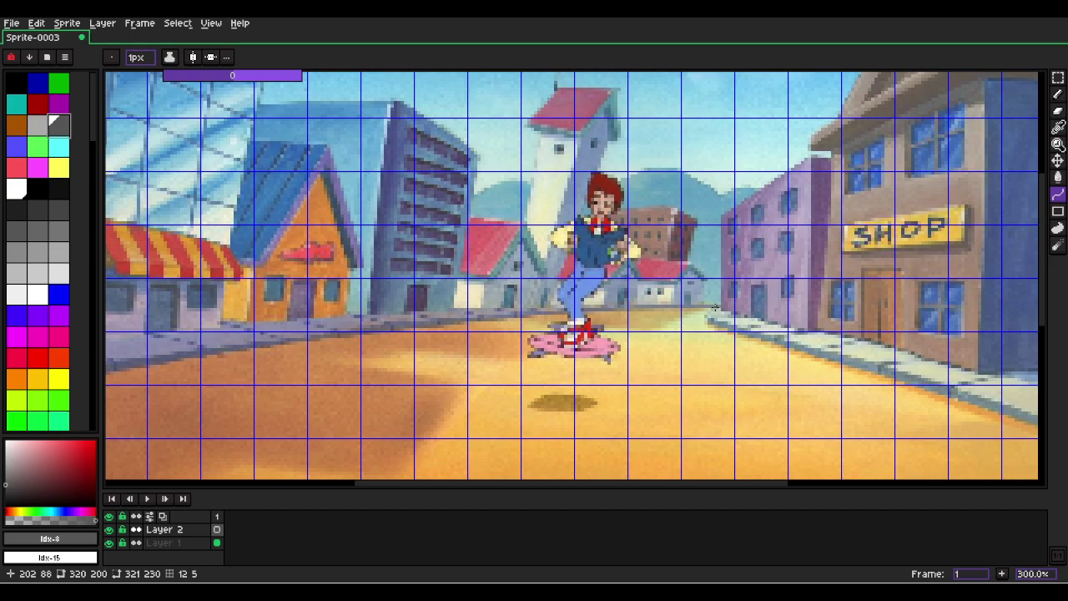
Try drawing the left pavement's road edge with a 4 px line brush angled at 90°, and undo the stroke.
{"action": "mouse_move", "coordinate": [714, 307]}
{"action": "left_mouse_down"}
{"action": "mouse_move", "coordinate": [294, 327]}
{"action": "mouse_move", "coordinate": [104, 369]}
{"action": "mouse_move", "coordinate": [222, 400]}
{"action": "mouse_move", "coordinate": [262, 389]}
{"action": "mouse_move", "coordinate": [267, 370]}
{"action": "left_mouse_up"}
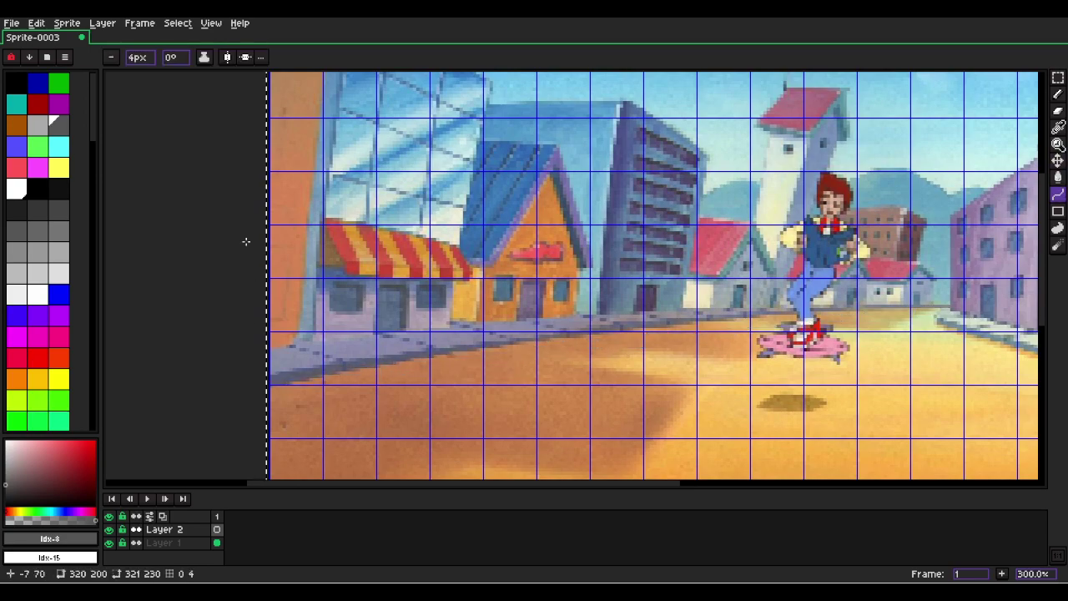
{"action": "left_click", "coordinate": [113, 57]}
{"action": "left_click", "coordinate": [170, 63]}
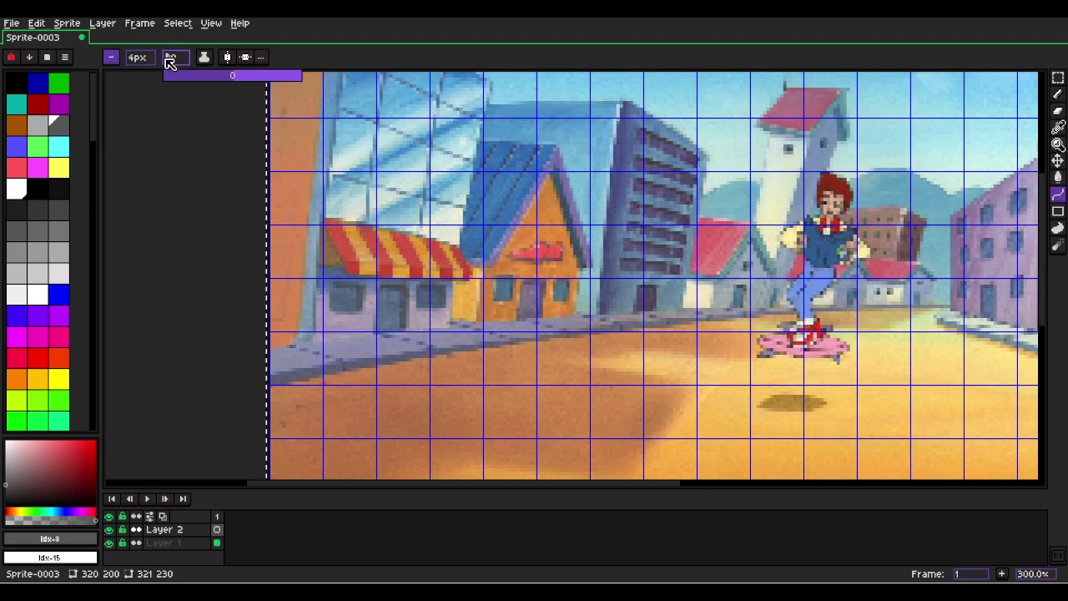
{"action": "type", "text": "90"}
{"action": "key", "text": "Return"}
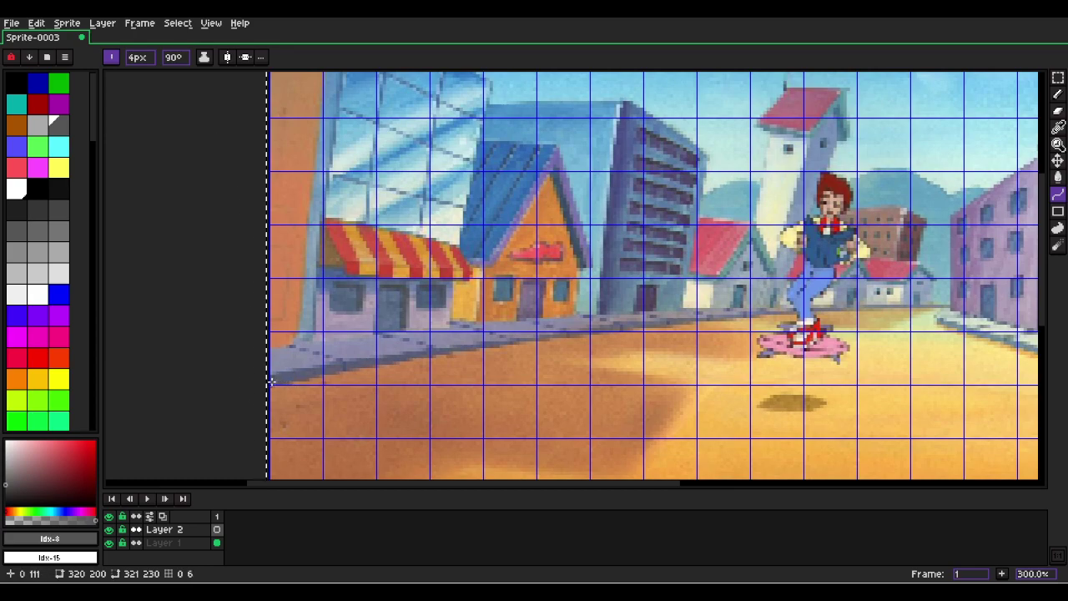
{"action": "mouse_move", "coordinate": [270, 382]}
{"action": "left_mouse_down"}
{"action": "mouse_move", "coordinate": [855, 304]}
{"action": "mouse_move", "coordinate": [922, 308]}
{"action": "left_mouse_up"}
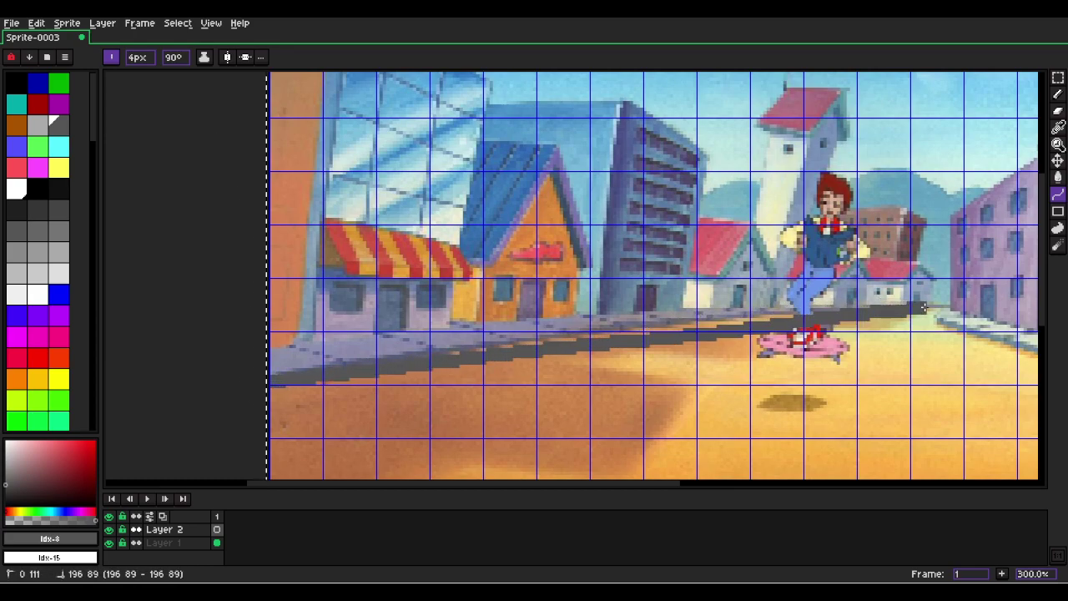
{"action": "key", "text": "ctrl+z"}
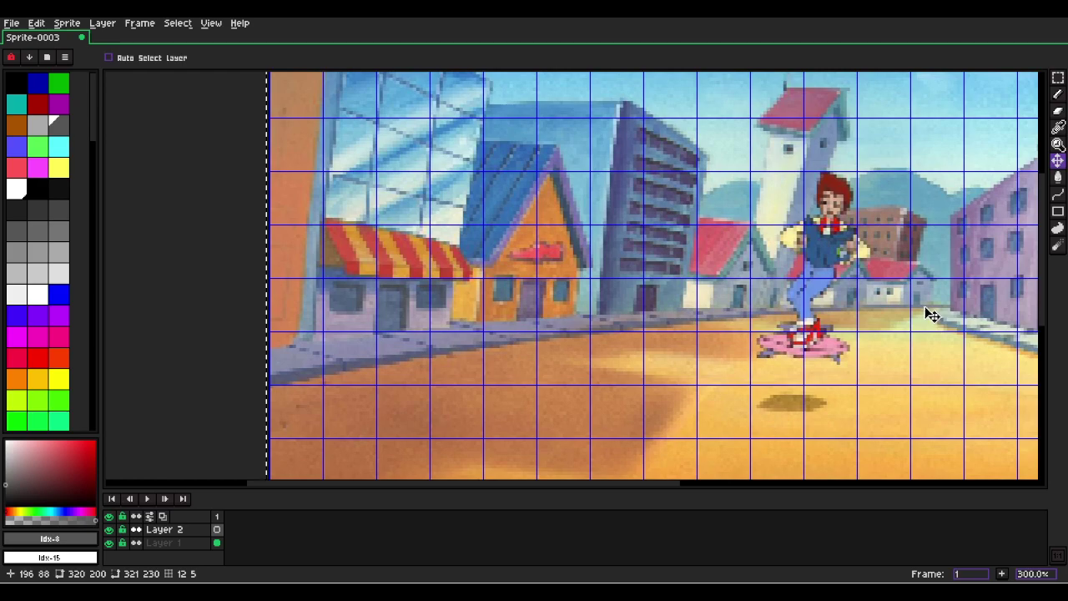
{"action": "key", "text": "ctrl+z"}
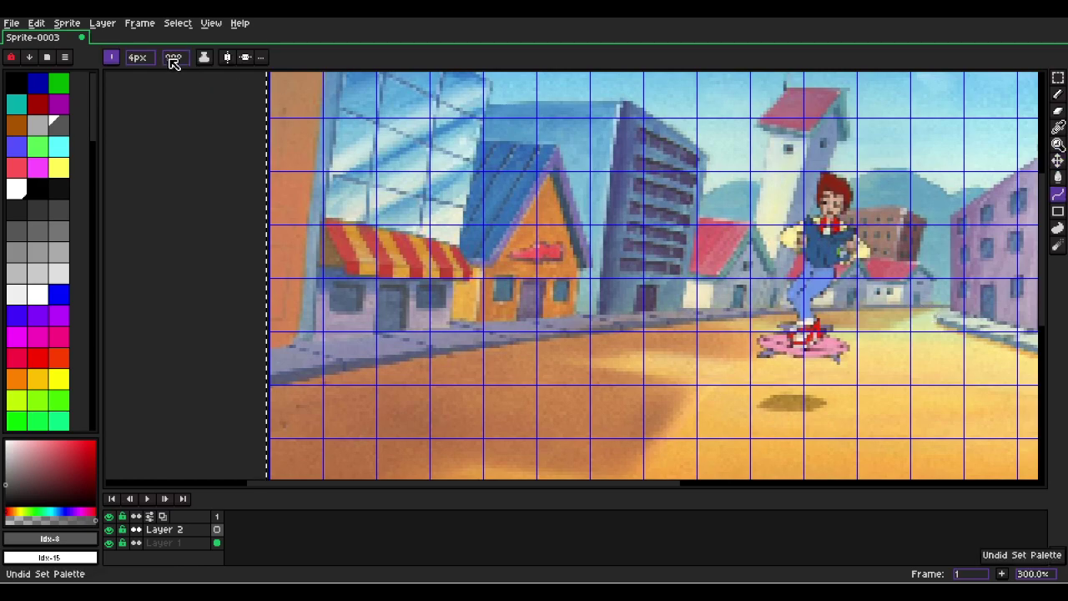
Set the 4 px line brush's angle to 0°.
{"action": "left_click", "coordinate": [174, 62]}
{"action": "type", "text": "0"}
{"action": "key", "text": "Return"}
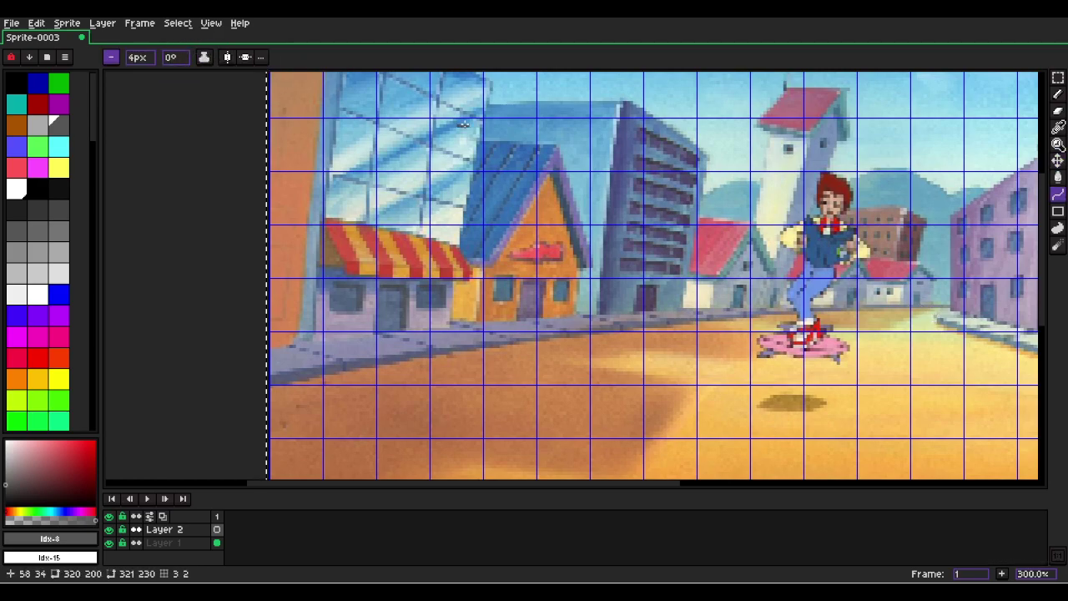
{"action": "mouse_move", "coordinate": [944, 306]}
{"action": "left_mouse_down"}
{"action": "mouse_move", "coordinate": [242, 377]}
{"action": "mouse_move", "coordinate": [276, 384]}
{"action": "left_mouse_up"}
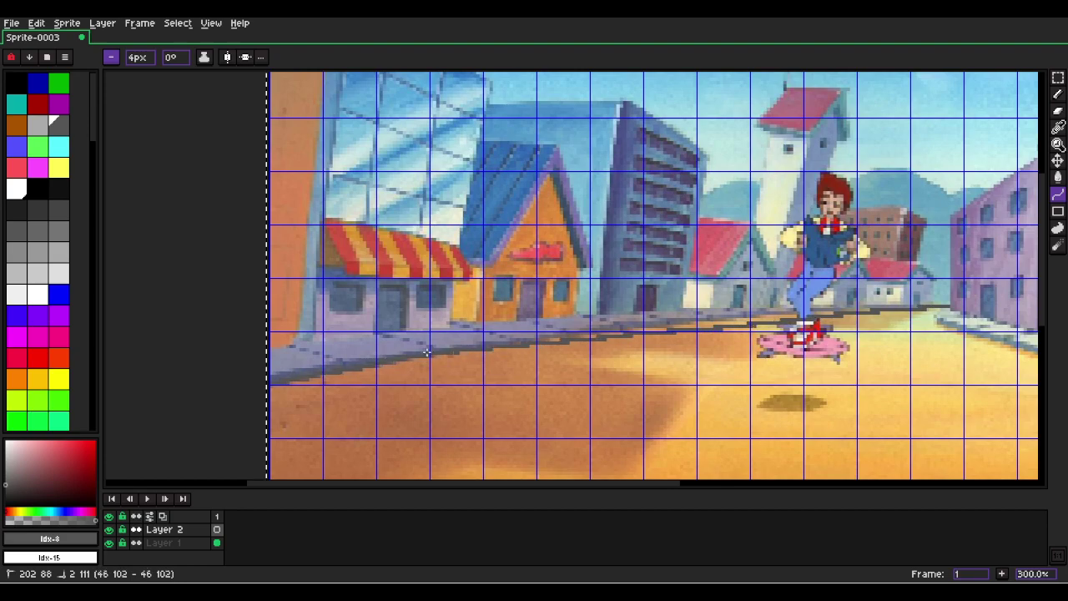
{"action": "left_click_drag", "start_coordinate": [620, 327], "coordinate": [599, 325]}
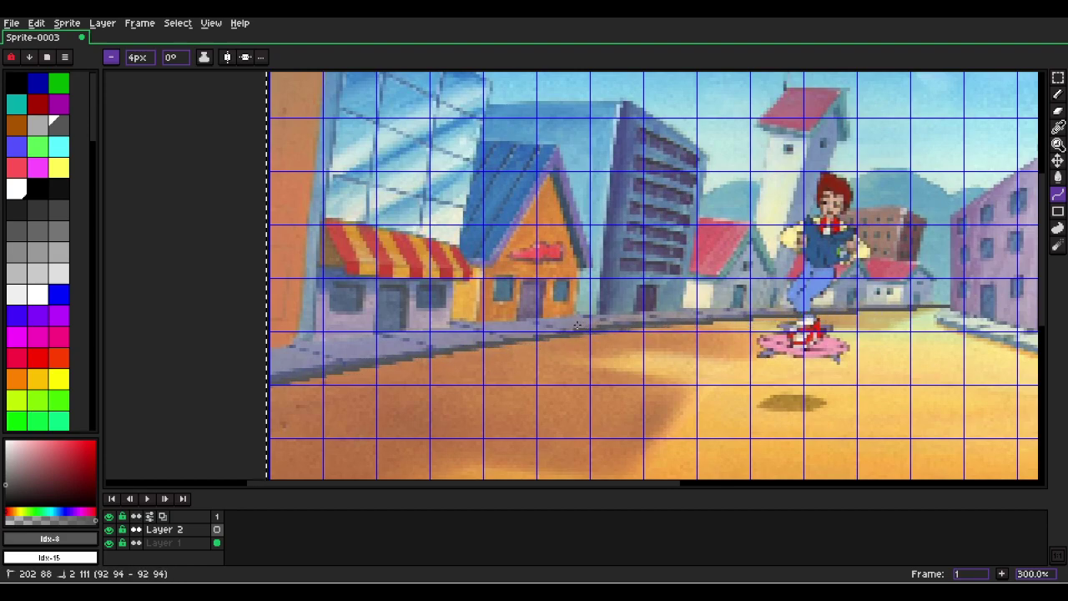
{"action": "left_click_drag", "start_coordinate": [582, 326], "coordinate": [622, 325]}
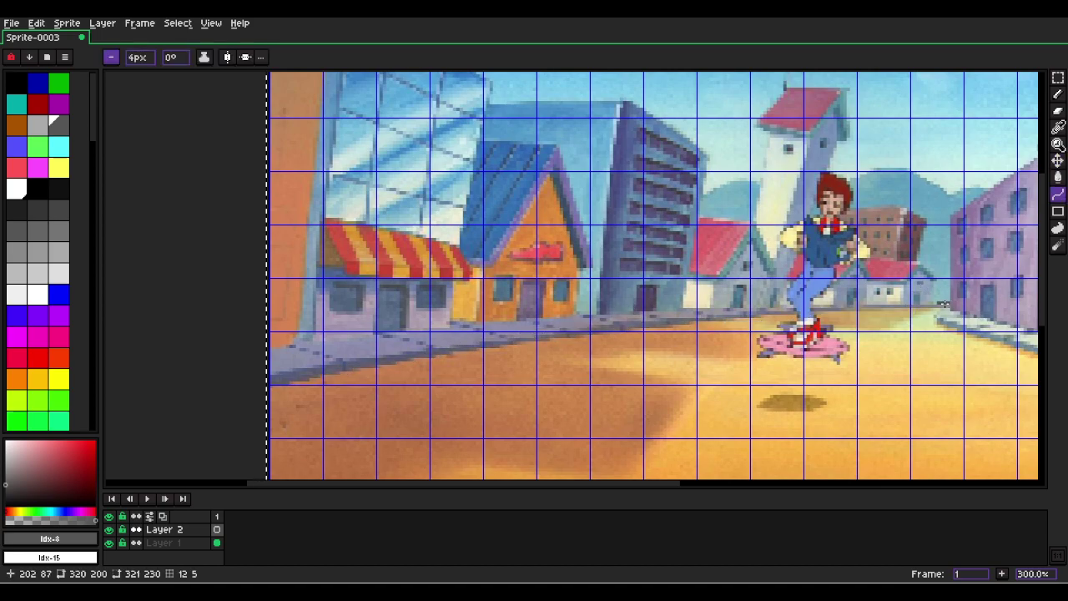
Draw a dark grey curve along the left pavement's road edge and a light grey one along its building side.
{"action": "left_click_drag", "start_coordinate": [940, 306], "coordinate": [270, 381]}
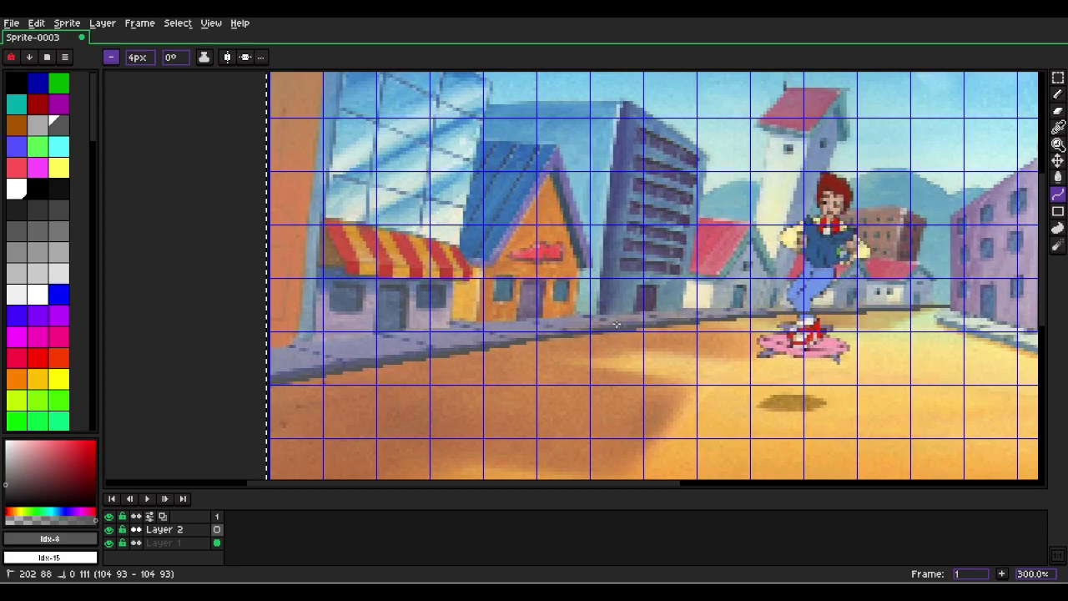
{"action": "left_click", "coordinate": [616, 324]}
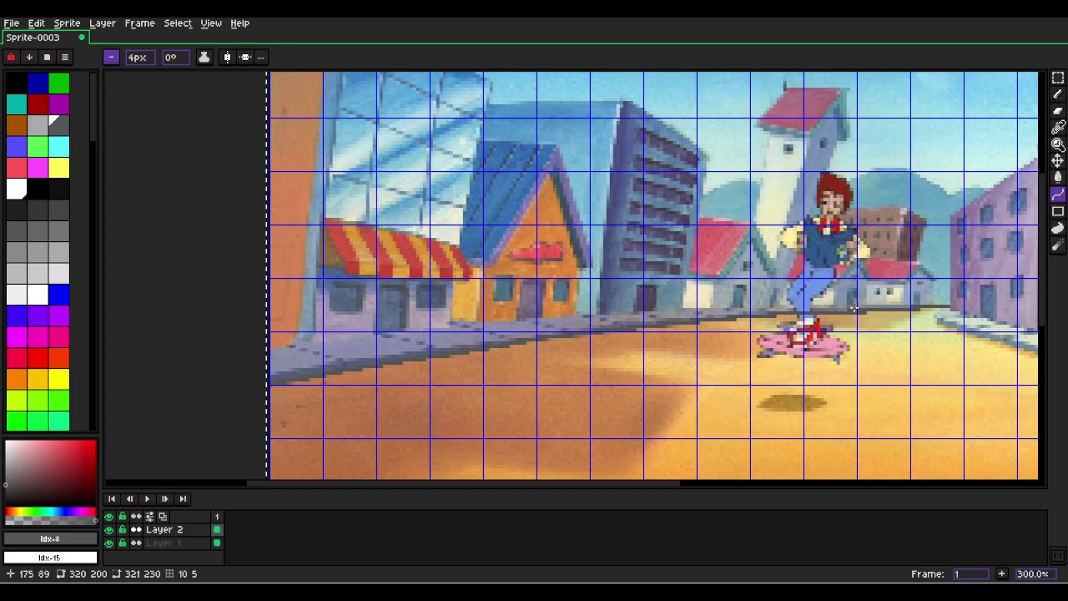
{"action": "left_click", "coordinate": [38, 123]}
{"action": "left_click_drag", "start_coordinate": [903, 307], "coordinate": [269, 353]}
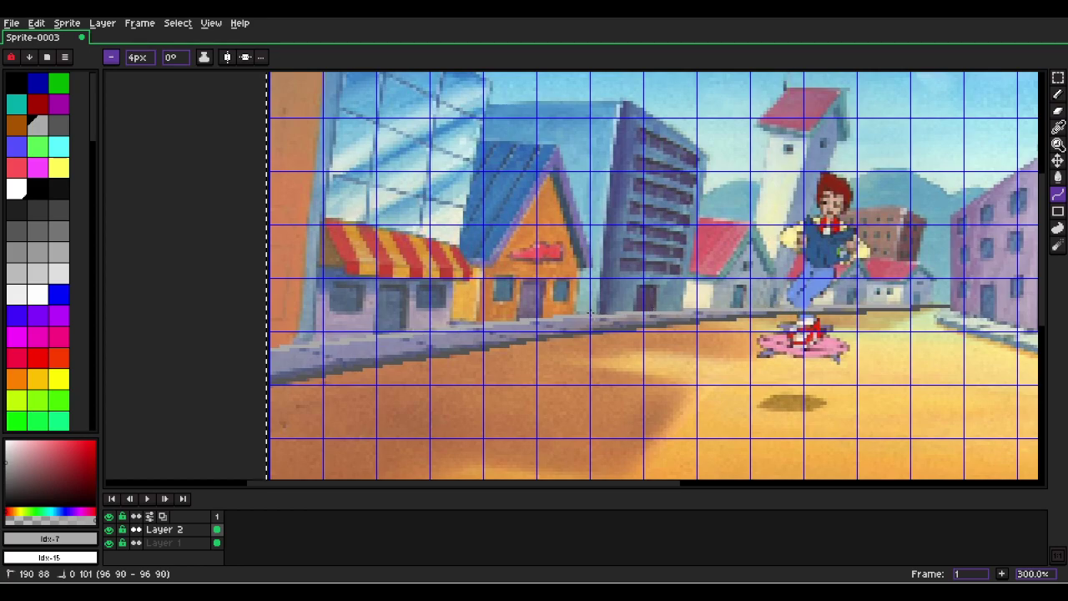
{"action": "left_click", "coordinate": [590, 312]}
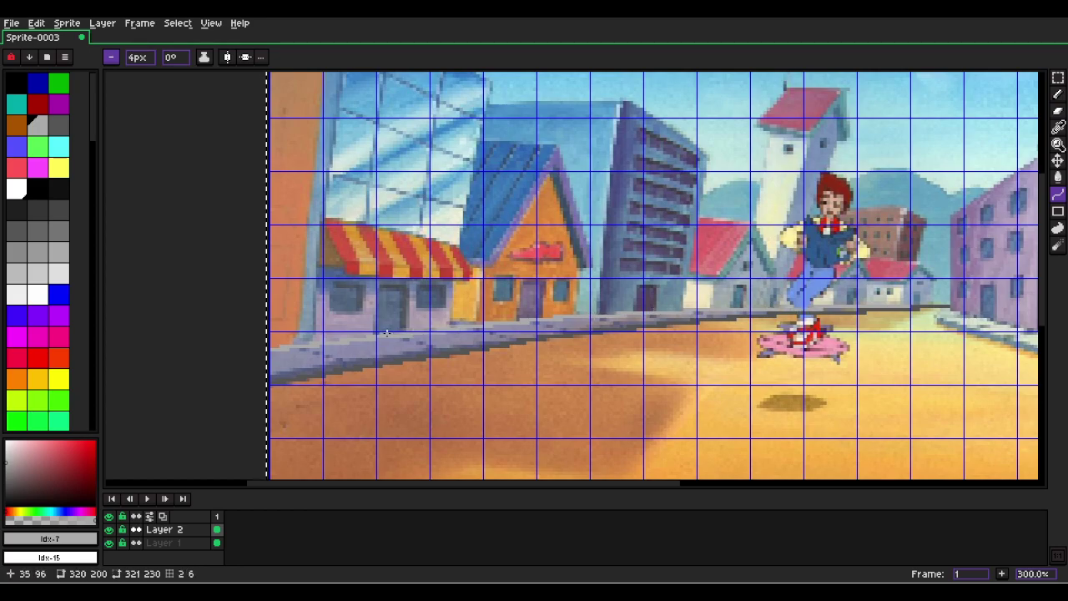
{"action": "scroll", "coordinate": [379, 331], "scroll_direction": "up", "scroll_amount": 2}
{"action": "key", "text": "l"}
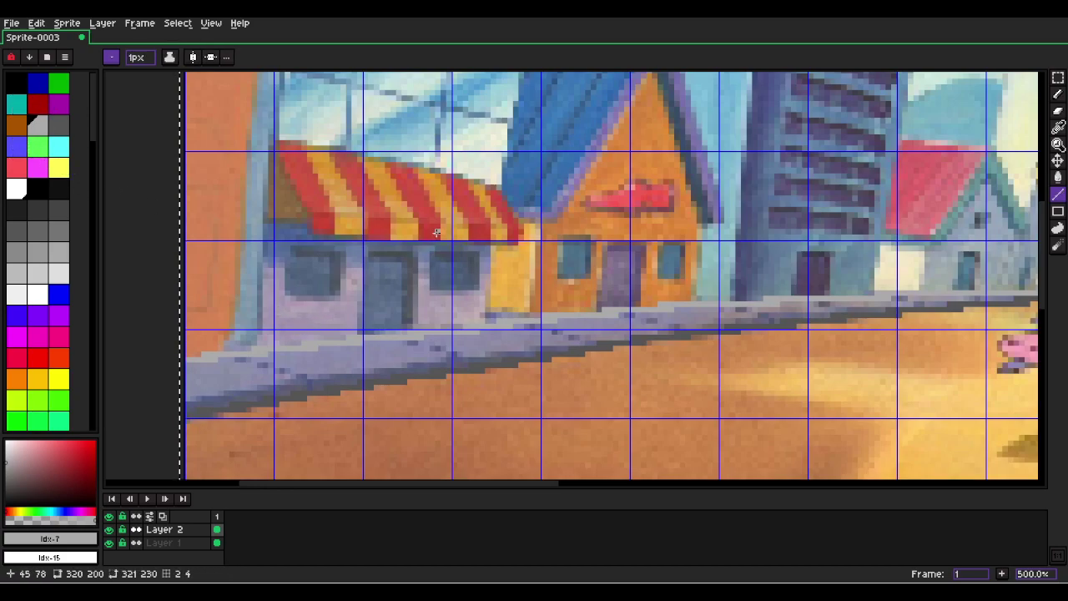
{"action": "scroll", "coordinate": [373, 290], "scroll_direction": "down", "scroll_amount": 2}
{"action": "scroll", "coordinate": [840, 236], "scroll_direction": "up", "scroll_amount": 2}
{"action": "left_click_drag", "start_coordinate": [840, 237], "coordinate": [577, 278]}
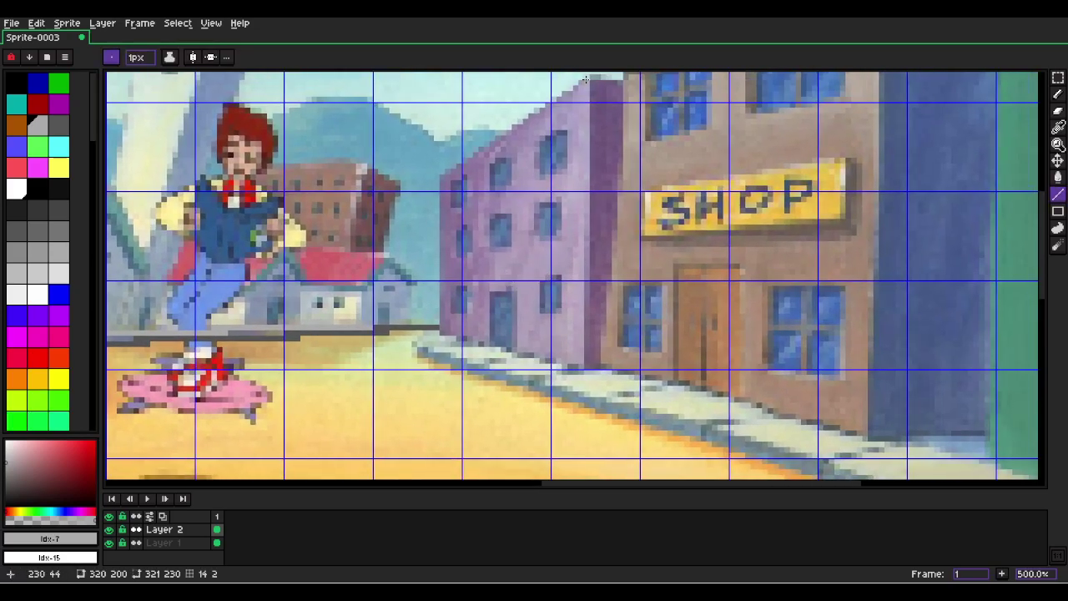
{"action": "left_click", "coordinate": [38, 166]}
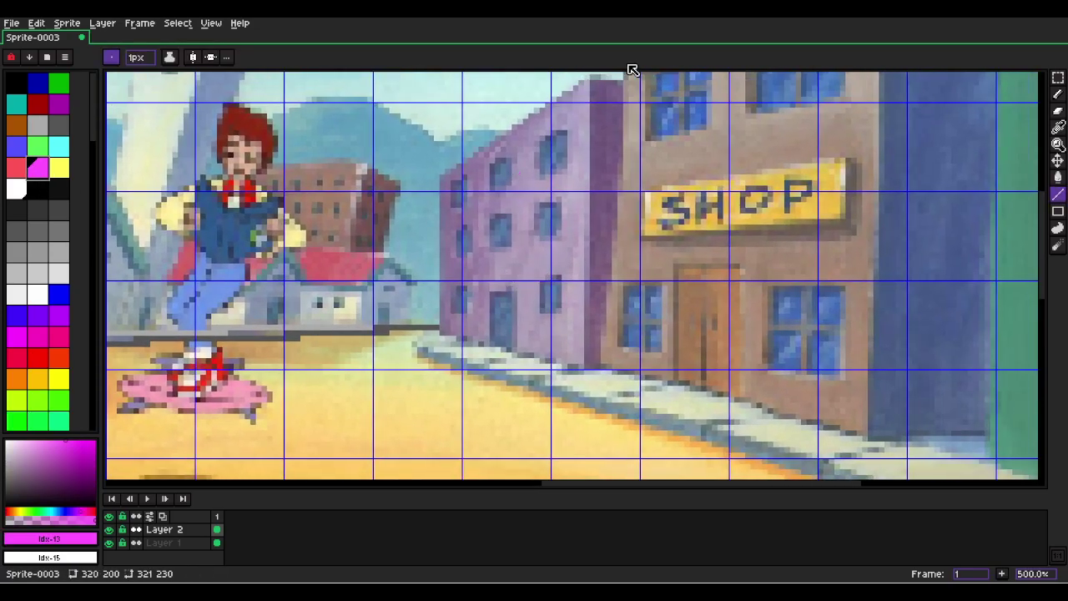
{"action": "left_click", "coordinate": [38, 82]}
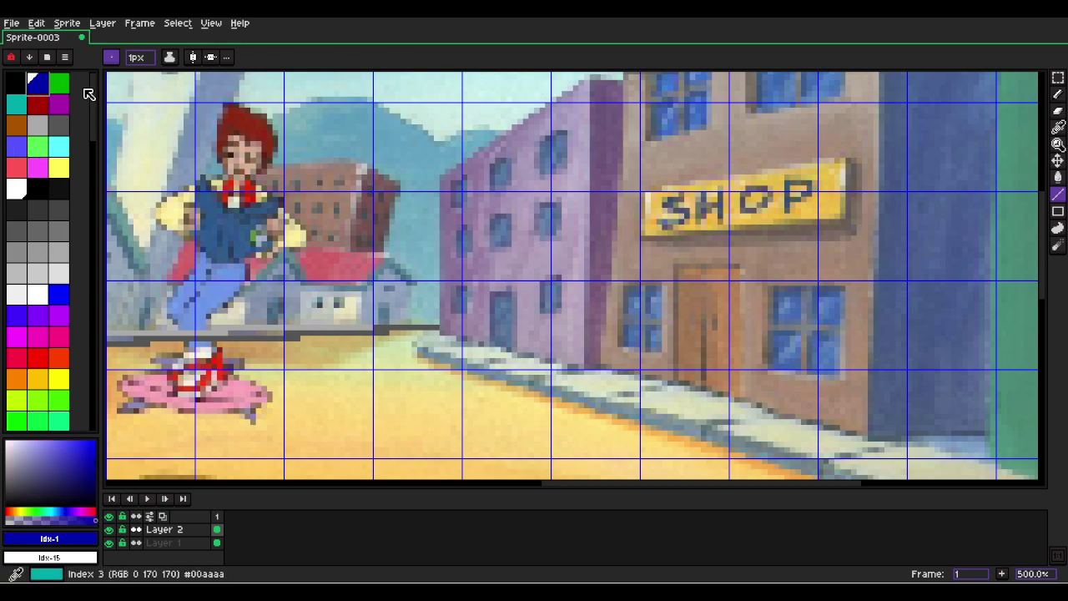
Select both the light grey and dark grey pavement lines with the Magic Wand.
{"action": "key", "text": "m"}
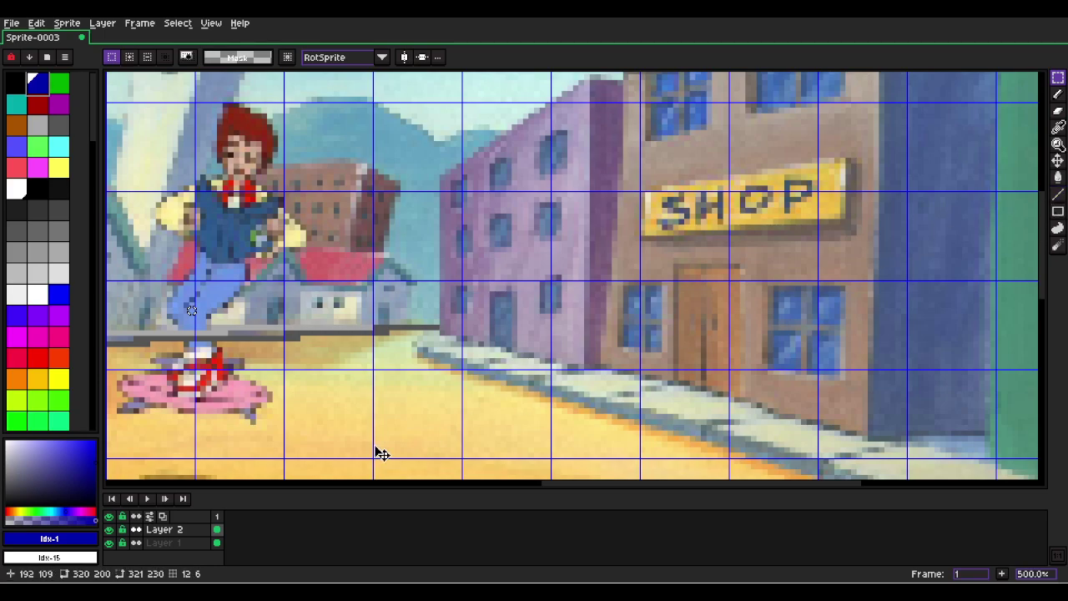
{"action": "key", "text": "space"}
{"action": "left_click_drag", "start_coordinate": [218, 417], "coordinate": [899, 402]}
{"action": "key", "text": "w"}
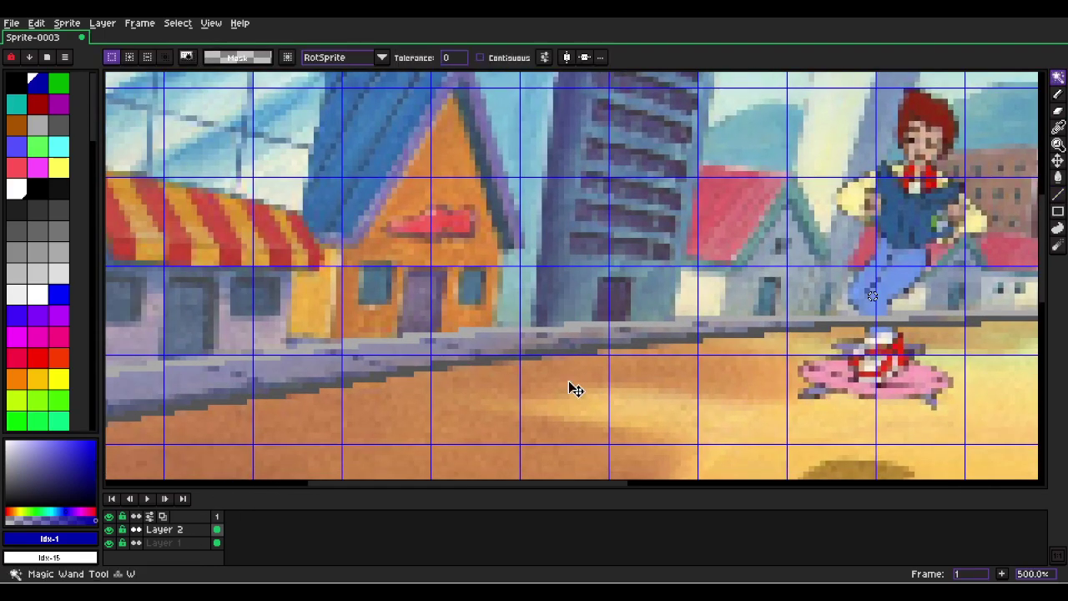
{"action": "left_click", "coordinate": [402, 343]}
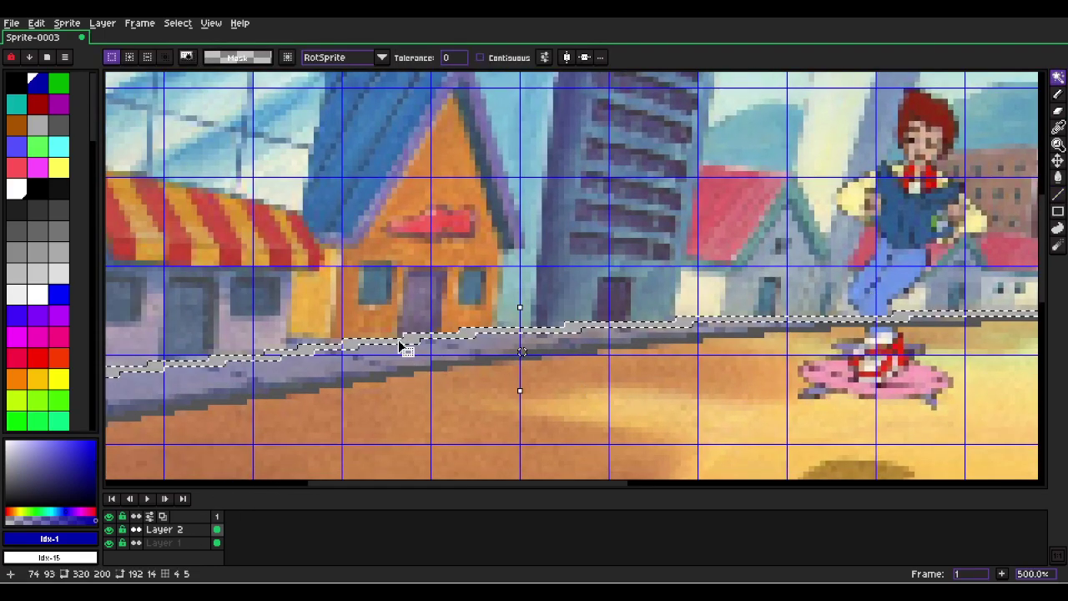
{"action": "left_click", "coordinate": [405, 352], "text": "shift"}
{"action": "left_click", "coordinate": [412, 371], "text": "shift"}
{"action": "scroll", "coordinate": [459, 338], "scroll_direction": "down", "scroll_amount": 1}
{"action": "scroll", "coordinate": [489, 338], "scroll_direction": "down", "scroll_amount": 2}
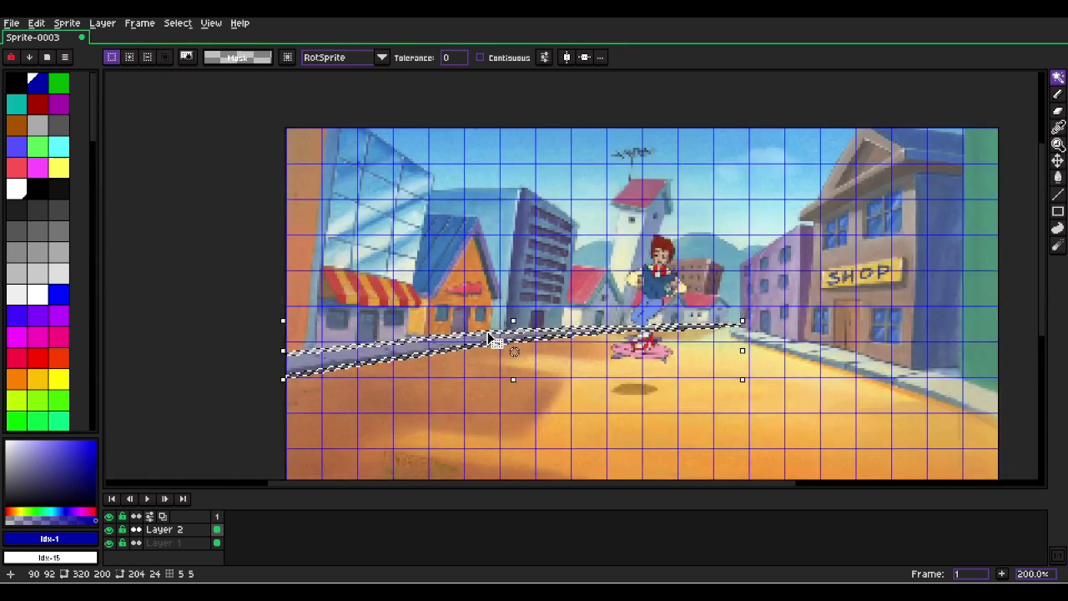
Try cutting the selected pavement lines, undoing back past the cut and redoing up to both drawn curves.
{"action": "key", "text": "ctrl+x"}
{"action": "key", "text": "ctrl+z"}
{"action": "key", "text": "ctrl+z"}
{"action": "key", "text": "ctrl+z"}
{"action": "key", "text": "ctrl+z"}
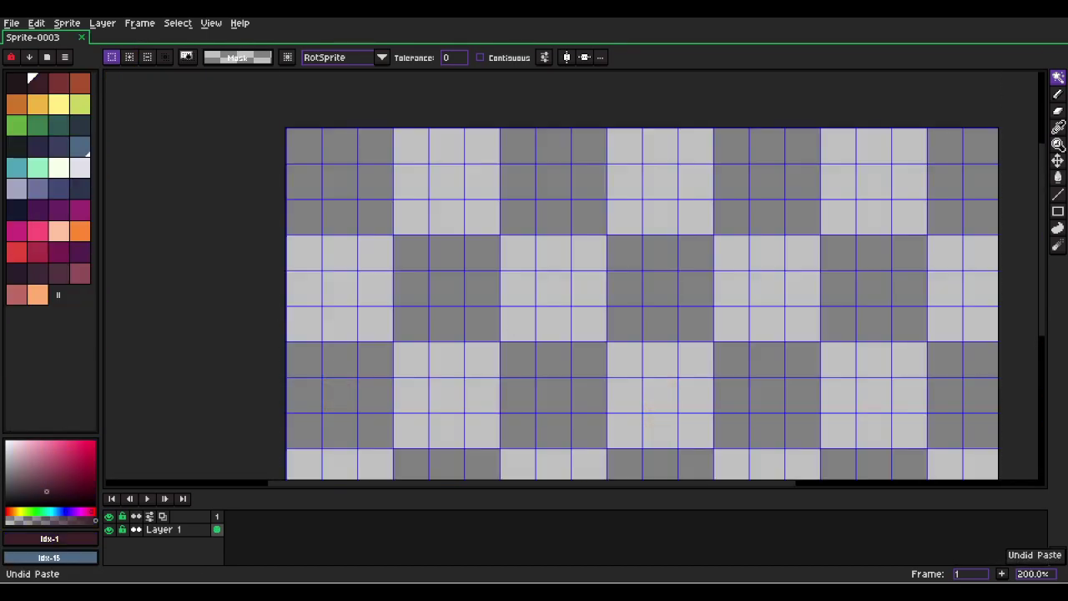
{"action": "key", "text": "ctrl+shift+z"}
{"action": "key", "text": "ctrl+shift+z"}
{"action": "key", "text": "ctrl+shift+z"}
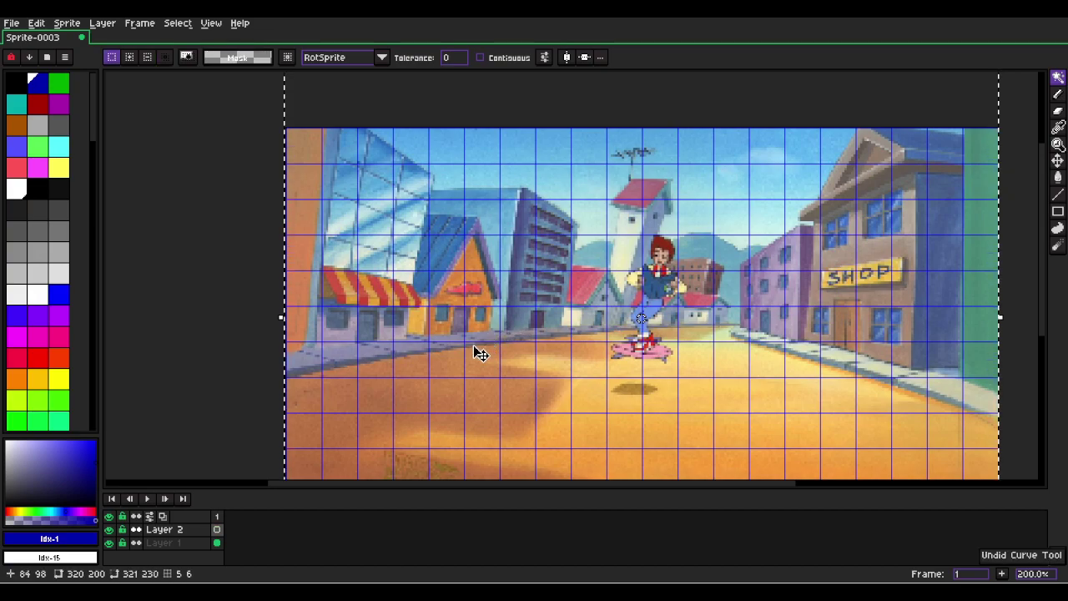
{"action": "key", "text": "ctrl+shift+z"}
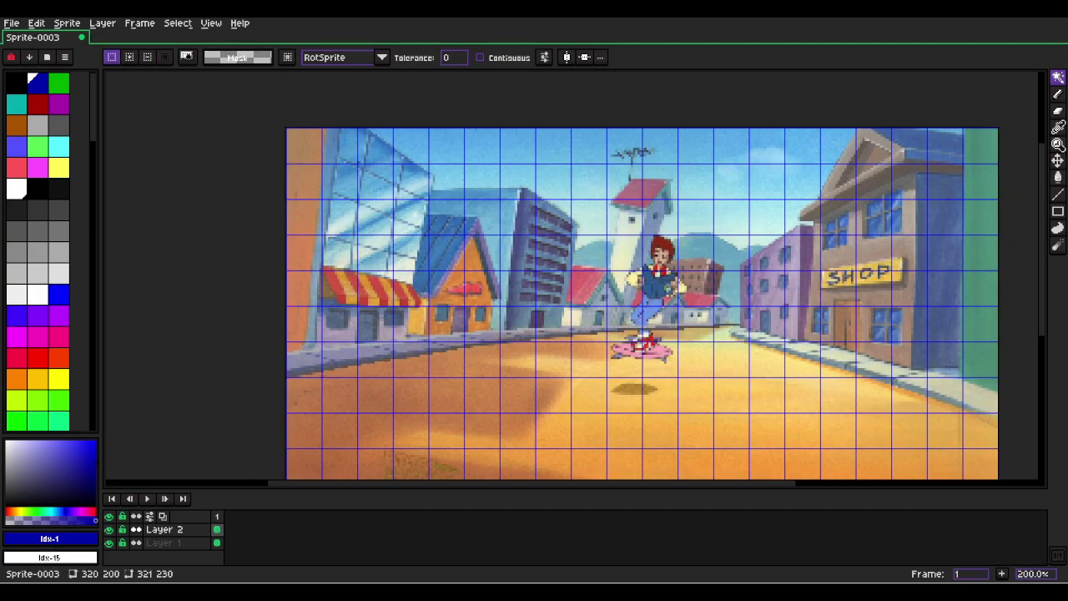
Turn on contiguous selection for the Magic Wand and select the pavement area between the two grey lines.
{"action": "left_click", "coordinate": [109, 542]}
{"action": "left_click", "coordinate": [110, 542]}
{"action": "scroll", "coordinate": [401, 347], "scroll_direction": "up", "scroll_amount": 2}
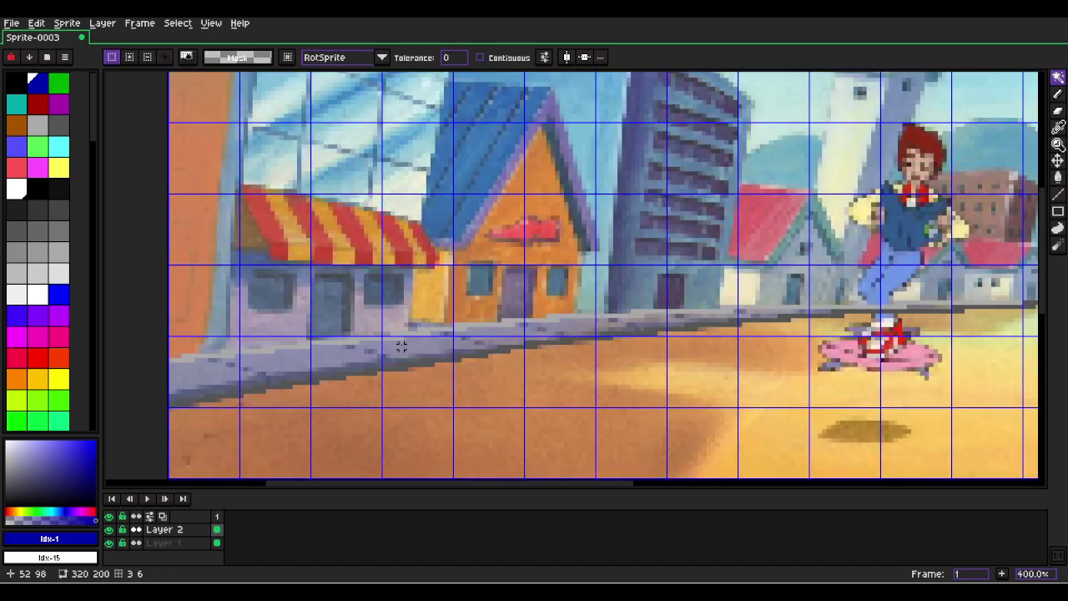
{"action": "left_click", "coordinate": [369, 347]}
{"action": "left_click", "coordinate": [480, 58]}
{"action": "left_click", "coordinate": [376, 370]}
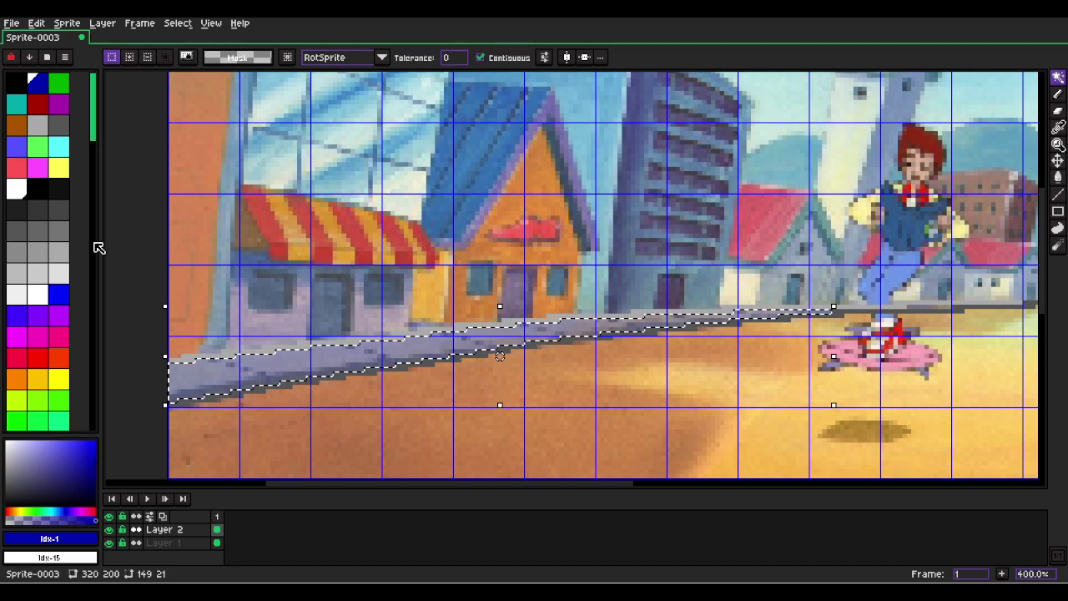
{"action": "scroll", "coordinate": [253, 365], "scroll_direction": "up", "scroll_amount": 2}
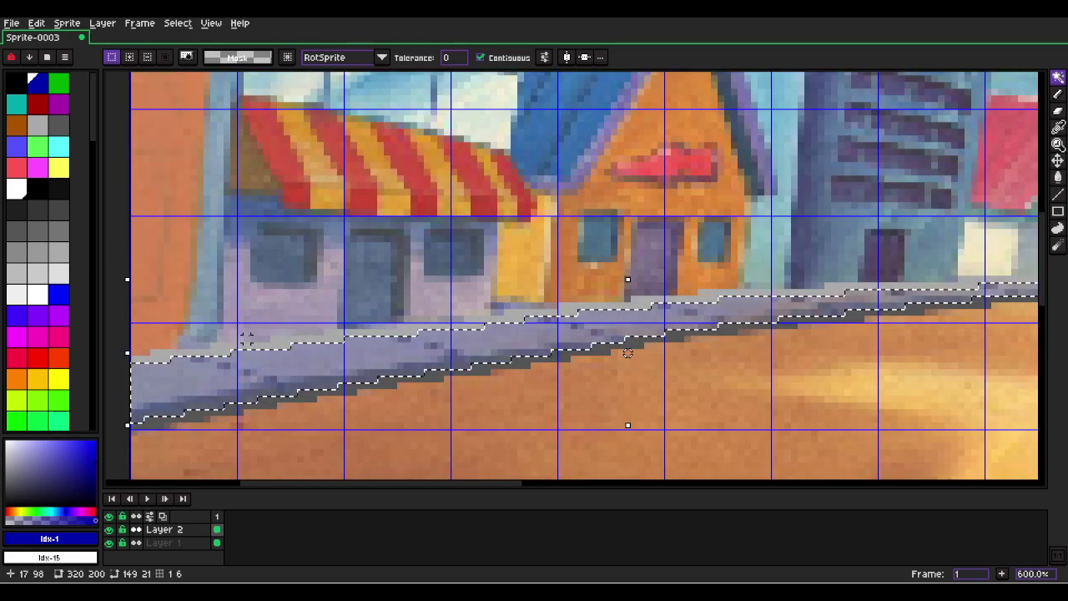
Fill the selected pavement area with light grey #aaaaaa and set the Layer 2 cel's opacity to 96.
{"action": "key", "text": "l"}
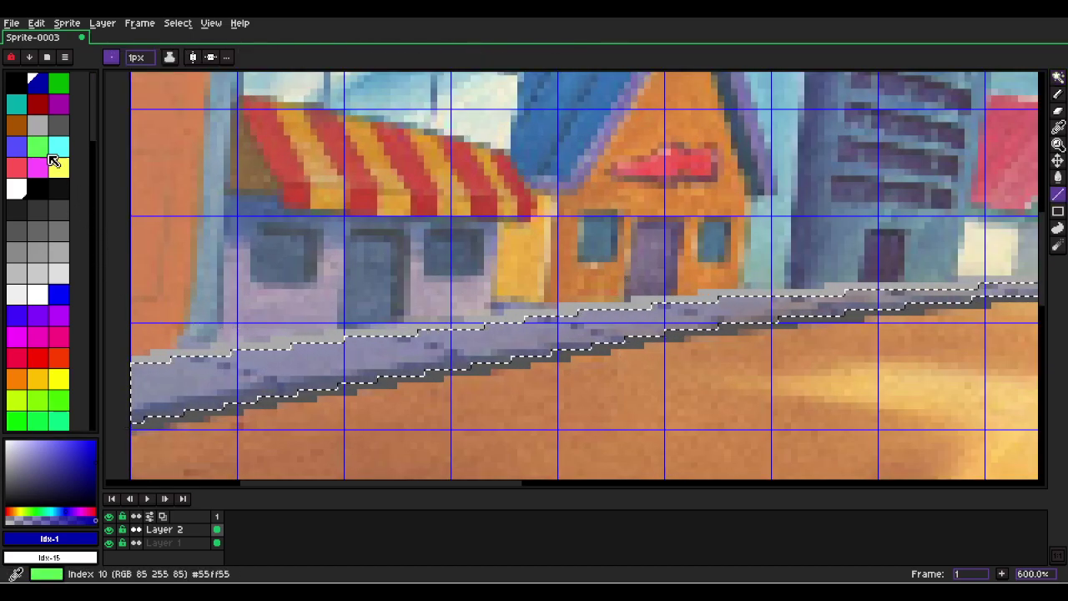
{"action": "left_click", "coordinate": [55, 126]}
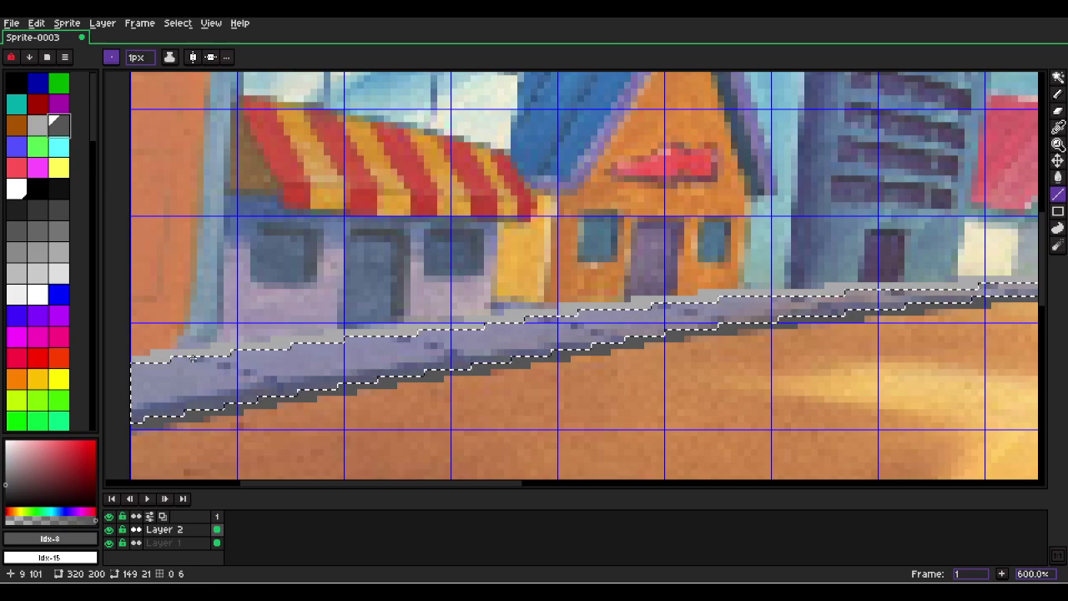
{"action": "double_click", "coordinate": [217, 529]}
{"action": "left_click", "coordinate": [43, 130]}
{"action": "key", "text": "f"}
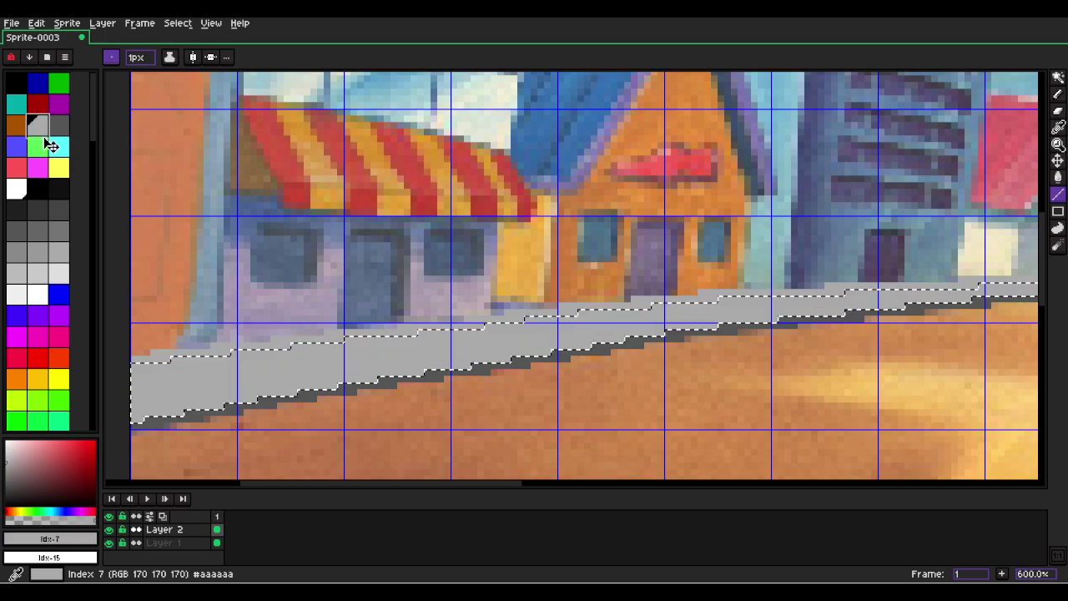
{"action": "double_click", "coordinate": [216, 529]}
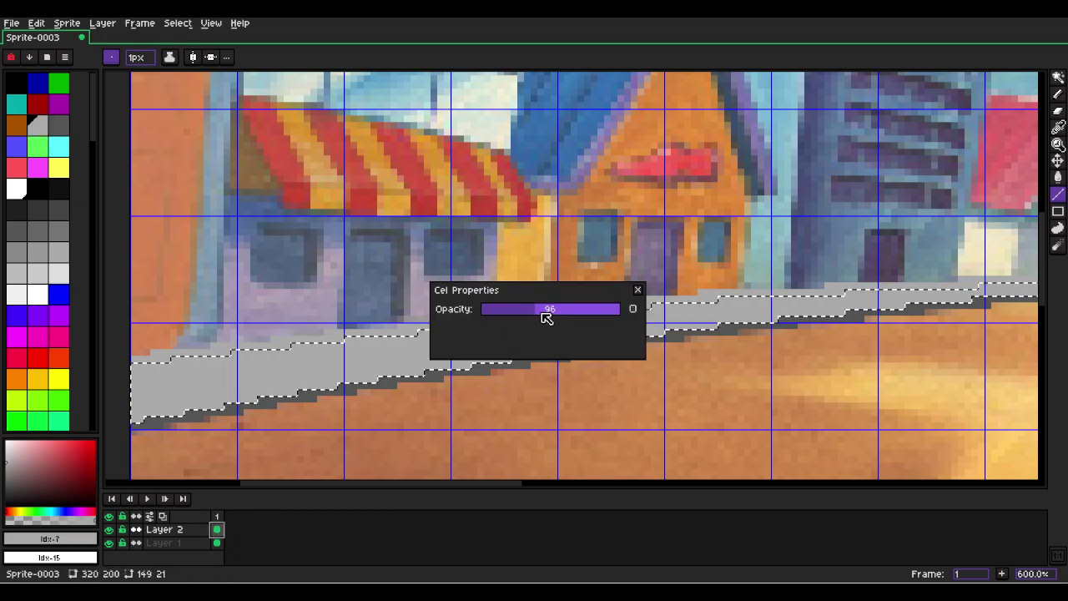
{"action": "left_click", "coordinate": [636, 289]}
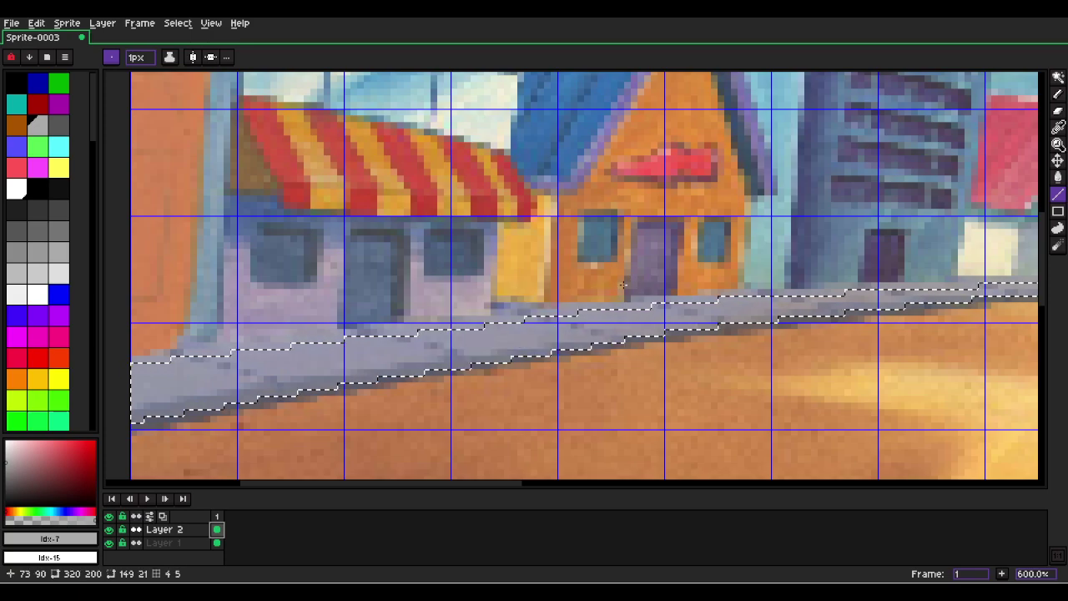
Choose the Pencil with dark grey and clear the pavement selection, toggling Layer 1's visibility to check the drawing.
{"action": "left_click", "coordinate": [53, 122]}
{"action": "key", "text": "space"}
{"action": "mouse_move", "coordinate": [934, 246]}
{"action": "left_mouse_down"}
{"action": "mouse_move", "coordinate": [102, 232]}
{"action": "mouse_move", "coordinate": [158, 226]}
{"action": "left_mouse_up"}
{"action": "key", "text": "b"}
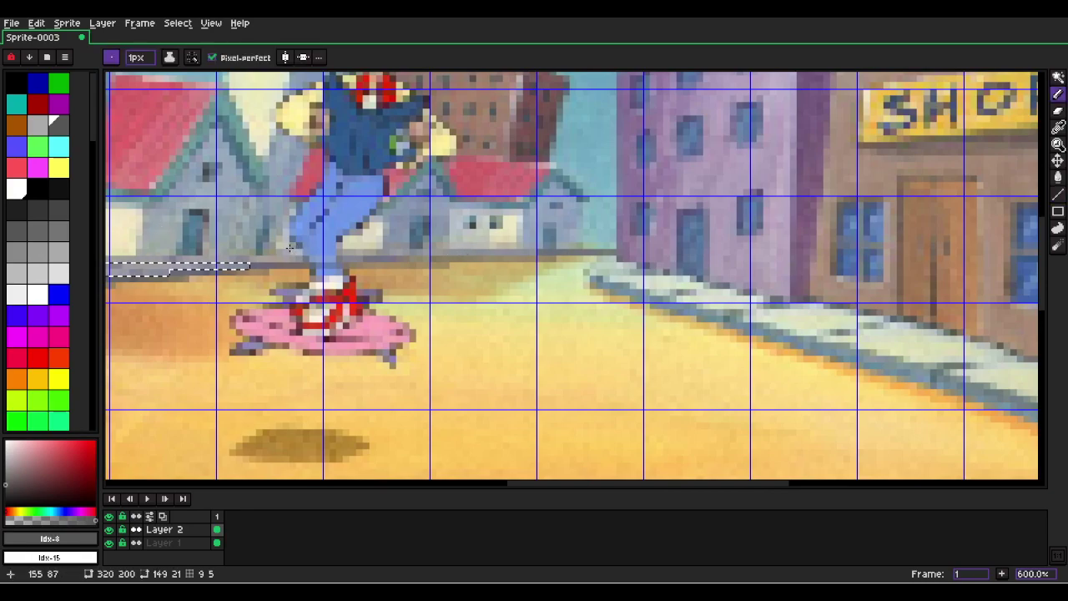
{"action": "left_click_drag", "start_coordinate": [289, 250], "coordinate": [485, 258]}
{"action": "key", "text": "ctrl+d"}
{"action": "left_click", "coordinate": [109, 543]}
{"action": "left_click", "coordinate": [109, 543]}
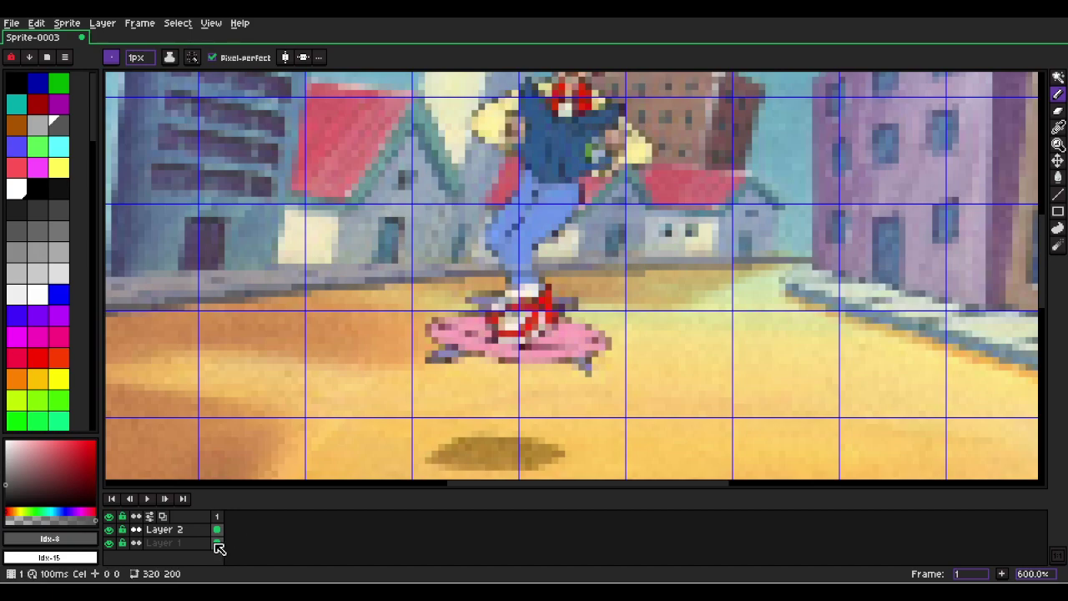
Try tracing the left pavement's lower edge freehand with the Pencil, and undo the stroke.
{"action": "scroll", "coordinate": [254, 337], "scroll_direction": "down", "scroll_amount": 2}
{"action": "left_click_drag", "start_coordinate": [254, 337], "coordinate": [779, 340]}
{"action": "scroll", "coordinate": [339, 357], "scroll_direction": "up", "scroll_amount": 1}
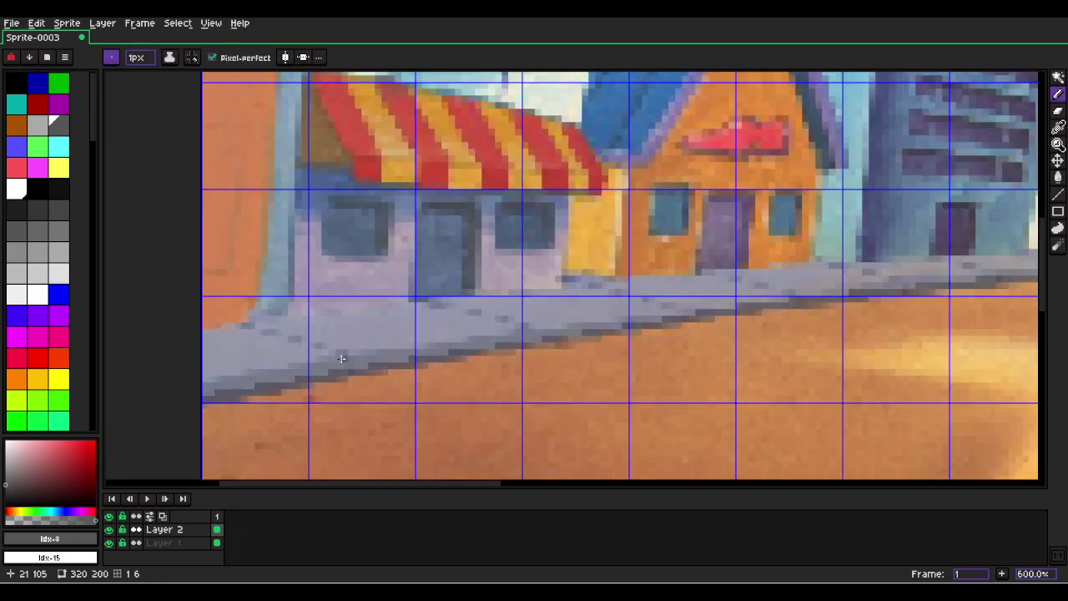
{"action": "left_click_drag", "start_coordinate": [226, 389], "coordinate": [666, 312]}
{"action": "key", "text": "ctrl+z"}
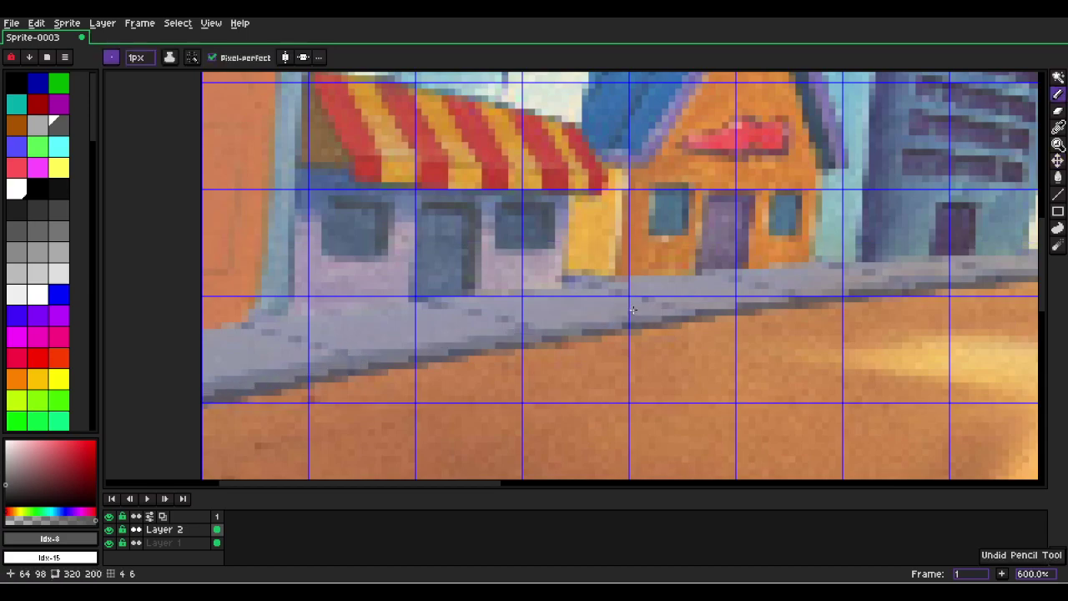
Switch to the Line tool and set the Layer 2 cel's opacity to 206.
{"action": "key", "text": "l"}
{"action": "left_click_drag", "start_coordinate": [834, 283], "coordinate": [364, 380]}
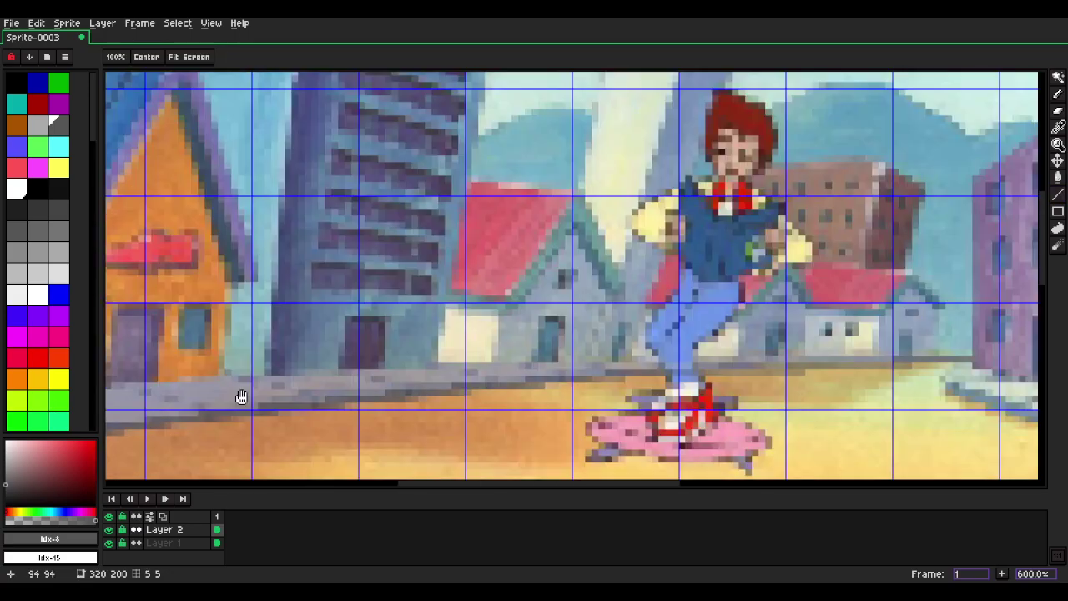
{"action": "key", "text": "l"}
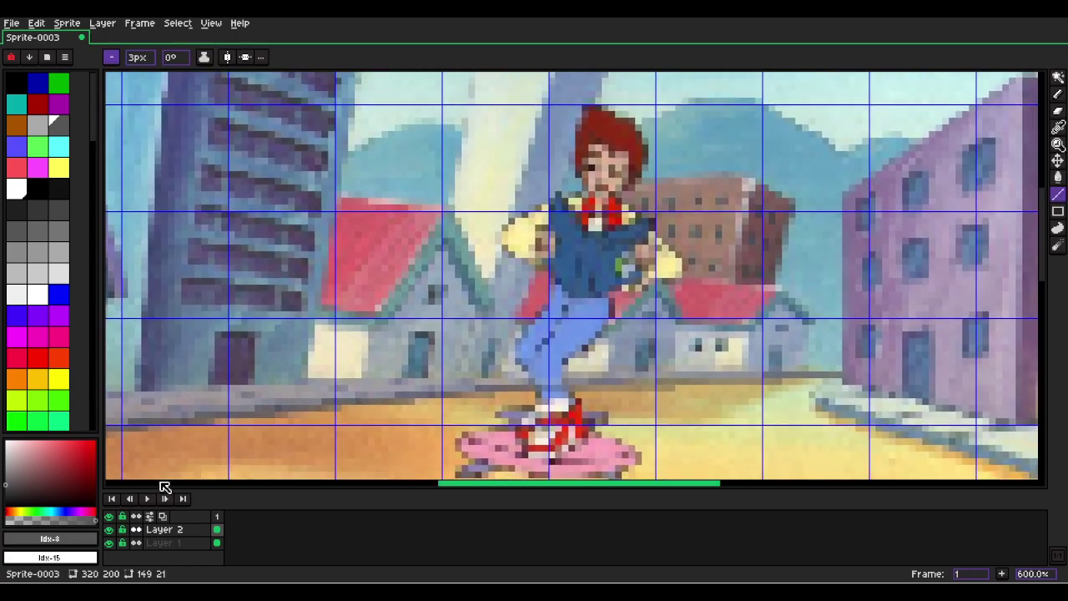
{"action": "double_click", "coordinate": [221, 536]}
{"action": "mouse_move", "coordinate": [617, 310]}
{"action": "left_mouse_down"}
{"action": "mouse_move", "coordinate": [575, 310]}
{"action": "mouse_move", "coordinate": [600, 314]}
{"action": "left_mouse_up"}
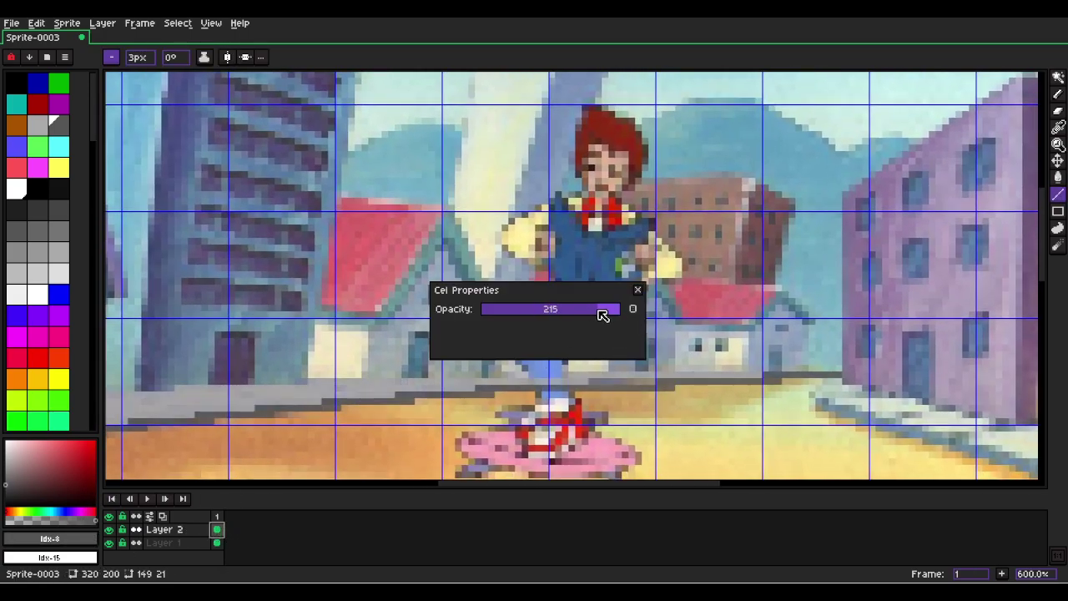
{"action": "key", "text": "h"}
{"action": "left_click_drag", "start_coordinate": [302, 424], "coordinate": [872, 269]}
{"action": "left_click_drag", "start_coordinate": [283, 394], "coordinate": [609, 373]}
{"action": "key", "text": "l"}
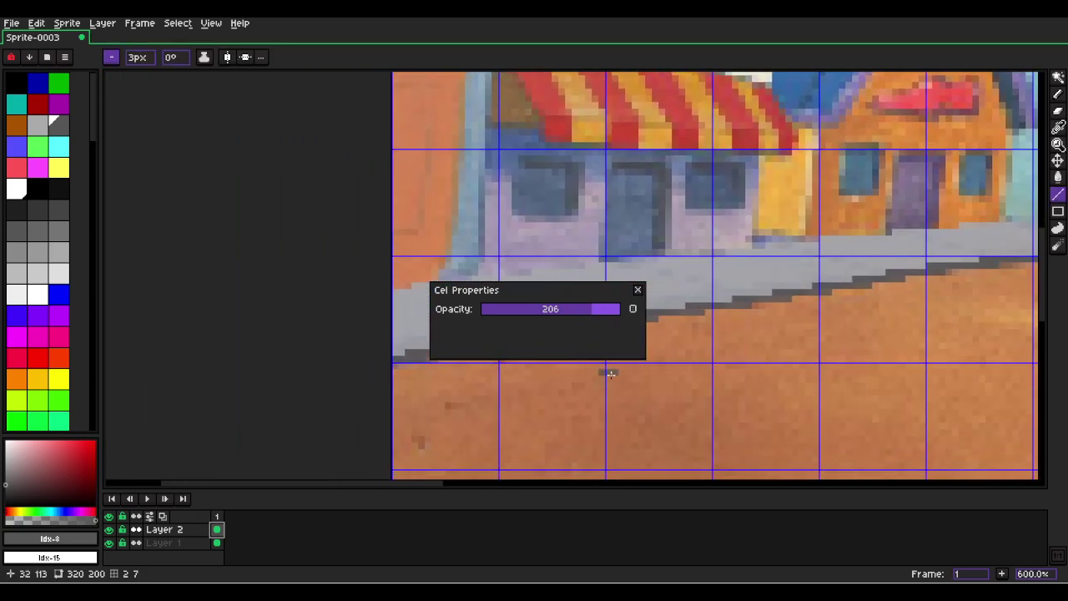
{"action": "left_click", "coordinate": [637, 289]}
Undo a trial straight line and draw a 4px dark grey curve along the left pavement's lower edge with the Curve tool.
{"action": "mouse_move", "coordinate": [393, 345]}
{"action": "left_mouse_down"}
{"action": "mouse_move", "coordinate": [939, 288]}
{"action": "mouse_move", "coordinate": [1038, 250]}
{"action": "mouse_move", "coordinate": [829, 234]}
{"action": "mouse_move", "coordinate": [475, 235]}
{"action": "mouse_move", "coordinate": [490, 233]}
{"action": "left_mouse_up"}
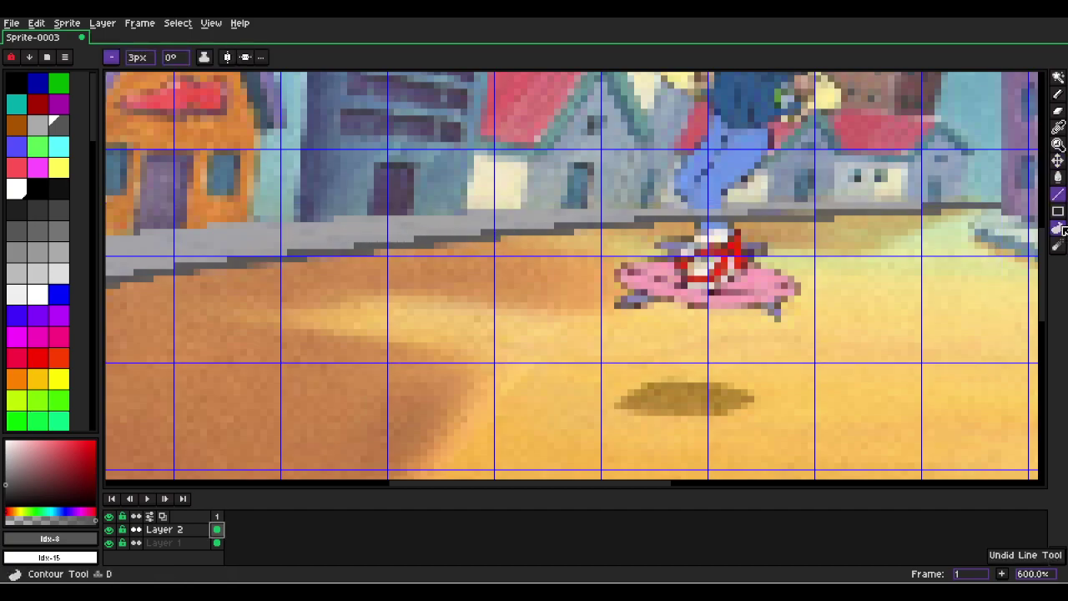
{"action": "left_click", "coordinate": [1057, 195]}
{"action": "left_click", "coordinate": [1045, 195]}
{"action": "key", "text": "space"}
{"action": "left_click_drag", "start_coordinate": [218, 302], "coordinate": [815, 227]}
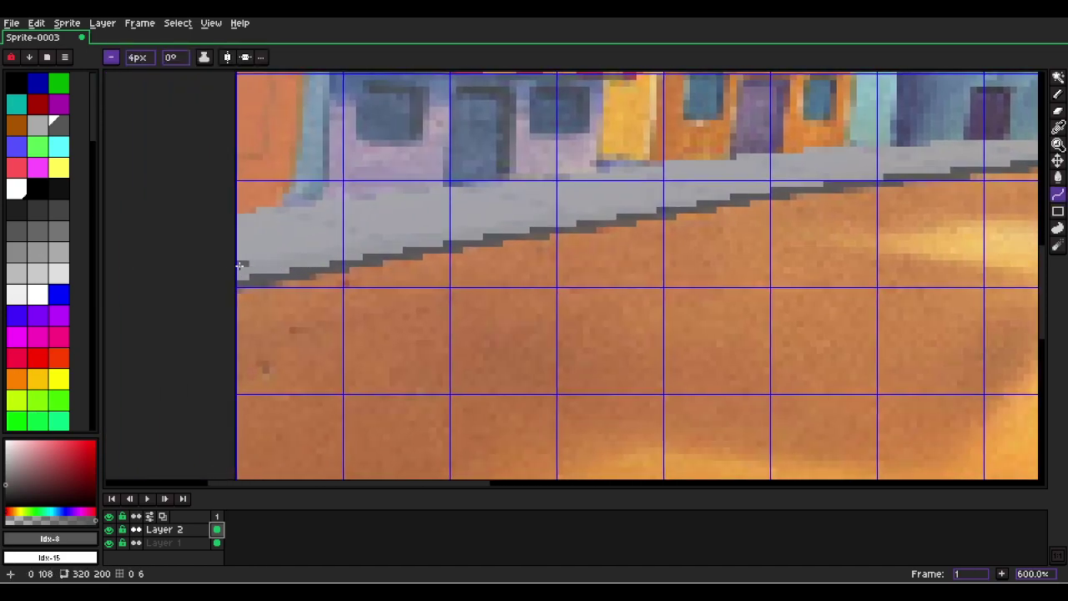
{"action": "left_click_drag", "start_coordinate": [240, 269], "coordinate": [853, 155]}
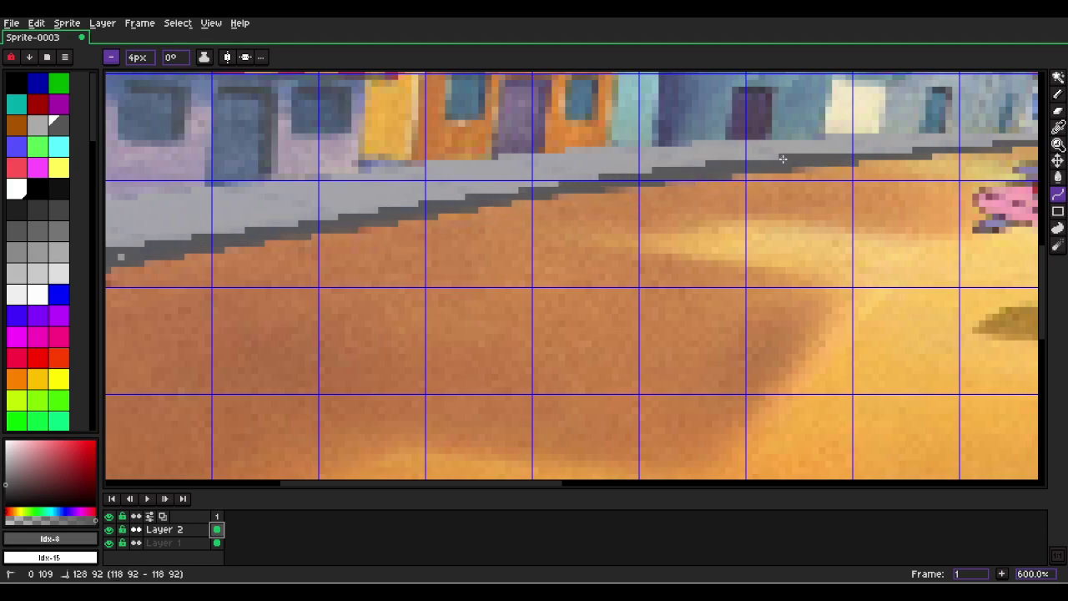
{"action": "left_click", "coordinate": [674, 162]}
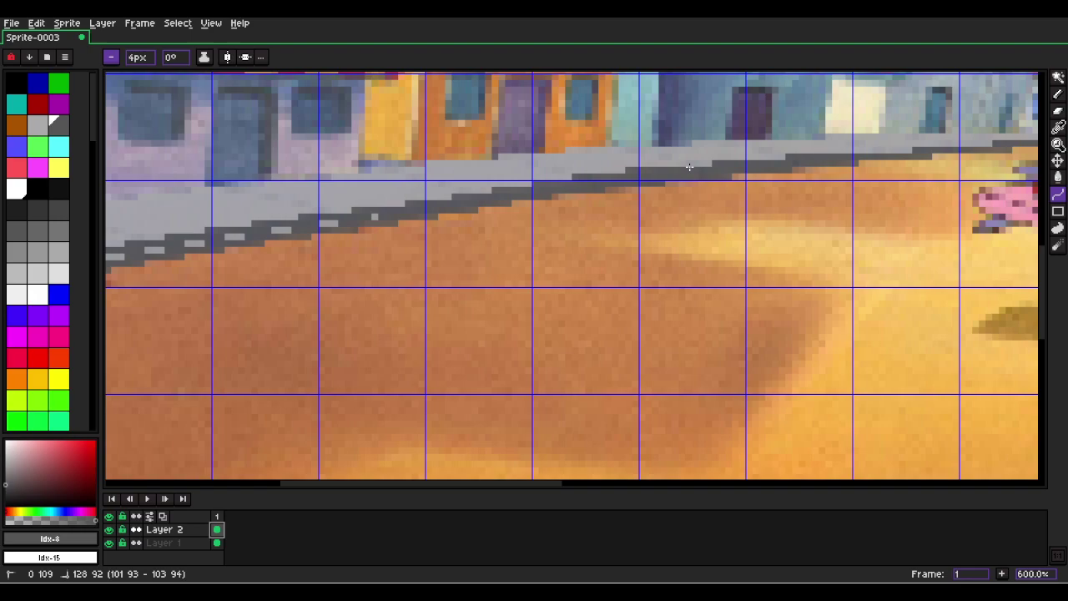
{"action": "left_click", "coordinate": [678, 164]}
Fill the light gaps inside the thickened kerb band with short dark grey Line tool strokes.
{"action": "key", "text": "b"}
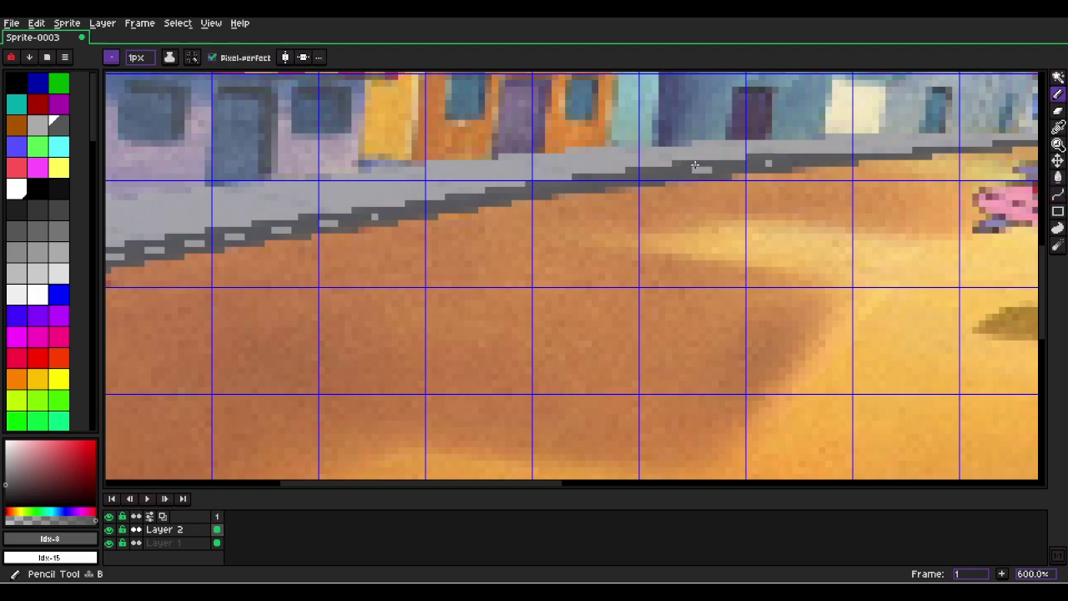
{"action": "key", "text": "l"}
{"action": "left_click", "coordinate": [769, 162]}
{"action": "key", "text": "space"}
{"action": "mouse_move", "coordinate": [266, 259]}
{"action": "left_mouse_down"}
{"action": "mouse_move", "coordinate": [333, 256]}
{"action": "mouse_move", "coordinate": [449, 218]}
{"action": "left_mouse_up"}
{"action": "key", "text": "l"}
{"action": "scroll", "coordinate": [290, 243], "scroll_direction": "up", "scroll_amount": 4}
{"action": "left_click_drag", "start_coordinate": [495, 205], "coordinate": [539, 202]}
{"action": "left_click_drag", "start_coordinate": [599, 190], "coordinate": [636, 188]}
{"action": "left_click_drag", "start_coordinate": [722, 170], "coordinate": [748, 169]}
{"action": "left_click_drag", "start_coordinate": [831, 153], "coordinate": [853, 152]}
{"action": "left_click_drag", "start_coordinate": [953, 135], "coordinate": [984, 134]}
{"action": "scroll", "coordinate": [986, 135], "scroll_direction": "down", "scroll_amount": 3}
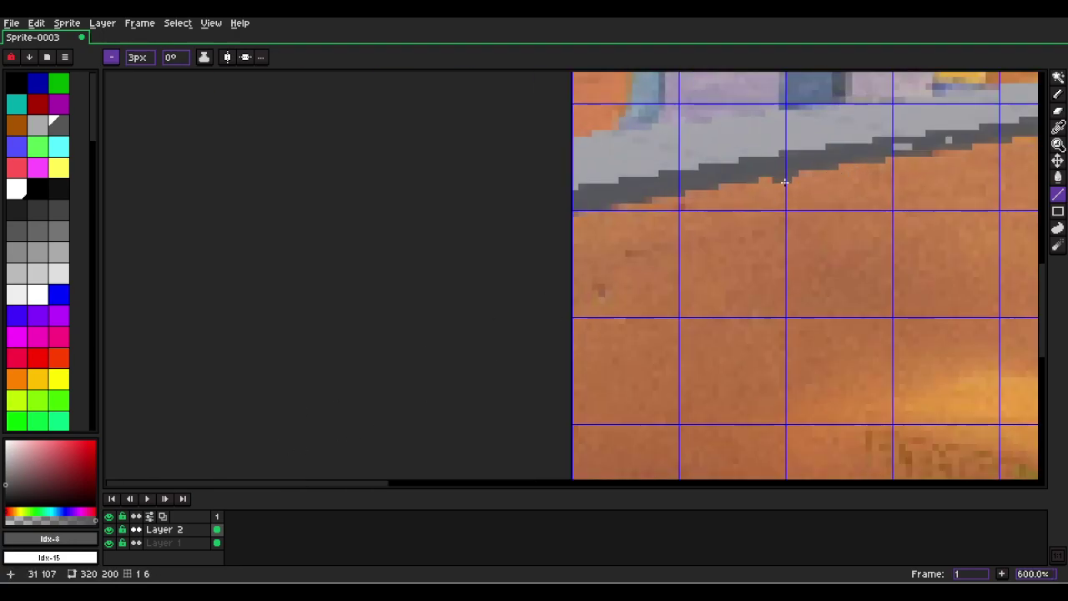
{"action": "scroll", "coordinate": [644, 226], "scroll_direction": "up", "scroll_amount": 3}
{"action": "left_click", "coordinate": [596, 238]}
{"action": "left_click", "coordinate": [470, 257]}
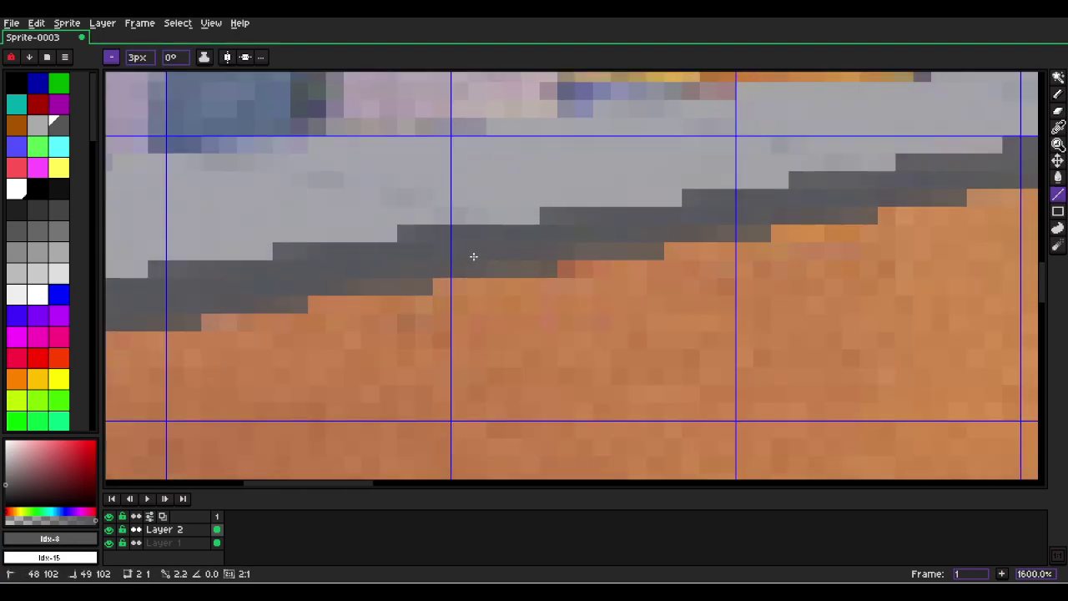
Set the Layer 2 cel's opacity to 255.
{"action": "scroll", "coordinate": [254, 301], "scroll_direction": "down", "scroll_amount": 2}
{"action": "scroll", "coordinate": [255, 300], "scroll_direction": "down", "scroll_amount": 2}
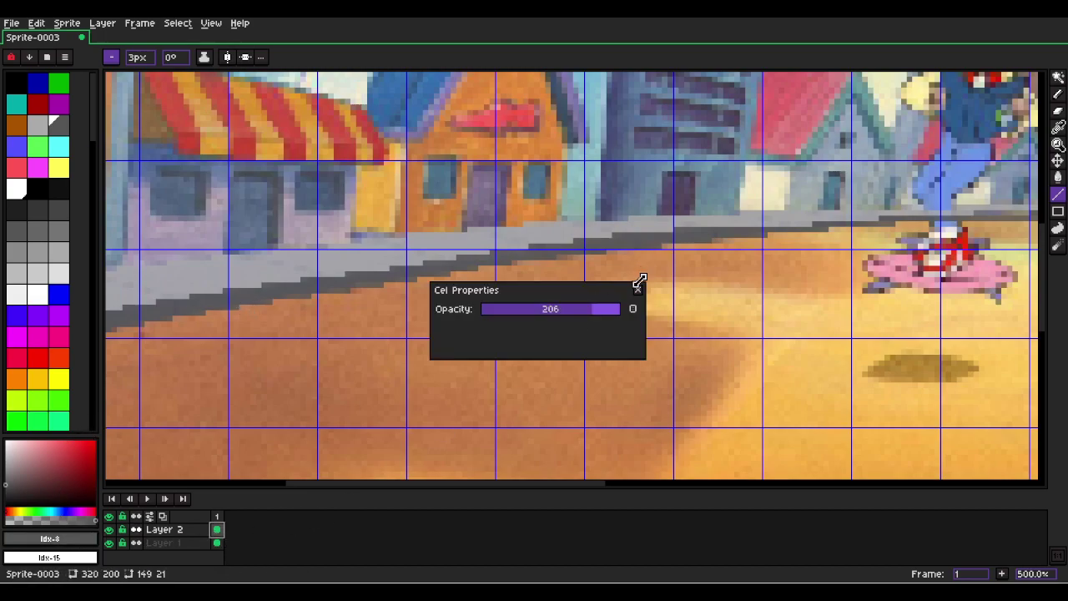
{"action": "left_click_drag", "start_coordinate": [624, 312], "coordinate": [629, 312]}
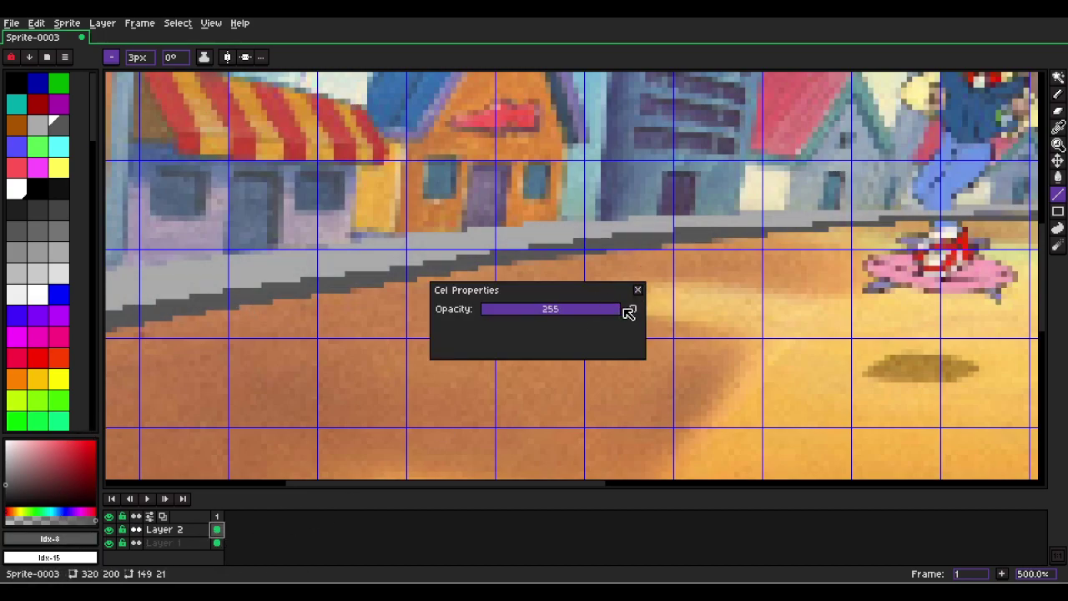
{"action": "left_click", "coordinate": [638, 291]}
Move the reference image's Layer 1 above Layer 2 and select it.
{"action": "scroll", "coordinate": [289, 322], "scroll_direction": "left", "scroll_amount": 5}
{"action": "left_click", "coordinate": [179, 543]}
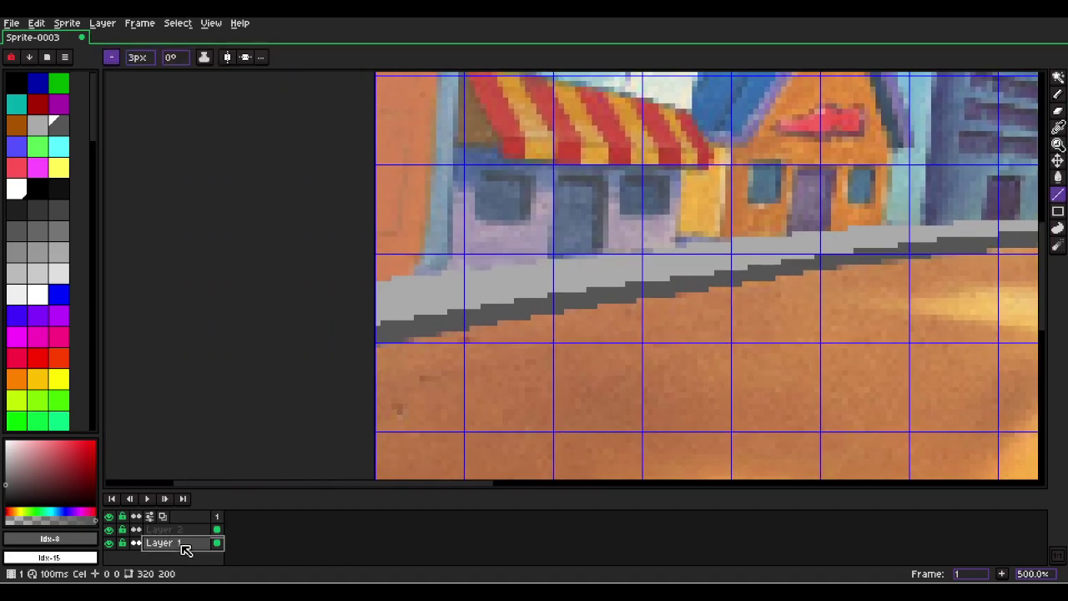
{"action": "left_click_drag", "start_coordinate": [172, 544], "coordinate": [164, 534]}
{"action": "left_click", "coordinate": [161, 542]}
{"action": "left_click", "coordinate": [163, 531]}
Lower the Layer 1 cel's opacity to make the reference translucent, and make Layer 2 the active layer.
{"action": "left_click", "coordinate": [220, 531]}
{"action": "double_click", "coordinate": [218, 529]}
{"action": "left_click", "coordinate": [634, 311]}
{"action": "mouse_move", "coordinate": [576, 308]}
{"action": "left_mouse_down"}
{"action": "mouse_move", "coordinate": [535, 313]}
{"action": "mouse_move", "coordinate": [588, 312]}
{"action": "left_mouse_up"}
{"action": "left_click", "coordinate": [636, 294]}
{"action": "left_click", "coordinate": [196, 543]}
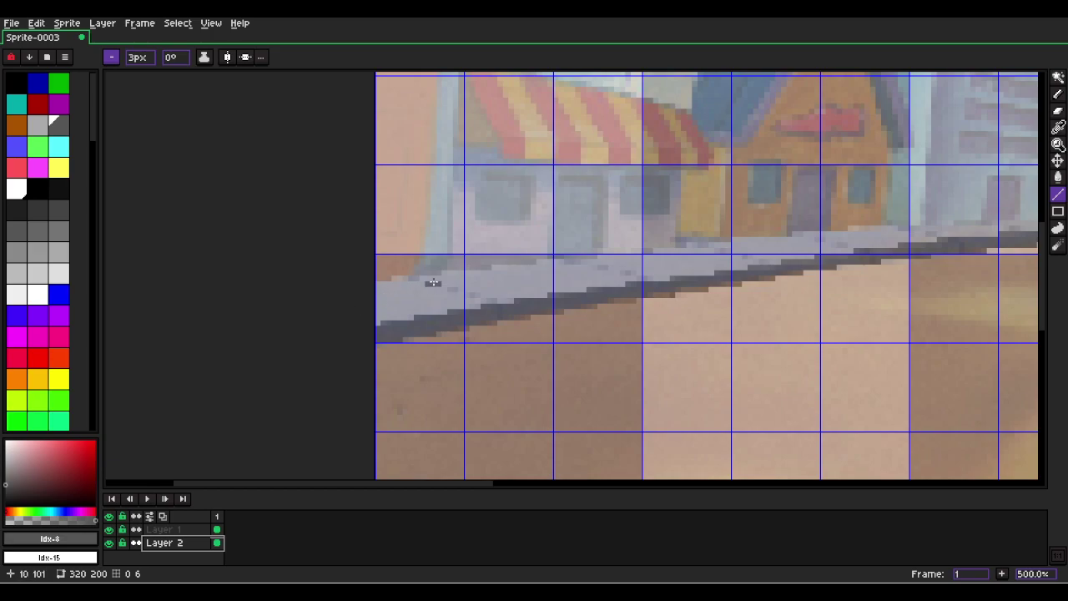
Draw a thin dark grey diagonal joint line across the pavement below the lilac shop's outer corner, undoing the first attempt.
{"action": "scroll", "coordinate": [414, 278], "scroll_direction": "up", "scroll_amount": 1, "text": "ctrl"}
{"action": "scroll", "coordinate": [412, 279], "scroll_direction": "up", "scroll_amount": 5}
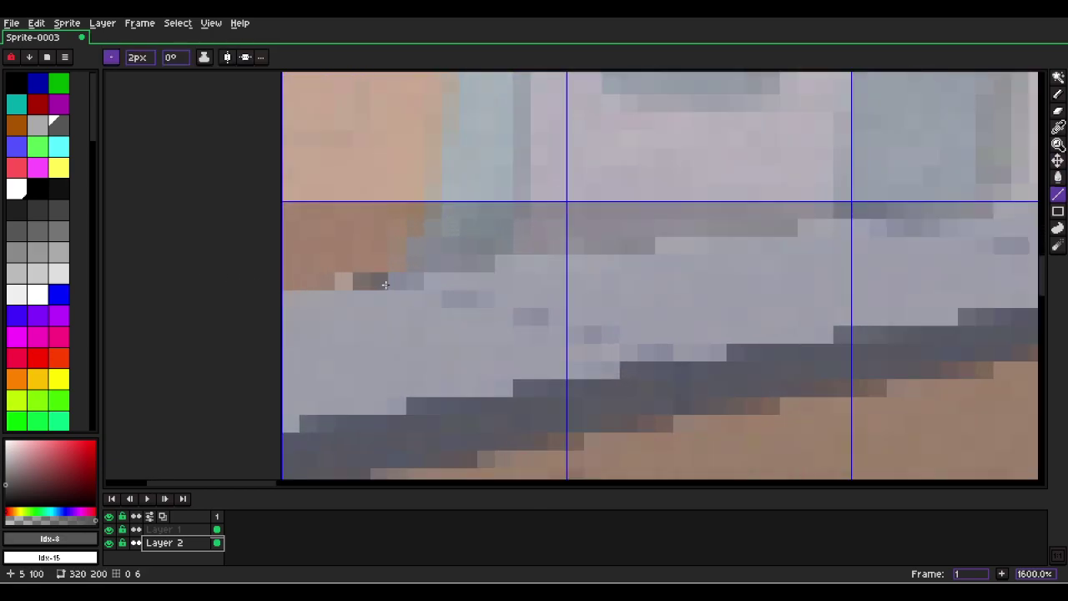
{"action": "mouse_move", "coordinate": [401, 281]}
{"action": "left_mouse_down"}
{"action": "mouse_move", "coordinate": [680, 357]}
{"action": "mouse_move", "coordinate": [634, 329]}
{"action": "mouse_move", "coordinate": [654, 310]}
{"action": "mouse_move", "coordinate": [686, 373]}
{"action": "left_mouse_up"}
{"action": "key", "text": "ctrl+z"}
{"action": "scroll", "coordinate": [135, 58], "scroll_direction": "down", "scroll_amount": 1}
{"action": "left_click_drag", "start_coordinate": [397, 281], "coordinate": [698, 387]}
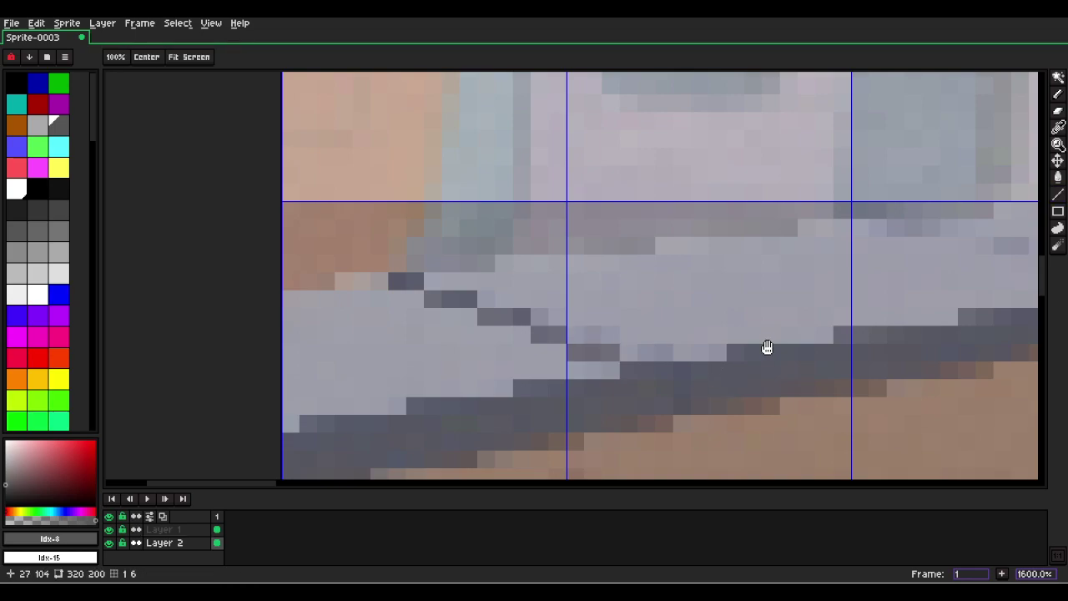
Add thin dark grey diagonal joint lines across the pavement below the lilac shop, the yellow wall and the orange house.
{"action": "left_click_drag", "start_coordinate": [957, 346], "coordinate": [106, 378]}
{"action": "left_click_drag", "start_coordinate": [170, 289], "coordinate": [310, 300]}
{"action": "left_click_drag", "start_coordinate": [218, 294], "coordinate": [347, 320]}
{"action": "left_click_drag", "start_coordinate": [295, 293], "coordinate": [569, 348]}
{"action": "scroll", "coordinate": [555, 344], "scroll_direction": "right", "scroll_amount": 5}
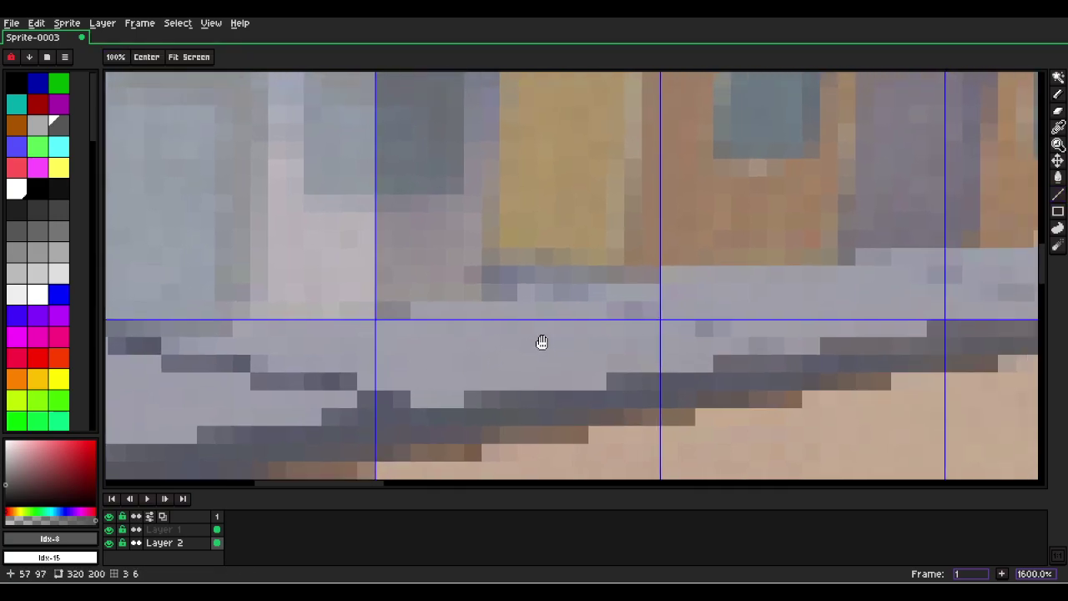
{"action": "left_click_drag", "start_coordinate": [509, 292], "coordinate": [775, 345]}
{"action": "scroll", "coordinate": [386, 406], "scroll_direction": "right", "scroll_amount": 5}
{"action": "scroll", "coordinate": [386, 405], "scroll_direction": "up", "scroll_amount": 2}
{"action": "left_click_drag", "start_coordinate": [345, 341], "coordinate": [526, 391]}
Draw 1px diagonal joint lines across the pavement between the orange house and the tall blue-grey building.
{"action": "key", "text": "space"}
{"action": "left_click_drag", "start_coordinate": [678, 375], "coordinate": [405, 386]}
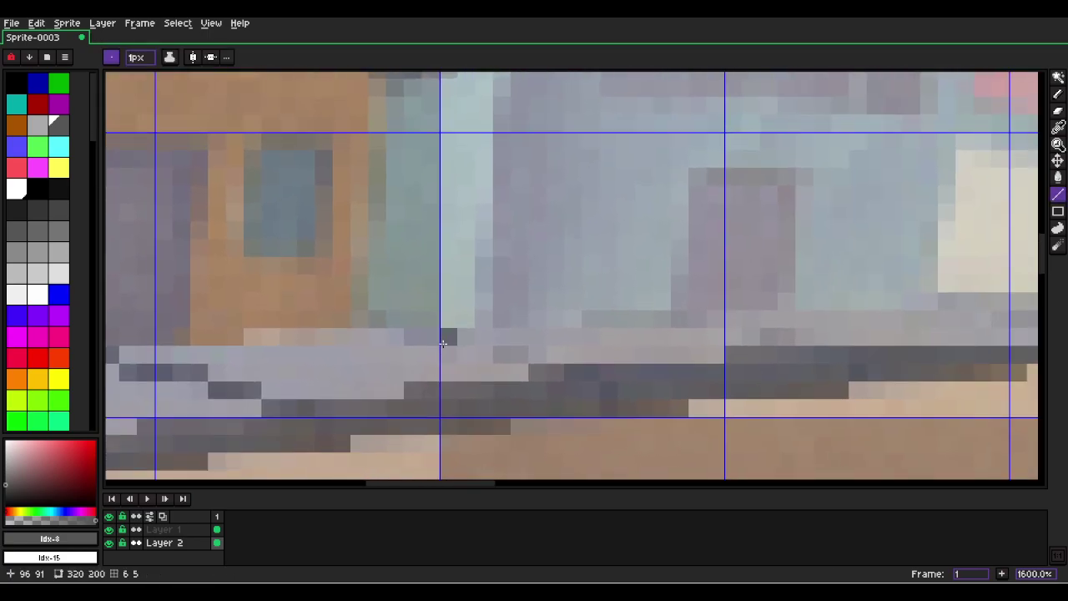
{"action": "left_click_drag", "start_coordinate": [410, 336], "coordinate": [513, 355]}
{"action": "key", "text": "space"}
{"action": "left_click_drag", "start_coordinate": [679, 355], "coordinate": [518, 365]}
{"action": "key", "text": "space"}
{"action": "left_click_drag", "start_coordinate": [642, 365], "coordinate": [454, 384]}
{"action": "left_click_drag", "start_coordinate": [509, 365], "coordinate": [598, 384]}
Continue the 1px pavement joint lines below the red-roofed house up to the skateboarder's legs.
{"action": "scroll", "coordinate": [596, 382], "scroll_direction": "down", "scroll_amount": 4}
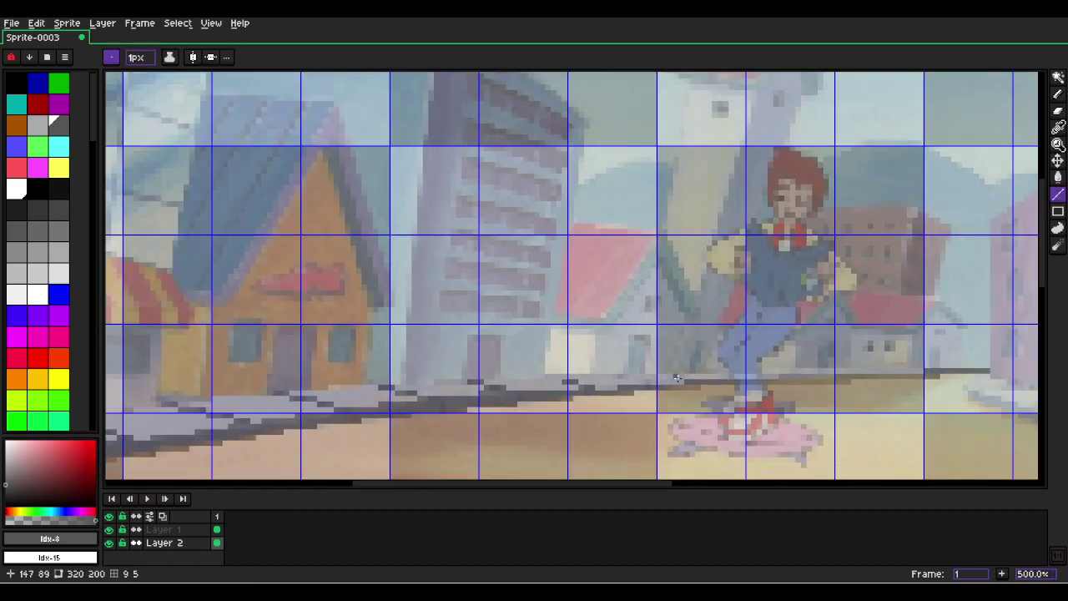
{"action": "scroll", "coordinate": [617, 386], "scroll_direction": "up", "scroll_amount": 4}
{"action": "left_click_drag", "start_coordinate": [422, 359], "coordinate": [390, 359]}
{"action": "left_click_drag", "start_coordinate": [347, 372], "coordinate": [690, 362]}
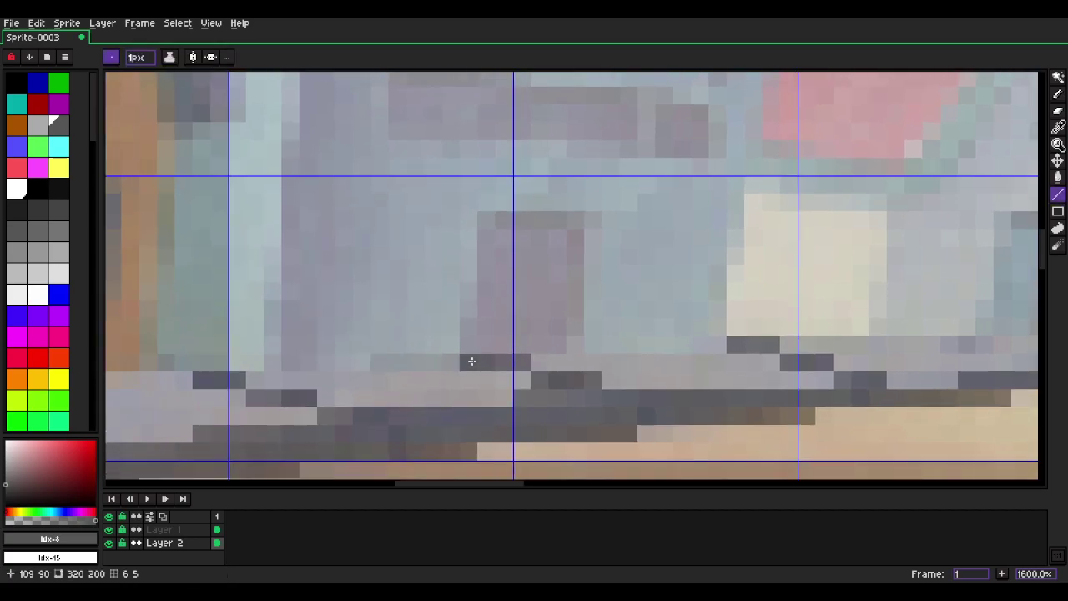
{"action": "scroll", "coordinate": [582, 348], "scroll_direction": "down", "scroll_amount": 5}
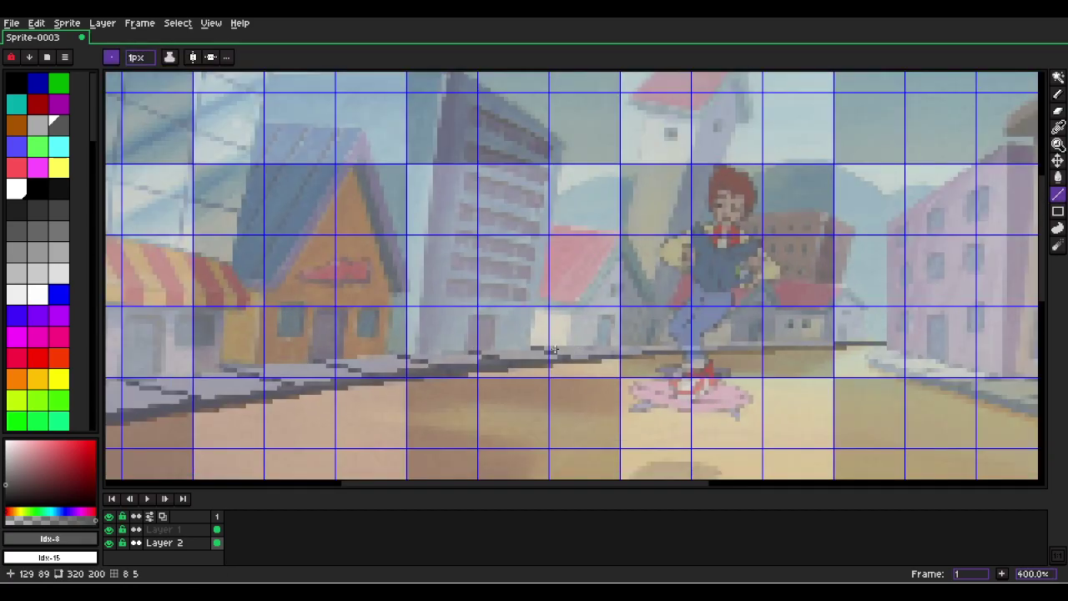
{"action": "scroll", "coordinate": [554, 349], "scroll_direction": "up", "scroll_amount": 4}
{"action": "left_click_drag", "start_coordinate": [660, 350], "coordinate": [349, 376]}
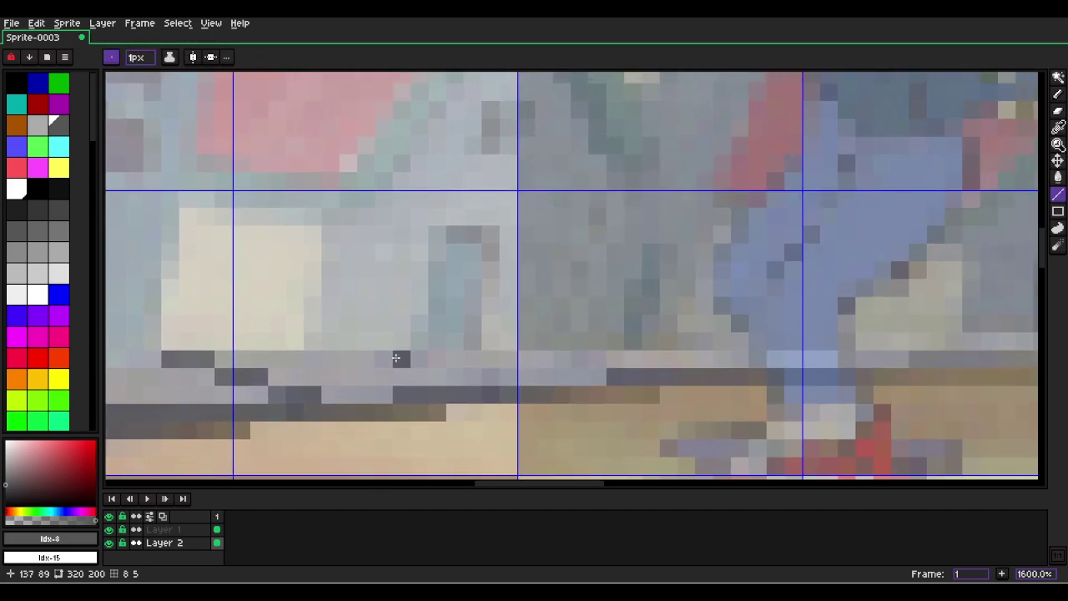
{"action": "left_click_drag", "start_coordinate": [624, 378], "coordinate": [416, 428]}
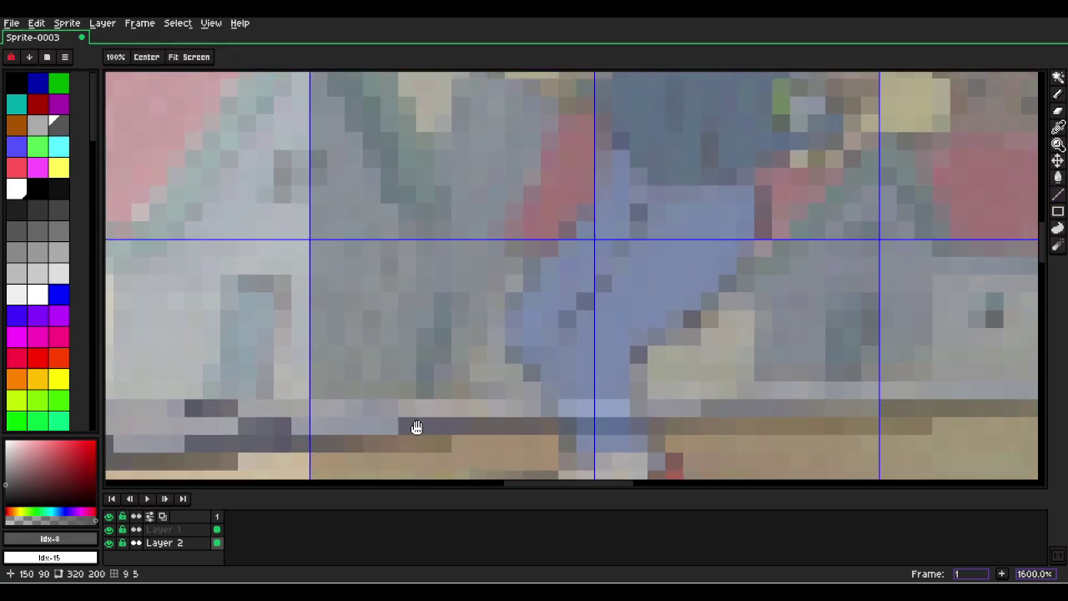
{"action": "left_click_drag", "start_coordinate": [353, 408], "coordinate": [393, 409]}
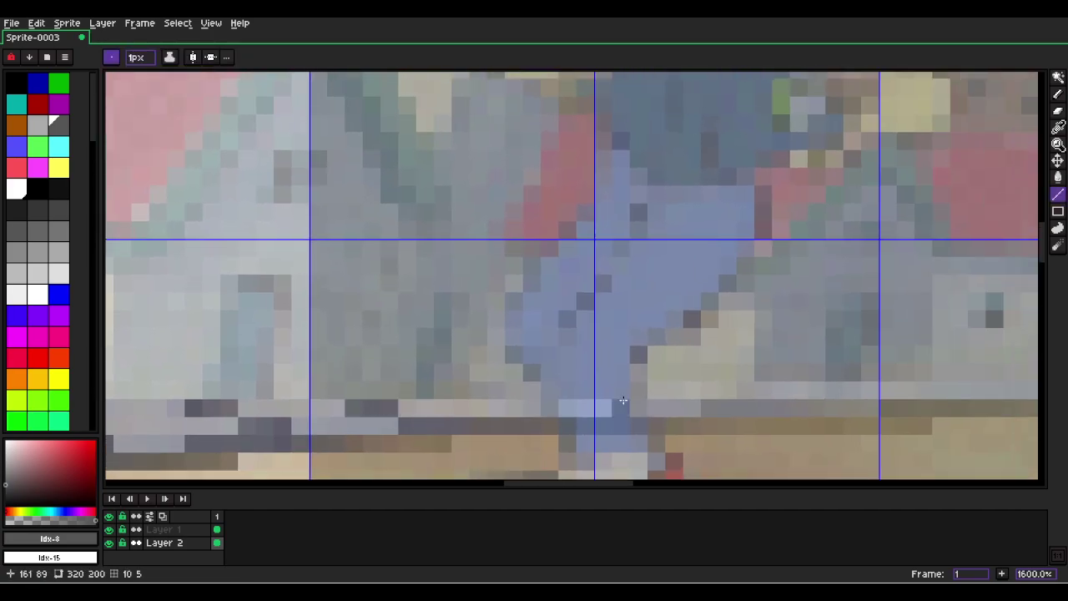
Check the drawing by toggling Layer 2's visibility, and move Layer 1 back below Layer 2.
{"action": "scroll", "coordinate": [614, 401], "scroll_direction": "down", "scroll_amount": 3}
{"action": "scroll", "coordinate": [645, 396], "scroll_direction": "up", "scroll_amount": 1}
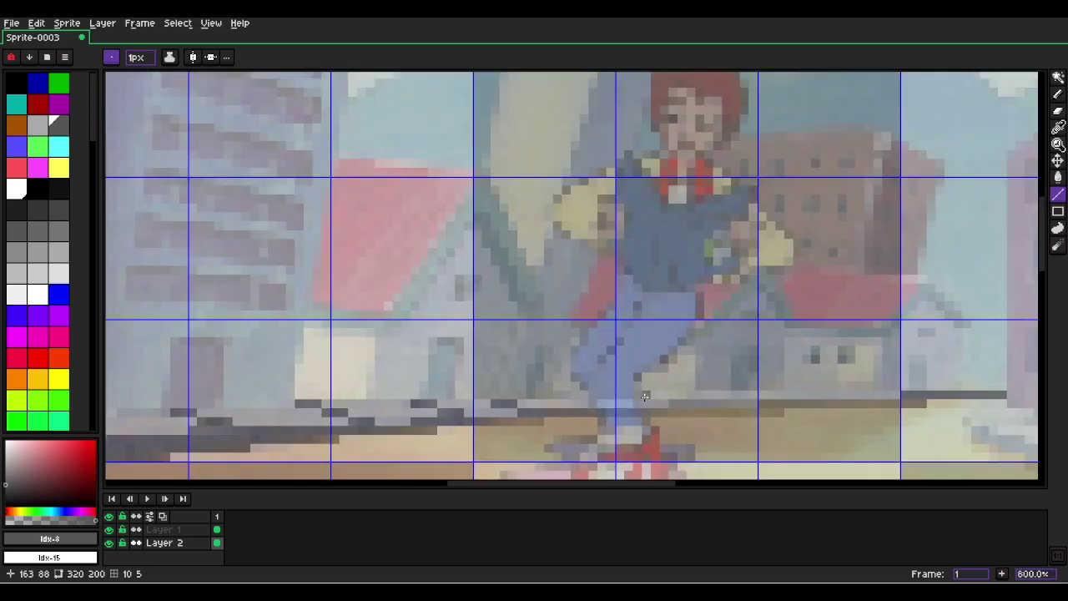
{"action": "left_click", "coordinate": [108, 543]}
{"action": "left_click", "coordinate": [109, 544]}
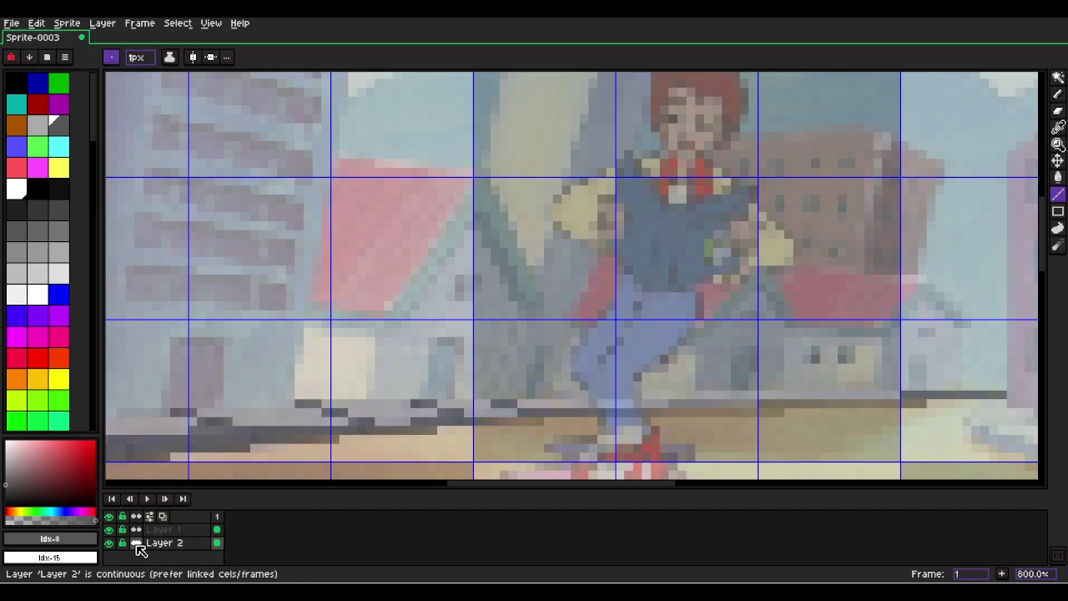
{"action": "left_click", "coordinate": [158, 529]}
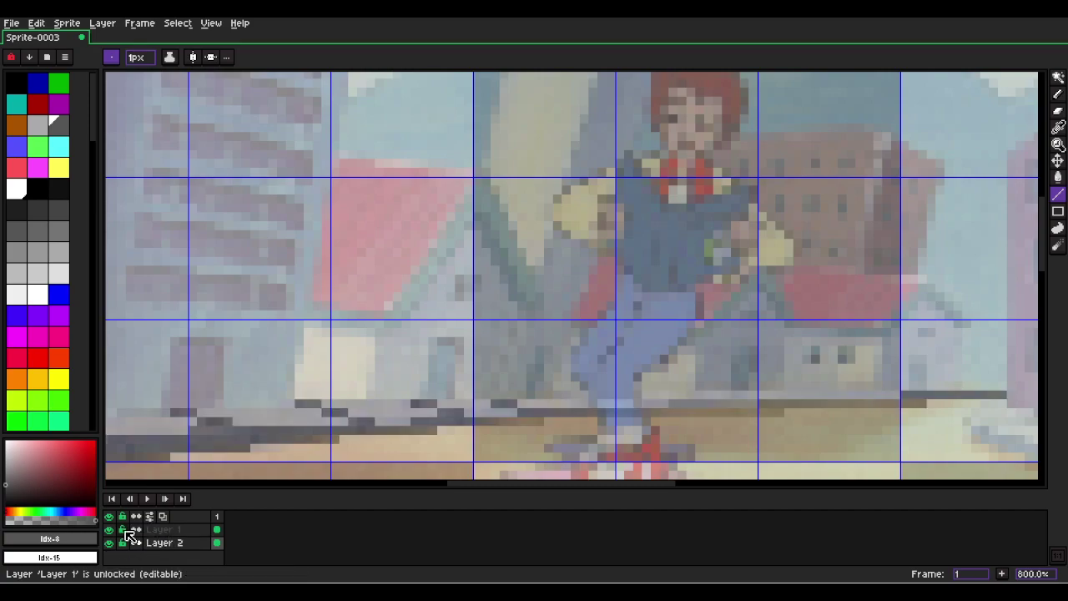
{"action": "right_click", "coordinate": [172, 531]}
{"action": "left_click", "coordinate": [166, 534]}
{"action": "left_click_drag", "start_coordinate": [166, 535], "coordinate": [162, 548]}
Pick the pavement's light grey #aaaaaa and retouch the pixels on Layer 2 under the joint by the tall building's door.
{"action": "scroll", "coordinate": [302, 433], "scroll_direction": "down", "scroll_amount": 4}
{"action": "left_click_drag", "start_coordinate": [256, 441], "coordinate": [478, 408]}
{"action": "scroll", "coordinate": [478, 408], "scroll_direction": "up", "scroll_amount": 5}
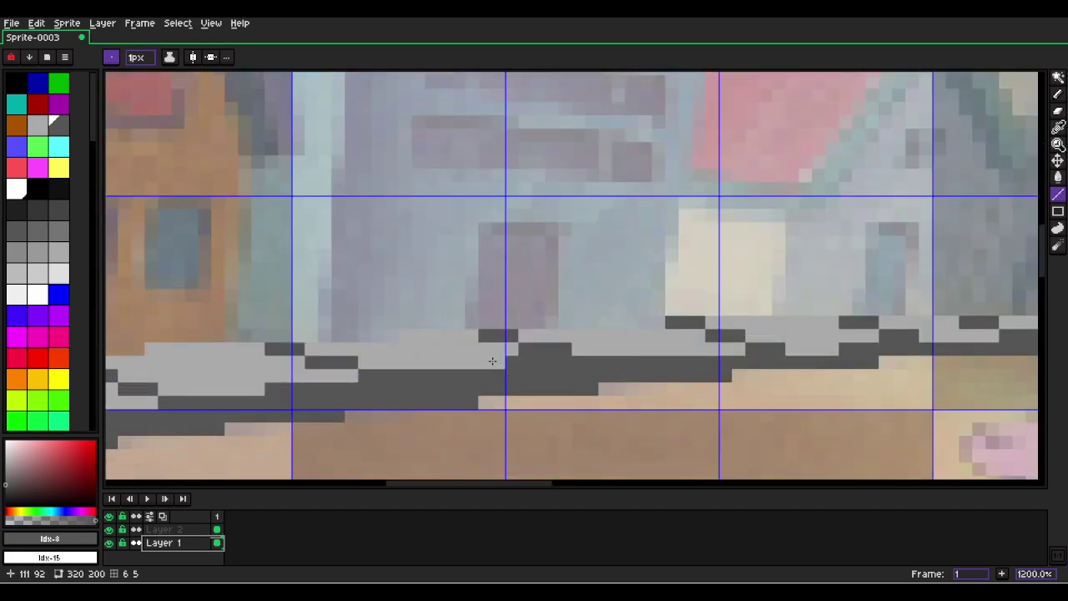
{"action": "left_click", "coordinate": [497, 357], "text": "alt"}
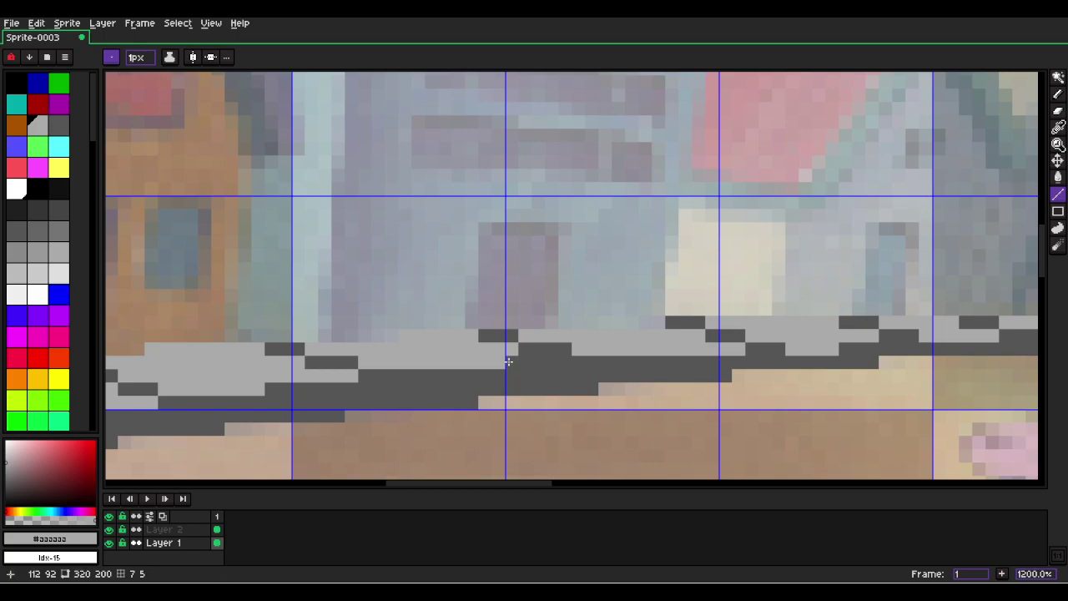
{"action": "left_click", "coordinate": [196, 529]}
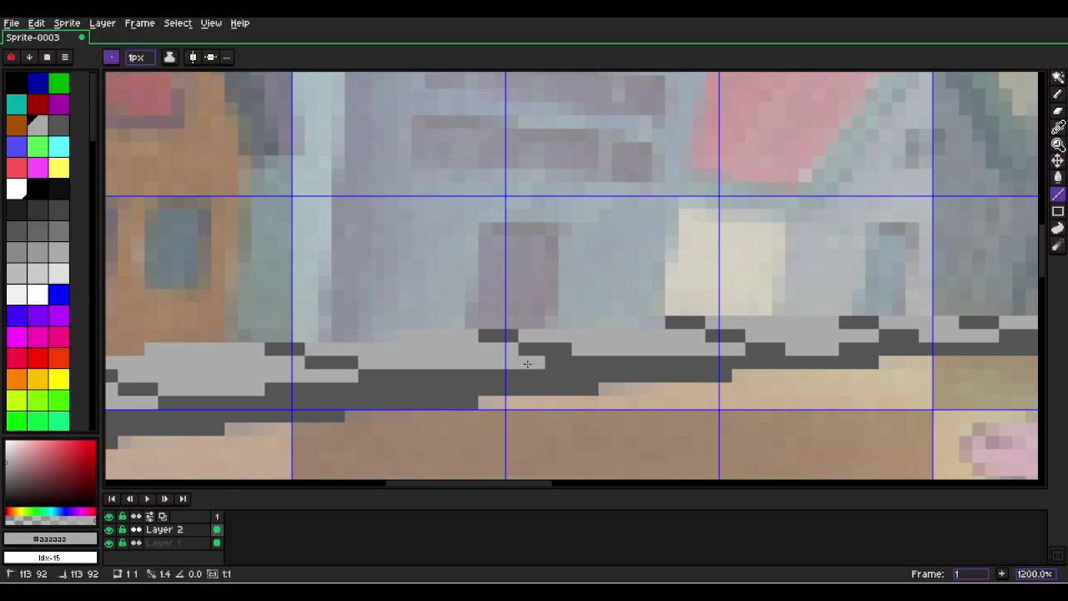
Pick the kerb's dark grey #555555 and undo the last line stroke at the pavement joint below the orange house.
{"action": "scroll", "coordinate": [442, 377], "scroll_direction": "down", "scroll_amount": 2}
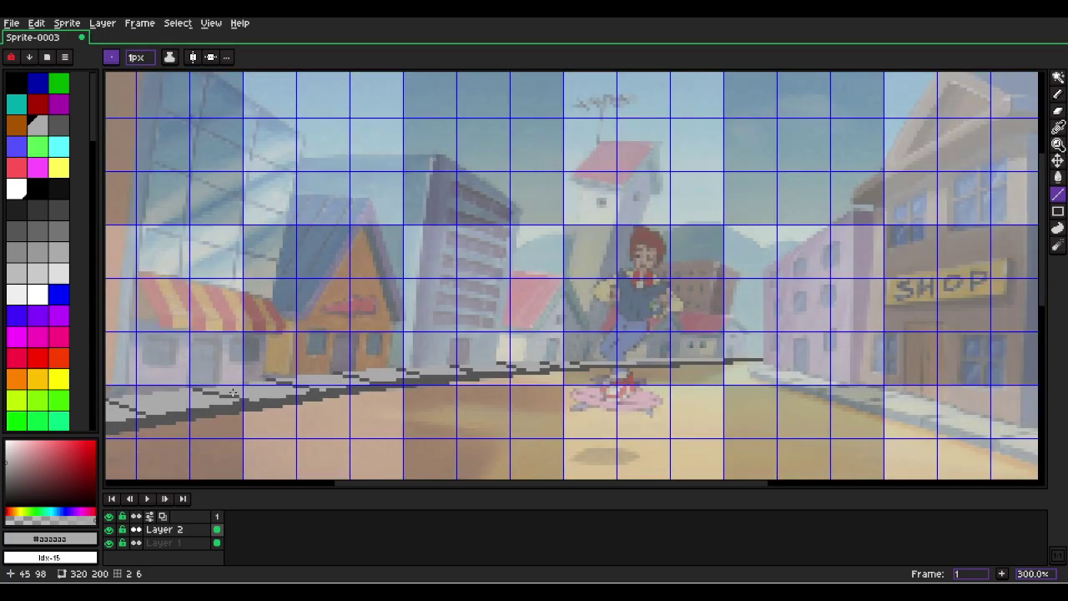
{"action": "scroll", "coordinate": [226, 420], "scroll_direction": "up", "scroll_amount": 2}
{"action": "left_click", "coordinate": [271, 353], "text": "alt"}
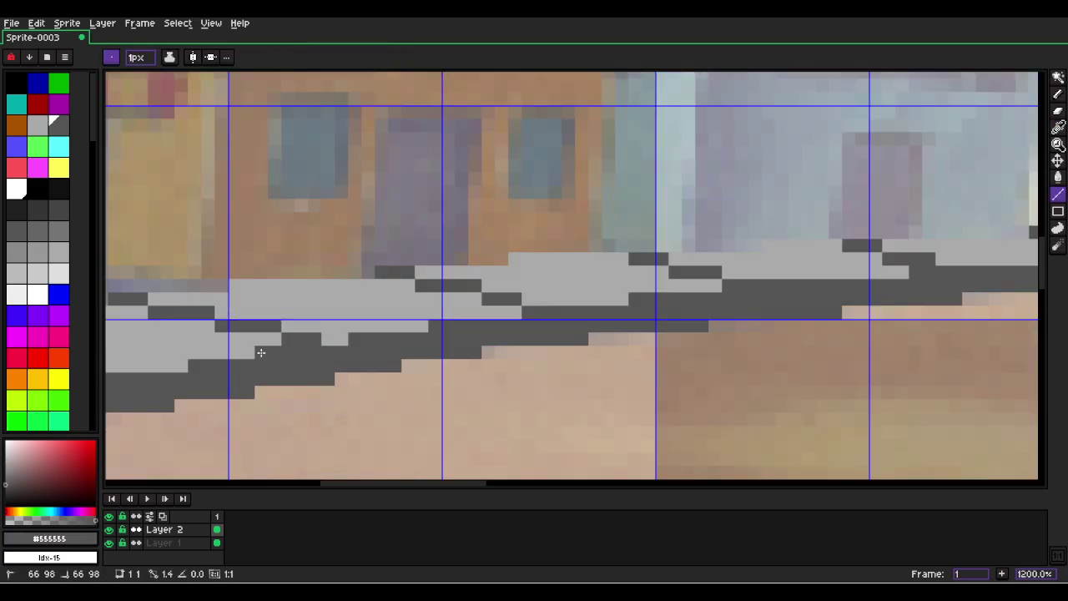
{"action": "scroll", "coordinate": [252, 353], "scroll_direction": "down", "scroll_amount": 3}
{"action": "key", "text": "ctrl+z"}
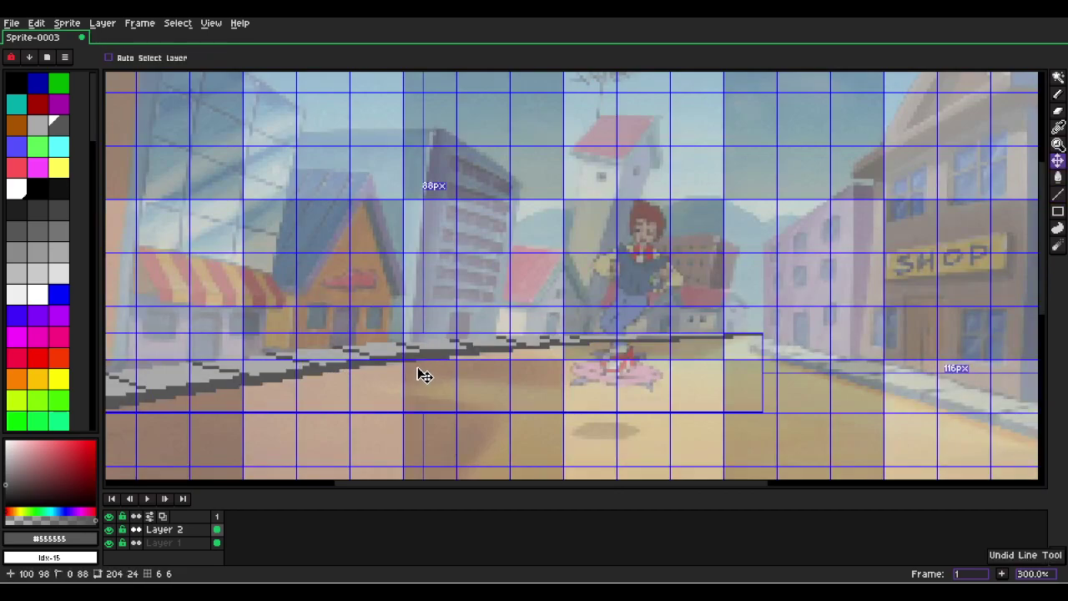
Retouch single pixels where the joint below the orange house meets the kerb, then pick the pavement's light grey #aaaaaa.
{"action": "scroll", "coordinate": [315, 357], "scroll_direction": "up", "scroll_amount": 3}
{"action": "left_click", "coordinate": [258, 367]}
{"action": "right_click", "coordinate": [311, 367]}
{"action": "left_click", "coordinate": [311, 384]}
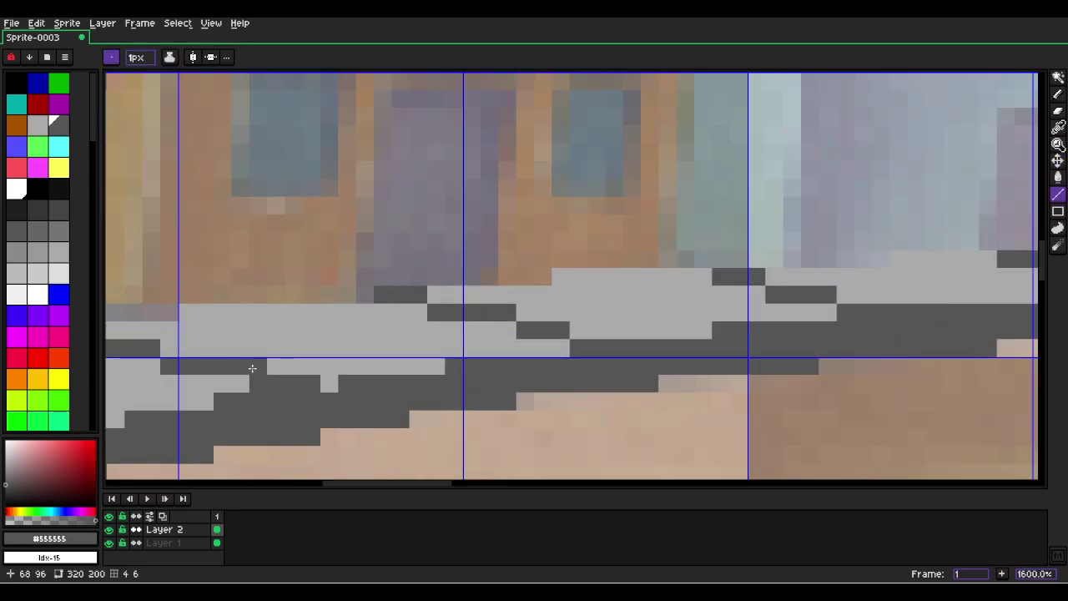
{"action": "right_click", "coordinate": [258, 401]}
{"action": "left_click", "coordinate": [256, 393], "text": "alt"}
{"action": "scroll", "coordinate": [275, 390], "scroll_direction": "down", "scroll_amount": 2}
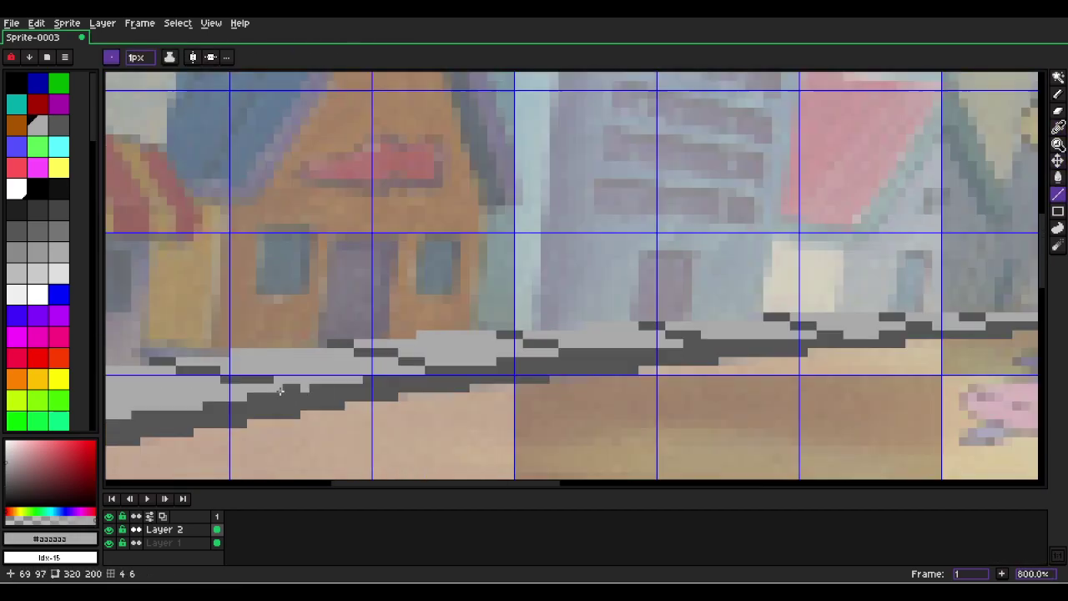
{"action": "scroll", "coordinate": [209, 412], "scroll_direction": "down", "scroll_amount": 1}
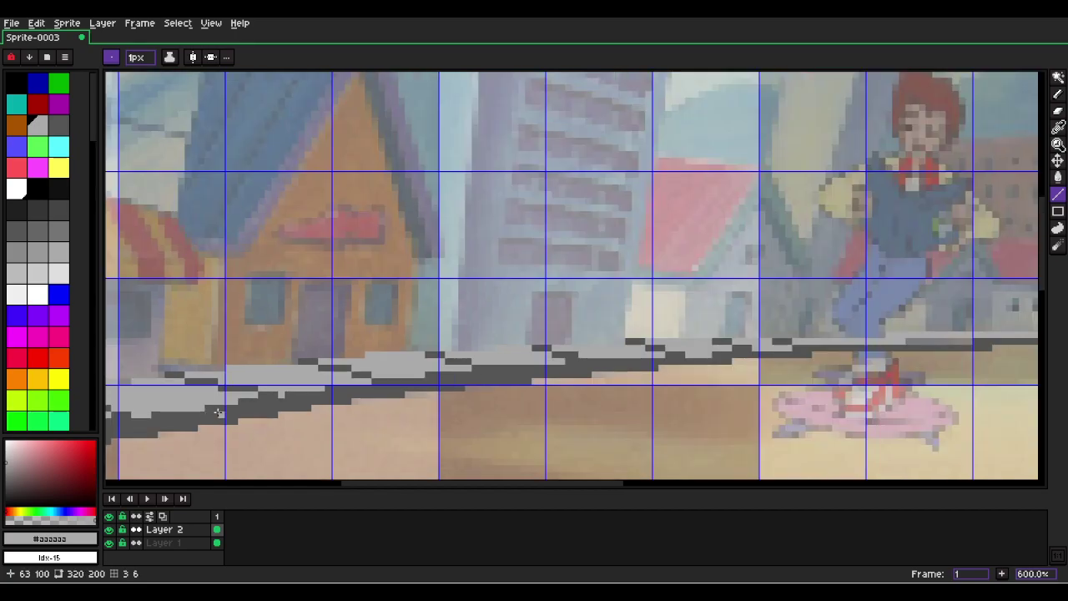
Paint light grey #aaaaaa pavement pixels along the kerb edge beside the joint below the orange house.
{"action": "left_click", "coordinate": [275, 394], "text": "alt"}
{"action": "scroll", "coordinate": [275, 394], "scroll_direction": "down", "scroll_amount": 1}
{"action": "left_click_drag", "start_coordinate": [315, 409], "coordinate": [481, 410]}
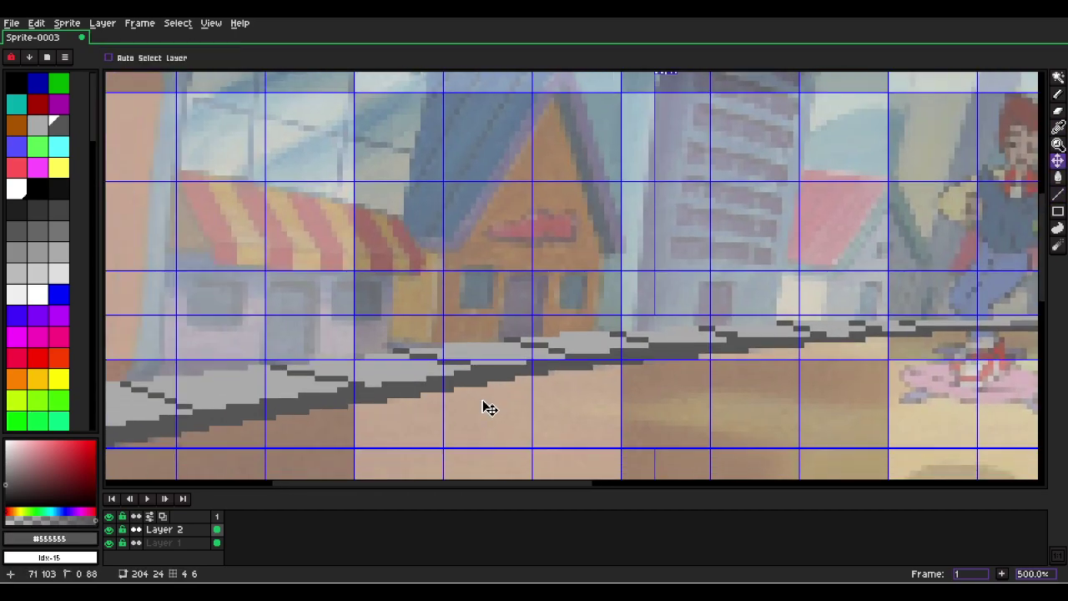
{"action": "key", "text": "l"}
{"action": "scroll", "coordinate": [479, 385], "scroll_direction": "up", "scroll_amount": 3}
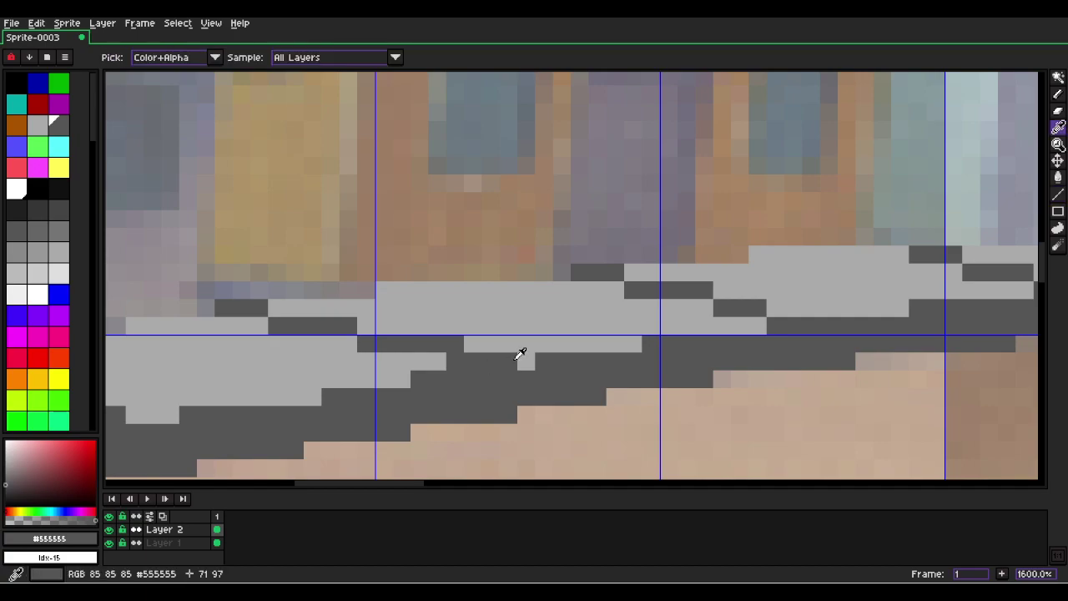
{"action": "left_click", "coordinate": [526, 353], "text": "alt"}
{"action": "mouse_move", "coordinate": [506, 361]}
{"action": "left_mouse_down"}
{"action": "mouse_move", "coordinate": [425, 360]}
{"action": "mouse_move", "coordinate": [464, 360]}
{"action": "mouse_move", "coordinate": [458, 345]}
{"action": "mouse_move", "coordinate": [424, 345]}
{"action": "left_mouse_up"}
Clean up the lower end of the joint below the orange house, alternating #555555 and #aaaaaa pixels.
{"action": "left_click", "coordinate": [448, 367], "text": "alt"}
{"action": "left_click", "coordinate": [472, 347], "text": "alt"}
{"action": "left_click", "coordinate": [407, 341], "text": "alt"}
{"action": "left_click", "coordinate": [424, 342]}
{"action": "left_click", "coordinate": [473, 345]}
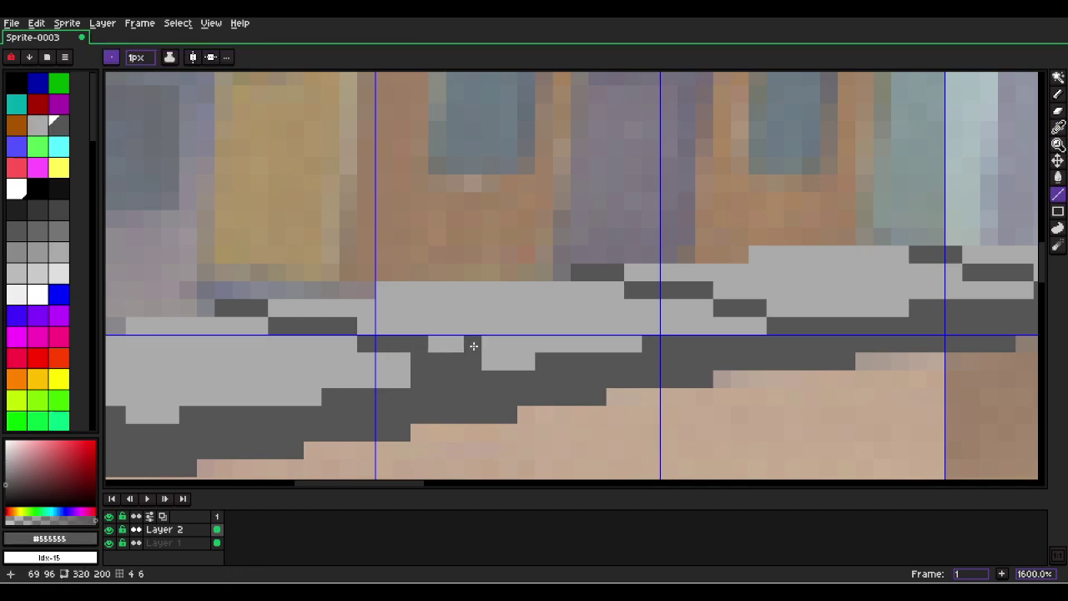
{"action": "left_click", "coordinate": [407, 364], "text": "alt"}
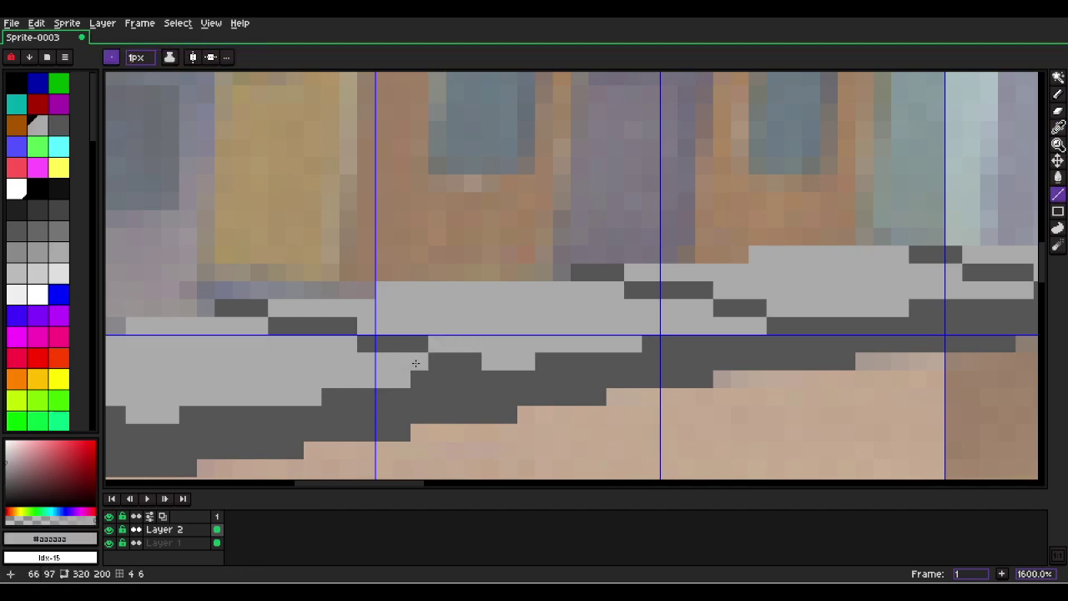
{"action": "left_click", "coordinate": [451, 366], "text": "alt"}
{"action": "left_click", "coordinate": [436, 357]}
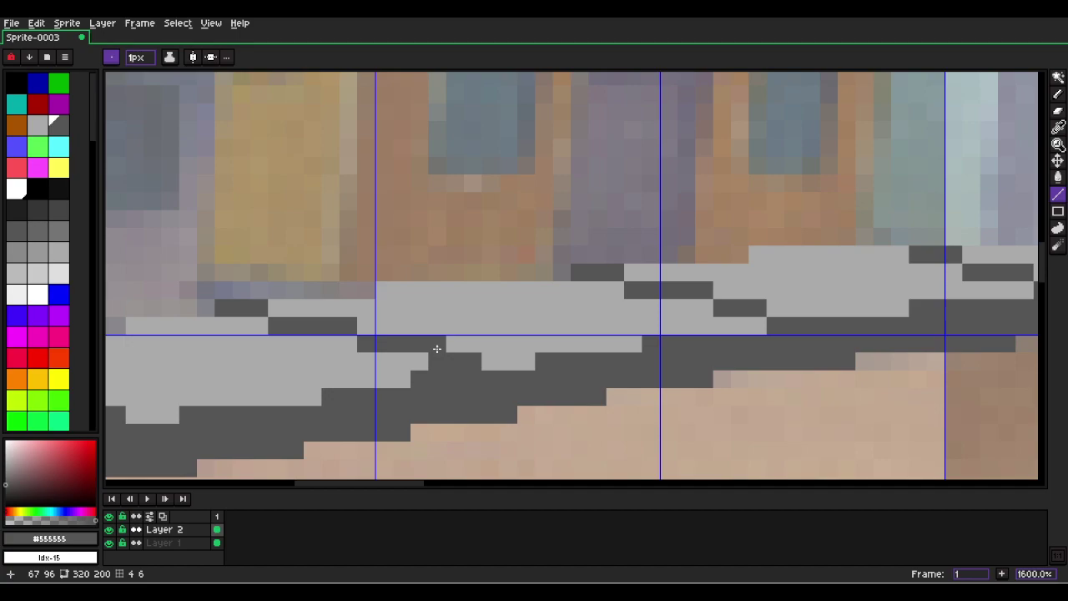
Set up the Curve tool with a 1px brush and the dark grey #555555 for outlining the glass building.
{"action": "scroll", "coordinate": [474, 363], "scroll_direction": "down", "scroll_amount": 4}
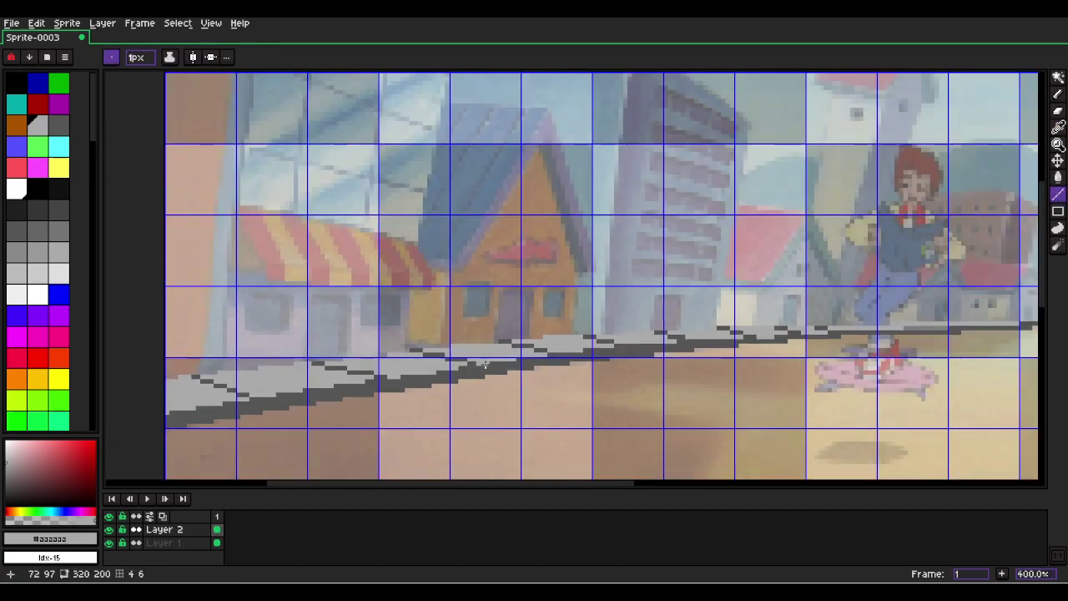
{"action": "left_click_drag", "start_coordinate": [265, 381], "coordinate": [556, 352]}
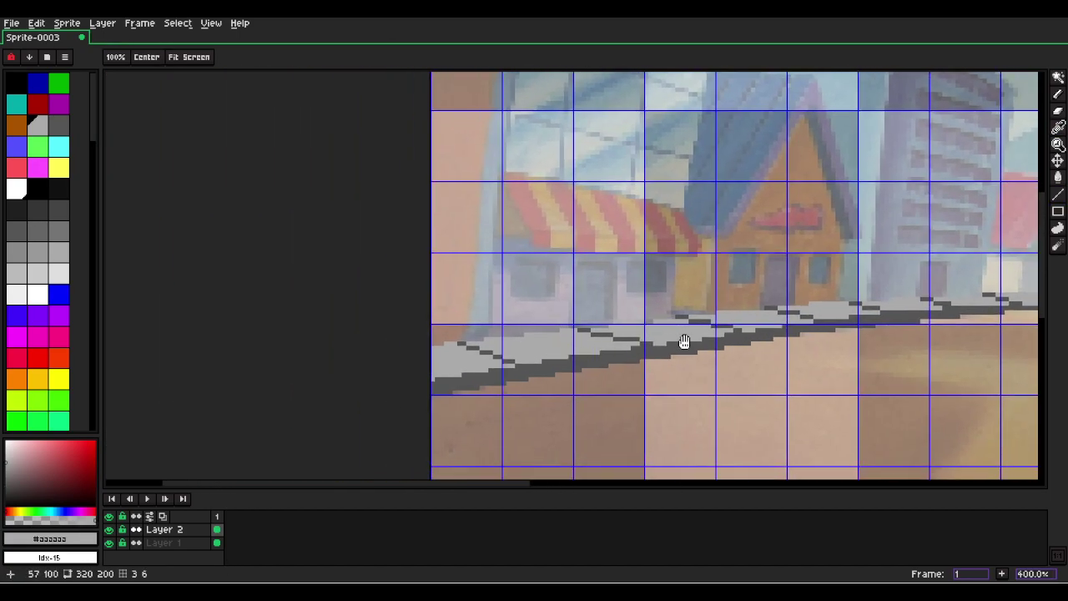
{"action": "left_click_drag", "start_coordinate": [684, 341], "coordinate": [428, 445]}
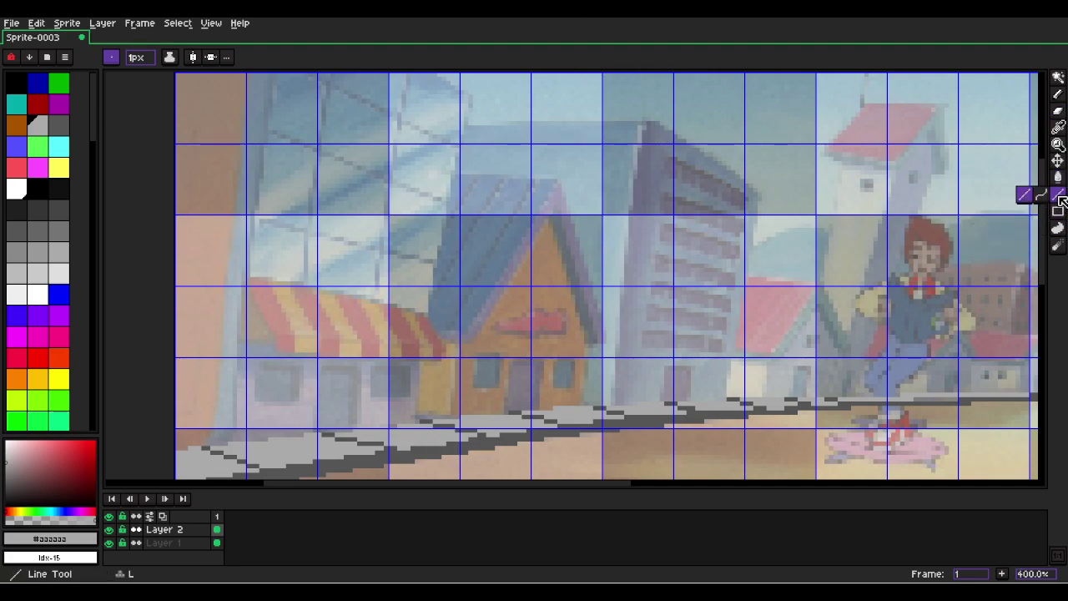
{"action": "left_click", "coordinate": [1028, 194]}
{"action": "scroll", "coordinate": [207, 433], "scroll_direction": "up", "scroll_amount": 3}
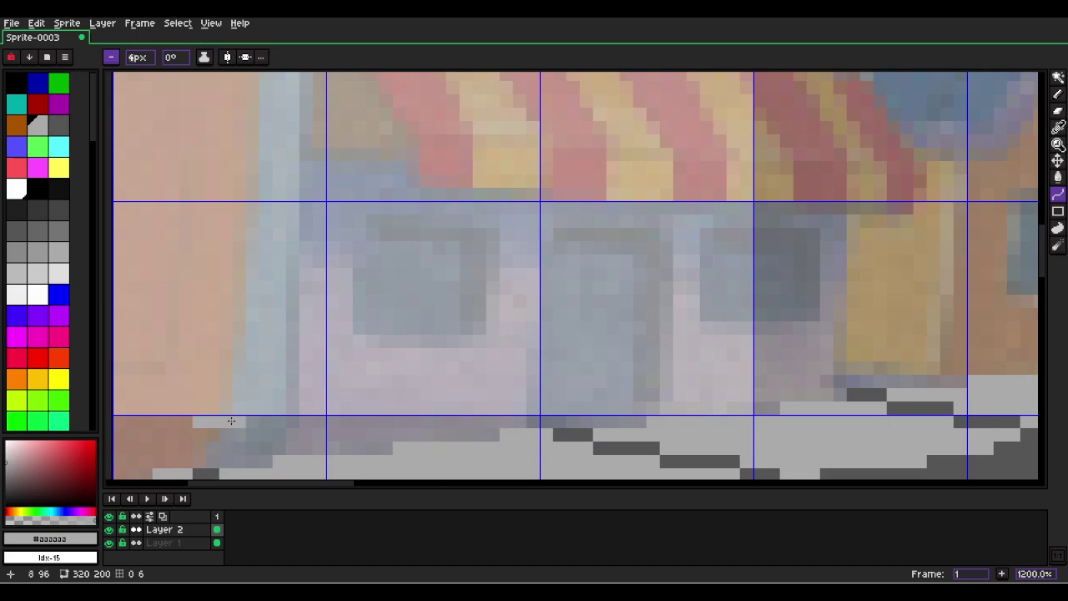
{"action": "left_click", "coordinate": [154, 62]}
{"action": "left_click", "coordinate": [112, 57]}
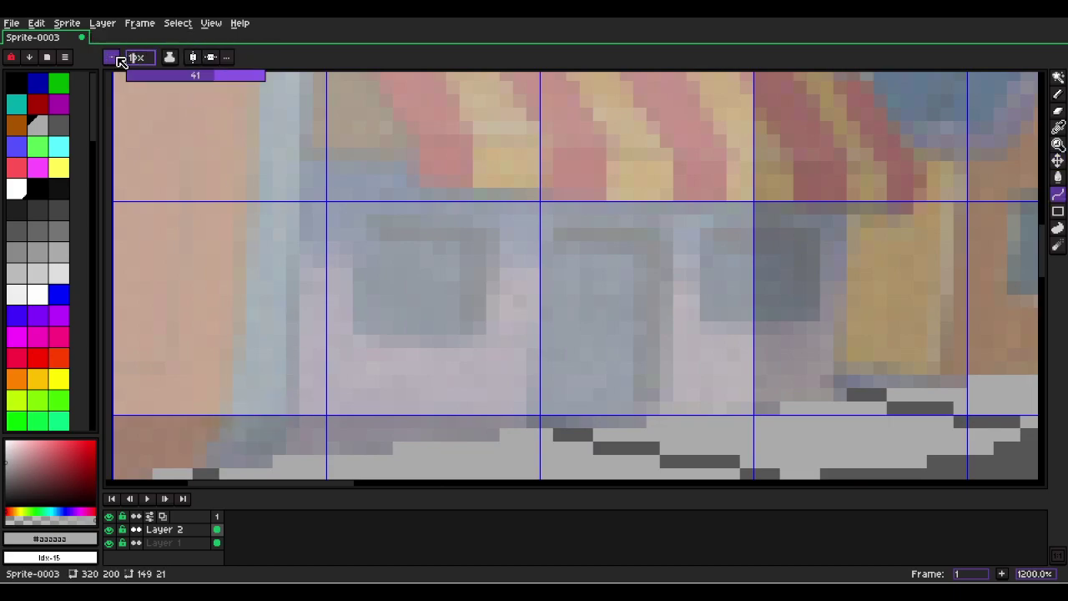
{"action": "left_click", "coordinate": [54, 123]}
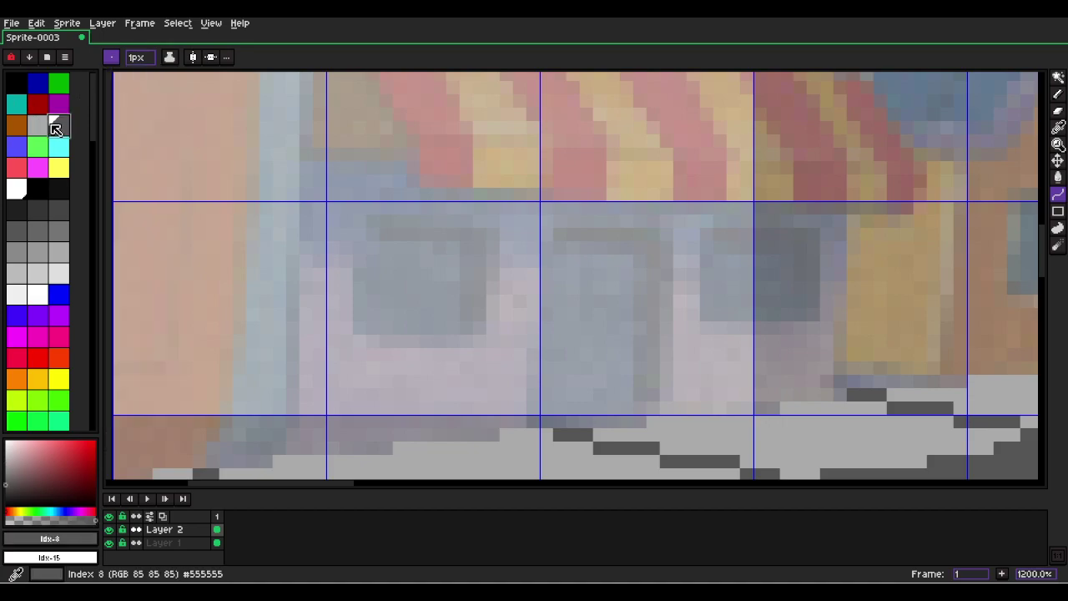
Trace the glass building's left edge from about (24, 0) to (13, 98) and its right edge from about (66, 21) to (57, 70).
{"action": "scroll", "coordinate": [369, 224], "scroll_direction": "down", "scroll_amount": 3}
{"action": "left_click_drag", "start_coordinate": [445, 189], "coordinate": [426, 379]}
{"action": "left_click_drag", "start_coordinate": [423, 237], "coordinate": [387, 440]}
{"action": "key", "text": "l"}
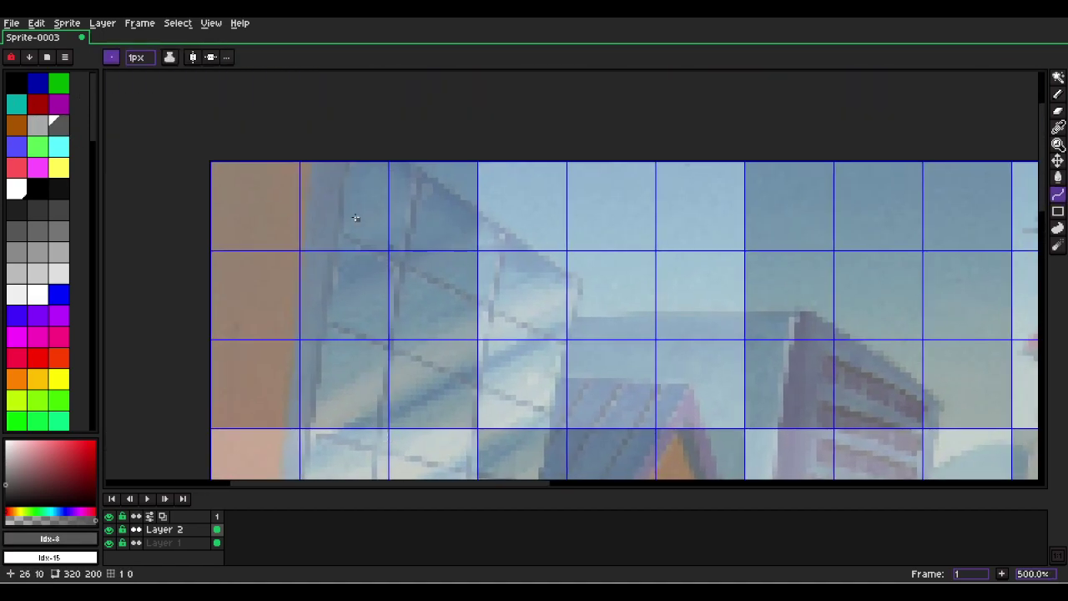
{"action": "left_click_drag", "start_coordinate": [346, 163], "coordinate": [284, 378]}
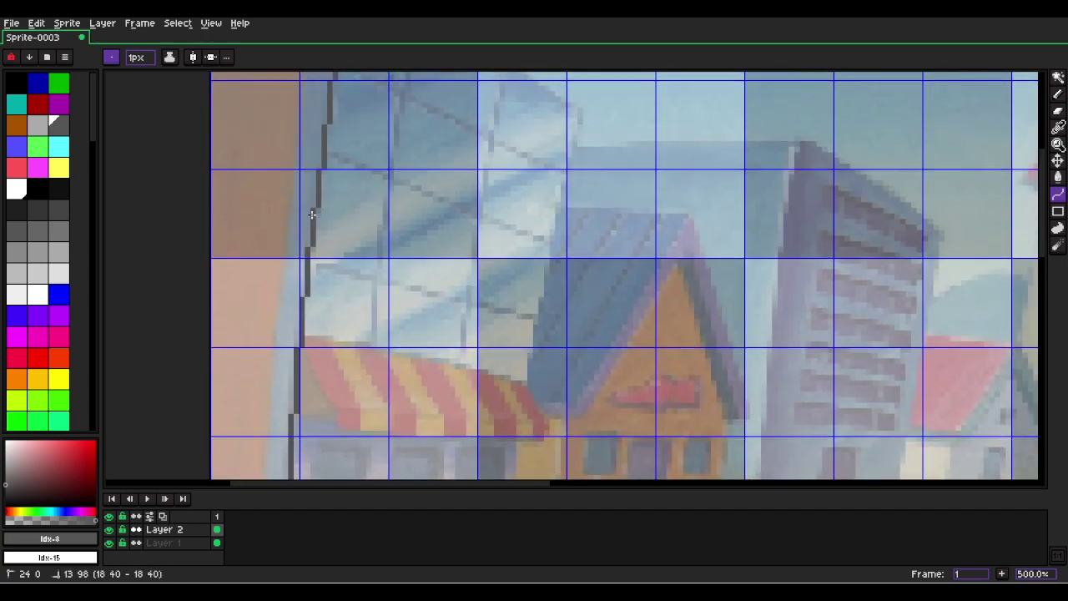
{"action": "left_click_drag", "start_coordinate": [312, 215], "coordinate": [313, 216]}
{"action": "left_click_drag", "start_coordinate": [581, 111], "coordinate": [529, 380]}
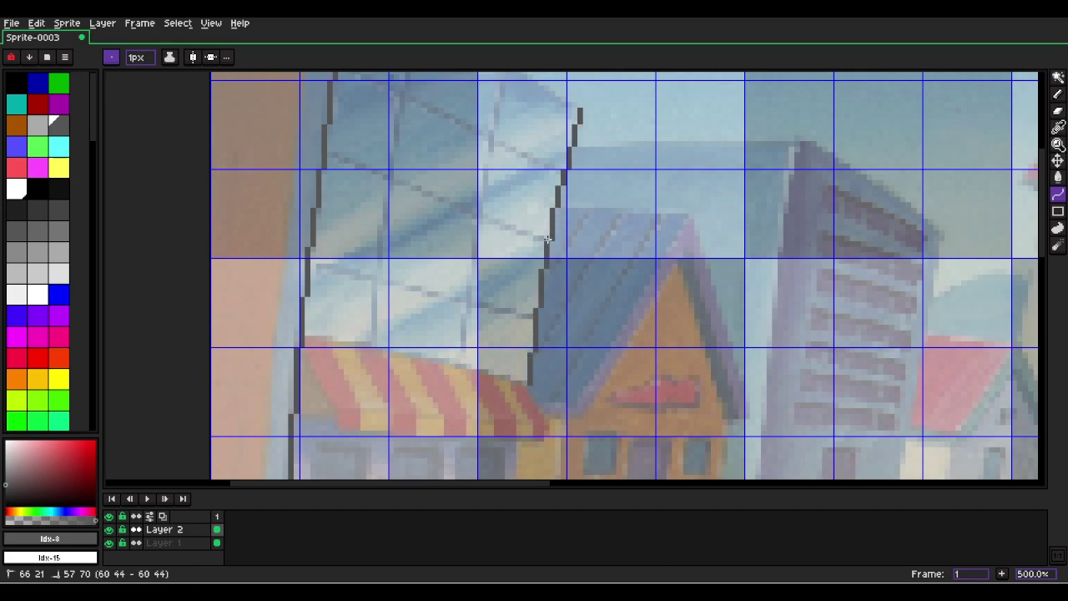
Draw the glass building's upper two sloping crossbars between its side edges, the lower one from about (60, 44) to (20, 28).
{"action": "left_click_drag", "start_coordinate": [547, 240], "coordinate": [327, 150]}
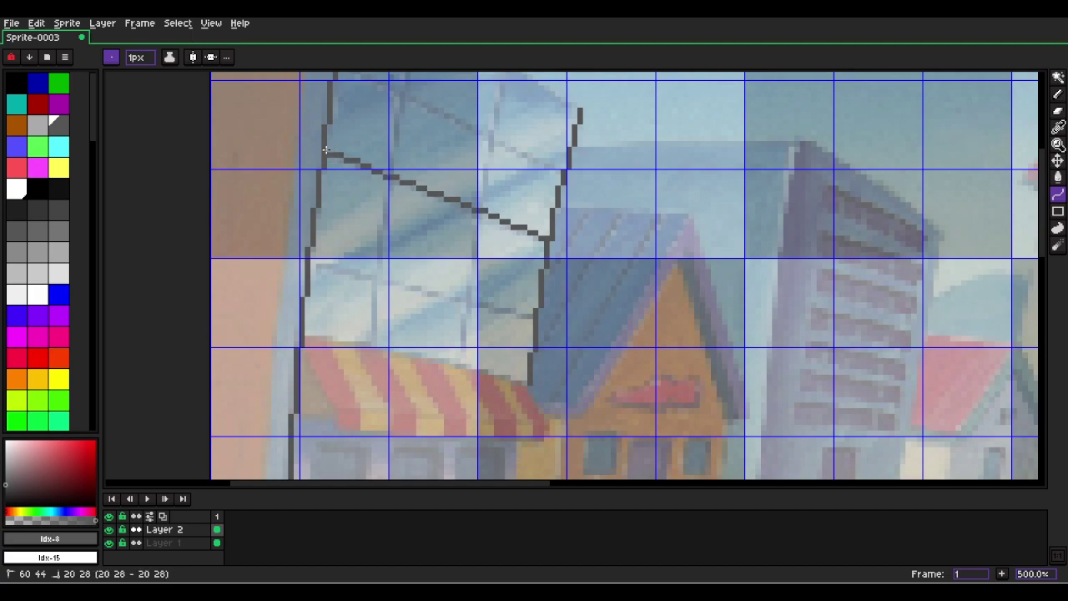
{"action": "left_click", "coordinate": [326, 149]}
{"action": "left_click_drag", "start_coordinate": [453, 148], "coordinate": [383, 329]}
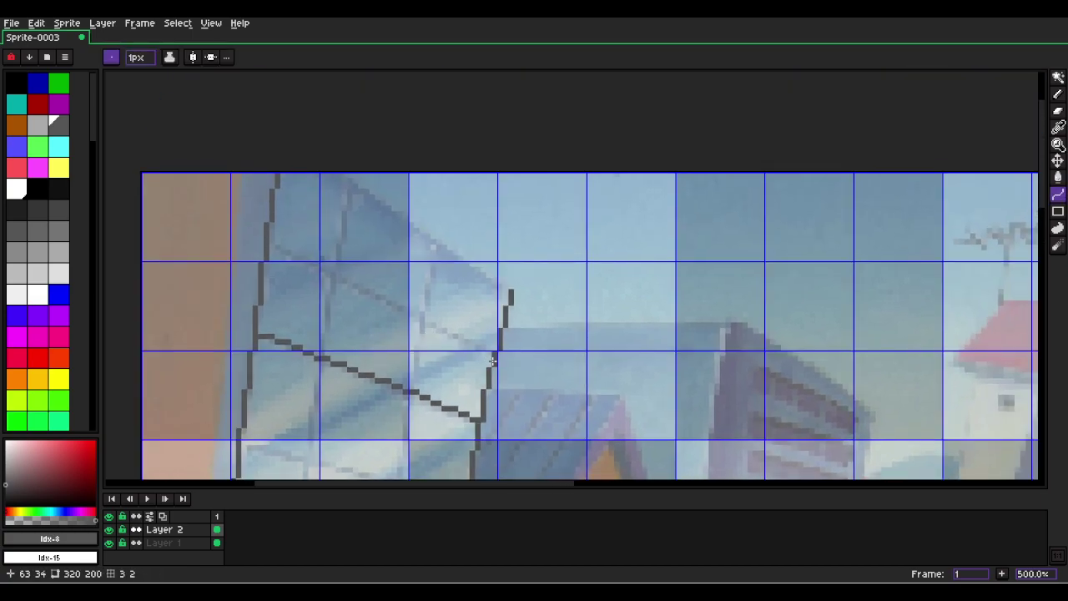
{"action": "left_click_drag", "start_coordinate": [494, 357], "coordinate": [267, 247]}
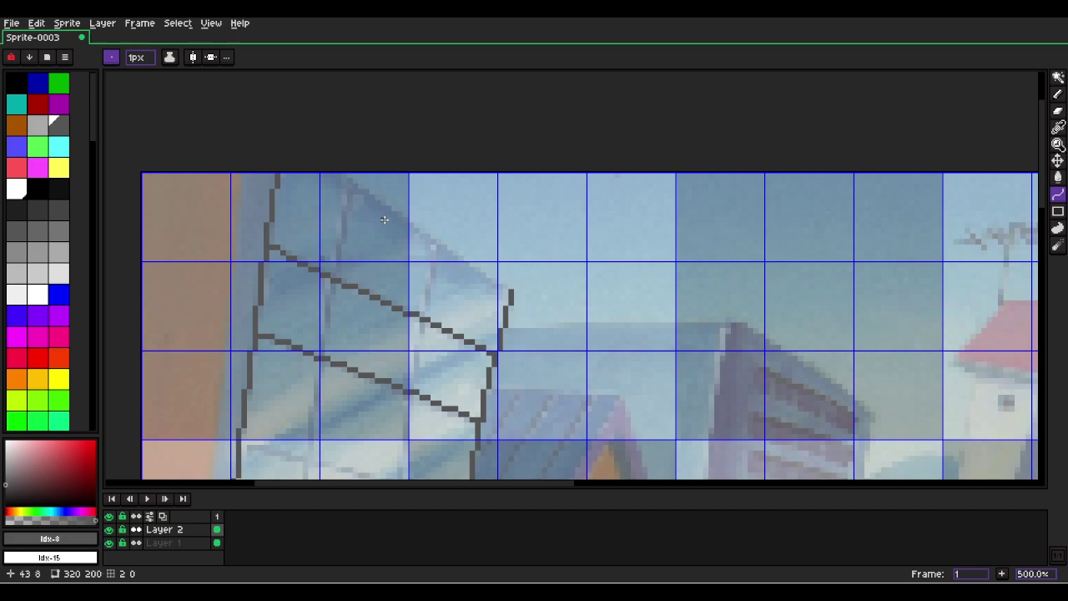
{"action": "left_click_drag", "start_coordinate": [505, 289], "coordinate": [323, 153]}
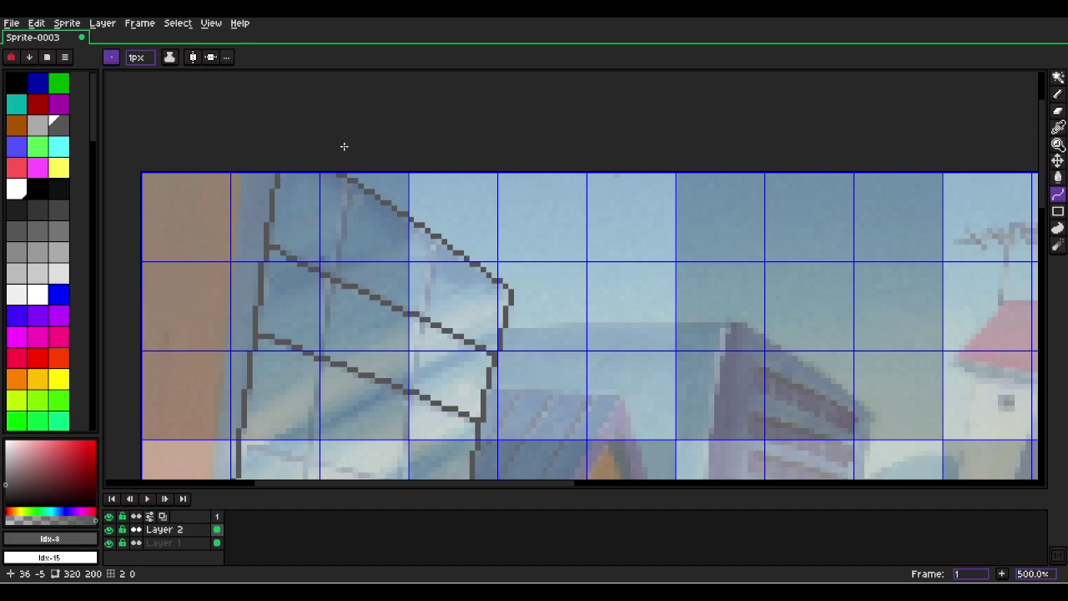
{"action": "key", "text": "ctrl+z"}
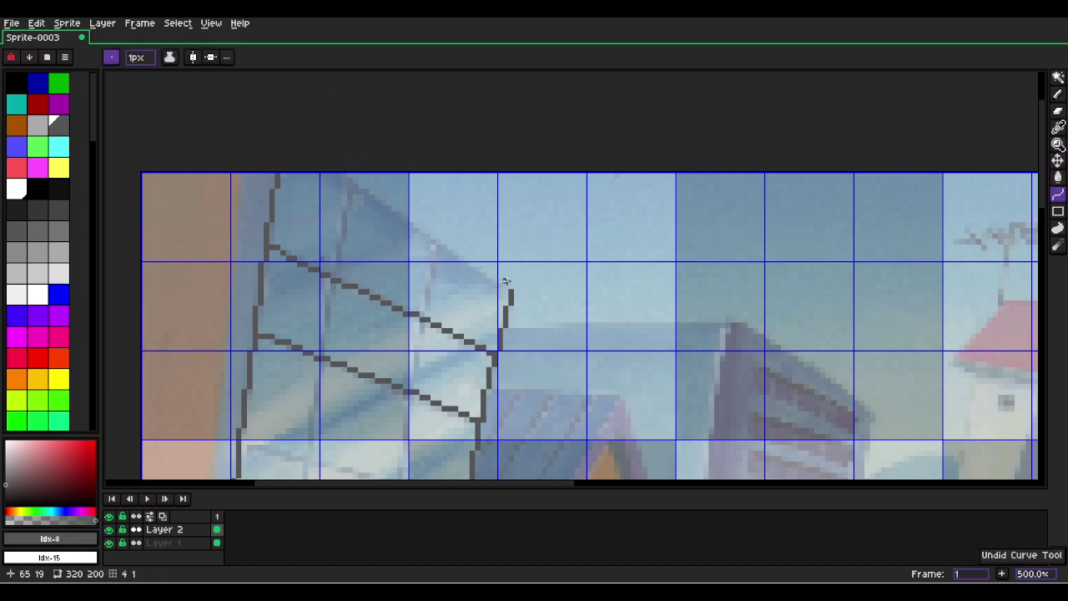
{"action": "left_click_drag", "start_coordinate": [509, 289], "coordinate": [247, 133]}
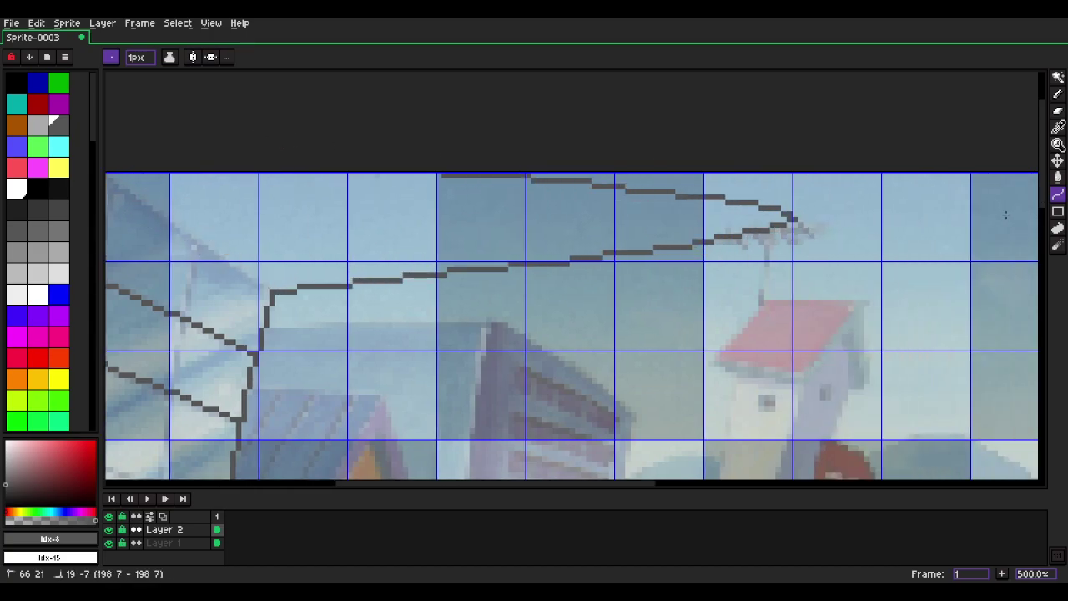
{"action": "key", "text": "Escape"}
Draw the glass building's sloping roof edge as a straight 1px line from its right corner up past the canvas's top edge.
{"action": "left_click", "coordinate": [1057, 194]}
{"action": "left_click", "coordinate": [1028, 194]}
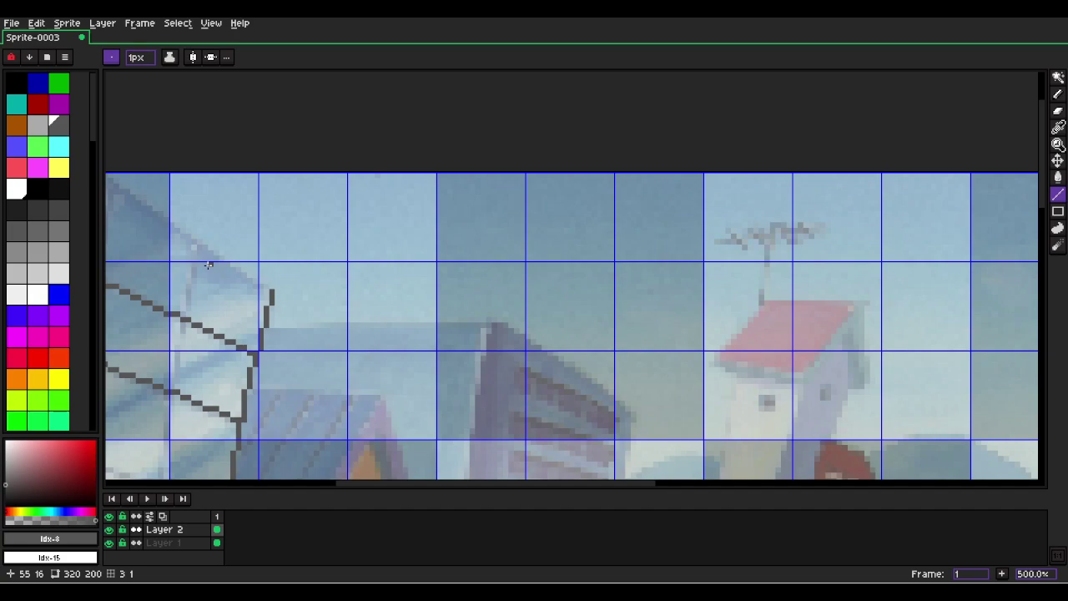
{"action": "left_click_drag", "start_coordinate": [395, 265], "coordinate": [676, 367]}
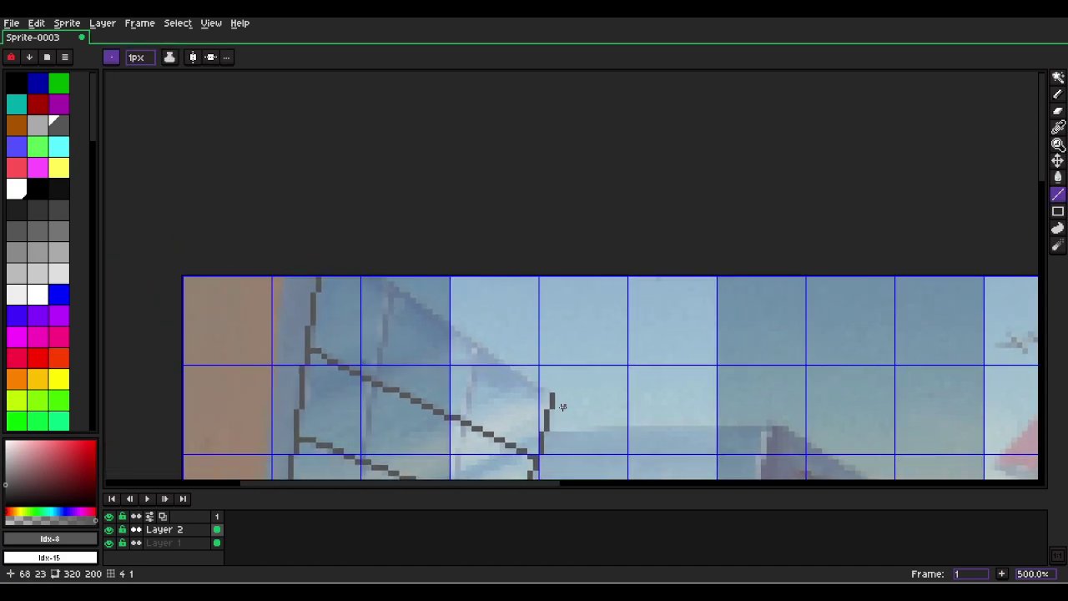
{"action": "left_click_drag", "start_coordinate": [551, 397], "coordinate": [250, 176]}
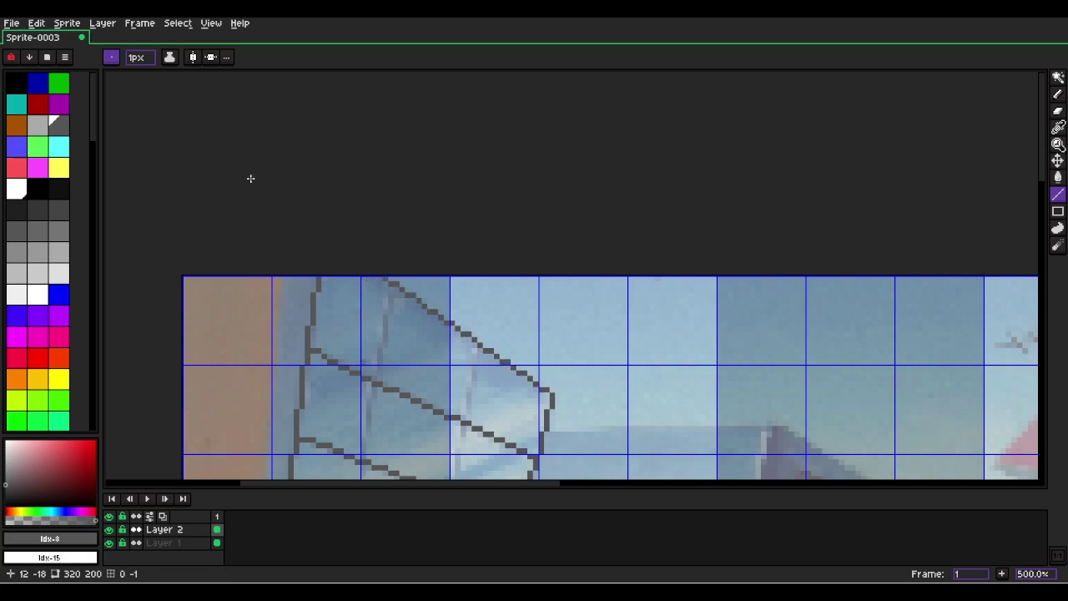
Trace the glass building's left glazing bar with the Curve tool, from about (37, 1) at the roof edge to (29, 63) at the awning.
{"action": "left_click_drag", "start_coordinate": [391, 282], "coordinate": [344, 336]}
{"action": "left_click_drag", "start_coordinate": [480, 106], "coordinate": [468, 183]}
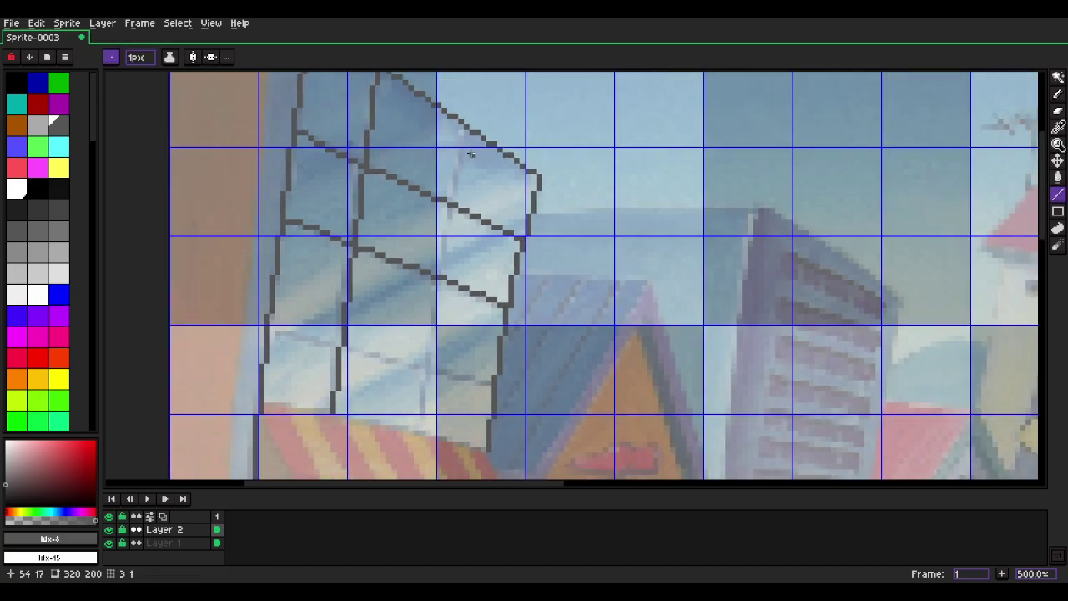
{"action": "key", "text": "shift+l"}
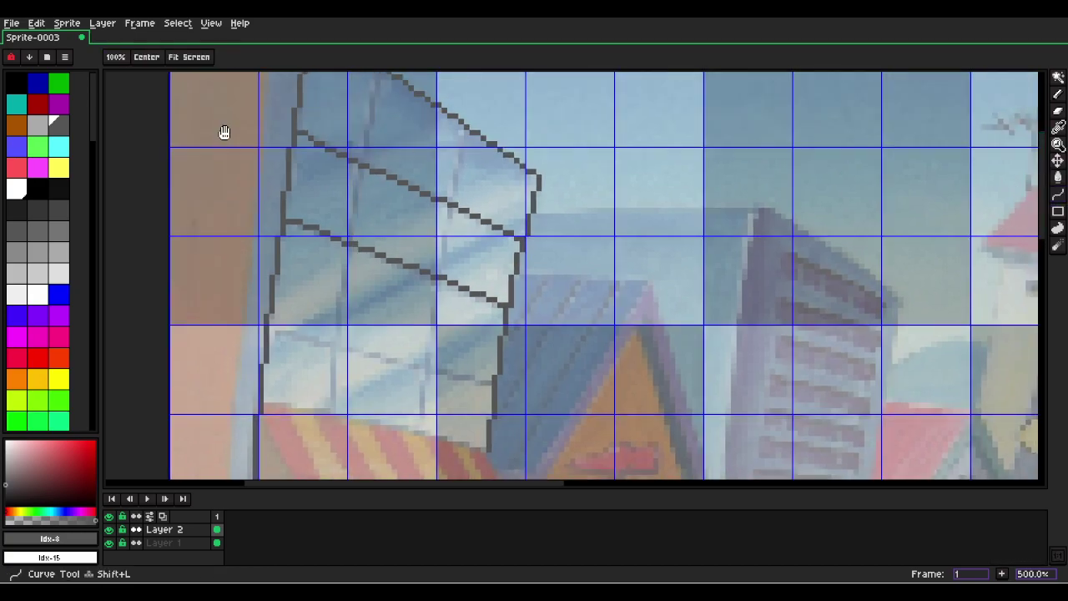
{"action": "scroll", "coordinate": [225, 132], "scroll_direction": "up", "scroll_amount": 3}
{"action": "left_click_drag", "start_coordinate": [415, 136], "coordinate": [369, 256]}
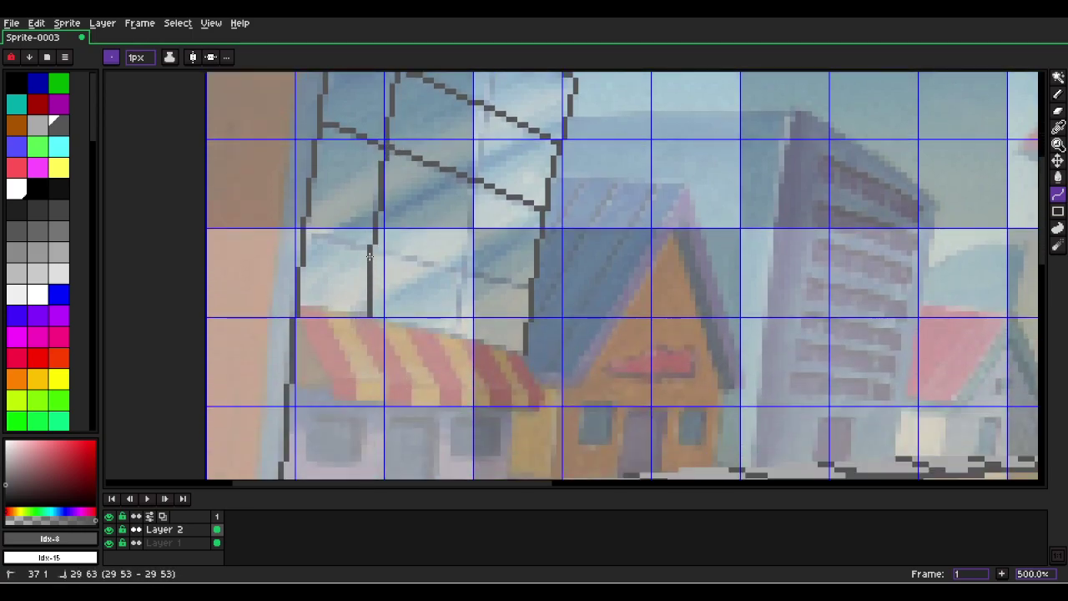
{"action": "left_click", "coordinate": [369, 256]}
Trace the glass building's right glazing bar as a slightly bent curve from about (53, 12) to (44, 66).
{"action": "left_click_drag", "start_coordinate": [512, 187], "coordinate": [466, 260]}
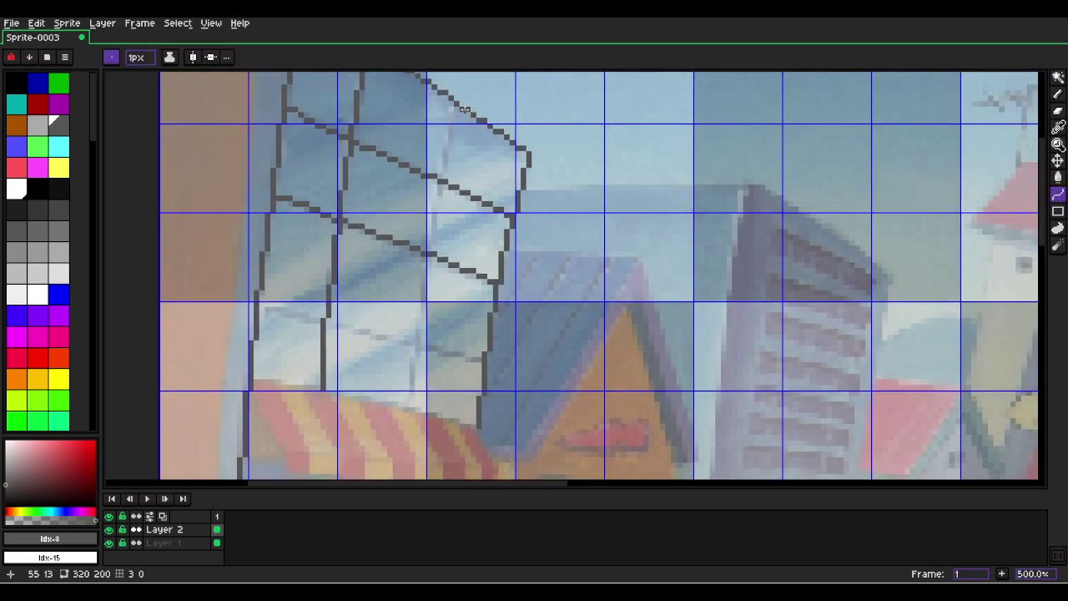
{"action": "left_click_drag", "start_coordinate": [457, 104], "coordinate": [406, 404]}
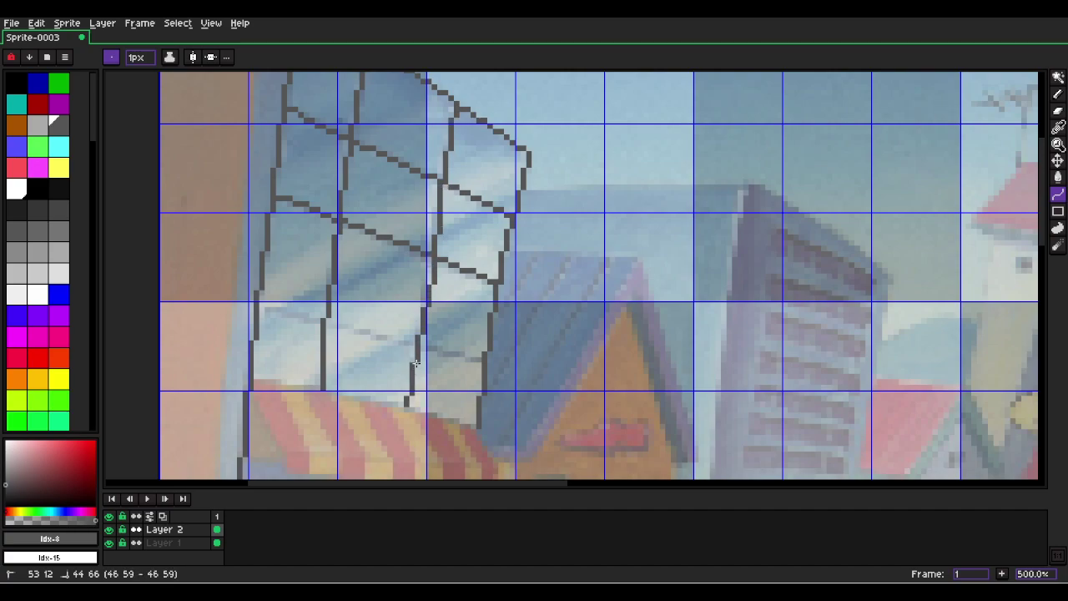
{"action": "left_click_drag", "start_coordinate": [423, 262], "coordinate": [417, 279]}
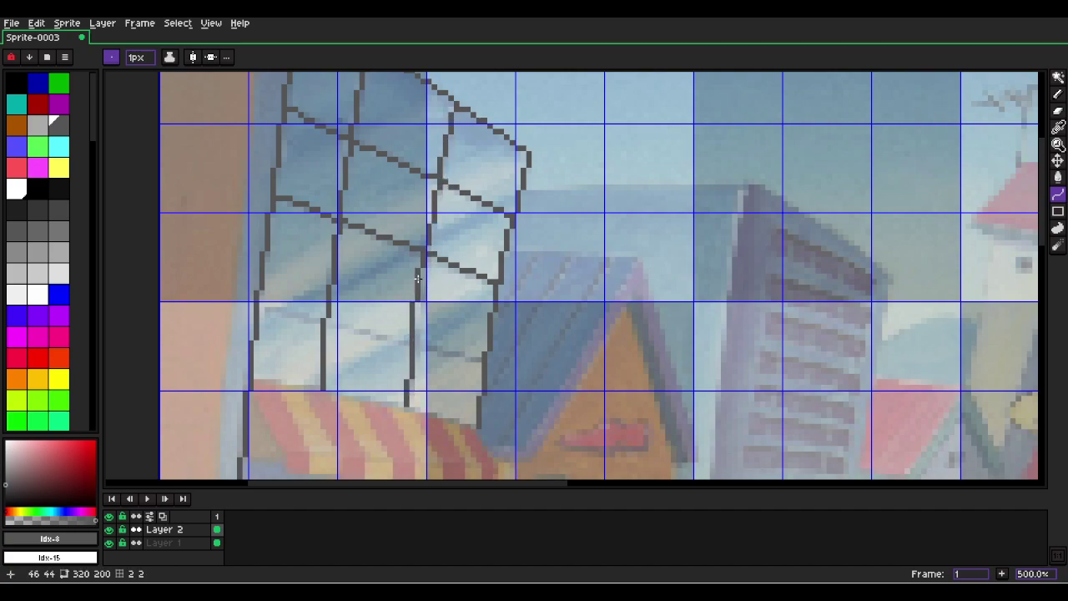
Draw the glass building's lowest sloping crossbar as a straight dark grey curve segment from about (58, 58) to (17, 49).
{"action": "left_click_drag", "start_coordinate": [485, 362], "coordinate": [252, 307]}
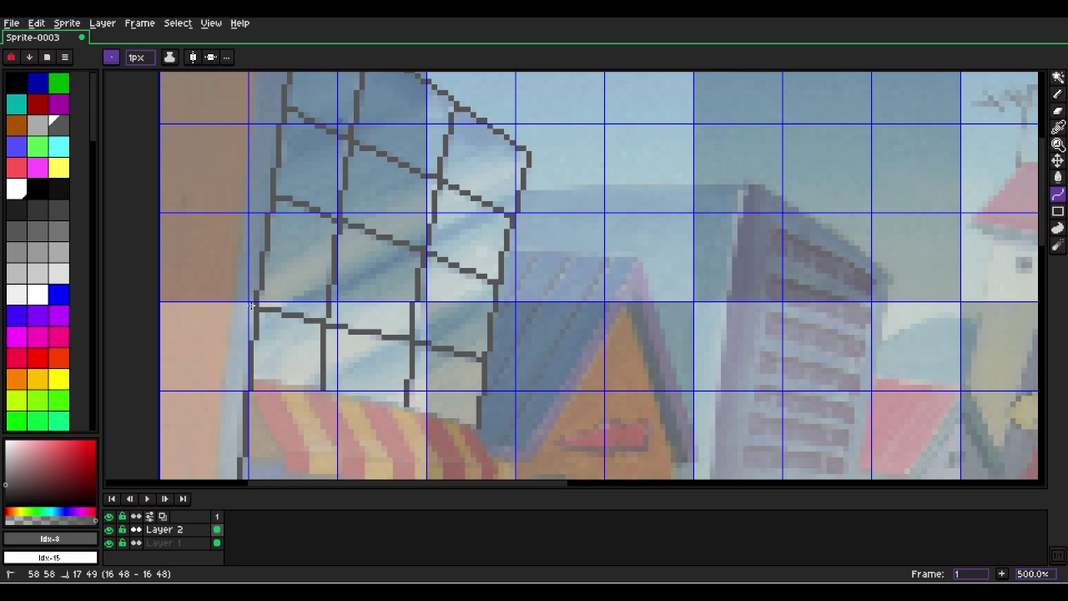
{"action": "left_click", "coordinate": [251, 306]}
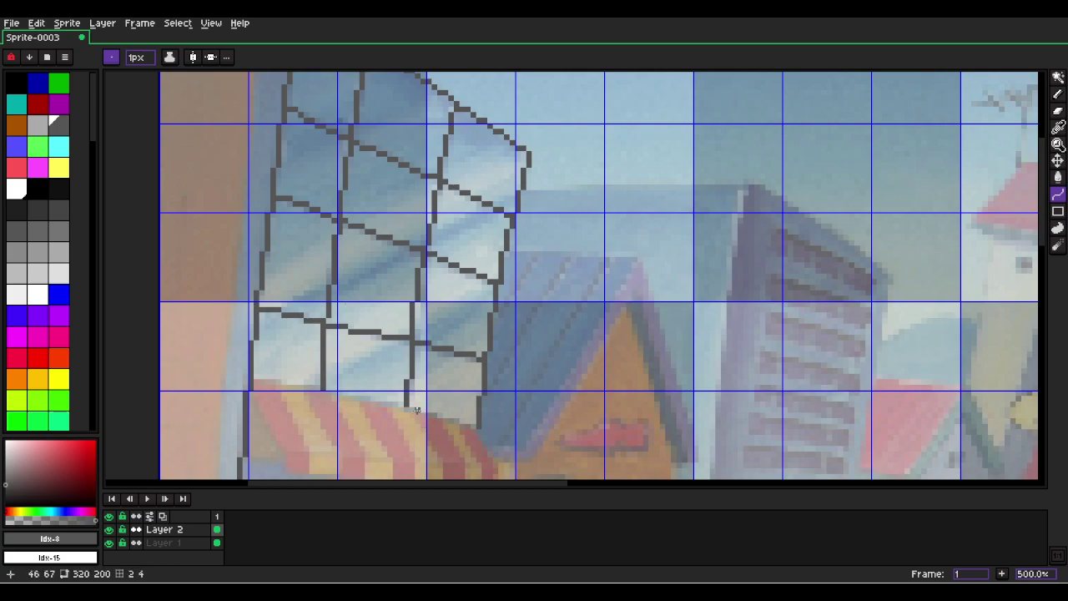
Outline the striped awning's sloping top edge and its first stripe's two slanted sides with 1px dark red lines.
{"action": "key", "text": "space"}
{"action": "left_click_drag", "start_coordinate": [382, 380], "coordinate": [497, 313]}
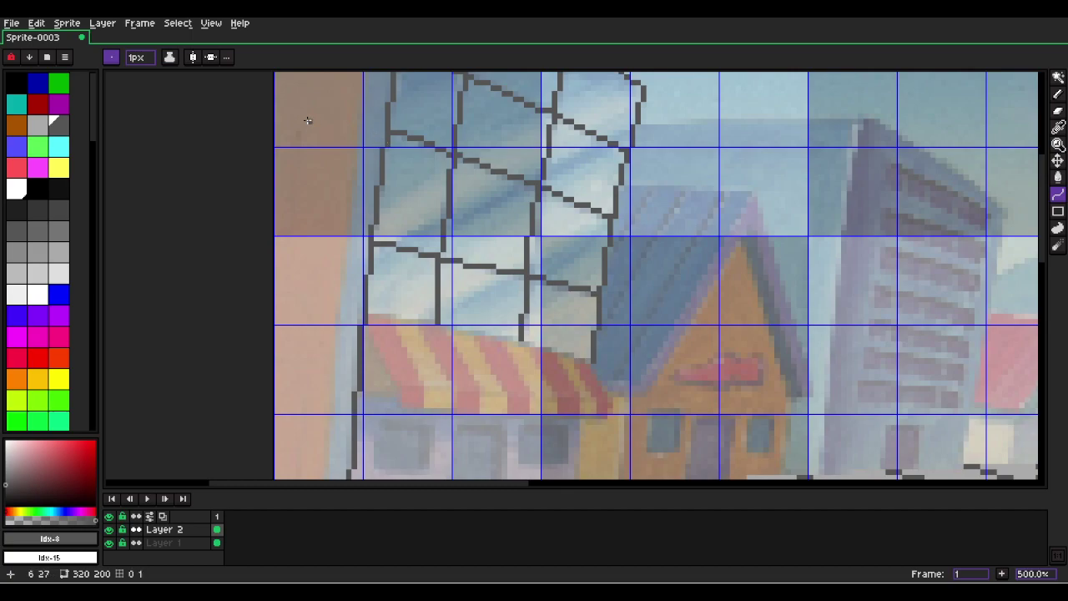
{"action": "left_click", "coordinate": [38, 104]}
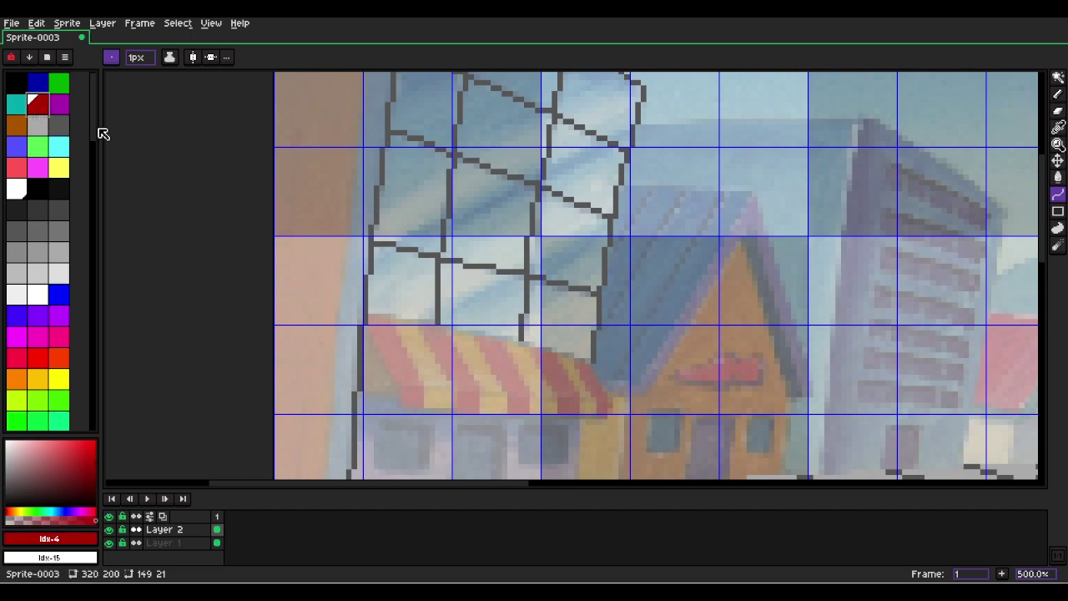
{"action": "scroll", "coordinate": [545, 369], "scroll_direction": "up", "scroll_amount": 2}
{"action": "key", "text": "l"}
{"action": "left_click_drag", "start_coordinate": [279, 302], "coordinate": [324, 397]}
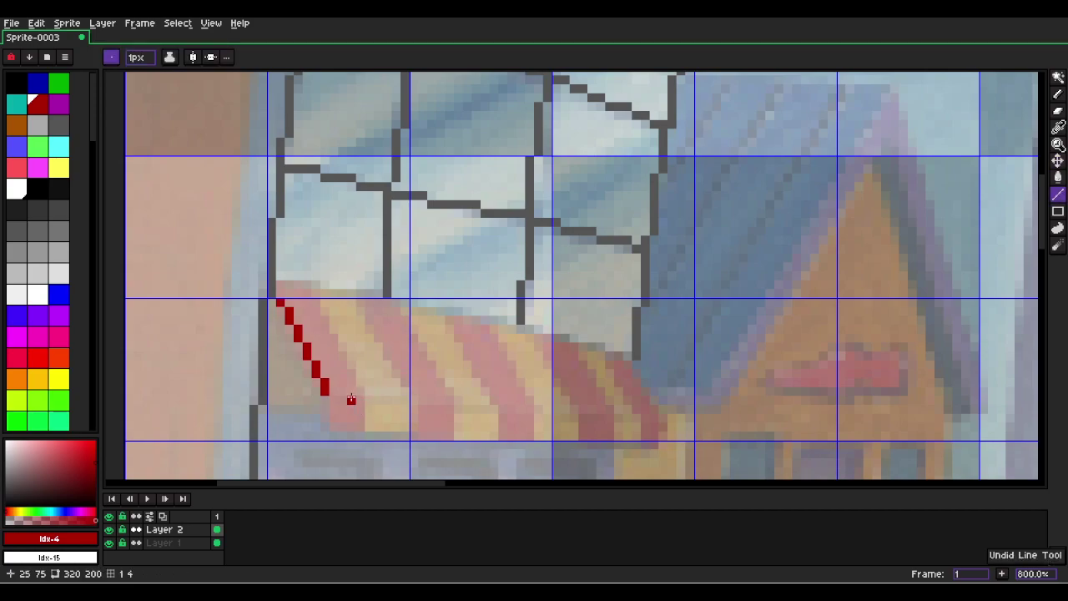
{"action": "left_click_drag", "start_coordinate": [307, 291], "coordinate": [359, 391]}
{"action": "scroll", "coordinate": [359, 391], "scroll_direction": "up", "scroll_amount": 2}
{"action": "scroll", "coordinate": [328, 319], "scroll_direction": "down", "scroll_amount": 4}
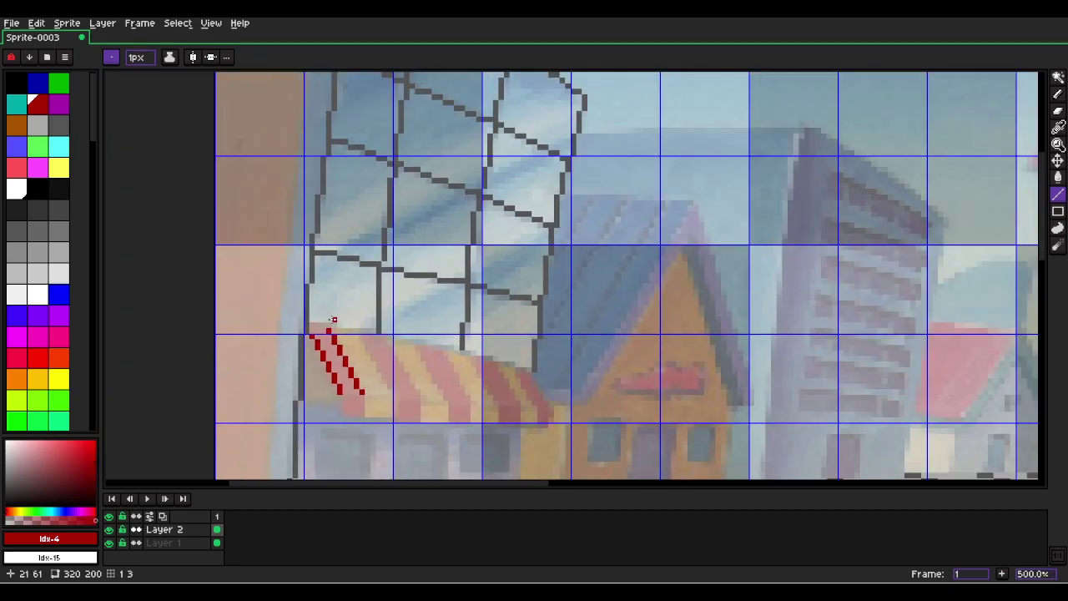
{"action": "left_click_drag", "start_coordinate": [529, 375], "coordinate": [313, 319]}
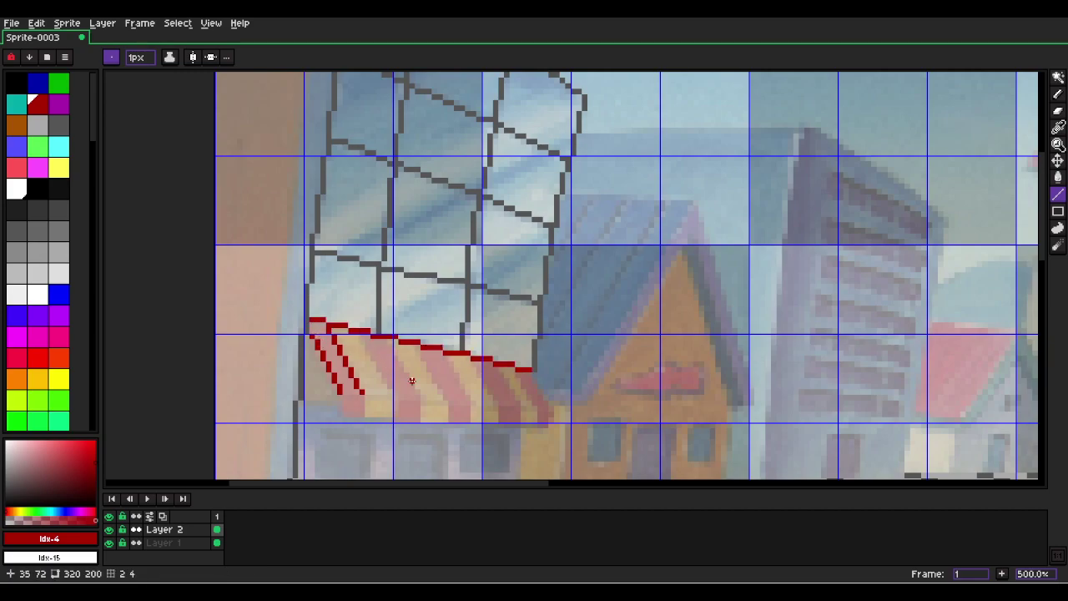
Draw the yellow stripes' slanted side edges across the awning in 1px yellow lines, extending them straight down through the valance.
{"action": "scroll", "coordinate": [373, 364], "scroll_direction": "up", "scroll_amount": 2}
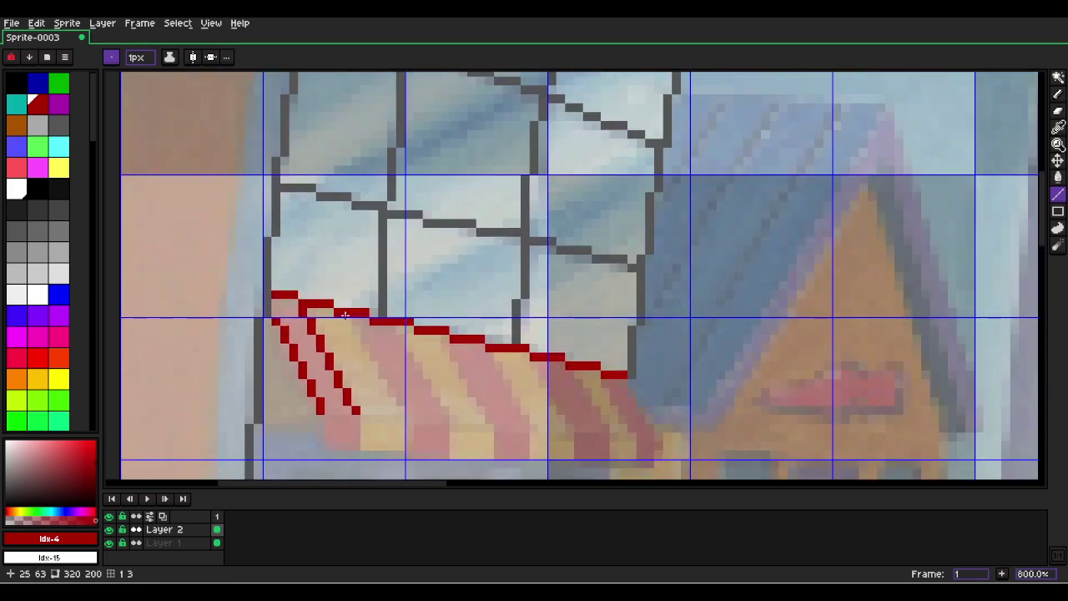
{"action": "left_click", "coordinate": [58, 167]}
{"action": "left_click_drag", "start_coordinate": [337, 312], "coordinate": [407, 415]}
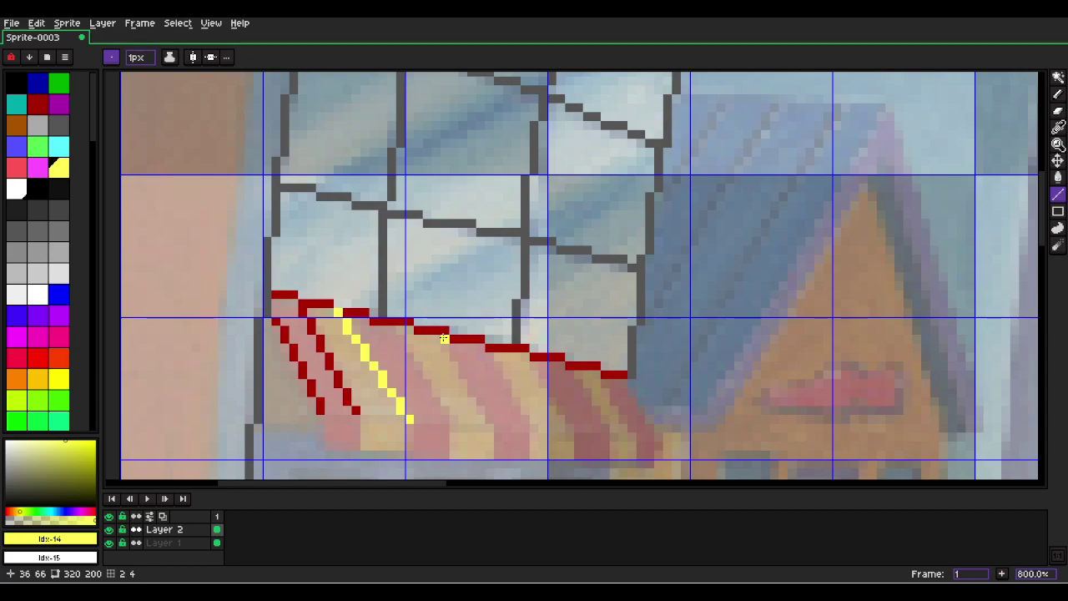
{"action": "key", "text": "ctrl+z"}
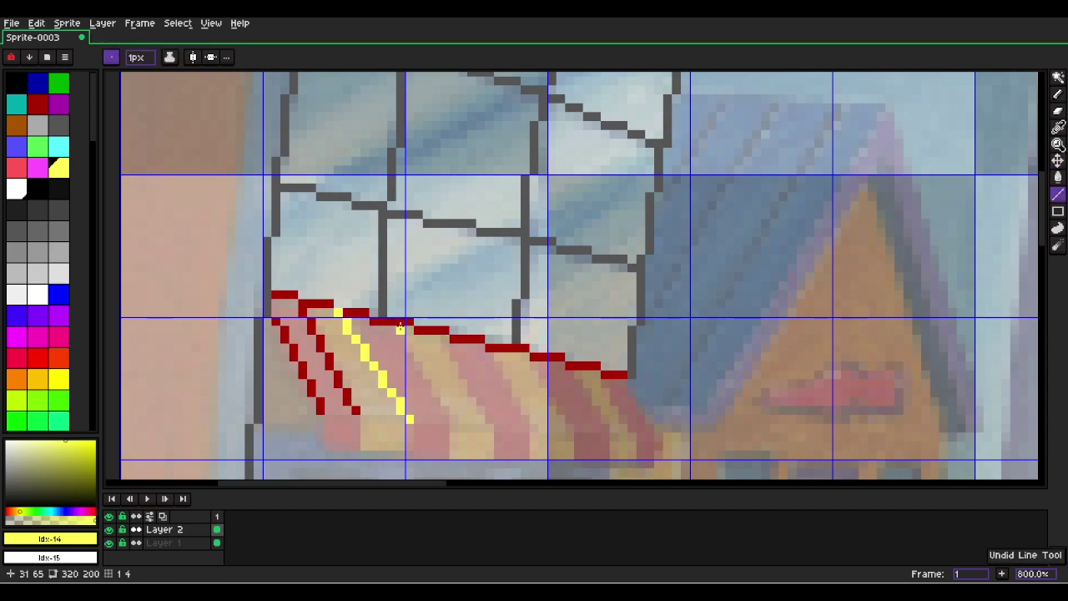
{"action": "mouse_move", "coordinate": [391, 322]}
{"action": "left_mouse_down"}
{"action": "mouse_move", "coordinate": [436, 412]}
{"action": "mouse_move", "coordinate": [454, 420]}
{"action": "left_mouse_up"}
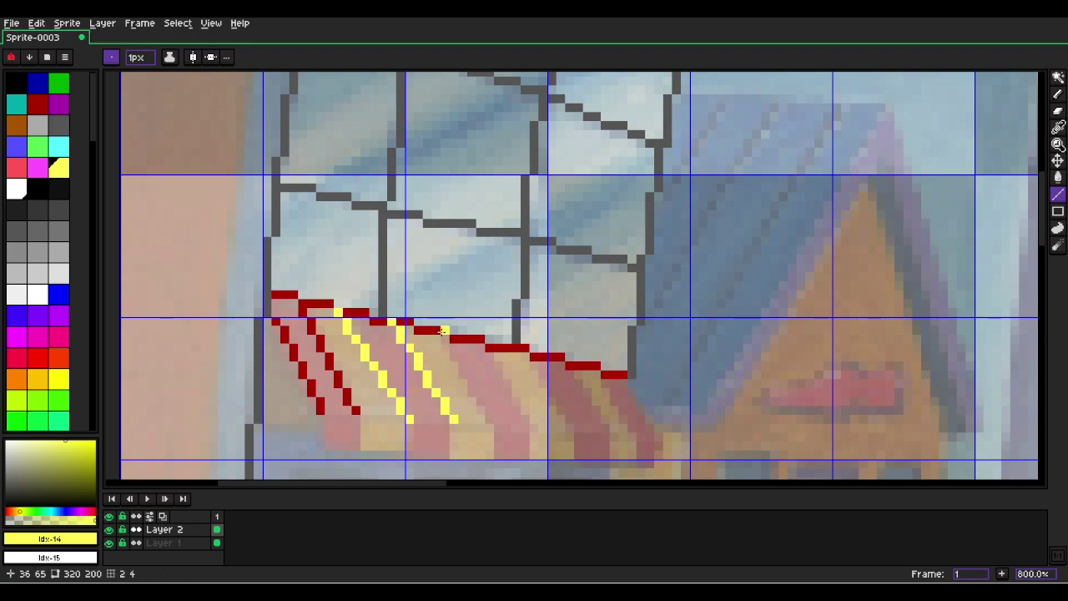
{"action": "mouse_move", "coordinate": [436, 331]}
{"action": "left_mouse_down"}
{"action": "mouse_move", "coordinate": [487, 427]}
{"action": "mouse_move", "coordinate": [443, 341]}
{"action": "mouse_move", "coordinate": [364, 254]}
{"action": "mouse_move", "coordinate": [407, 327]}
{"action": "left_mouse_up"}
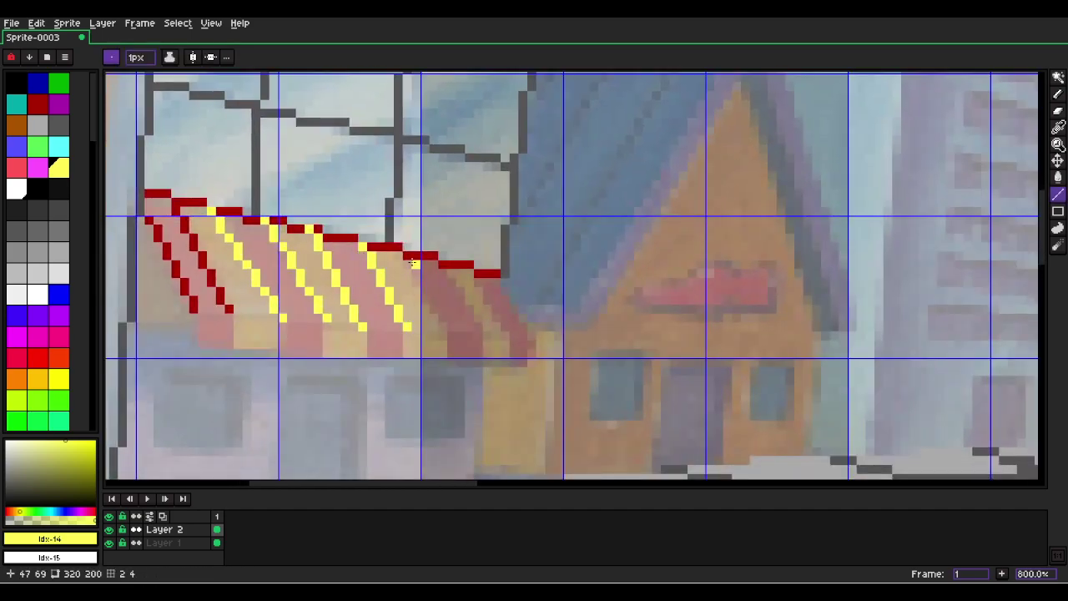
{"action": "left_click_drag", "start_coordinate": [398, 249], "coordinate": [442, 326]}
{"action": "mouse_move", "coordinate": [450, 270]}
{"action": "left_mouse_down"}
{"action": "mouse_move", "coordinate": [481, 328]}
{"action": "mouse_move", "coordinate": [504, 332]}
{"action": "mouse_move", "coordinate": [504, 360]}
{"action": "mouse_move", "coordinate": [488, 345]}
{"action": "mouse_move", "coordinate": [440, 354]}
{"action": "mouse_move", "coordinate": [406, 337]}
{"action": "mouse_move", "coordinate": [407, 353]}
{"action": "mouse_move", "coordinate": [361, 338]}
{"action": "mouse_move", "coordinate": [362, 353]}
{"action": "mouse_move", "coordinate": [284, 342]}
{"action": "mouse_move", "coordinate": [284, 354]}
{"action": "left_mouse_up"}
{"action": "key", "text": "ctrl+z"}
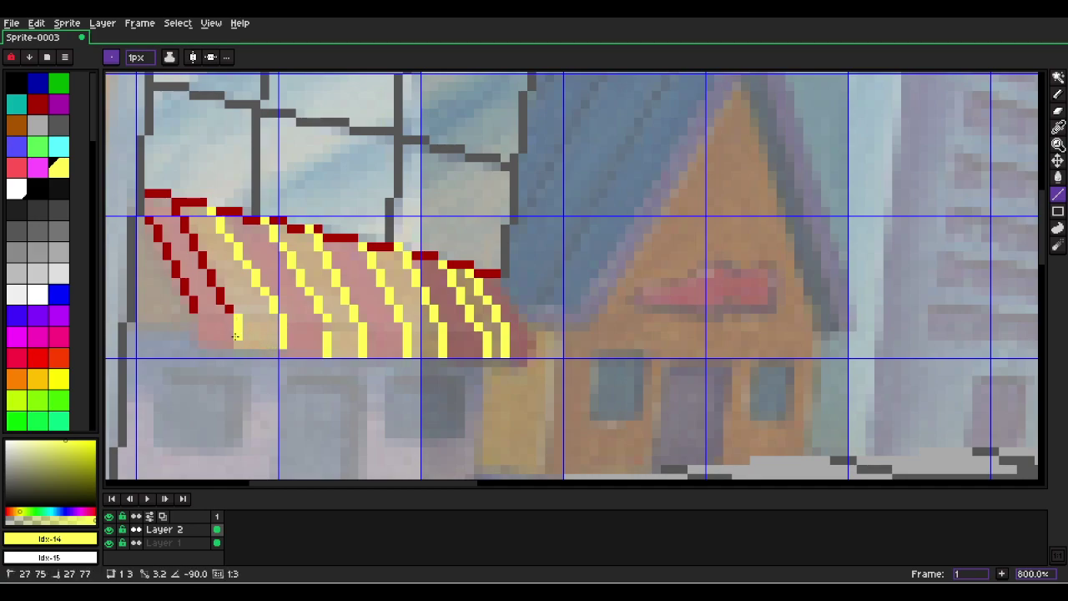
{"action": "left_click_drag", "start_coordinate": [233, 299], "coordinate": [184, 209]}
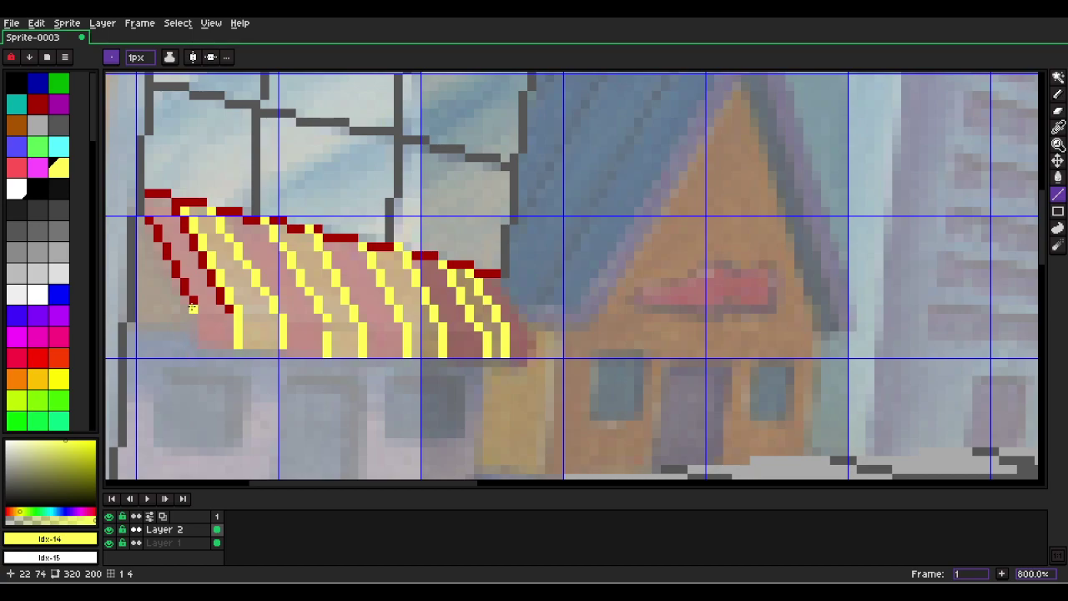
Outline the valance's first side and bottom edge in alternating dark red and yellow, closing the awning's far end in dark red.
{"action": "left_click", "coordinate": [192, 308], "text": "alt"}
{"action": "left_click_drag", "start_coordinate": [199, 321], "coordinate": [200, 341]}
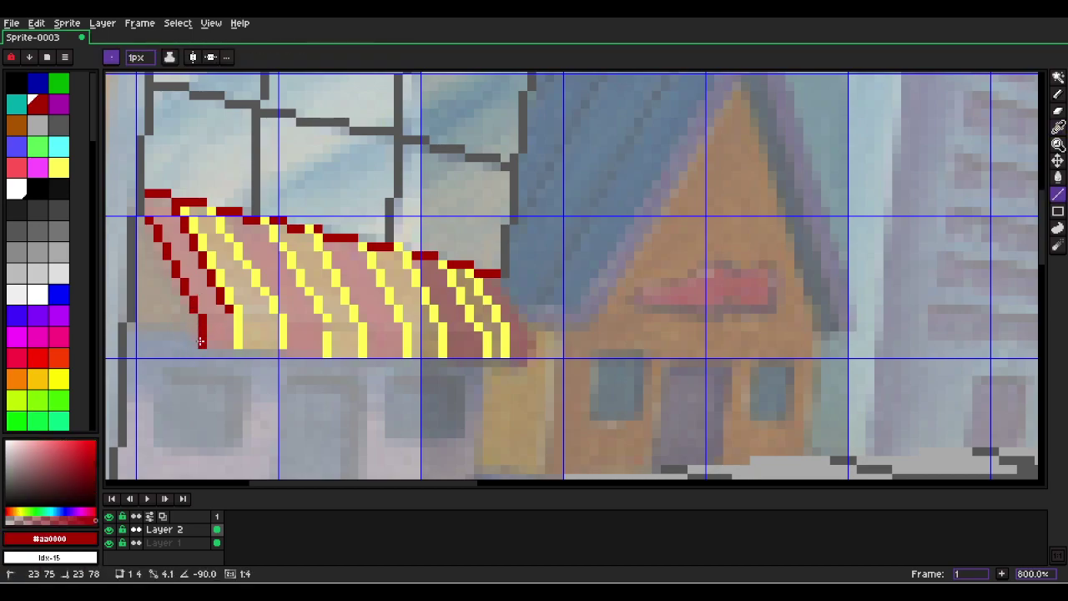
{"action": "left_click", "coordinate": [243, 343], "text": "alt"}
{"action": "left_click", "coordinate": [224, 347], "text": "alt"}
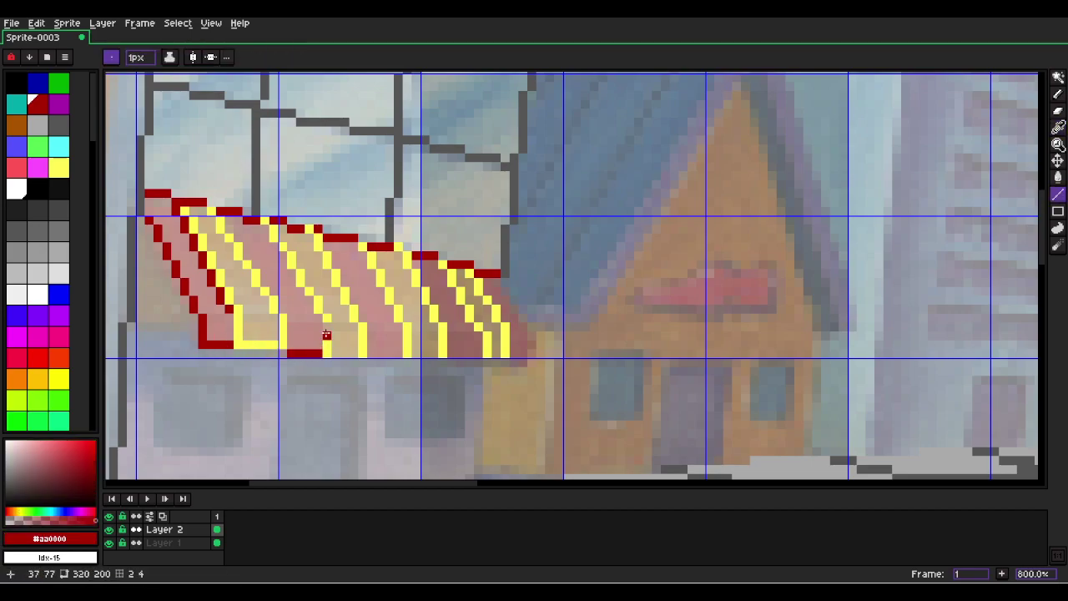
{"action": "left_click", "coordinate": [328, 329], "text": "alt"}
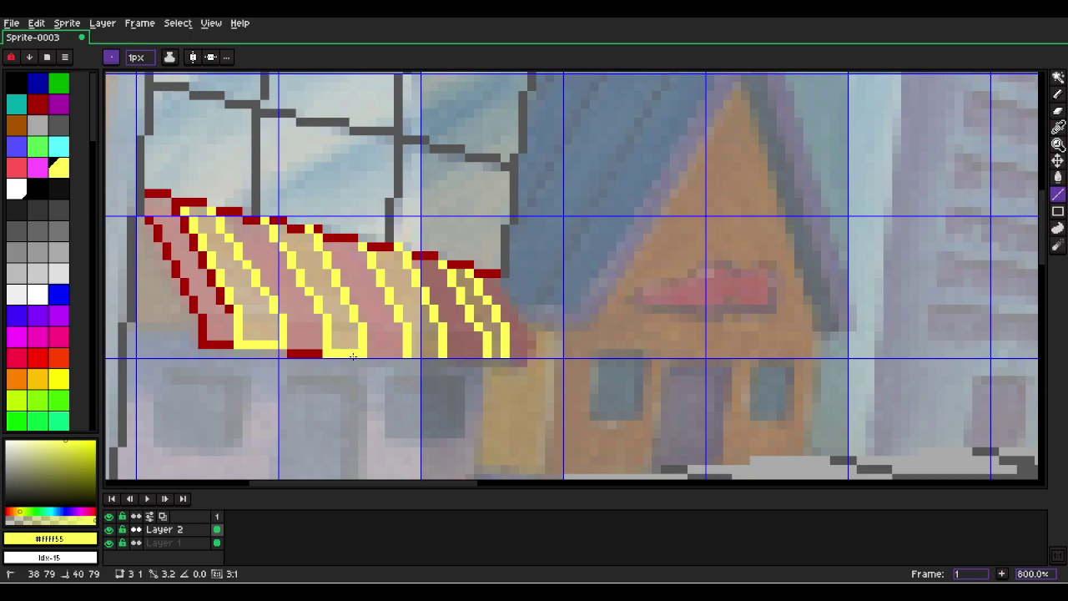
{"action": "left_click", "coordinate": [319, 352], "text": "alt"}
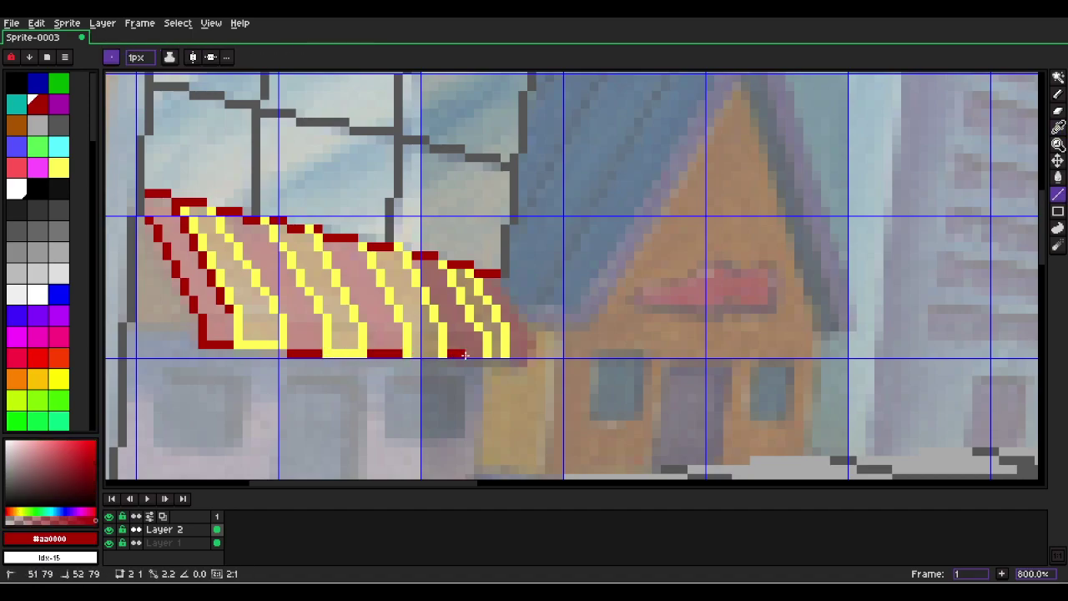
{"action": "left_click_drag", "start_coordinate": [475, 361], "coordinate": [496, 277]}
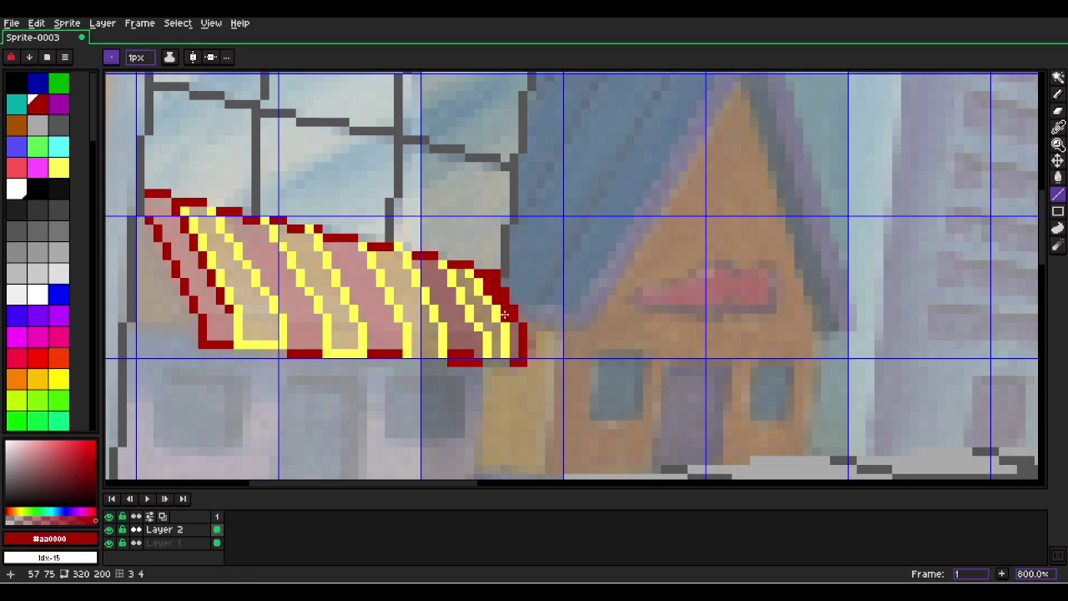
Draw the dark grey stepped fold line that separates the awning's slope from its valance.
{"action": "left_click", "coordinate": [39, 125]}
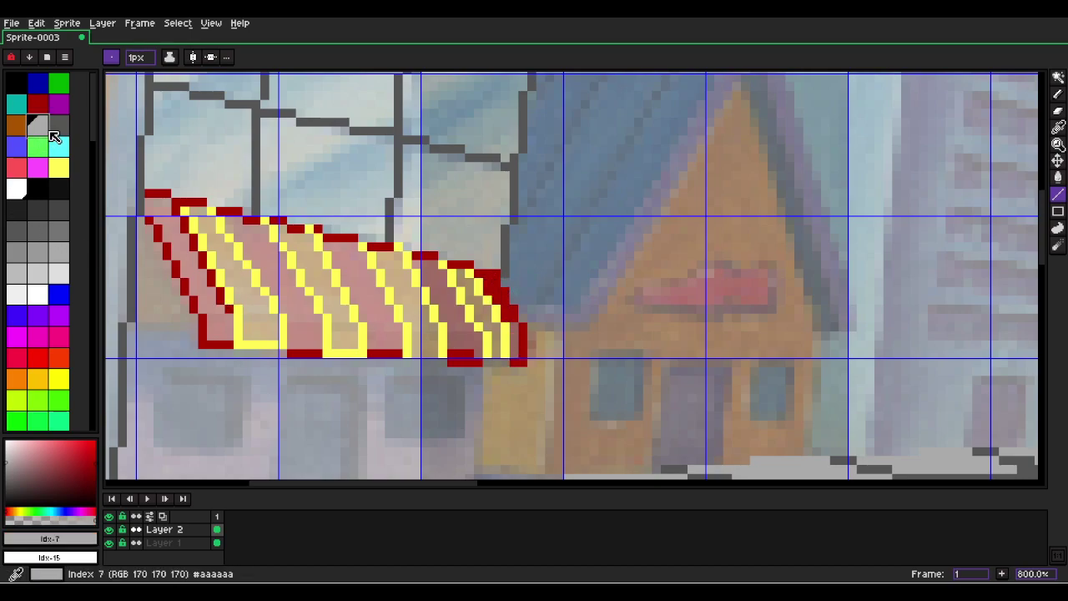
{"action": "left_click", "coordinate": [65, 130]}
{"action": "left_click_drag", "start_coordinate": [201, 318], "coordinate": [523, 335]}
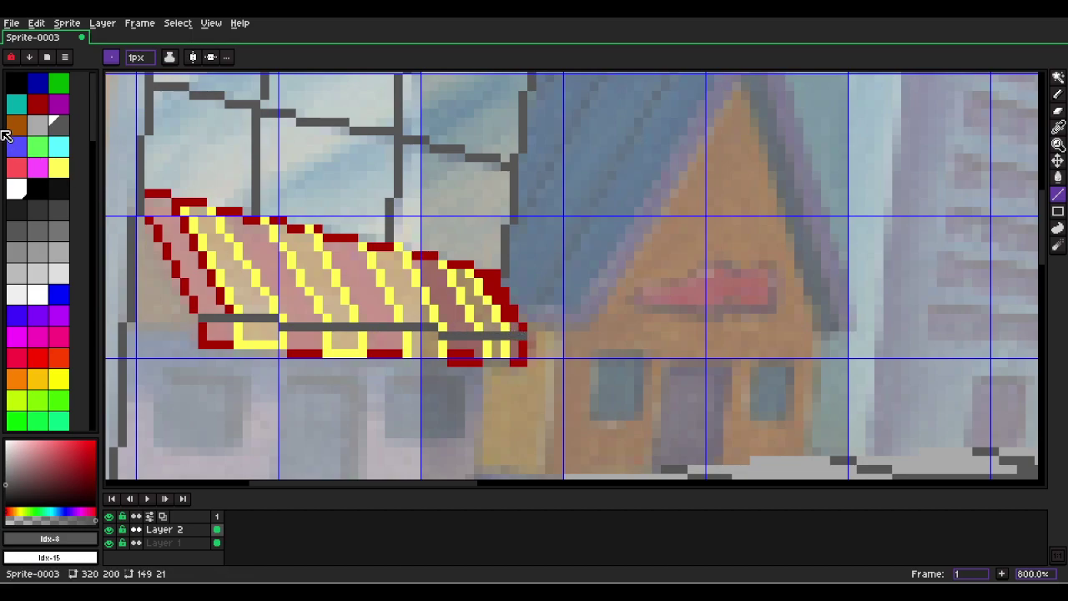
Fill the interiors of the awning's four yellow stripes above the fold line with yellow using Magic Wand selections.
{"action": "left_click", "coordinate": [58, 168]}
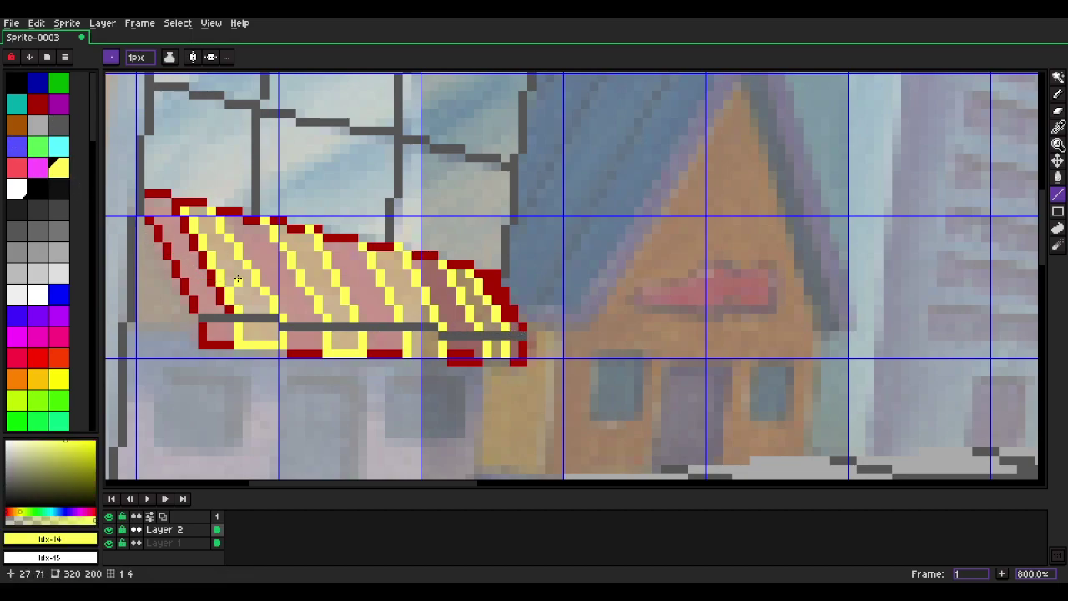
{"action": "key", "text": "w"}
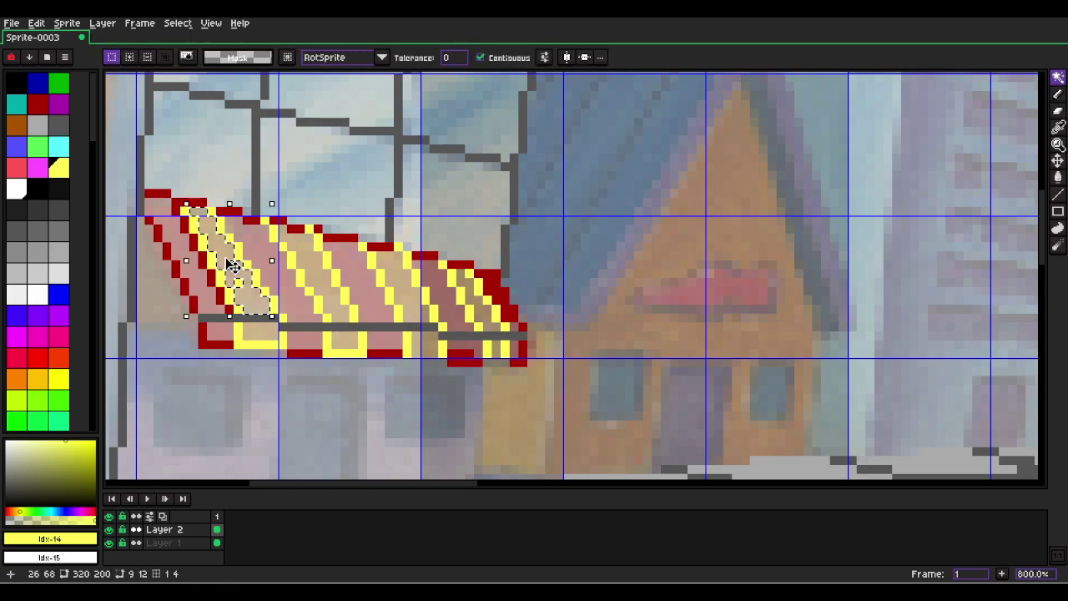
{"action": "left_click", "coordinate": [230, 265]}
{"action": "left_click", "coordinate": [318, 279]}
{"action": "key", "text": "f"}
{"action": "left_click", "coordinate": [414, 292]}
{"action": "key", "text": "f"}
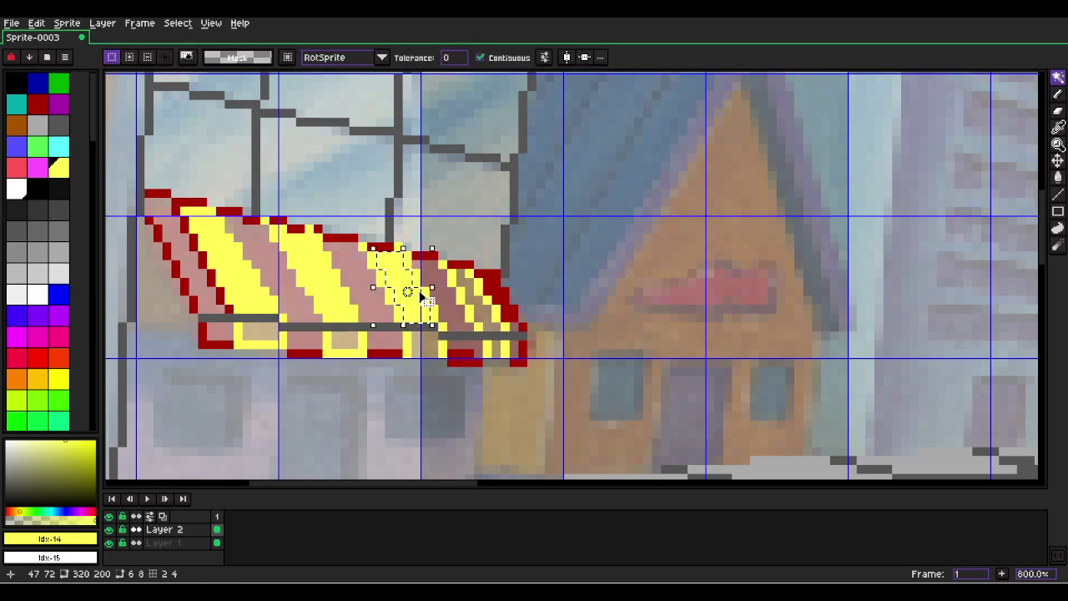
{"action": "left_click", "coordinate": [471, 296]}
{"action": "key", "text": "f"}
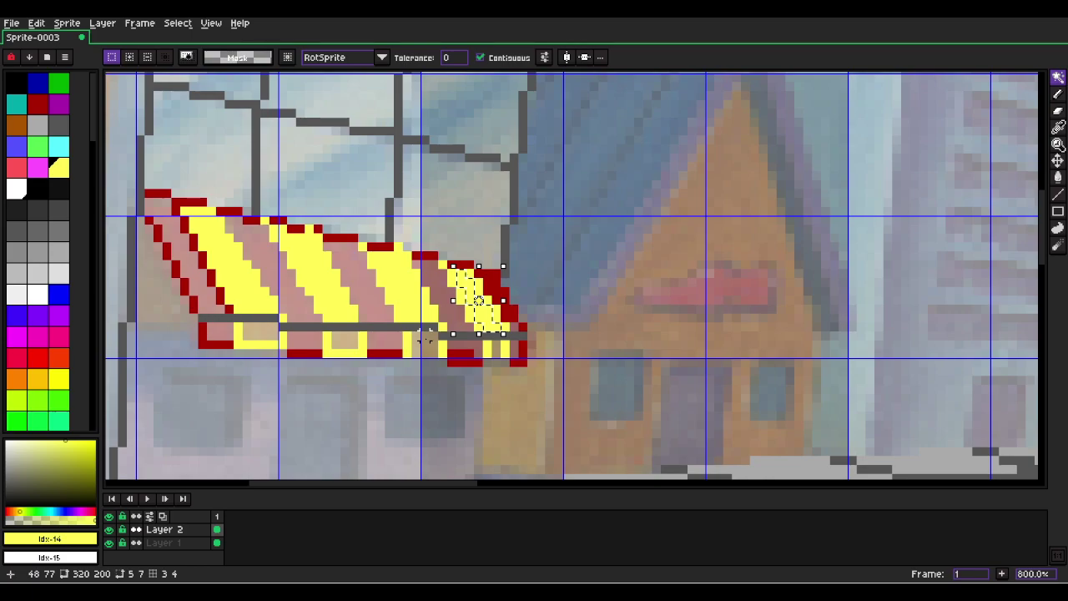
Paint the valance's yellow blocks solid, using 1px lines at the far end and a 3px square brush for the wider blocks.
{"action": "scroll", "coordinate": [484, 343], "scroll_direction": "up", "scroll_amount": 1}
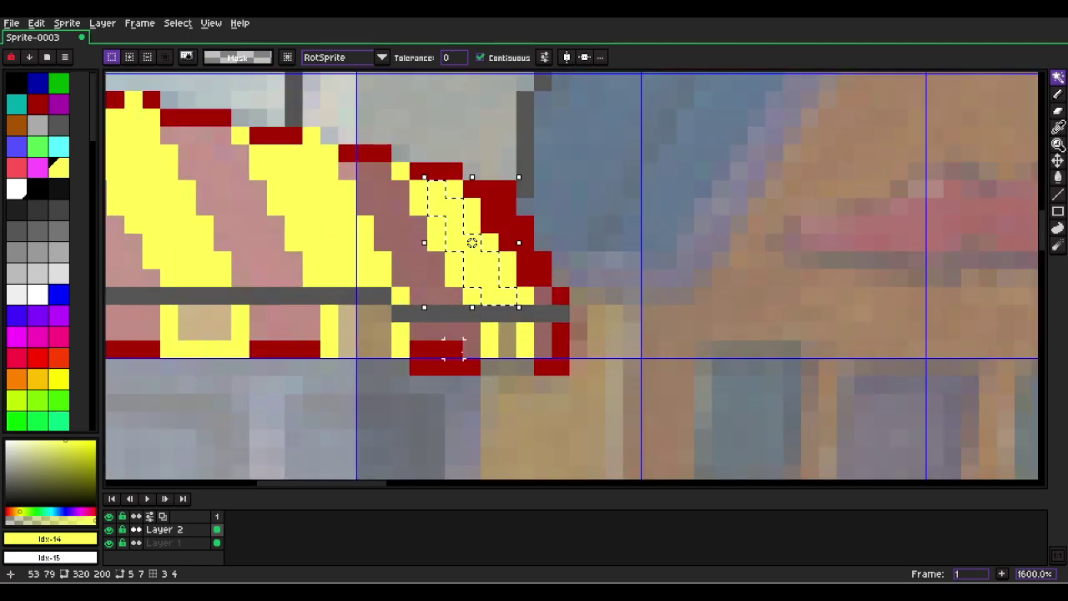
{"action": "key", "text": "l"}
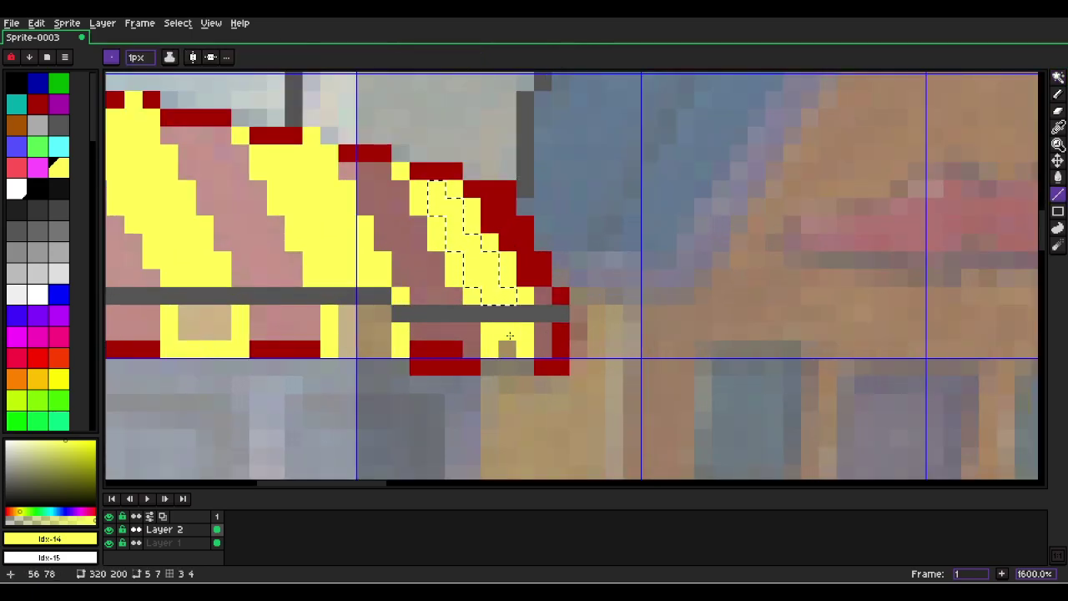
{"action": "key", "text": "ctrl+d"}
{"action": "mouse_move", "coordinate": [506, 332]}
{"action": "left_mouse_down"}
{"action": "mouse_move", "coordinate": [504, 363]}
{"action": "mouse_move", "coordinate": [524, 369]}
{"action": "left_mouse_up"}
{"action": "left_click", "coordinate": [358, 334]}
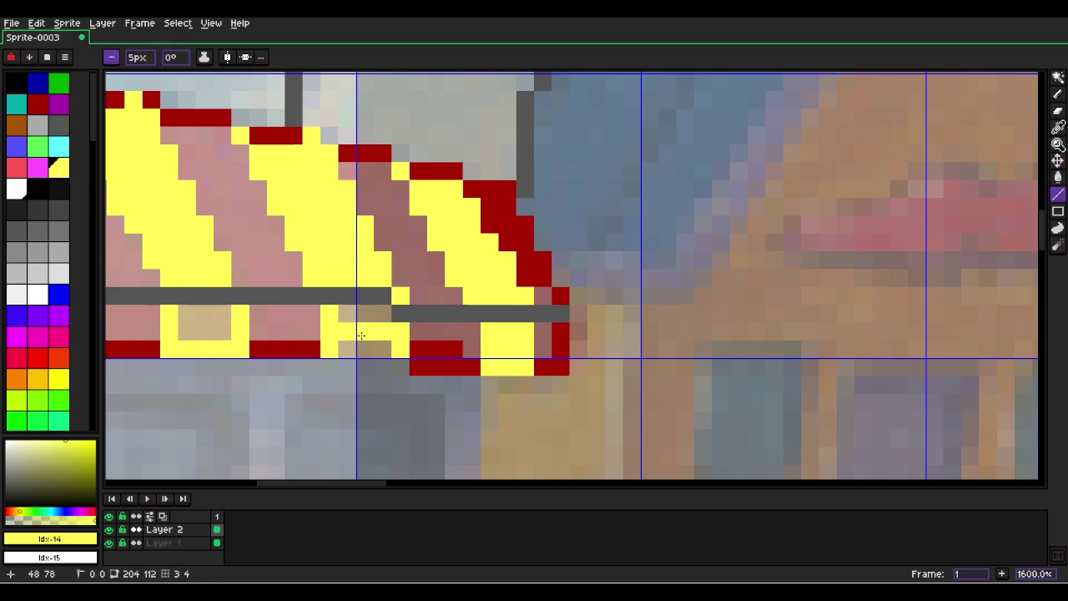
{"action": "key", "text": "b"}
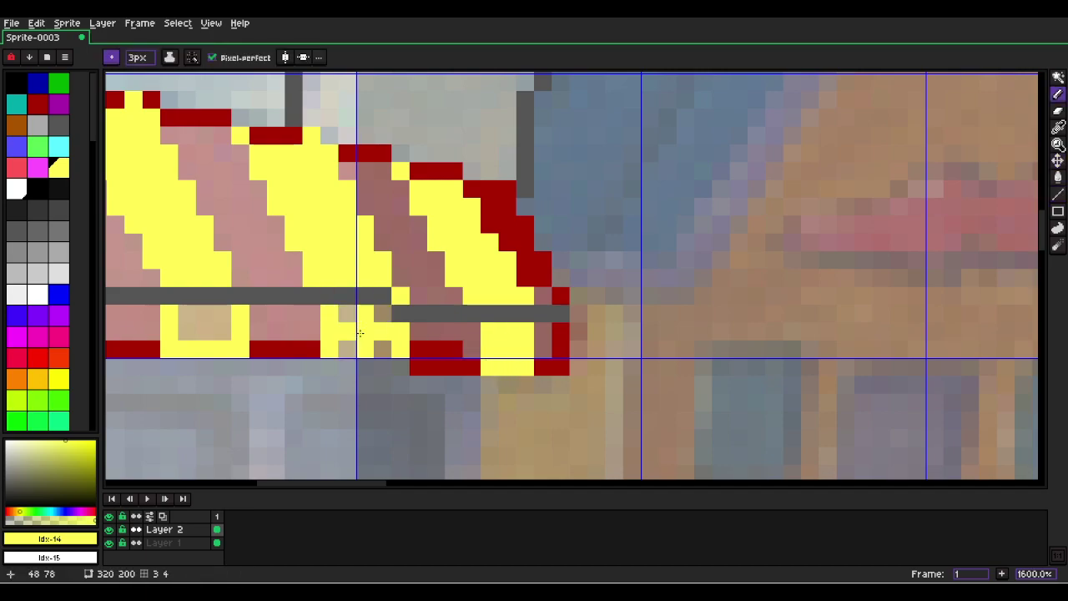
{"action": "left_click", "coordinate": [111, 57]}
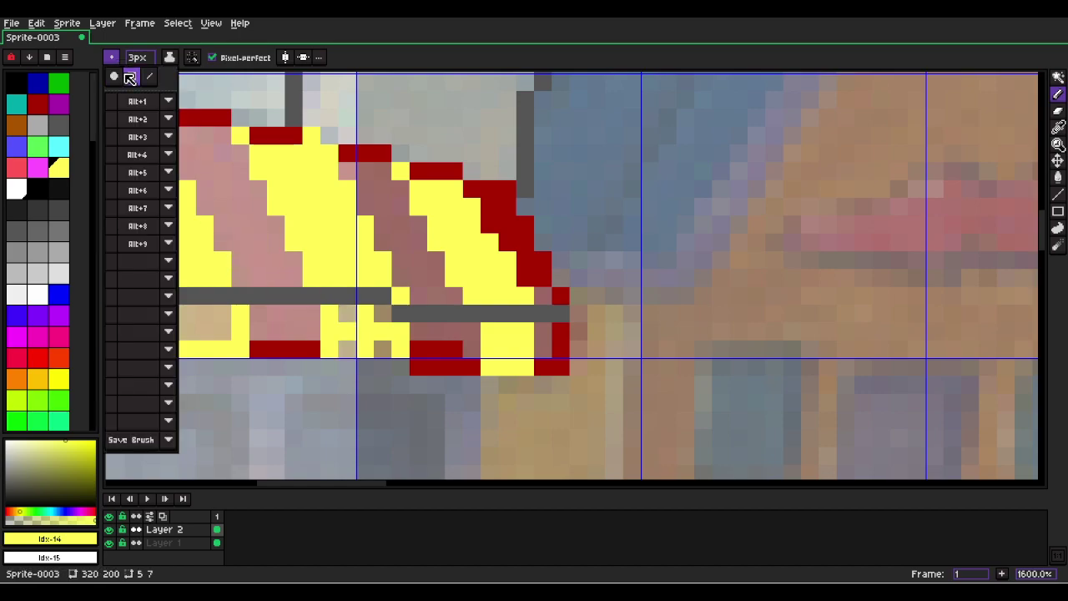
{"action": "left_click", "coordinate": [129, 77]}
{"action": "left_click", "coordinate": [362, 338]}
{"action": "left_click_drag", "start_coordinate": [276, 329], "coordinate": [444, 367]}
{"action": "left_click", "coordinate": [374, 363]}
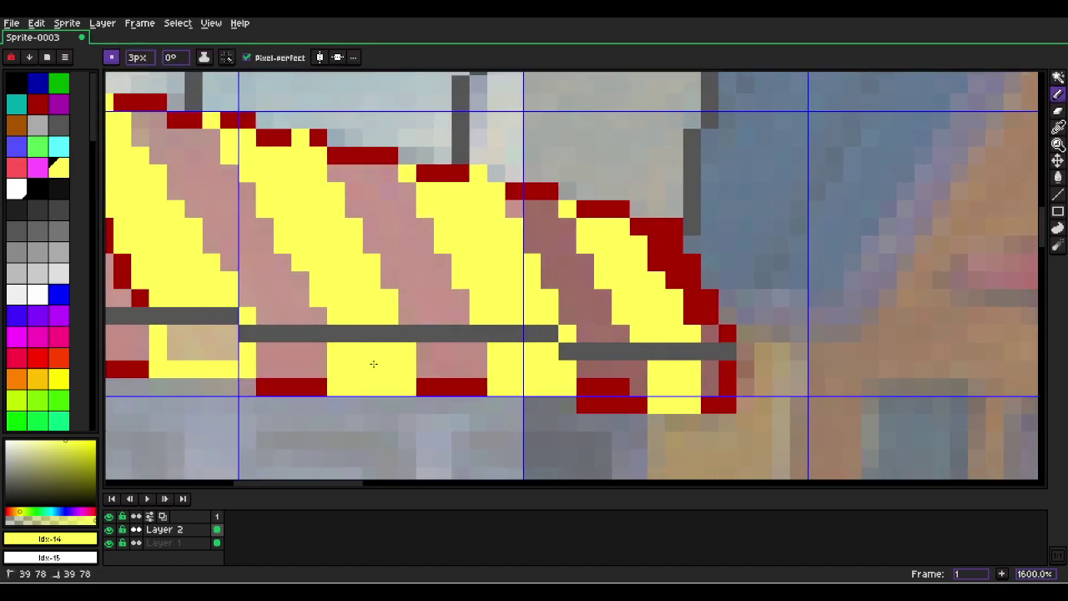
Hide the reference image on Layer 1 to check the awning's remaining gaps.
{"action": "scroll", "coordinate": [198, 353], "scroll_direction": "down", "scroll_amount": 5}
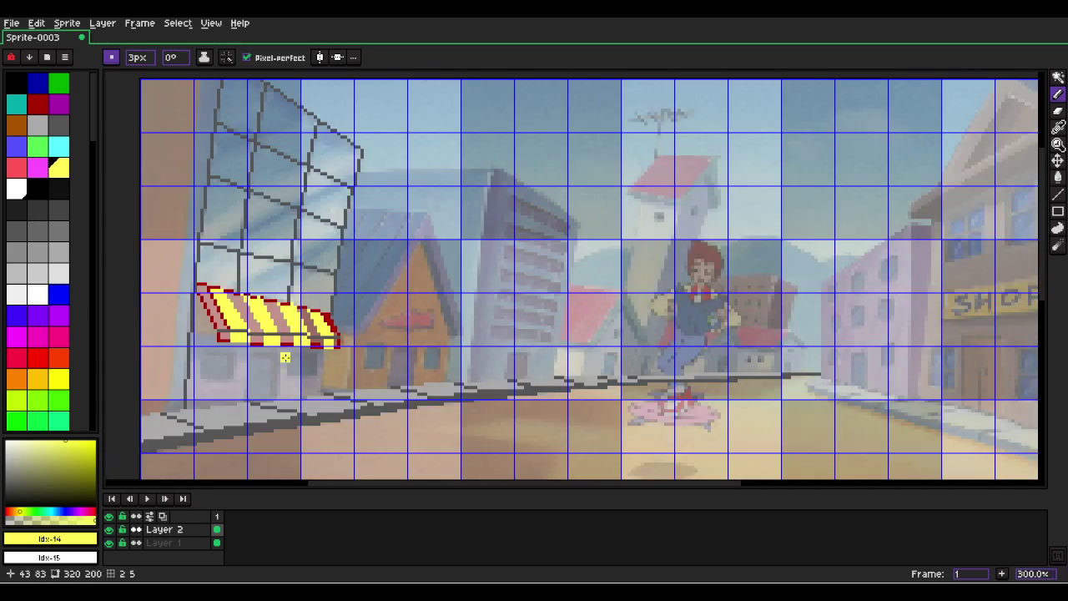
{"action": "left_click", "coordinate": [109, 543]}
{"action": "scroll", "coordinate": [200, 334], "scroll_direction": "up", "scroll_amount": 6}
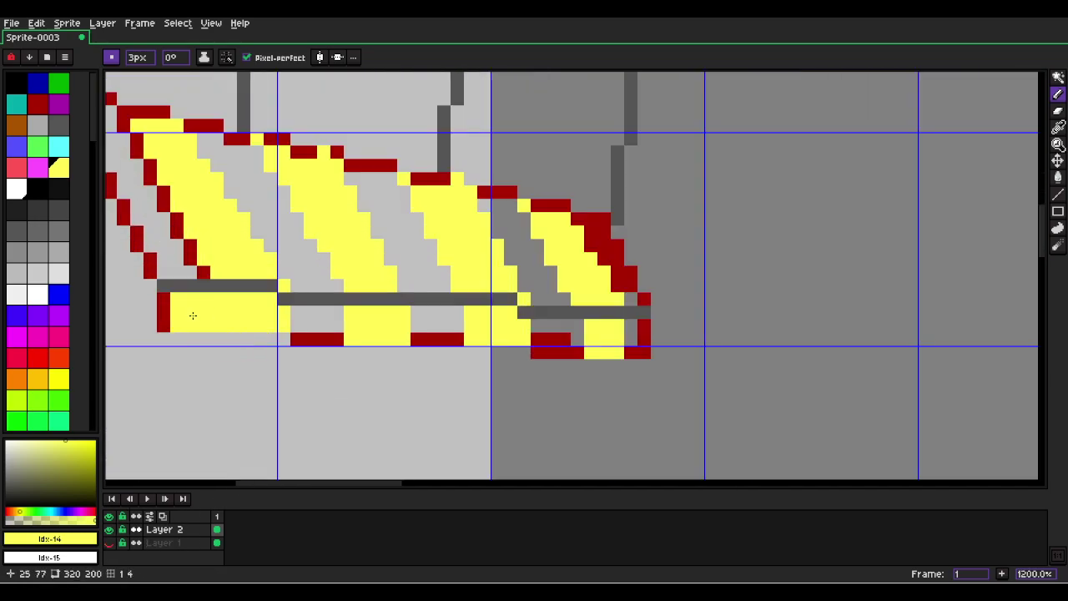
Fill the interiors of the awning's red stripes and red valance blocks with dark red #aa0000 using Magic Wand selections.
{"action": "left_click", "coordinate": [175, 326], "text": "alt"}
{"action": "key", "text": "w"}
{"action": "left_click", "coordinate": [271, 219]}
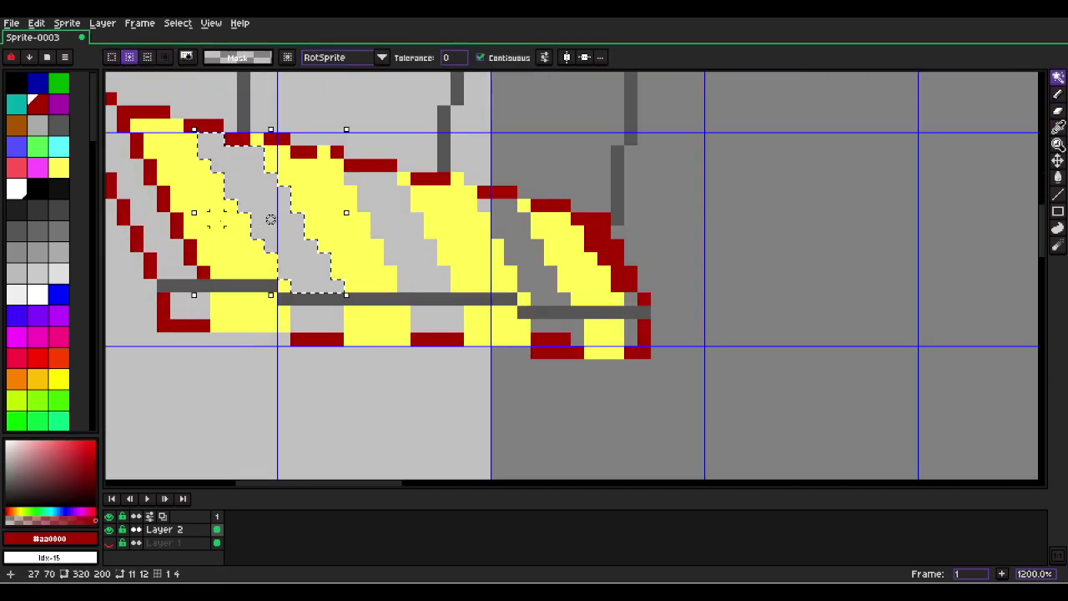
{"action": "left_click", "coordinate": [163, 232]}
{"action": "left_click", "coordinate": [187, 307]}
{"action": "left_click", "coordinate": [317, 322]}
{"action": "left_click", "coordinate": [448, 322]}
{"action": "left_click", "coordinate": [421, 282]}
{"action": "left_click", "coordinate": [549, 295]}
{"action": "left_click", "coordinate": [564, 327]}
{"action": "left_click", "coordinate": [631, 333]}
{"action": "left_click", "coordinate": [631, 299]}
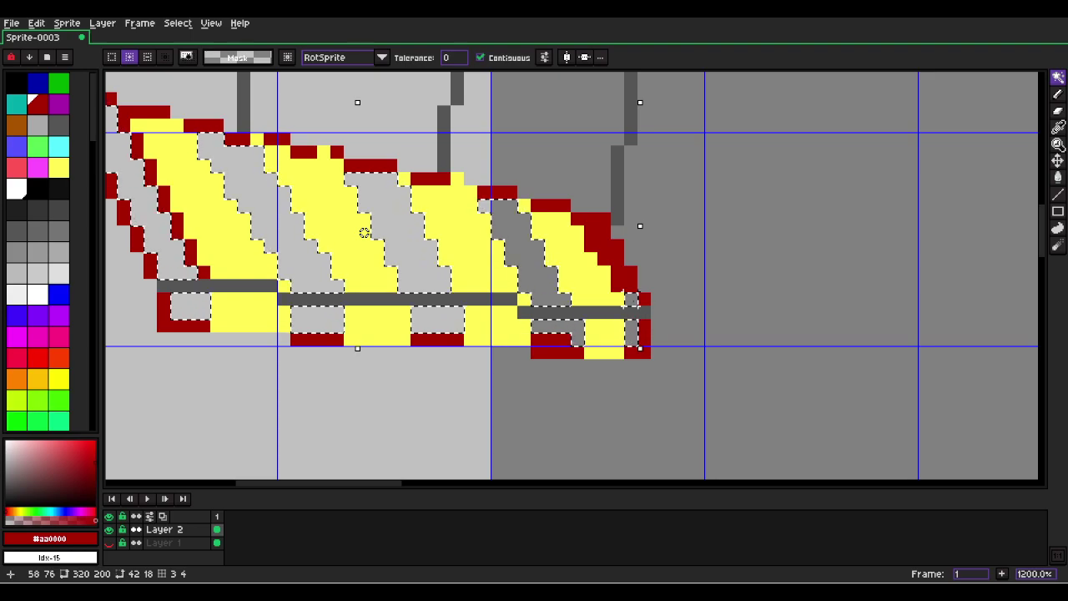
{"action": "key", "text": "f"}
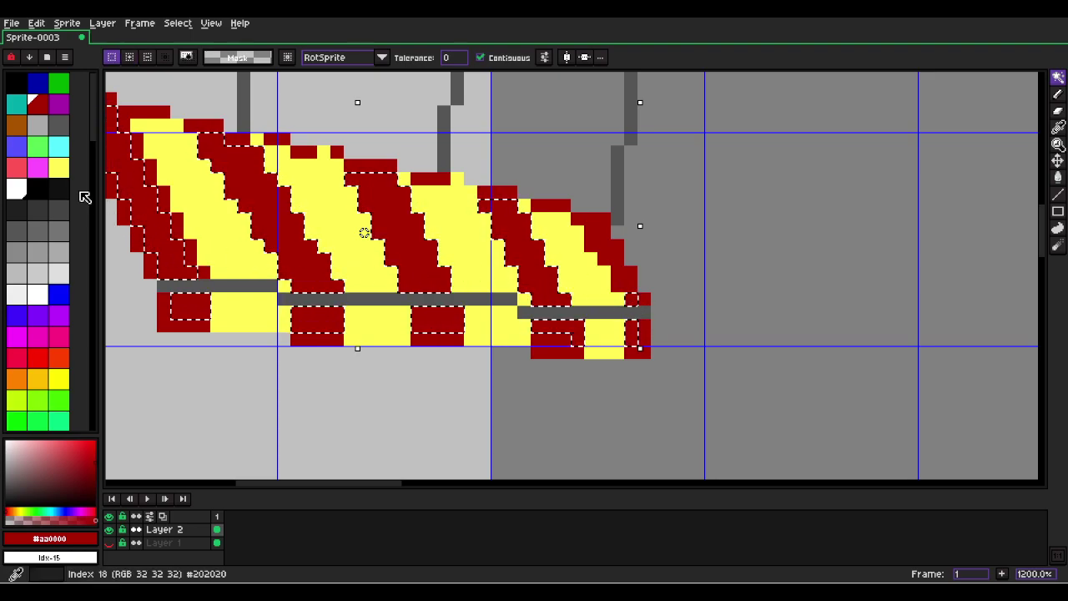
Deselect and recolour the fold line light red across the awning's first two red stripes from the near end, using a 4px line brush.
{"action": "left_click", "coordinate": [37, 103]}
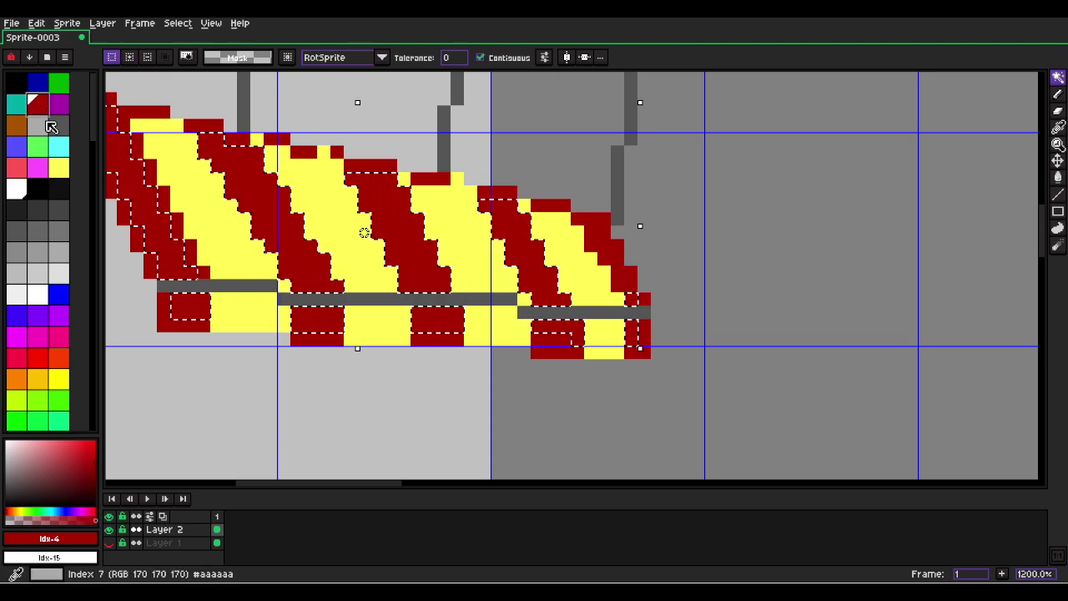
{"action": "left_click", "coordinate": [16, 167]}
{"action": "key", "text": "ctrl+d"}
{"action": "scroll", "coordinate": [174, 263], "scroll_direction": "up", "scroll_amount": 5}
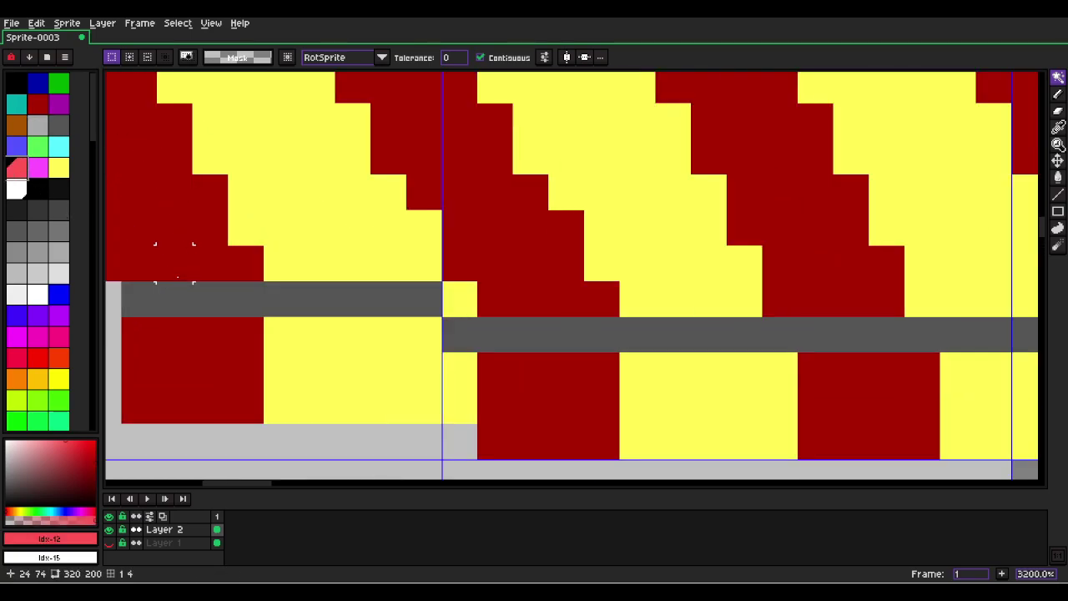
{"action": "key", "text": "l"}
{"action": "left_click", "coordinate": [216, 299]}
{"action": "key", "text": "minus"}
{"action": "left_click", "coordinate": [215, 299]}
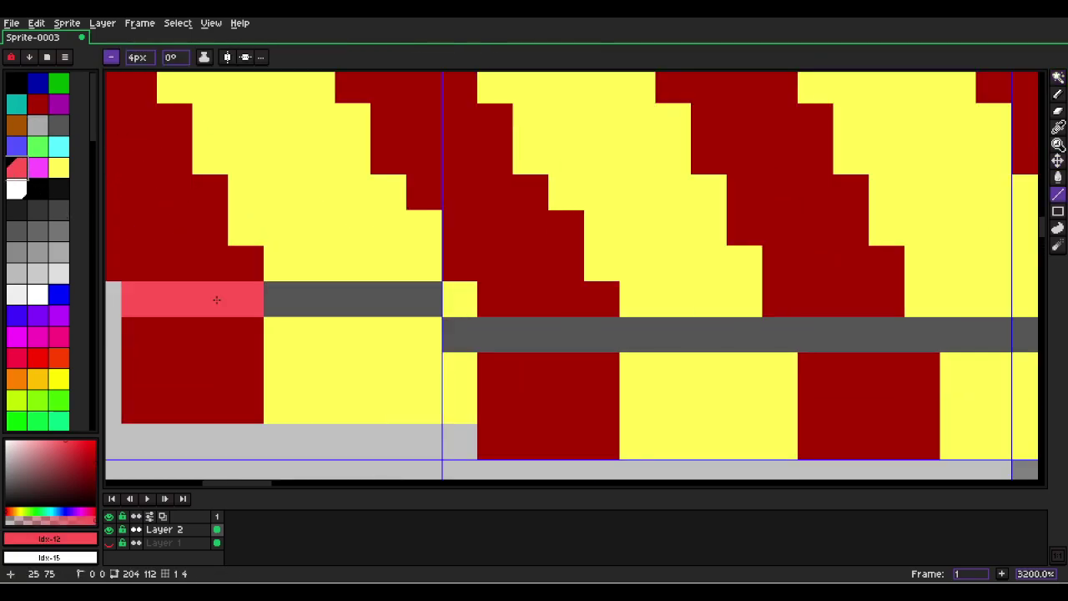
{"action": "left_click", "coordinate": [560, 336]}
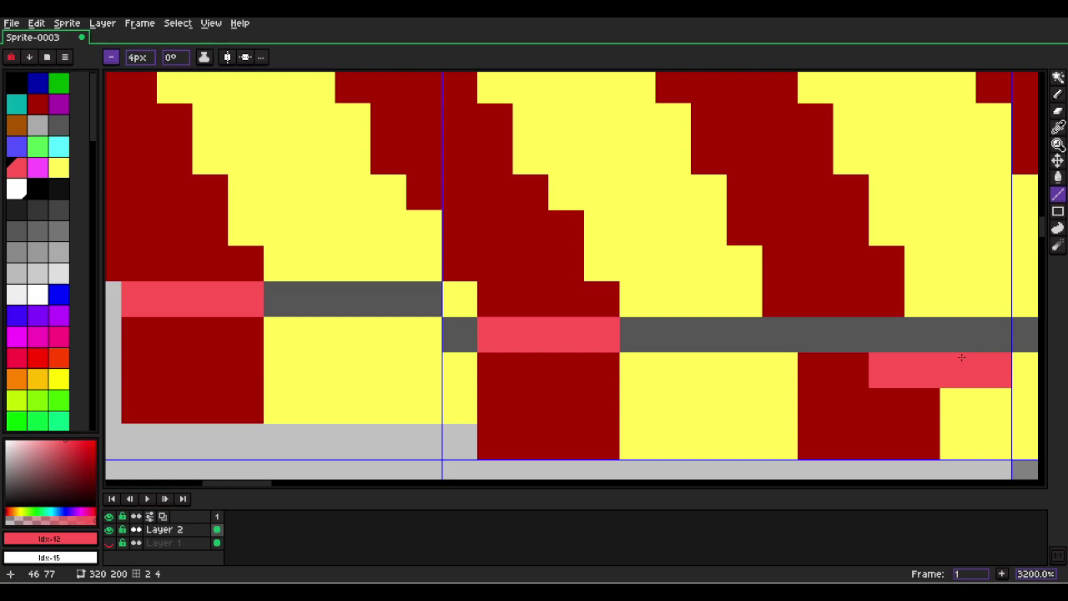
Recolour the fold line light red across the three remaining red stripes, narrowing the line brush to 3px and 2px at the far end.
{"action": "left_click", "coordinate": [860, 330]}
{"action": "left_click_drag", "start_coordinate": [957, 339], "coordinate": [812, 350]}
{"action": "left_click_drag", "start_coordinate": [442, 451], "coordinate": [560, 437]}
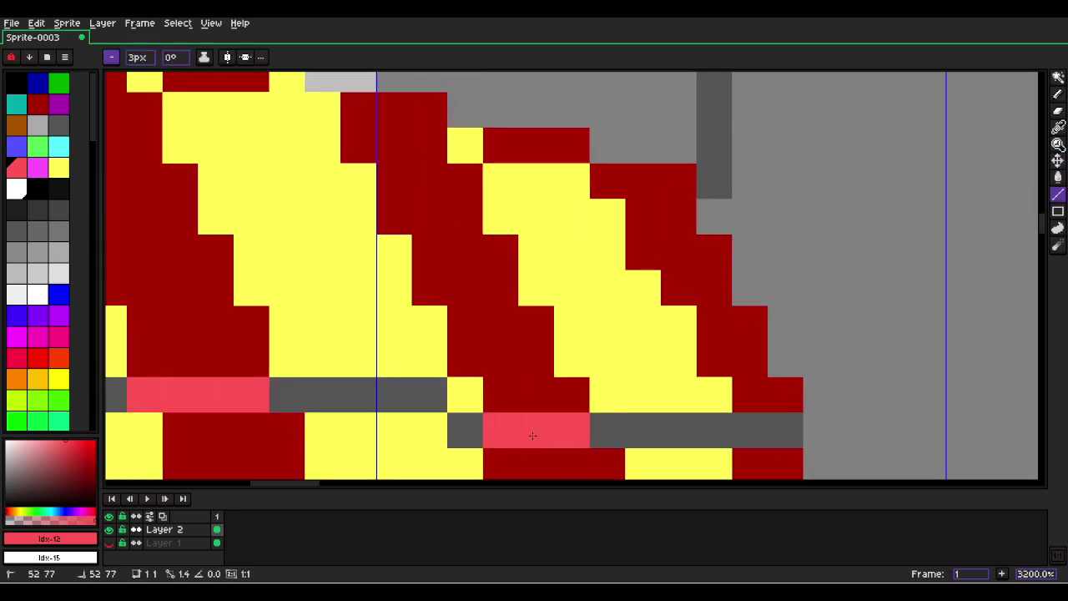
{"action": "key", "text": "v"}
{"action": "key", "text": "l"}
{"action": "left_click", "coordinate": [777, 431]}
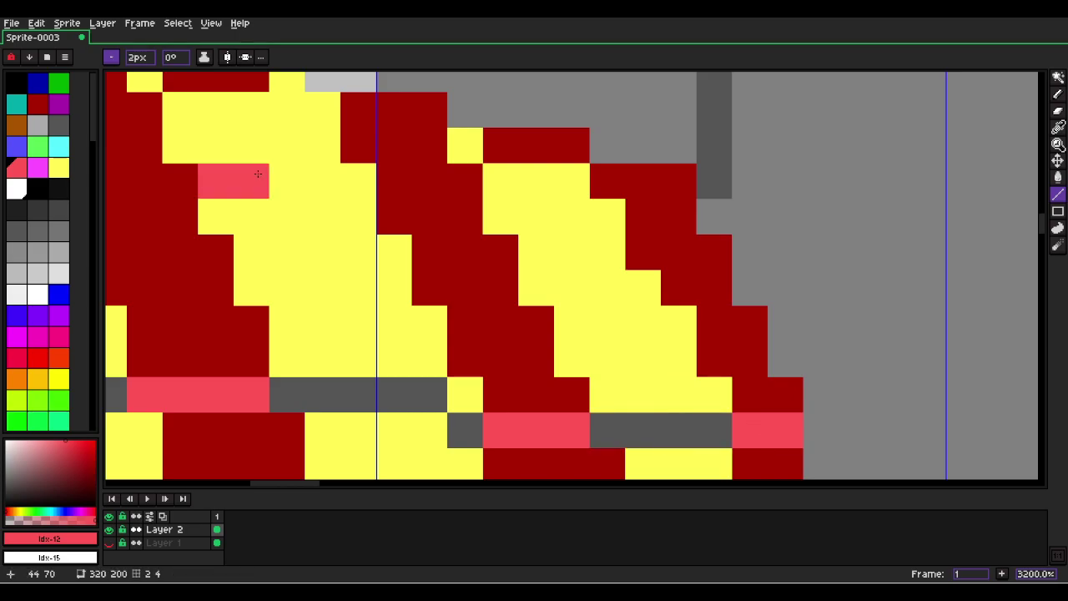
Recolour the fold line white across the two farthest yellow stripes with a 1px pencil, and patch the pixels above its step with yellow.
{"action": "left_click", "coordinate": [15, 188]}
{"action": "key", "text": "b"}
{"action": "key", "text": "minus"}
{"action": "left_click_drag", "start_coordinate": [714, 430], "coordinate": [600, 426]}
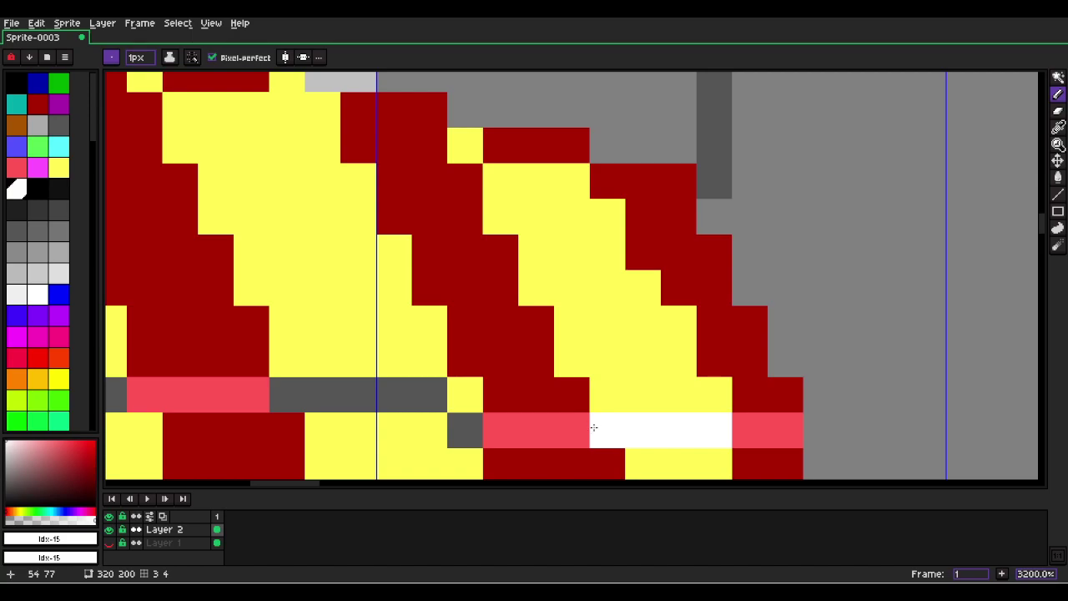
{"action": "left_click", "coordinate": [469, 432]}
{"action": "mouse_move", "coordinate": [472, 433]}
{"action": "left_mouse_down"}
{"action": "mouse_move", "coordinate": [353, 434]}
{"action": "mouse_move", "coordinate": [309, 389]}
{"action": "mouse_move", "coordinate": [287, 393]}
{"action": "left_mouse_up"}
{"action": "left_click", "coordinate": [361, 377], "text": "alt"}
{"action": "mouse_move", "coordinate": [362, 375]}
{"action": "left_mouse_down"}
{"action": "mouse_move", "coordinate": [416, 391]}
{"action": "mouse_move", "coordinate": [374, 391]}
{"action": "left_mouse_up"}
{"action": "left_click_drag", "start_coordinate": [274, 405], "coordinate": [730, 386]}
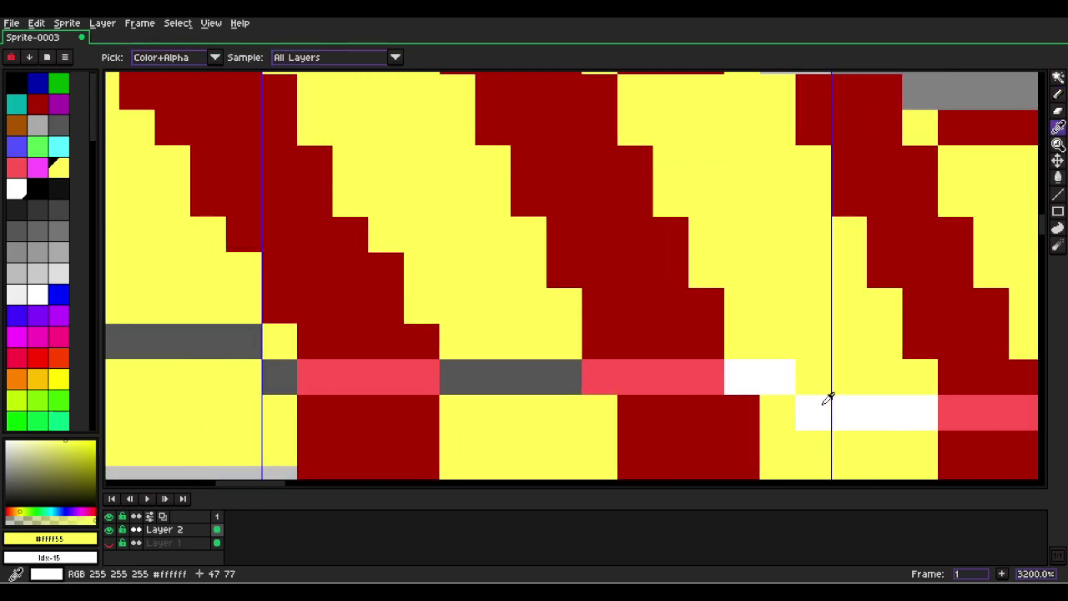
Recolour the fold line white across the remaining yellow stripes, correcting its joint with the light red segment at the near end.
{"action": "left_click", "coordinate": [827, 398], "text": "alt"}
{"action": "left_click_drag", "start_coordinate": [573, 380], "coordinate": [415, 384]}
{"action": "key", "text": "space"}
{"action": "left_click_drag", "start_coordinate": [272, 375], "coordinate": [909, 417]}
{"action": "mouse_move", "coordinate": [992, 398]}
{"action": "left_mouse_down"}
{"action": "mouse_move", "coordinate": [821, 402]}
{"action": "mouse_move", "coordinate": [853, 406]}
{"action": "mouse_move", "coordinate": [815, 396]}
{"action": "left_mouse_up"}
{"action": "left_click", "coordinate": [773, 397], "text": "alt"}
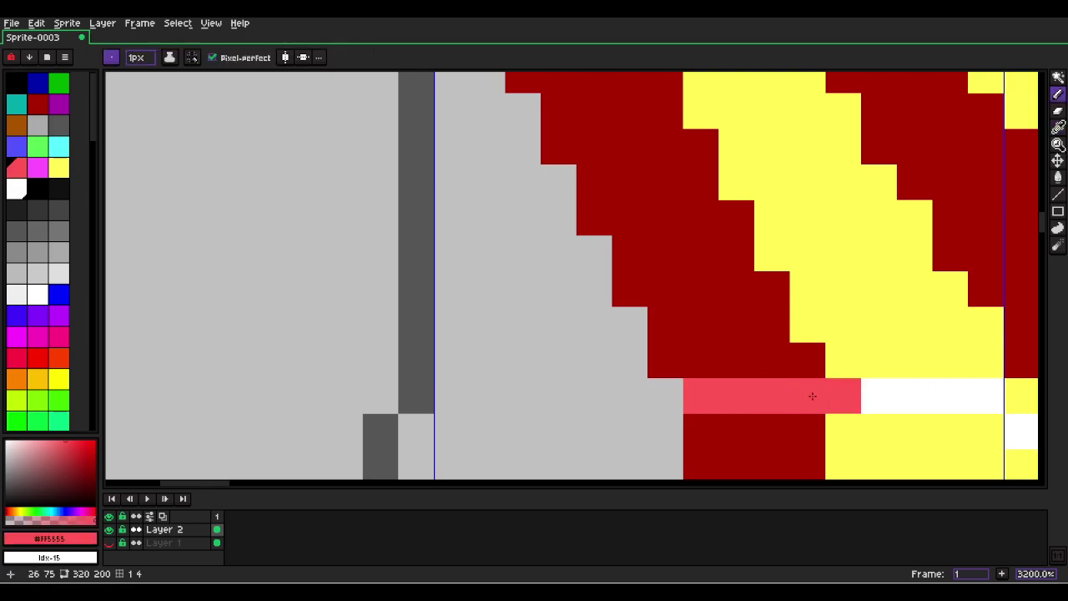
{"action": "left_click", "coordinate": [904, 392], "text": "alt"}
{"action": "left_click", "coordinate": [852, 395]}
Repaint the dark red outline pixels along the tops of the yellow stripes in yellow #ffff55.
{"action": "scroll", "coordinate": [852, 394], "scroll_direction": "down", "scroll_amount": 1}
{"action": "scroll", "coordinate": [851, 393], "scroll_direction": "down", "scroll_amount": 6}
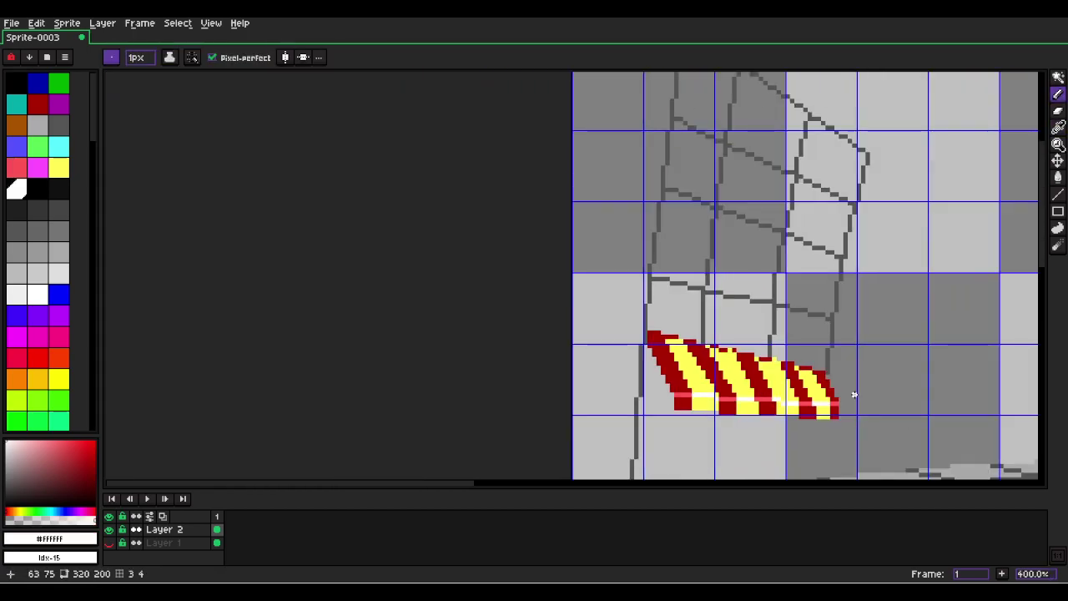
{"action": "scroll", "coordinate": [795, 384], "scroll_direction": "up", "scroll_amount": 4}
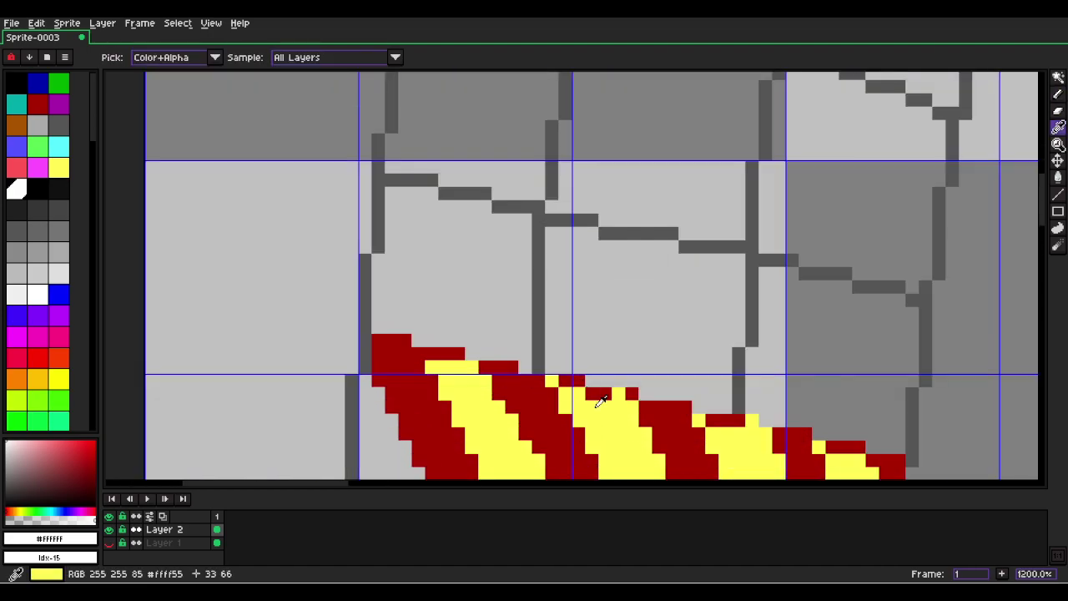
{"action": "left_click", "coordinate": [606, 393], "text": "alt"}
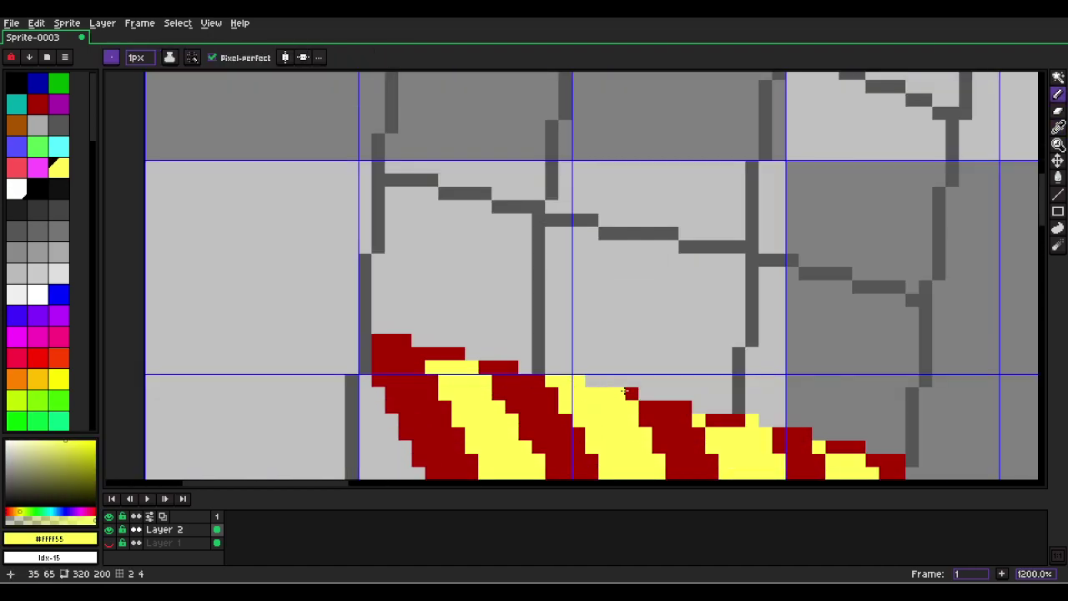
{"action": "left_click_drag", "start_coordinate": [480, 356], "coordinate": [434, 353]}
{"action": "mouse_move", "coordinate": [674, 436]}
{"action": "left_mouse_down"}
{"action": "mouse_move", "coordinate": [581, 398]}
{"action": "mouse_move", "coordinate": [422, 363]}
{"action": "left_mouse_up"}
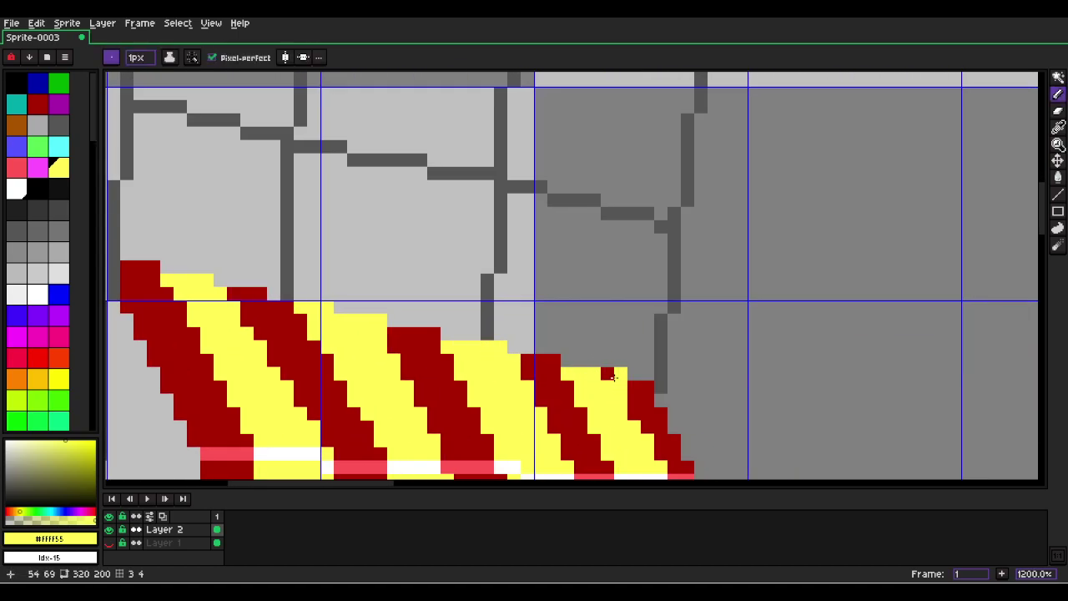
Undo the last yellow pencil stroke and round the awning's far upper corner with dark red and transparent pixels.
{"action": "key", "text": "ctrl+z"}
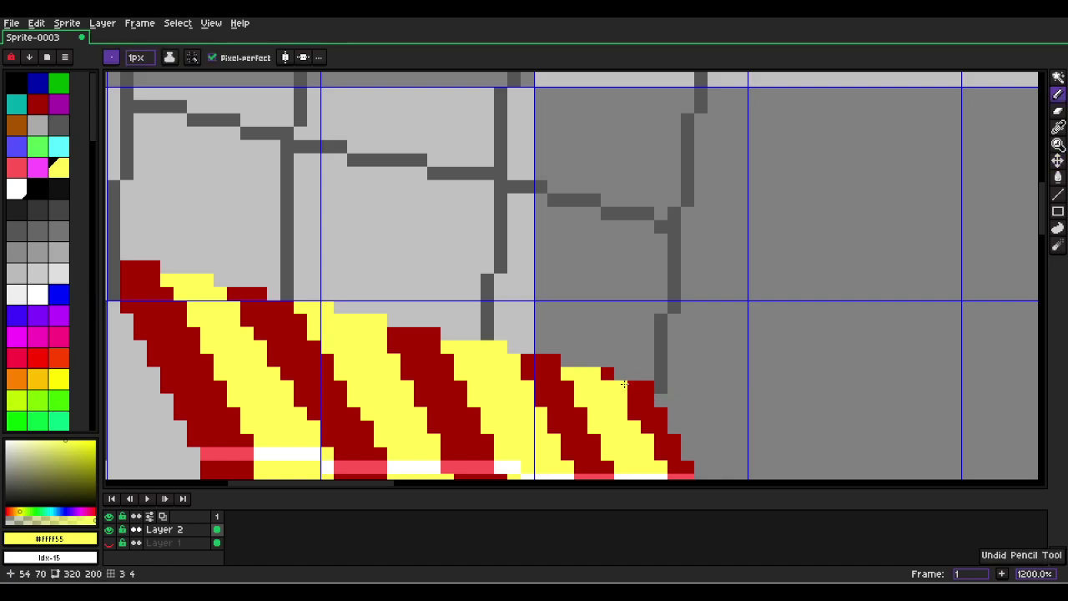
{"action": "scroll", "coordinate": [690, 397], "scroll_direction": "down", "scroll_amount": 4}
{"action": "scroll", "coordinate": [690, 398], "scroll_direction": "up", "scroll_amount": 4}
{"action": "left_click", "coordinate": [574, 295], "text": "alt"}
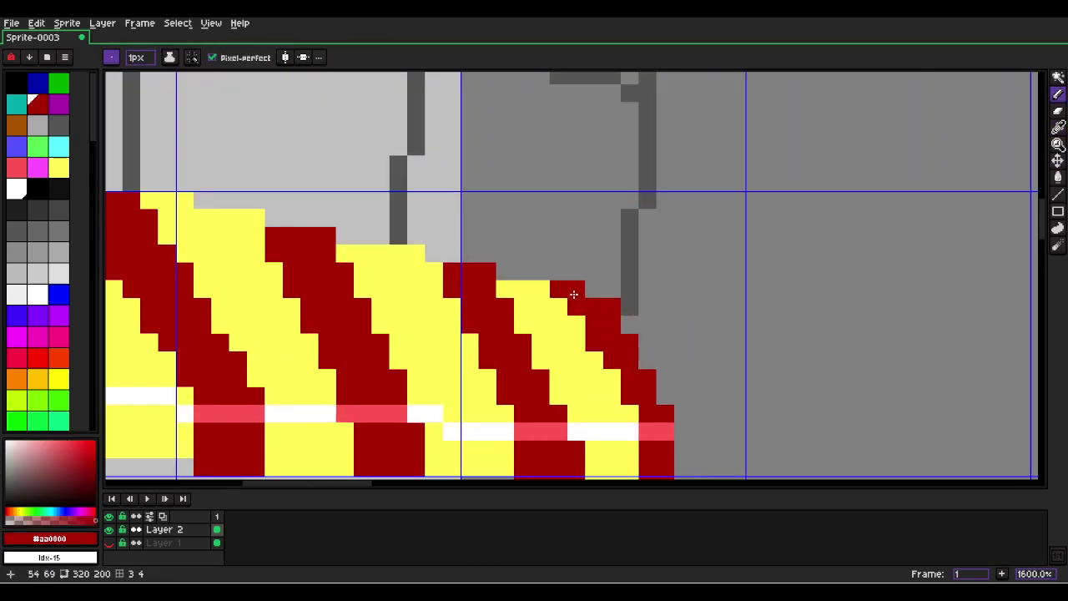
{"action": "right_click", "coordinate": [600, 292]}
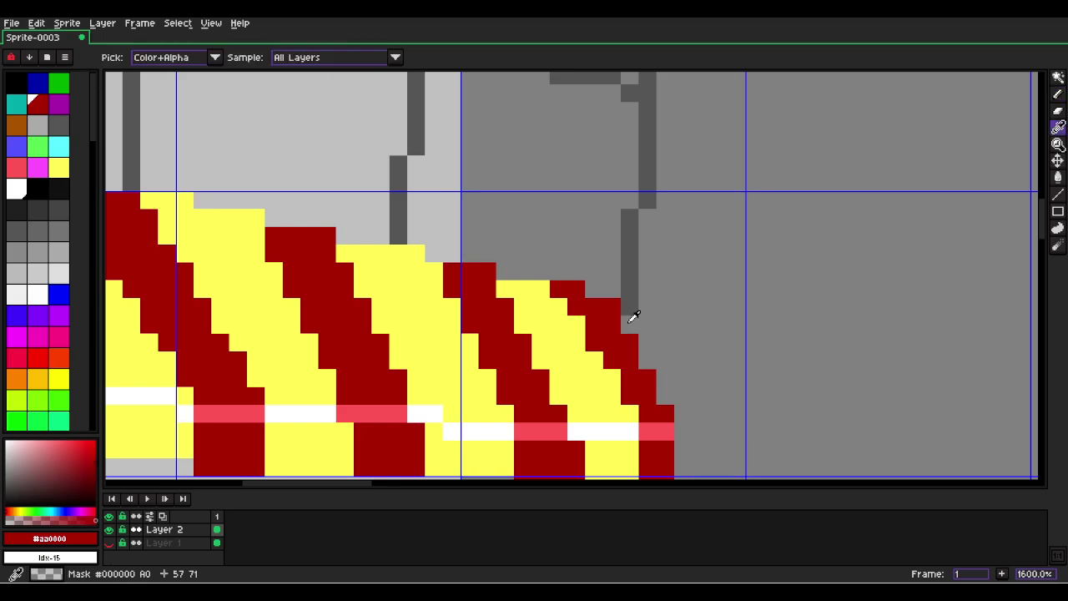
{"action": "left_click", "coordinate": [632, 317], "text": "alt"}
{"action": "scroll", "coordinate": [841, 363], "scroll_direction": "down", "scroll_amount": 3}
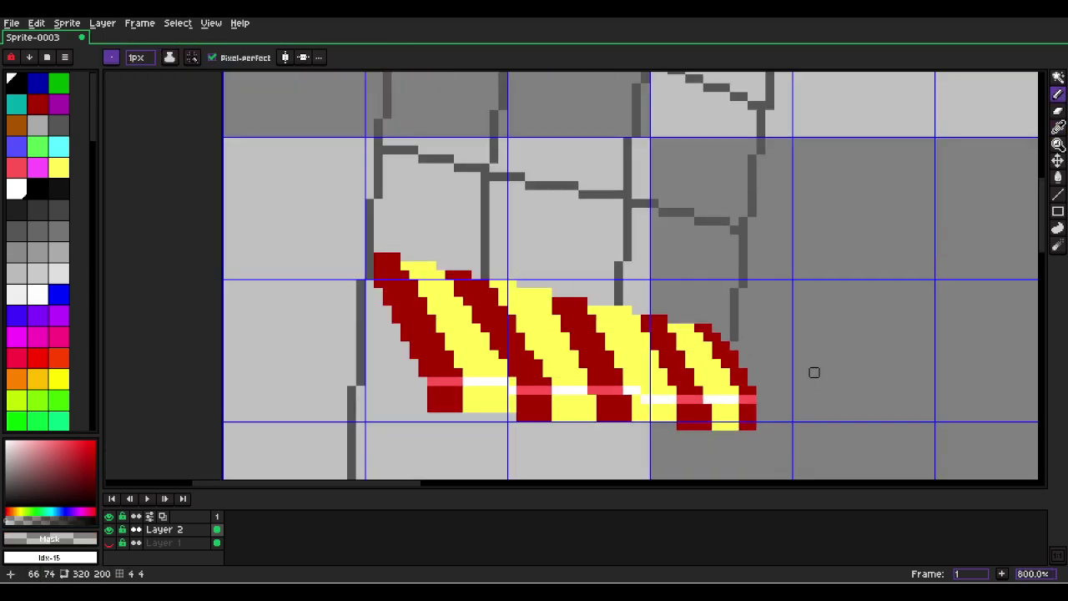
{"action": "scroll", "coordinate": [842, 373], "scroll_direction": "down", "scroll_amount": 1}
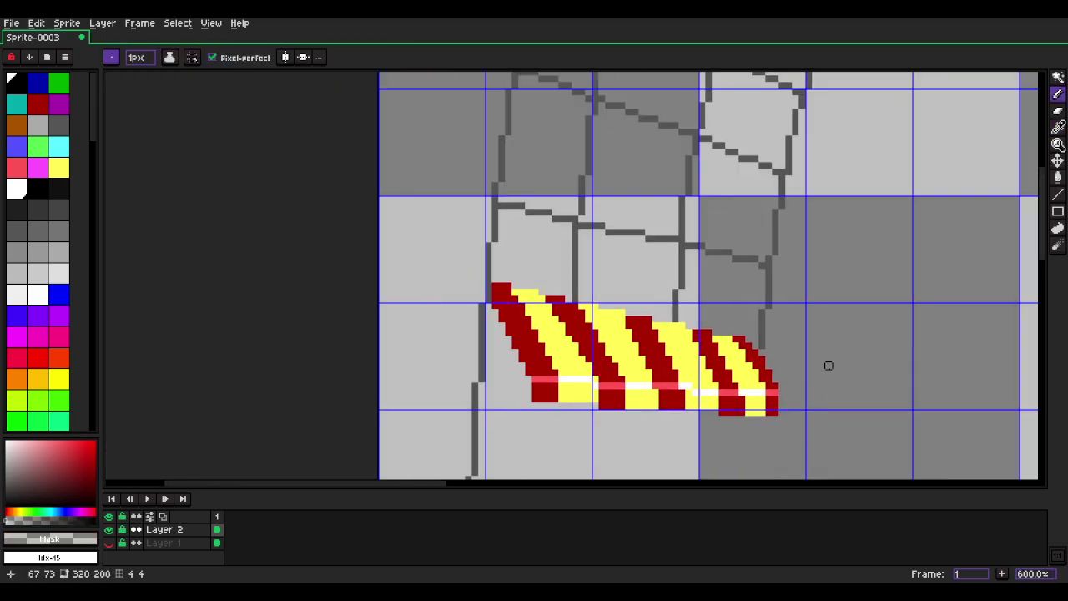
Show the reference image on Layer 1 again and set the Line tool to a 1px square brush in the awning's yellow.
{"action": "left_click", "coordinate": [108, 542]}
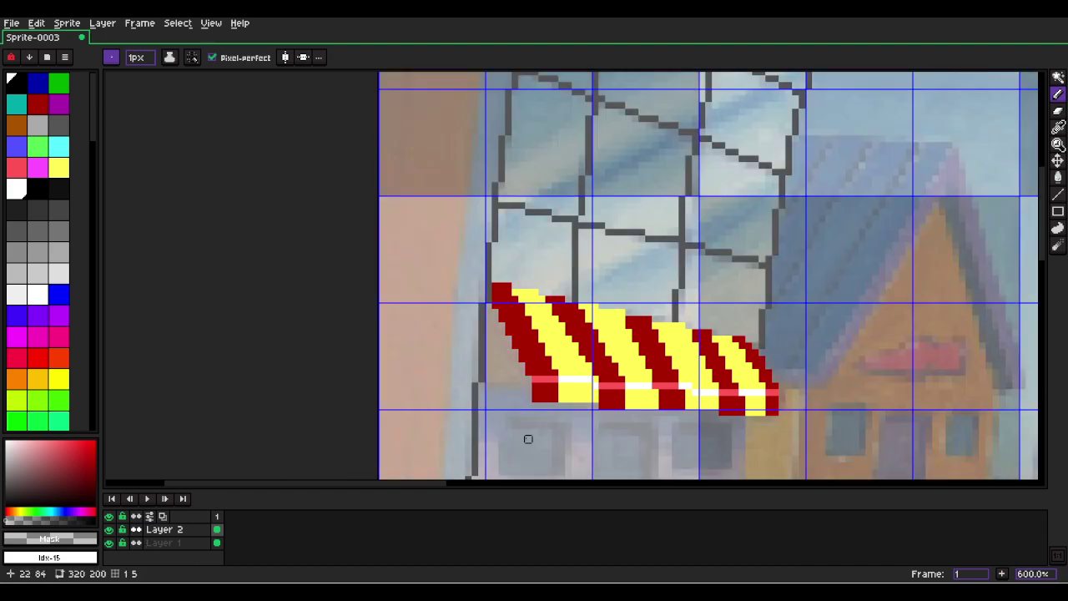
{"action": "scroll", "coordinate": [500, 384], "scroll_direction": "up", "scroll_amount": 3}
{"action": "left_click", "coordinate": [672, 406], "text": "alt"}
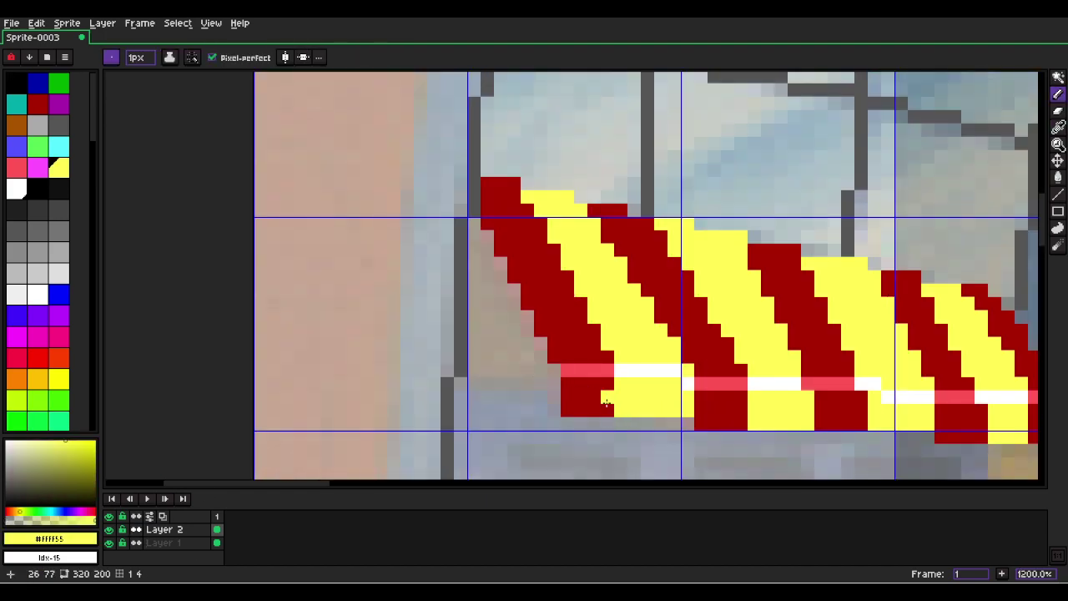
{"action": "key", "text": "l"}
{"action": "left_click_drag", "start_coordinate": [554, 410], "coordinate": [572, 405]}
{"action": "key", "text": "ctrl+z"}
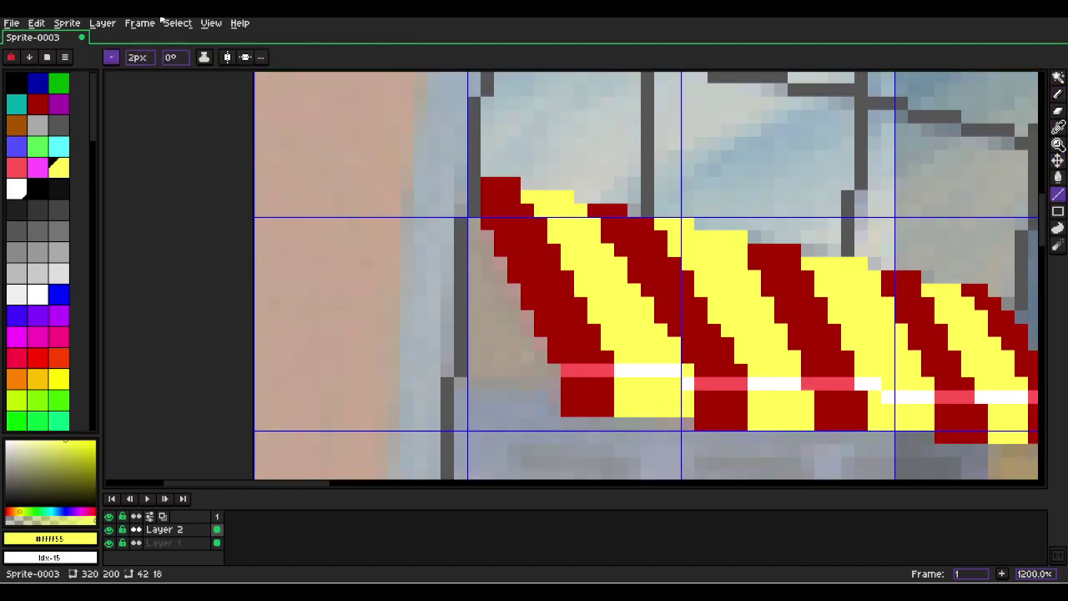
{"action": "left_click", "coordinate": [109, 57]}
{"action": "left_click", "coordinate": [132, 77]}
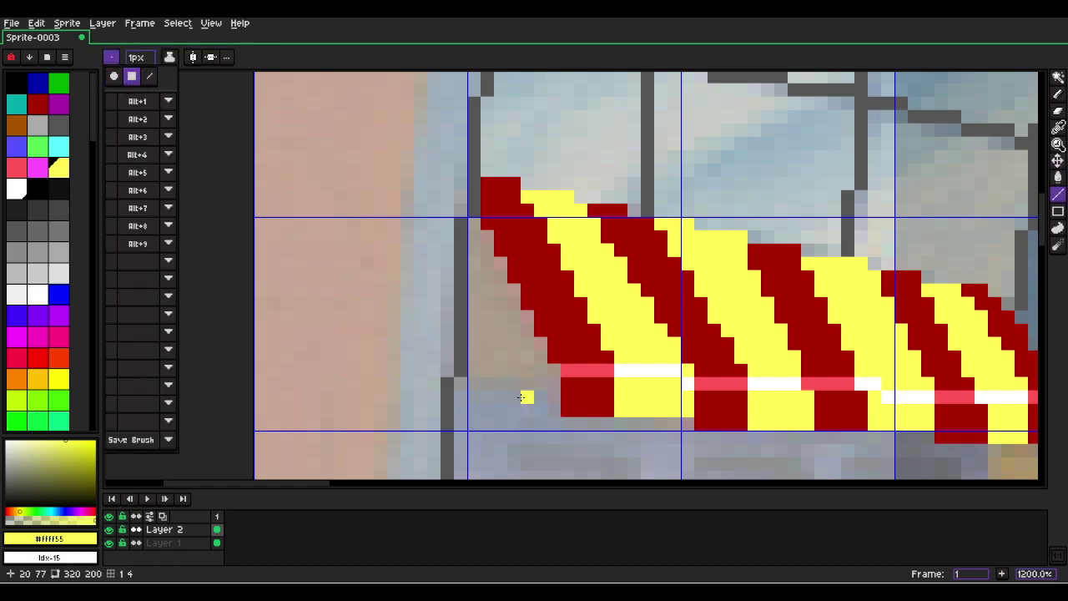
Outline the awning's near side panel with stepped yellow lines and fill its interior with yellow.
{"action": "mouse_move", "coordinate": [554, 406]}
{"action": "left_mouse_down"}
{"action": "mouse_move", "coordinate": [487, 343]}
{"action": "mouse_move", "coordinate": [474, 370]}
{"action": "left_mouse_up"}
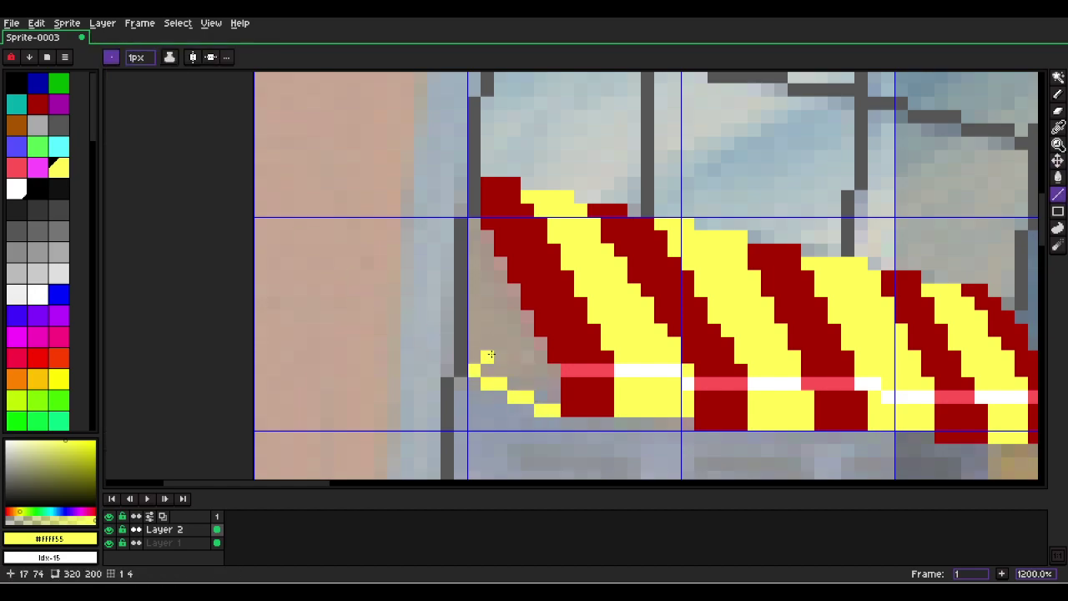
{"action": "key", "text": "w"}
{"action": "left_click", "coordinate": [514, 330]}
{"action": "key", "text": "f"}
{"action": "scroll", "coordinate": [519, 326], "scroll_direction": "down", "scroll_amount": 3}
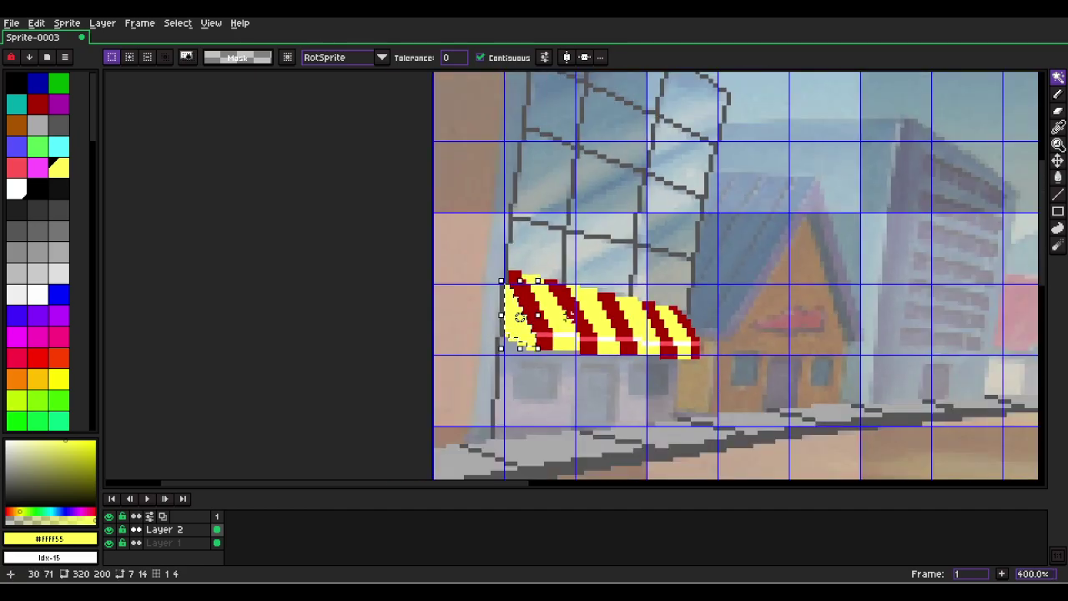
Trace the shop door's frame below the awning with 1px dark grey lines along both sides and the top.
{"action": "scroll", "coordinate": [575, 383], "scroll_direction": "up", "scroll_amount": 3}
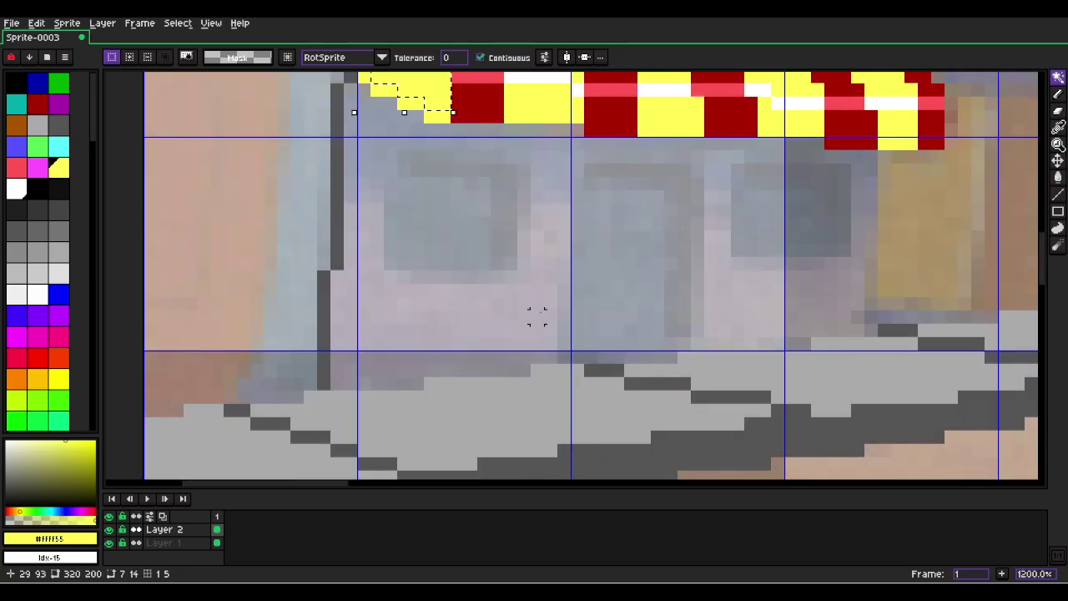
{"action": "left_click", "coordinate": [59, 123]}
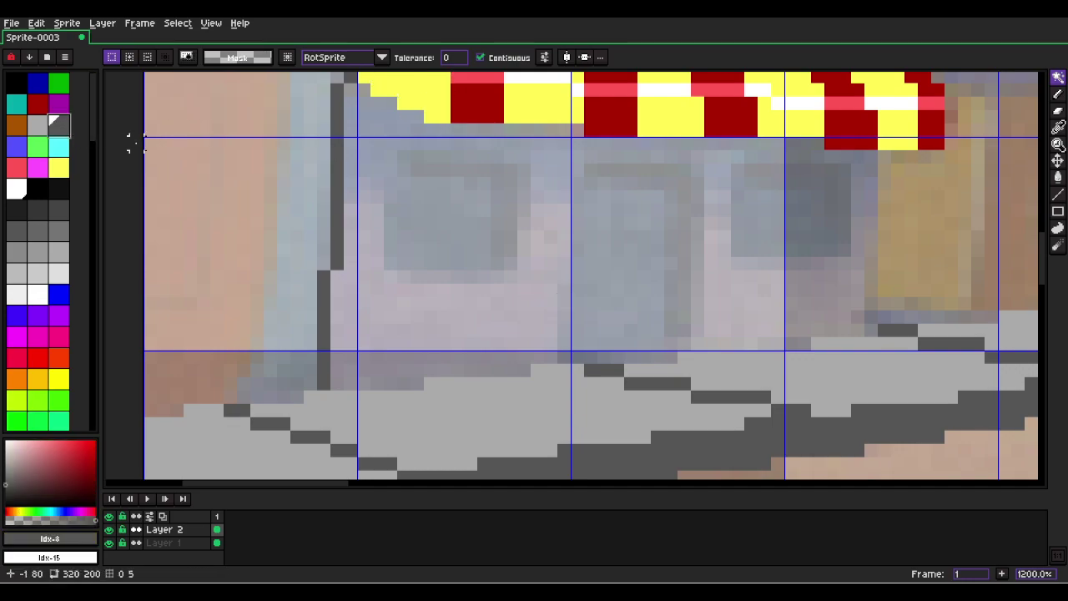
{"action": "key", "text": "l"}
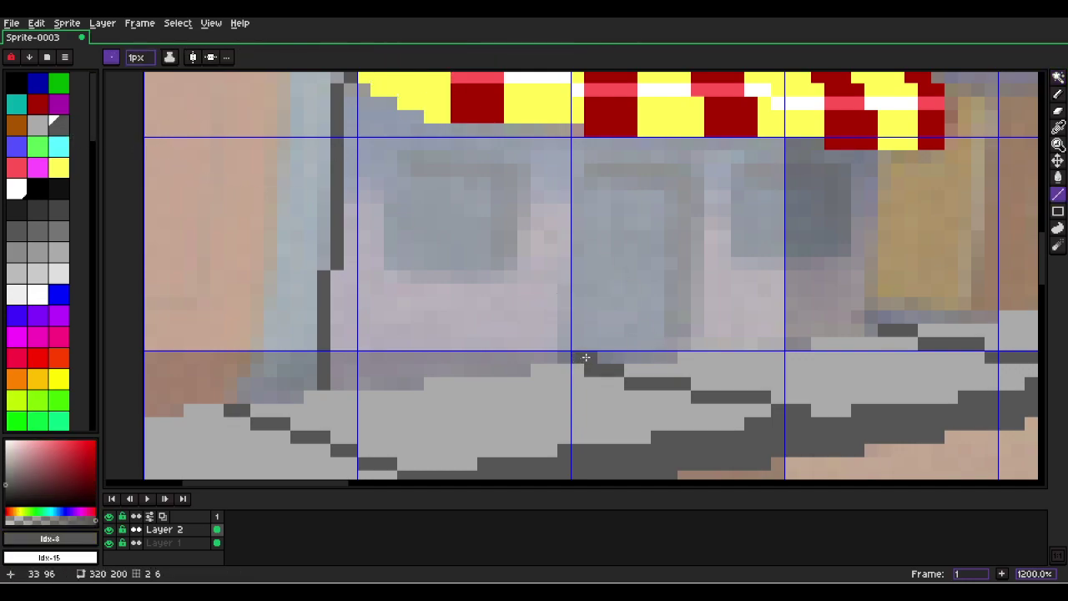
{"action": "mouse_move", "coordinate": [572, 344]}
{"action": "left_mouse_down"}
{"action": "mouse_move", "coordinate": [572, 155]}
{"action": "mouse_move", "coordinate": [591, 167]}
{"action": "mouse_move", "coordinate": [684, 168]}
{"action": "mouse_move", "coordinate": [698, 337]}
{"action": "left_mouse_up"}
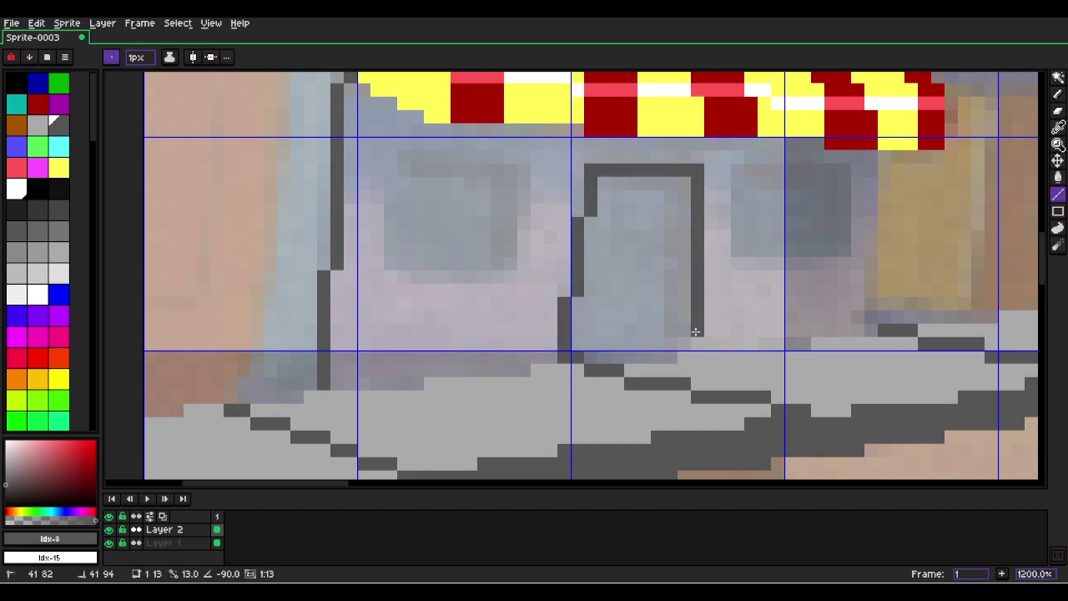
Draw a black shadow inside the door frame, one pixel thick along the top and two pixels wide down the far side.
{"action": "left_click", "coordinate": [24, 92]}
{"action": "mouse_move", "coordinate": [616, 182]}
{"action": "left_mouse_down"}
{"action": "mouse_move", "coordinate": [684, 183]}
{"action": "mouse_move", "coordinate": [697, 297]}
{"action": "mouse_move", "coordinate": [682, 330]}
{"action": "left_mouse_up"}
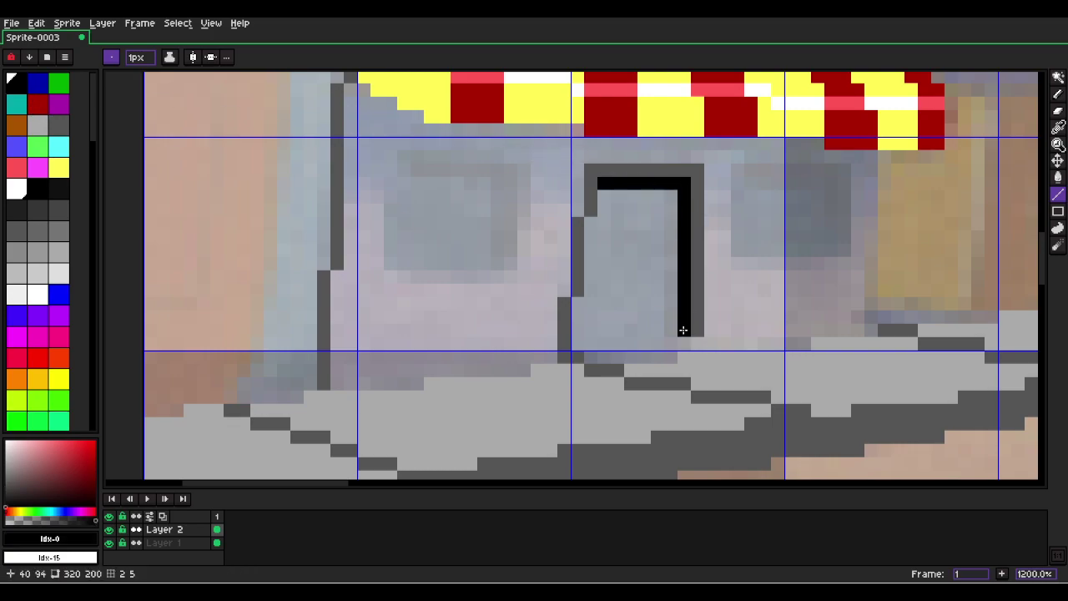
{"action": "mouse_move", "coordinate": [671, 192]}
{"action": "left_mouse_down"}
{"action": "mouse_move", "coordinate": [658, 310]}
{"action": "mouse_move", "coordinate": [671, 332]}
{"action": "left_mouse_up"}
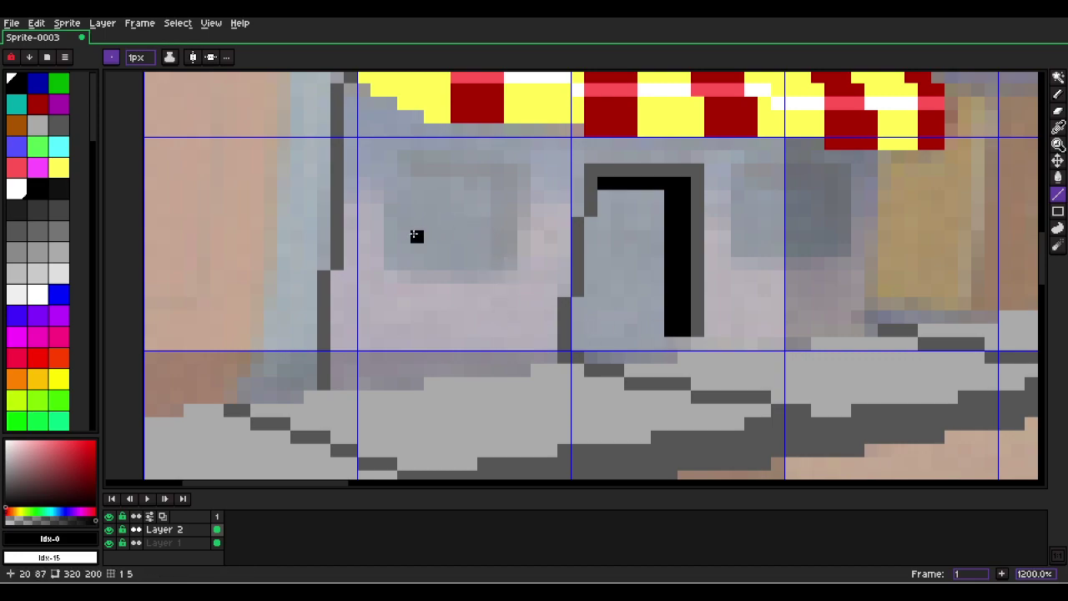
Straighten the lower part of the door frame's near side by extending the dark grey line down and erasing the outer stepped pixels.
{"action": "left_click", "coordinate": [574, 264], "text": "alt"}
{"action": "left_click_drag", "start_coordinate": [578, 279], "coordinate": [578, 355]}
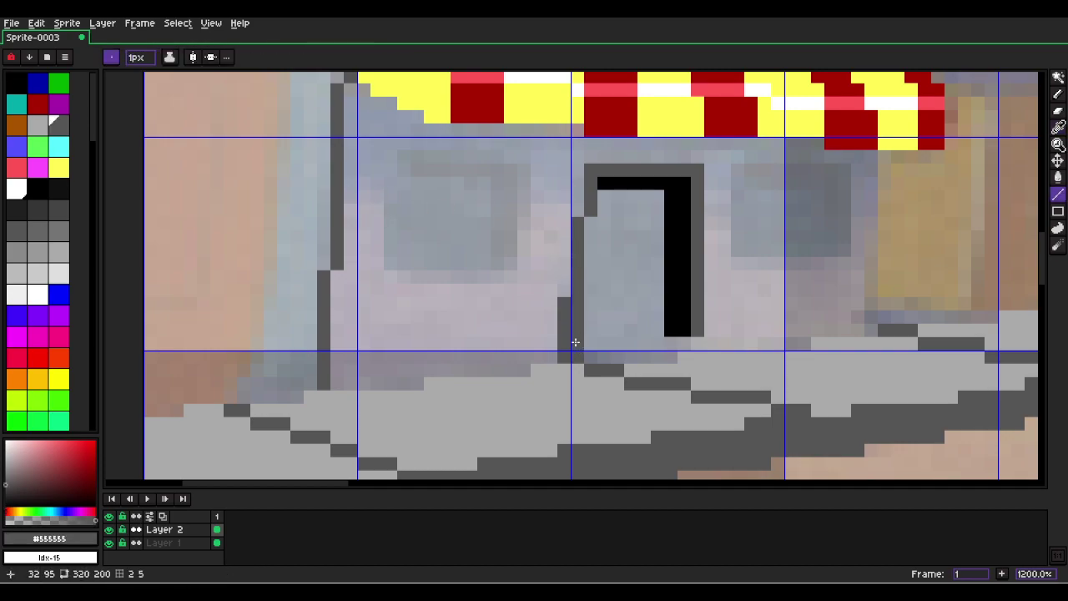
{"action": "left_click", "coordinate": [557, 291], "text": "alt"}
{"action": "key", "text": "e"}
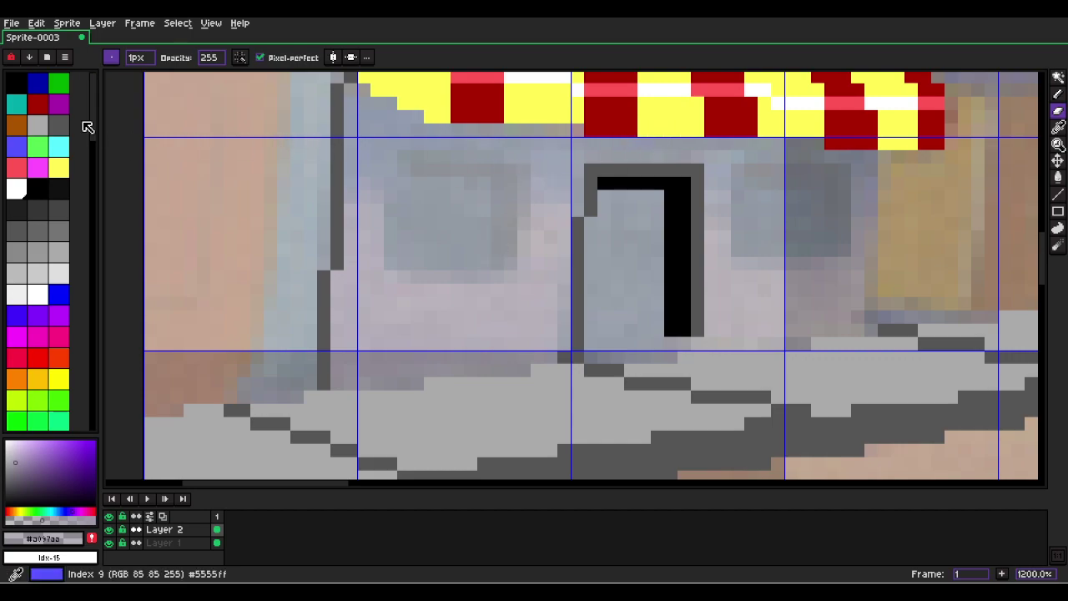
Close the base of the door opening with a line and fill the area inside the frame with dark blue.
{"action": "left_click", "coordinate": [38, 83]}
{"action": "key", "text": "w"}
{"action": "left_click", "coordinate": [670, 263]}
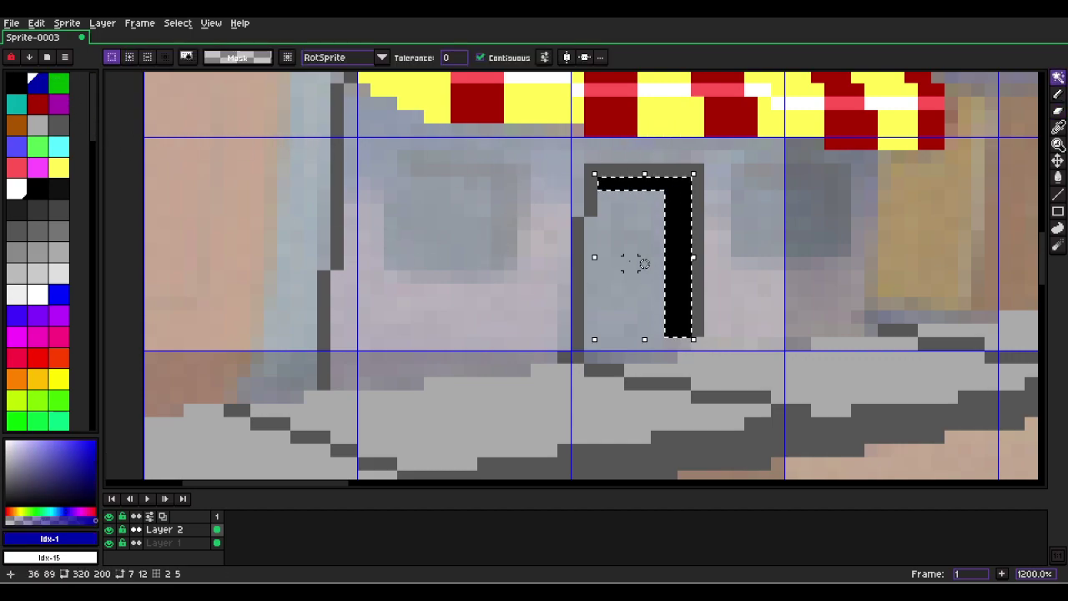
{"action": "key", "text": "l"}
{"action": "key", "text": "ctrl+d"}
{"action": "mouse_move", "coordinate": [655, 330]}
{"action": "left_mouse_down"}
{"action": "mouse_move", "coordinate": [594, 340]}
{"action": "mouse_move", "coordinate": [604, 356]}
{"action": "left_mouse_up"}
{"action": "key", "text": "ctrl+z"}
{"action": "left_click_drag", "start_coordinate": [682, 343], "coordinate": [593, 356]}
{"action": "key", "text": "w"}
{"action": "left_click", "coordinate": [630, 302]}
{"action": "key", "text": "f"}
{"action": "scroll", "coordinate": [655, 289], "scroll_direction": "down", "scroll_amount": 4}
{"action": "key", "text": "ctrl+d"}
Trace the base of the shopfront with stepped 1px dark grey lines from the near wall corner to beneath the door.
{"action": "scroll", "coordinate": [621, 274], "scroll_direction": "up", "scroll_amount": 2}
{"action": "key", "text": "l"}
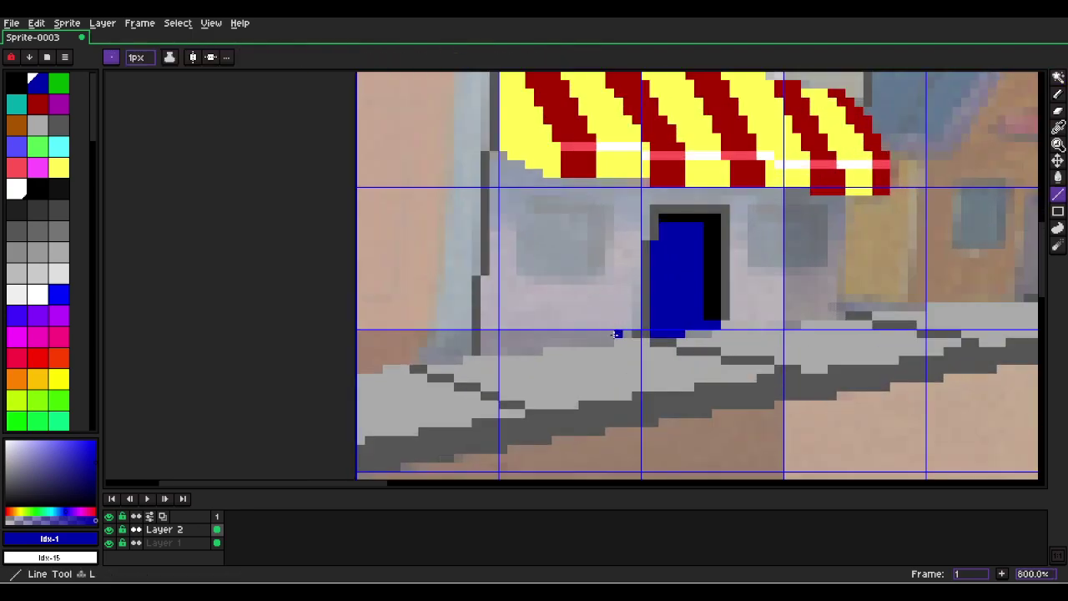
{"action": "left_click", "coordinate": [641, 325], "text": "alt"}
{"action": "left_click_drag", "start_coordinate": [638, 332], "coordinate": [482, 348]}
{"action": "left_click_drag", "start_coordinate": [697, 327], "coordinate": [478, 357]}
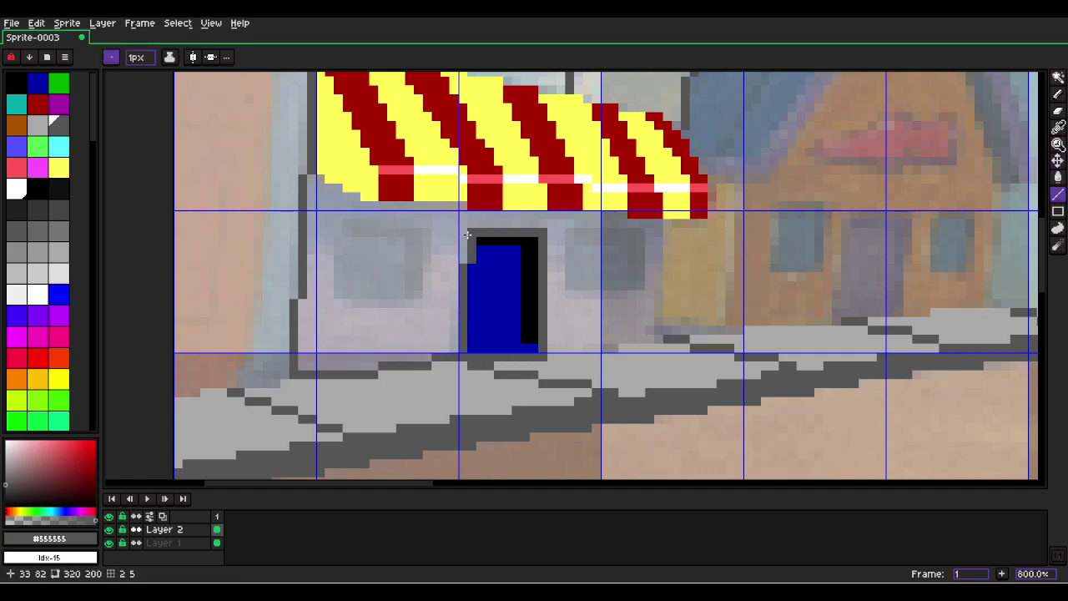
Straighten the upper near side of the door frame in dark grey and tidy the black shadow's top and foot.
{"action": "mouse_move", "coordinate": [465, 232]}
{"action": "left_mouse_down"}
{"action": "mouse_move", "coordinate": [470, 260]}
{"action": "mouse_move", "coordinate": [431, 298]}
{"action": "left_mouse_up"}
{"action": "left_click", "coordinate": [479, 264], "text": "alt"}
{"action": "left_click", "coordinate": [495, 241], "text": "alt"}
{"action": "left_click", "coordinate": [472, 242]}
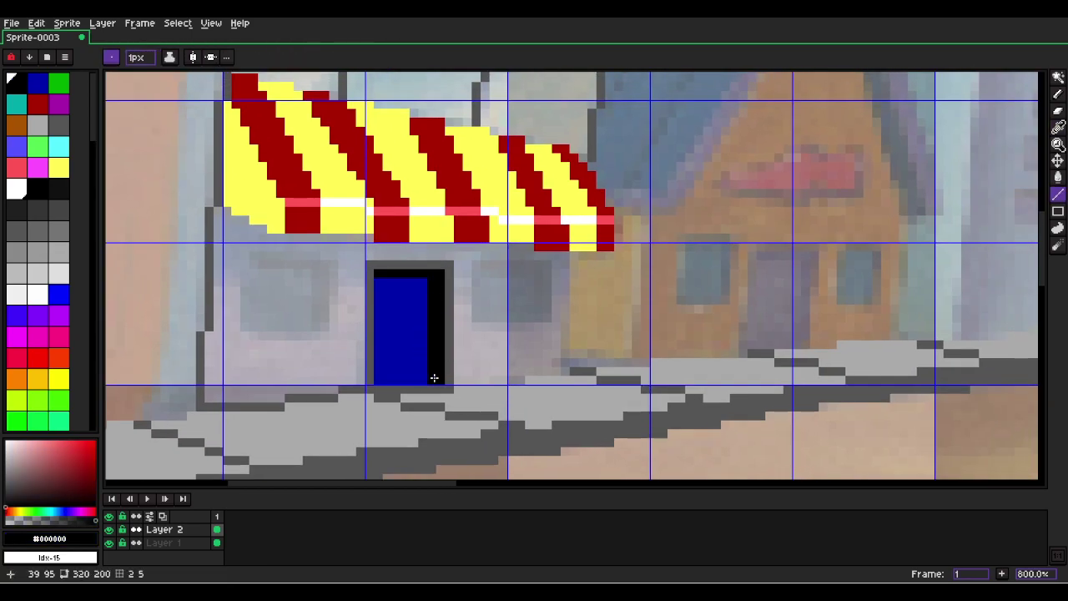
{"action": "left_click", "coordinate": [458, 398], "text": "alt"}
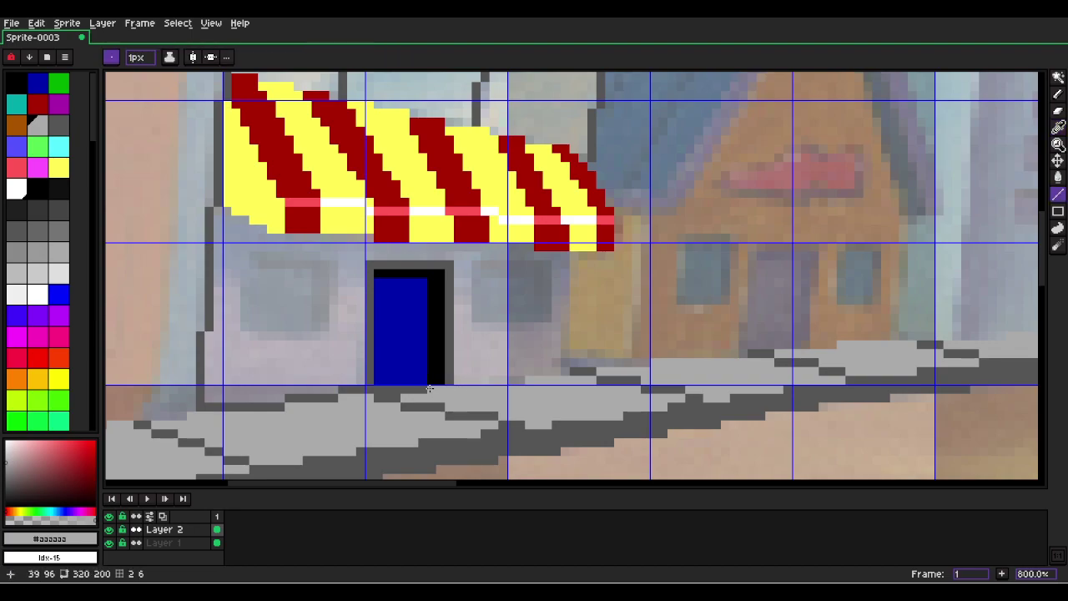
{"action": "left_click", "coordinate": [432, 380]}
Trace the shopfront's base beyond the door and its far wall edge up to the awning, erasing the excess pixel under the awning.
{"action": "left_click_drag", "start_coordinate": [454, 381], "coordinate": [585, 256]}
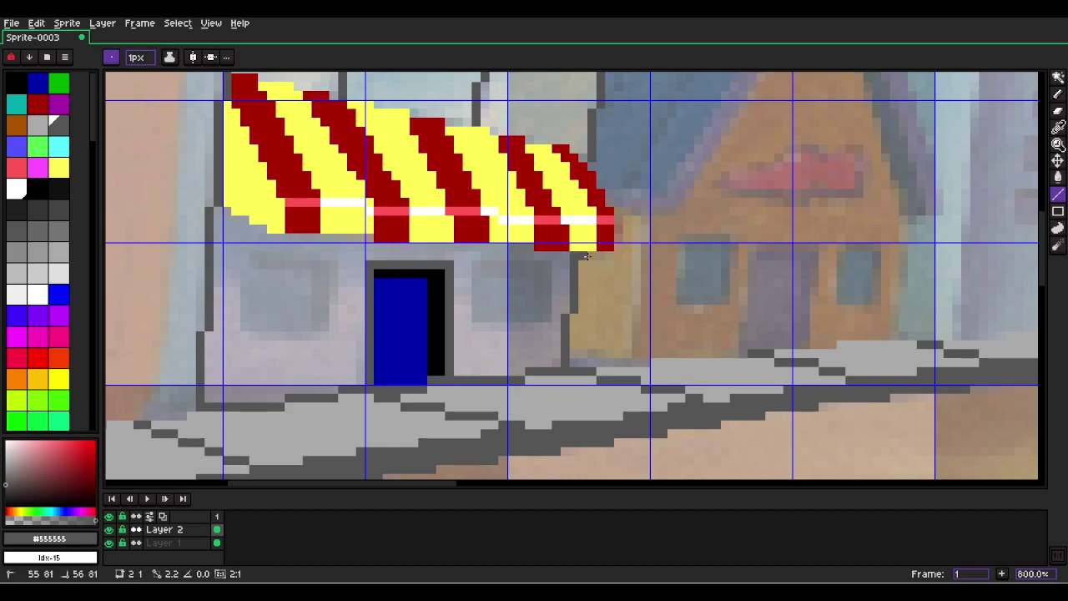
{"action": "scroll", "coordinate": [605, 255], "scroll_direction": "down", "scroll_amount": 4}
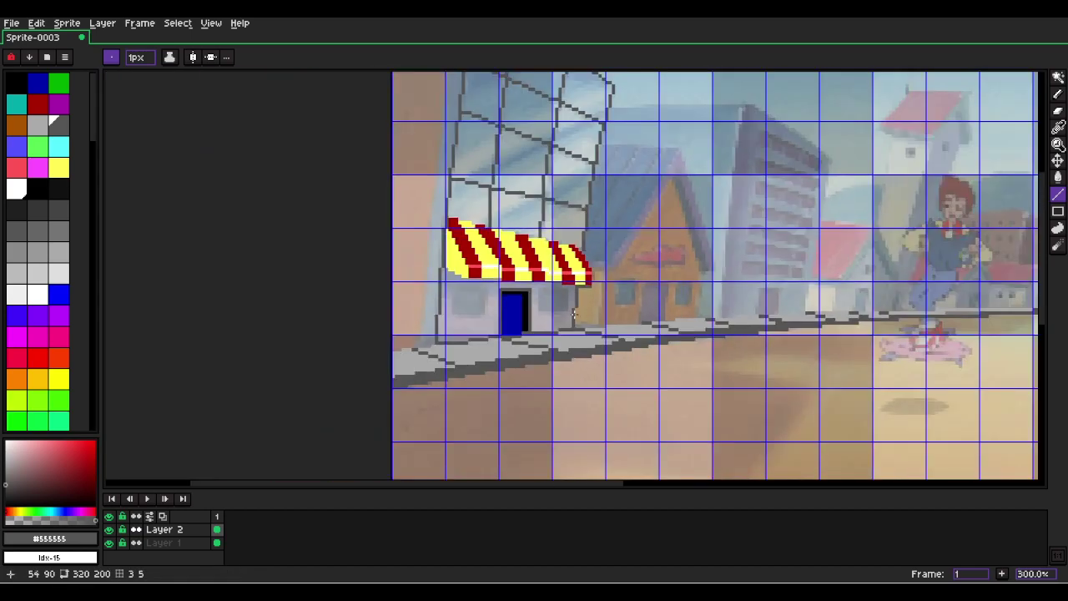
{"action": "scroll", "coordinate": [574, 276], "scroll_direction": "up", "scroll_amount": 4}
{"action": "key", "text": "e"}
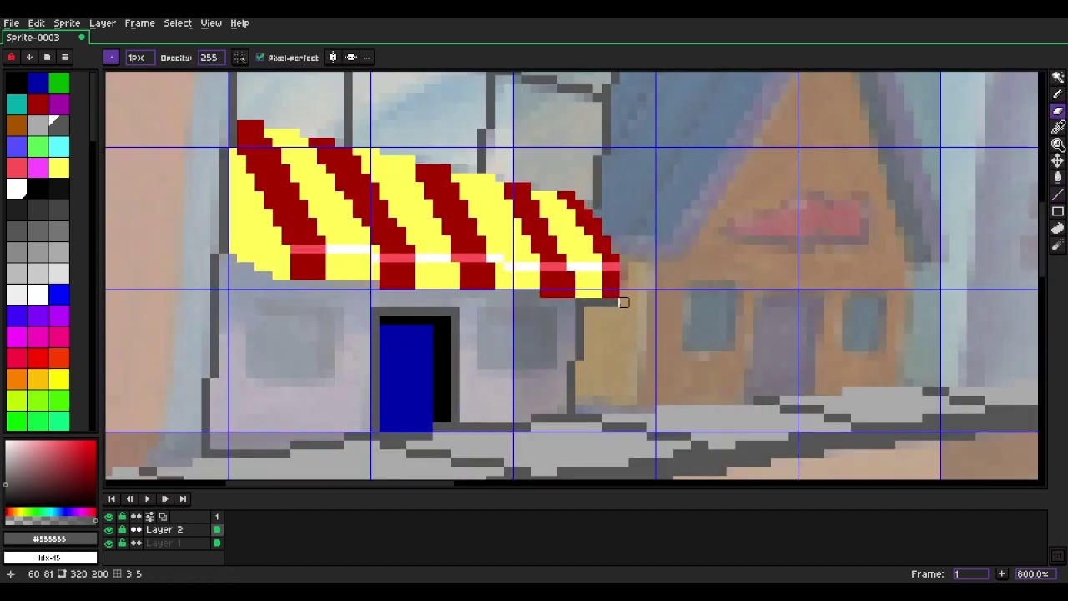
{"action": "key", "text": "l"}
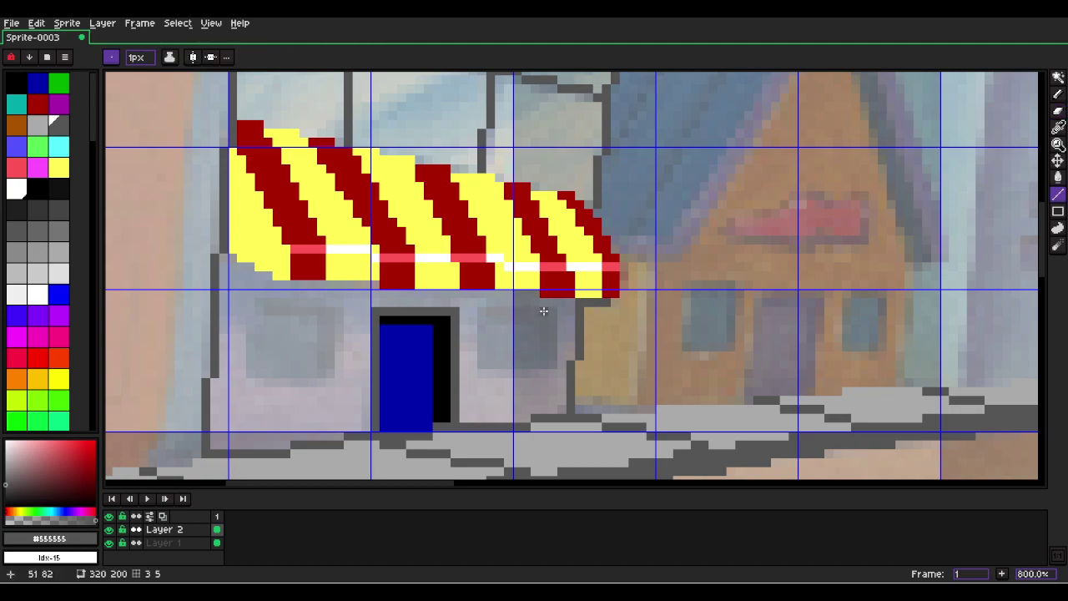
Draw 1px dark grey rectangular frames over the two shop windows on either side of the door.
{"action": "key", "text": "r"}
{"action": "left_click_drag", "start_coordinate": [550, 310], "coordinate": [482, 361]}
{"action": "left_click_drag", "start_coordinate": [334, 307], "coordinate": [250, 371]}
Try adding black shadows along the outer edges of the two shop window frames.
{"action": "key", "text": "l"}
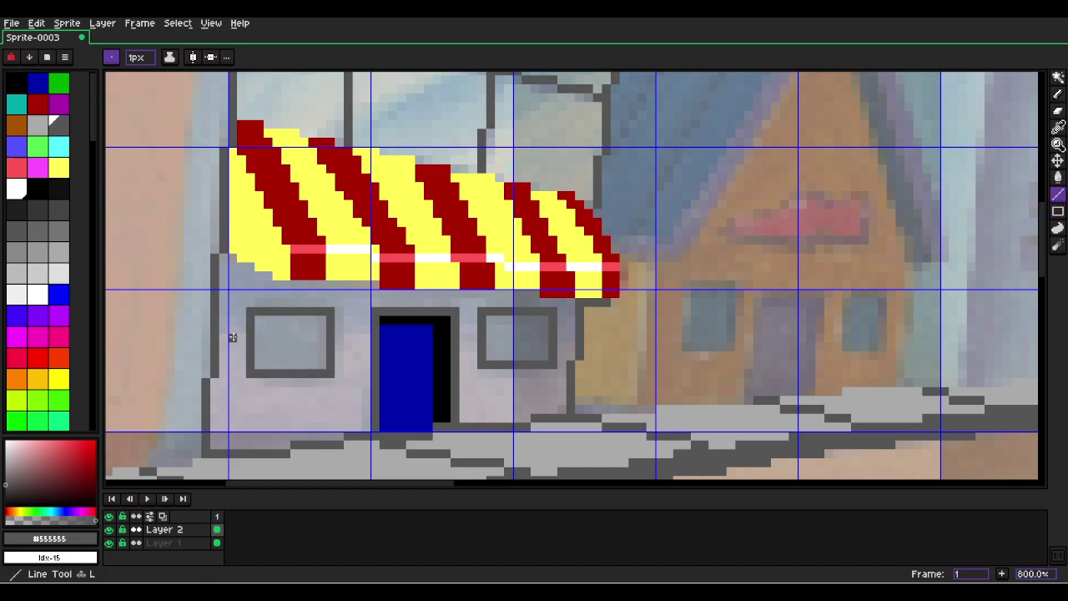
{"action": "left_click", "coordinate": [241, 373], "text": "alt"}
{"action": "mouse_move", "coordinate": [258, 374]}
{"action": "left_mouse_down"}
{"action": "mouse_move", "coordinate": [267, 382]}
{"action": "mouse_move", "coordinate": [255, 383]}
{"action": "mouse_move", "coordinate": [338, 382]}
{"action": "left_mouse_up"}
{"action": "key", "text": "ctrl+z"}
{"action": "left_click_drag", "start_coordinate": [338, 382], "coordinate": [337, 315]}
{"action": "mouse_move", "coordinate": [562, 318]}
{"action": "left_mouse_down"}
{"action": "mouse_move", "coordinate": [561, 373]}
{"action": "mouse_move", "coordinate": [489, 372]}
{"action": "left_mouse_up"}
{"action": "scroll", "coordinate": [489, 372], "scroll_direction": "down", "scroll_amount": 2}
{"action": "key", "text": "m"}
{"action": "key", "text": "ctrl+z"}
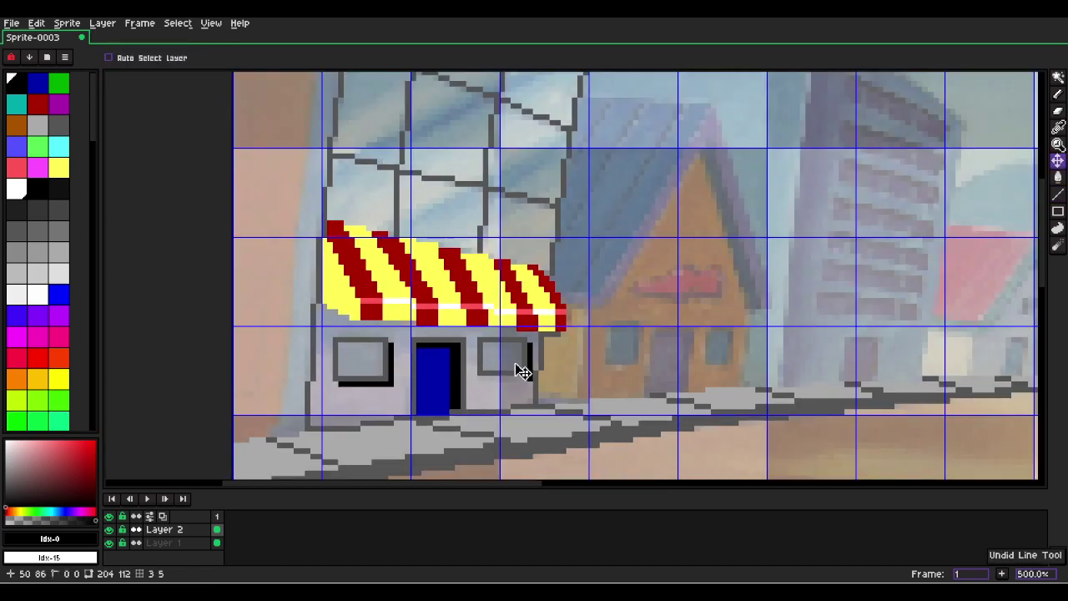
{"action": "scroll", "coordinate": [522, 358], "scroll_direction": "up", "scroll_amount": 5}
{"action": "key", "text": "ctrl+z"}
{"action": "key", "text": "ctrl+z"}
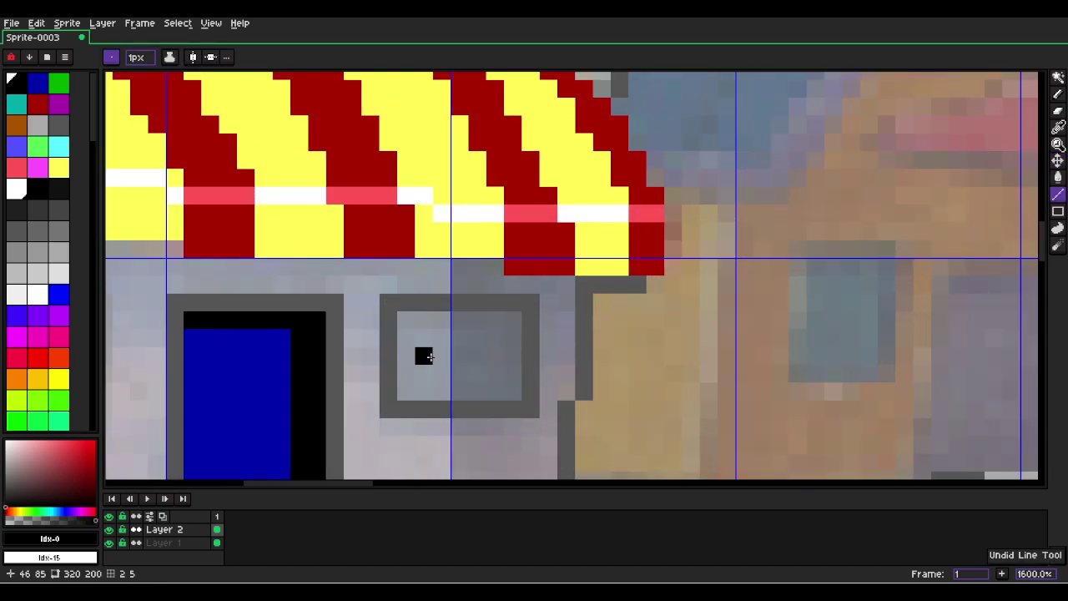
Select the insides of both shop window frames and fill them with teal.
{"action": "key", "text": "space"}
{"action": "left_click_drag", "start_coordinate": [429, 364], "coordinate": [684, 362]}
{"action": "key", "text": "w"}
{"action": "left_click", "coordinate": [305, 352]}
{"action": "left_click", "coordinate": [667, 352], "text": "shift"}
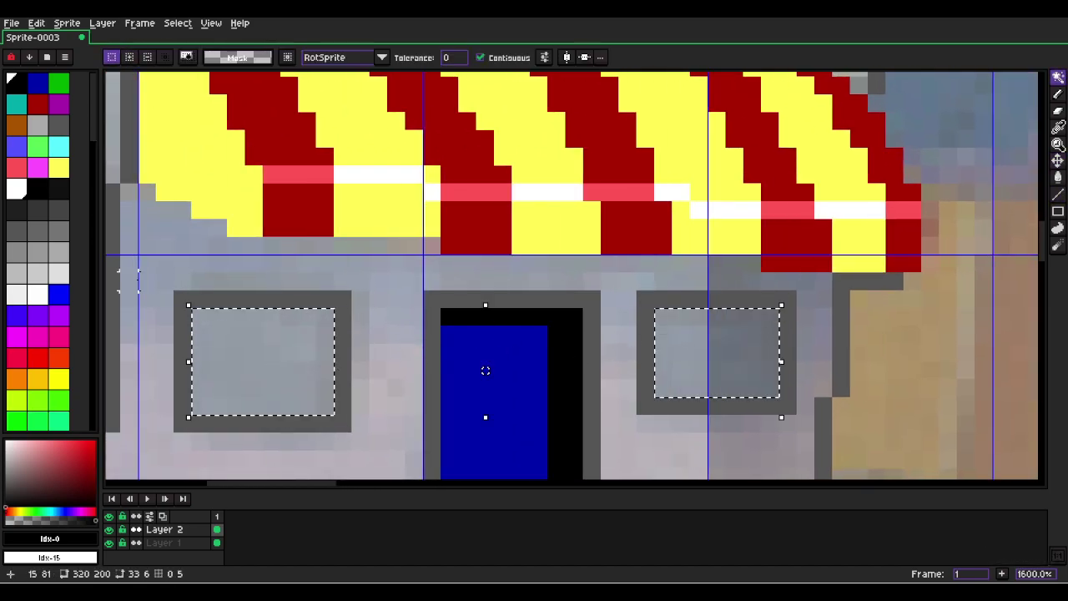
{"action": "left_click", "coordinate": [16, 102]}
{"action": "key", "text": "f"}
{"action": "scroll", "coordinate": [372, 271], "scroll_direction": "down", "scroll_amount": 3}
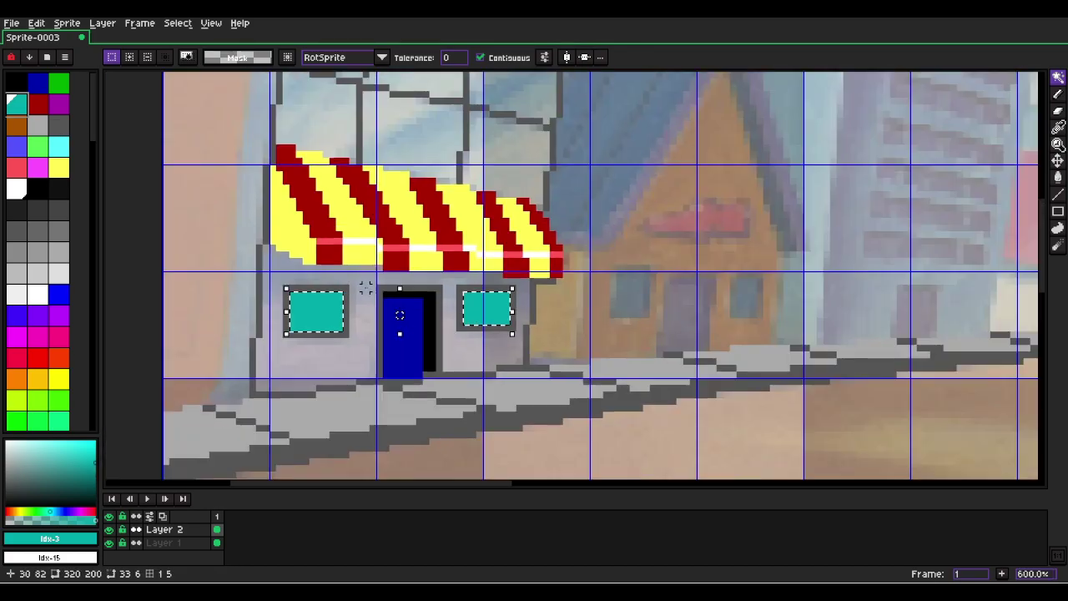
Select all the glass panes of the building above the awning and fill them with teal.
{"action": "left_click", "coordinate": [392, 227]}
{"action": "key", "text": "space"}
{"action": "left_click_drag", "start_coordinate": [430, 292], "coordinate": [417, 477]}
{"action": "left_click", "coordinate": [421, 334]}
{"action": "left_click", "coordinate": [514, 338], "text": "shift"}
{"action": "left_click", "coordinate": [408, 232], "text": "shift"}
{"action": "left_click", "coordinate": [499, 250], "text": "shift"}
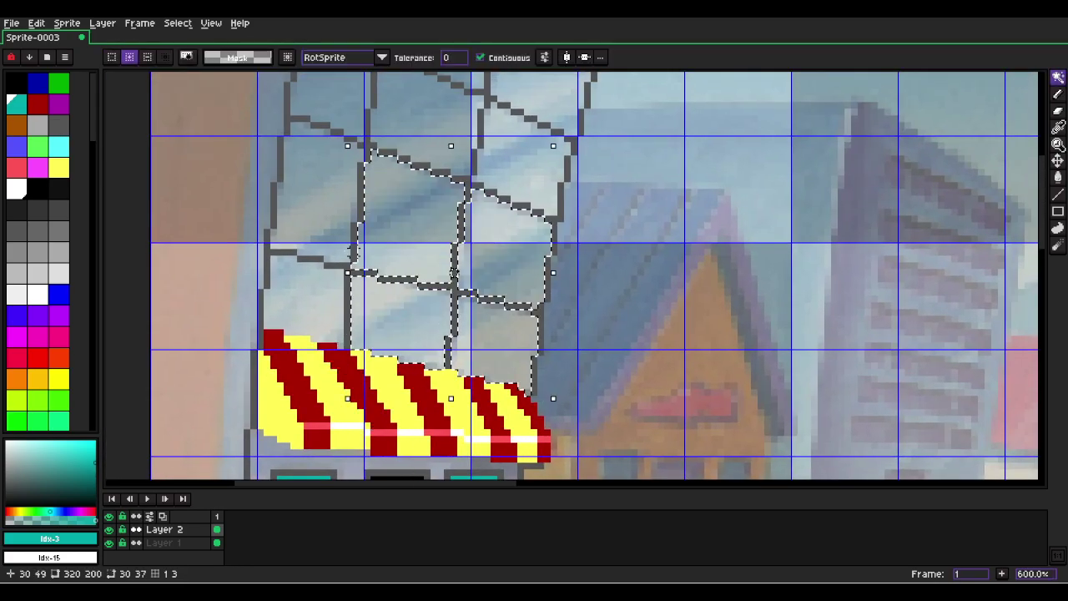
{"action": "key", "text": "space"}
{"action": "left_click_drag", "start_coordinate": [350, 178], "coordinate": [294, 349]}
{"action": "left_click", "coordinate": [291, 276], "text": "shift"}
{"action": "left_click", "coordinate": [350, 295], "text": "shift"}
{"action": "left_click", "coordinate": [475, 297], "text": "shift"}
{"action": "left_click", "coordinate": [383, 200], "text": "shift"}
{"action": "left_click", "coordinate": [274, 172], "text": "shift"}
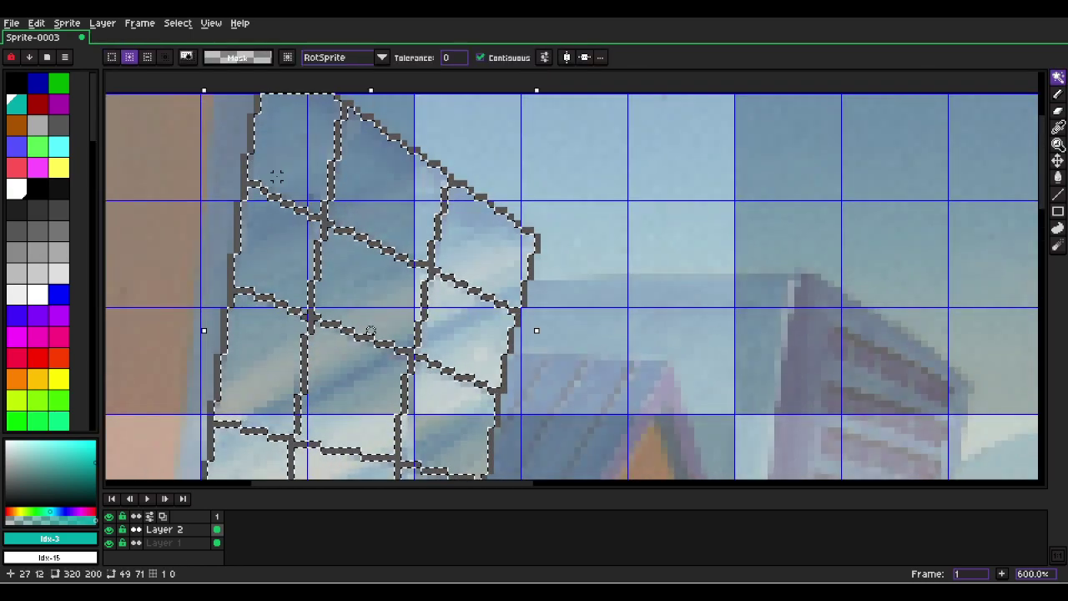
{"action": "key", "text": "f"}
Paint diagonal cyan reflection bands across the selected glass panes using straight lines with an 8px round brush.
{"action": "left_click", "coordinate": [59, 146]}
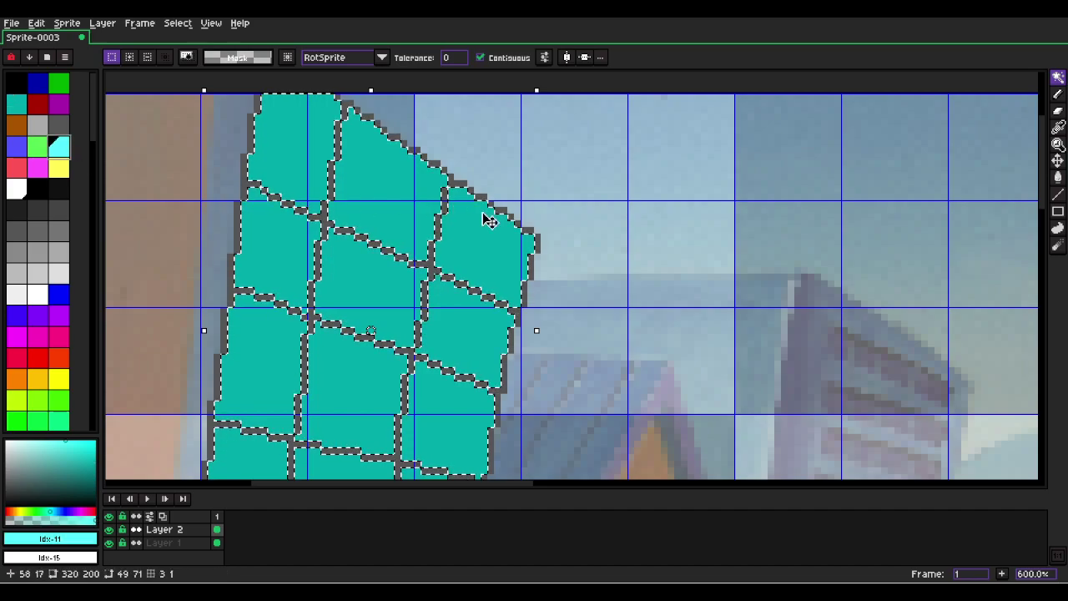
{"action": "key", "text": "l"}
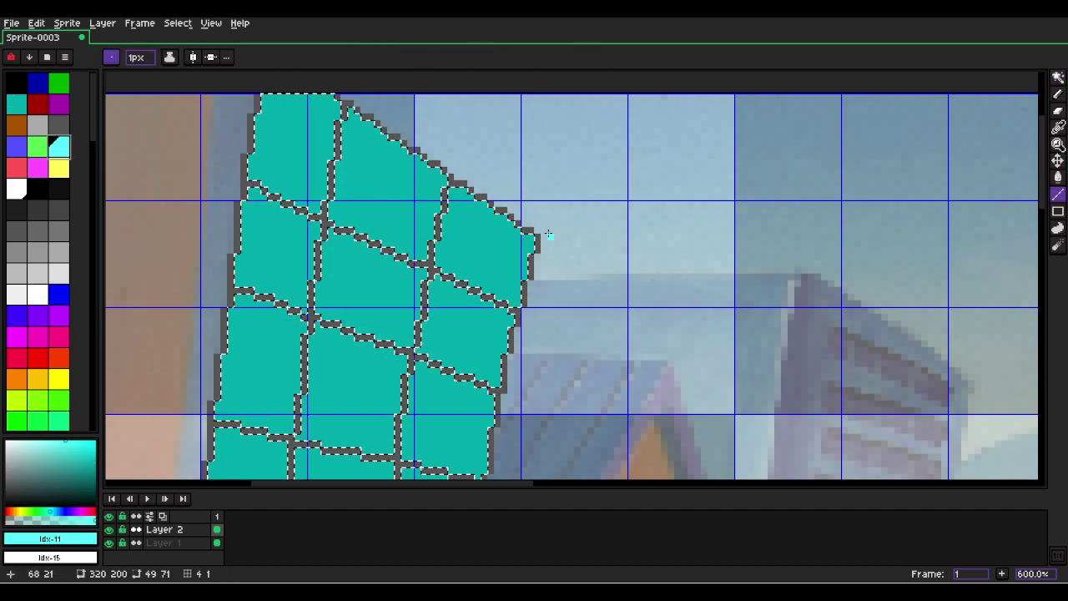
{"action": "left_click", "coordinate": [111, 57]}
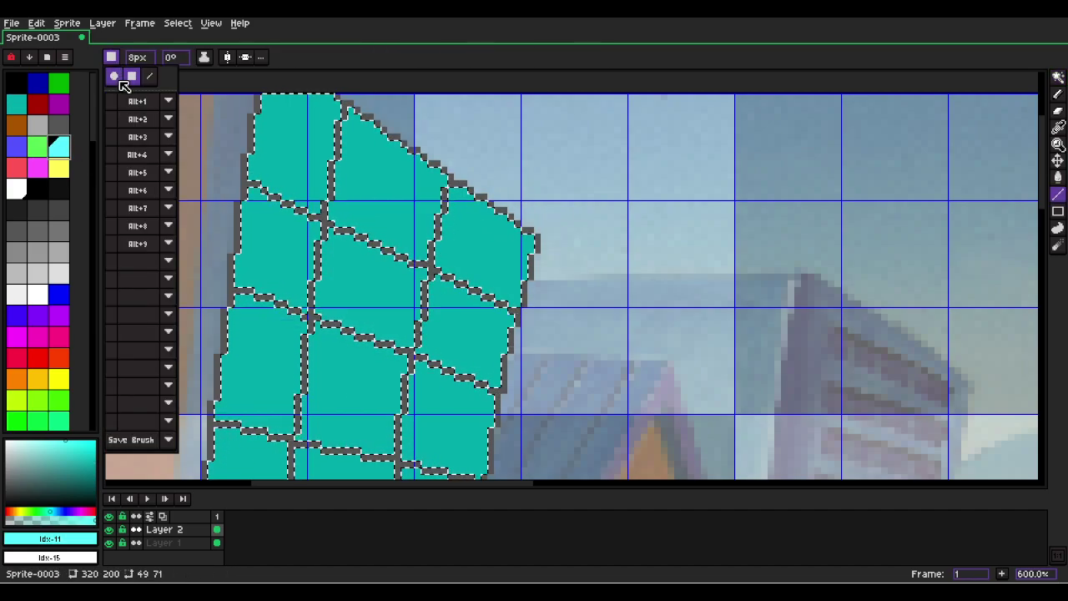
{"action": "left_click", "coordinate": [115, 76]}
{"action": "left_click_drag", "start_coordinate": [658, 177], "coordinate": [143, 410]}
{"action": "key", "text": "ctrl+z"}
{"action": "left_click_drag", "start_coordinate": [577, 137], "coordinate": [471, 201]}
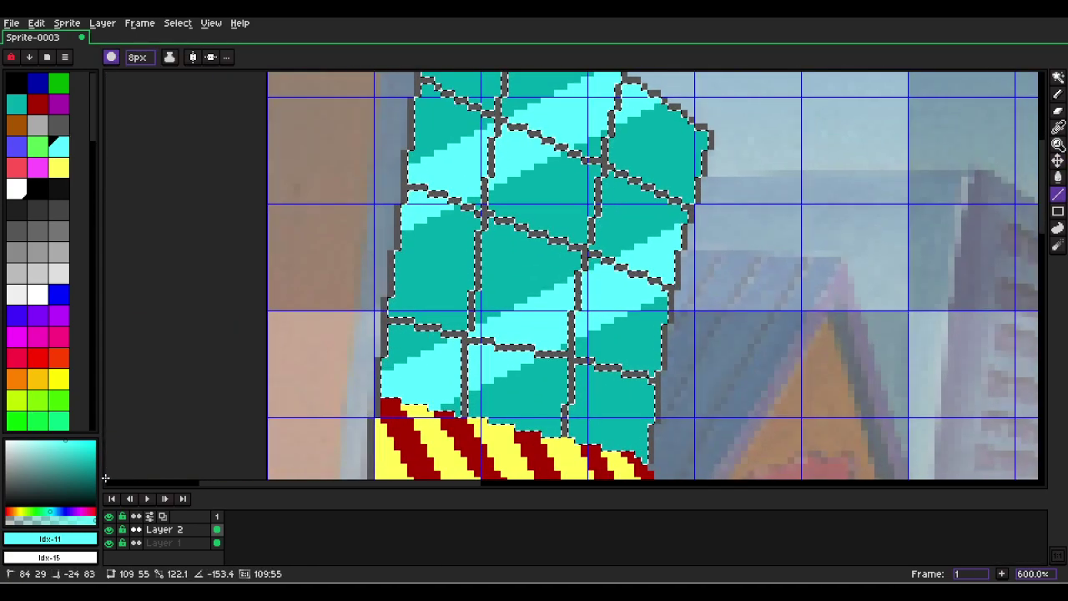
{"action": "left_click_drag", "start_coordinate": [105, 479], "coordinate": [105, 478]}
{"action": "key", "text": "ctrl+z"}
{"action": "left_click_drag", "start_coordinate": [723, 132], "coordinate": [310, 376]}
{"action": "left_click_drag", "start_coordinate": [775, 264], "coordinate": [148, 464]}
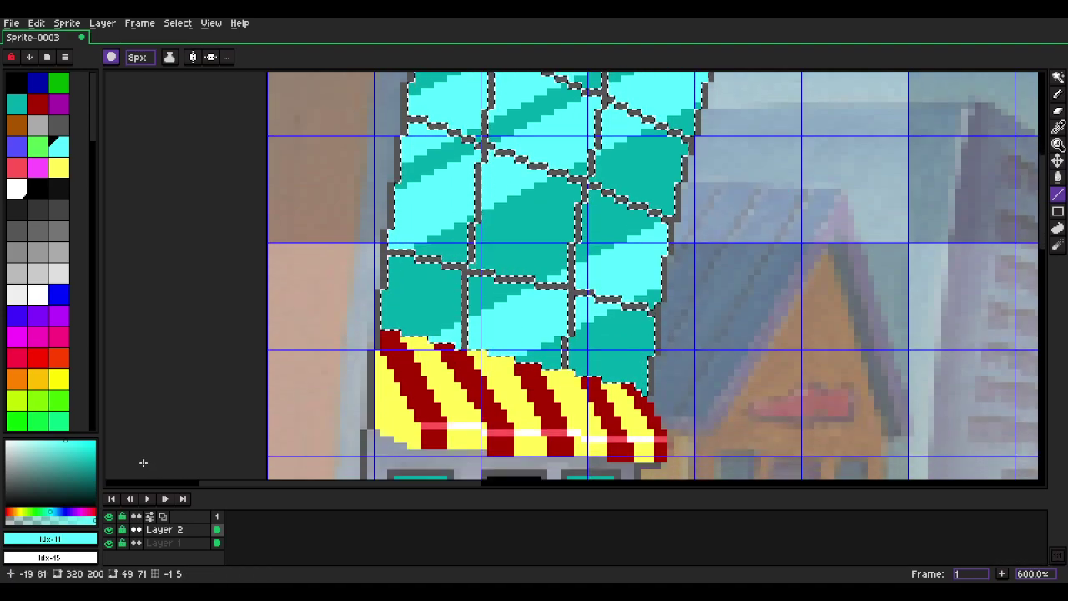
Add white 4px diagonal highlights along the two upper cyan bands and thin 1px white streaks along the lower band.
{"action": "left_click", "coordinate": [14, 191]}
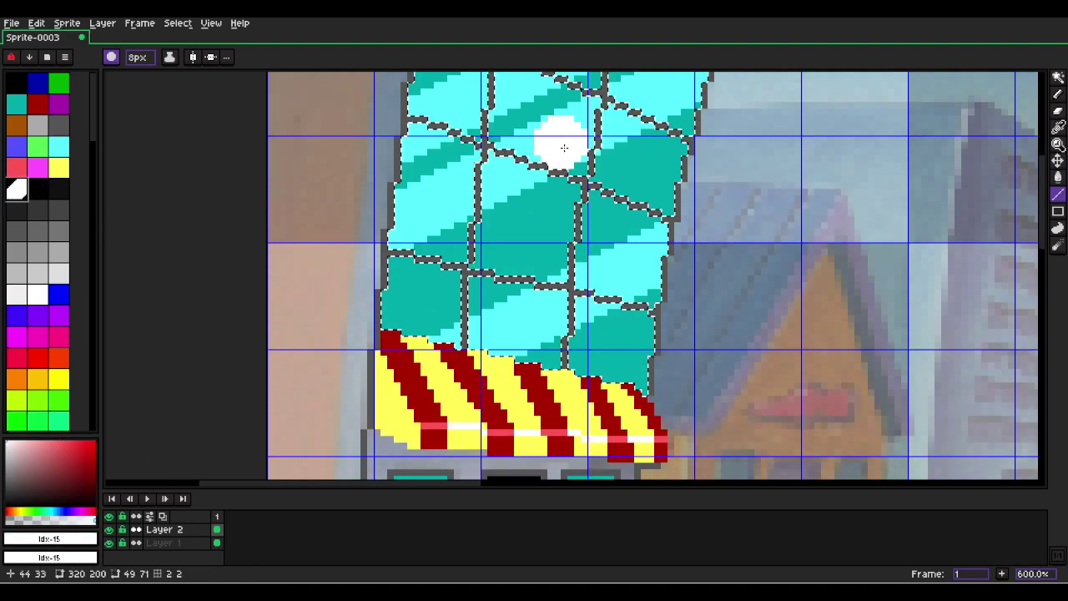
{"action": "scroll", "coordinate": [564, 147], "scroll_direction": "down", "scroll_amount": 1}
{"action": "left_click_drag", "start_coordinate": [564, 148], "coordinate": [520, 223]}
{"action": "left_click_drag", "start_coordinate": [637, 155], "coordinate": [294, 294]}
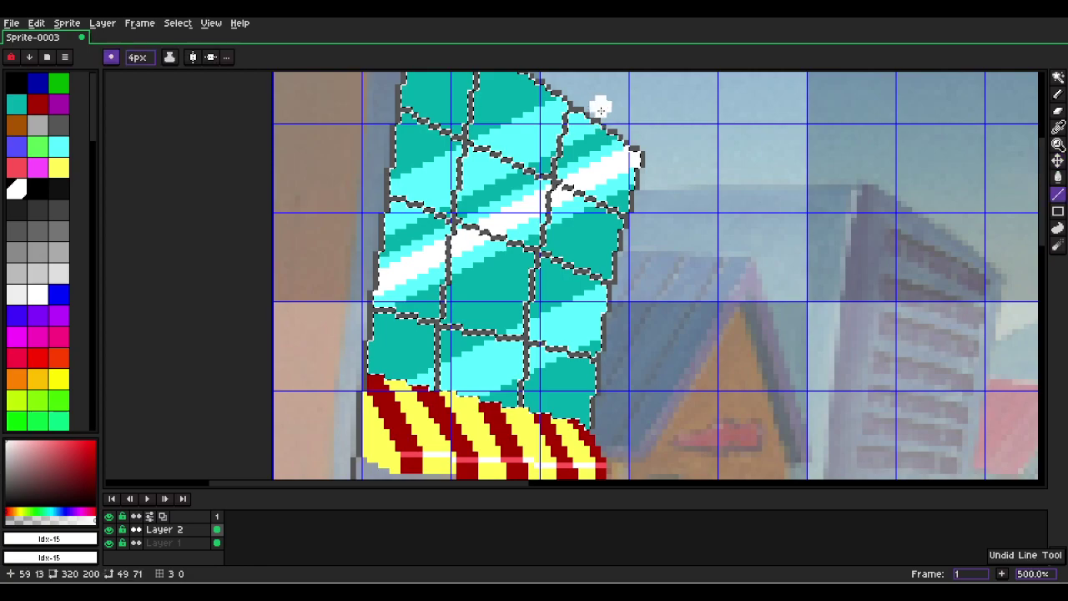
{"action": "left_click_drag", "start_coordinate": [603, 107], "coordinate": [301, 243]}
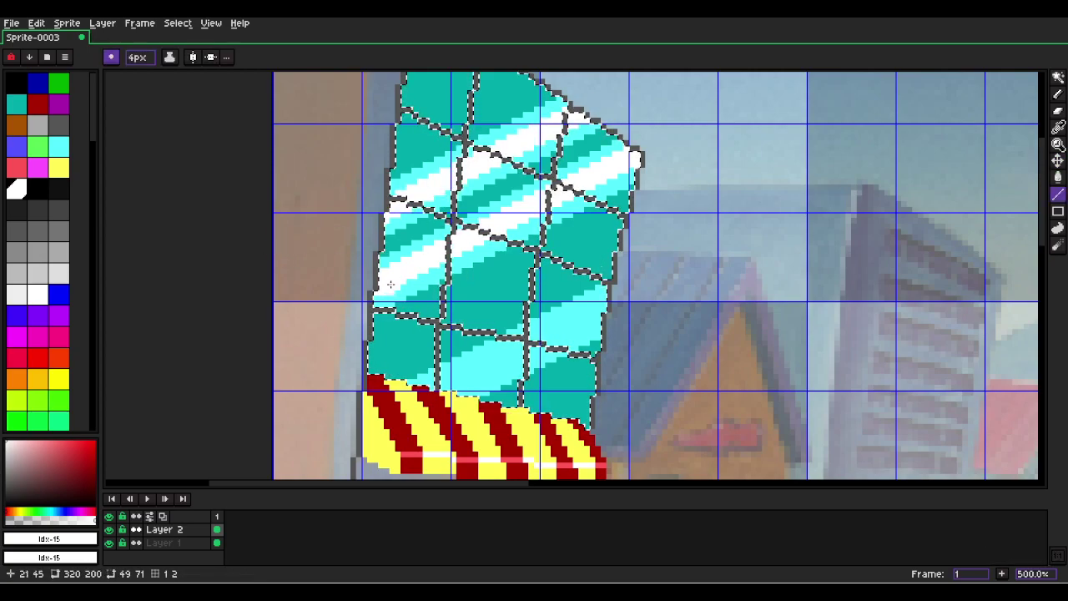
{"action": "scroll", "coordinate": [617, 303], "scroll_direction": "up", "scroll_amount": 1}
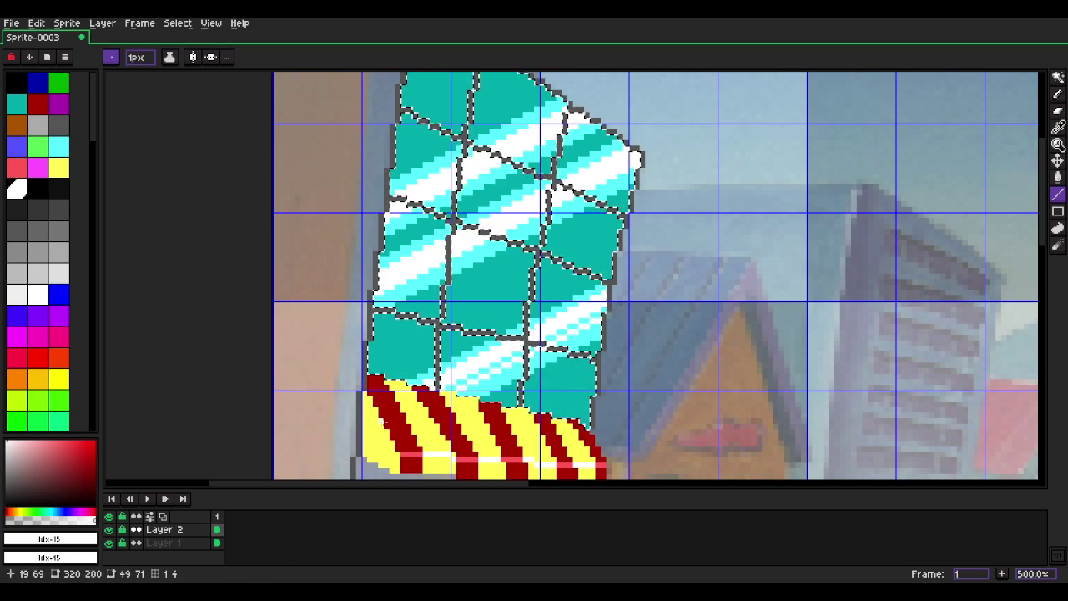
Try a 1px white diagonal line beside the middle white highlight on the glass.
{"action": "left_click", "coordinate": [649, 165]}
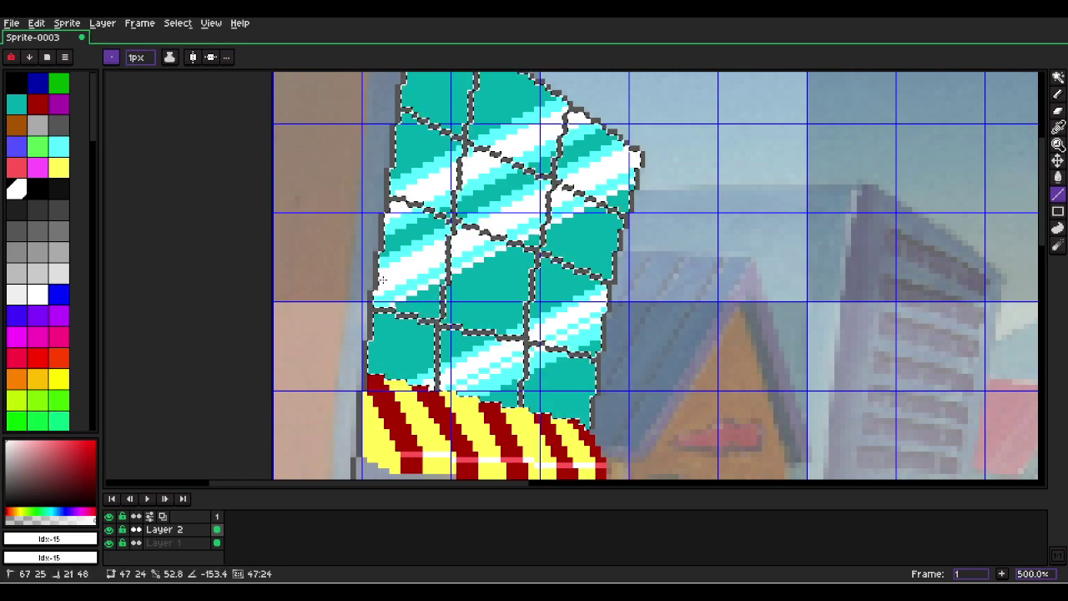
{"action": "key", "text": "m"}
{"action": "key", "text": "ctrl+z"}
{"action": "key", "text": "l"}
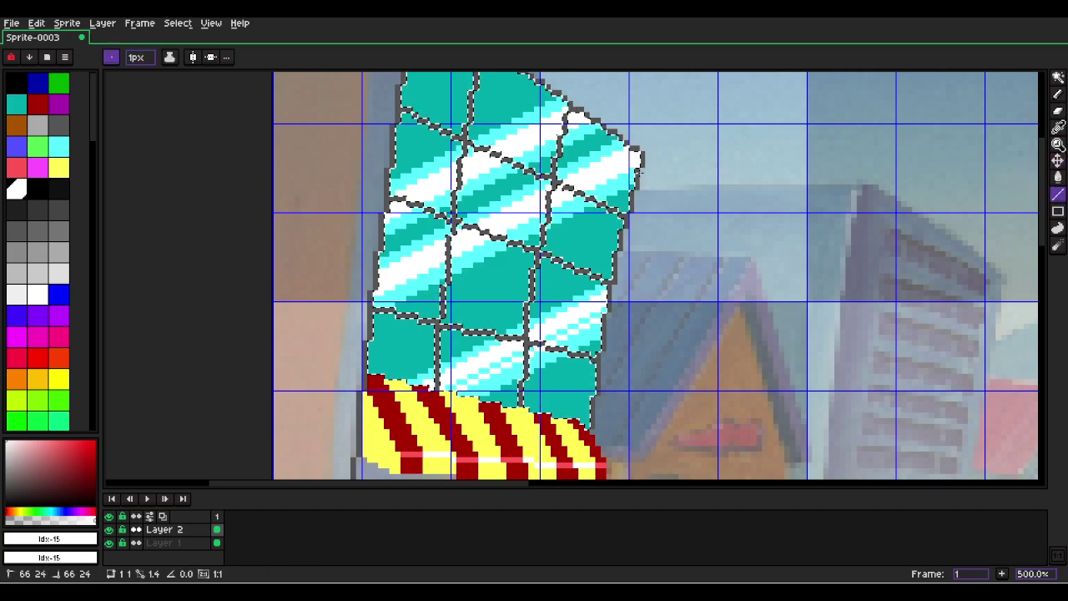
{"action": "scroll", "coordinate": [667, 155], "scroll_direction": "down", "scroll_amount": 3}
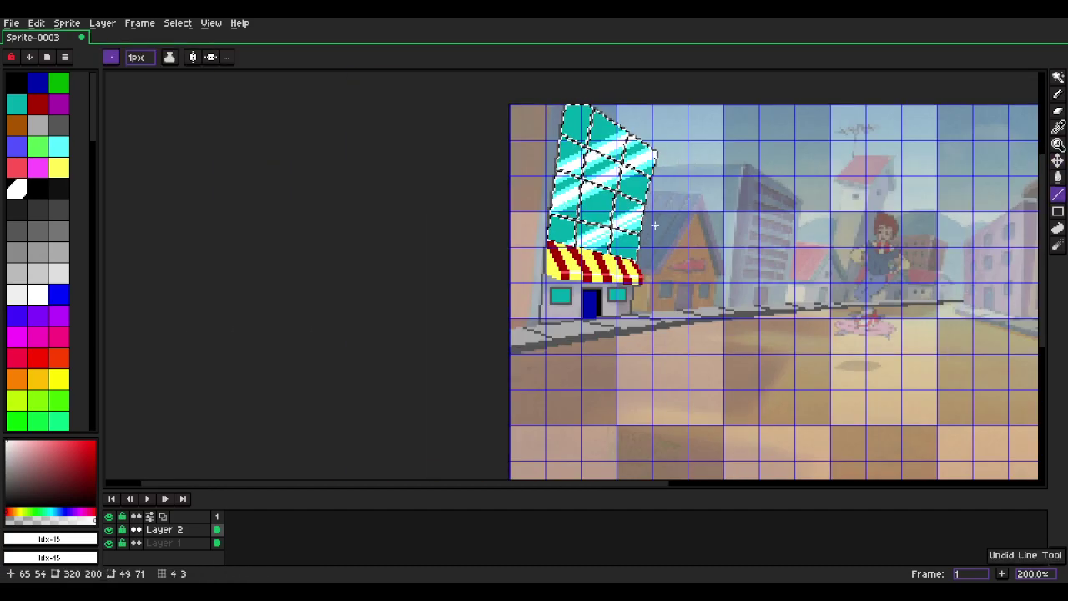
Add cyan diagonal bands across the remaining teal of the lower glass panes with 7px and 5px round line brushes.
{"action": "scroll", "coordinate": [654, 226], "scroll_direction": "up", "scroll_amount": 3}
{"action": "left_click", "coordinate": [610, 246], "text": "alt"}
{"action": "key", "text": "b"}
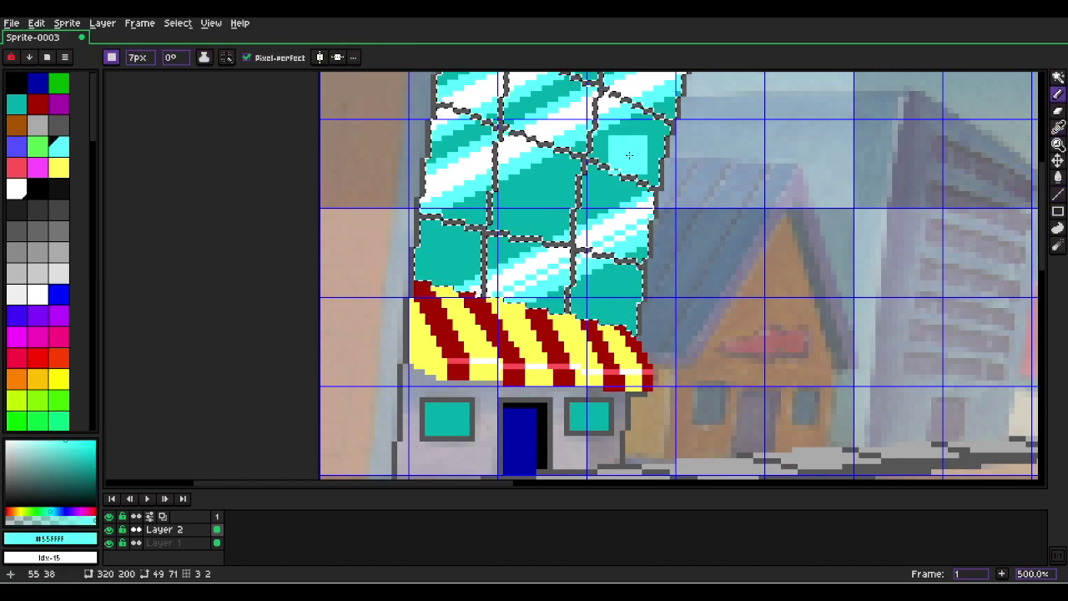
{"action": "key", "text": "l"}
{"action": "left_click_drag", "start_coordinate": [697, 137], "coordinate": [339, 311]}
{"action": "key", "text": "ctrl+z"}
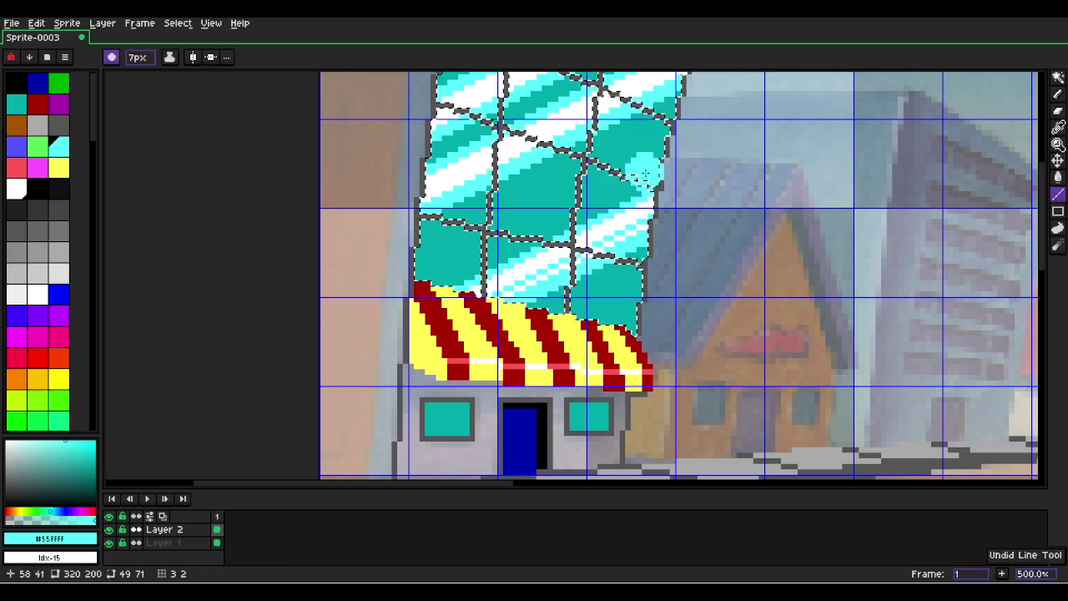
{"action": "key", "text": "v"}
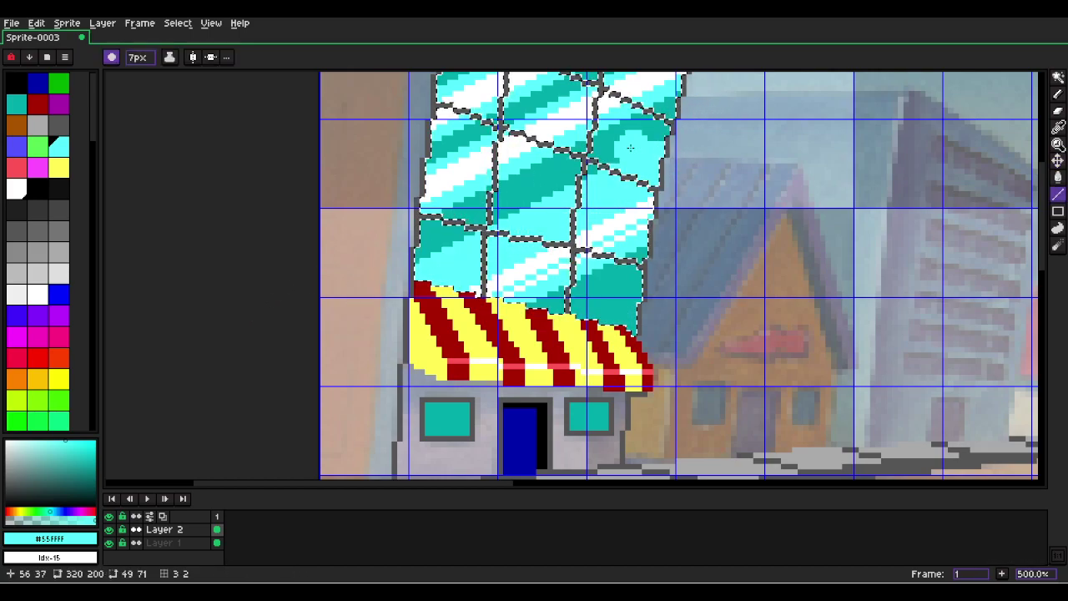
{"action": "scroll", "coordinate": [706, 147], "scroll_direction": "down", "scroll_amount": 2}
{"action": "key", "text": "l"}
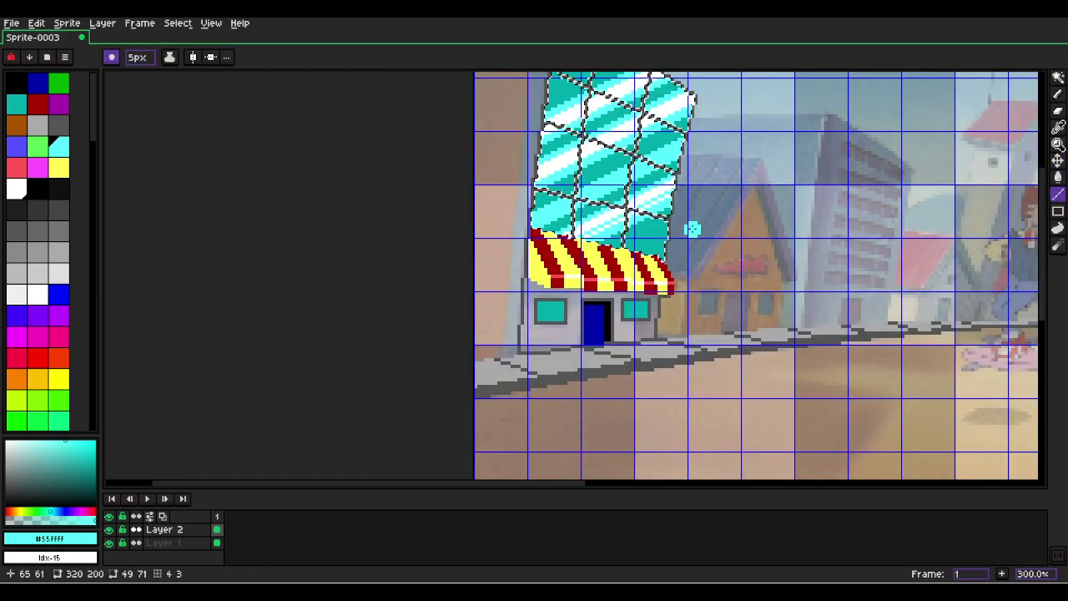
{"action": "left_click_drag", "start_coordinate": [722, 205], "coordinate": [686, 391]}
Add cyan diagonal streaks to the uppermost glass panes, reducing the line brush to 2px, and clear the selection.
{"action": "left_click_drag", "start_coordinate": [579, 200], "coordinate": [353, 305]}
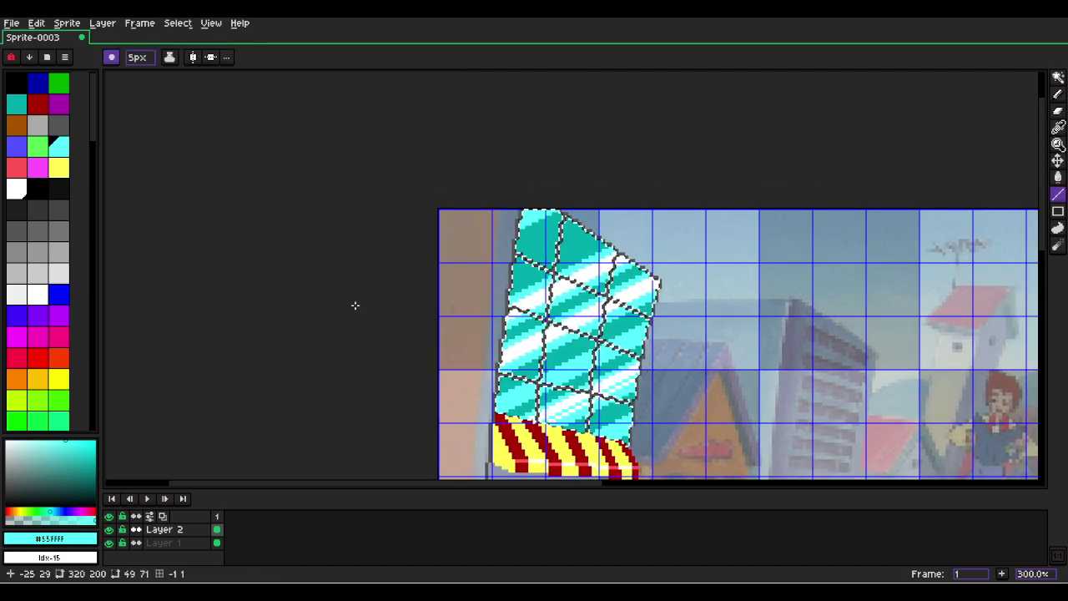
{"action": "left_click_drag", "start_coordinate": [627, 192], "coordinate": [298, 304]}
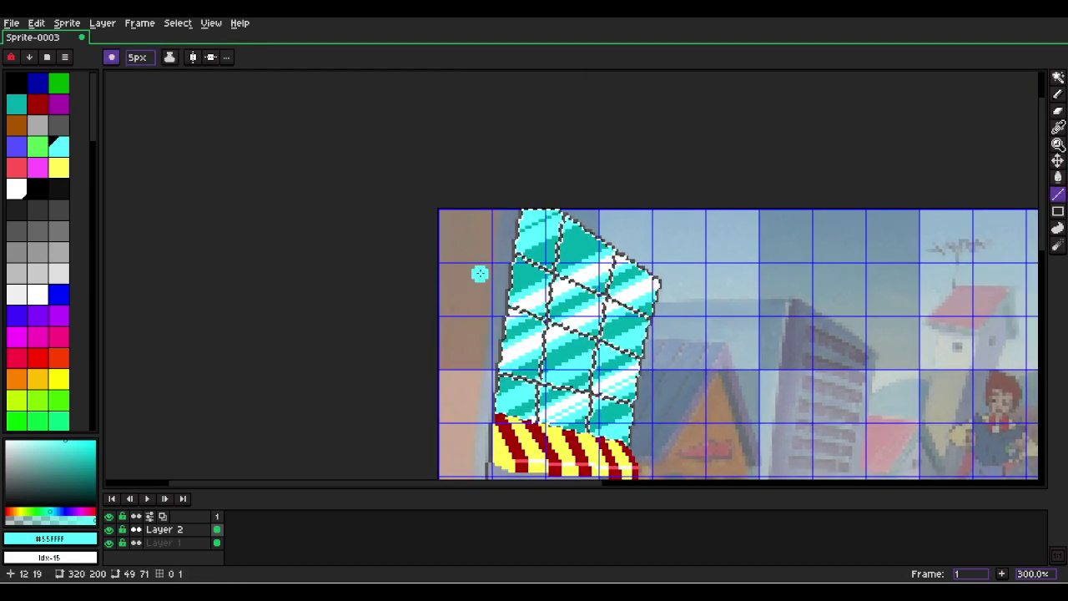
{"action": "key", "text": "minus"}
{"action": "key", "text": "minus"}
{"action": "key", "text": "minus"}
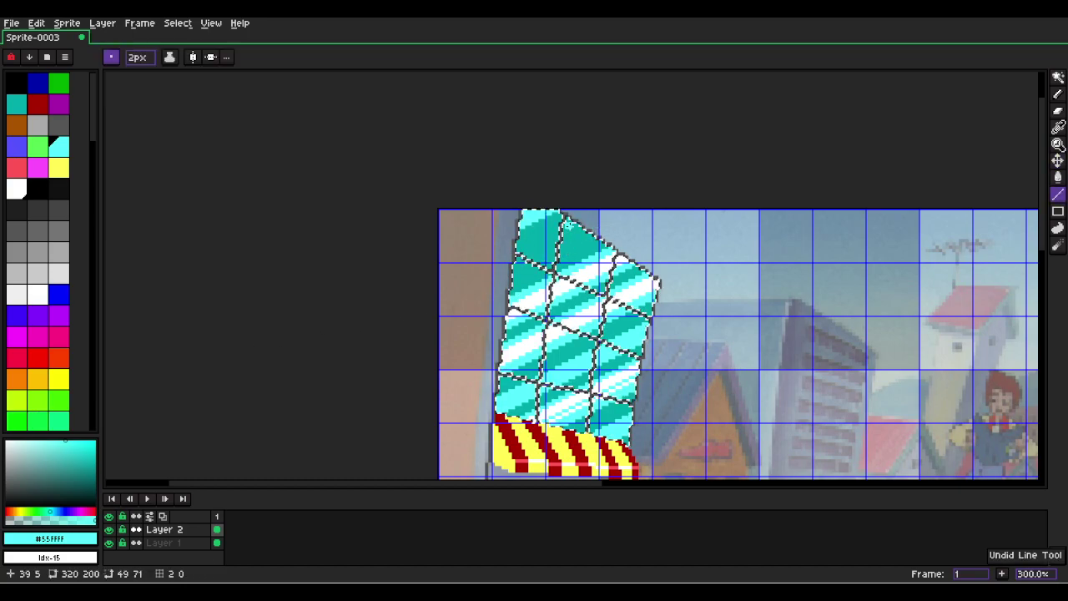
{"action": "scroll", "coordinate": [704, 375], "scroll_direction": "up", "scroll_amount": 3}
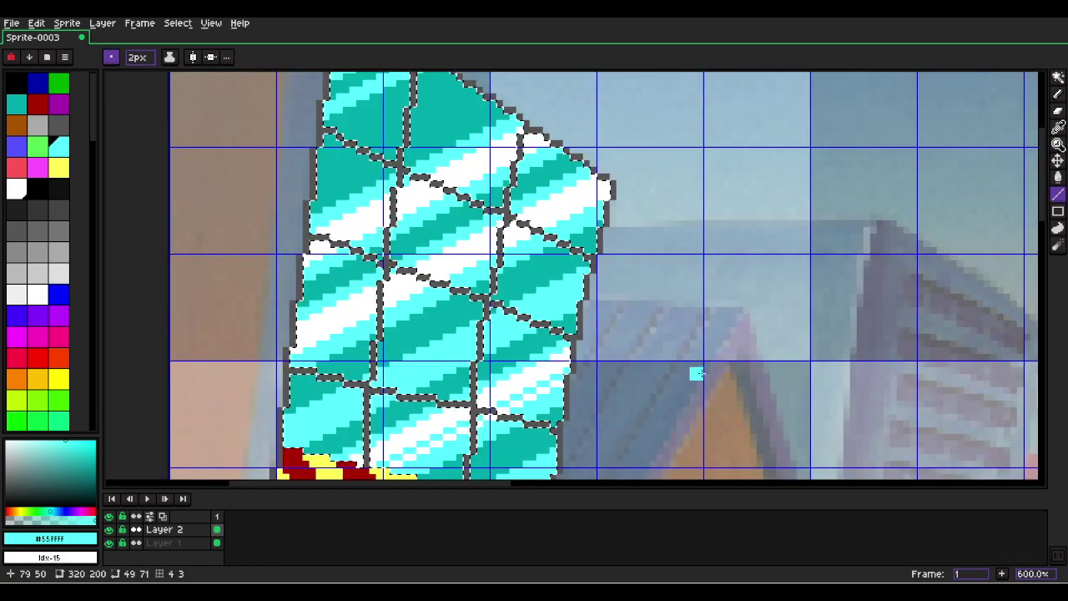
{"action": "scroll", "coordinate": [603, 337], "scroll_direction": "up", "scroll_amount": 1}
{"action": "key", "text": "ctrl+d"}
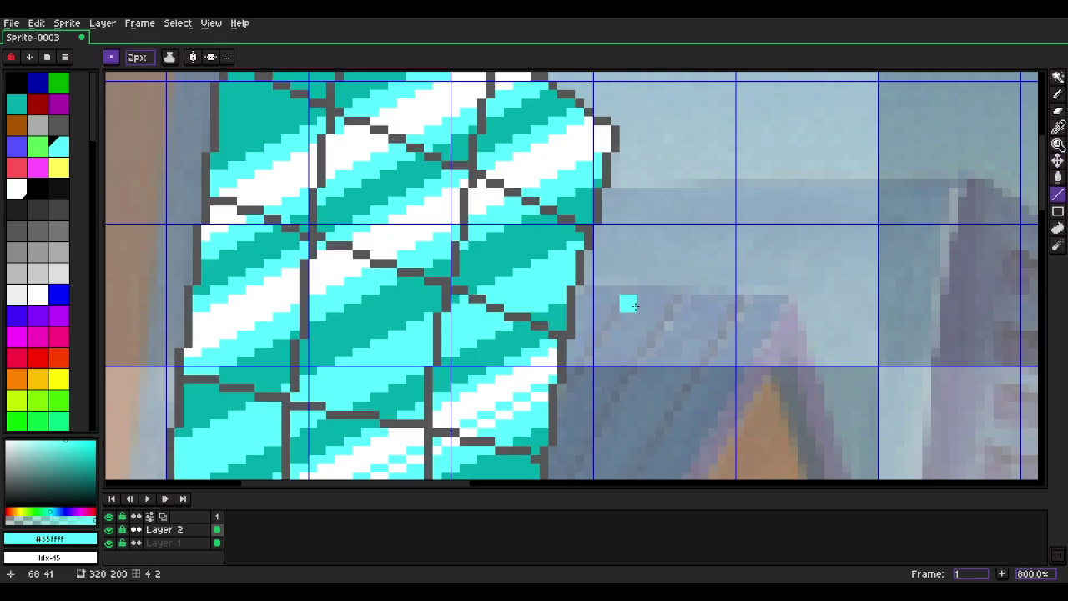
Outline the neighbouring house's roof with light grey 1px lines along its ridge, slanted gable edge and lower edge.
{"action": "key", "text": "i"}
{"action": "left_click", "coordinate": [567, 338]}
{"action": "left_click", "coordinate": [571, 334]}
{"action": "key", "text": "l"}
{"action": "key", "text": "minus"}
{"action": "left_click", "coordinate": [38, 125]}
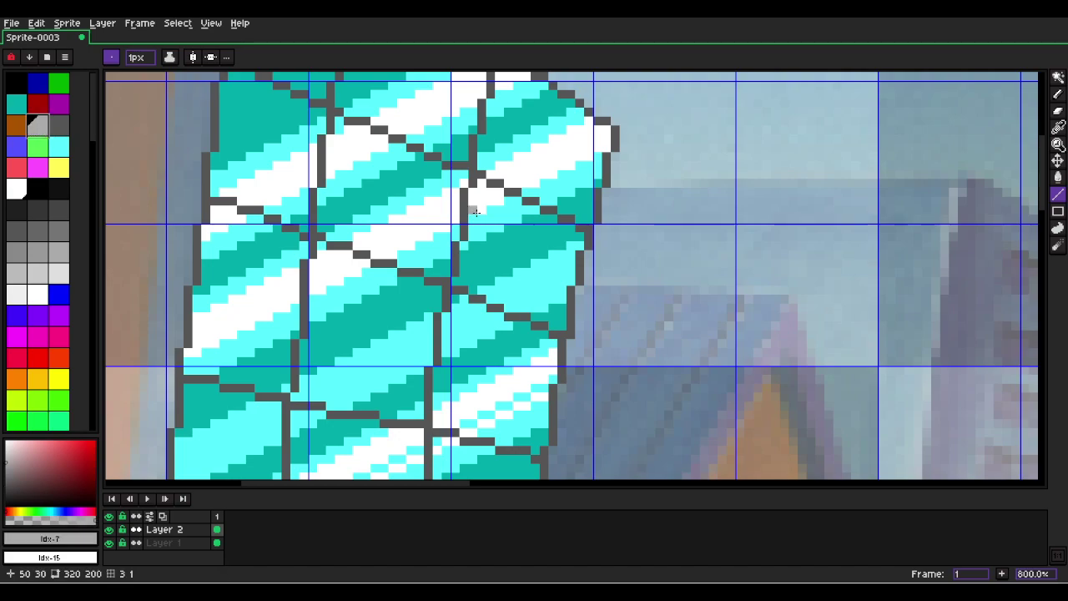
{"action": "mouse_move", "coordinate": [783, 292]}
{"action": "left_mouse_down"}
{"action": "mouse_move", "coordinate": [579, 290]}
{"action": "mouse_move", "coordinate": [590, 279]}
{"action": "left_mouse_up"}
{"action": "left_click_drag", "start_coordinate": [723, 331], "coordinate": [315, 427]}
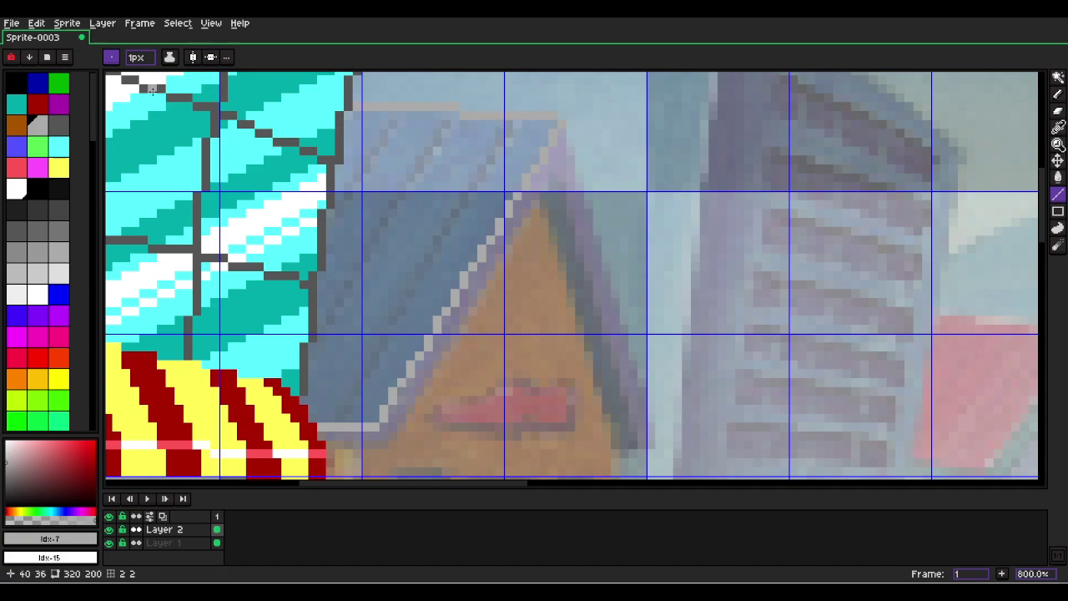
Draw two parallel black 1px diagonal seams across the roof, following the reference.
{"action": "left_click", "coordinate": [428, 123], "text": "alt"}
{"action": "left_click_drag", "start_coordinate": [507, 124], "coordinate": [344, 410]}
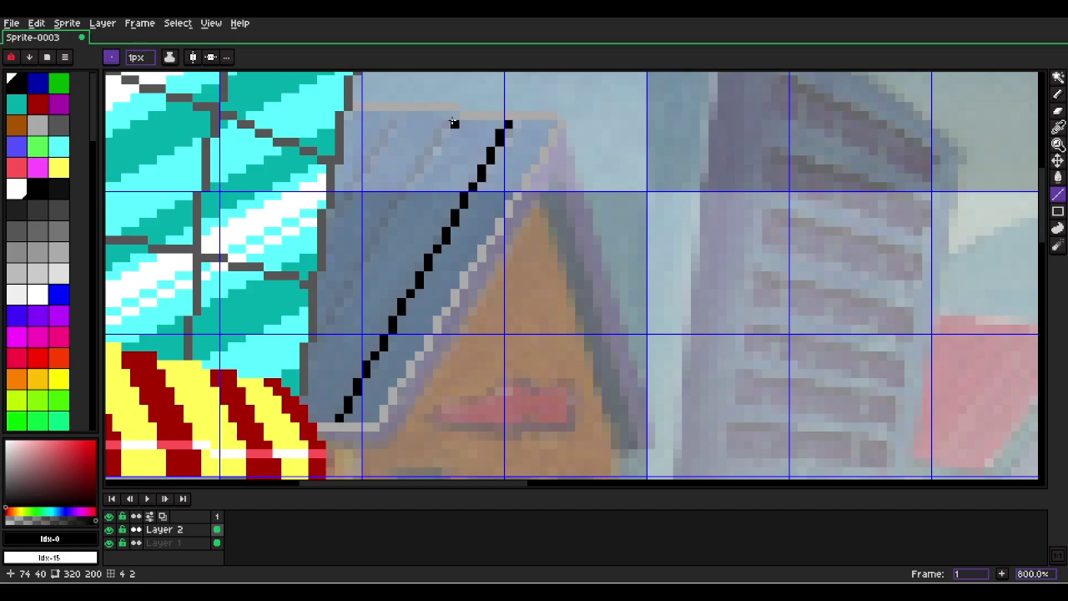
{"action": "mouse_move", "coordinate": [454, 115]}
{"action": "left_mouse_down"}
{"action": "mouse_move", "coordinate": [316, 359]}
{"action": "mouse_move", "coordinate": [312, 406]}
{"action": "mouse_move", "coordinate": [400, 192]}
{"action": "mouse_move", "coordinate": [319, 306]}
{"action": "mouse_move", "coordinate": [310, 346]}
{"action": "left_mouse_up"}
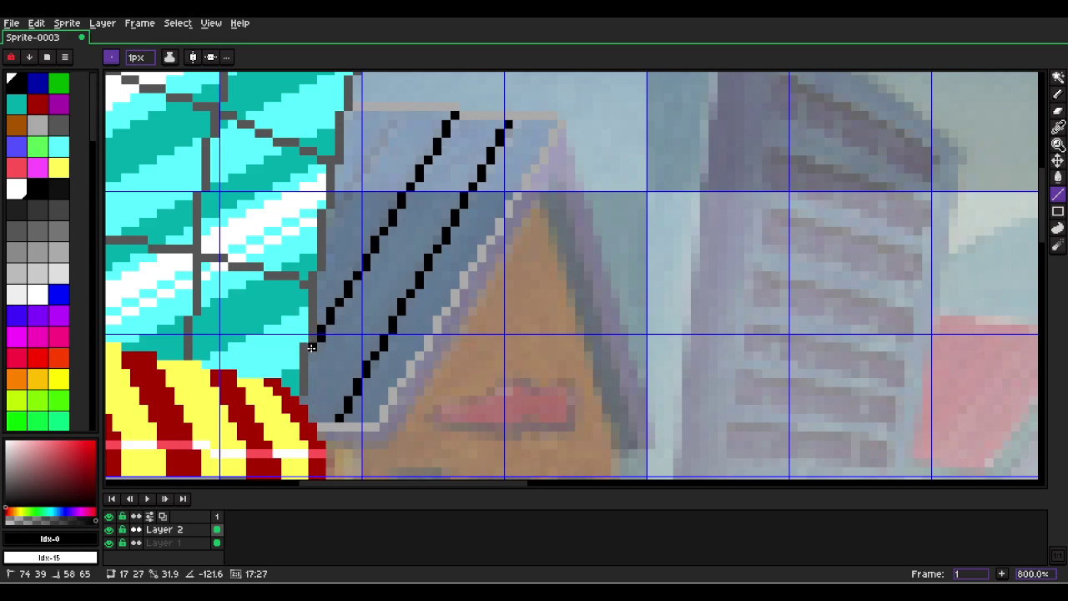
{"action": "left_click_drag", "start_coordinate": [310, 347], "coordinate": [310, 347]}
Try a third black diagonal seam beside the glass building and erase its pixel above the roof ridge.
{"action": "left_click_drag", "start_coordinate": [410, 114], "coordinate": [324, 230]}
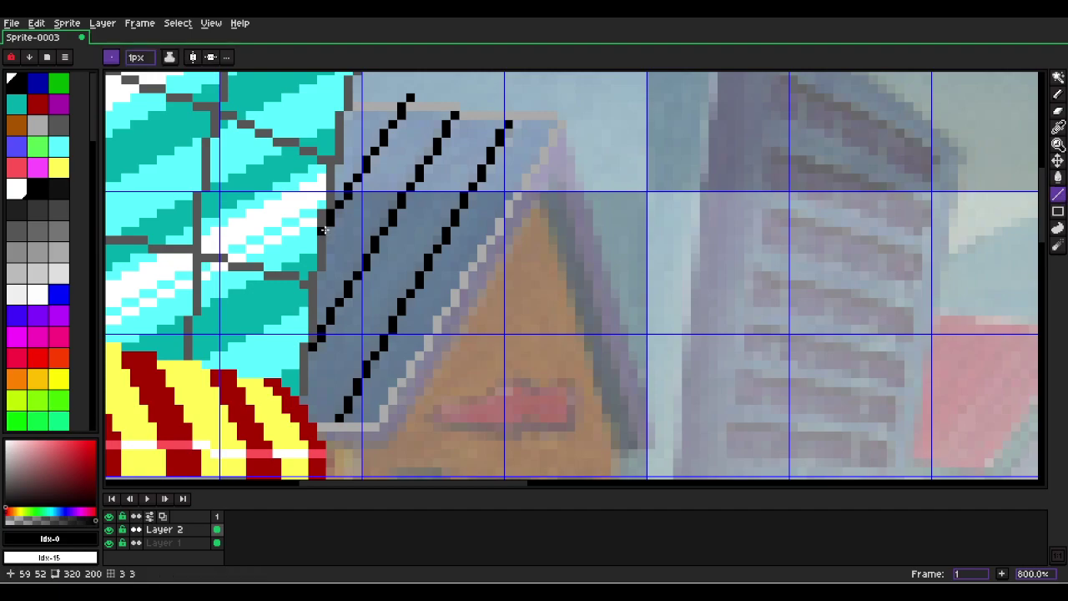
{"action": "key", "text": "e"}
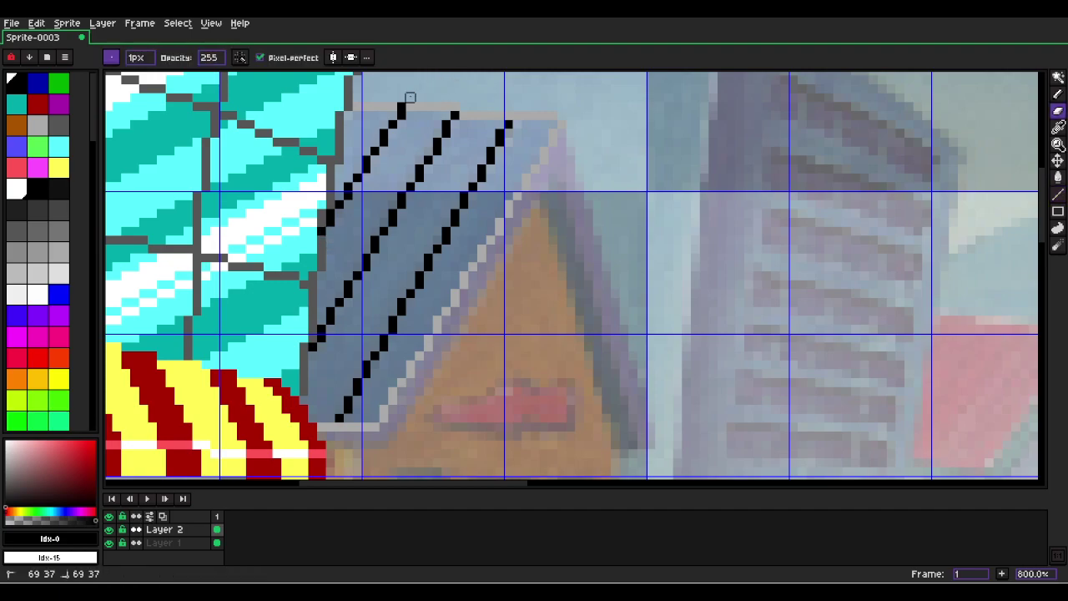
{"action": "key", "text": "ctrl+z"}
{"action": "key", "text": "ctrl+z"}
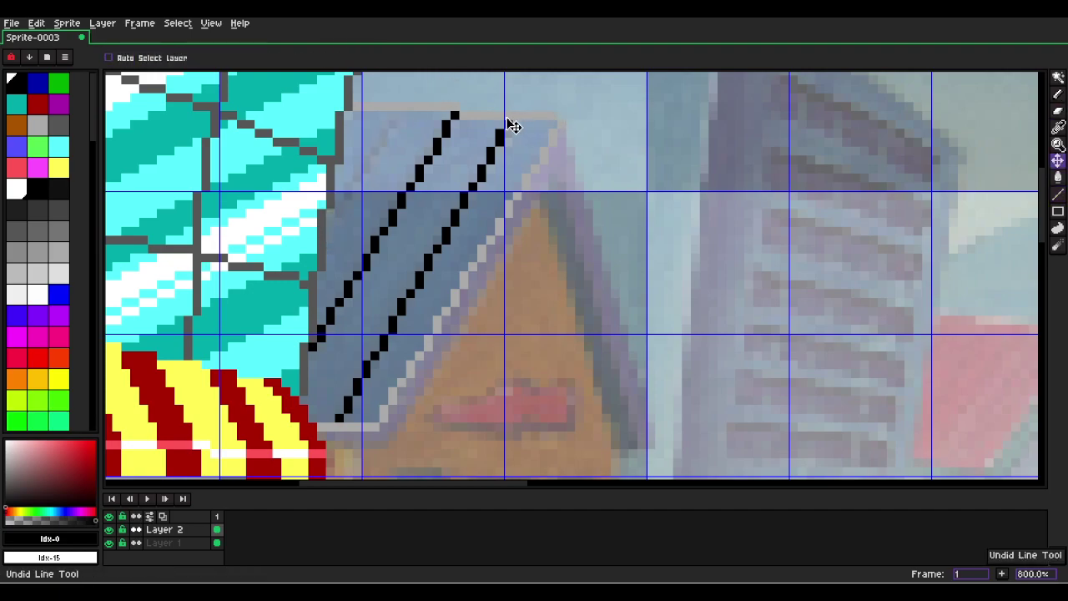
Draw a third black 1px seam from the roof ridge towards the glass building and erase its lowest pixels.
{"action": "key", "text": "l"}
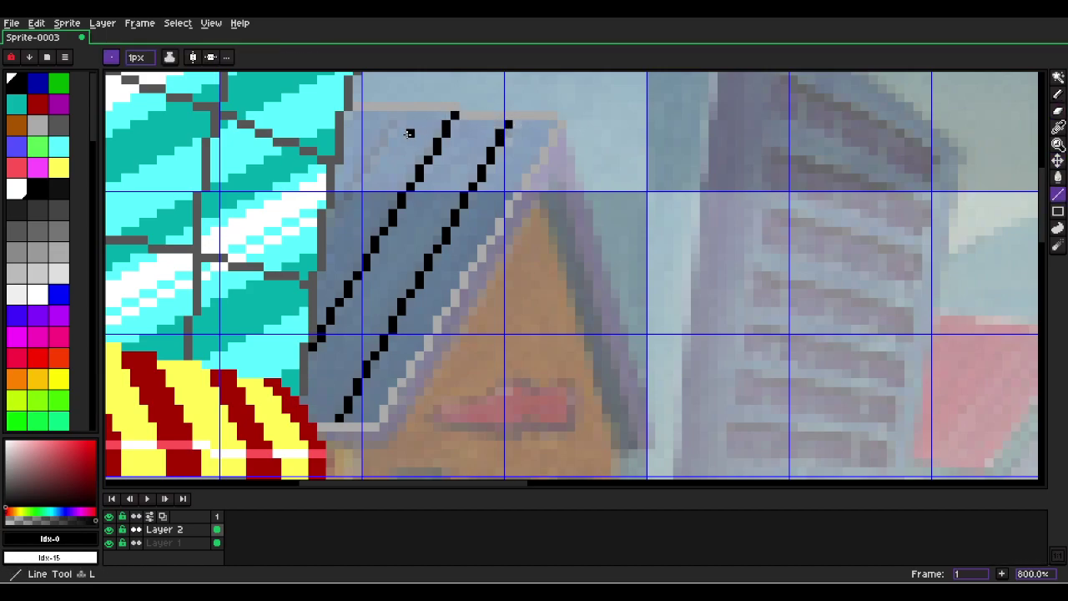
{"action": "left_click_drag", "start_coordinate": [393, 114], "coordinate": [323, 225]}
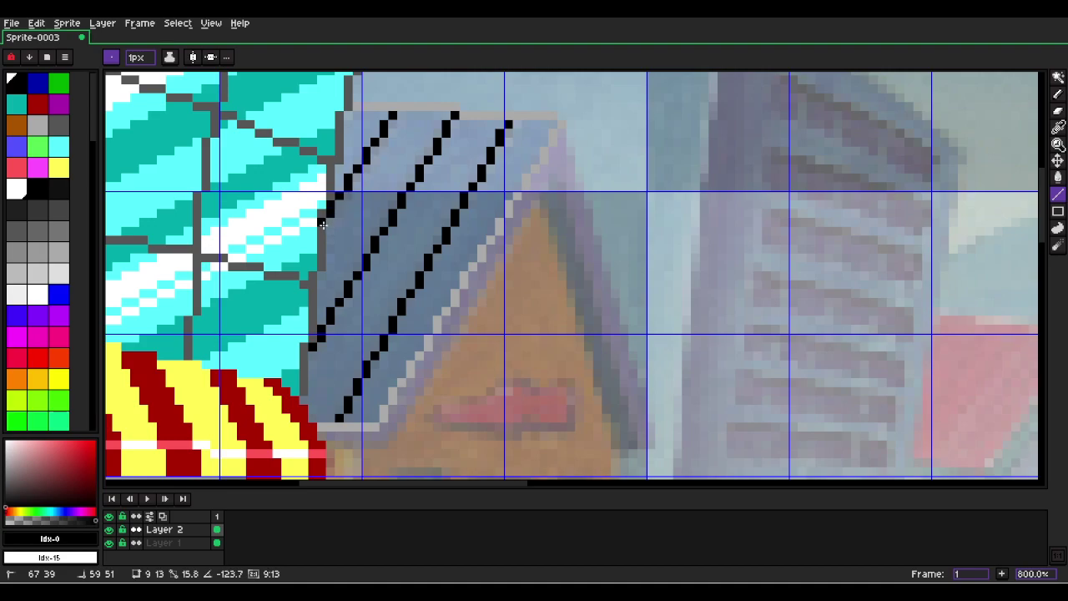
{"action": "left_click_drag", "start_coordinate": [323, 224], "coordinate": [322, 225]}
{"action": "left_click", "coordinate": [329, 197], "text": "alt"}
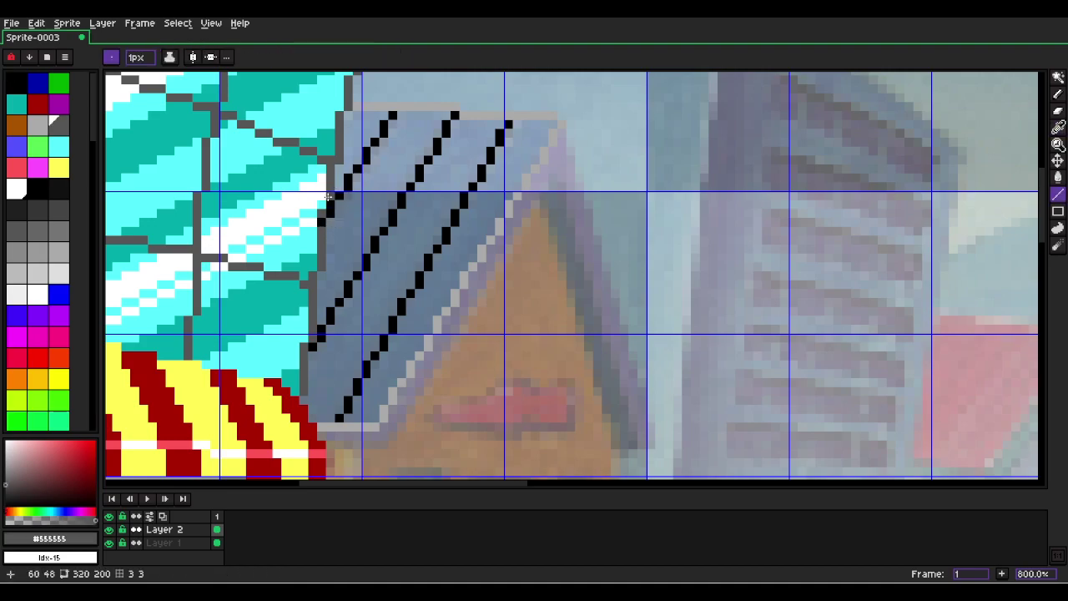
{"action": "key", "text": "ctrl+z"}
{"action": "key", "text": "ctrl+y"}
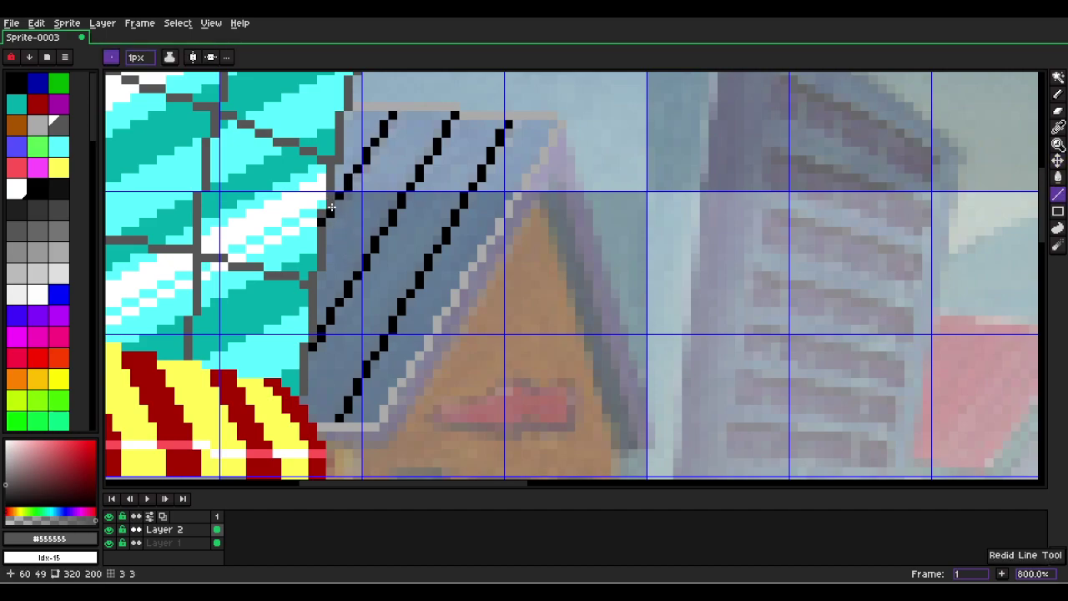
{"action": "key", "text": "e"}
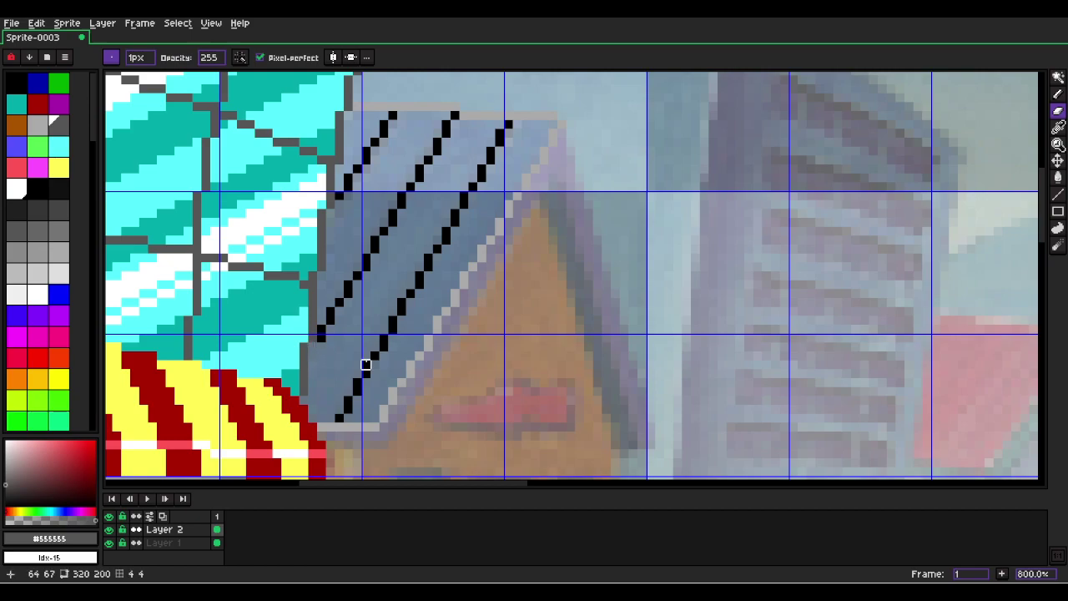
{"action": "key", "text": "ctrl+z"}
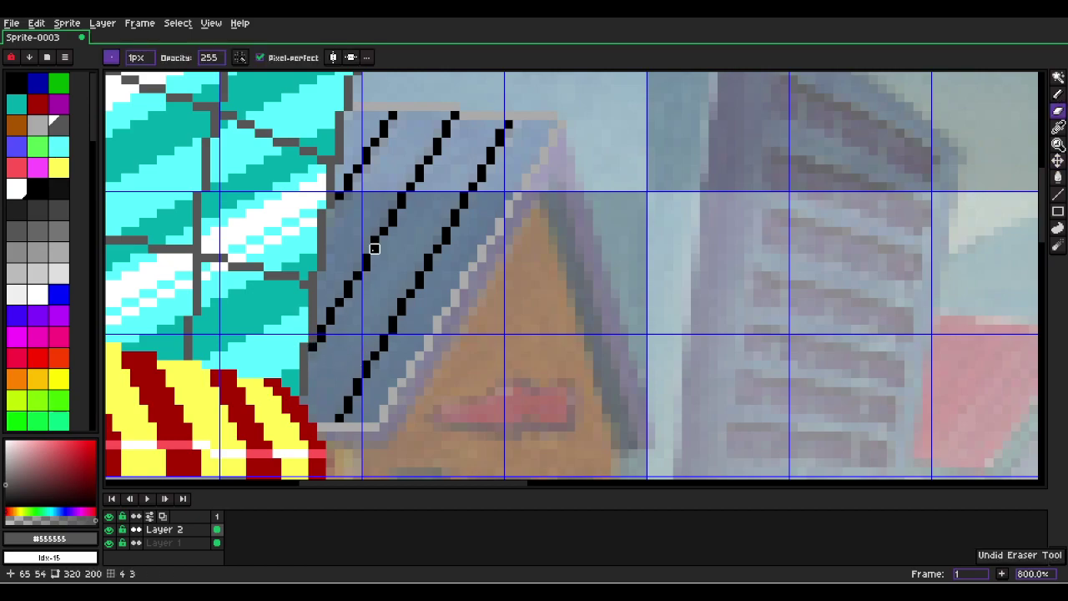
Select the roof strips between the seams, exclude their upper part, and fill the lower part with dark blue.
{"action": "scroll", "coordinate": [374, 248], "scroll_direction": "down", "scroll_amount": 4}
{"action": "scroll", "coordinate": [374, 248], "scroll_direction": "up", "scroll_amount": 2}
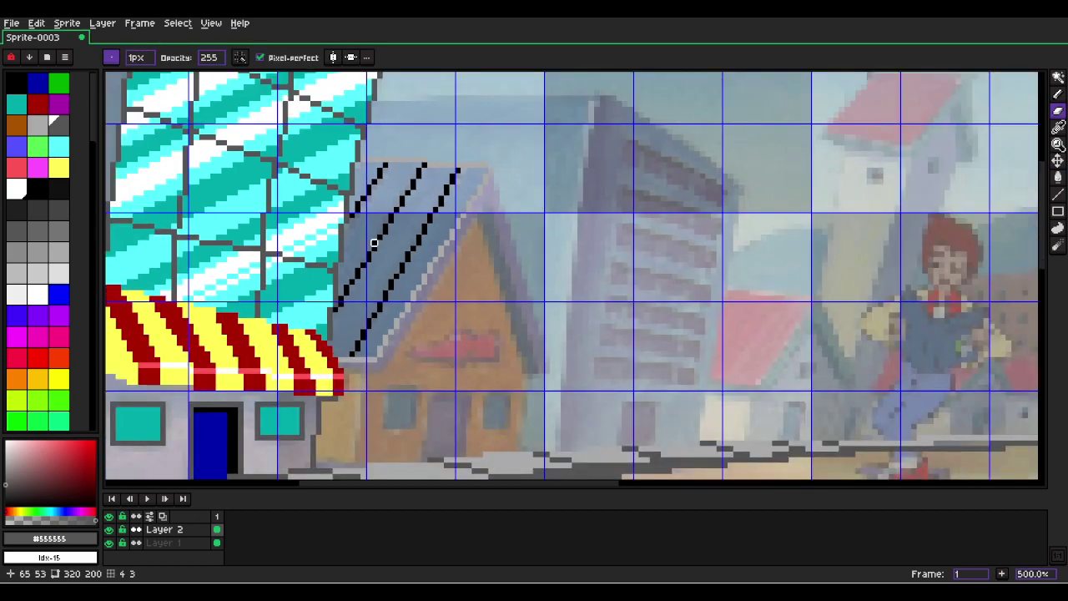
{"action": "scroll", "coordinate": [374, 242], "scroll_direction": "up", "scroll_amount": 2}
{"action": "key", "text": "w"}
{"action": "left_click", "coordinate": [384, 225]}
{"action": "left_click", "coordinate": [436, 192], "text": "shift"}
{"action": "left_click", "coordinate": [475, 226], "text": "shift"}
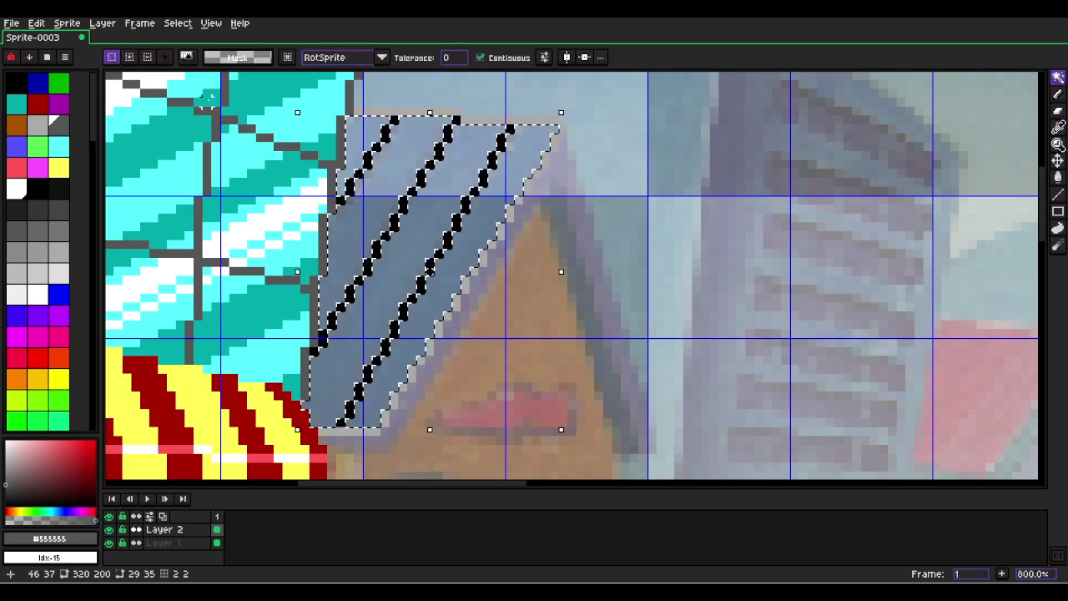
{"action": "left_click", "coordinate": [17, 148]}
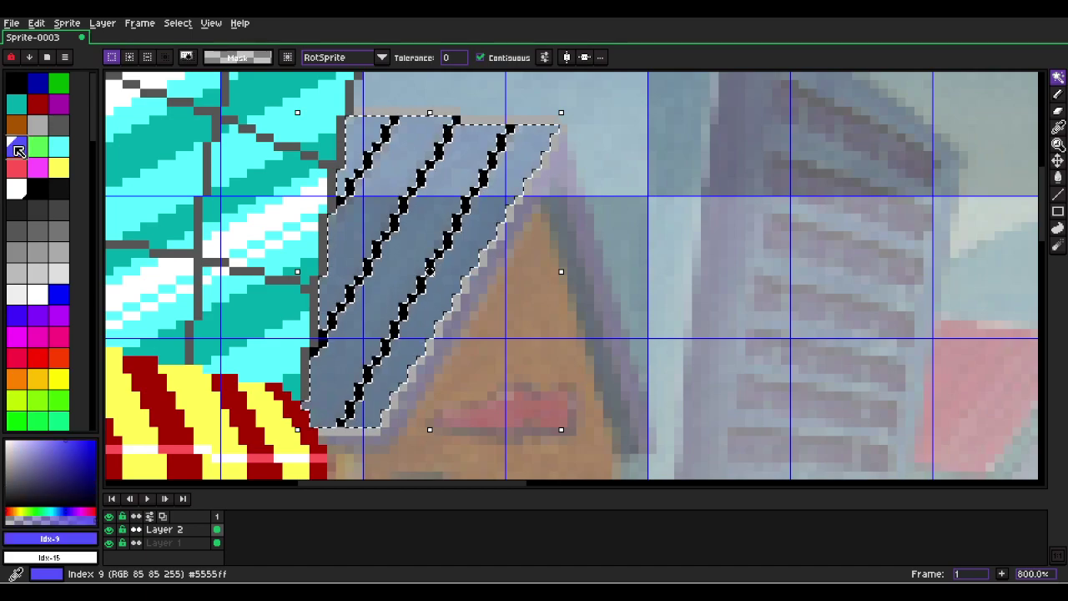
{"action": "key", "text": "m"}
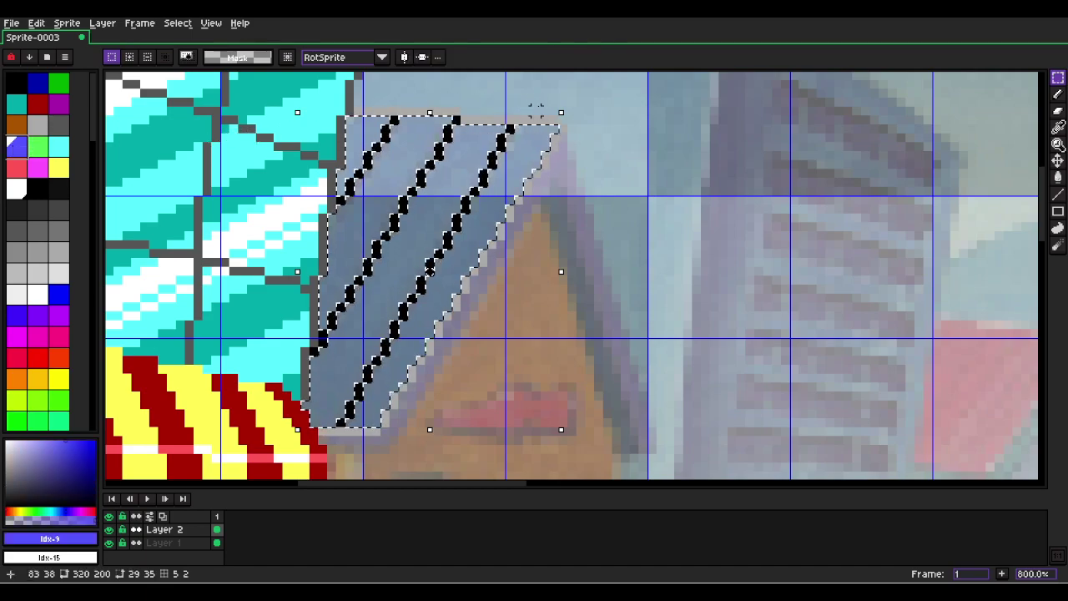
{"action": "left_click_drag", "start_coordinate": [617, 90], "coordinate": [240, 195]}
{"action": "key", "text": "f"}
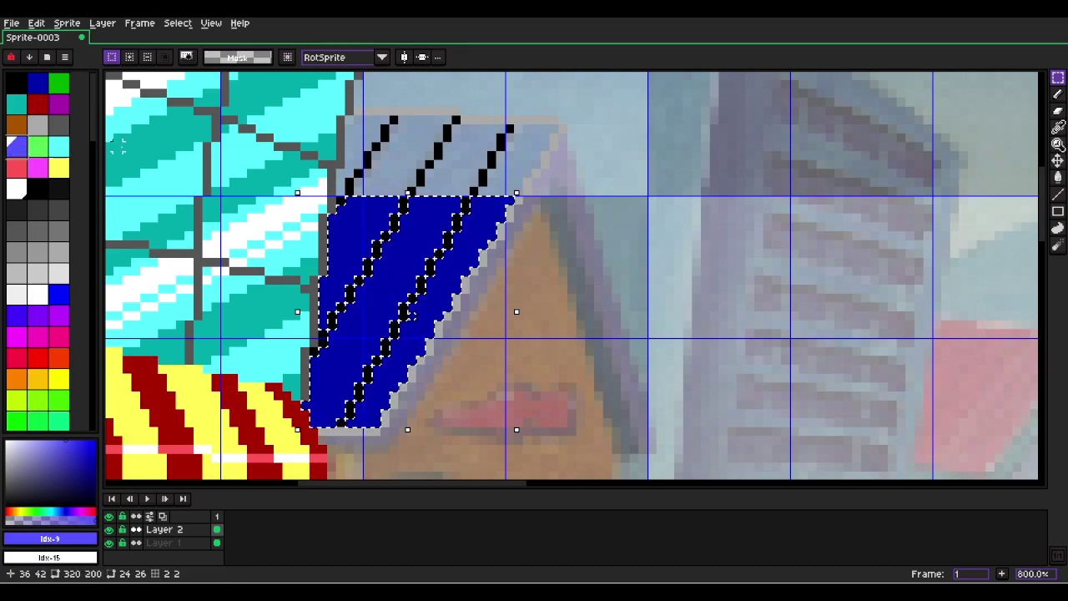
Select the unfilled upper parts of the roof strips and fill them with light blue #5555FF.
{"action": "key", "text": "w"}
{"action": "left_click", "coordinate": [512, 170]}
{"action": "left_click", "coordinate": [384, 163], "text": "shift"}
{"action": "key", "text": "f"}
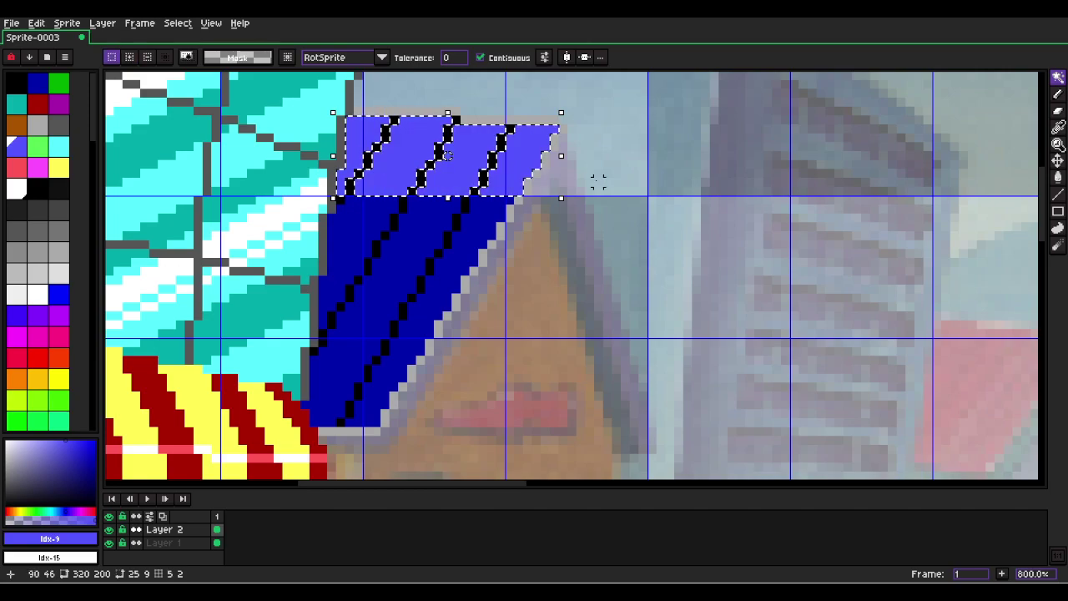
Draw a dark blue 1px line just under the roof's lower edge and try another along the gable slope.
{"action": "scroll", "coordinate": [571, 184], "scroll_direction": "up", "scroll_amount": 2}
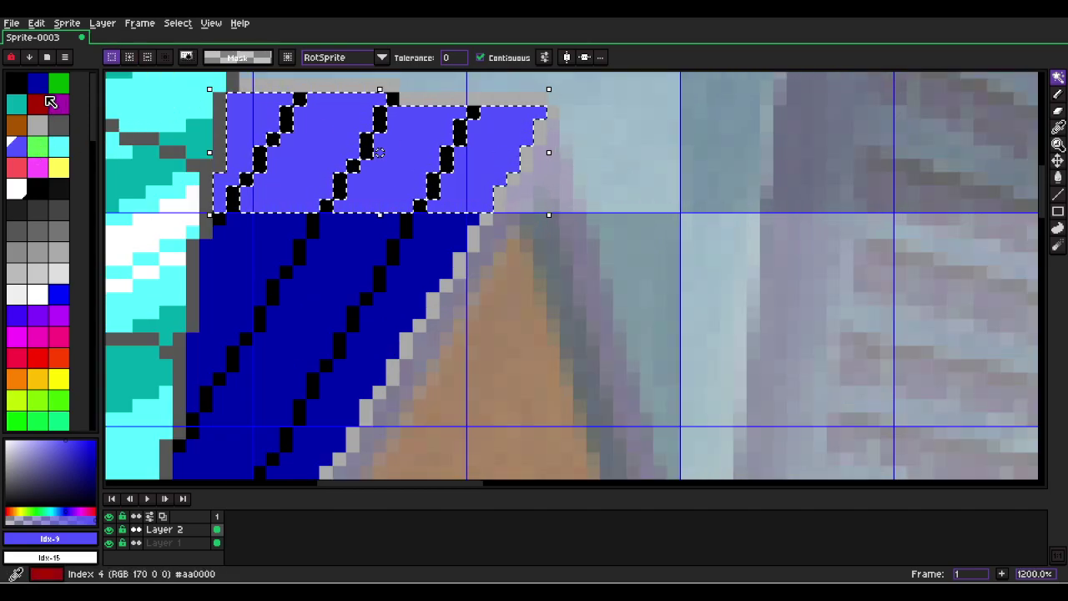
{"action": "left_click", "coordinate": [38, 84]}
{"action": "key", "text": "ctrl+d"}
{"action": "key", "text": "l"}
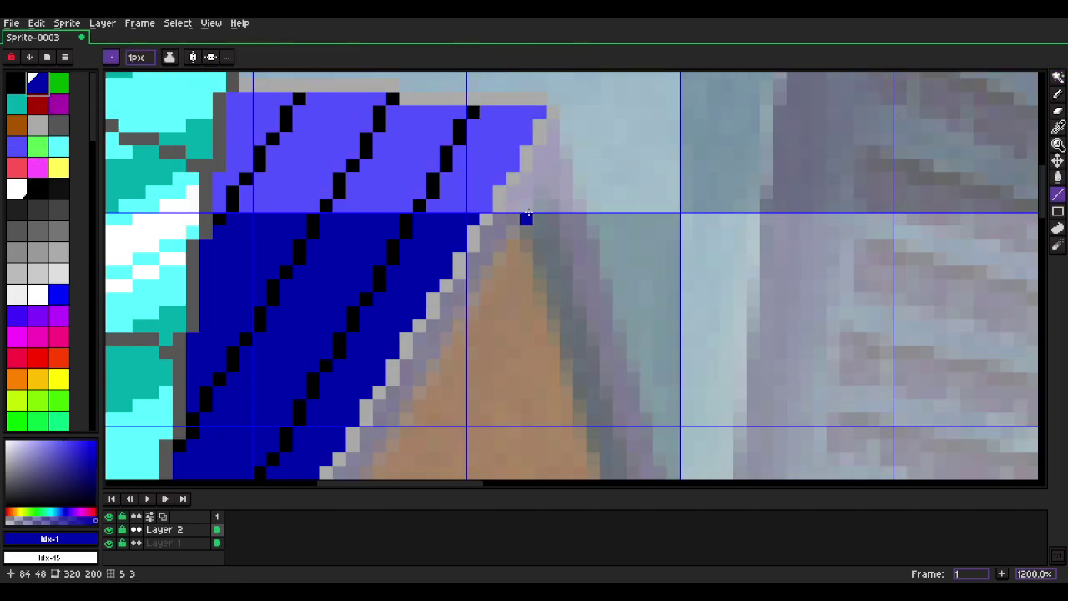
{"action": "scroll", "coordinate": [525, 205], "scroll_direction": "down", "scroll_amount": 2}
{"action": "mouse_move", "coordinate": [543, 152]}
{"action": "left_mouse_down"}
{"action": "mouse_move", "coordinate": [455, 367]}
{"action": "mouse_move", "coordinate": [370, 432]}
{"action": "mouse_move", "coordinate": [361, 459]}
{"action": "mouse_move", "coordinate": [542, 168]}
{"action": "left_mouse_up"}
{"action": "key", "text": "ctrl+z"}
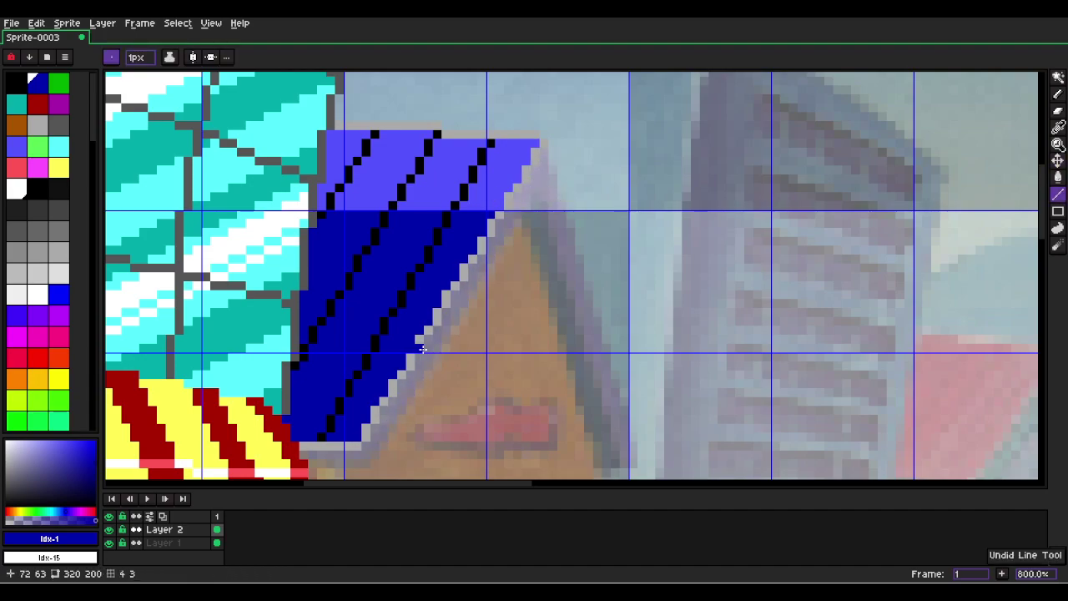
{"action": "left_click_drag", "start_coordinate": [304, 454], "coordinate": [543, 155]}
{"action": "key", "text": "ctrl+z"}
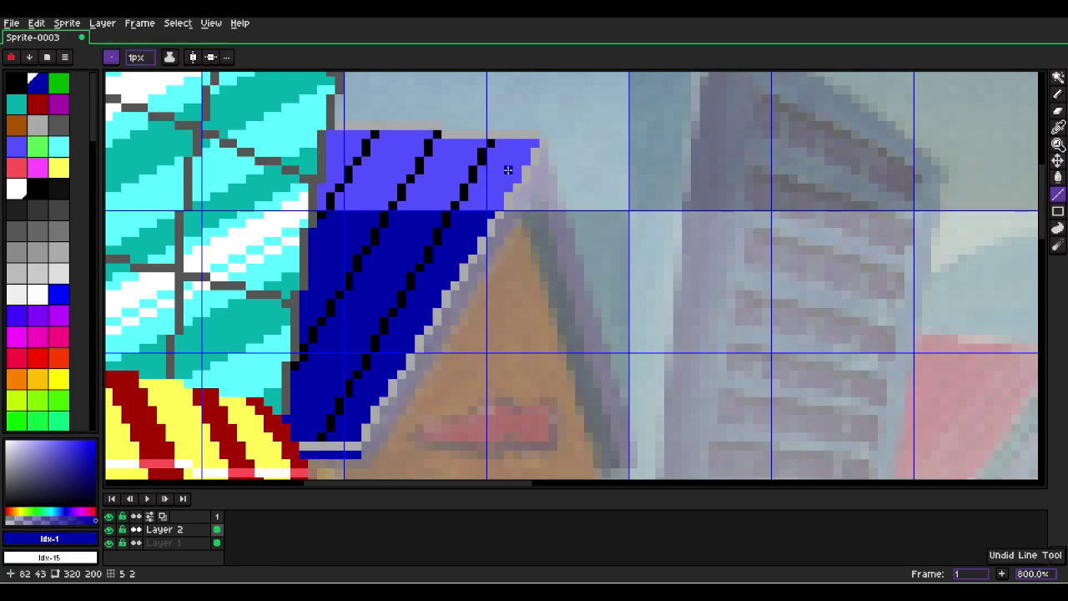
Draw a #5555FF line parallel to the roof's slanted grey edge and fill the gap between them with the same blue.
{"action": "left_click", "coordinate": [508, 160], "text": "alt"}
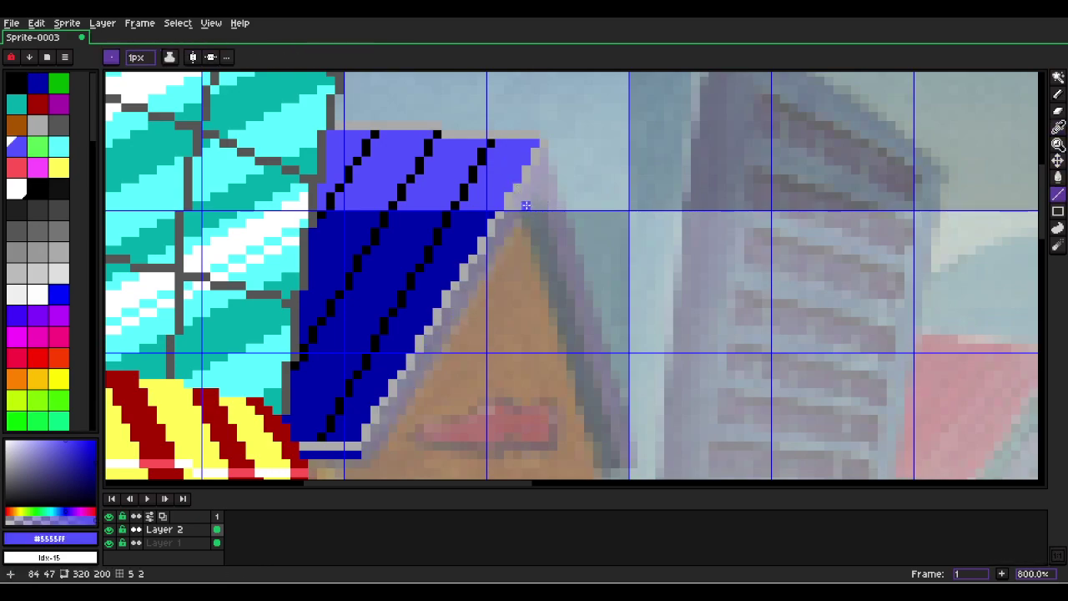
{"action": "left_click_drag", "start_coordinate": [524, 205], "coordinate": [372, 456]}
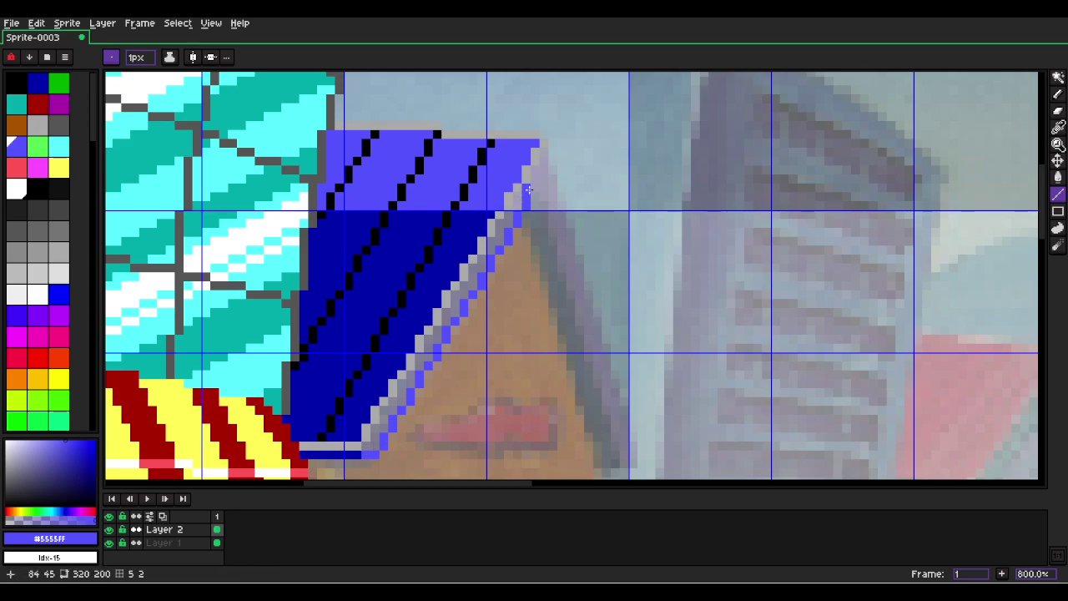
{"action": "key", "text": "w"}
{"action": "left_click", "coordinate": [482, 280]}
{"action": "left_click", "coordinate": [398, 388]}
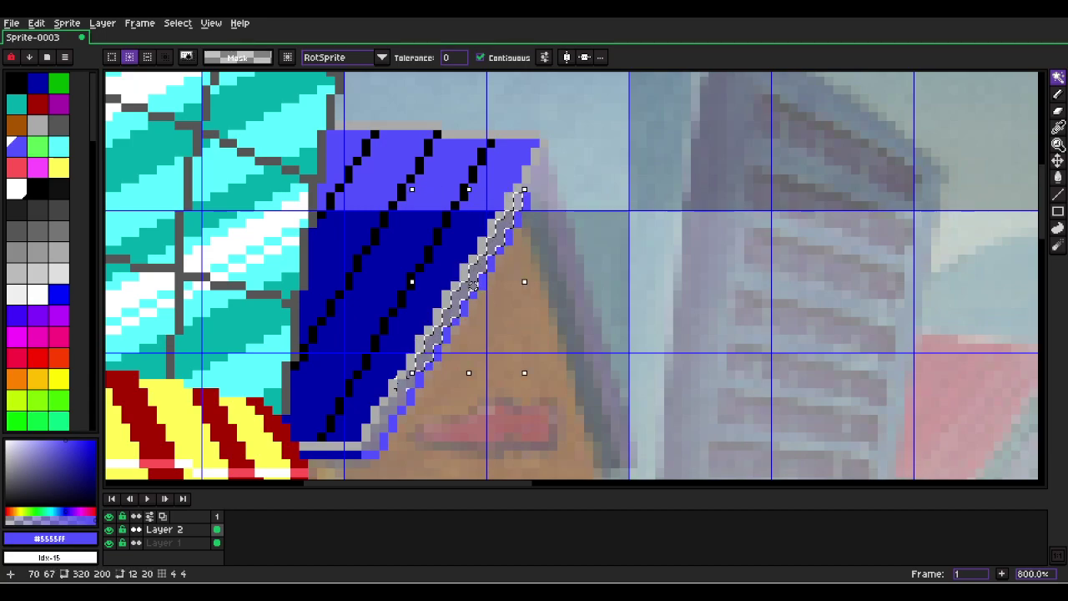
{"action": "left_click", "coordinate": [382, 427]}
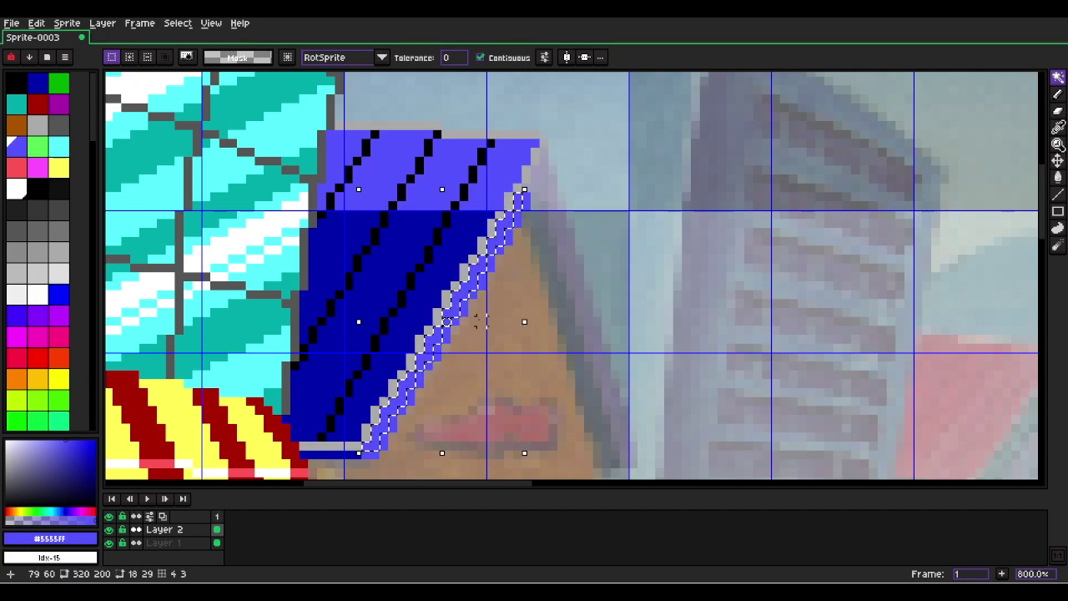
Clear the selection and draw a dark blue 2px line down the gable's right slope, following the reference.
{"action": "scroll", "coordinate": [517, 261], "scroll_direction": "down", "scroll_amount": 2}
{"action": "scroll", "coordinate": [526, 237], "scroll_direction": "up", "scroll_amount": 4}
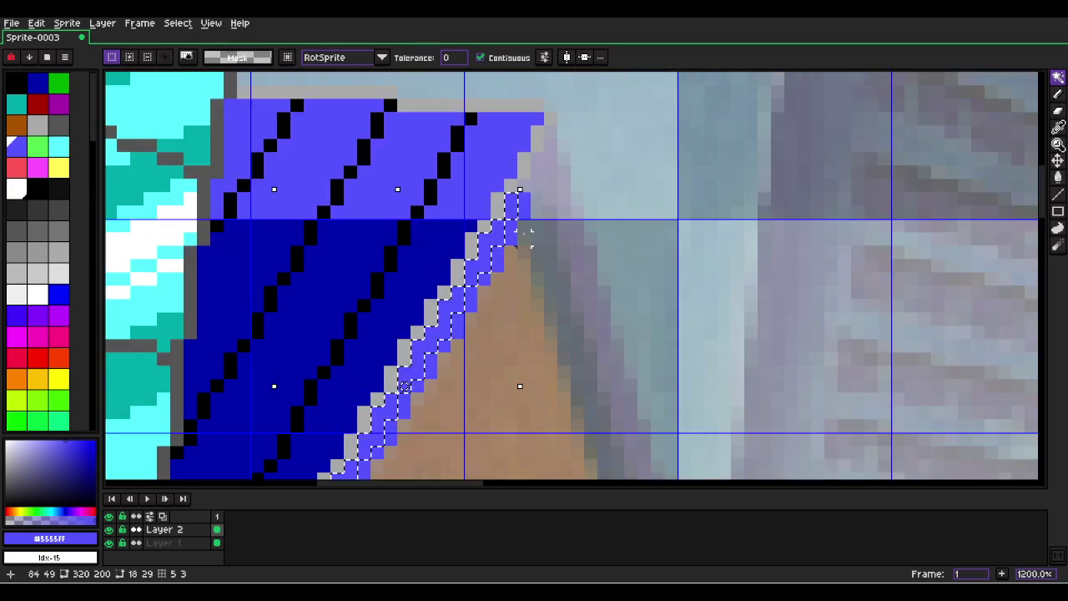
{"action": "left_click", "coordinate": [37, 82]}
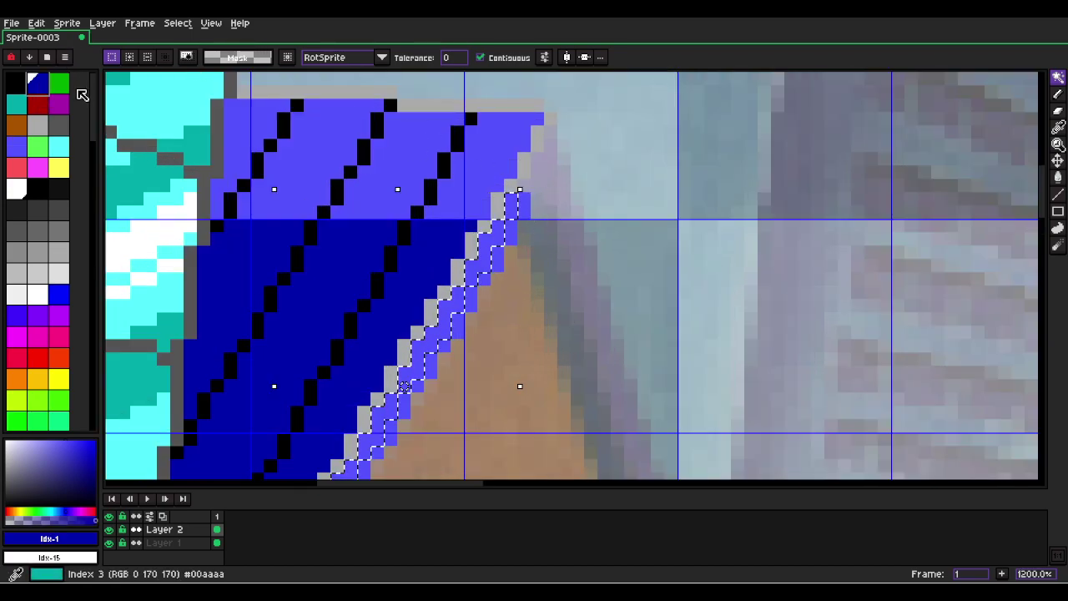
{"action": "key", "text": "l"}
{"action": "key", "text": "plus"}
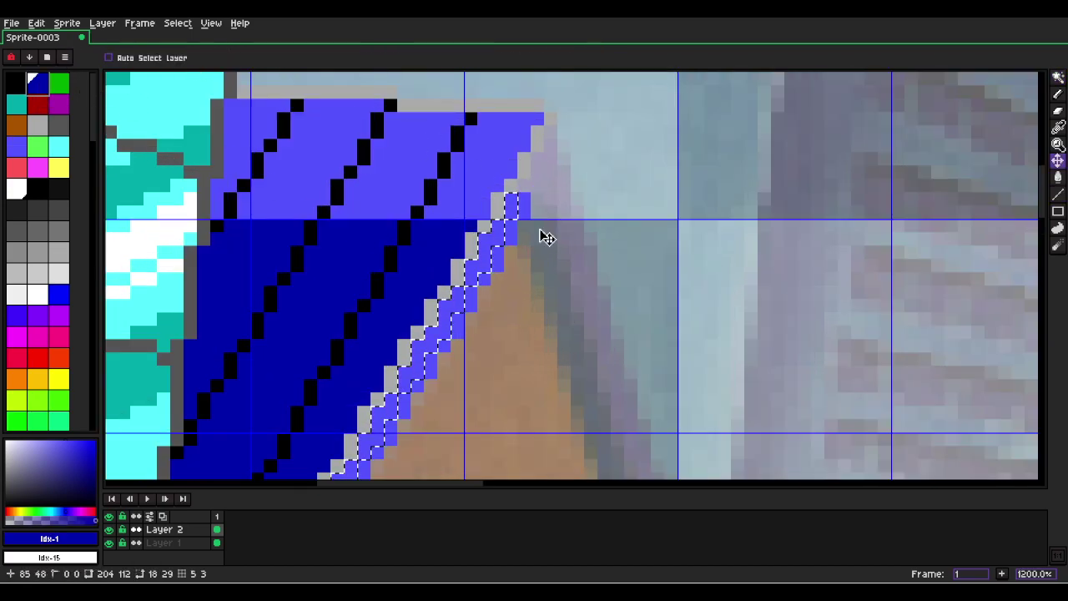
{"action": "key", "text": "ctrl+d"}
{"action": "left_click_drag", "start_coordinate": [551, 229], "coordinate": [657, 406]}
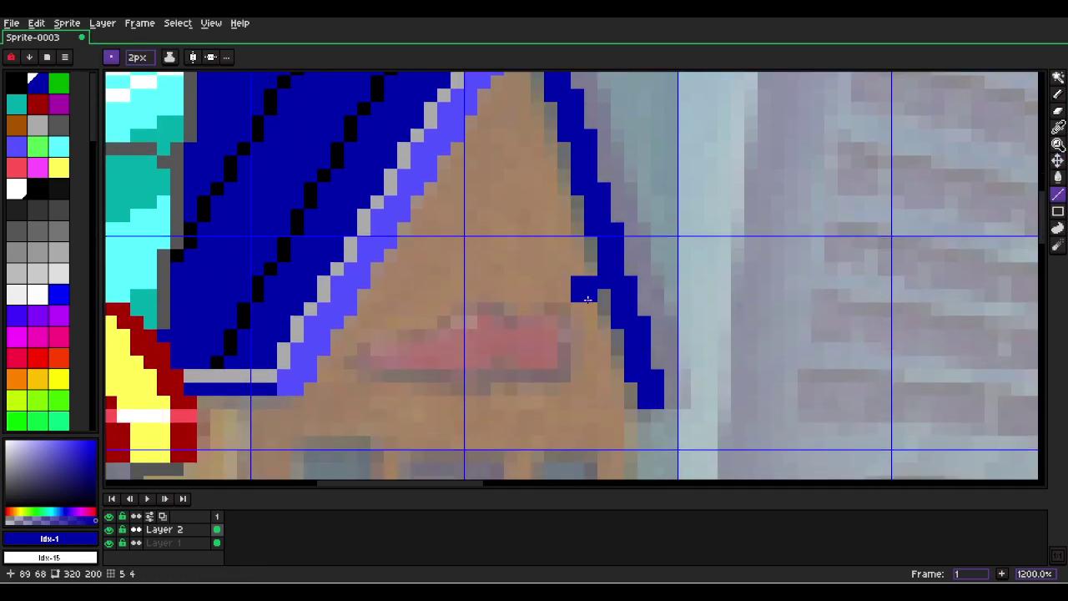
Extend the gable's dark blue right slope up to the roof peak so it meets the light blue edge.
{"action": "scroll", "coordinate": [563, 245], "scroll_direction": "down", "scroll_amount": 6}
{"action": "scroll", "coordinate": [542, 266], "scroll_direction": "up", "scroll_amount": 3}
{"action": "scroll", "coordinate": [542, 266], "scroll_direction": "up", "scroll_amount": 3}
{"action": "left_click", "coordinate": [470, 159], "text": "alt"}
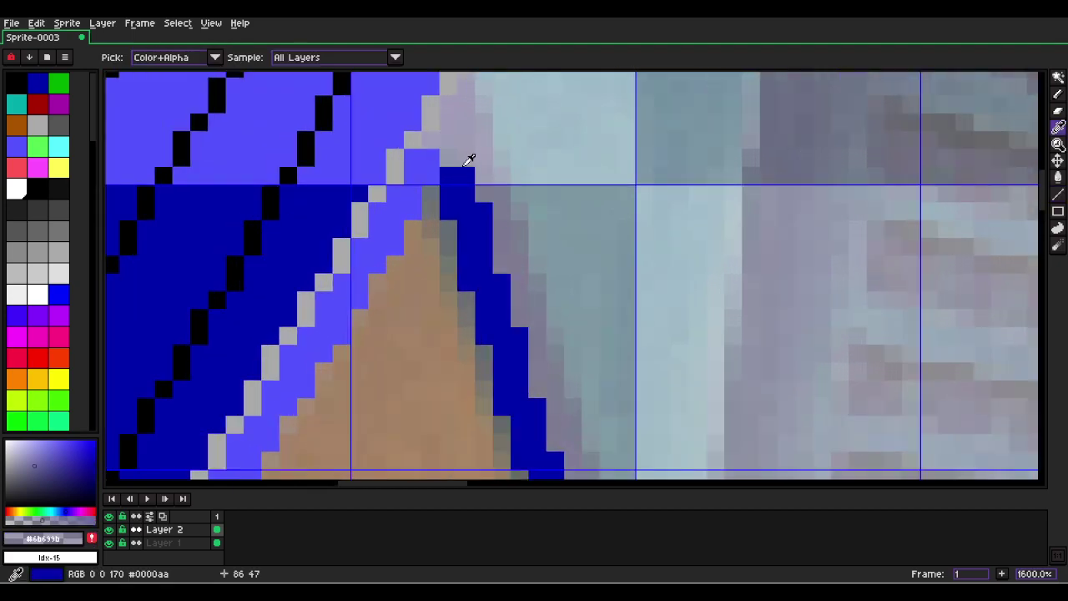
{"action": "left_click", "coordinate": [450, 177], "text": "alt"}
{"action": "left_click", "coordinate": [452, 175]}
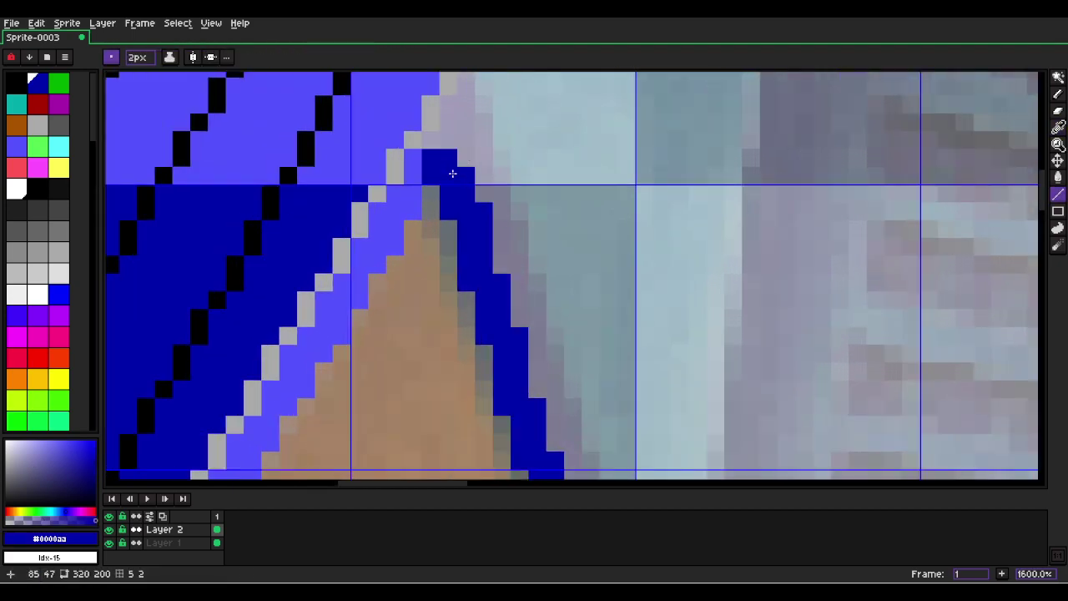
{"action": "key", "text": "b"}
{"action": "scroll", "coordinate": [453, 143], "scroll_direction": "down", "scroll_amount": 4}
{"action": "scroll", "coordinate": [462, 143], "scroll_direction": "up", "scroll_amount": 6}
{"action": "left_click", "coordinate": [476, 125]}
{"action": "left_click_drag", "start_coordinate": [456, 177], "coordinate": [473, 262]}
{"action": "key", "text": "ctrl+z"}
{"action": "key", "text": "ctrl+z"}
{"action": "key", "text": "b"}
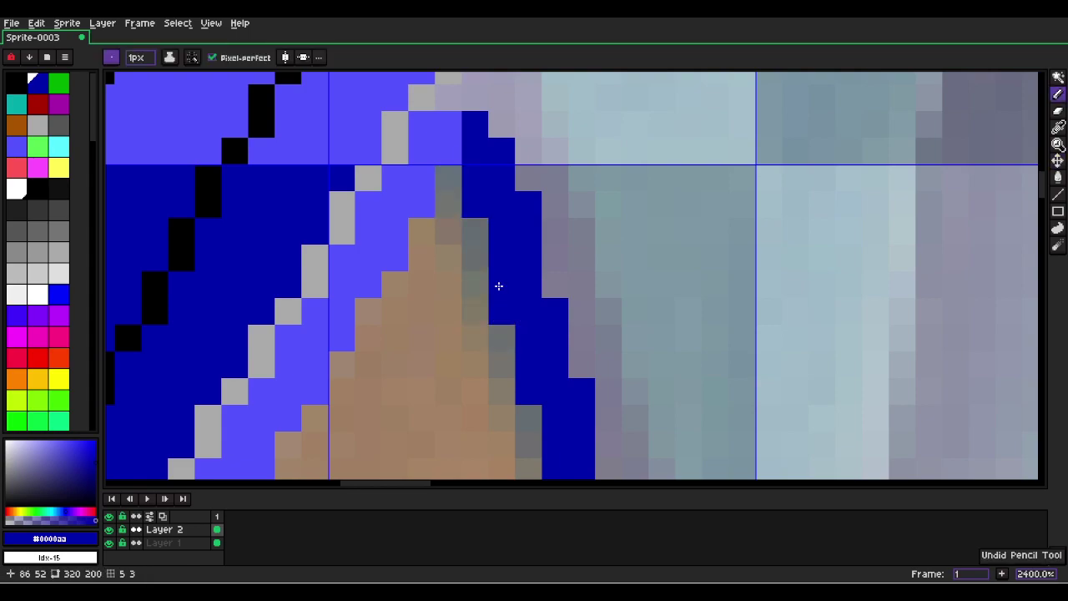
Draw a dark grey 1px line along the inner side of the gable's dark blue right slope.
{"action": "key", "text": "l"}
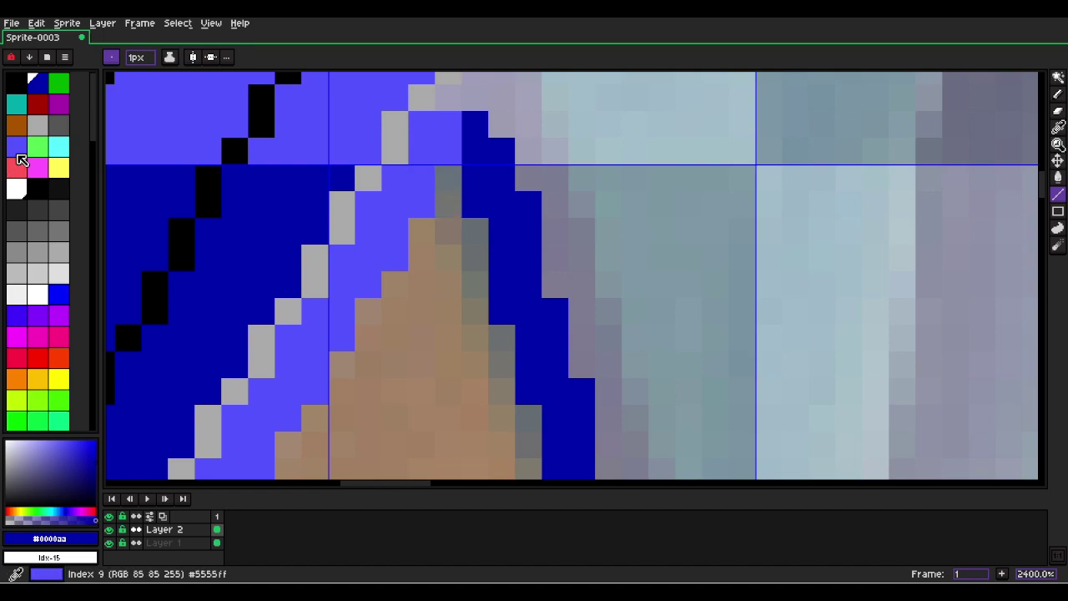
{"action": "left_click", "coordinate": [60, 125]}
{"action": "left_click_drag", "start_coordinate": [441, 181], "coordinate": [666, 398]}
{"action": "scroll", "coordinate": [498, 297], "scroll_direction": "down", "scroll_amount": 6}
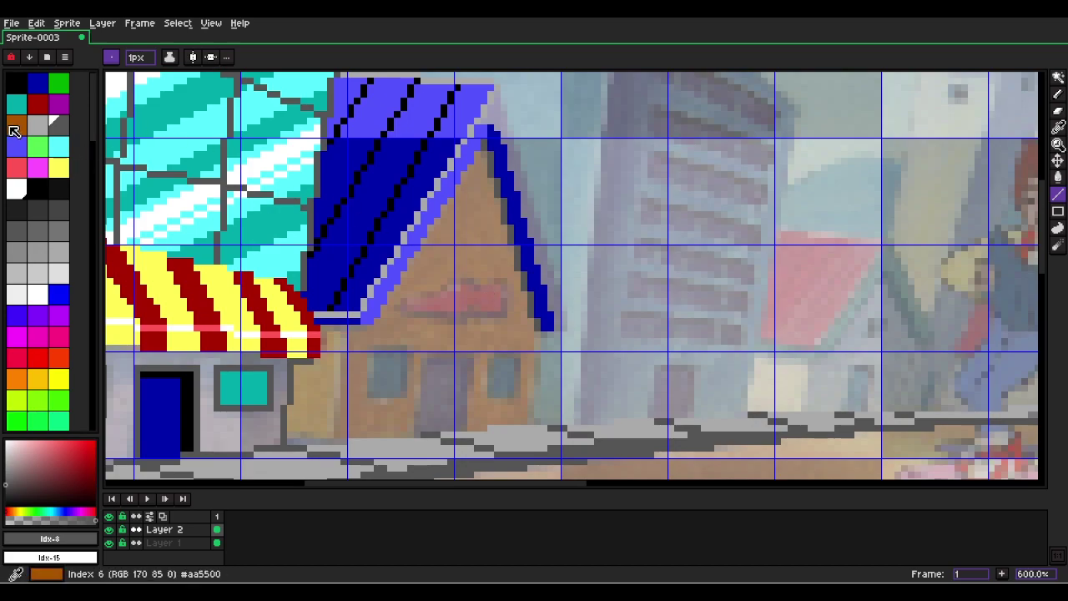
Draw the house's right wall edge in brown #AA5500, 1px wide, from the roof end down to the pavement.
{"action": "left_click", "coordinate": [14, 129]}
{"action": "scroll", "coordinate": [405, 362], "scroll_direction": "up", "scroll_amount": 6}
{"action": "mouse_move", "coordinate": [406, 363]}
{"action": "left_mouse_down"}
{"action": "mouse_move", "coordinate": [612, 276]}
{"action": "mouse_move", "coordinate": [586, 471]}
{"action": "mouse_move", "coordinate": [531, 205]}
{"action": "mouse_move", "coordinate": [532, 268]}
{"action": "left_mouse_up"}
{"action": "left_click", "coordinate": [577, 259]}
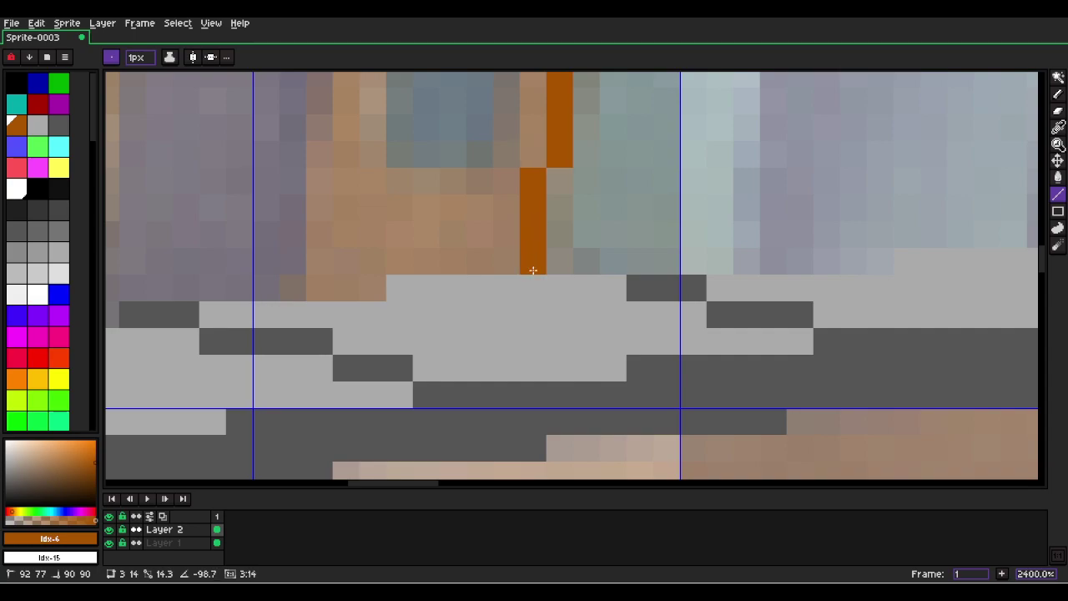
{"action": "scroll", "coordinate": [544, 183], "scroll_direction": "down", "scroll_amount": 3}
{"action": "left_click_drag", "start_coordinate": [478, 116], "coordinate": [524, 217]}
{"action": "key", "text": "ctrl+z"}
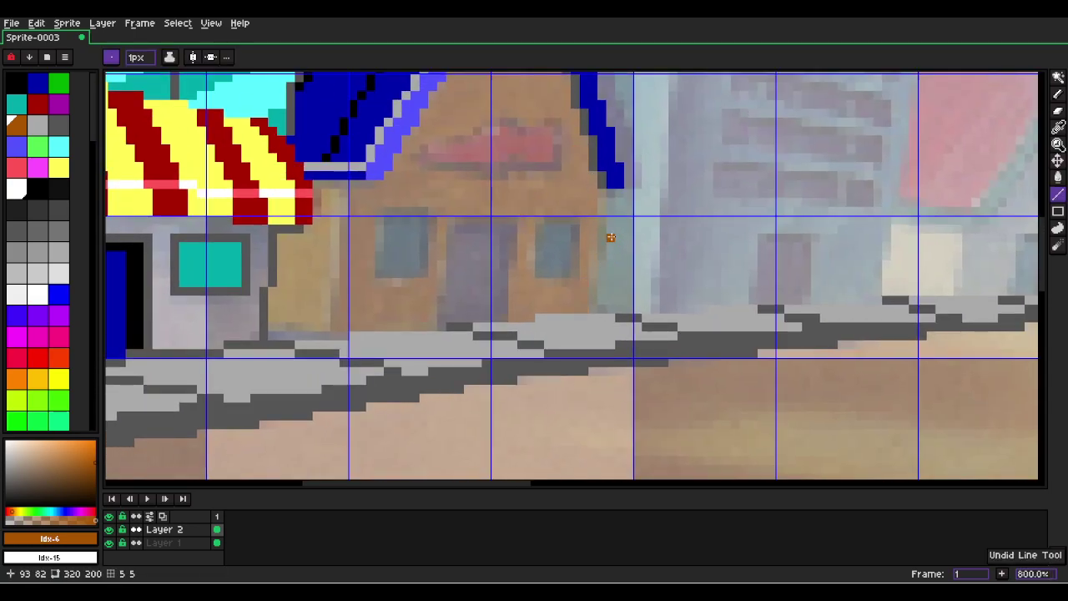
{"action": "left_click_drag", "start_coordinate": [610, 192], "coordinate": [574, 362]}
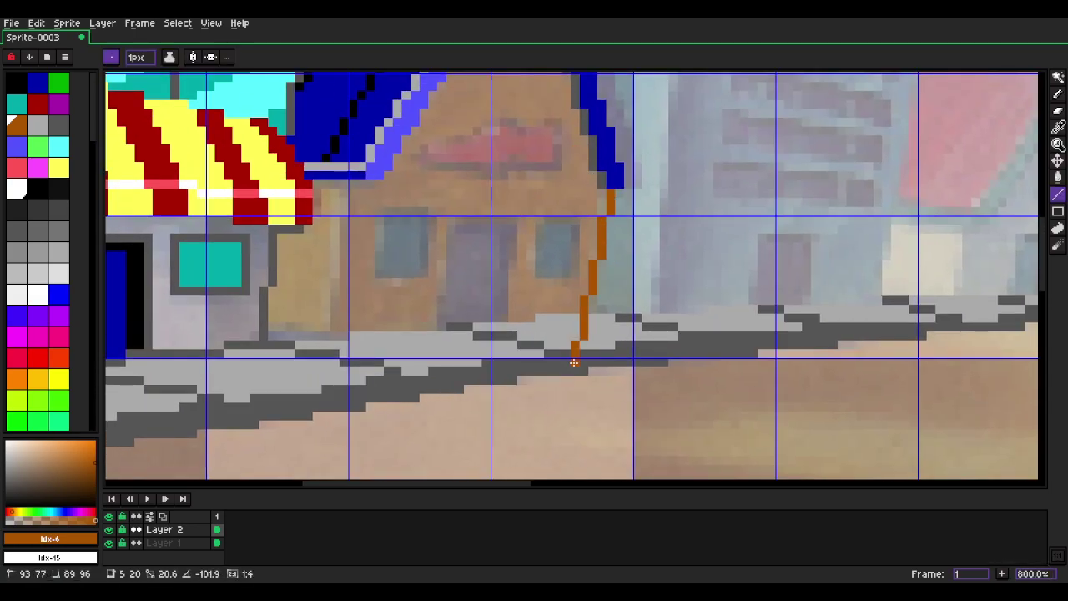
{"action": "left_click_drag", "start_coordinate": [584, 314], "coordinate": [593, 306]}
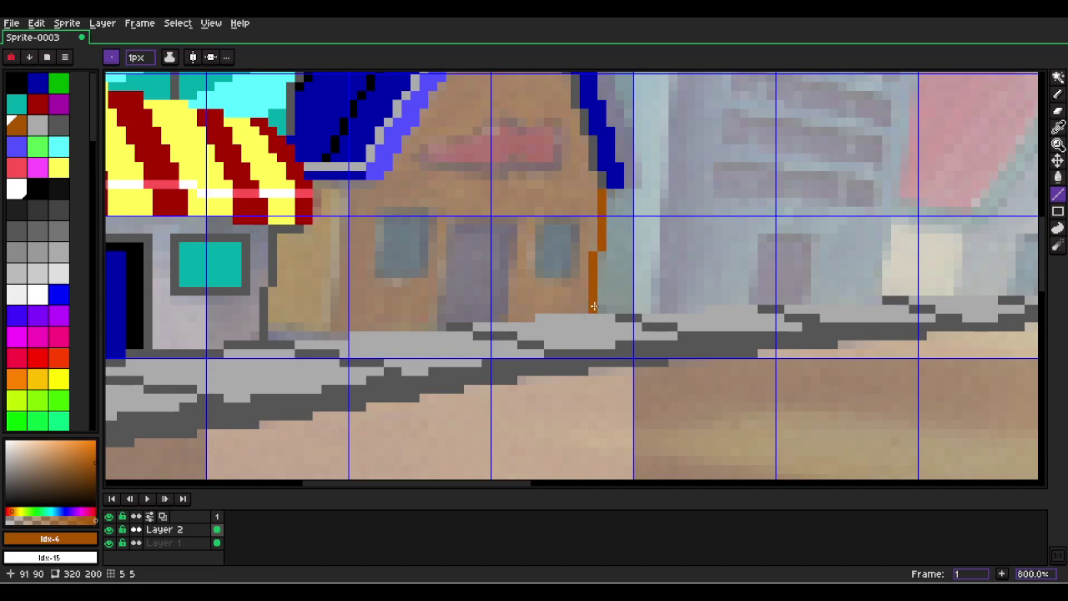
Draw two solid teal #00AAAA window panes on either side of the house's door.
{"action": "scroll", "coordinate": [567, 278], "scroll_direction": "up", "scroll_amount": 2}
{"action": "scroll", "coordinate": [381, 285], "scroll_direction": "down", "scroll_amount": 2}
{"action": "left_click_drag", "start_coordinate": [312, 286], "coordinate": [437, 286]}
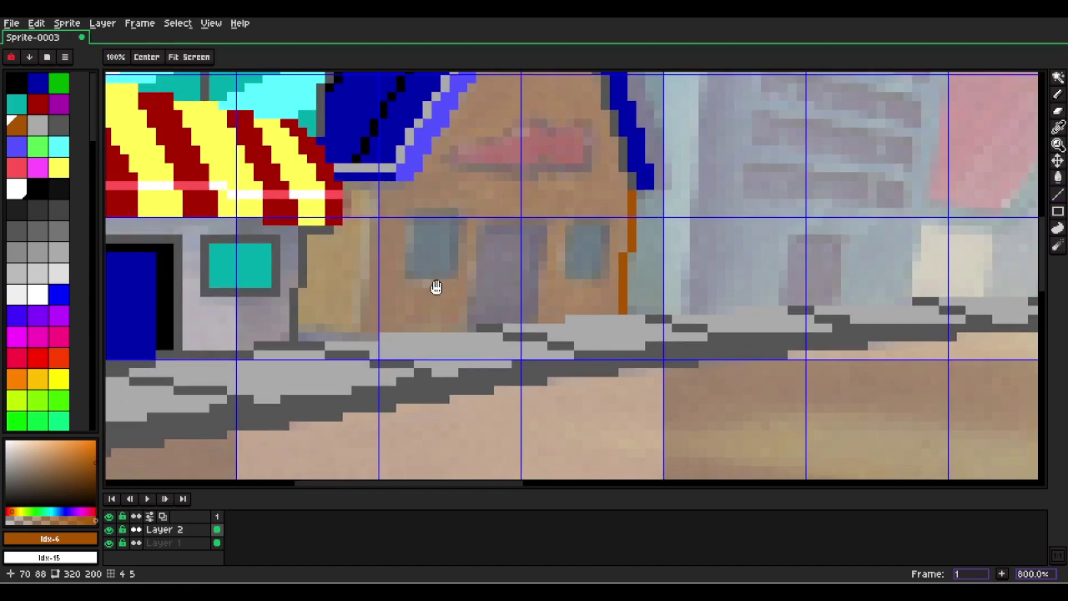
{"action": "left_click", "coordinate": [28, 102]}
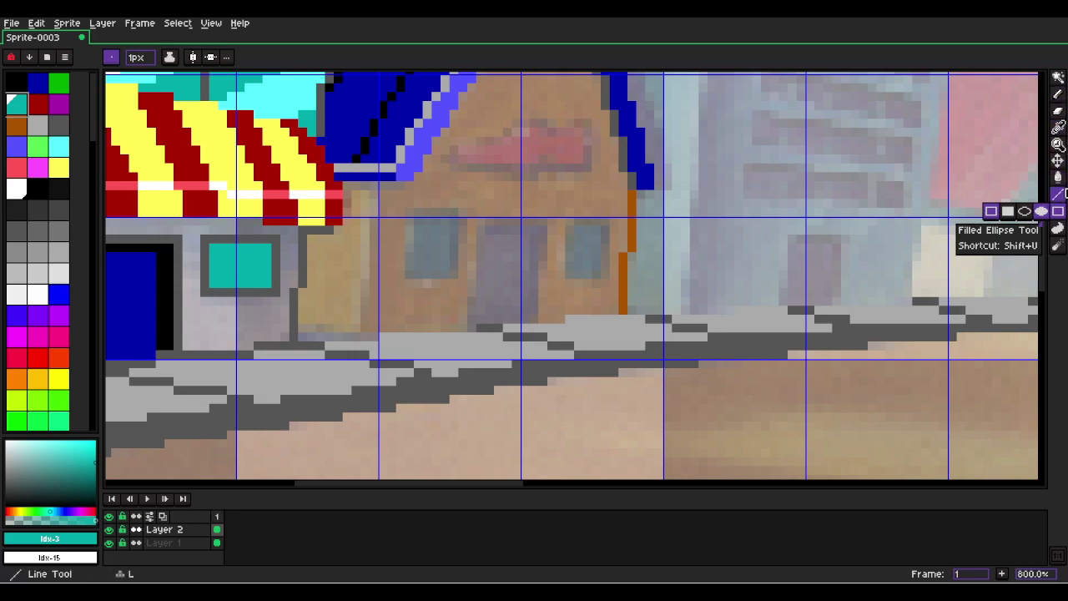
{"action": "left_click", "coordinate": [1057, 227]}
{"action": "left_click", "coordinate": [1040, 227]}
{"action": "mouse_move", "coordinate": [570, 222]}
{"action": "left_mouse_down"}
{"action": "mouse_move", "coordinate": [605, 222]}
{"action": "mouse_move", "coordinate": [603, 275]}
{"action": "mouse_move", "coordinate": [567, 254]}
{"action": "mouse_move", "coordinate": [568, 222]}
{"action": "left_mouse_up"}
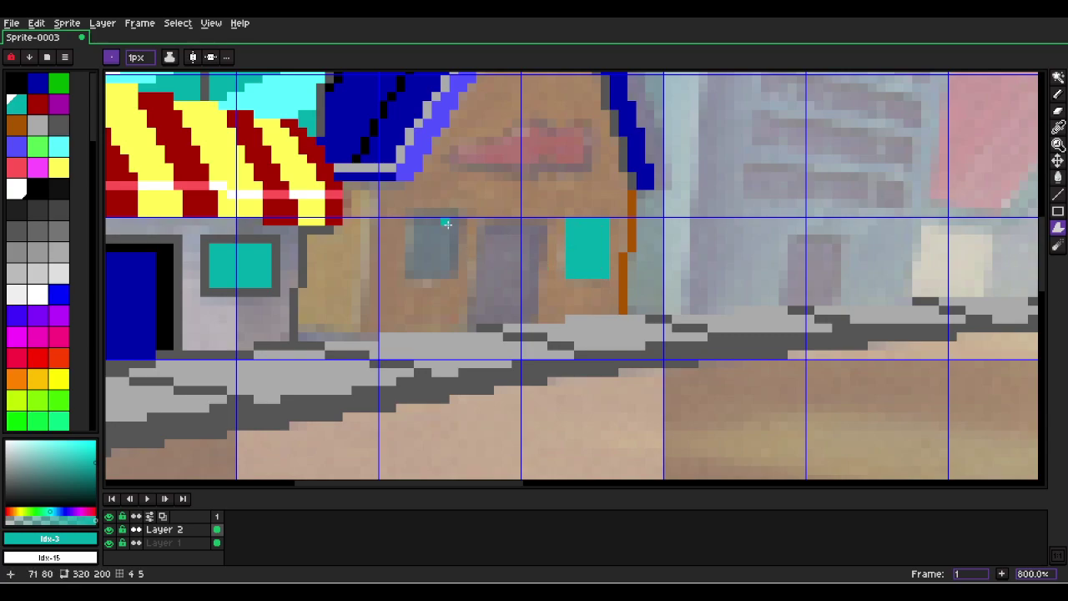
{"action": "mouse_move", "coordinate": [401, 212]}
{"action": "left_mouse_down"}
{"action": "mouse_move", "coordinate": [459, 213]}
{"action": "mouse_move", "coordinate": [452, 274]}
{"action": "mouse_move", "coordinate": [408, 272]}
{"action": "left_mouse_up"}
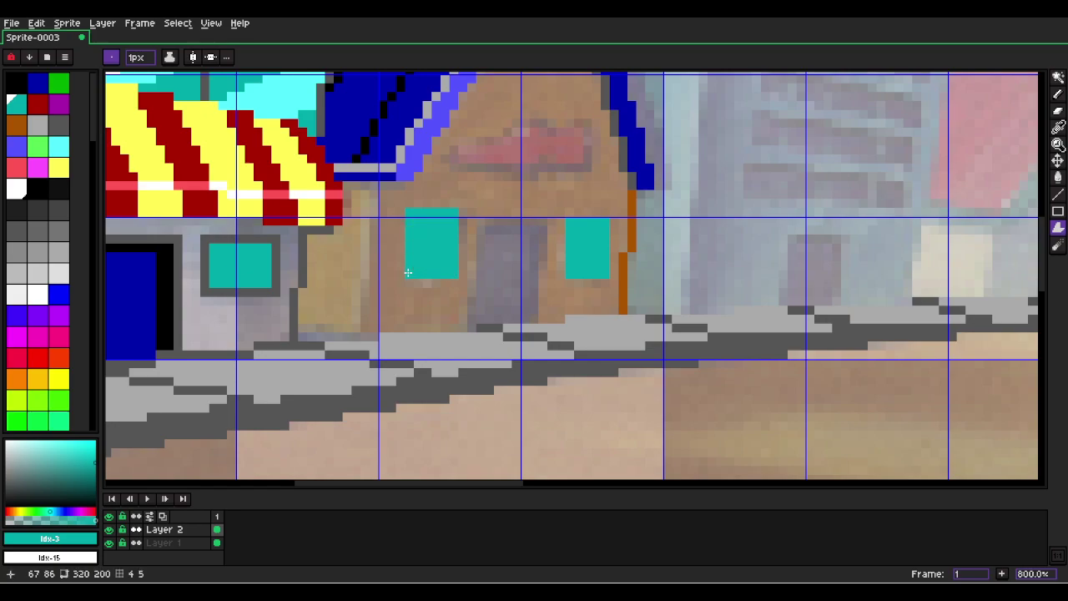
Draw dark grey 1px shadow lines along the right and bottom edges of both teal windows.
{"action": "left_click", "coordinate": [59, 123]}
{"action": "key", "text": "l"}
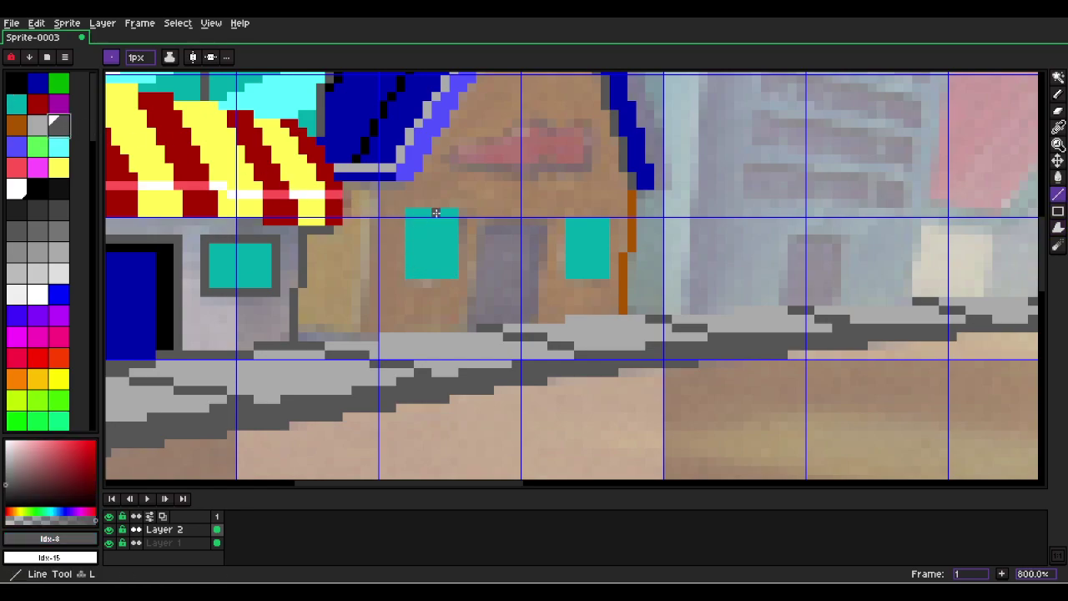
{"action": "mouse_move", "coordinate": [453, 210]}
{"action": "left_mouse_down"}
{"action": "mouse_move", "coordinate": [453, 275]}
{"action": "mouse_move", "coordinate": [411, 271]}
{"action": "left_mouse_up"}
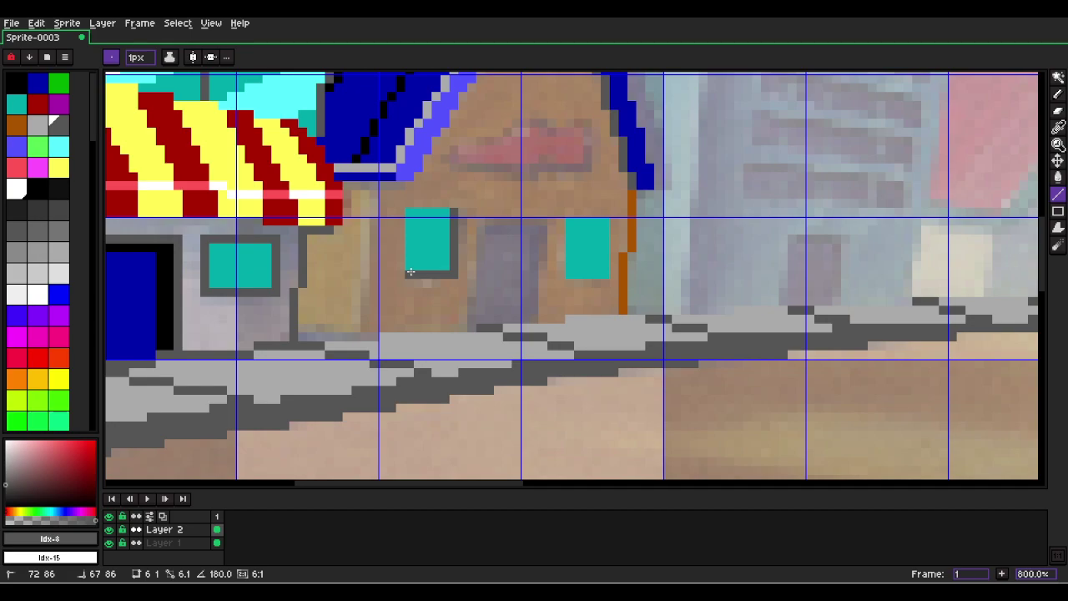
{"action": "left_click_drag", "start_coordinate": [605, 222], "coordinate": [607, 275]}
{"action": "left_click_drag", "start_coordinate": [607, 275], "coordinate": [569, 275]}
Draw a cyan 1px highlight along the left and top edges of the house's left window.
{"action": "left_click", "coordinate": [58, 146]}
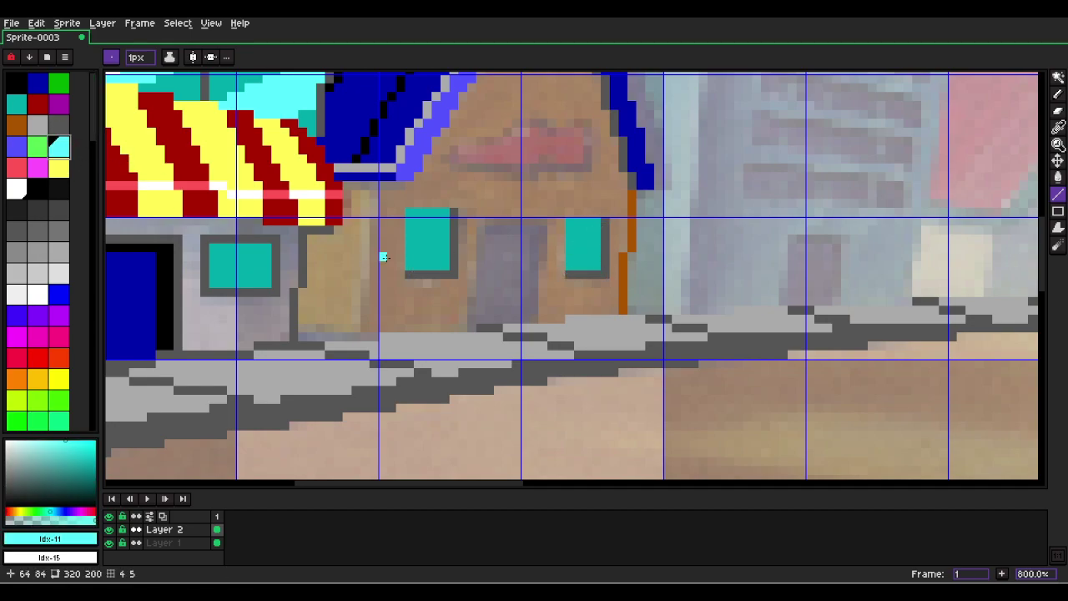
{"action": "left_click_drag", "start_coordinate": [409, 273], "coordinate": [407, 211]}
{"action": "key", "text": "ctrl+z"}
{"action": "key", "text": "v"}
{"action": "key", "text": "l"}
{"action": "left_click_drag", "start_coordinate": [409, 272], "coordinate": [411, 218]}
{"action": "key", "text": "ctrl+z"}
{"action": "left_click_drag", "start_coordinate": [410, 274], "coordinate": [454, 213]}
{"action": "scroll", "coordinate": [496, 219], "scroll_direction": "down", "scroll_amount": 4}
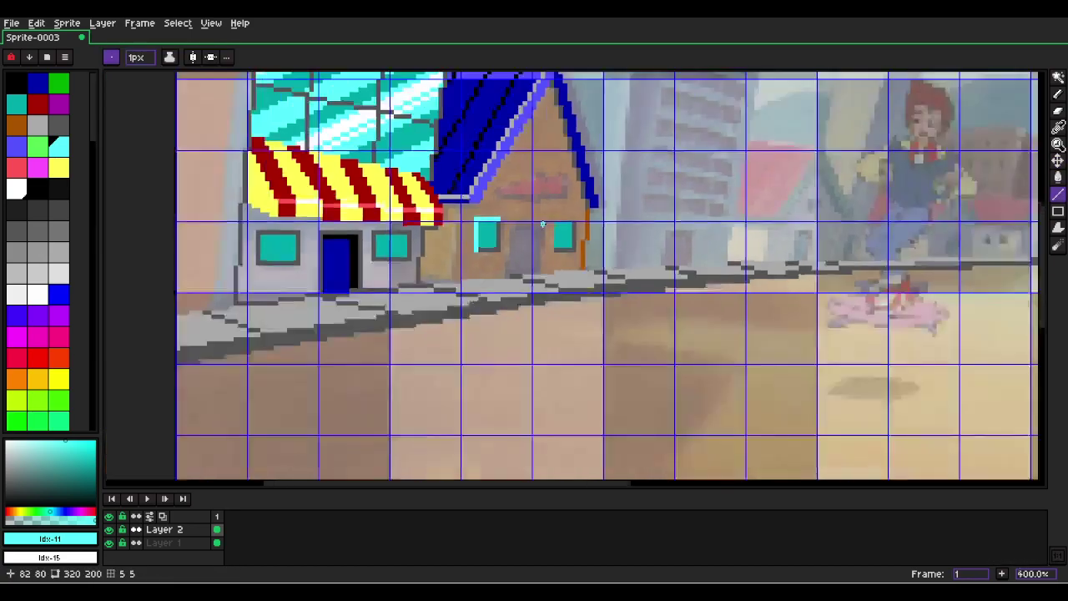
Shift the left window's dark grey #555555 right and bottom edges one pixel outward and fill the old edge with teal #00AAAA.
{"action": "scroll", "coordinate": [492, 237], "scroll_direction": "up", "scroll_amount": 6}
{"action": "left_click", "coordinate": [489, 279], "text": "alt"}
{"action": "left_click", "coordinate": [476, 280]}
{"action": "scroll", "coordinate": [637, 277], "scroll_direction": "down", "scroll_amount": 4}
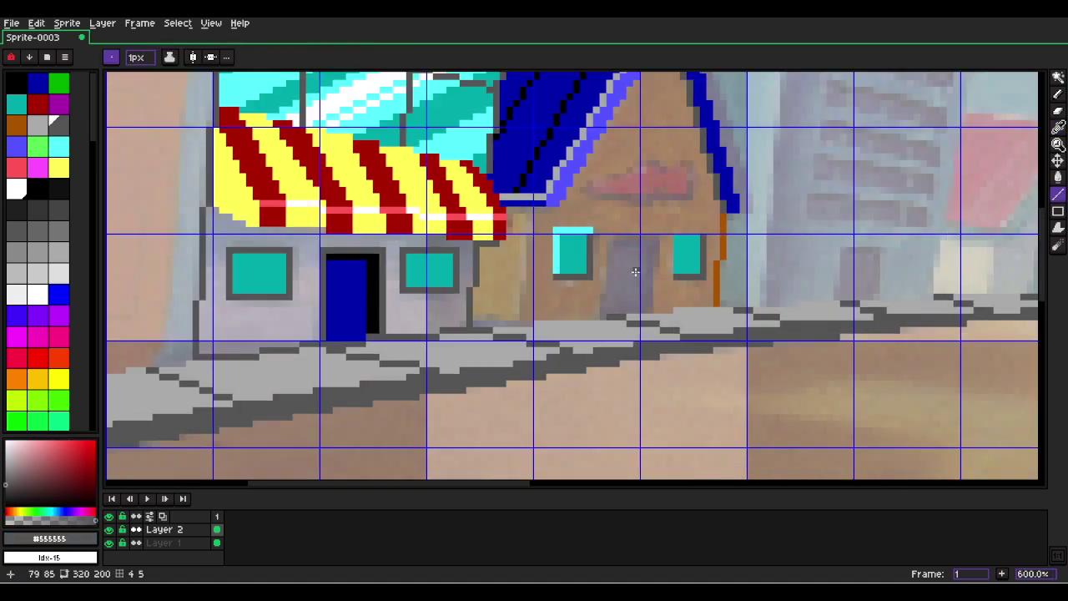
{"action": "key", "text": "ctrl+z"}
{"action": "scroll", "coordinate": [596, 247], "scroll_direction": "up", "scroll_amount": 4}
{"action": "left_click", "coordinate": [624, 236]}
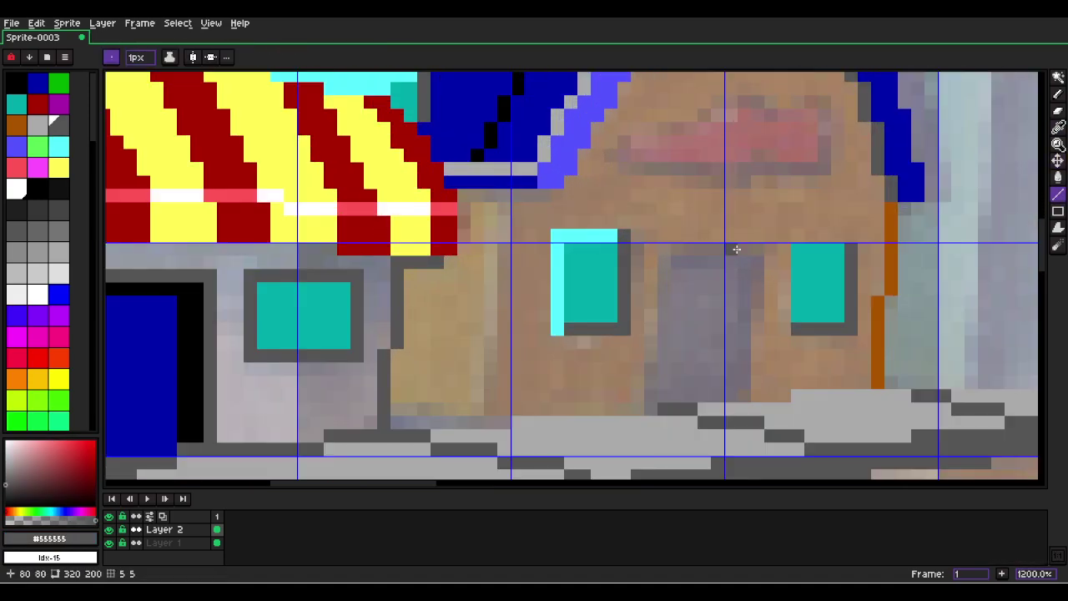
{"action": "key", "text": "ctrl+z"}
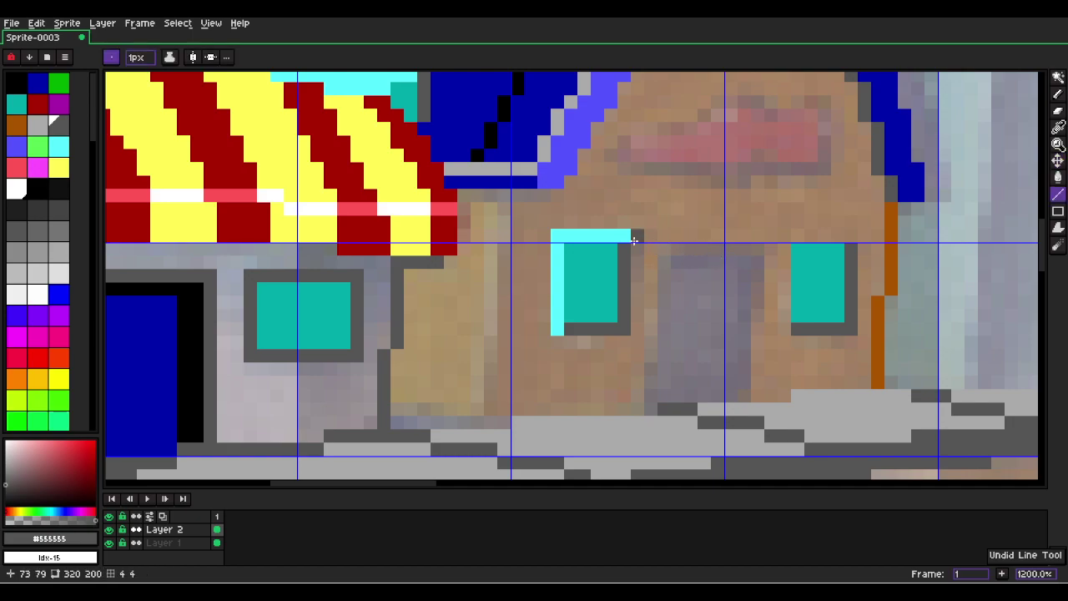
{"action": "mouse_move", "coordinate": [634, 240]}
{"action": "left_mouse_down"}
{"action": "mouse_move", "coordinate": [628, 337]}
{"action": "mouse_move", "coordinate": [649, 335]}
{"action": "mouse_move", "coordinate": [557, 339]}
{"action": "mouse_move", "coordinate": [621, 327]}
{"action": "mouse_move", "coordinate": [624, 247]}
{"action": "left_mouse_up"}
{"action": "left_click", "coordinate": [579, 310], "text": "alt"}
{"action": "scroll", "coordinate": [627, 261], "scroll_direction": "down", "scroll_amount": 3}
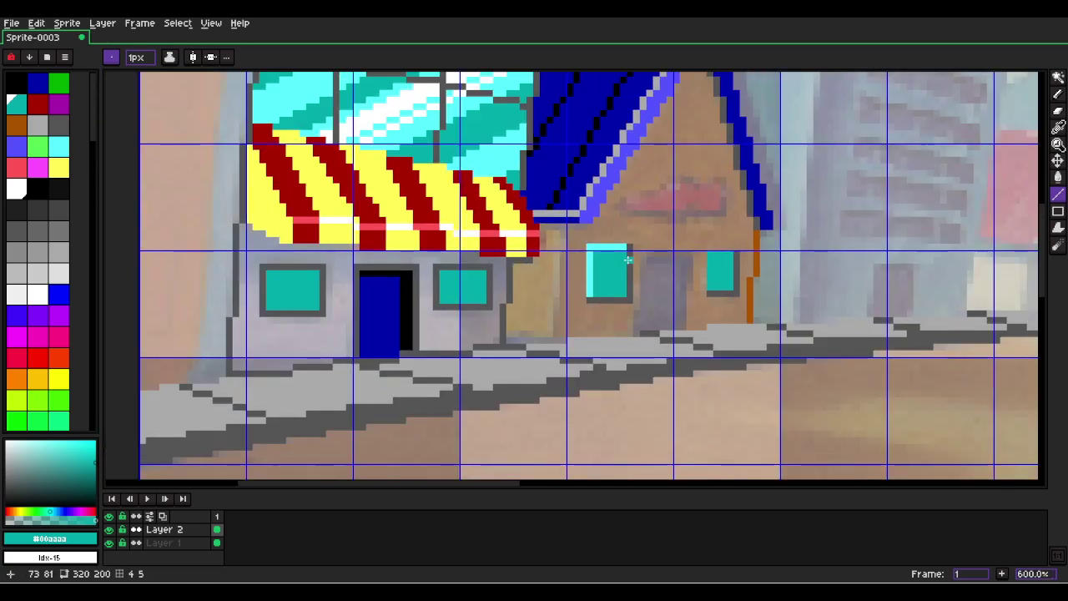
Draw a light grey 1px line inside the left window's dark grey right and bottom edges.
{"action": "scroll", "coordinate": [629, 260], "scroll_direction": "up", "scroll_amount": 2}
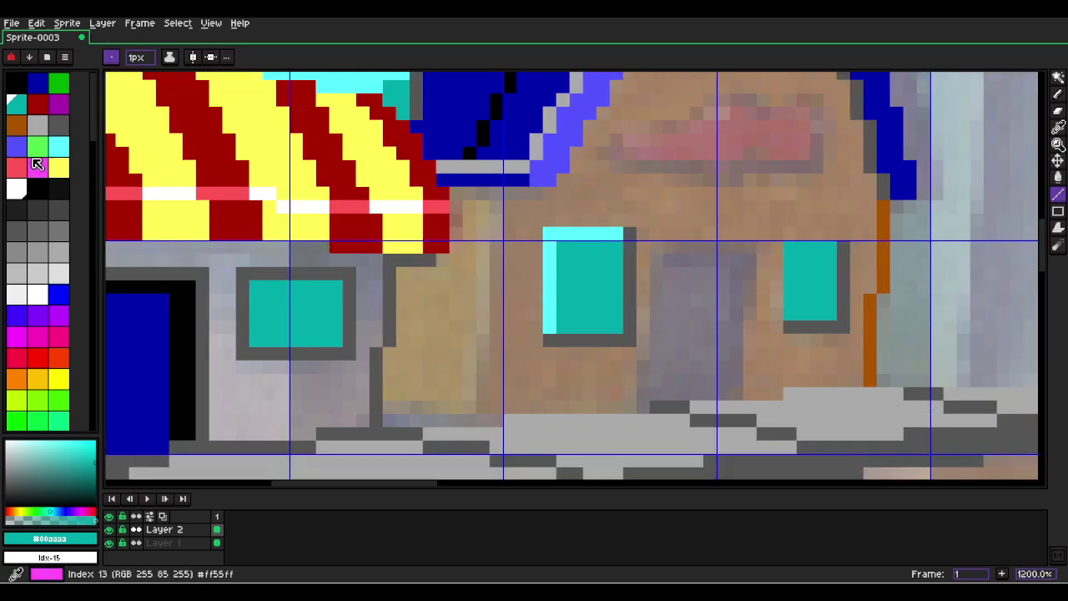
{"action": "left_click", "coordinate": [38, 125]}
{"action": "mouse_move", "coordinate": [558, 326]}
{"action": "left_mouse_down"}
{"action": "mouse_move", "coordinate": [616, 327]}
{"action": "mouse_move", "coordinate": [619, 247]}
{"action": "left_mouse_up"}
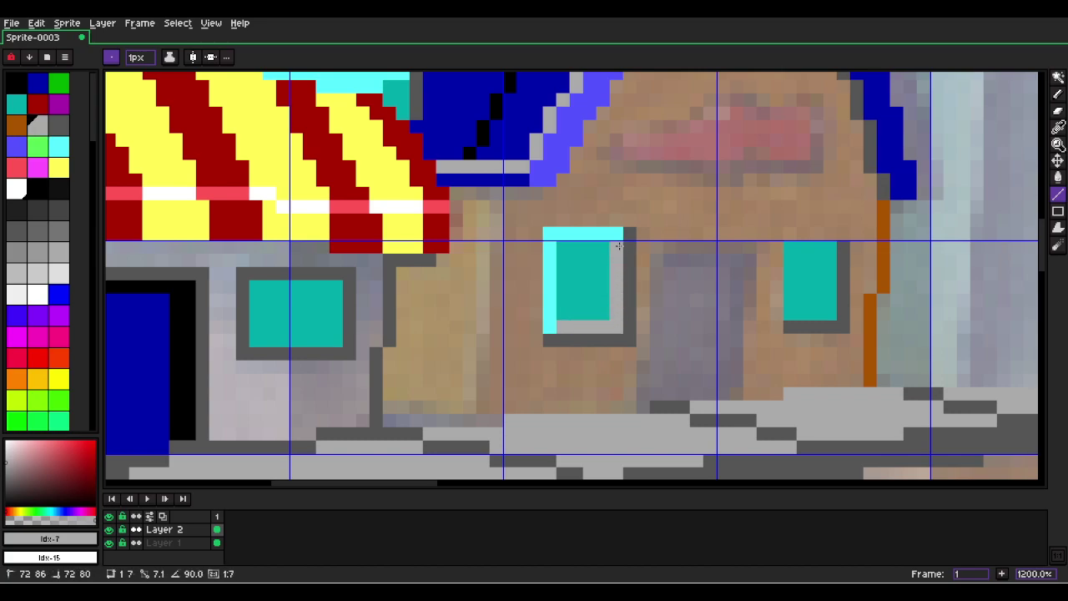
{"action": "scroll", "coordinate": [619, 246], "scroll_direction": "down", "scroll_amount": 1}
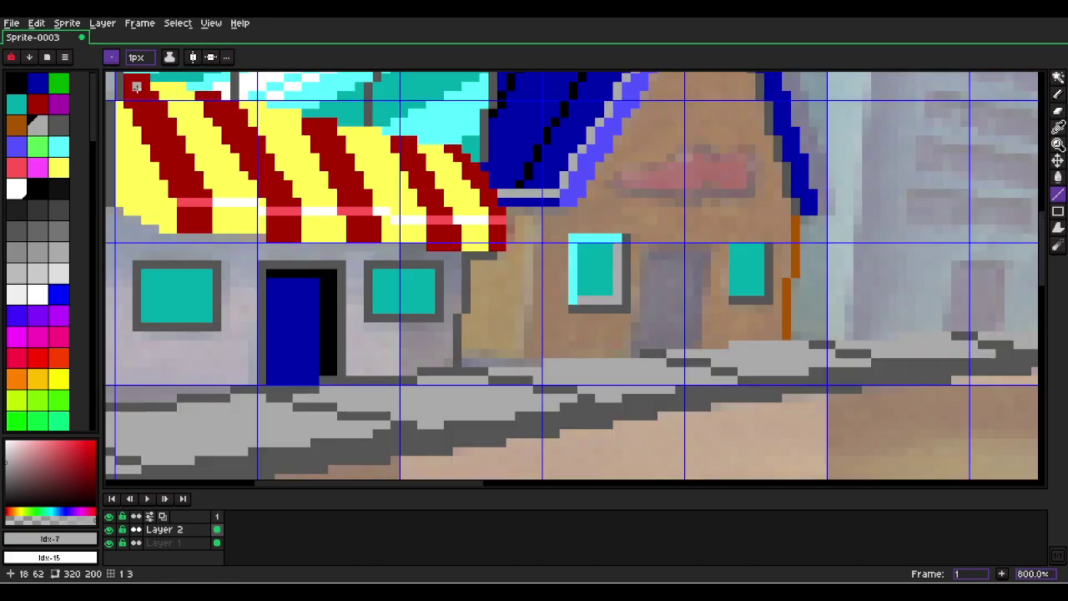
Recolour the left window's top and left edges white and draw a cyan 1px line inside the frame.
{"action": "left_click", "coordinate": [16, 189]}
{"action": "left_click_drag", "start_coordinate": [625, 237], "coordinate": [572, 301]}
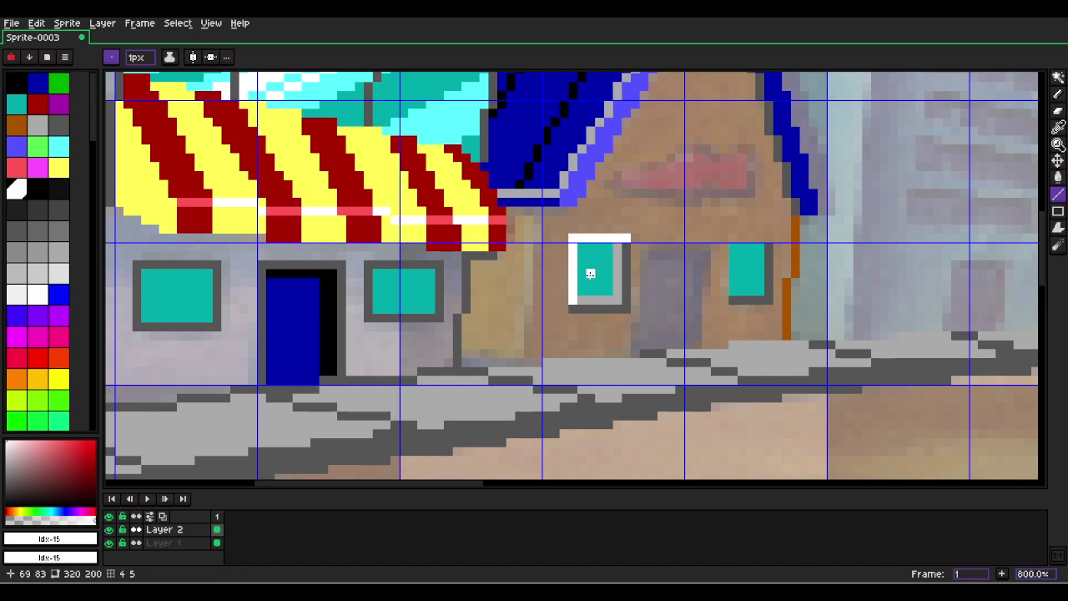
{"action": "left_click", "coordinate": [44, 150]}
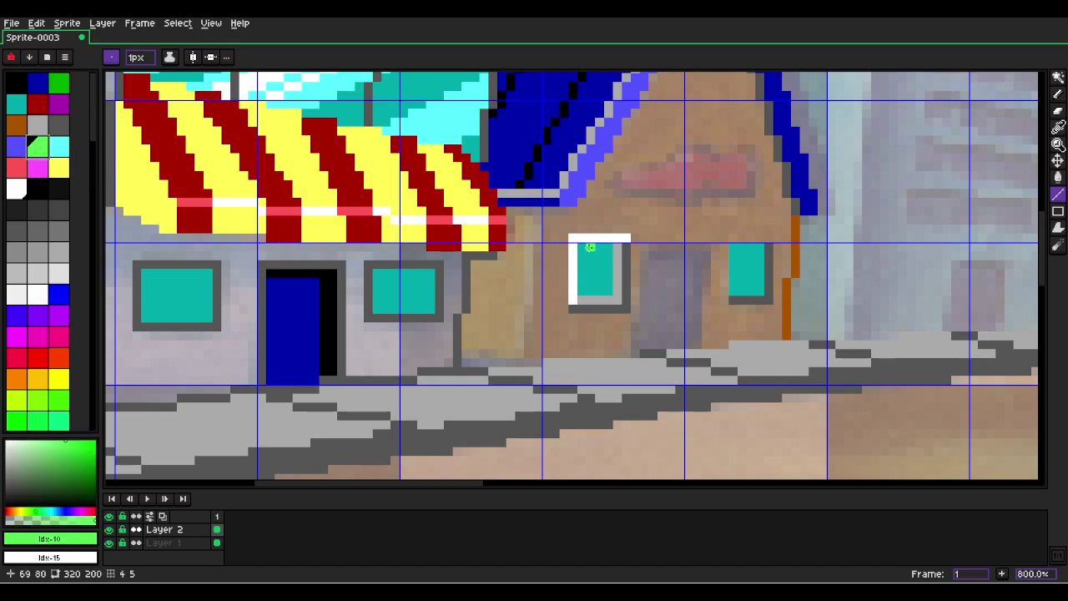
{"action": "left_click", "coordinate": [59, 146]}
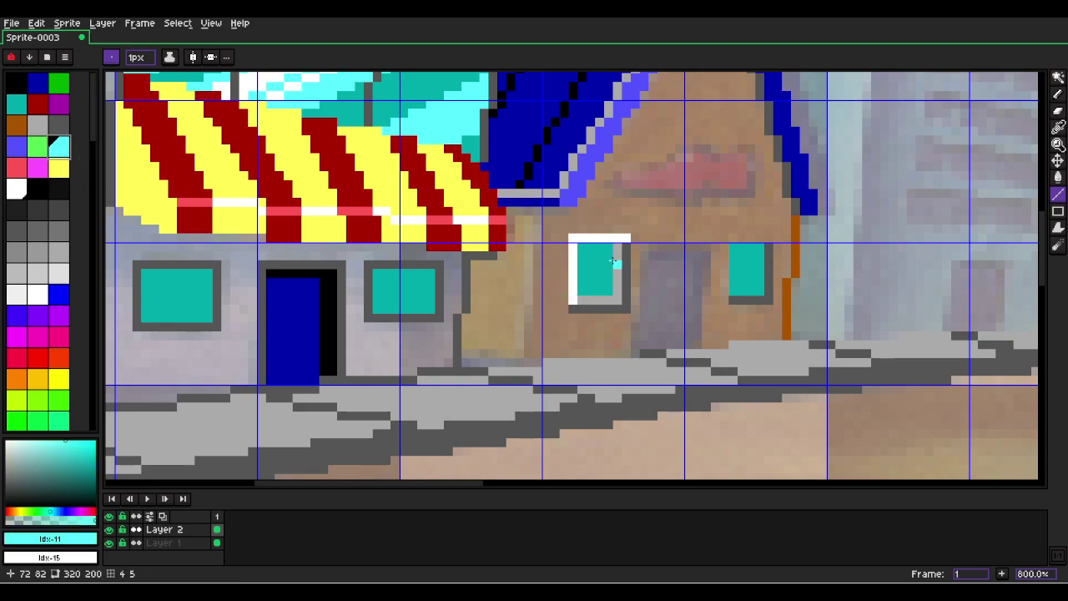
{"action": "mouse_move", "coordinate": [618, 247]}
{"action": "left_mouse_down"}
{"action": "mouse_move", "coordinate": [582, 247]}
{"action": "mouse_move", "coordinate": [574, 308]}
{"action": "mouse_move", "coordinate": [580, 302]}
{"action": "left_mouse_up"}
{"action": "scroll", "coordinate": [579, 302], "scroll_direction": "down", "scroll_amount": 4}
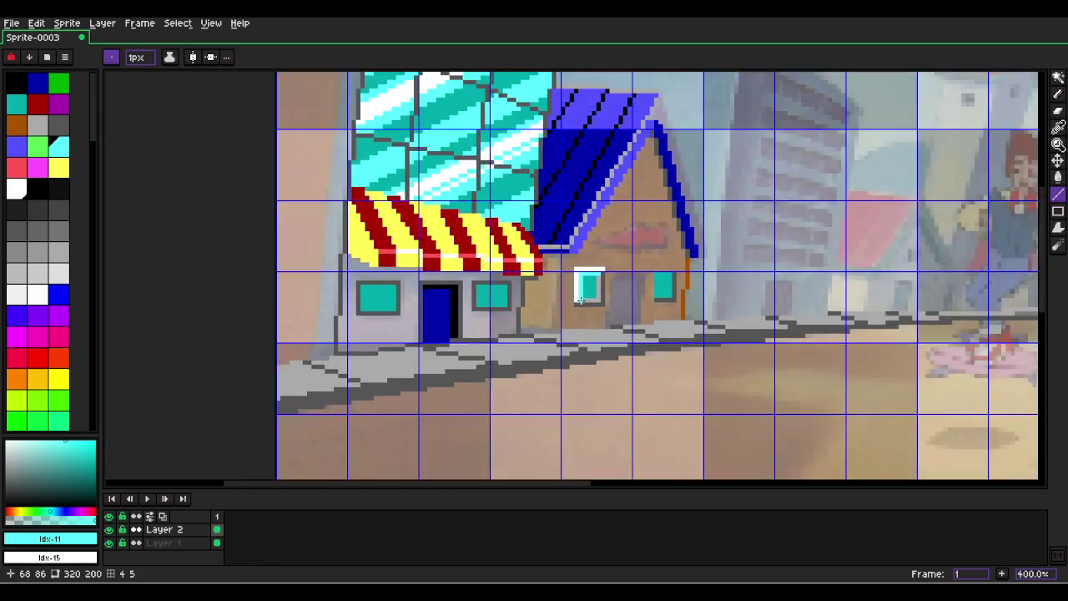
Undo the recent white and cyan lines drawn around the left window of the blue-roofed house.
{"action": "key", "text": "v"}
{"action": "key", "text": "ctrl+z"}
{"action": "key", "text": "ctrl+z"}
{"action": "key", "text": "ctrl+z"}
{"action": "key", "text": "ctrl+z"}
{"action": "key", "text": "l"}
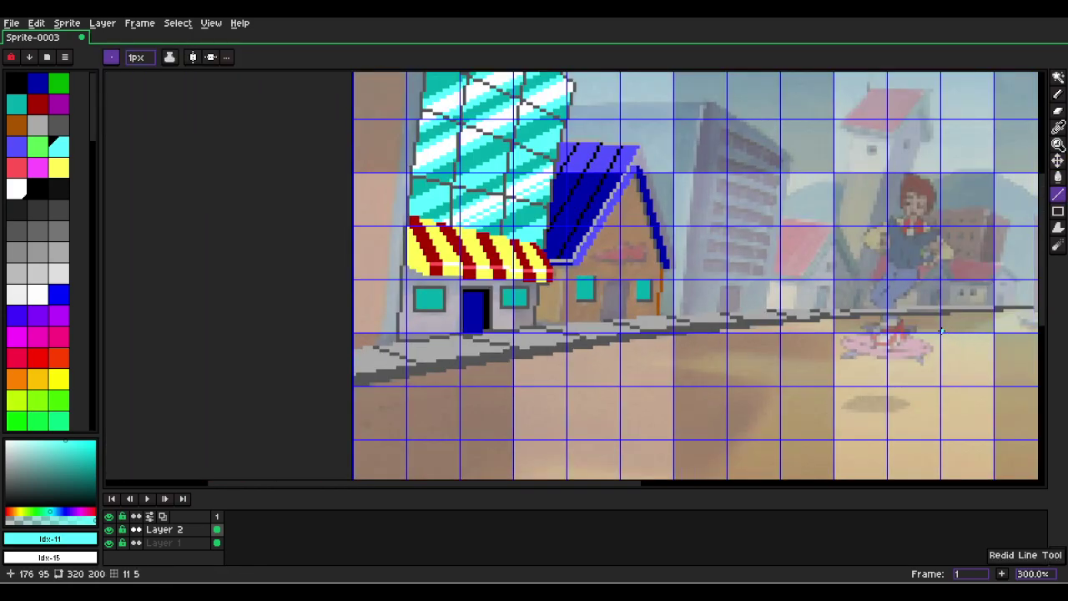
{"action": "scroll", "coordinate": [624, 286], "scroll_direction": "up", "scroll_amount": 3}
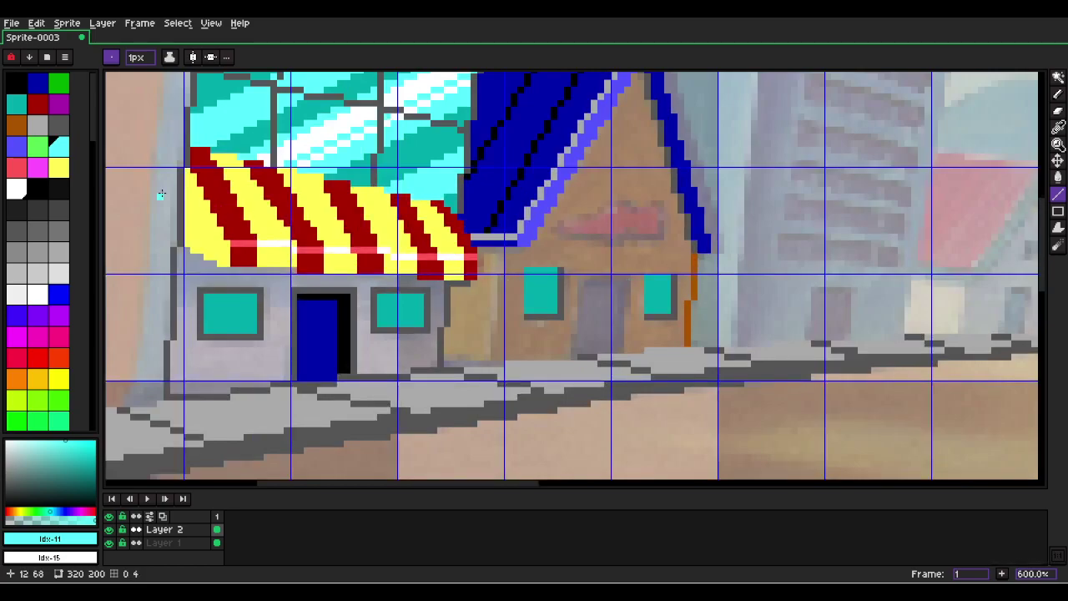
{"action": "left_click", "coordinate": [16, 189]}
{"action": "left_click_drag", "start_coordinate": [504, 250], "coordinate": [497, 362]}
{"action": "key", "text": "ctrl+z"}
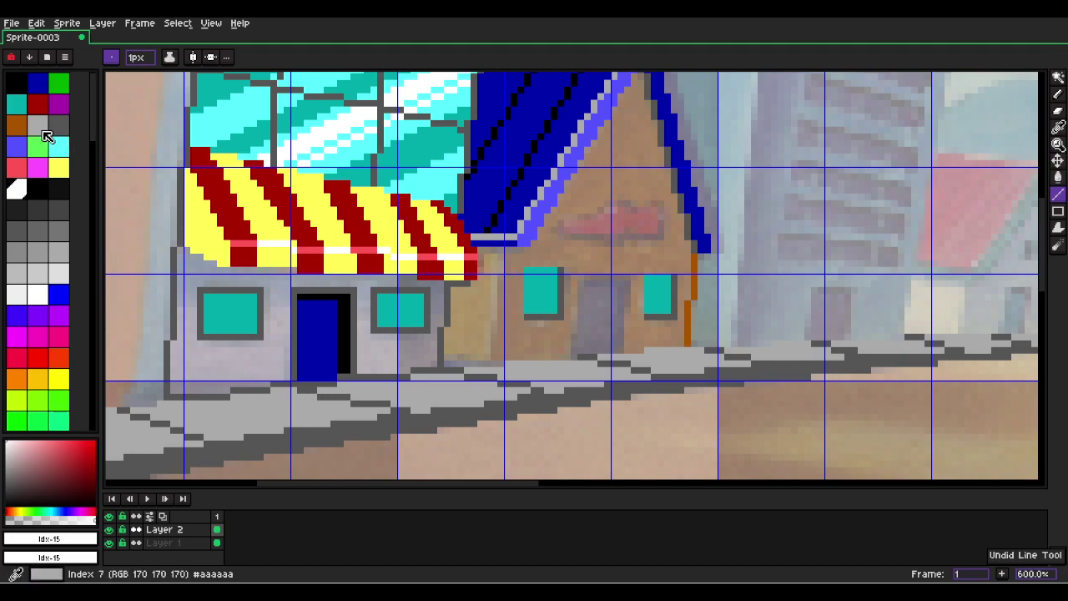
Draw a light grey #aaaaaa line down the left corner of the blue-roofed house, from the eave to the sidewalk.
{"action": "left_click", "coordinate": [42, 131]}
{"action": "mouse_move", "coordinate": [497, 251]}
{"action": "left_mouse_down"}
{"action": "mouse_move", "coordinate": [498, 350]}
{"action": "mouse_move", "coordinate": [447, 364]}
{"action": "left_mouse_up"}
{"action": "key", "text": "ctrl+z"}
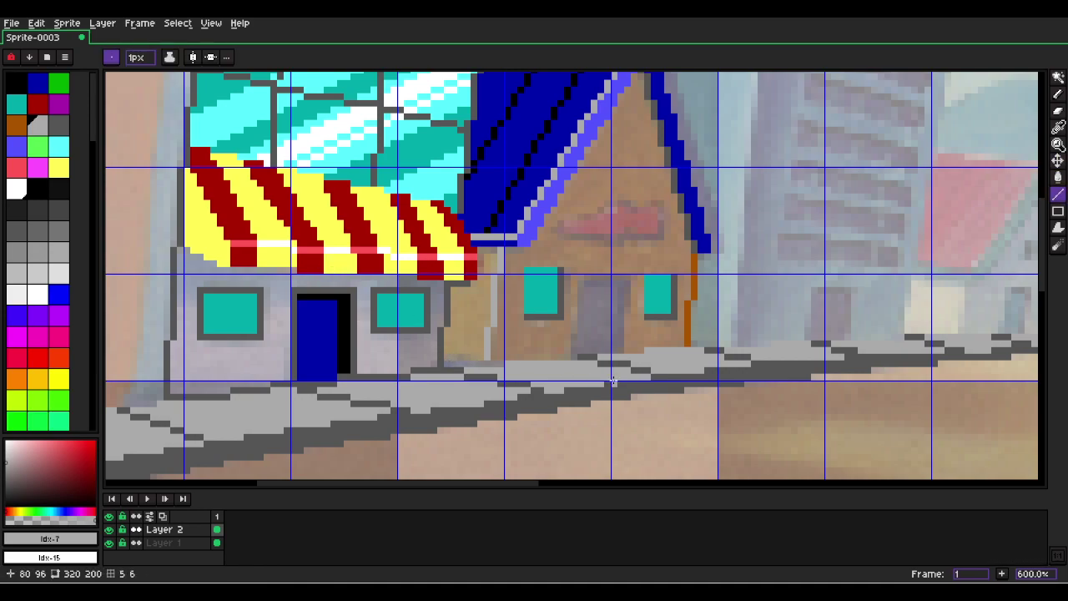
Draw a dark grey #555555 line along the ground between the awning shop and the blue-roofed house.
{"action": "scroll", "coordinate": [591, 348], "scroll_direction": "up", "scroll_amount": 3}
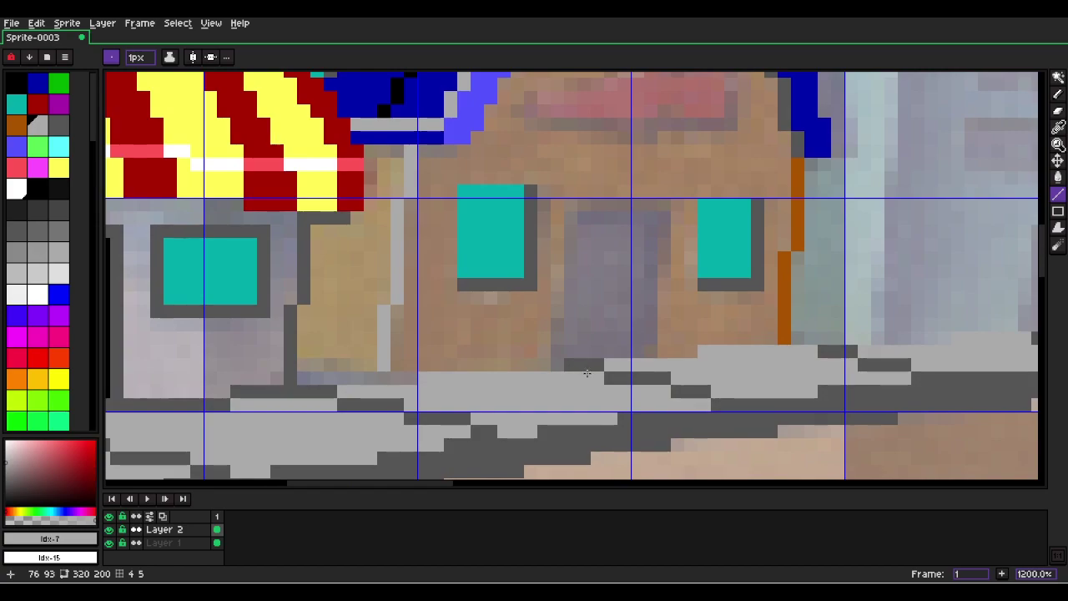
{"action": "left_click", "coordinate": [593, 368], "text": "alt"}
{"action": "left_click_drag", "start_coordinate": [411, 378], "coordinate": [284, 378]}
{"action": "scroll", "coordinate": [542, 344], "scroll_direction": "down", "scroll_amount": 3}
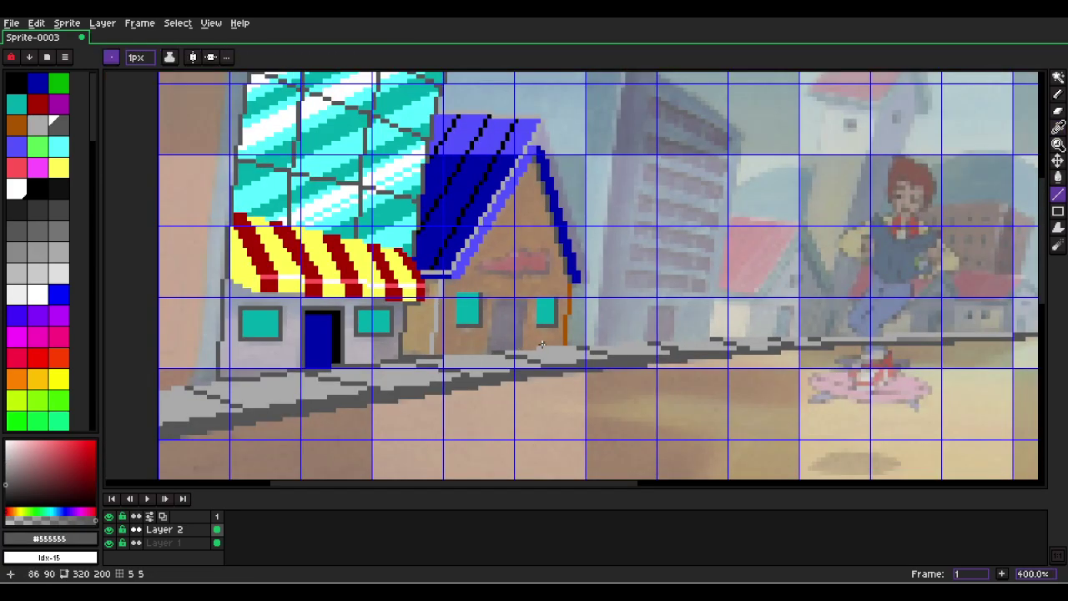
Fill the house's front wall with brown #aa5500 and select the narrow side wall next to the awning shop.
{"action": "scroll", "coordinate": [378, 377], "scroll_direction": "up", "scroll_amount": 2}
{"action": "left_click", "coordinate": [476, 319], "text": "alt"}
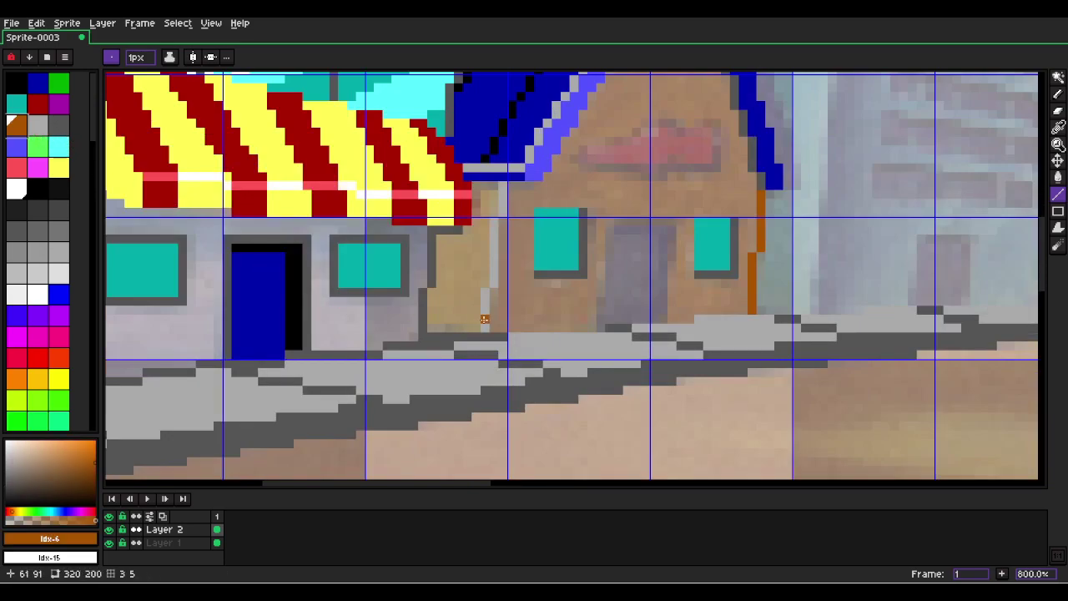
{"action": "key", "text": "w"}
{"action": "left_click", "coordinate": [518, 304]}
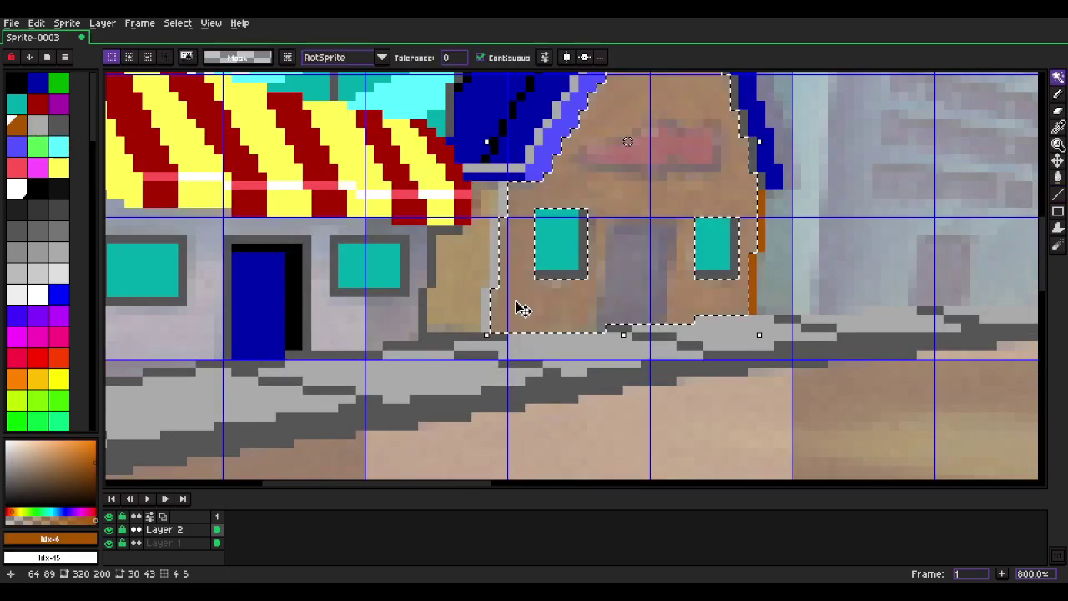
{"action": "key", "text": "space"}
{"action": "left_click_drag", "start_coordinate": [621, 219], "coordinate": [472, 347]}
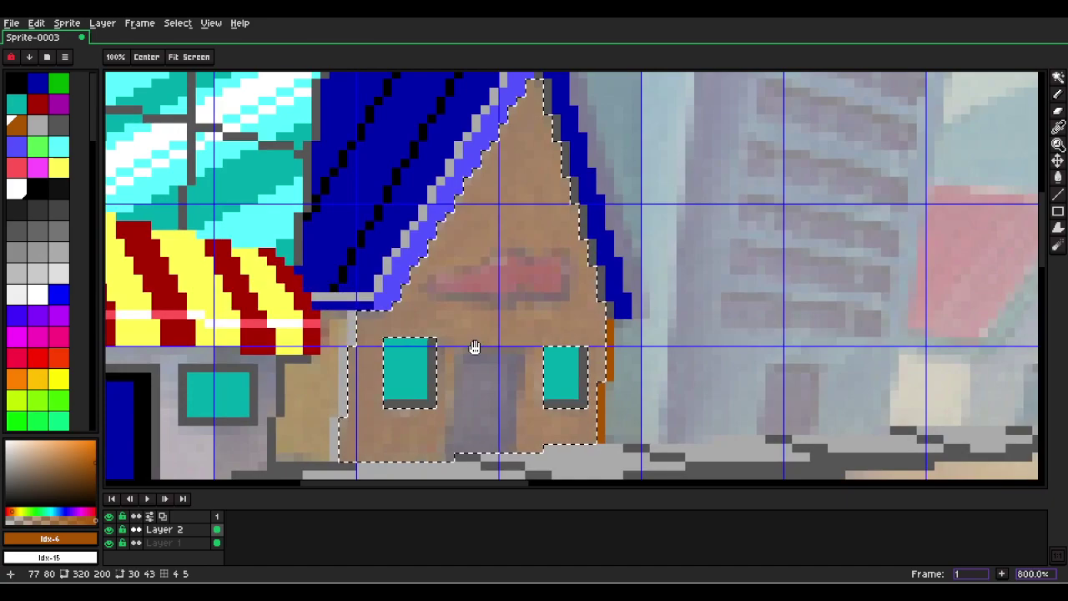
{"action": "key", "text": "f"}
{"action": "left_click", "coordinate": [311, 392]}
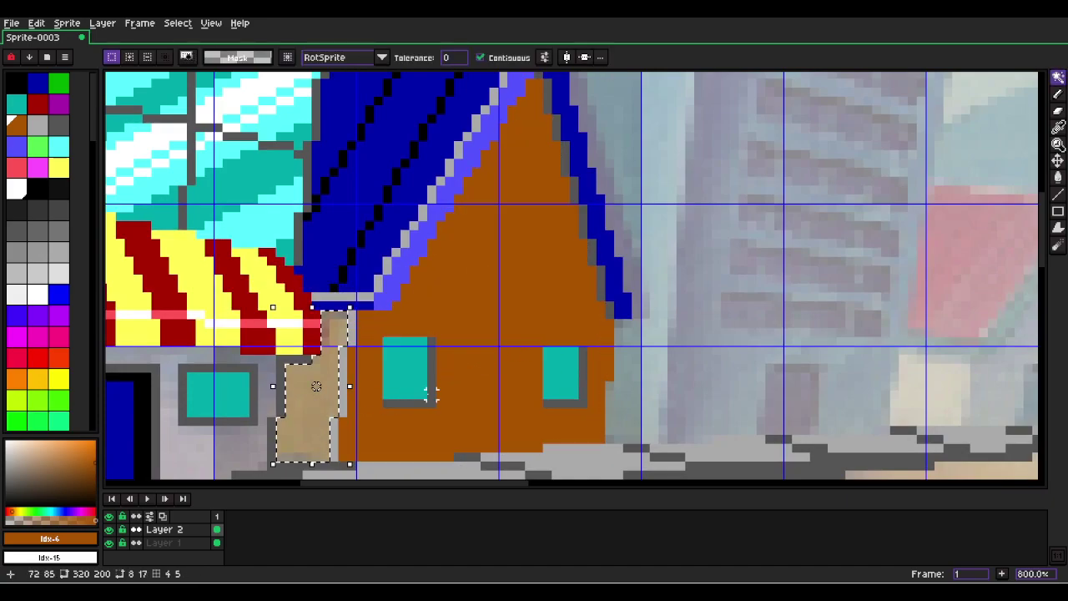
{"action": "left_click", "coordinate": [59, 171]}
{"action": "key", "text": "f"}
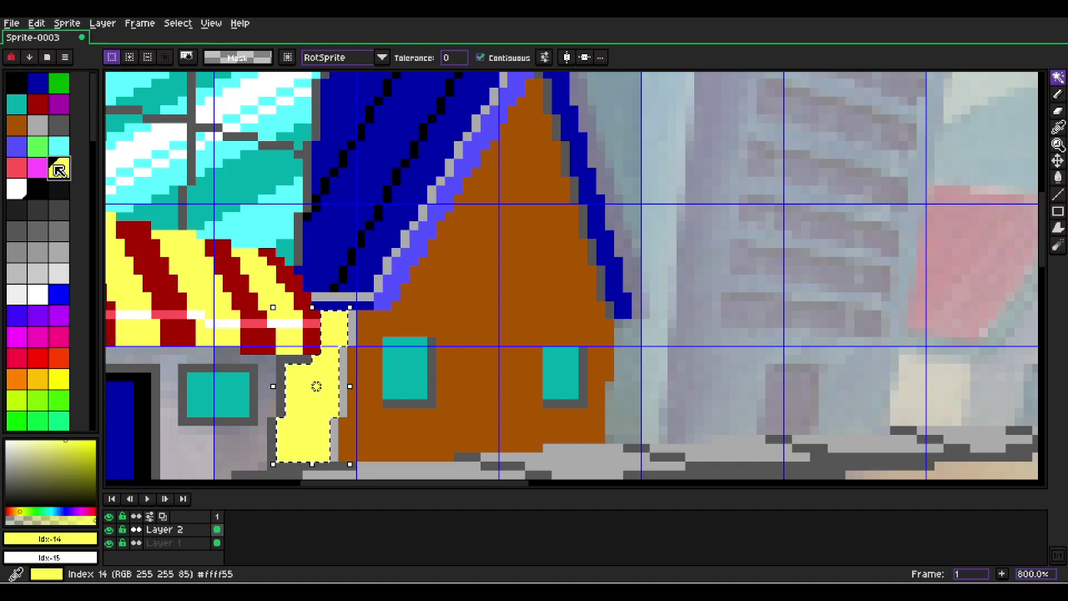
{"action": "scroll", "coordinate": [346, 156], "scroll_direction": "down", "scroll_amount": 4}
{"action": "key", "text": "ctrl+z"}
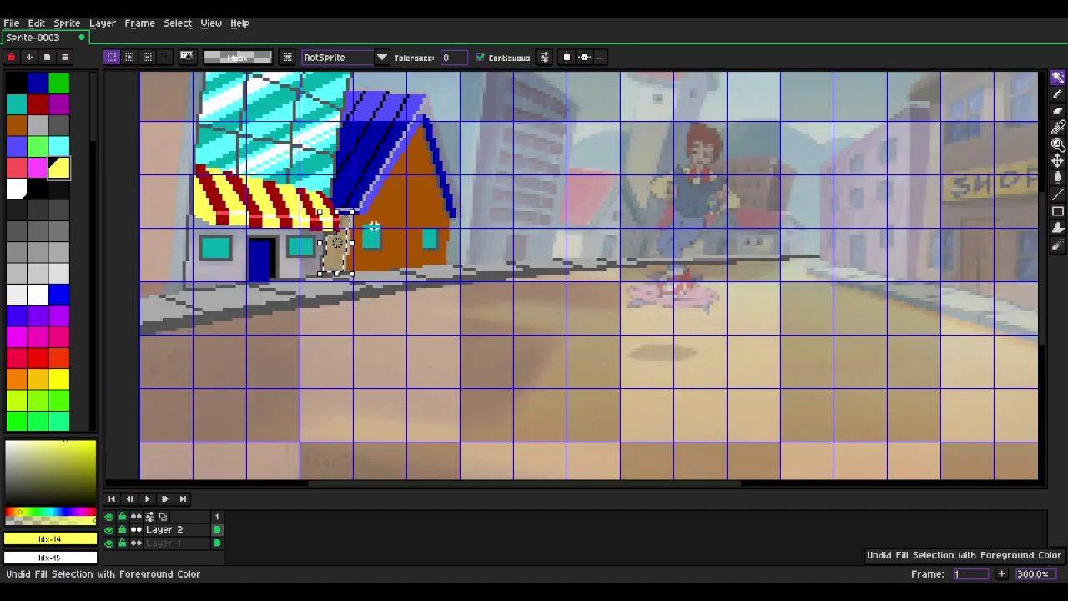
Fill the selected narrow side wall with the brown #aa5500 sampled from the front wall.
{"action": "scroll", "coordinate": [384, 229], "scroll_direction": "up", "scroll_amount": 3}
{"action": "left_click", "coordinate": [395, 230], "text": "alt"}
{"action": "key", "text": "f"}
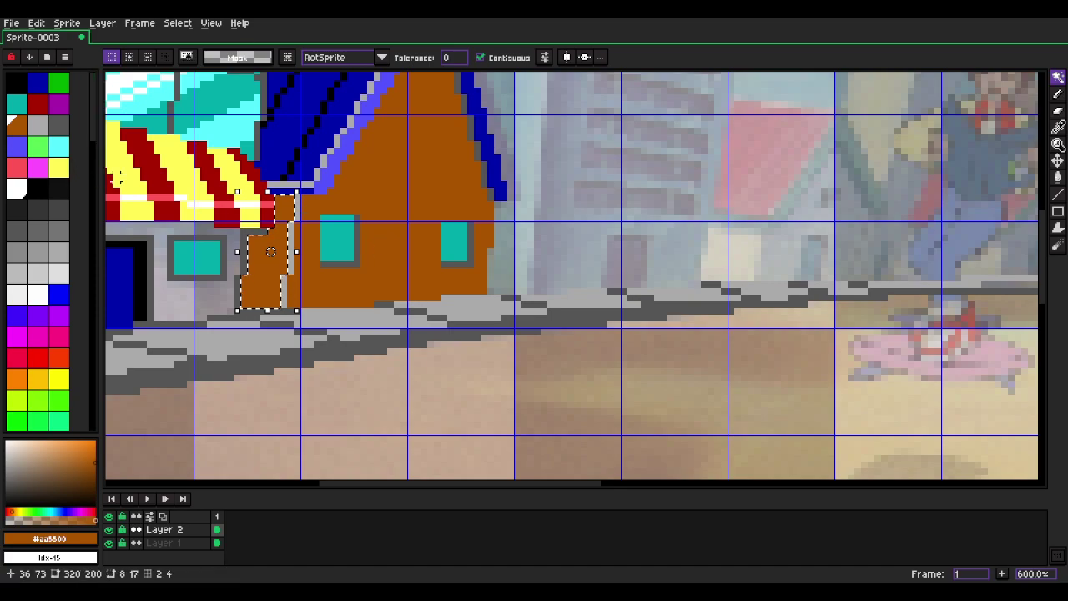
Recolour the house's front wall with yellow #ffff55, leaving the side wall brown.
{"action": "key", "text": "i"}
{"action": "key", "text": "w"}
{"action": "left_click", "coordinate": [363, 216]}
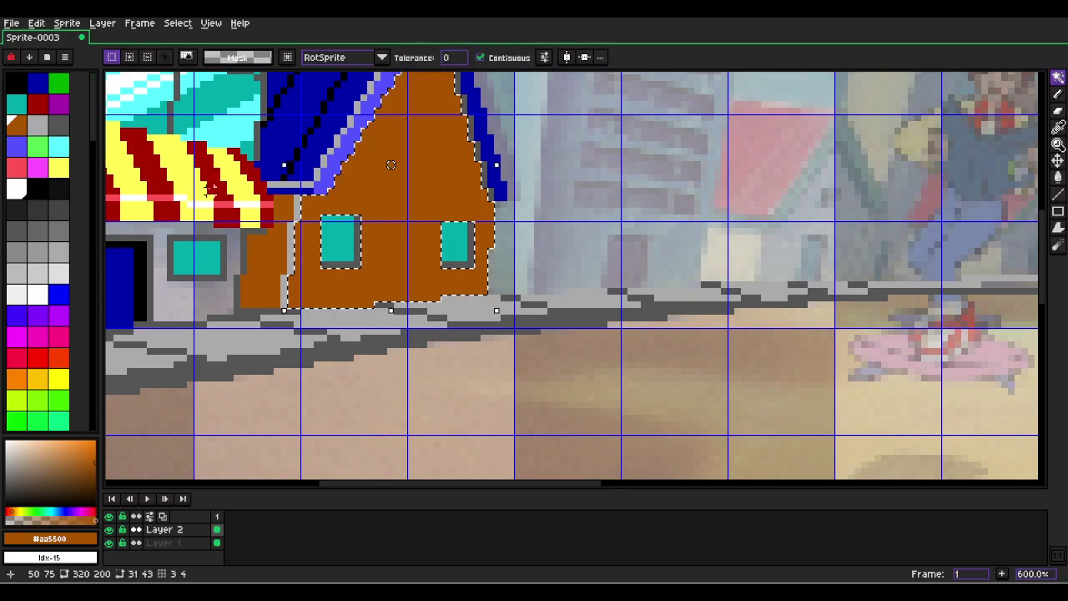
{"action": "left_click", "coordinate": [58, 167]}
{"action": "key", "text": "f"}
{"action": "key", "text": "Delete"}
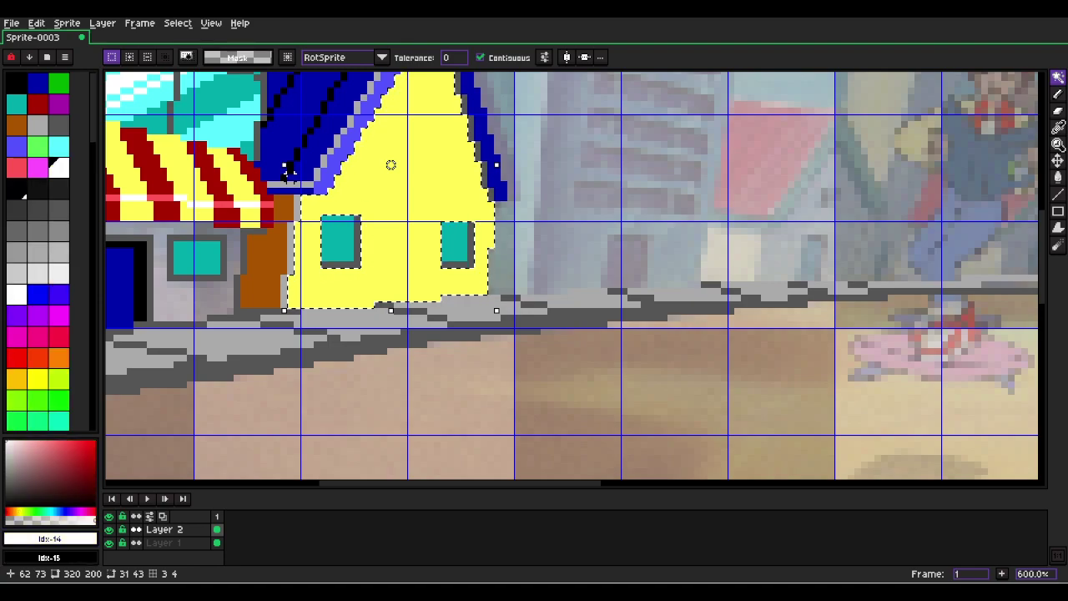
{"action": "key", "text": "ctrl+z"}
Hide Layer 2 to compare the house with the reference image underneath, and show the layer again.
{"action": "key", "text": "v"}
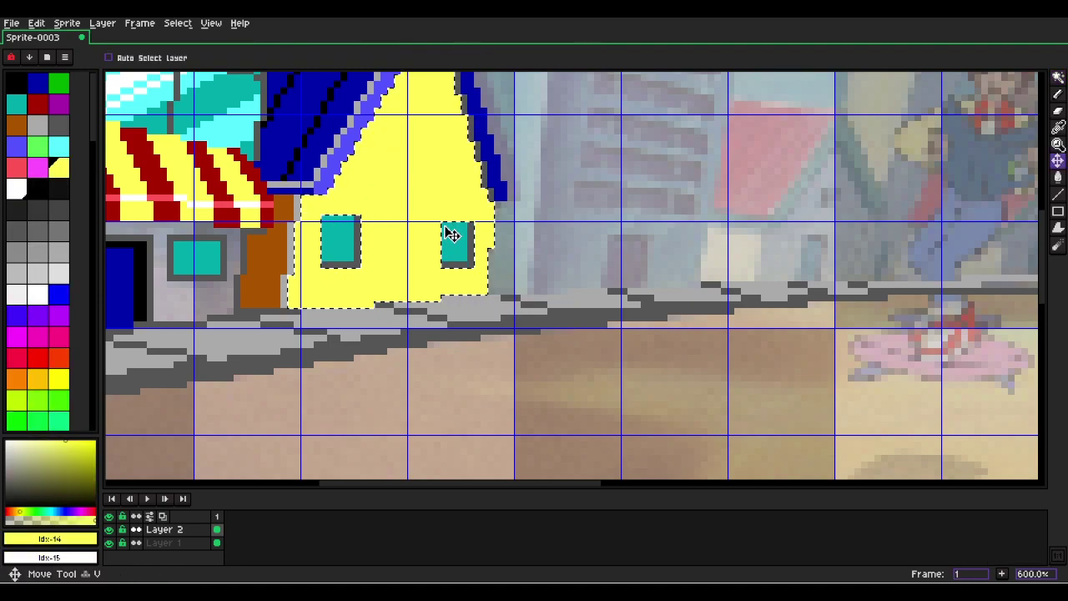
{"action": "left_click", "coordinate": [109, 529]}
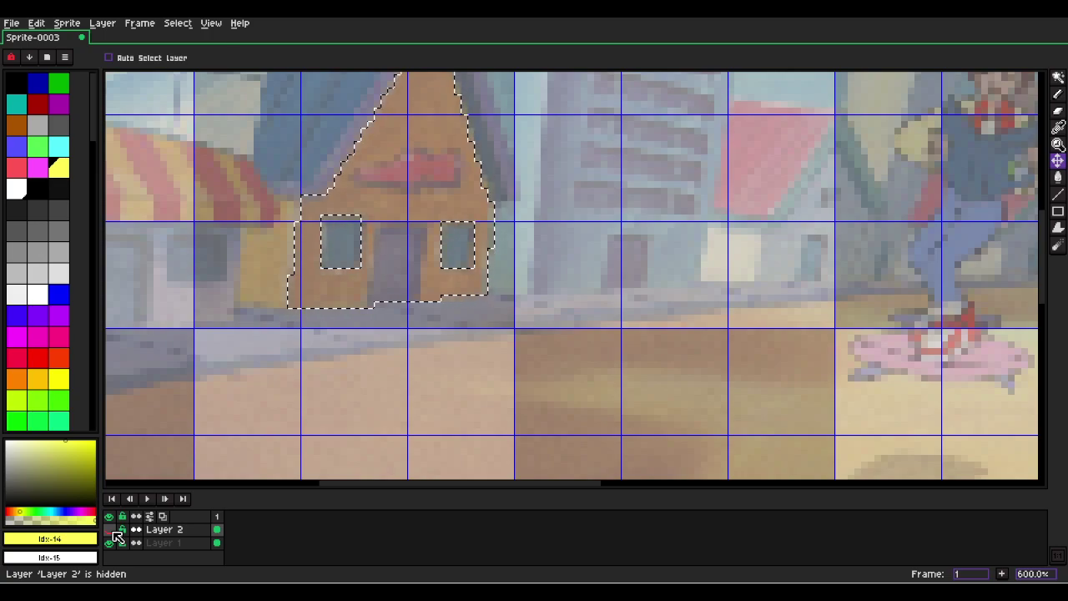
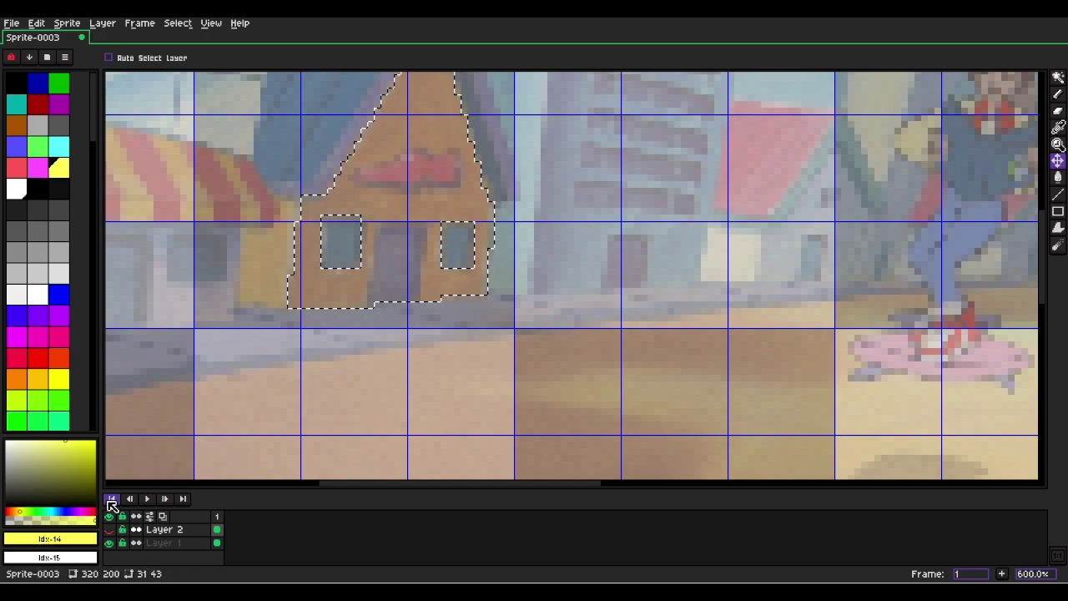
{"action": "left_click", "coordinate": [108, 529]}
{"action": "left_click", "coordinate": [109, 529]}
{"action": "left_click", "coordinate": [109, 529]}
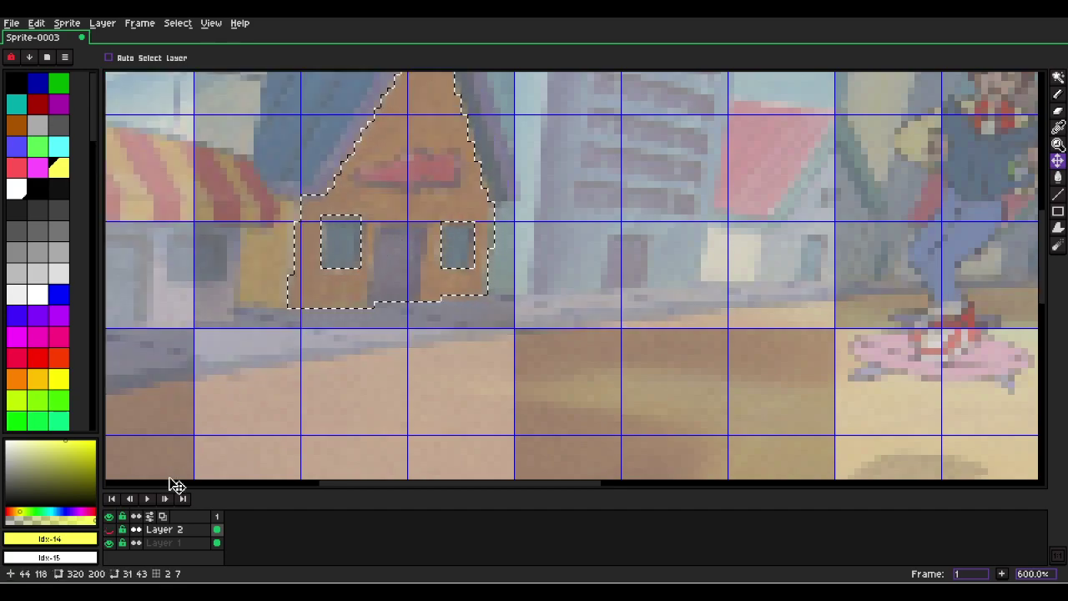
{"action": "left_click", "coordinate": [108, 529]}
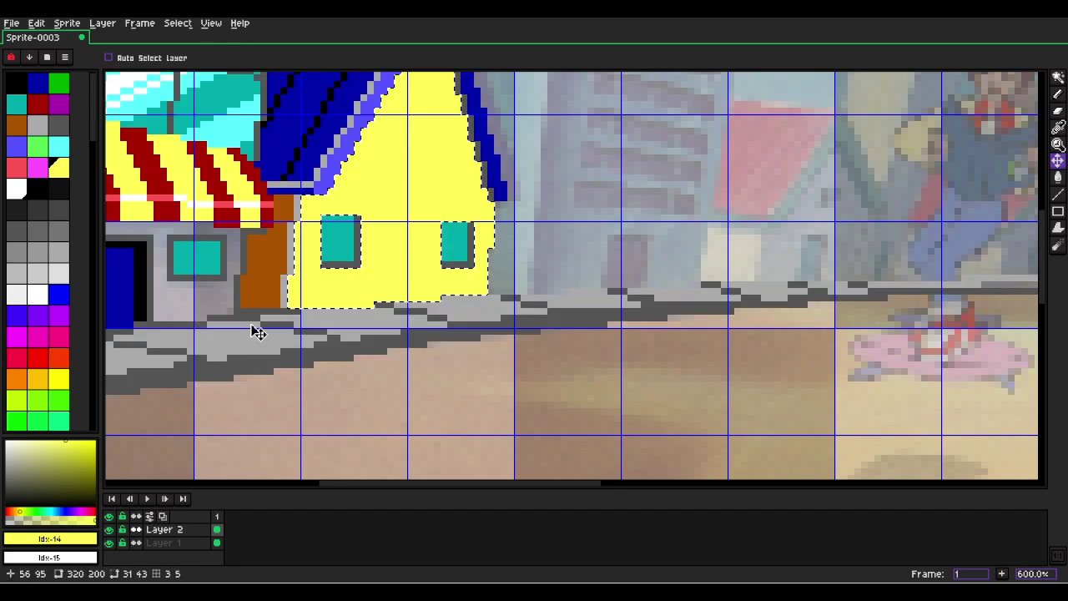
Clear the selection and outline the top and left side of a door between the house's windows in dark grey #555555.
{"action": "scroll", "coordinate": [408, 236], "scroll_direction": "up", "scroll_amount": 4}
{"action": "key", "text": "l"}
{"action": "key", "text": "ctrl+d"}
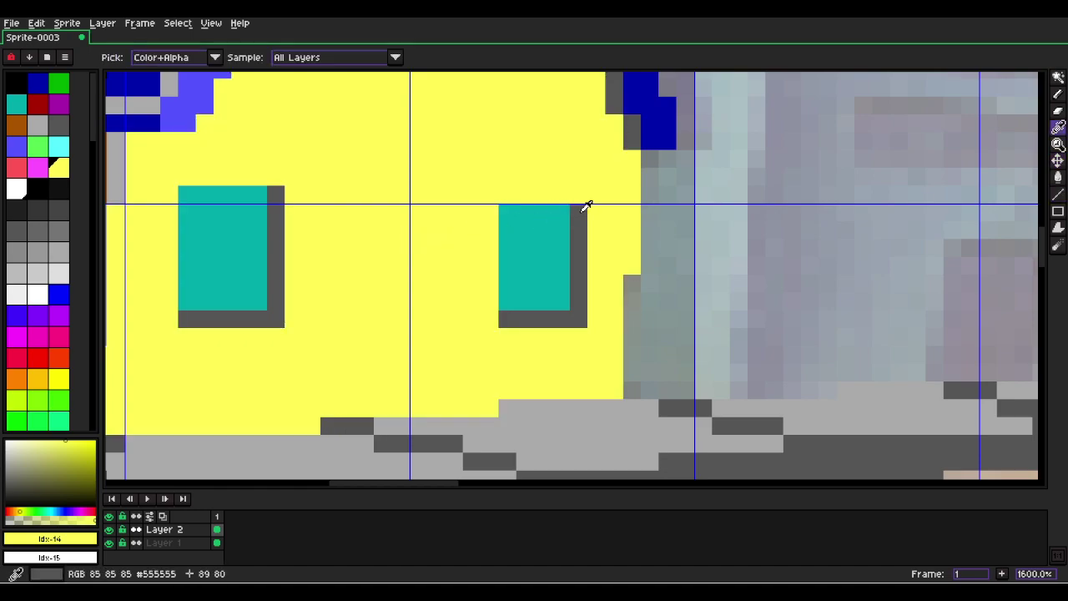
{"action": "left_click", "coordinate": [583, 208], "text": "alt"}
{"action": "mouse_move", "coordinate": [454, 200]}
{"action": "left_mouse_down"}
{"action": "mouse_move", "coordinate": [329, 214]}
{"action": "mouse_move", "coordinate": [329, 426]}
{"action": "left_mouse_up"}
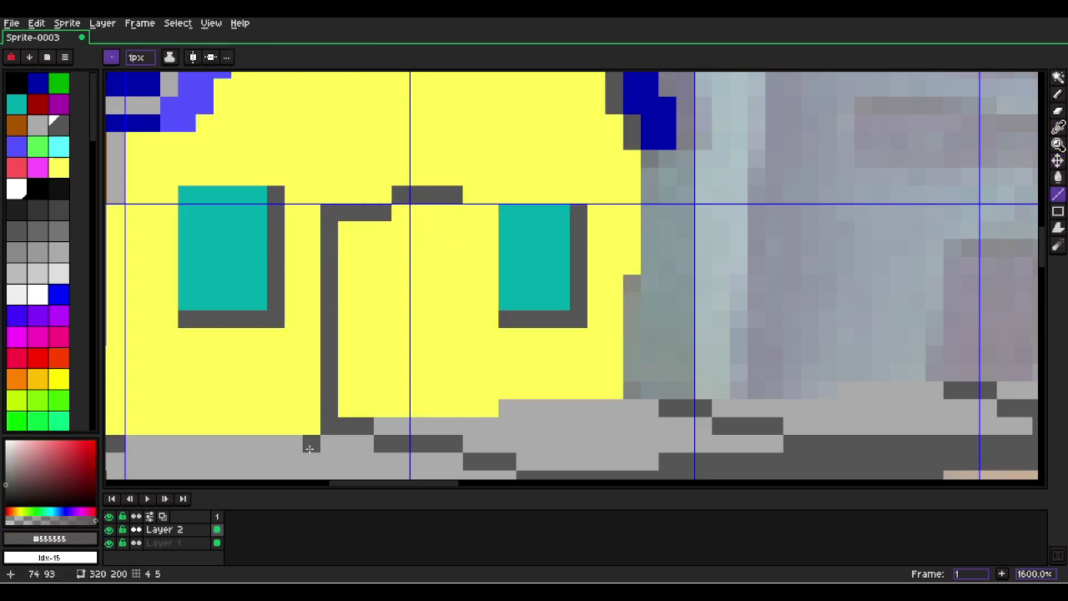
Lower the opacity of Layer 2's cel to 110 so the reference door shows through.
{"action": "double_click", "coordinate": [217, 529]}
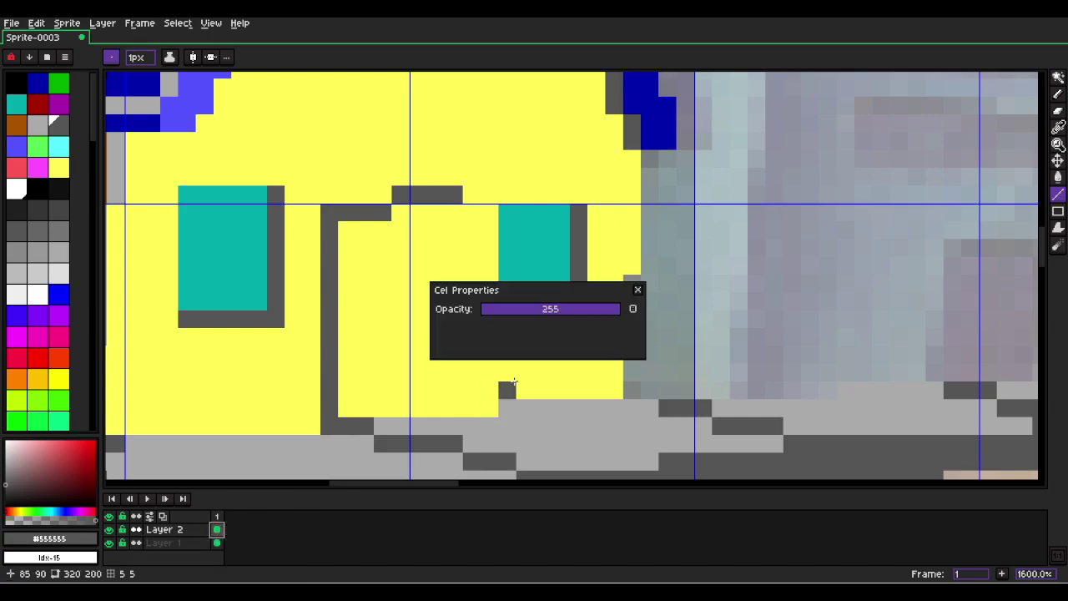
{"action": "left_click", "coordinate": [544, 310]}
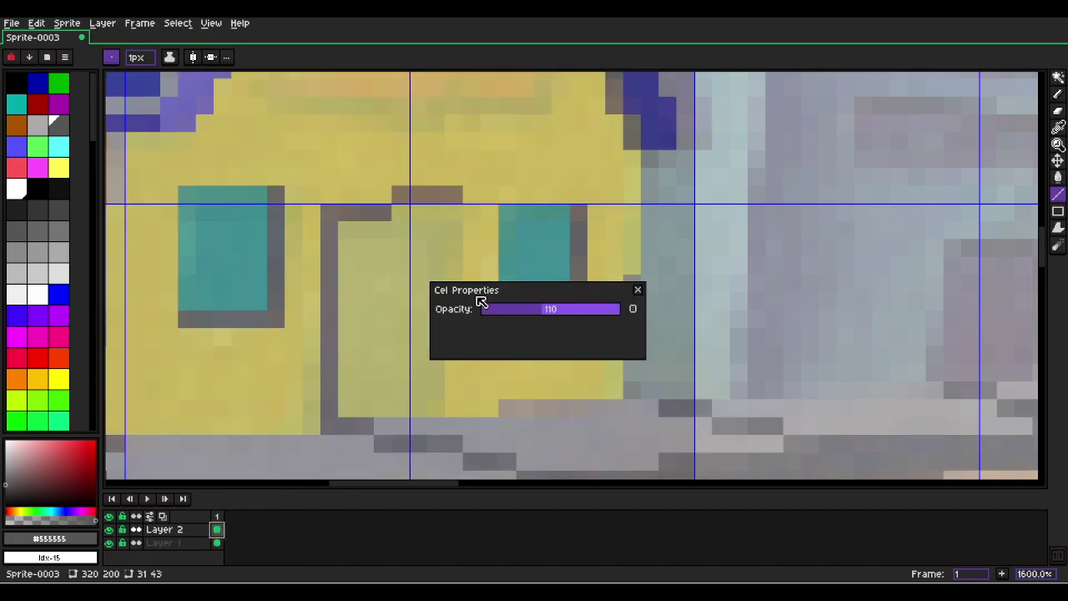
{"action": "key", "text": "Escape"}
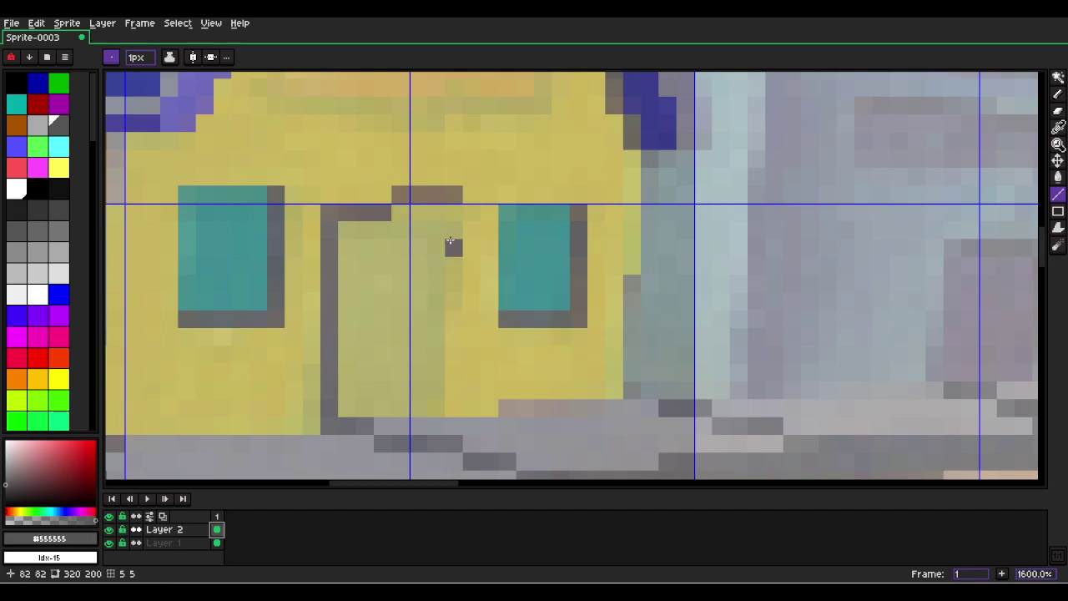
Complete both sides of the door frame along the reference and fill the door with dark grey #555555.
{"action": "mouse_move", "coordinate": [454, 210]}
{"action": "left_mouse_down"}
{"action": "mouse_move", "coordinate": [434, 435]}
{"action": "mouse_move", "coordinate": [436, 415]}
{"action": "left_mouse_up"}
{"action": "left_click_drag", "start_coordinate": [332, 204], "coordinate": [314, 423]}
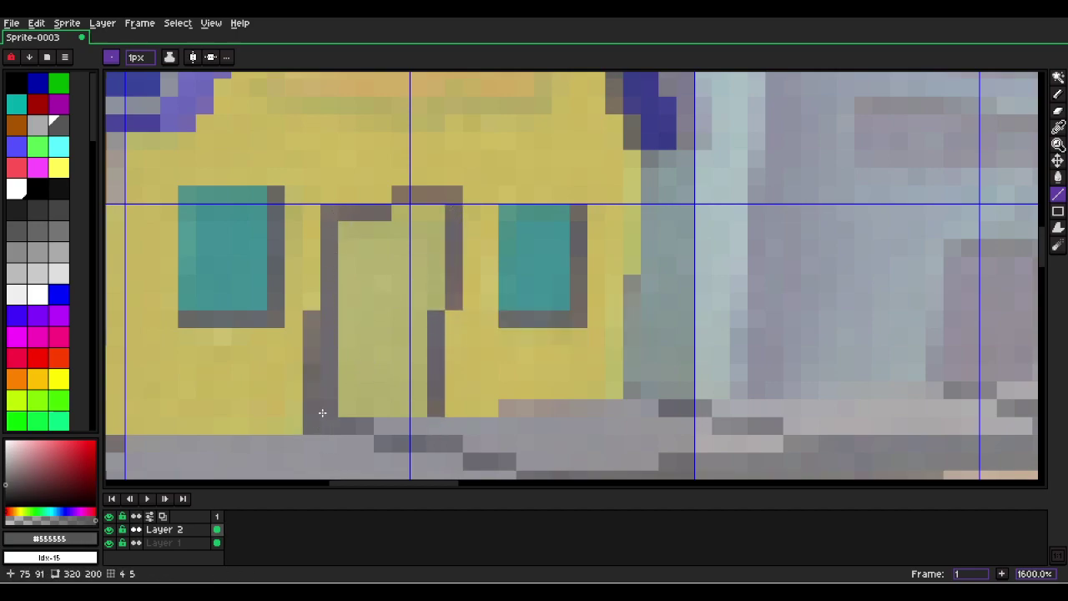
{"action": "key", "text": "w"}
{"action": "left_click", "coordinate": [398, 377]}
{"action": "key", "text": "f"}
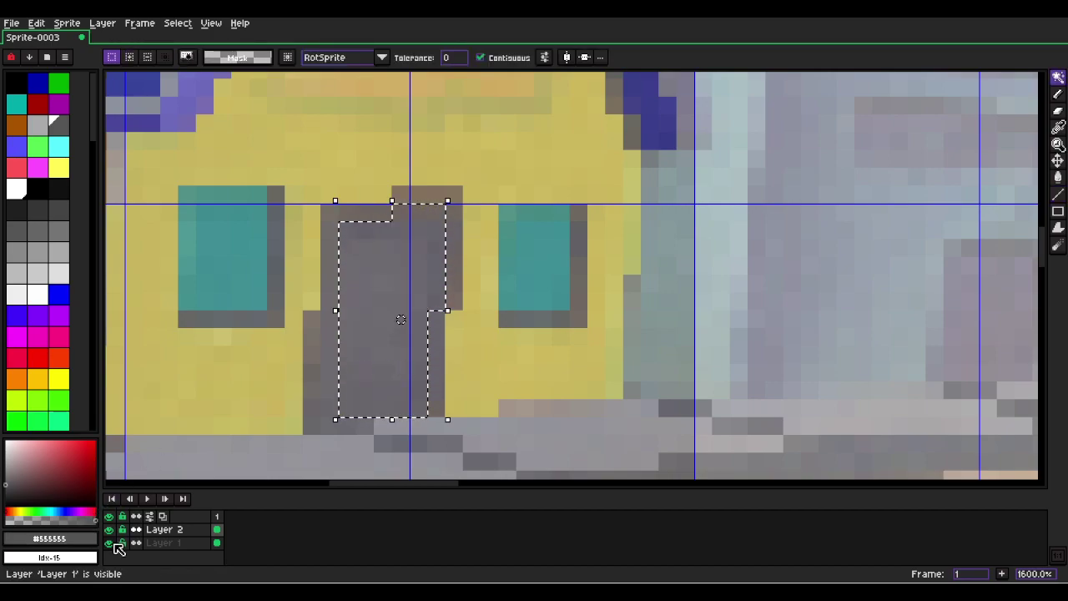
Restore the opacity of Layer 2's cel to 255 and close its properties.
{"action": "double_click", "coordinate": [216, 531]}
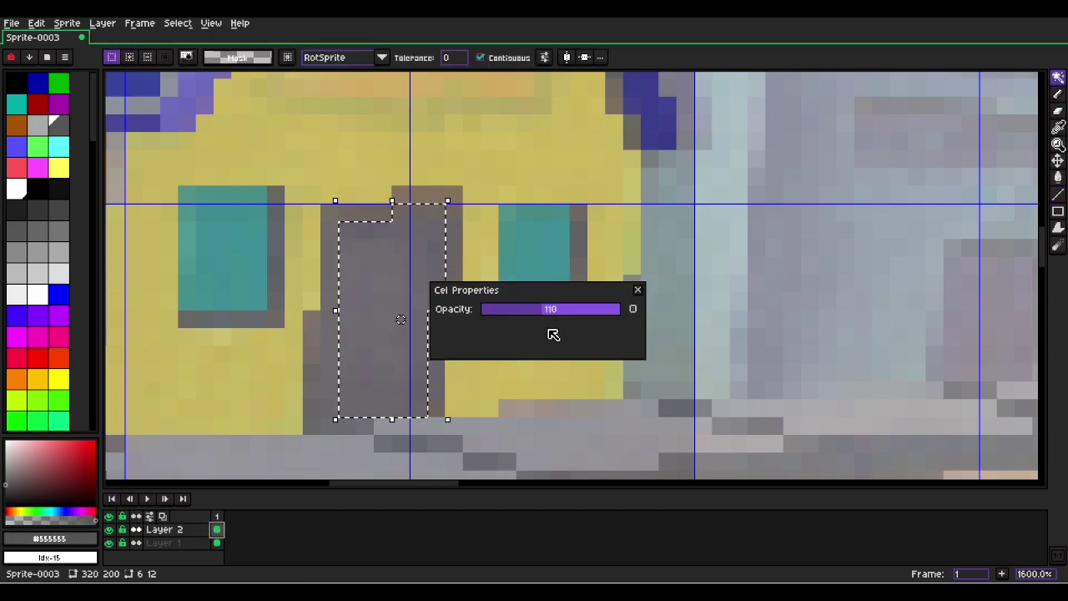
{"action": "left_click_drag", "start_coordinate": [551, 311], "coordinate": [643, 310]}
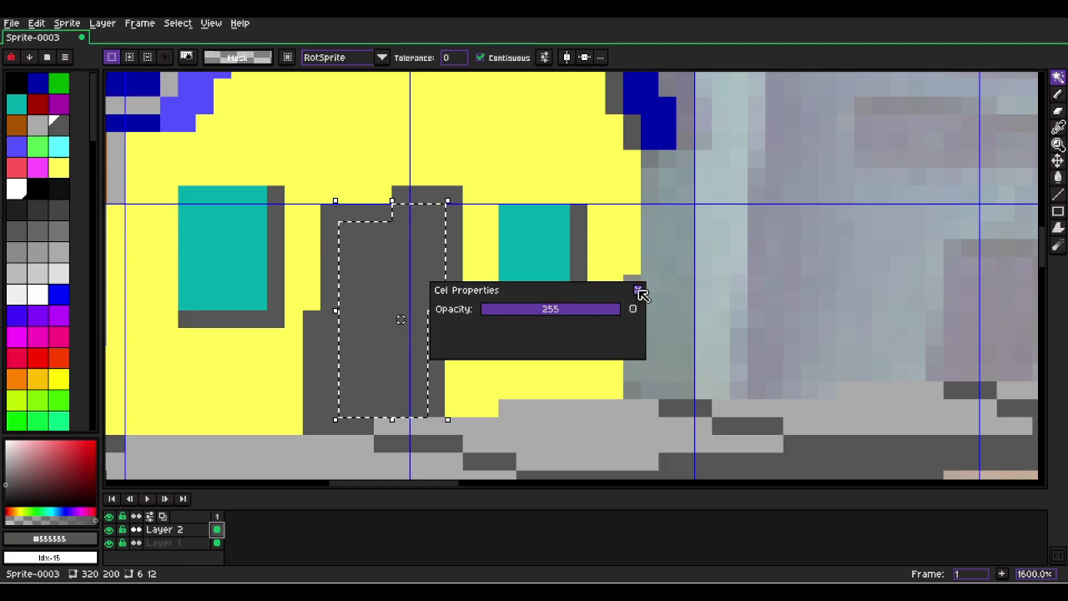
{"action": "left_click", "coordinate": [637, 290]}
{"action": "key", "text": "b"}
{"action": "scroll", "coordinate": [364, 310], "scroll_direction": "down", "scroll_amount": 6}
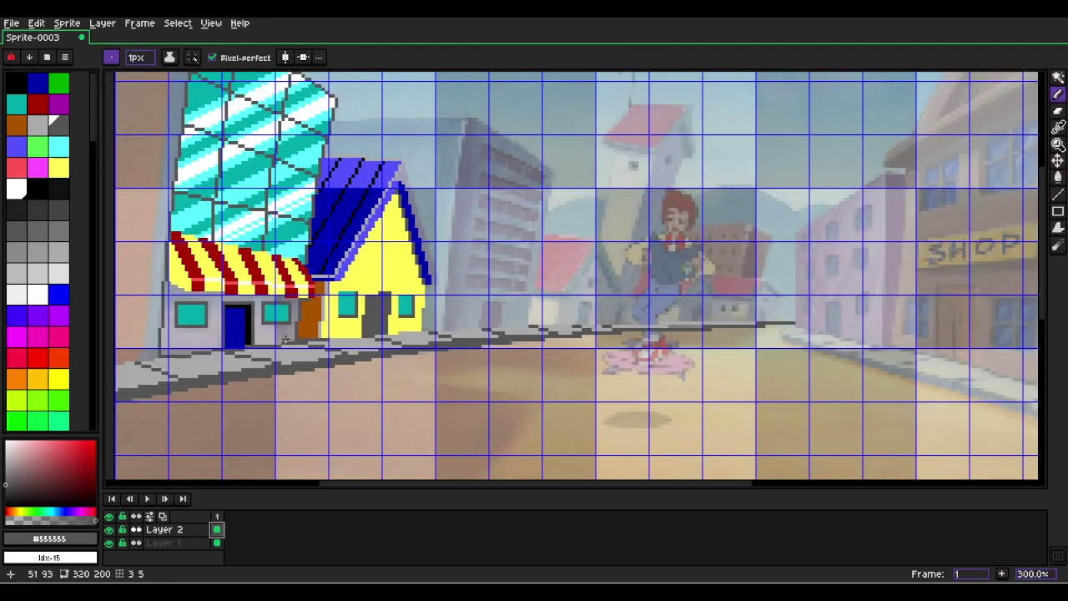
{"action": "scroll", "coordinate": [286, 338], "scroll_direction": "up", "scroll_amount": 4}
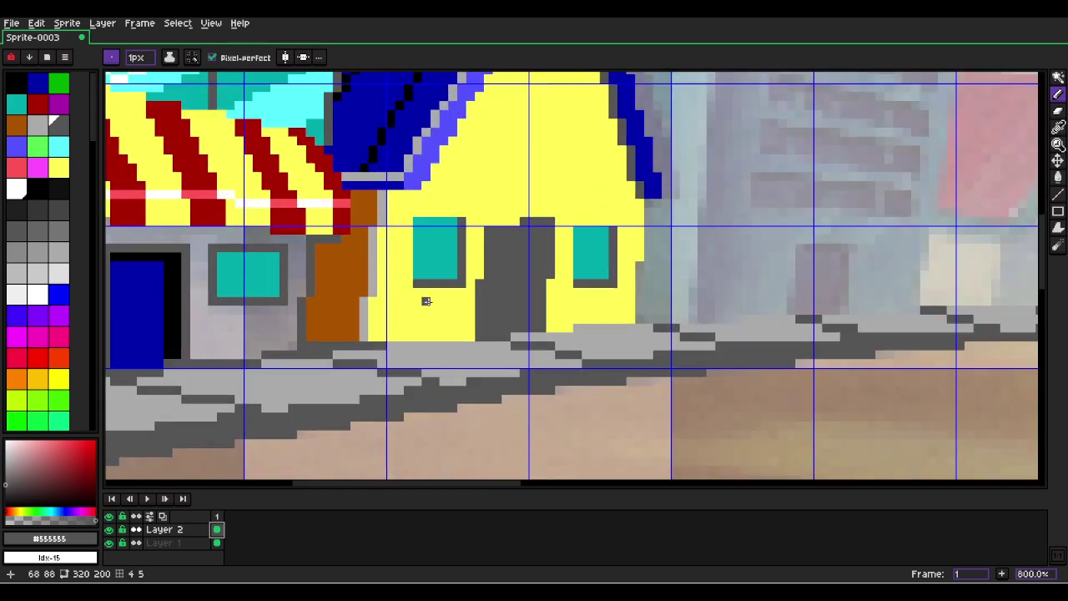
{"action": "key", "text": "m"}
{"action": "mouse_move", "coordinate": [417, 209]}
{"action": "left_mouse_down"}
{"action": "mouse_move", "coordinate": [432, 281]}
{"action": "mouse_move", "coordinate": [450, 298]}
{"action": "left_mouse_up"}
{"action": "key", "text": "ctrl+z"}
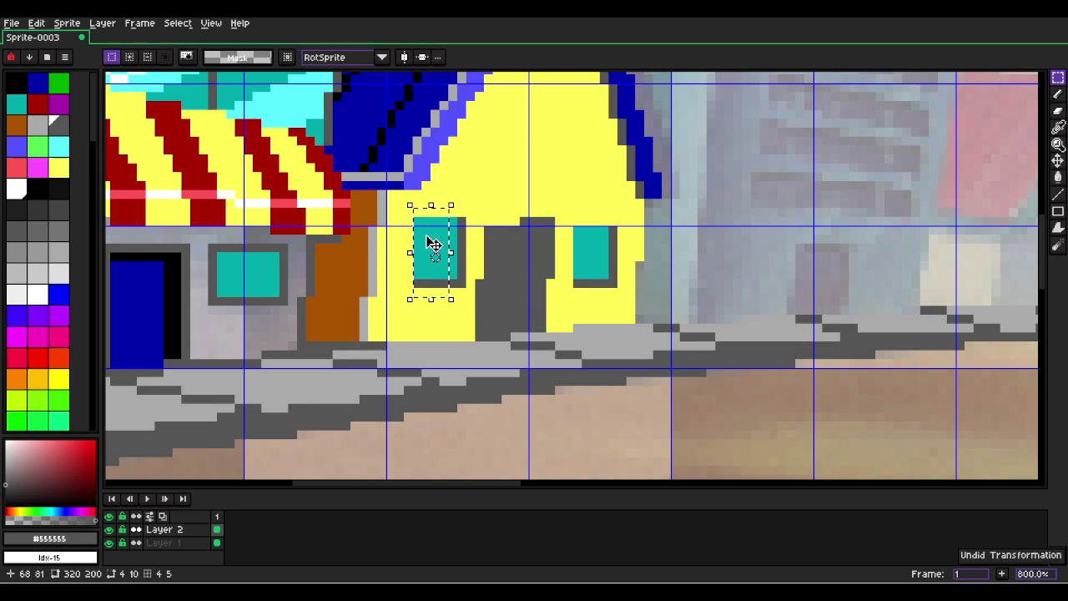
{"action": "left_click_drag", "start_coordinate": [447, 225], "coordinate": [440, 338]}
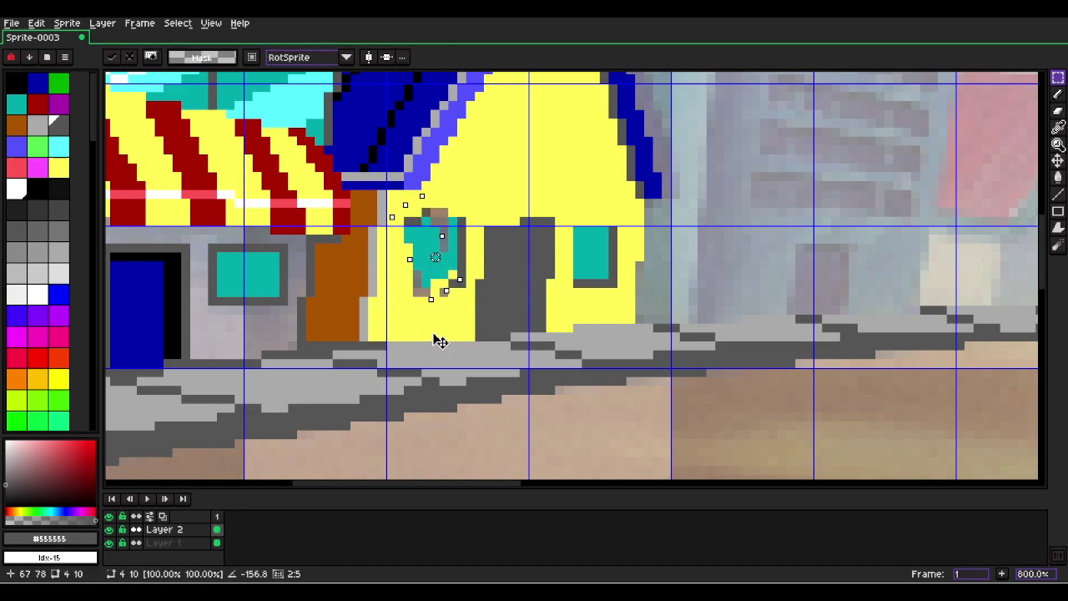
{"action": "key", "text": "ctrl+z"}
Select the left part of the house's left window and shift it down one pixel to give it a stepped edge.
{"action": "left_click_drag", "start_coordinate": [470, 186], "coordinate": [444, 321]}
{"action": "left_click", "coordinate": [408, 249]}
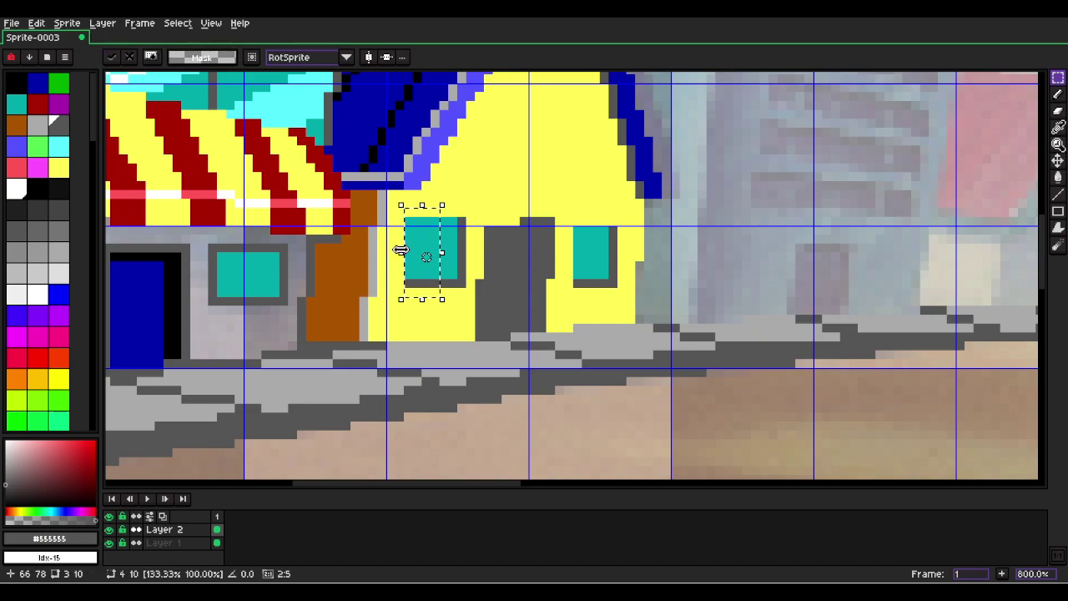
{"action": "mouse_move", "coordinate": [420, 292]}
{"action": "left_mouse_down"}
{"action": "mouse_move", "coordinate": [414, 262]}
{"action": "mouse_move", "coordinate": [420, 282]}
{"action": "left_mouse_up"}
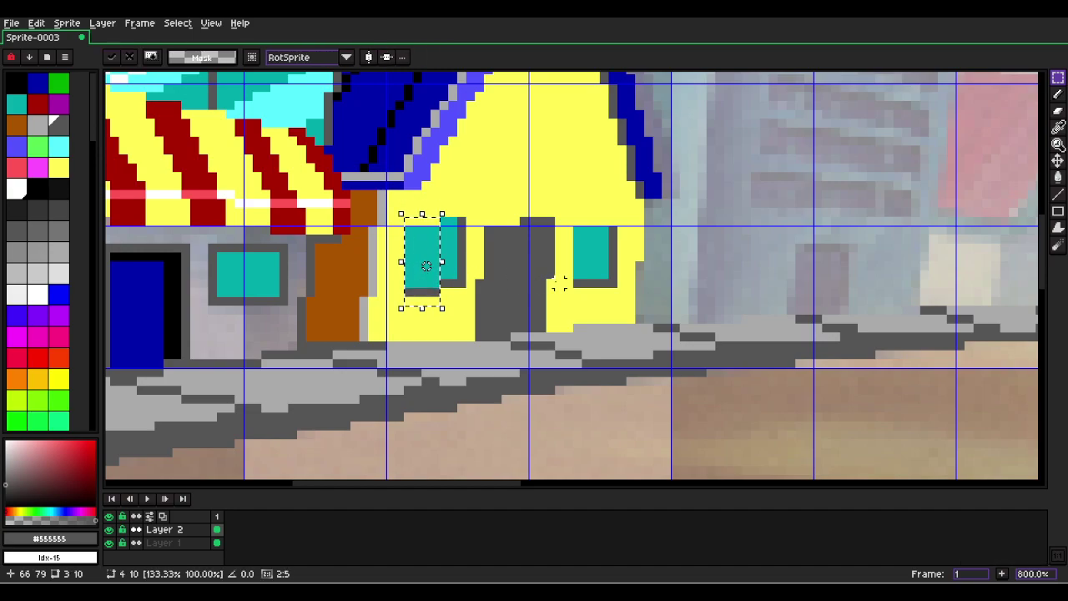
{"action": "left_click", "coordinate": [781, 283]}
Shift the right part of the house's right window one pixel up and one pixel right, and clear the selection.
{"action": "scroll", "coordinate": [781, 284], "scroll_direction": "down", "scroll_amount": 3}
{"action": "scroll", "coordinate": [591, 266], "scroll_direction": "up", "scroll_amount": 4}
{"action": "left_click_drag", "start_coordinate": [617, 228], "coordinate": [613, 287]}
{"action": "left_click", "coordinate": [603, 290]}
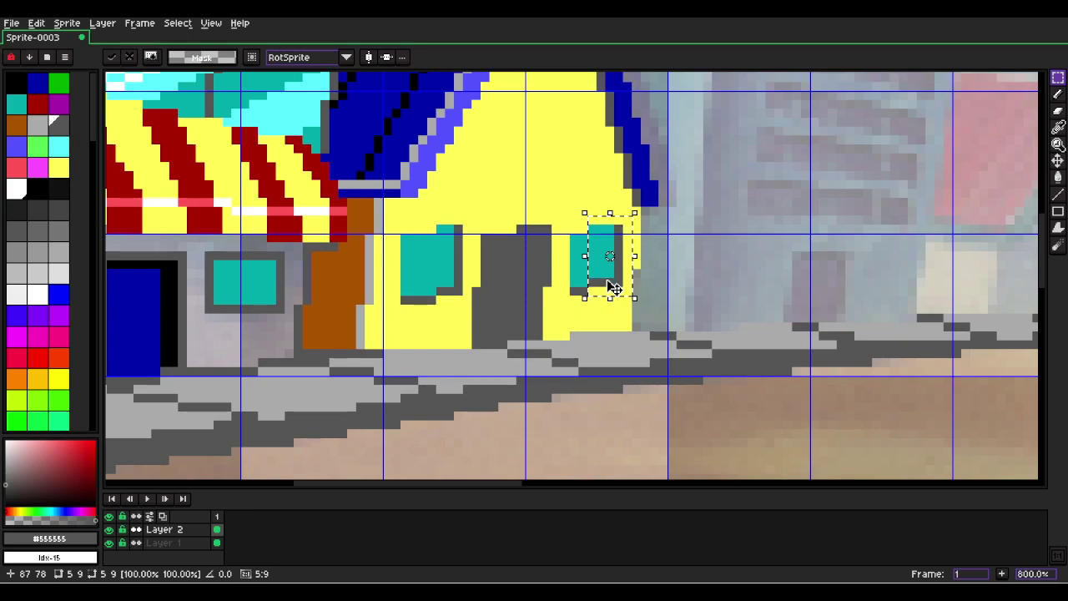
{"action": "left_click", "coordinate": [662, 317]}
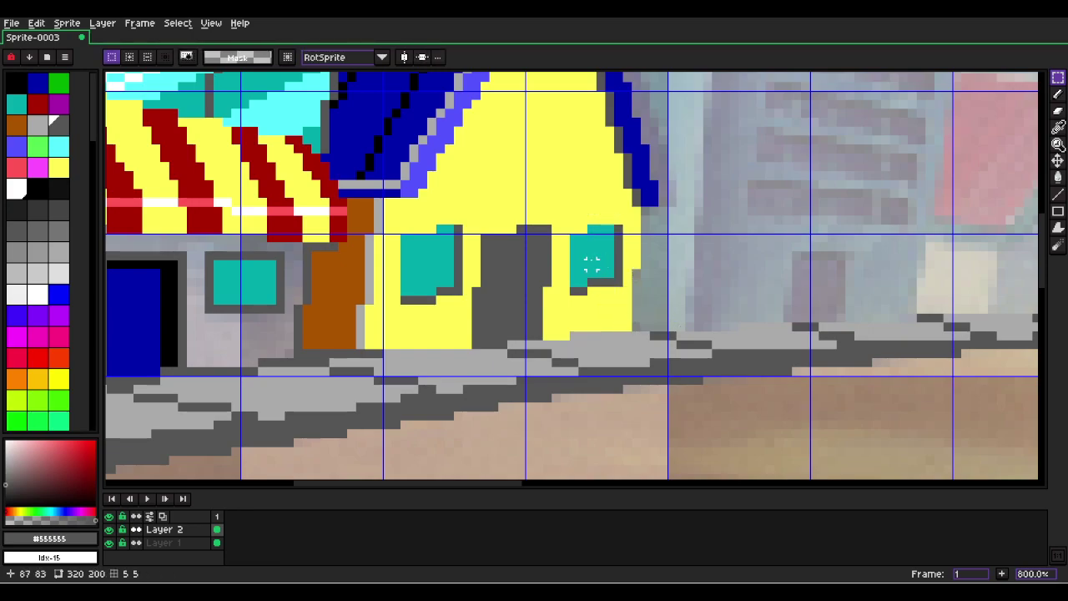
Touch up the stepped top and bottom edges of the house's right window with yellow #ffff55, dark grey and teal #00aaaa pixels.
{"action": "key", "text": "b"}
{"action": "left_click", "coordinate": [580, 223], "text": "alt"}
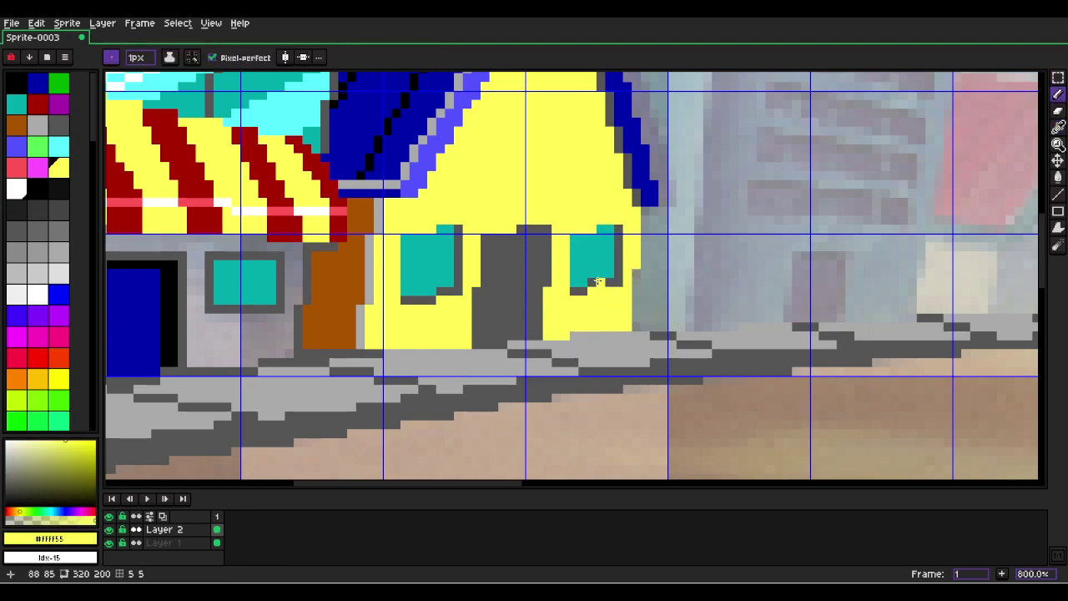
{"action": "left_click", "coordinate": [592, 286], "text": "alt"}
{"action": "left_click", "coordinate": [589, 275], "text": "alt"}
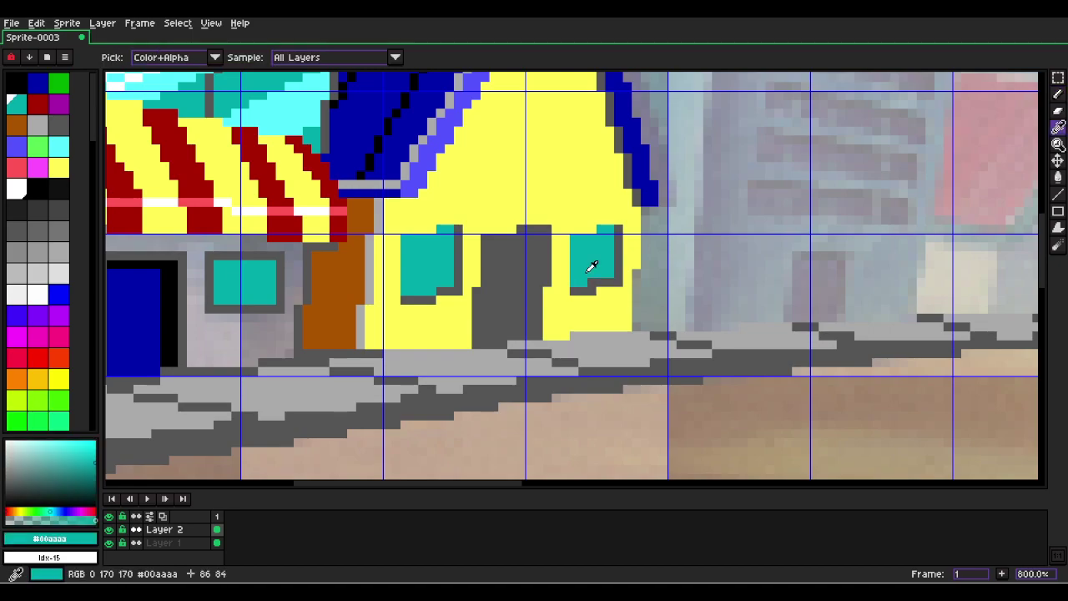
{"action": "scroll", "coordinate": [596, 290], "scroll_direction": "down", "scroll_amount": 3}
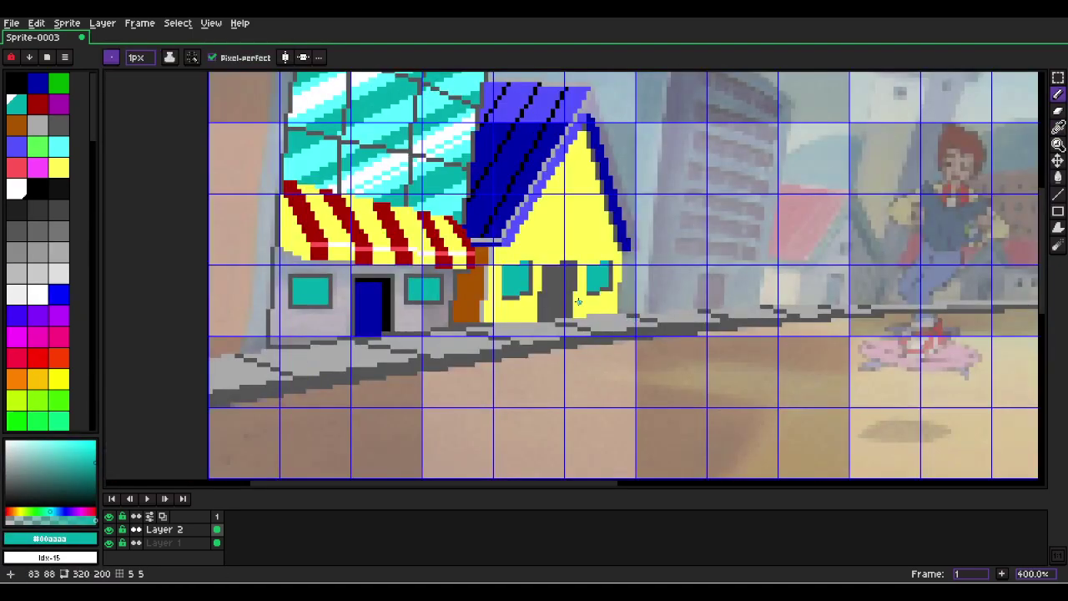
Try trimming the corner pixels of the house's window frames with wall yellow #ffff55, and undo it.
{"action": "scroll", "coordinate": [580, 303], "scroll_direction": "up", "scroll_amount": 5}
{"action": "left_click", "coordinate": [478, 291], "text": "alt"}
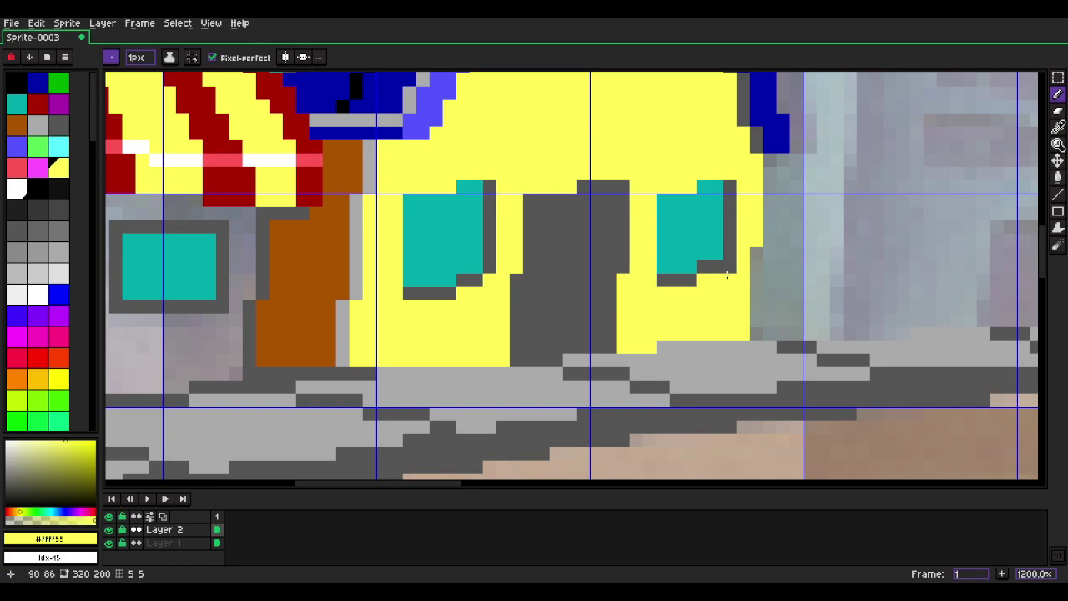
{"action": "scroll", "coordinate": [727, 269], "scroll_direction": "down", "scroll_amount": 6}
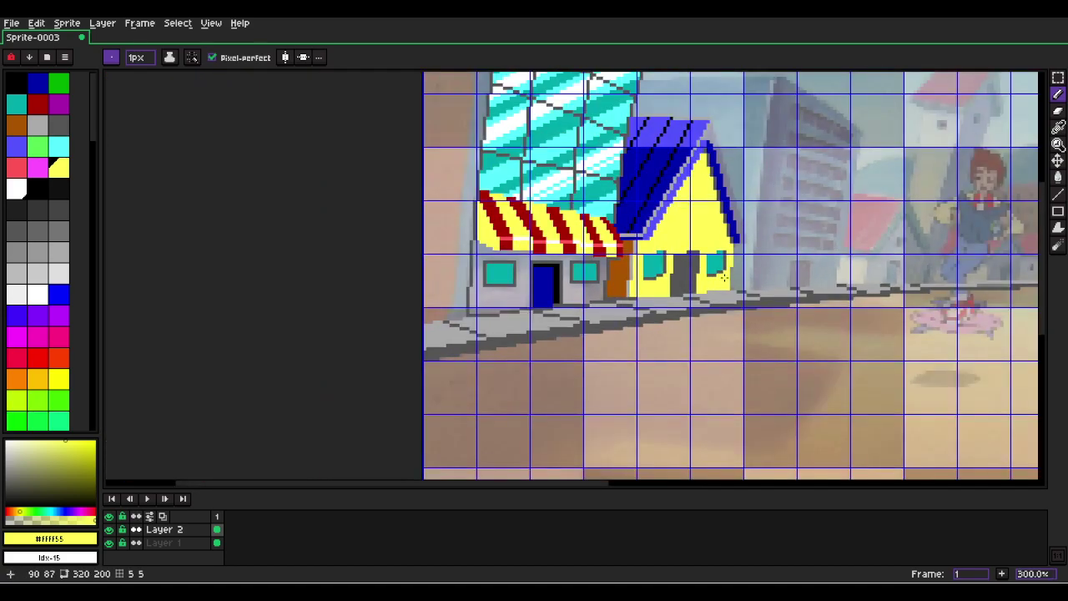
{"action": "key", "text": "ctrl+z"}
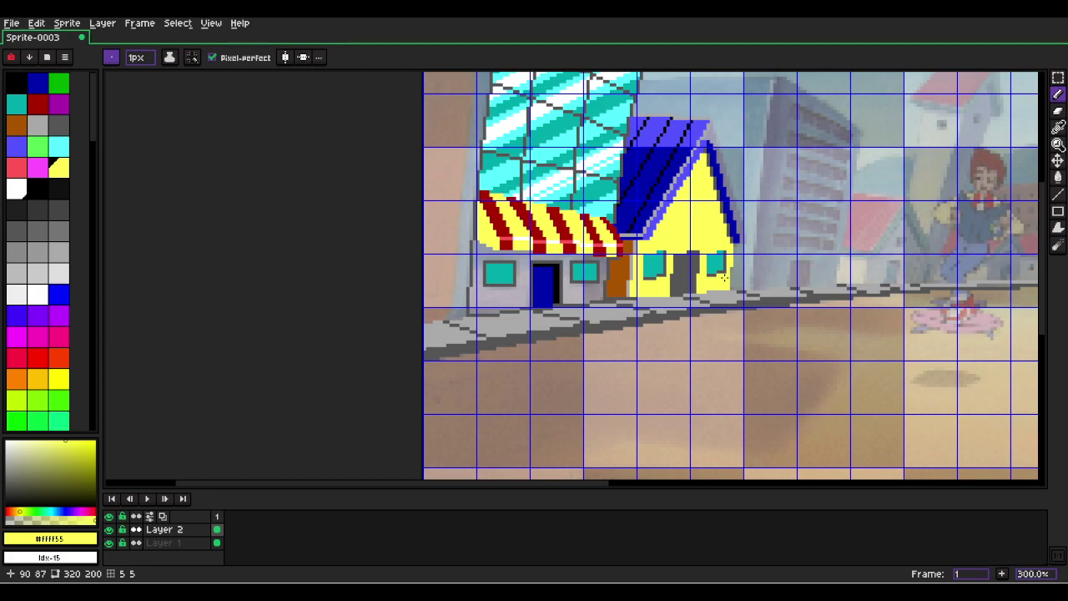
Try a teal #00aaaa fill on the dark grey frames of both shop windows, and erase the frames instead.
{"action": "scroll", "coordinate": [520, 301], "scroll_direction": "up", "scroll_amount": 4}
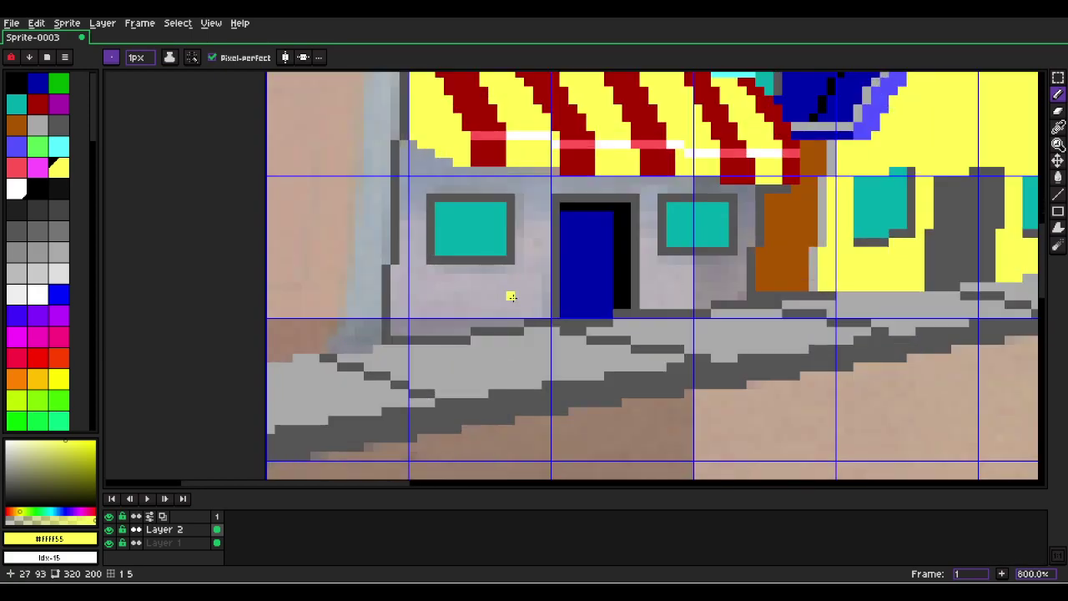
{"action": "key", "text": "m"}
{"action": "key", "text": "w"}
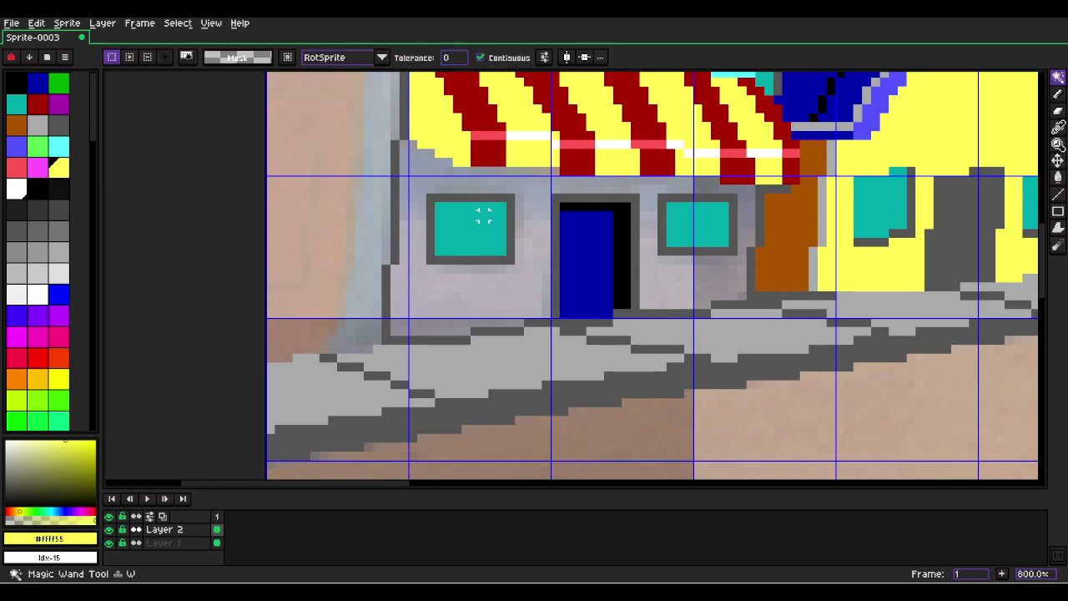
{"action": "left_click", "coordinate": [474, 206]}
{"action": "left_click", "coordinate": [680, 207], "text": "shift"}
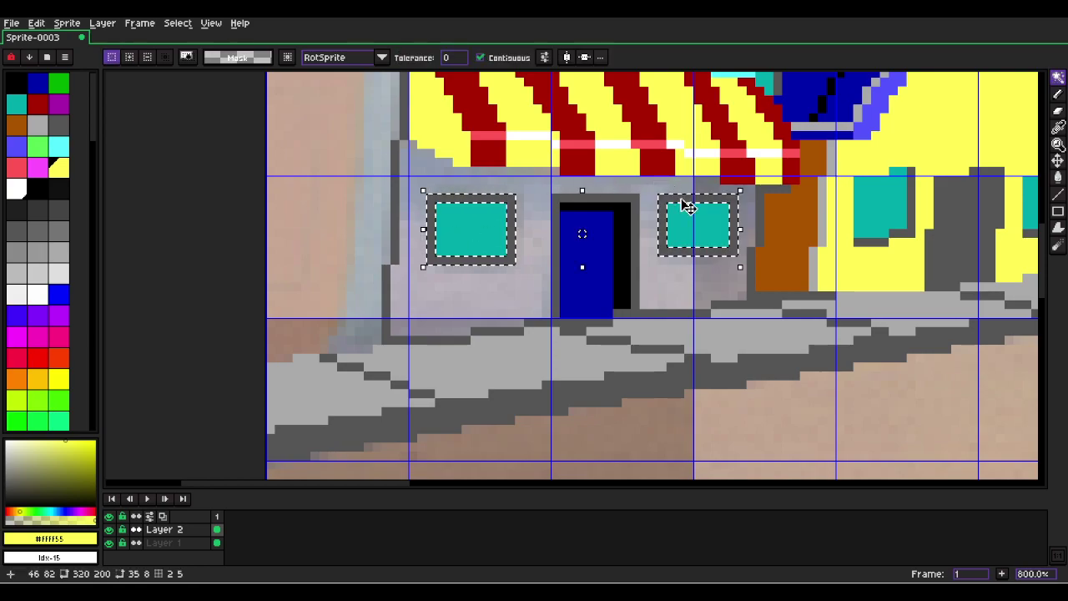
{"action": "left_click", "coordinate": [472, 231], "text": "alt"}
{"action": "key", "text": "f"}
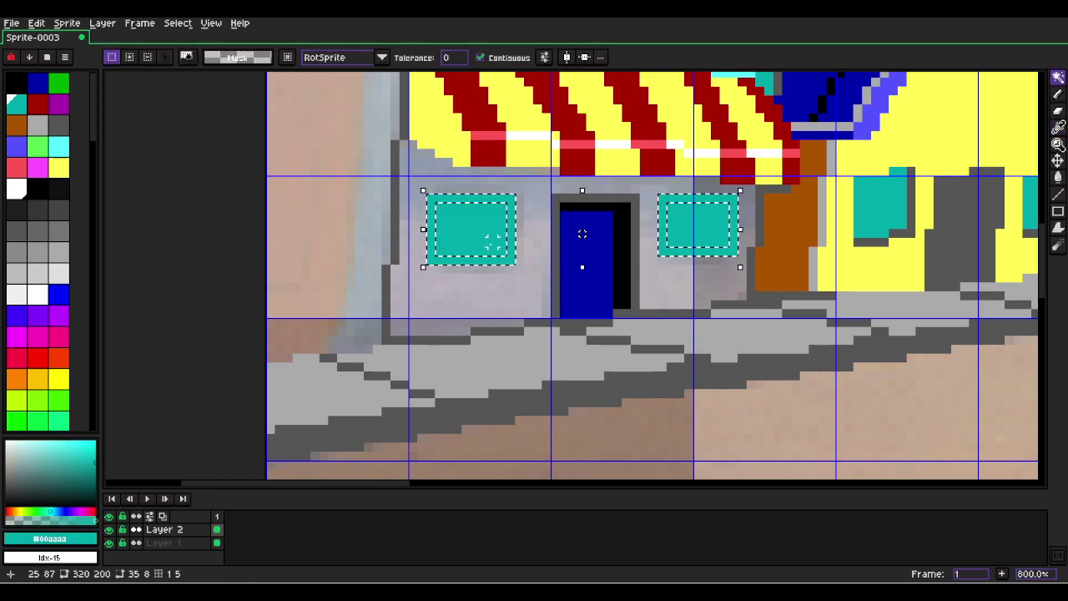
{"action": "key", "text": "ctrl+d"}
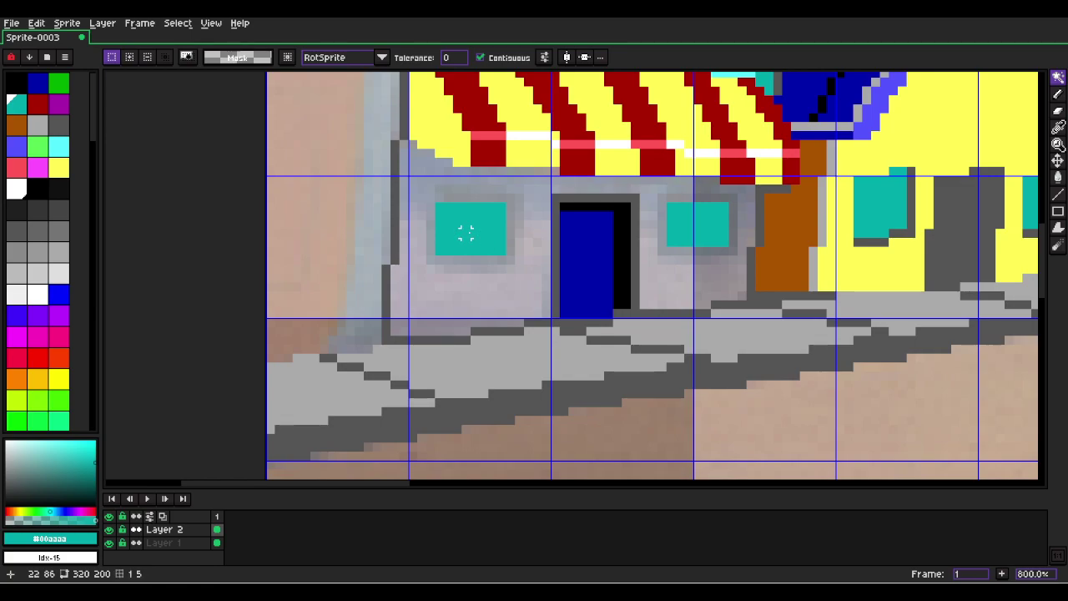
Try a 1 px light grey pencil stroke across the upper part of the left shop window.
{"action": "left_click", "coordinate": [38, 125]}
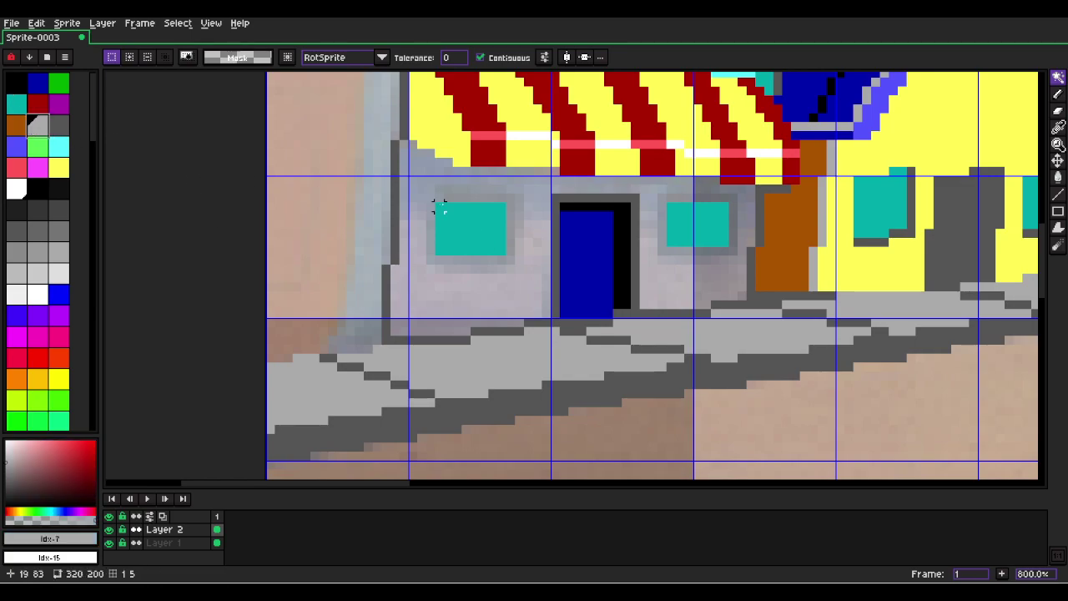
{"action": "key", "text": "b"}
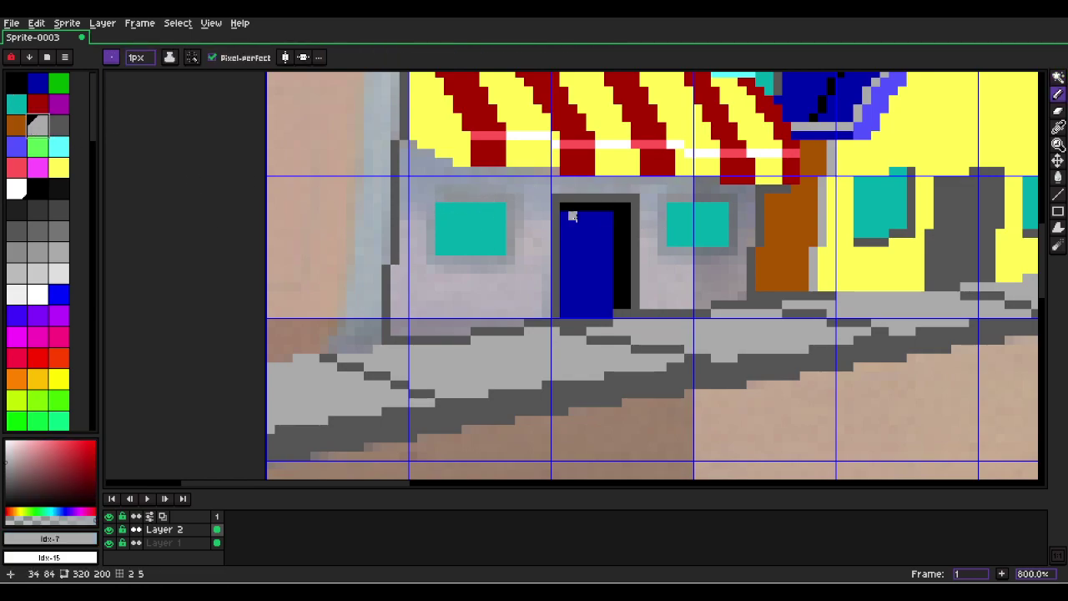
{"action": "left_click_drag", "start_coordinate": [403, 217], "coordinate": [447, 218]}
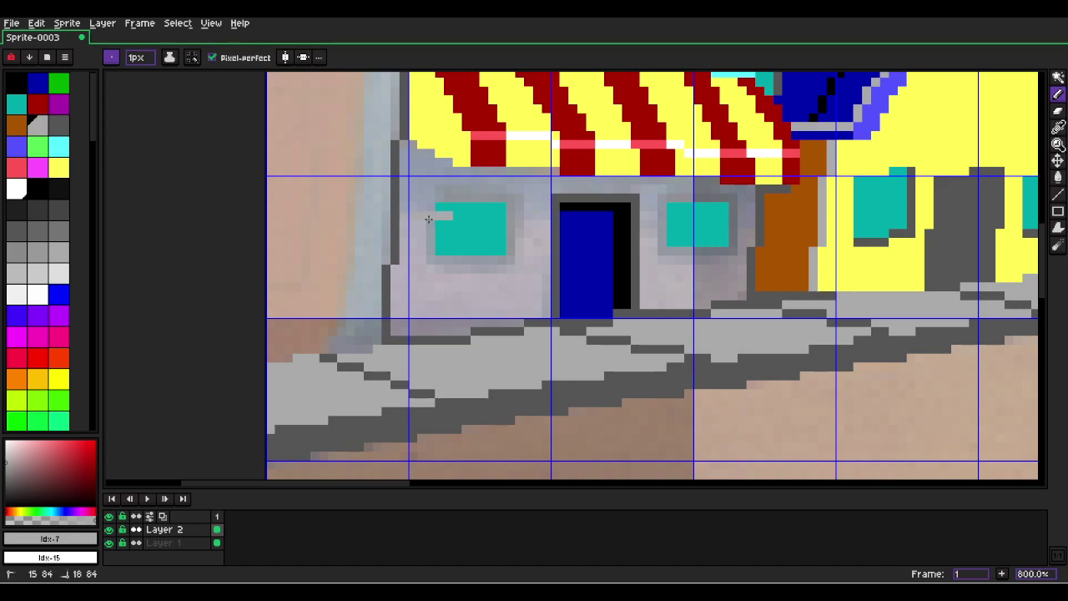
{"action": "key", "text": "l"}
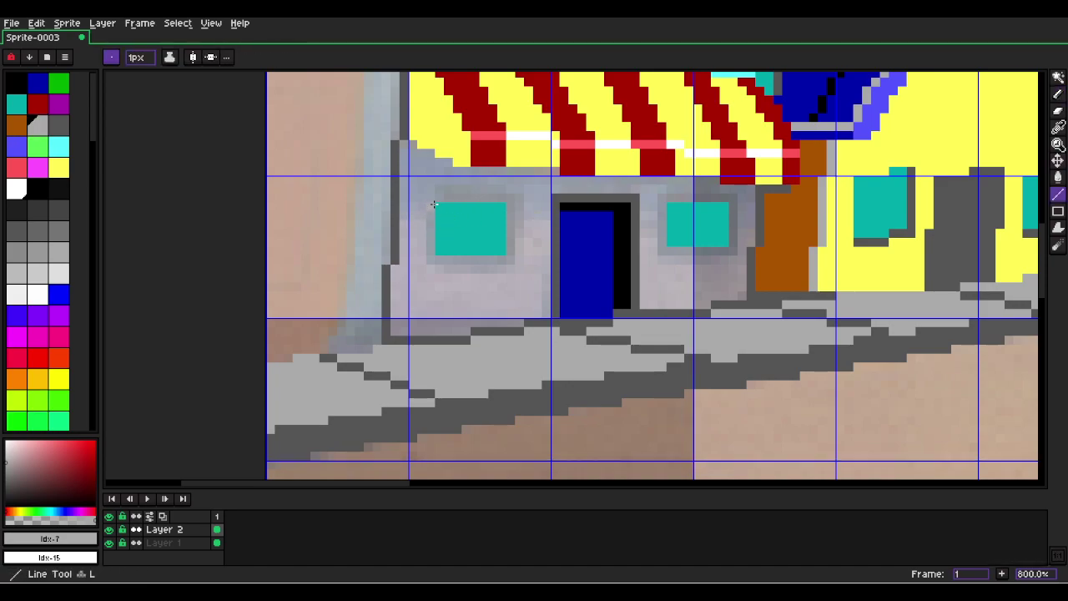
Select the empty shop wall around the windows and shade its base with a 4 px dark grey line.
{"action": "key", "text": "w"}
{"action": "left_click", "coordinate": [529, 248]}
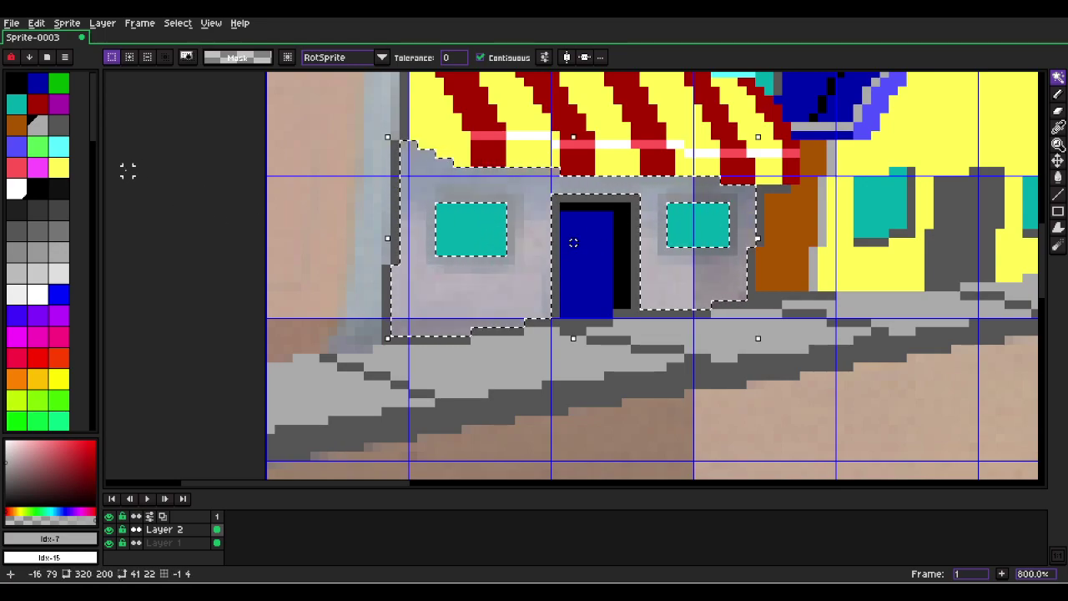
{"action": "left_click", "coordinate": [58, 127]}
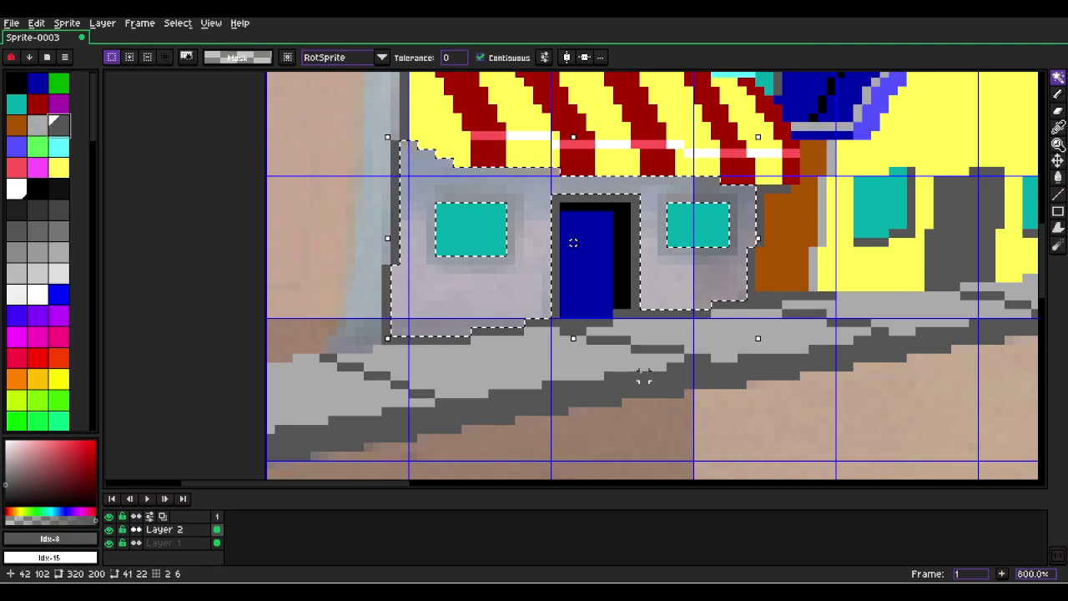
{"action": "key", "text": "l"}
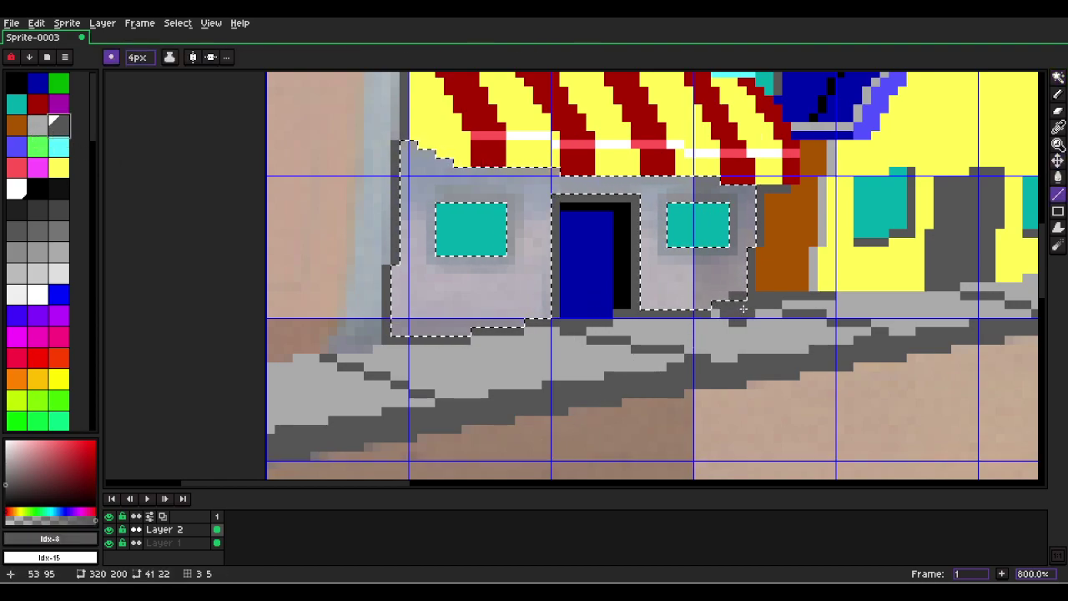
{"action": "mouse_move", "coordinate": [742, 318]}
{"action": "left_mouse_down"}
{"action": "mouse_move", "coordinate": [397, 351]}
{"action": "mouse_move", "coordinate": [257, 350]}
{"action": "left_mouse_up"}
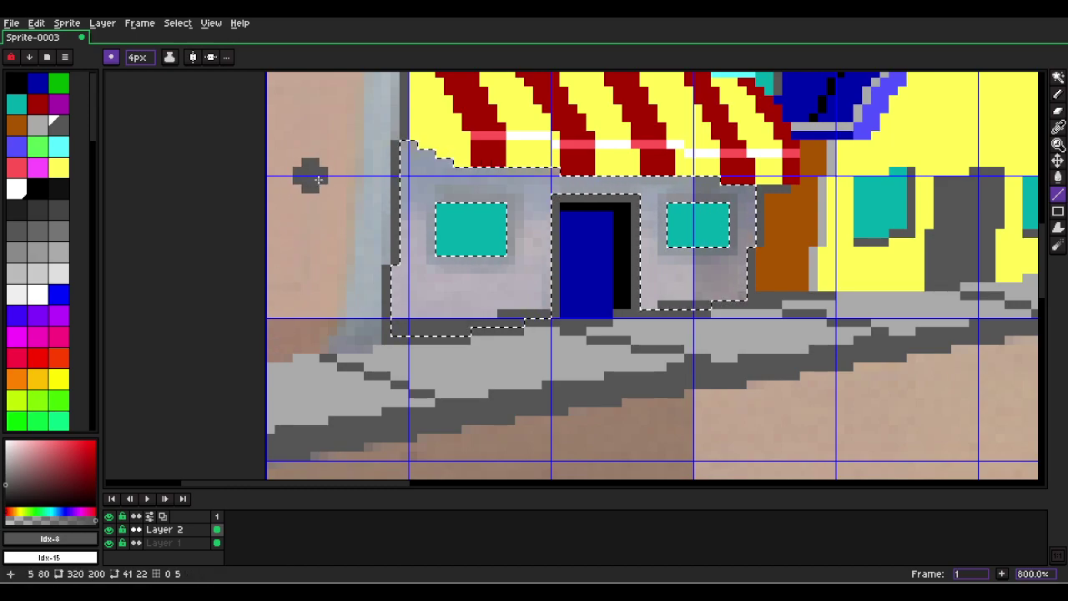
Shade the top of the shop wall under the awning with 4 px dark grey lines, redoing the first attempt.
{"action": "left_click_drag", "start_coordinate": [391, 202], "coordinate": [762, 188]}
{"action": "key", "text": "ctrl+z"}
{"action": "left_click_drag", "start_coordinate": [406, 141], "coordinate": [465, 166]}
{"action": "left_click_drag", "start_coordinate": [408, 212], "coordinate": [331, 170]}
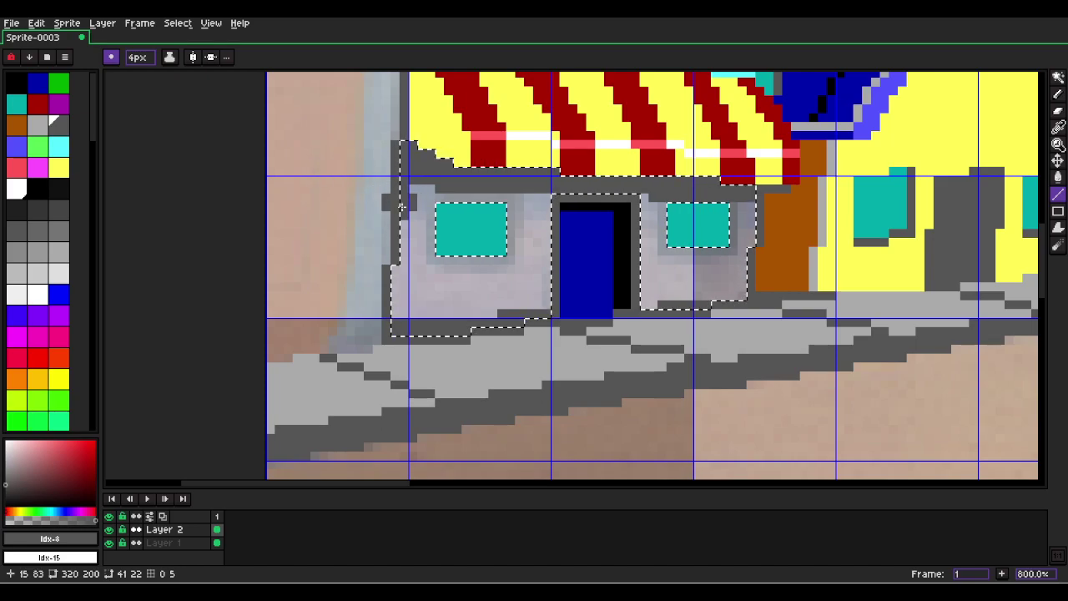
{"action": "left_click", "coordinate": [38, 146]}
{"action": "left_click", "coordinate": [60, 152]}
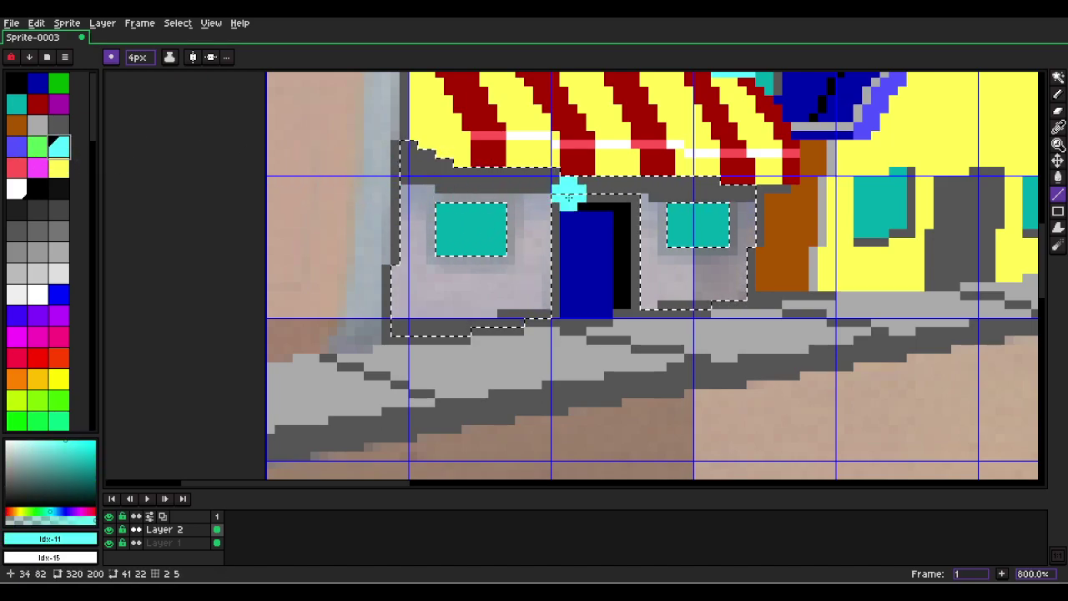
{"action": "scroll", "coordinate": [551, 195], "scroll_direction": "down", "scroll_amount": 6}
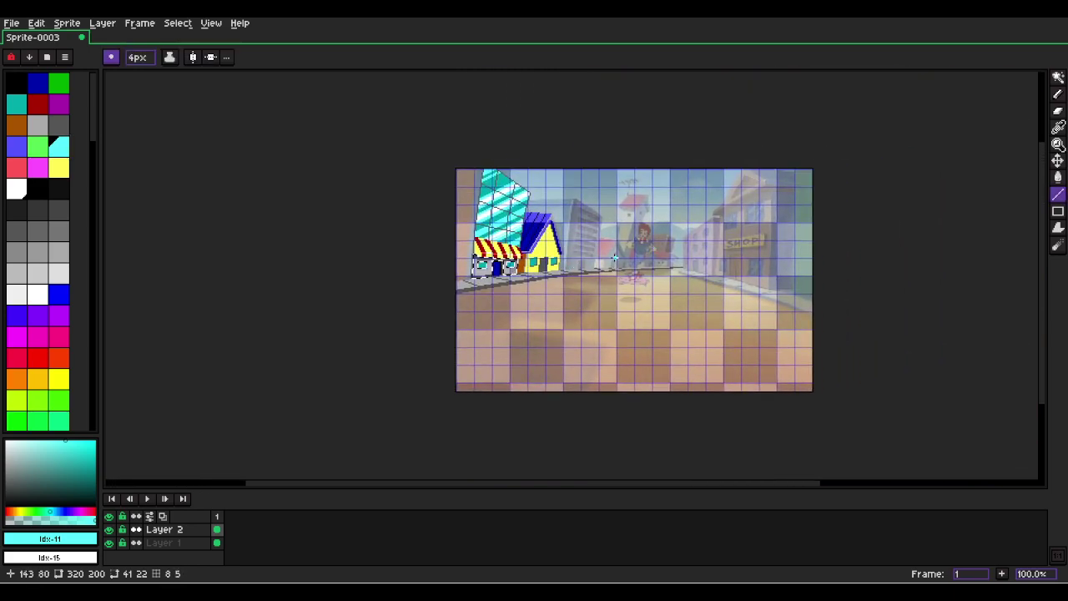
{"action": "scroll", "coordinate": [616, 257], "scroll_direction": "up", "scroll_amount": 3}
{"action": "scroll", "coordinate": [567, 289], "scroll_direction": "down", "scroll_amount": 1}
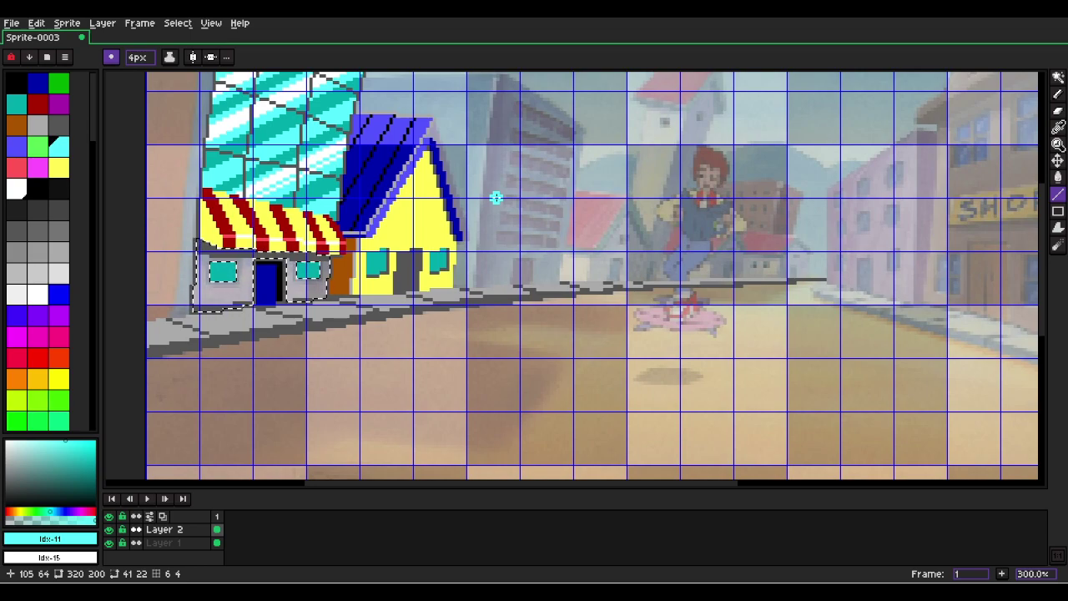
Choose dark grey and set the line brush to 1 px for outlining the right-hand sidewalk.
{"action": "left_click_drag", "start_coordinate": [632, 267], "coordinate": [210, 284]}
{"action": "left_click", "coordinate": [59, 124]}
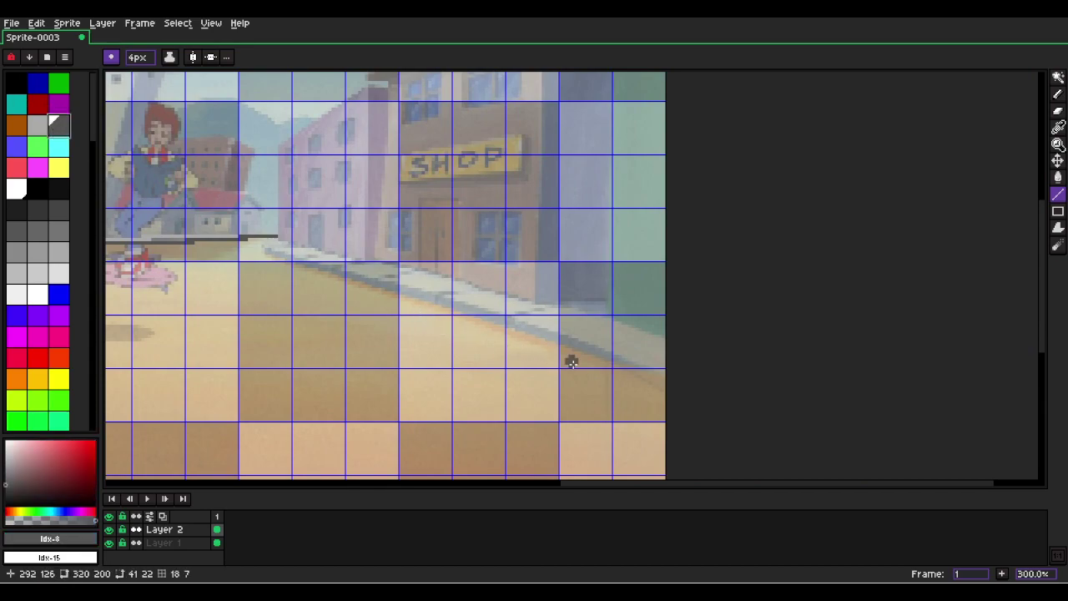
{"action": "left_click", "coordinate": [111, 57]}
{"action": "left_click", "coordinate": [127, 106]}
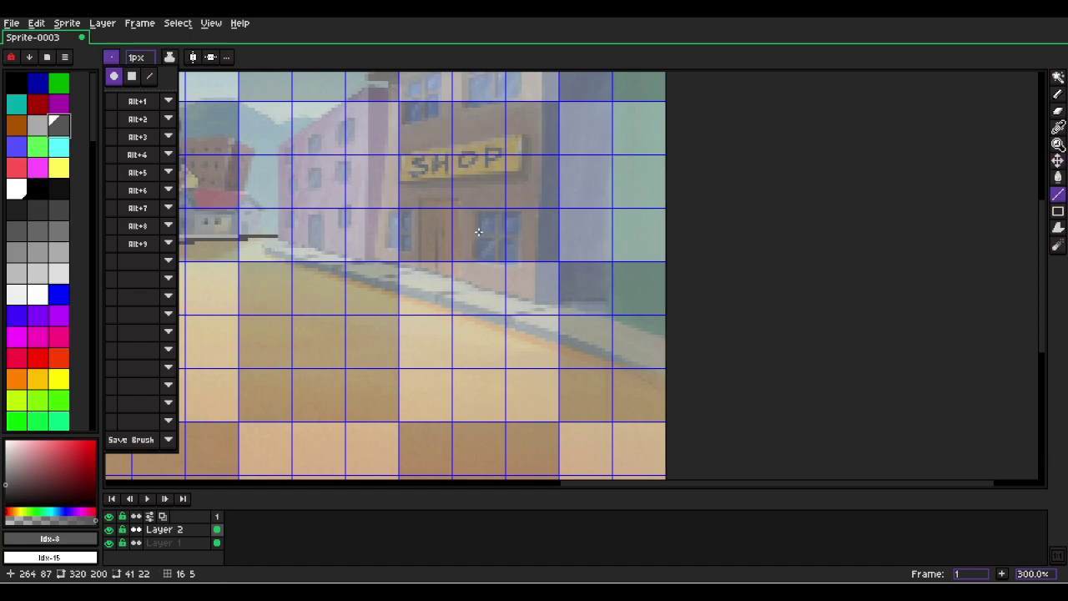
{"action": "key", "text": "Escape"}
Start the right-hand sidewalk's dark grey outline with a short edge at its far end, and undo the long straight kerb line.
{"action": "scroll", "coordinate": [663, 411], "scroll_direction": "up", "scroll_amount": 2}
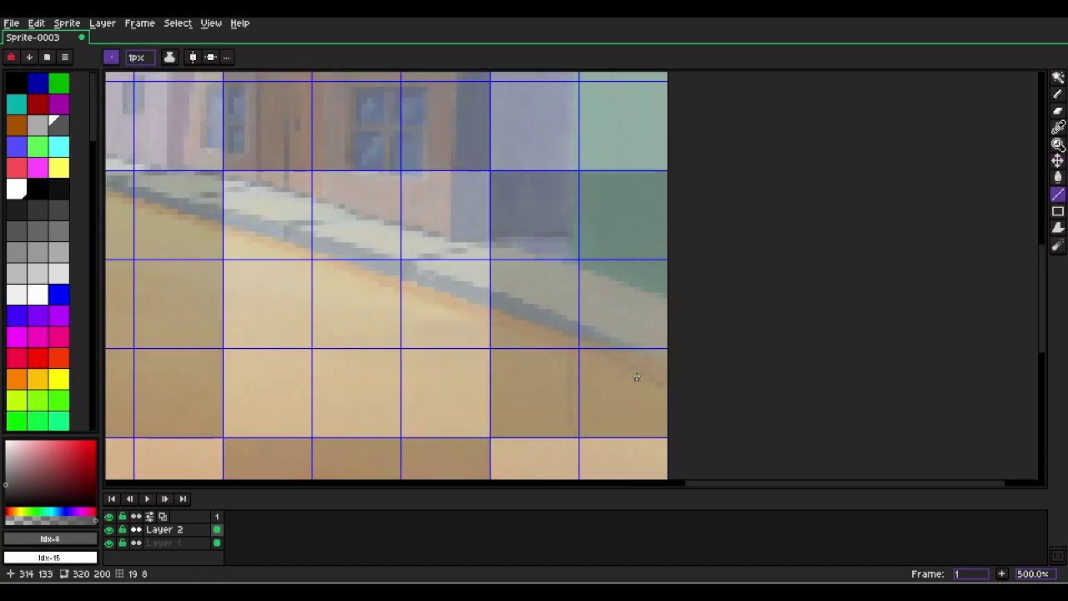
{"action": "left_click_drag", "start_coordinate": [373, 282], "coordinate": [883, 465]}
{"action": "key", "text": "l"}
{"action": "scroll", "coordinate": [514, 327], "scroll_direction": "up", "scroll_amount": 1}
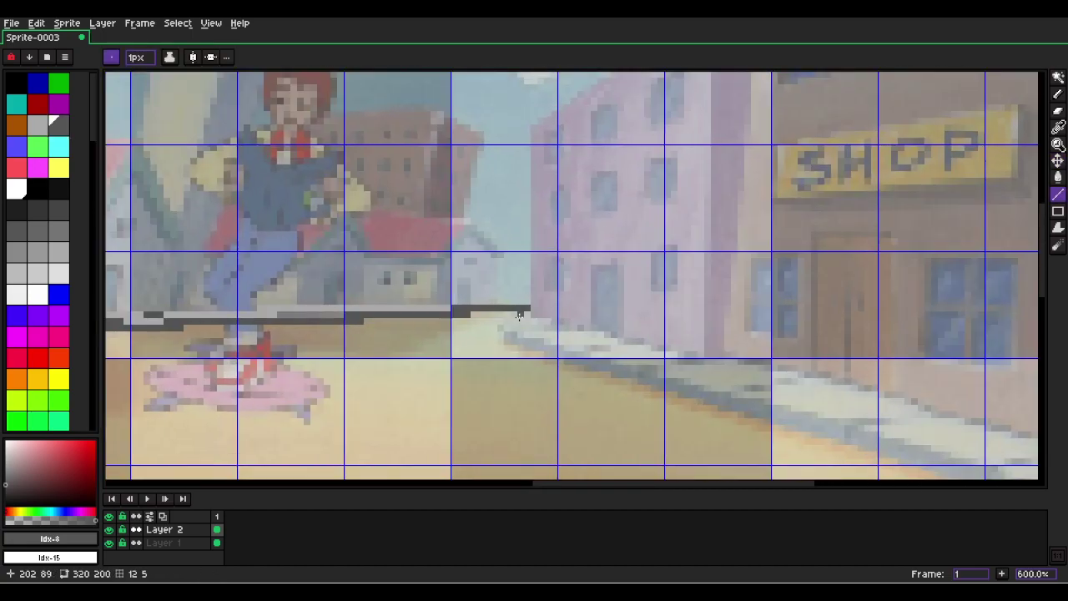
{"action": "left_click_drag", "start_coordinate": [514, 314], "coordinate": [959, 473]}
{"action": "key", "text": "ctrl+z"}
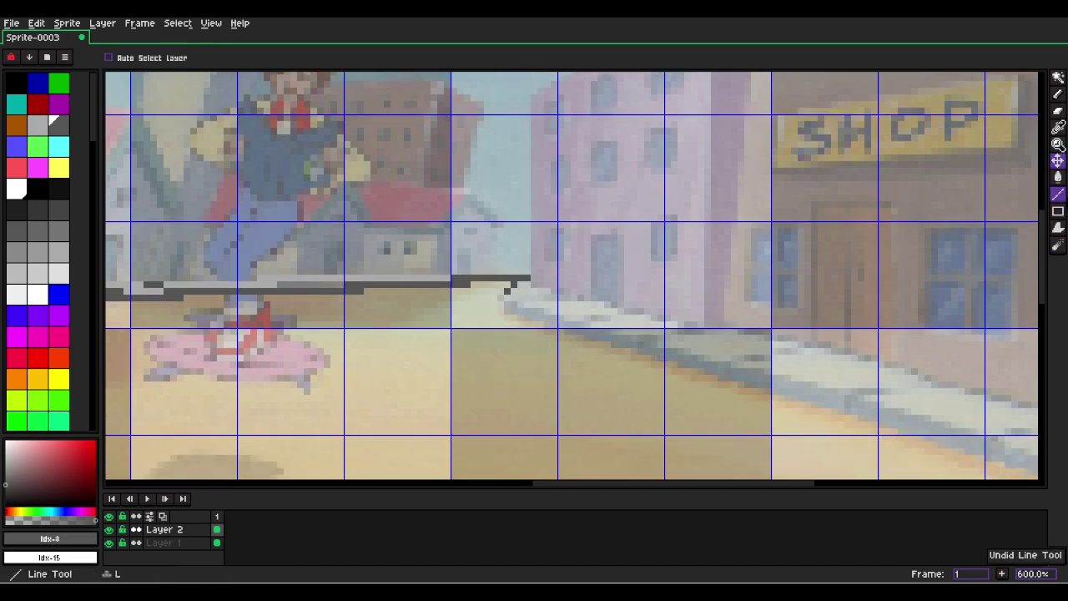
Try a curved 1 px dark grey line along the right-hand kerb from its far end to the image's edge.
{"action": "key", "text": "shift+l"}
{"action": "left_click_drag", "start_coordinate": [500, 297], "coordinate": [865, 419]}
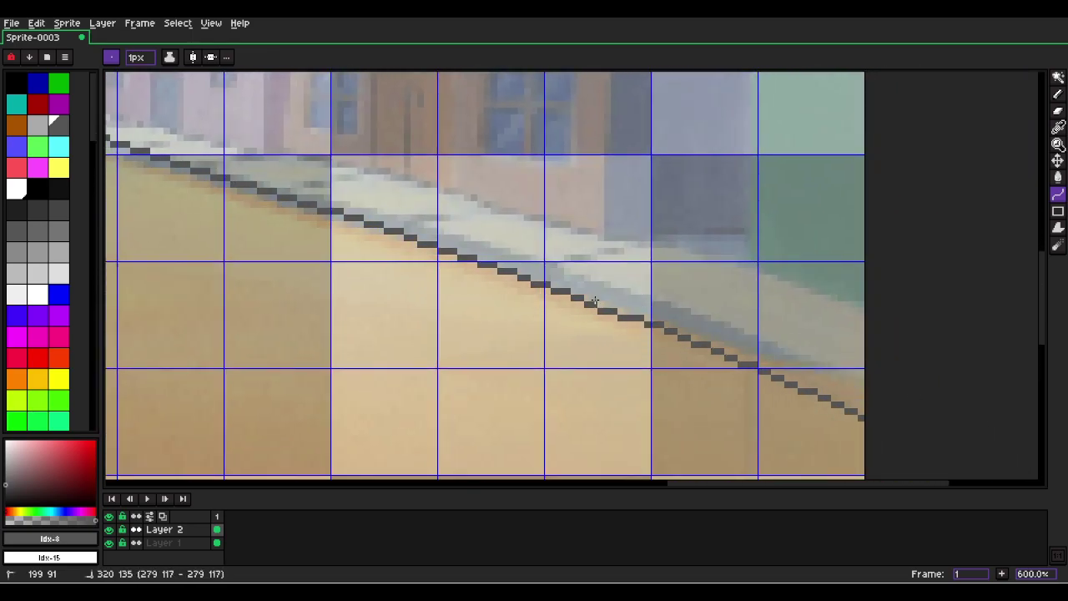
{"action": "left_click_drag", "start_coordinate": [594, 301], "coordinate": [350, 196]}
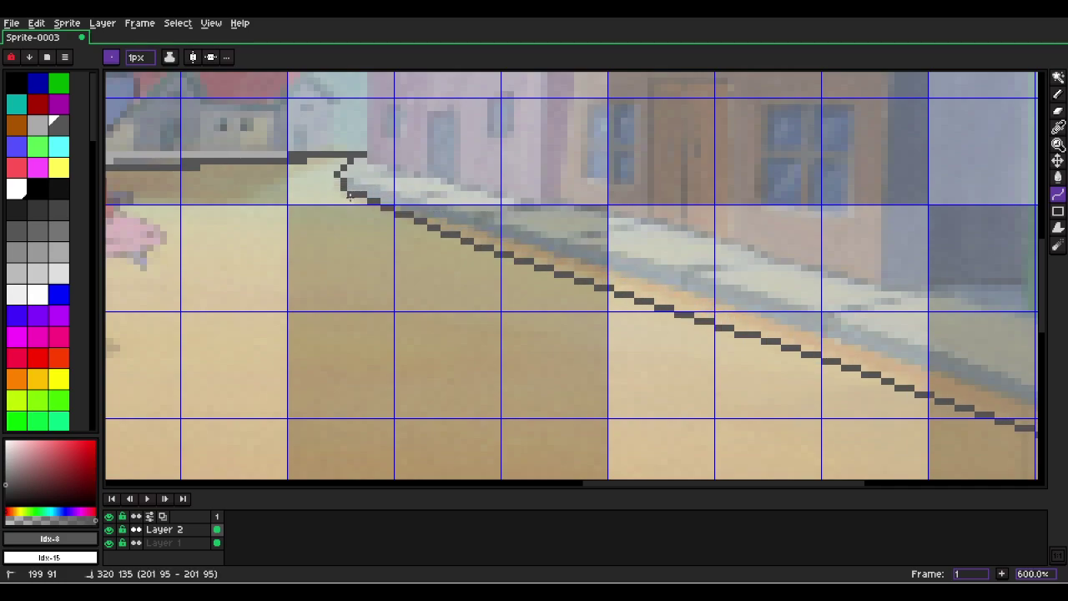
{"action": "key", "text": "Escape"}
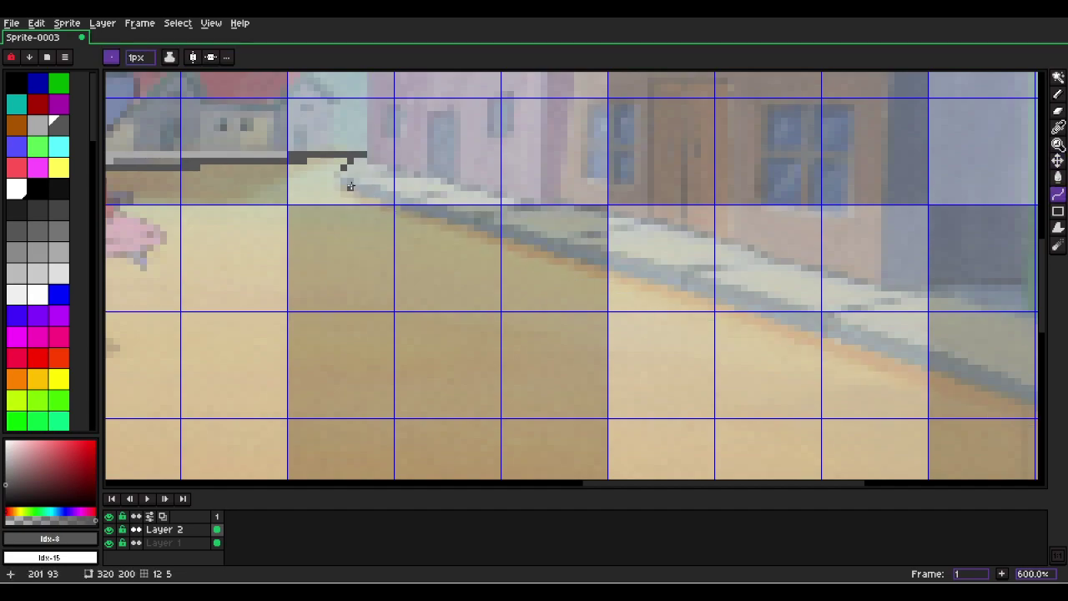
Draw the right-hand kerb as a curved 1 px dark grey line from its far end to the image's edge, with a second line alongside.
{"action": "mouse_move", "coordinate": [343, 167]}
{"action": "left_mouse_down"}
{"action": "mouse_move", "coordinate": [848, 282]}
{"action": "mouse_move", "coordinate": [809, 470]}
{"action": "mouse_move", "coordinate": [854, 439]}
{"action": "mouse_move", "coordinate": [847, 452]}
{"action": "left_mouse_up"}
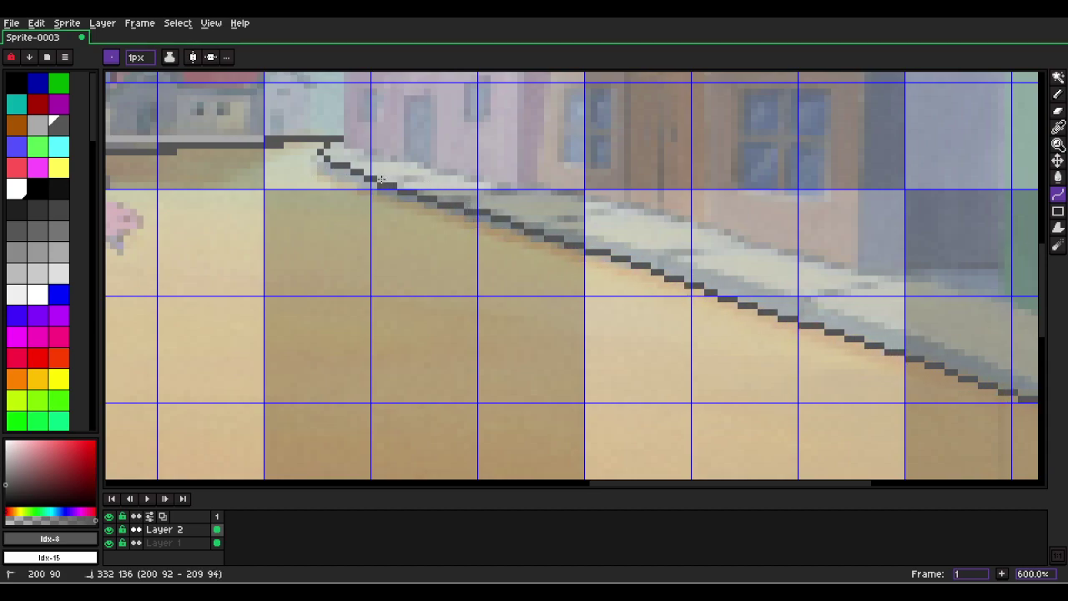
{"action": "left_click", "coordinate": [402, 195]}
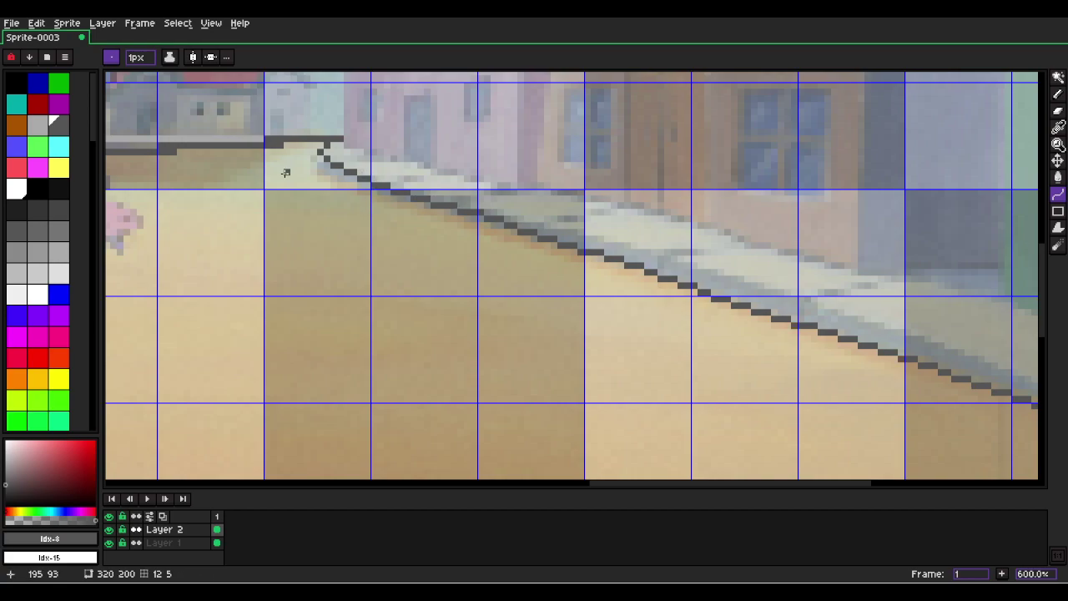
{"action": "left_click_drag", "start_coordinate": [694, 283], "coordinate": [149, 176]}
{"action": "left_click_drag", "start_coordinate": [573, 310], "coordinate": [387, 245]}
{"action": "scroll", "coordinate": [386, 245], "scroll_direction": "left", "scroll_amount": 5}
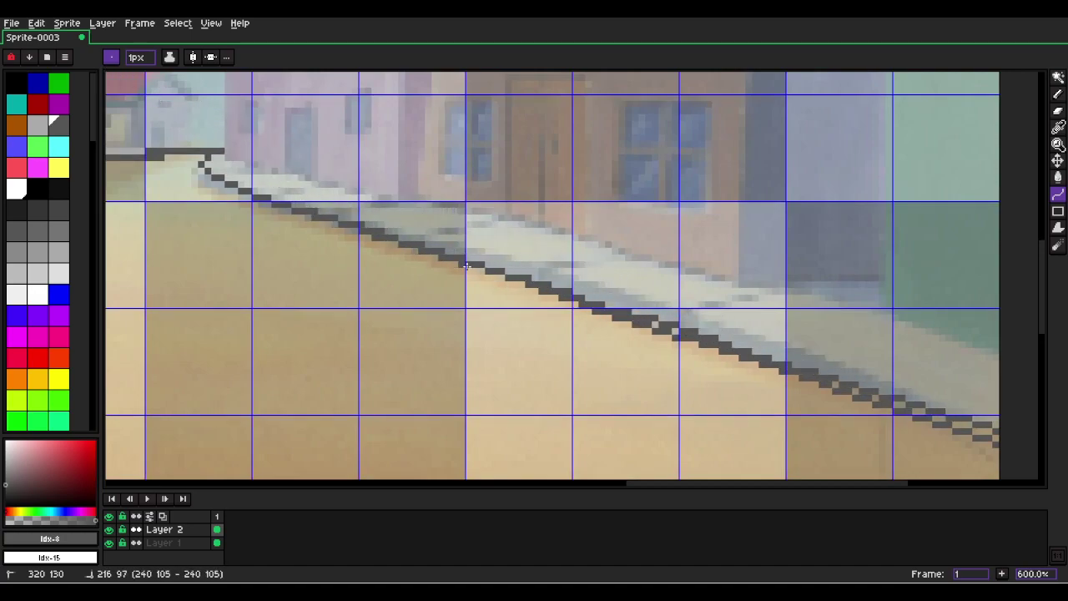
{"action": "left_click_drag", "start_coordinate": [370, 227], "coordinate": [451, 256]}
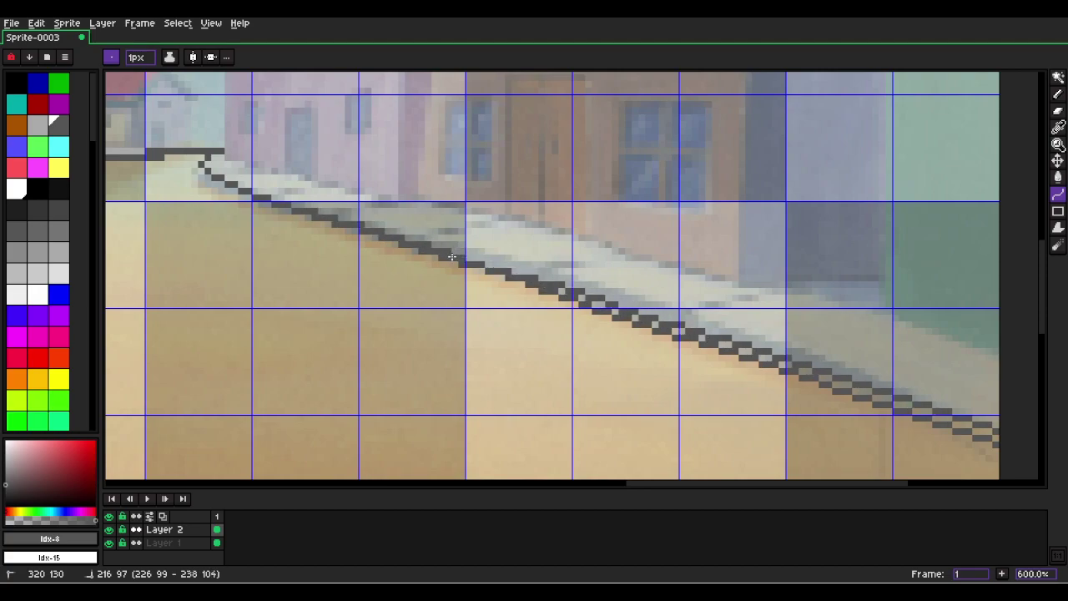
{"action": "left_click", "coordinate": [447, 254]}
{"action": "left_click", "coordinate": [447, 254]}
Fill the gaps between the parallel dark grey kerb lines so the right-hand kerb is one solid thick edge.
{"action": "left_click_drag", "start_coordinate": [542, 285], "coordinate": [1023, 436]}
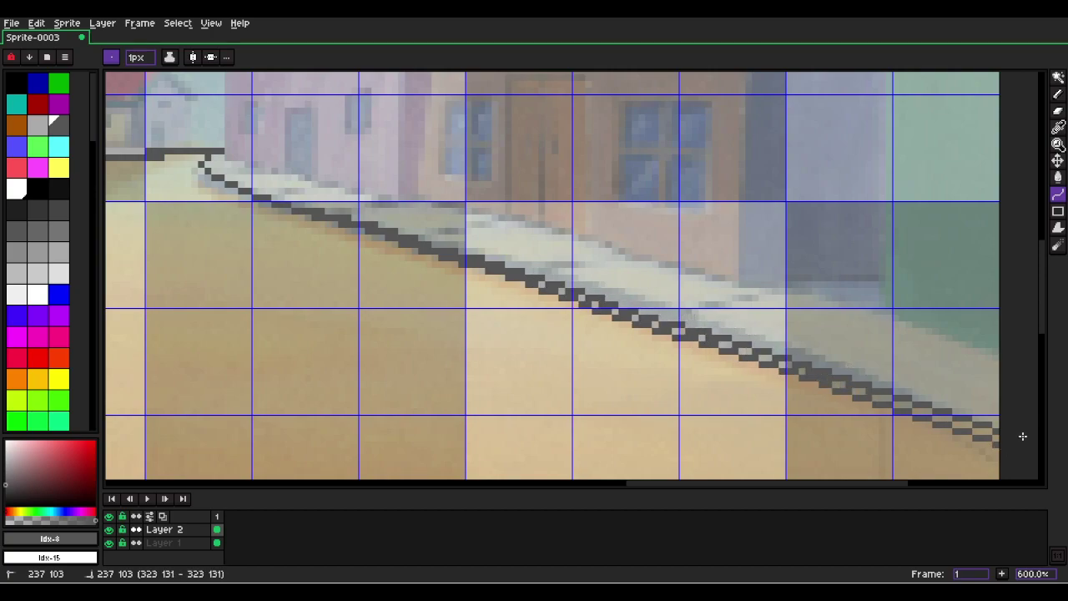
{"action": "left_click", "coordinate": [1011, 436]}
{"action": "left_click", "coordinate": [730, 349]}
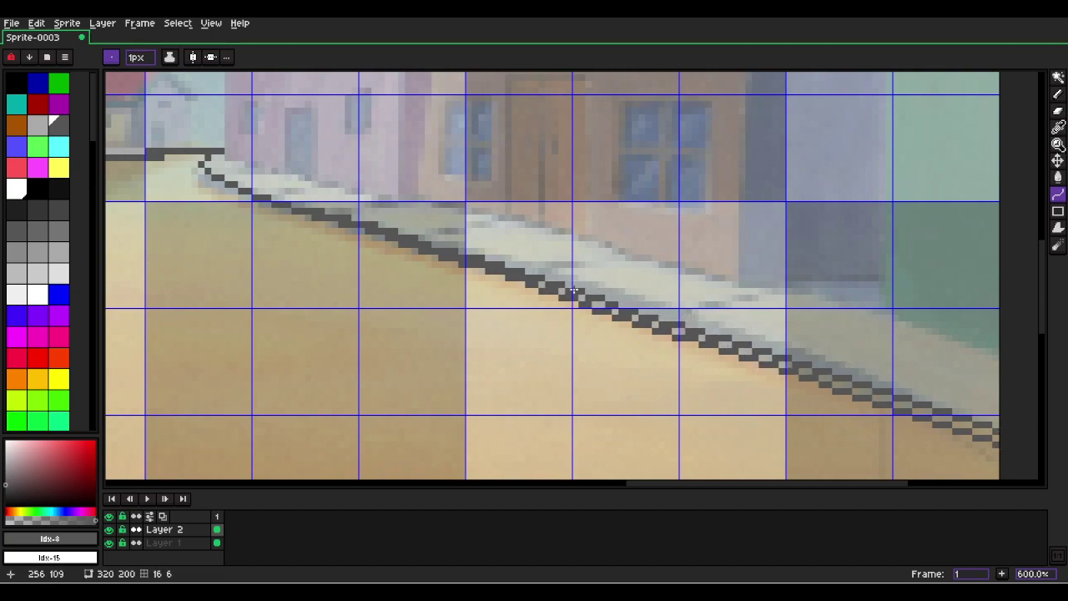
{"action": "key", "text": "l"}
{"action": "mouse_move", "coordinate": [541, 286]}
{"action": "left_mouse_down"}
{"action": "mouse_move", "coordinate": [951, 471]}
{"action": "mouse_move", "coordinate": [104, 131]}
{"action": "mouse_move", "coordinate": [283, 194]}
{"action": "mouse_move", "coordinate": [434, 227]}
{"action": "mouse_move", "coordinate": [379, 212]}
{"action": "mouse_move", "coordinate": [418, 220]}
{"action": "left_mouse_up"}
{"action": "key", "text": "space"}
{"action": "left_click_drag", "start_coordinate": [802, 268], "coordinate": [191, 214]}
{"action": "left_click_drag", "start_coordinate": [355, 233], "coordinate": [442, 335]}
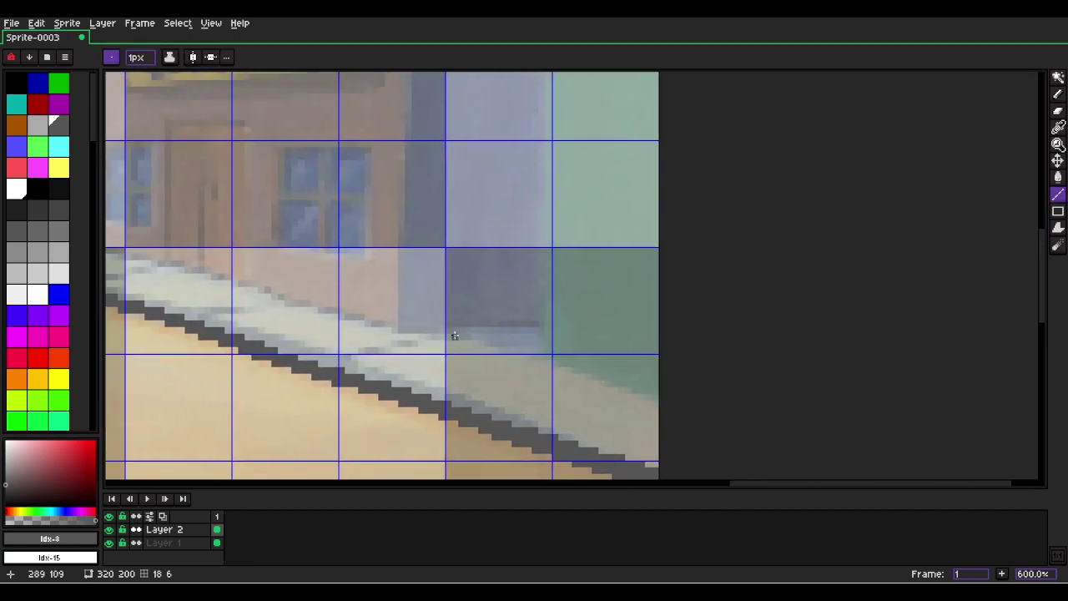
Draw the short wall-base line past the shop's corner and dark grey paving joints across the right-hand sidewalk.
{"action": "mouse_move", "coordinate": [538, 323]}
{"action": "left_mouse_down"}
{"action": "mouse_move", "coordinate": [450, 321]}
{"action": "mouse_move", "coordinate": [308, 368]}
{"action": "left_mouse_up"}
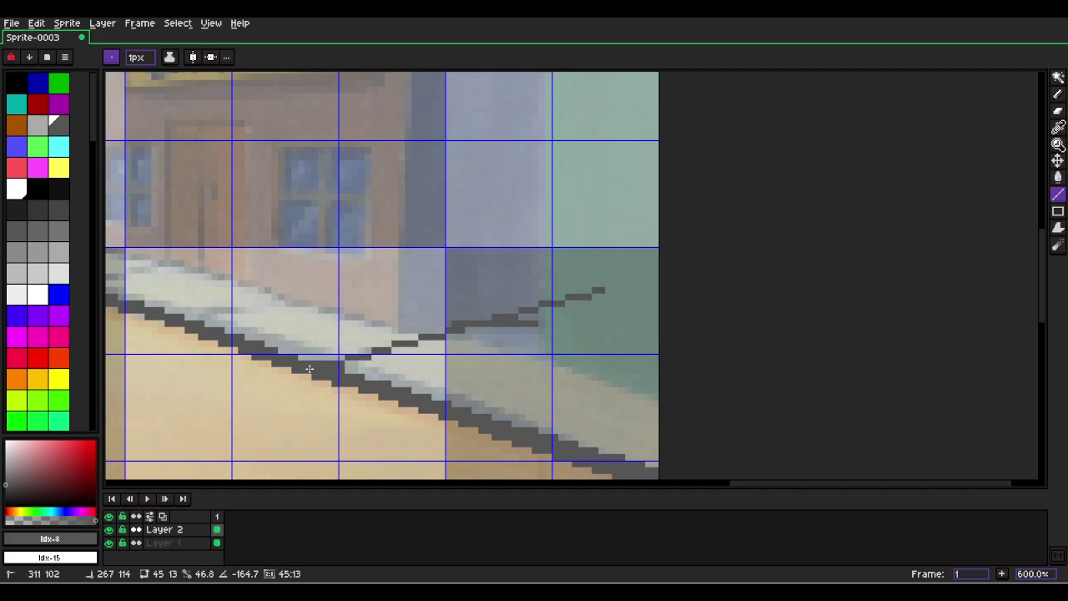
{"action": "key", "text": "m"}
{"action": "key", "text": "l"}
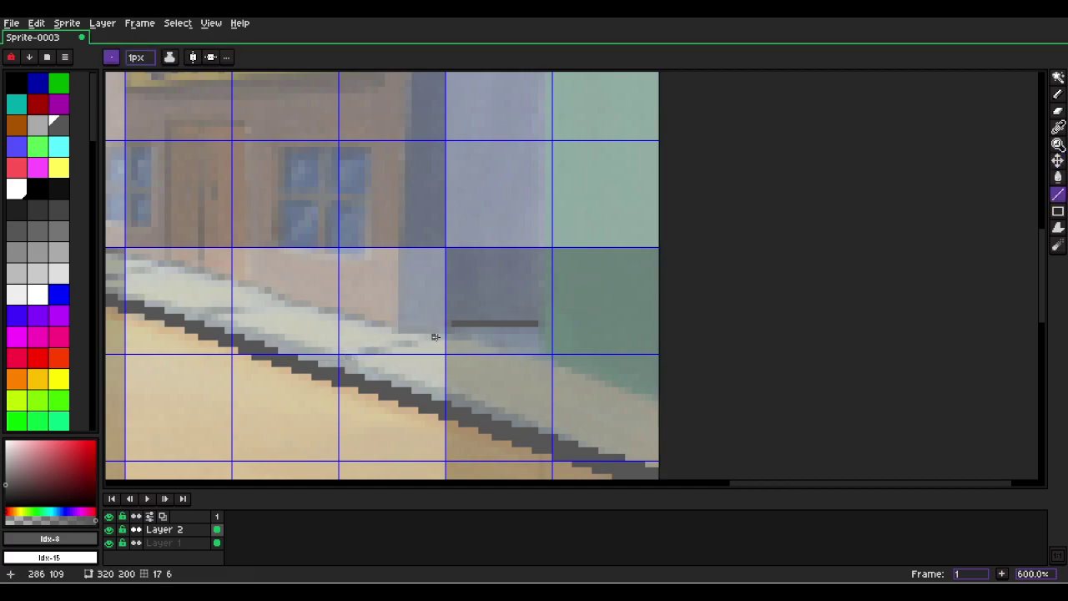
{"action": "left_click_drag", "start_coordinate": [442, 331], "coordinate": [377, 346]}
{"action": "left_click_drag", "start_coordinate": [377, 345], "coordinate": [474, 321]}
{"action": "key", "text": "space"}
{"action": "left_click_drag", "start_coordinate": [404, 298], "coordinate": [554, 338]}
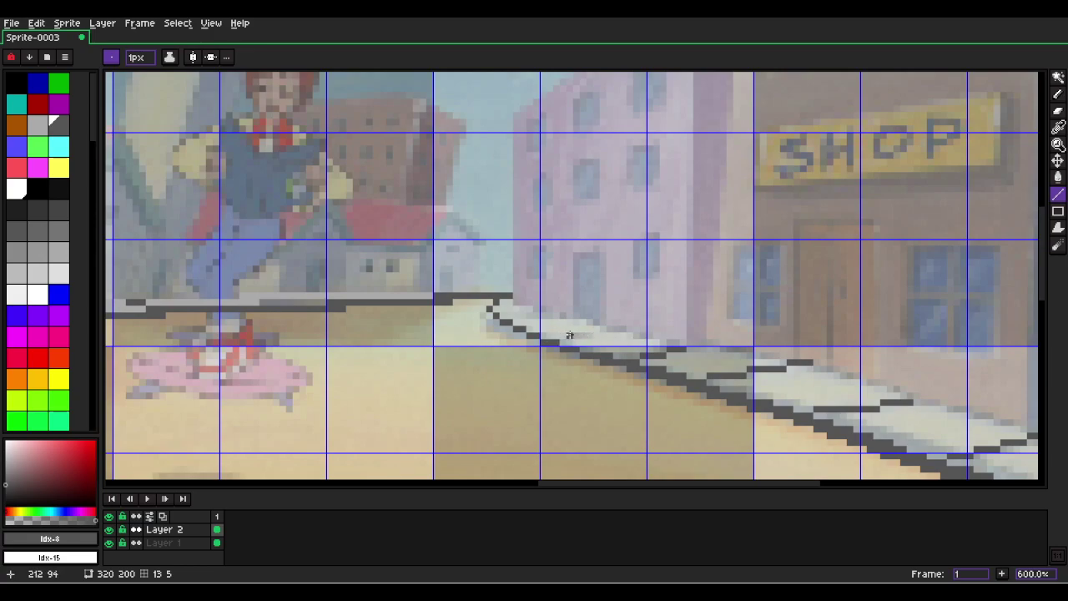
{"action": "left_click_drag", "start_coordinate": [566, 334], "coordinate": [621, 329]}
Try a straight dark grey line for the sidewalk's back edge along the shop front, undoing both attempts.
{"action": "key", "text": "space"}
{"action": "scroll", "coordinate": [533, 320], "scroll_direction": "up", "scroll_amount": 4}
{"action": "scroll", "coordinate": [620, 306], "scroll_direction": "down", "scroll_amount": 5}
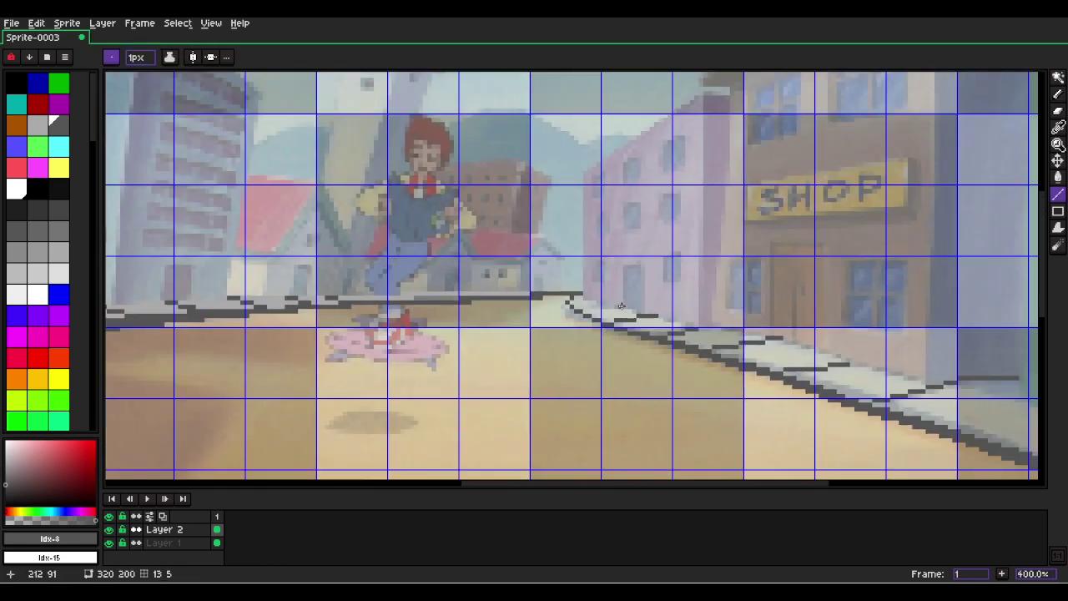
{"action": "key", "text": "space"}
{"action": "left_click_drag", "start_coordinate": [872, 376], "coordinate": [568, 307]}
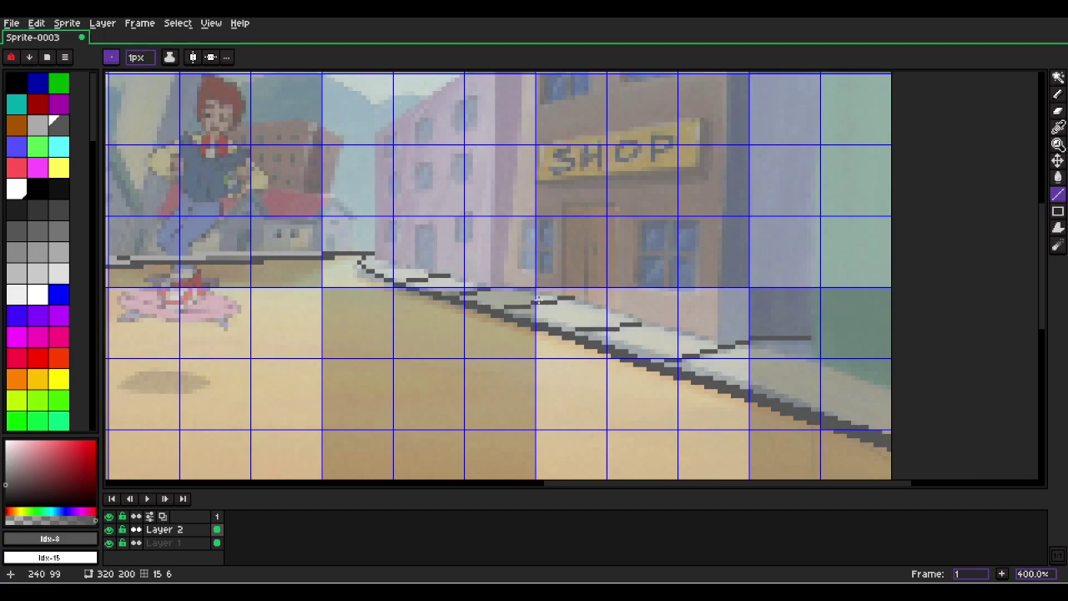
{"action": "scroll", "coordinate": [714, 351], "scroll_direction": "up", "scroll_amount": 3}
{"action": "mouse_move", "coordinate": [711, 345]}
{"action": "left_mouse_down"}
{"action": "mouse_move", "coordinate": [274, 215]}
{"action": "mouse_move", "coordinate": [284, 225]}
{"action": "left_mouse_up"}
{"action": "key", "text": "space"}
{"action": "left_click_drag", "start_coordinate": [309, 232], "coordinate": [409, 355]}
{"action": "key", "text": "ctrl+z"}
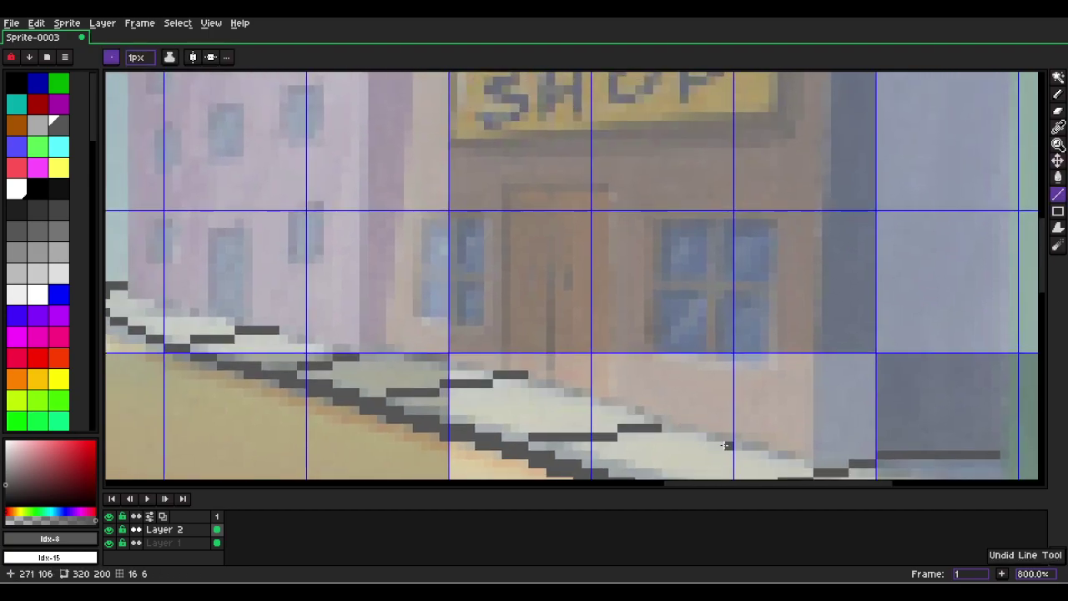
{"action": "left_click_drag", "start_coordinate": [373, 347], "coordinate": [807, 464]}
{"action": "key", "text": "ctrl+z"}
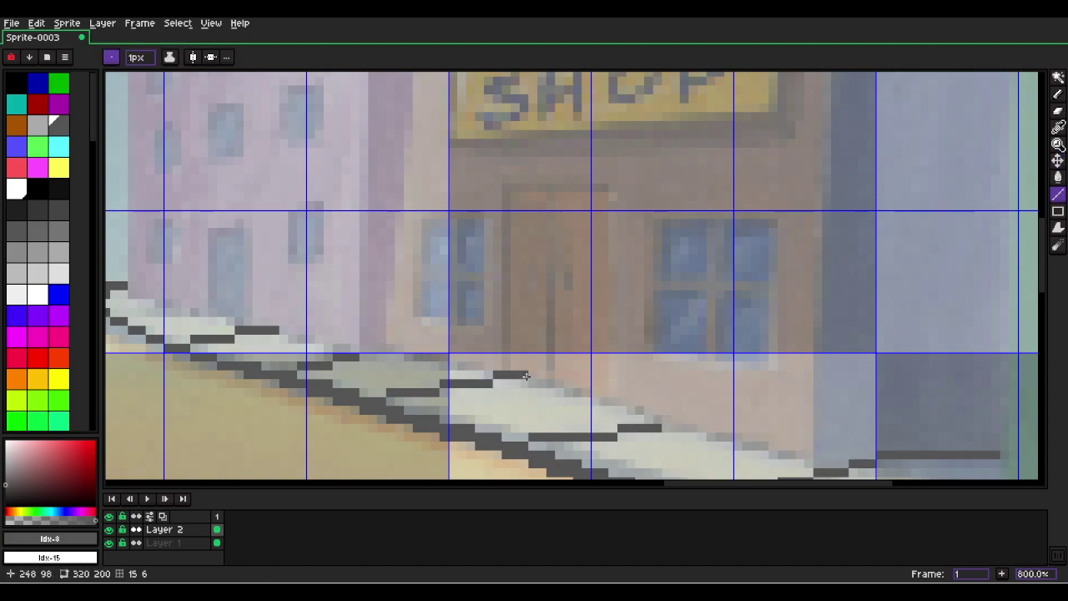
Erase the overshooting ends of the paving joints and draw the sidewalk's dark grey back edge along the shop front to its corner.
{"action": "key", "text": "e"}
{"action": "left_click_drag", "start_coordinate": [648, 427], "coordinate": [612, 428]}
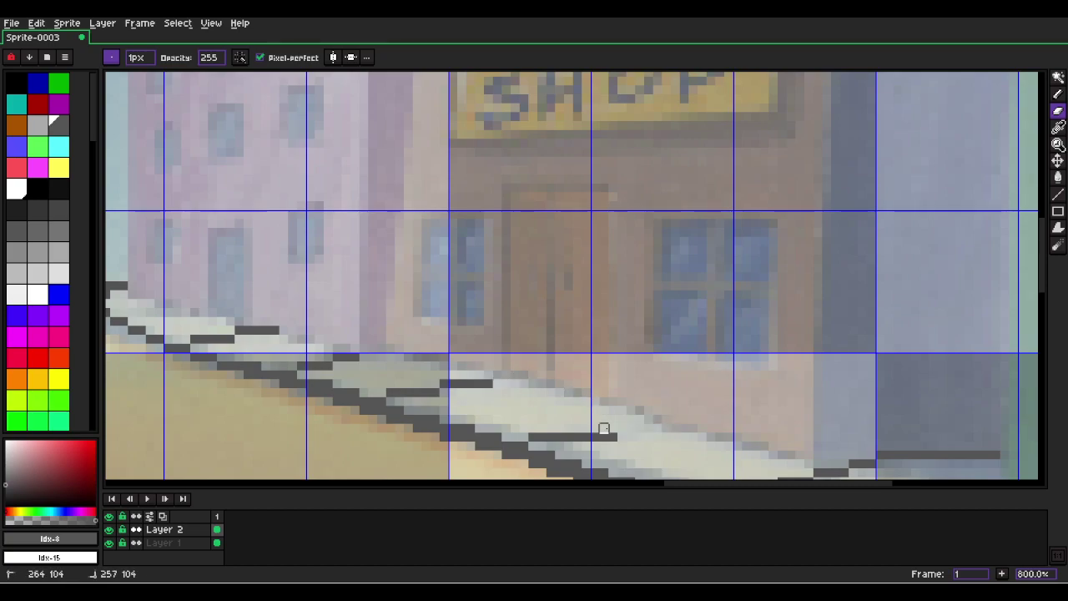
{"action": "key", "text": "l"}
{"action": "left_click_drag", "start_coordinate": [384, 346], "coordinate": [825, 472]}
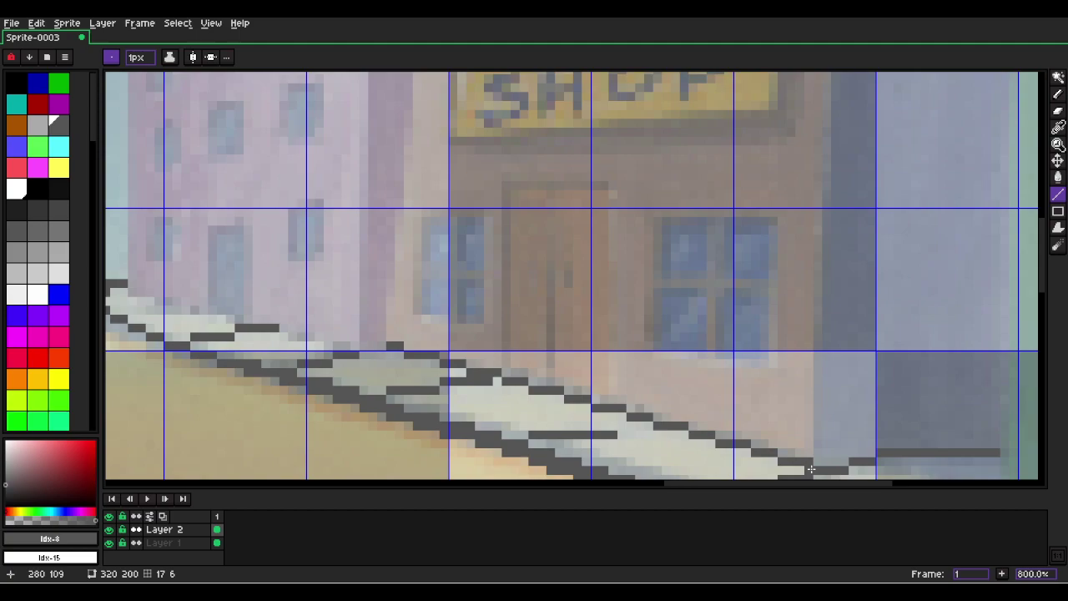
Erase the stray pixels where a paving joint meets the sidewalk's back edge beside the shop door.
{"action": "scroll", "coordinate": [459, 391], "scroll_direction": "up", "scroll_amount": 5}
{"action": "key", "text": "e"}
{"action": "mouse_move", "coordinate": [529, 386]}
{"action": "left_mouse_down"}
{"action": "mouse_move", "coordinate": [549, 368]}
{"action": "mouse_move", "coordinate": [504, 364]}
{"action": "left_mouse_up"}
{"action": "scroll", "coordinate": [611, 396], "scroll_direction": "down", "scroll_amount": 4}
{"action": "mouse_move", "coordinate": [726, 394]}
{"action": "left_mouse_down"}
{"action": "mouse_move", "coordinate": [676, 374]}
{"action": "mouse_move", "coordinate": [625, 376]}
{"action": "left_mouse_up"}
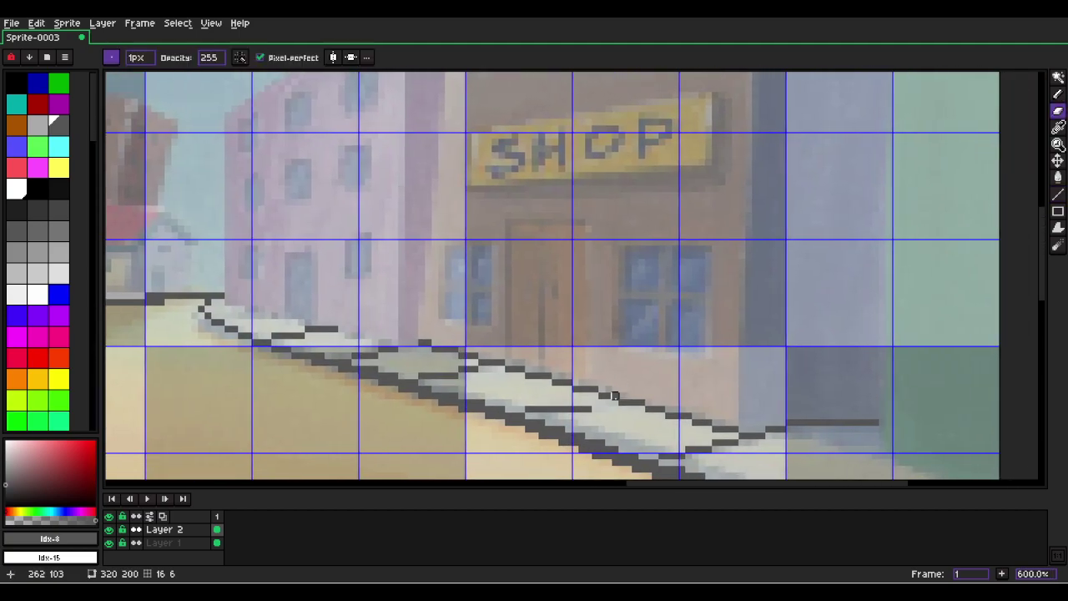
Undo the pencilled joint extension and reconnect the paving joint below the shop door to the back edge with a short line.
{"action": "scroll", "coordinate": [610, 396], "scroll_direction": "up", "scroll_amount": 1}
{"action": "key", "text": "b"}
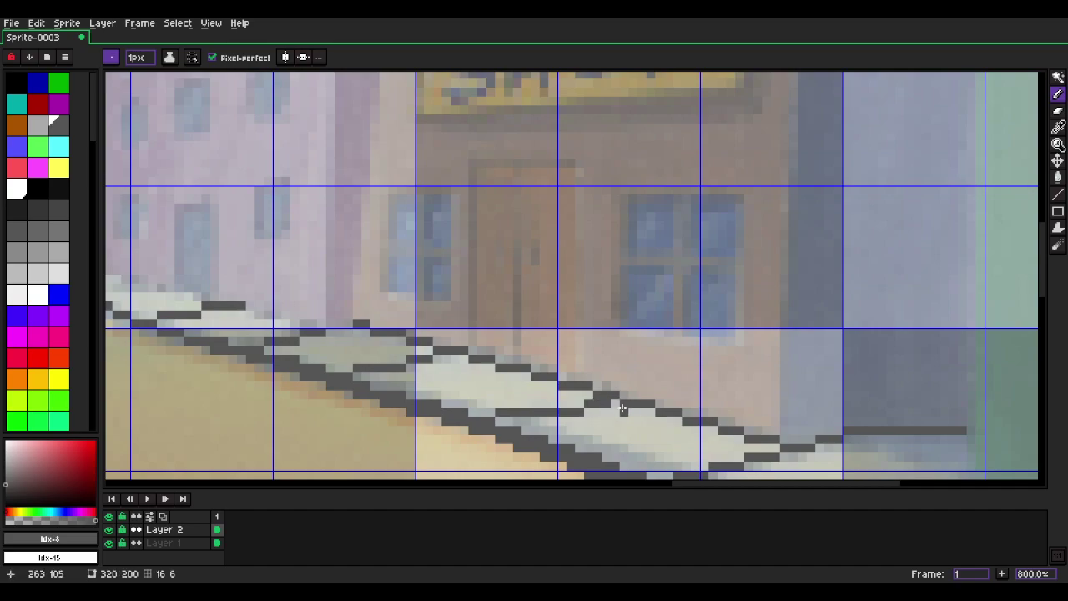
{"action": "scroll", "coordinate": [638, 409], "scroll_direction": "down", "scroll_amount": 1}
{"action": "key", "text": "ctrl+z"}
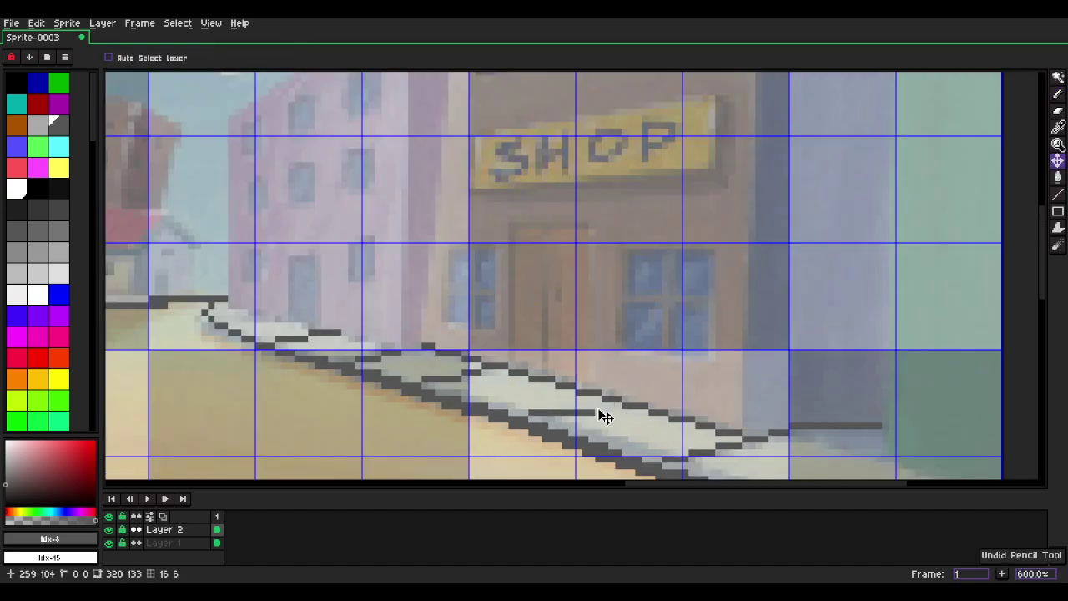
{"action": "key", "text": "l"}
{"action": "left_click_drag", "start_coordinate": [597, 407], "coordinate": [568, 406]}
{"action": "key", "text": "e"}
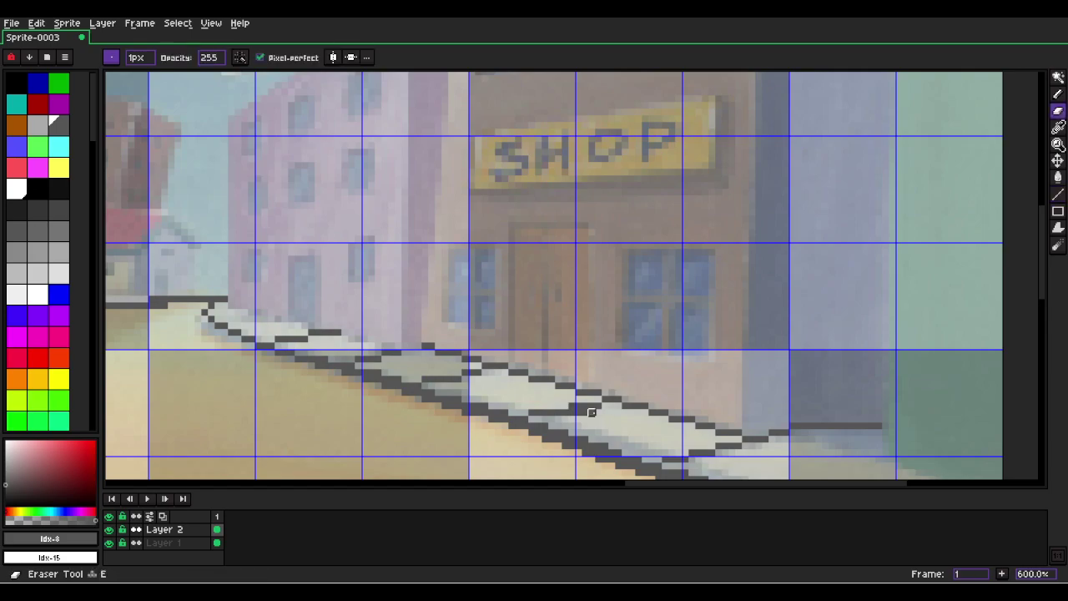
{"action": "scroll", "coordinate": [598, 433], "scroll_direction": "down", "scroll_amount": 1}
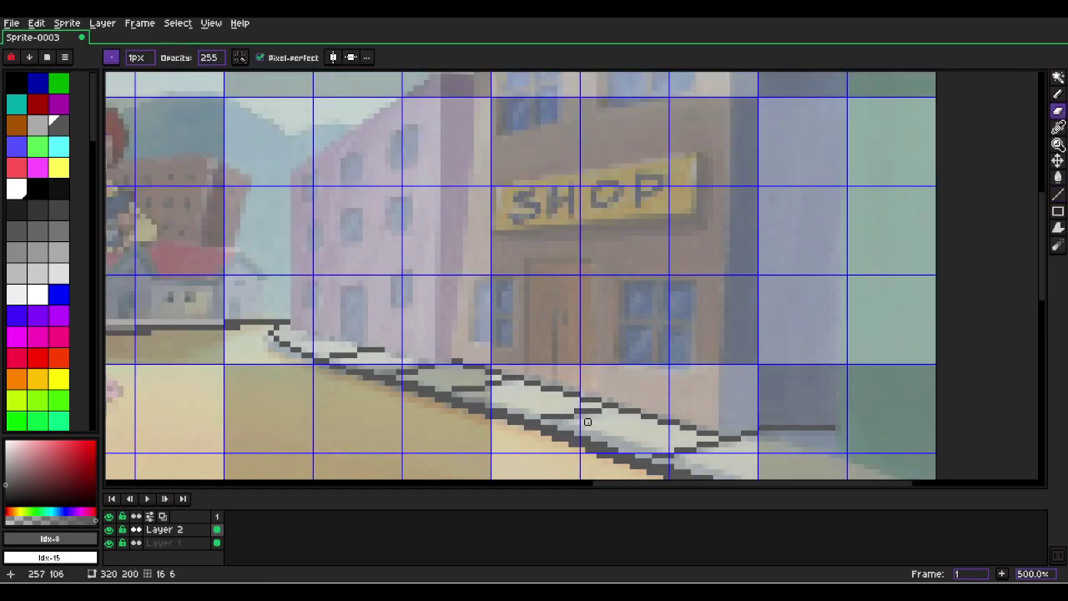
{"action": "scroll", "coordinate": [432, 355], "scroll_direction": "down", "scroll_amount": 1}
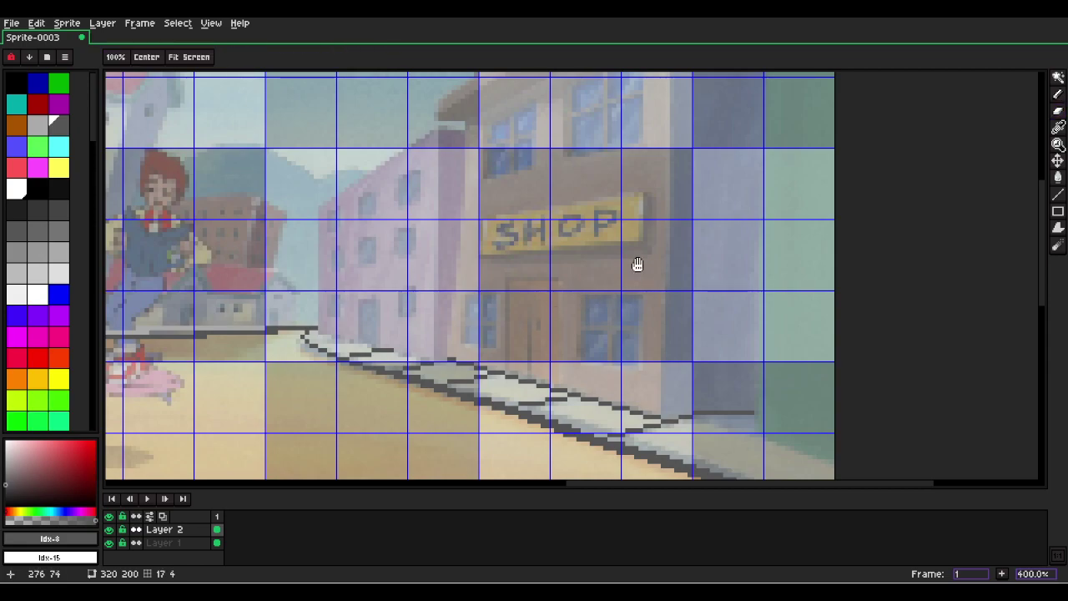
{"action": "key", "text": "i"}
{"action": "left_click", "coordinate": [697, 200]}
{"action": "key", "text": "l"}
{"action": "left_click_drag", "start_coordinate": [679, 208], "coordinate": [584, 372]}
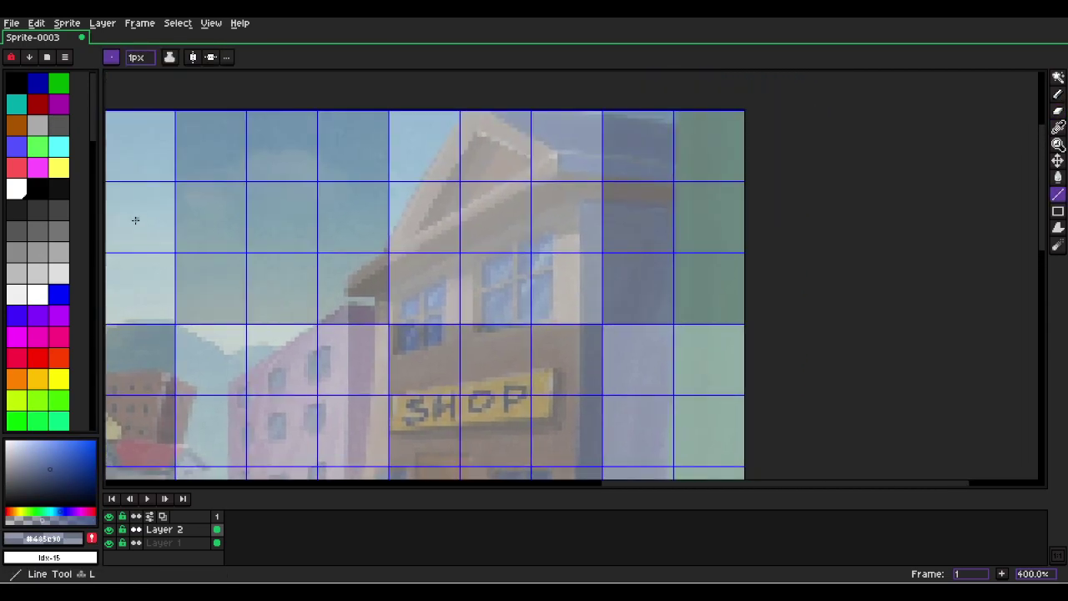
{"action": "left_click", "coordinate": [36, 125]}
{"action": "scroll", "coordinate": [585, 208], "scroll_direction": "up", "scroll_amount": 1}
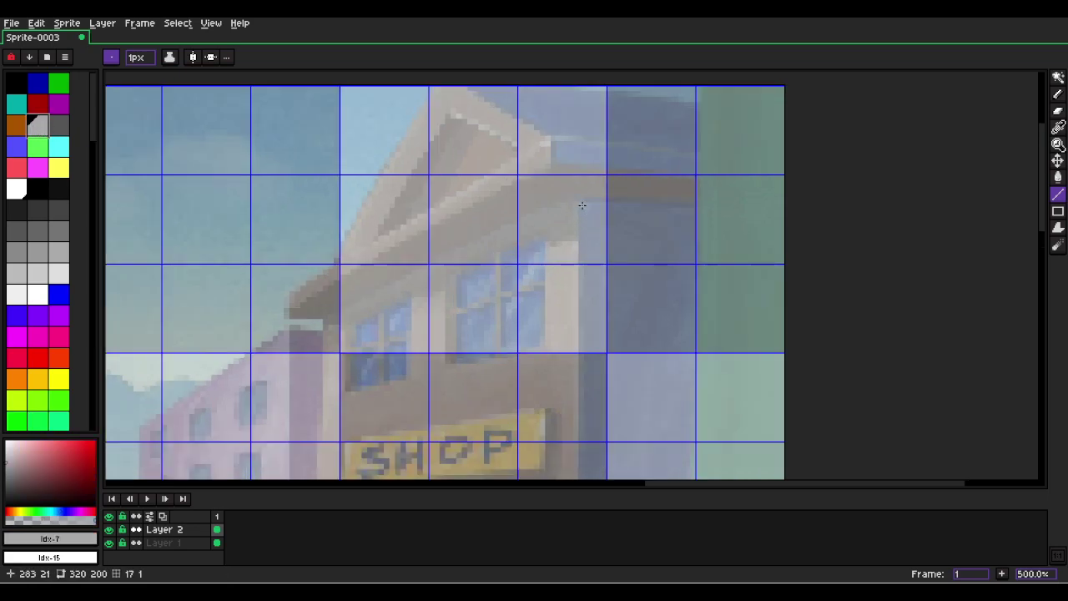
Draw the shop's vertical corner edge from the sidewalk up to the eave with the Curve tool in sampled dark grey #555555.
{"action": "left_click", "coordinate": [1058, 194]}
{"action": "left_click", "coordinate": [1021, 192]}
{"action": "key", "text": "space"}
{"action": "left_click_drag", "start_coordinate": [665, 260], "coordinate": [510, 74]}
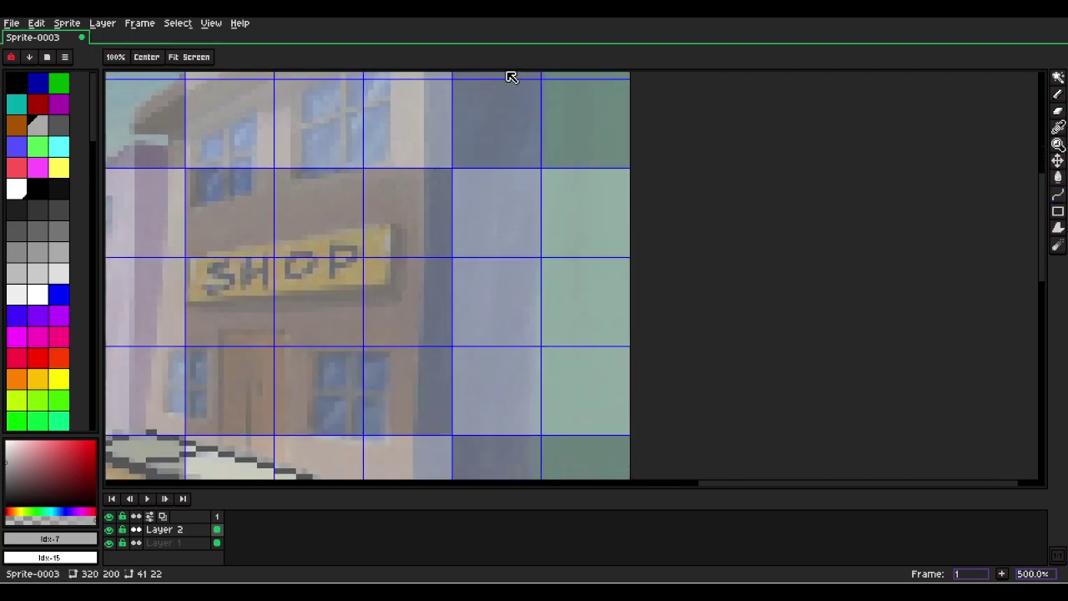
{"action": "left_click_drag", "start_coordinate": [504, 368], "coordinate": [543, 179]}
{"action": "left_click_drag", "start_coordinate": [453, 77], "coordinate": [470, 308]}
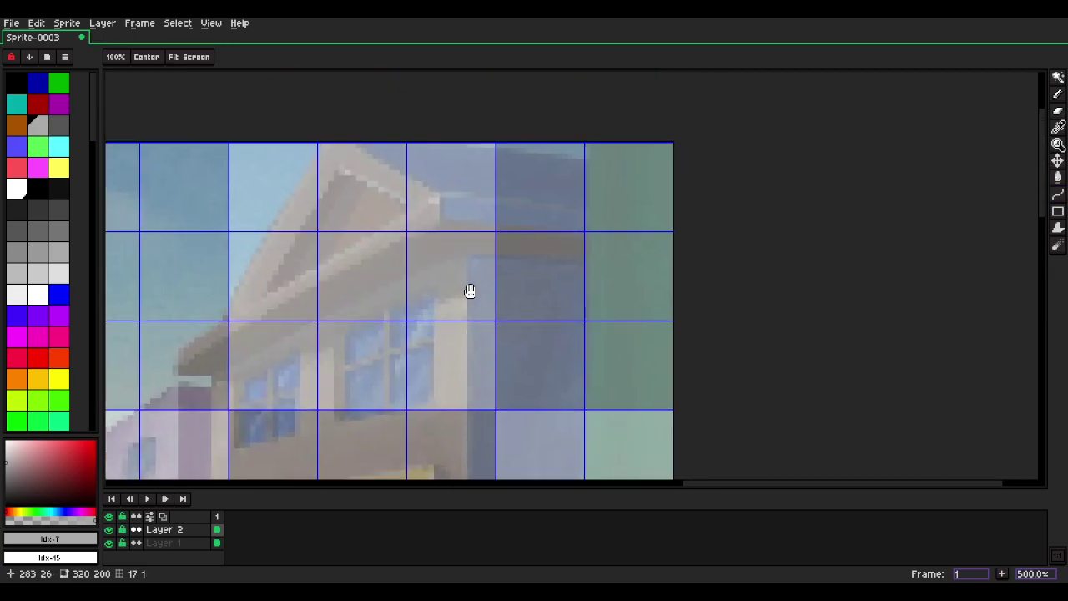
{"action": "left_click_drag", "start_coordinate": [464, 255], "coordinate": [460, 421]}
{"action": "left_click", "coordinate": [457, 429], "text": "alt"}
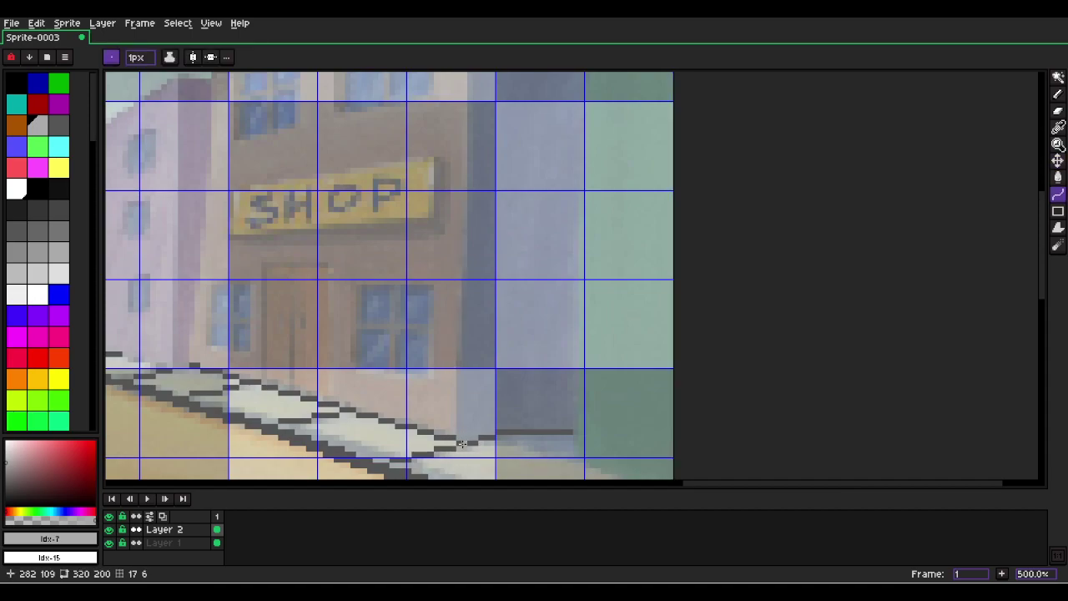
{"action": "mouse_move", "coordinate": [457, 432]}
{"action": "left_mouse_down"}
{"action": "mouse_move", "coordinate": [482, 75]}
{"action": "mouse_move", "coordinate": [469, 84]}
{"action": "mouse_move", "coordinate": [469, 420]}
{"action": "mouse_move", "coordinate": [471, 151]}
{"action": "mouse_move", "coordinate": [448, 357]}
{"action": "left_mouse_up"}
{"action": "left_click", "coordinate": [471, 152]}
Draw the eave's lower edge along the shop's side wall with the Line tool and go over it in black.
{"action": "left_click_drag", "start_coordinate": [428, 196], "coordinate": [541, 205]}
{"action": "key", "text": "Escape"}
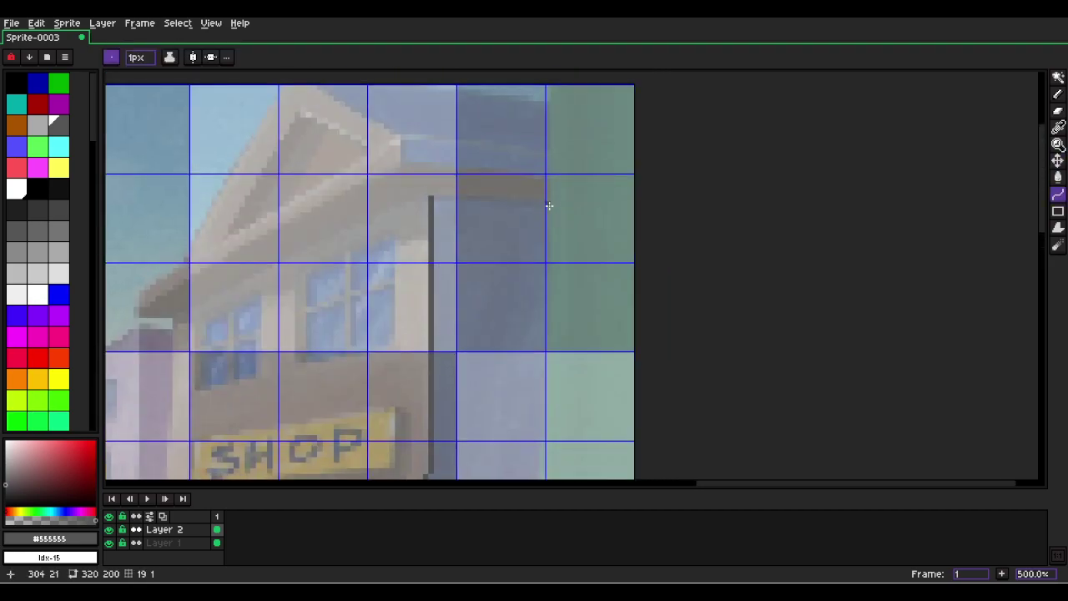
{"action": "left_click", "coordinate": [1057, 194]}
{"action": "left_click", "coordinate": [1029, 195]}
{"action": "left_click_drag", "start_coordinate": [432, 202], "coordinate": [542, 201]}
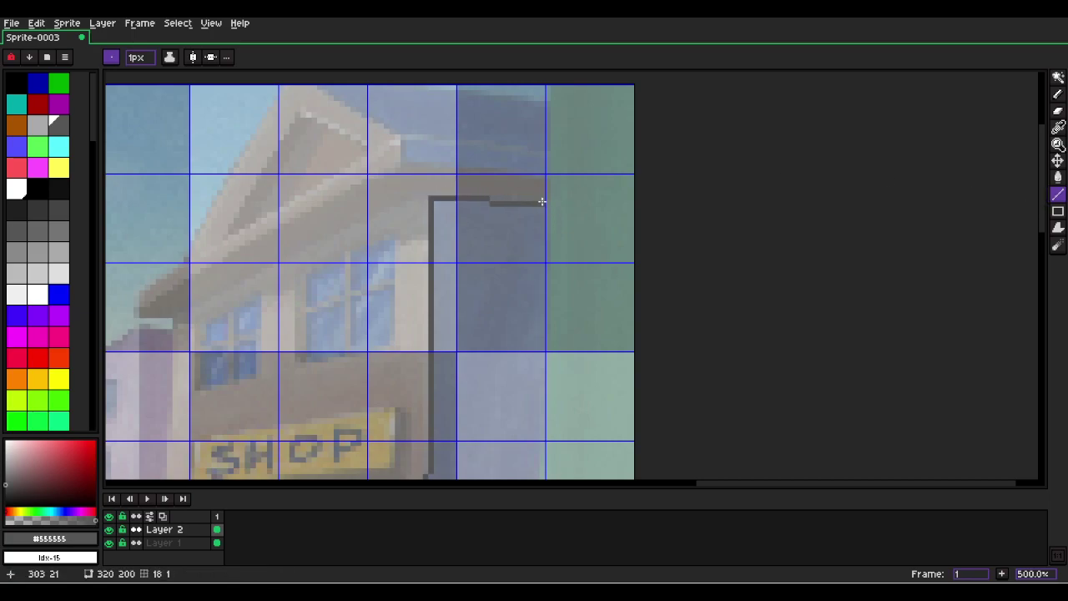
{"action": "left_click", "coordinate": [12, 81]}
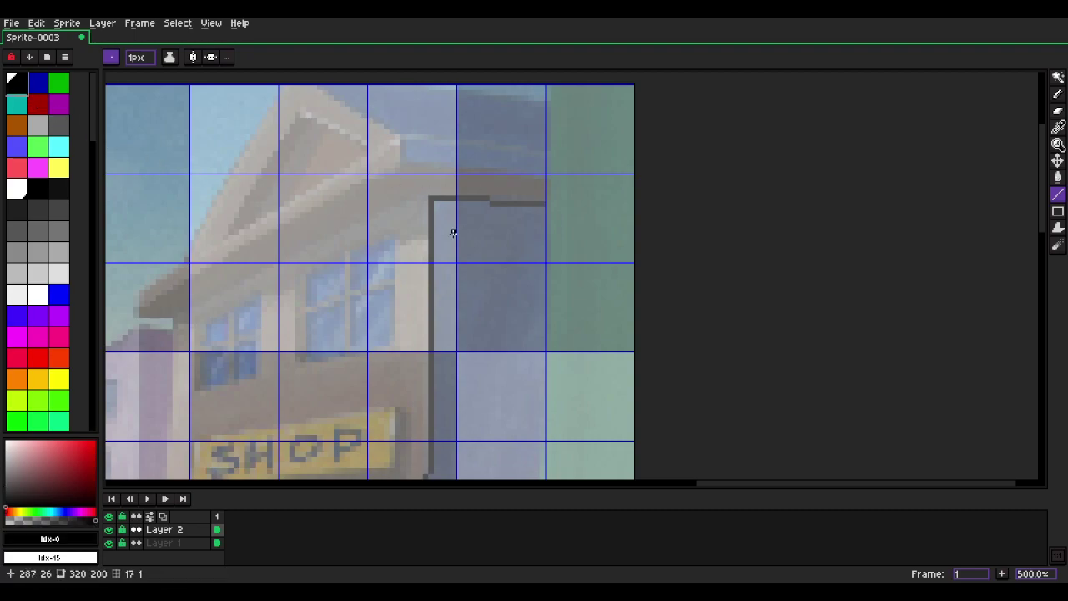
{"action": "mouse_move", "coordinate": [431, 199]}
{"action": "left_mouse_down"}
{"action": "mouse_move", "coordinate": [546, 203]}
{"action": "mouse_move", "coordinate": [435, 198]}
{"action": "left_mouse_up"}
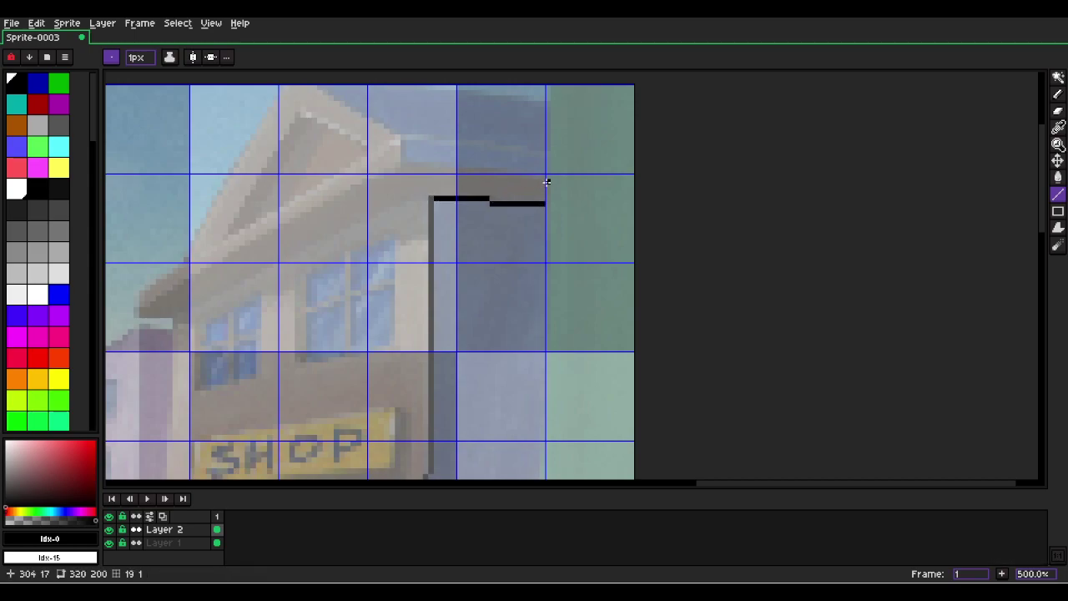
Outline the rest of the shop's eave in dark grey #555555: its upper edge, far end and sloping lower edge along the front.
{"action": "left_click", "coordinate": [431, 220], "text": "alt"}
{"action": "left_click_drag", "start_coordinate": [531, 171], "coordinate": [396, 164]}
{"action": "mouse_move", "coordinate": [393, 164]}
{"action": "left_mouse_down"}
{"action": "mouse_move", "coordinate": [111, 309]}
{"action": "mouse_move", "coordinate": [137, 310]}
{"action": "left_mouse_up"}
{"action": "left_click_drag", "start_coordinate": [136, 311], "coordinate": [136, 315]}
{"action": "left_click_drag", "start_coordinate": [137, 314], "coordinate": [173, 314]}
{"action": "left_click_drag", "start_coordinate": [172, 314], "coordinate": [173, 323]}
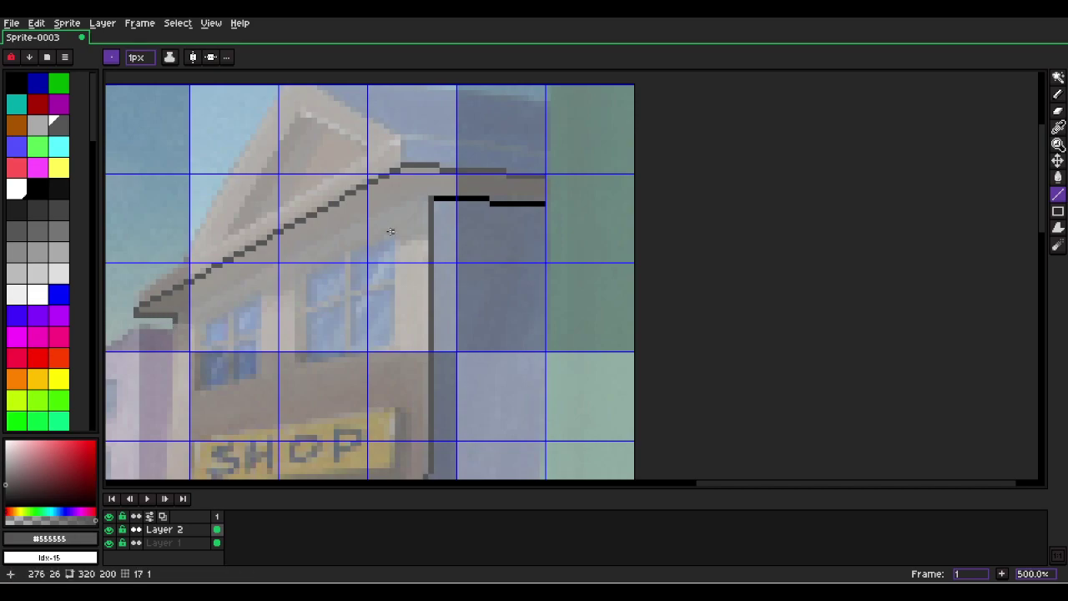
{"action": "left_click_drag", "start_coordinate": [431, 197], "coordinate": [176, 311]}
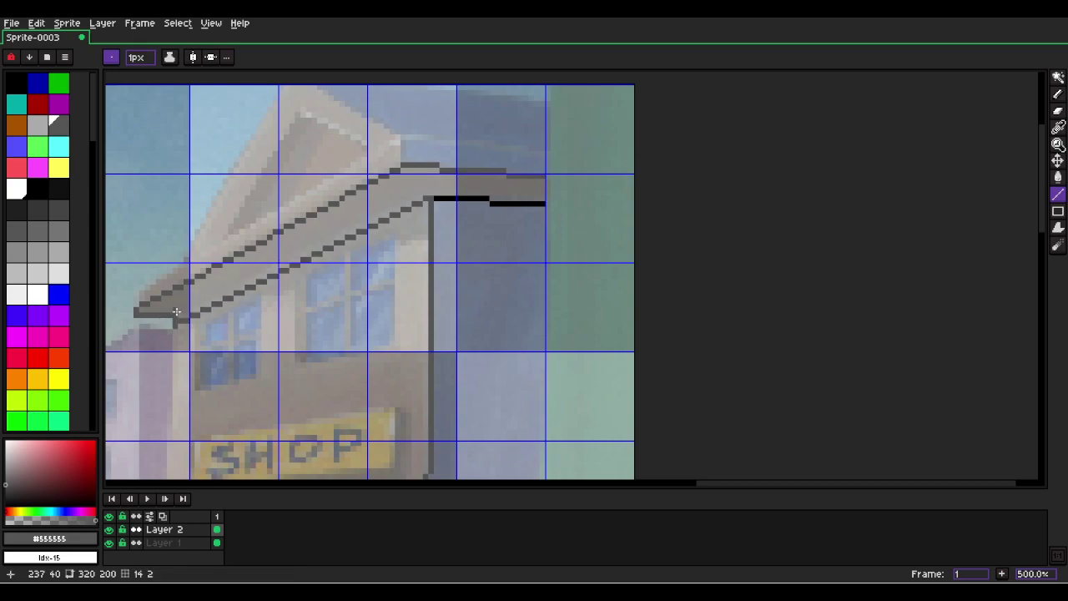
Try erasing pixels where the eave's sloping lower edge meets its far end, and undo the erasing.
{"action": "scroll", "coordinate": [187, 325], "scroll_direction": "up", "scroll_amount": 4}
{"action": "key", "text": "e"}
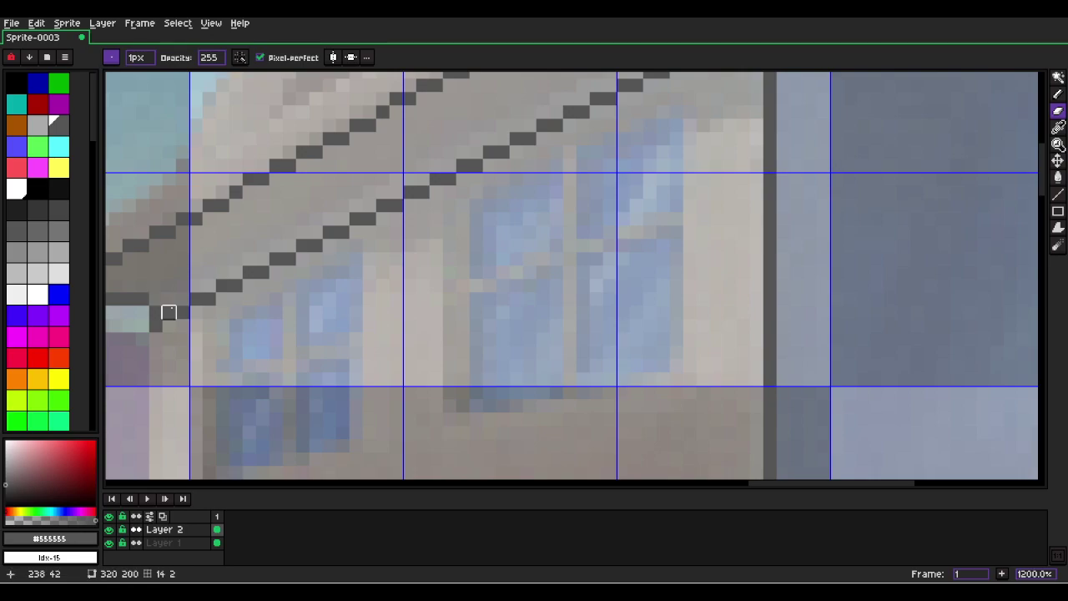
{"action": "scroll", "coordinate": [193, 334], "scroll_direction": "down", "scroll_amount": 3}
{"action": "key", "text": "ctrl+z"}
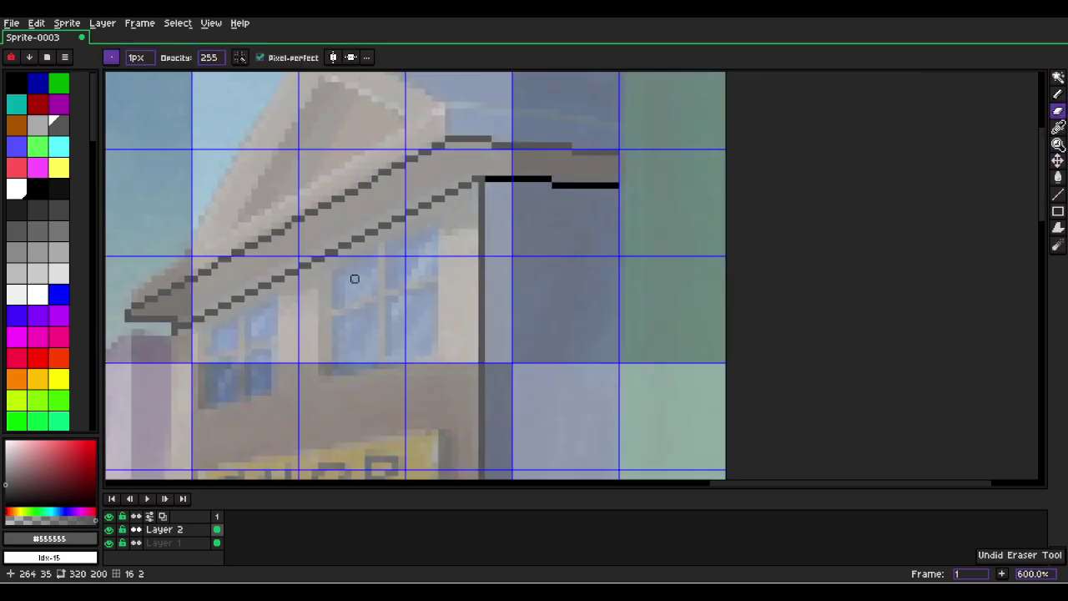
Draw a dark grey #555555 line parallel above the eave's sloping lower edge and a light grey #aaaaaa line between the two.
{"action": "scroll", "coordinate": [334, 278], "scroll_direction": "up", "scroll_amount": 3}
{"action": "scroll", "coordinate": [392, 253], "scroll_direction": "down", "scroll_amount": 3}
{"action": "key", "text": "l"}
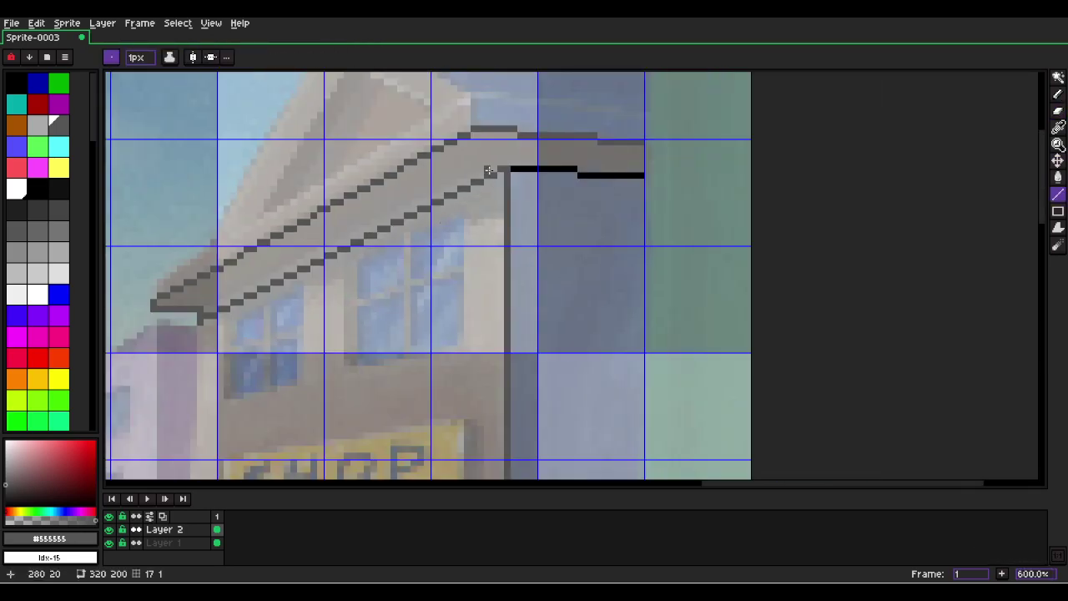
{"action": "left_click_drag", "start_coordinate": [495, 160], "coordinate": [200, 311]}
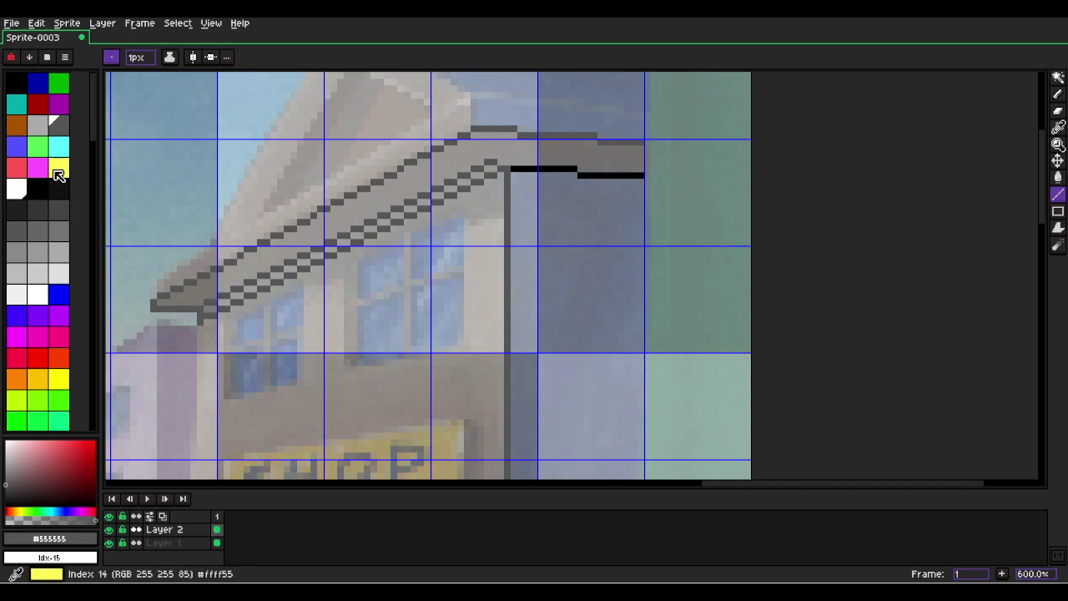
{"action": "left_click", "coordinate": [37, 123]}
{"action": "left_click_drag", "start_coordinate": [496, 168], "coordinate": [211, 310]}
Raise the cel opacity of the reference image on Layer 1 to 255.
{"action": "left_click", "coordinate": [109, 529]}
{"action": "left_click", "coordinate": [109, 529]}
{"action": "left_click", "coordinate": [109, 543]}
{"action": "left_click", "coordinate": [109, 542]}
{"action": "left_click", "coordinate": [218, 544]}
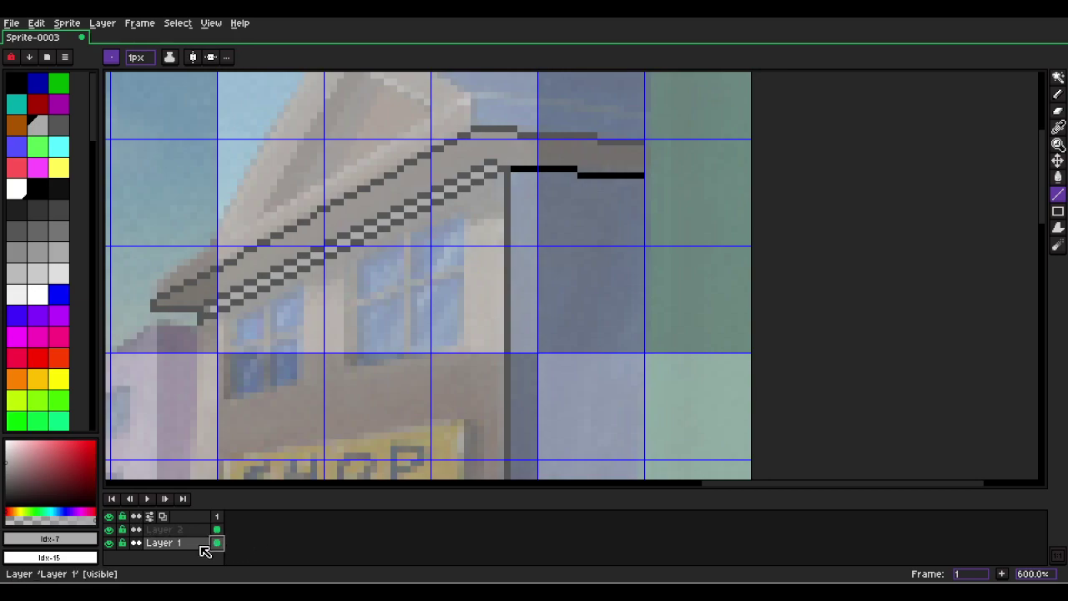
{"action": "double_click", "coordinate": [219, 543]}
{"action": "left_click", "coordinate": [618, 308]}
{"action": "left_click_drag", "start_coordinate": [619, 311], "coordinate": [634, 309]}
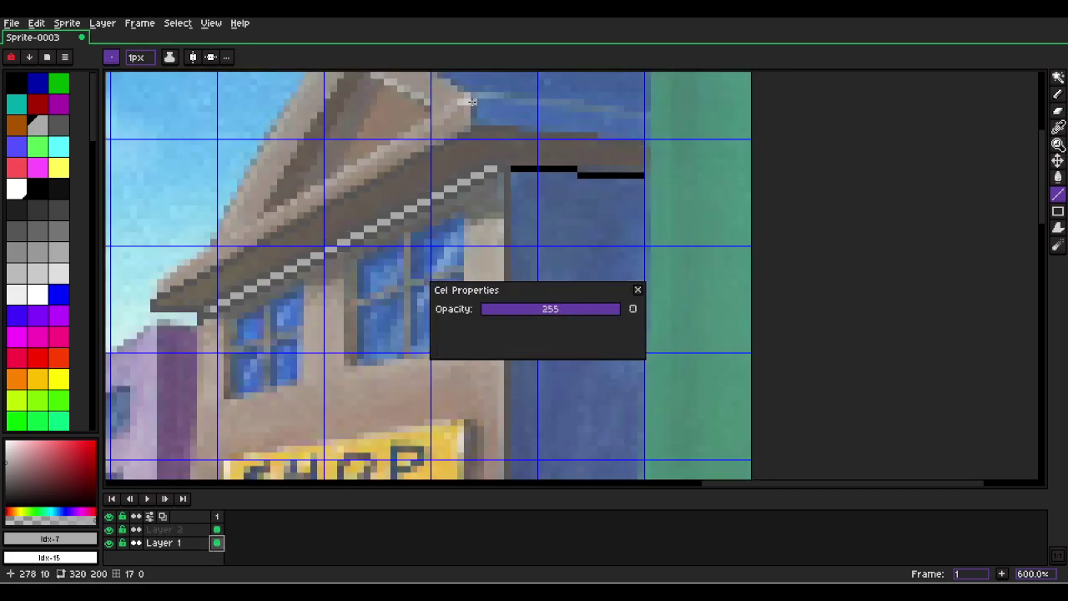
{"action": "left_click", "coordinate": [511, 171], "text": "alt"}
{"action": "key", "text": "ctrl"}
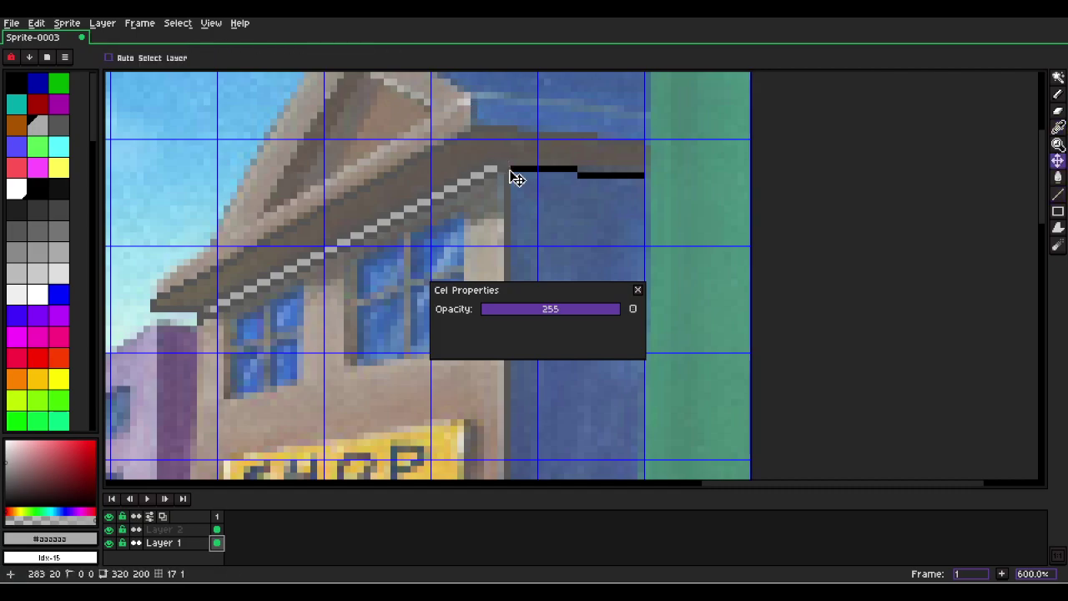
{"action": "key", "text": "l"}
{"action": "left_click", "coordinate": [638, 289]}
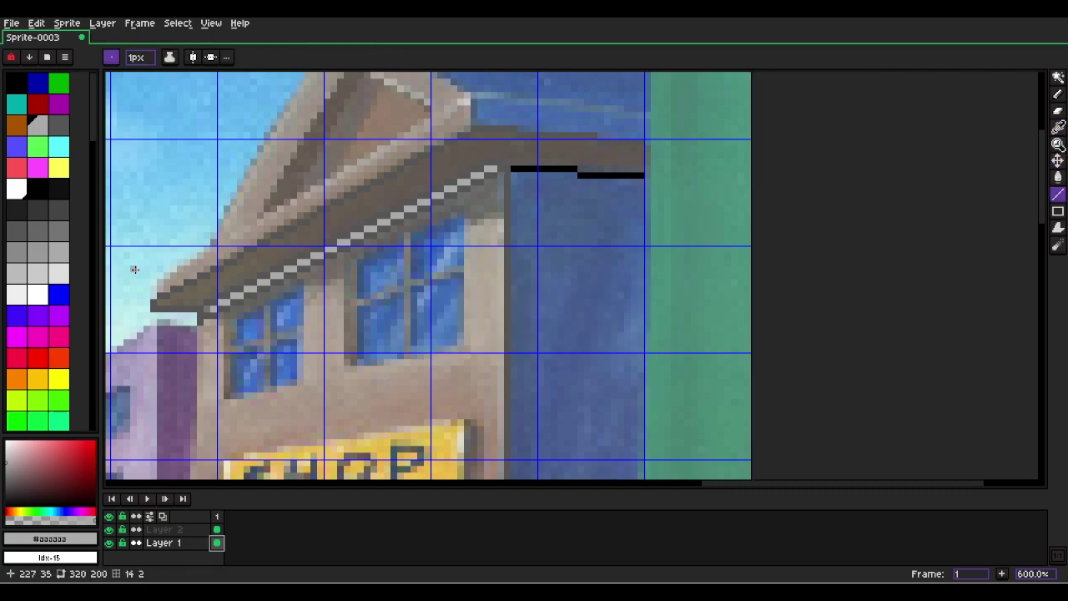
Outline the trim above the shop's front eave in light grey #aaaaaa: its far end, sloping upper edge and short vertical near end.
{"action": "scroll", "coordinate": [151, 282], "scroll_direction": "up", "scroll_amount": 3}
{"action": "key", "text": "alt"}
{"action": "mouse_move", "coordinate": [163, 280]}
{"action": "left_mouse_down"}
{"action": "mouse_move", "coordinate": [296, 213]}
{"action": "mouse_move", "coordinate": [718, 167]}
{"action": "mouse_move", "coordinate": [791, 184]}
{"action": "mouse_move", "coordinate": [765, 182]}
{"action": "mouse_move", "coordinate": [761, 212]}
{"action": "mouse_move", "coordinate": [734, 225]}
{"action": "mouse_move", "coordinate": [780, 202]}
{"action": "mouse_move", "coordinate": [763, 334]}
{"action": "mouse_move", "coordinate": [434, 468]}
{"action": "mouse_move", "coordinate": [248, 474]}
{"action": "mouse_move", "coordinate": [313, 404]}
{"action": "mouse_move", "coordinate": [443, 345]}
{"action": "mouse_move", "coordinate": [837, 124]}
{"action": "mouse_move", "coordinate": [902, 167]}
{"action": "mouse_move", "coordinate": [899, 111]}
{"action": "mouse_move", "coordinate": [621, 272]}
{"action": "mouse_move", "coordinate": [153, 476]}
{"action": "mouse_move", "coordinate": [363, 398]}
{"action": "mouse_move", "coordinate": [409, 360]}
{"action": "left_mouse_up"}
{"action": "key", "text": "ctrl+z"}
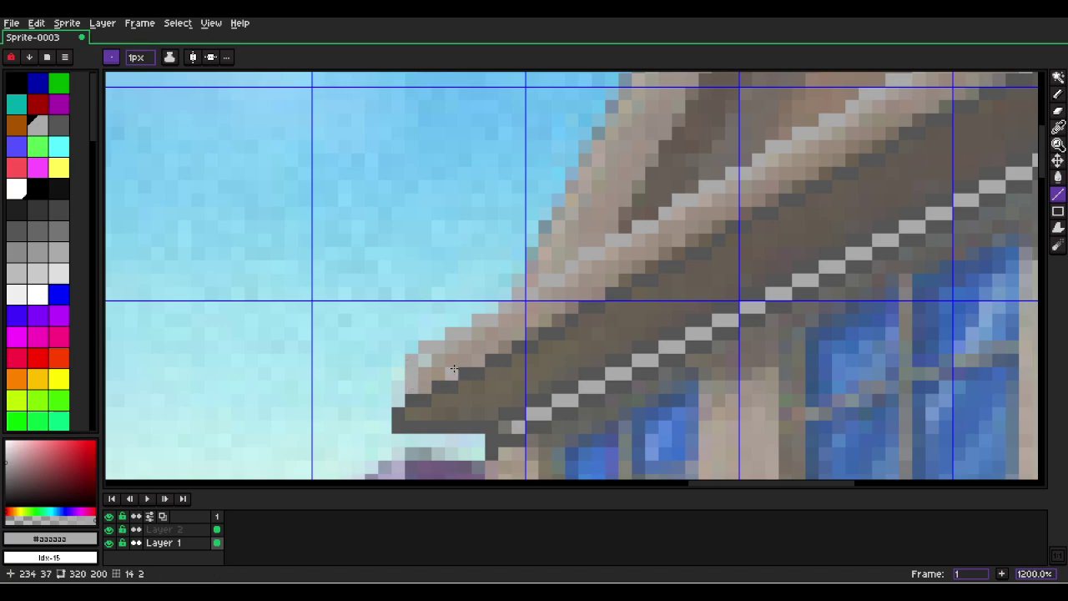
Select the whole light grey trim outline on Layer 1 with the Magic Wand, with Contiguous turned off.
{"action": "key", "text": "w"}
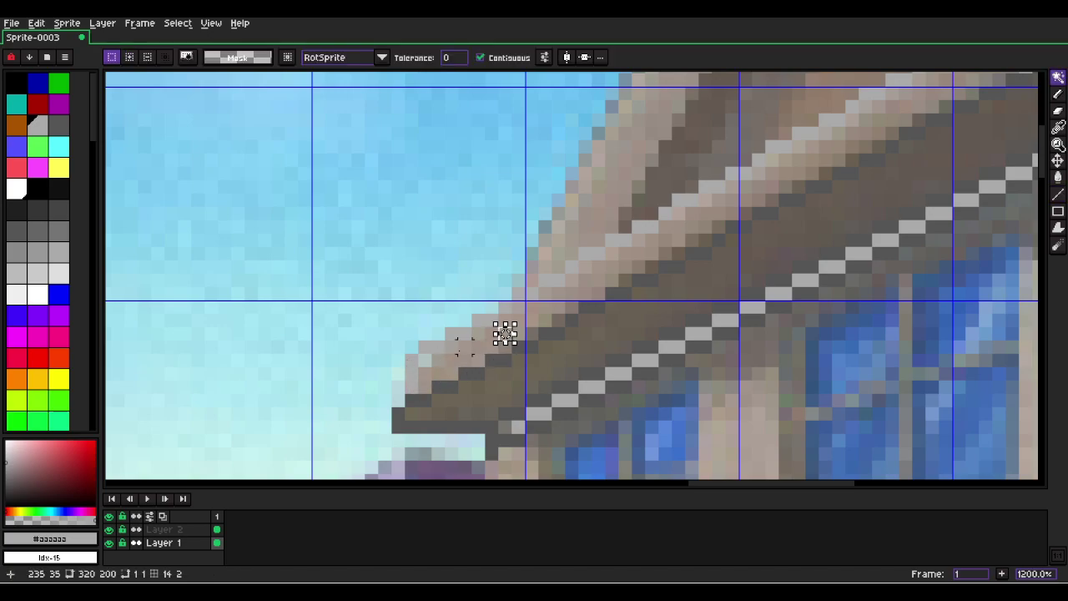
{"action": "left_click", "coordinate": [423, 369]}
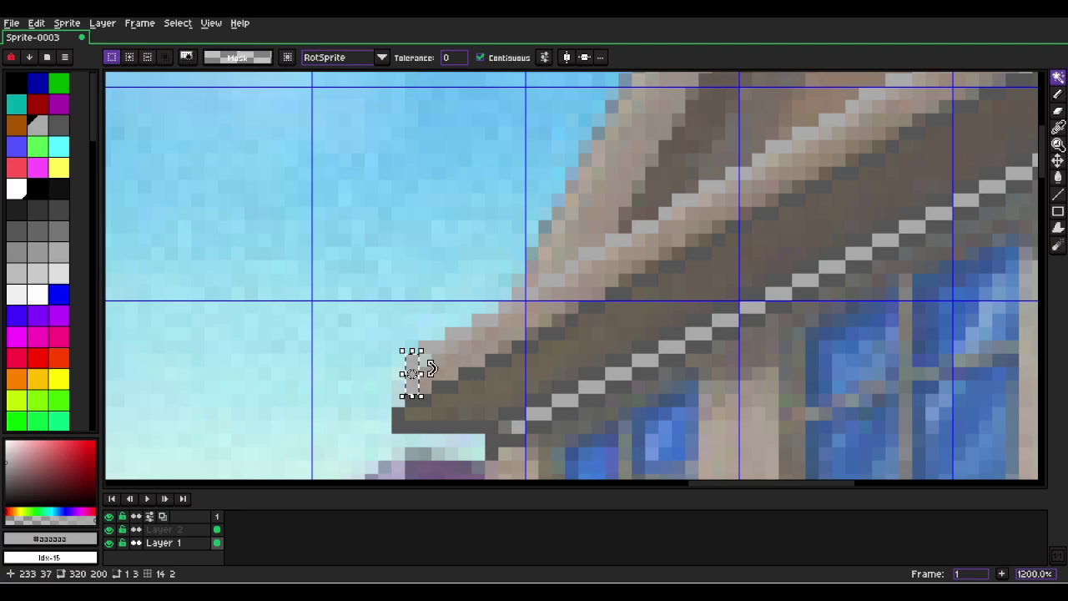
{"action": "left_click", "coordinate": [510, 60]}
{"action": "left_click", "coordinate": [648, 242]}
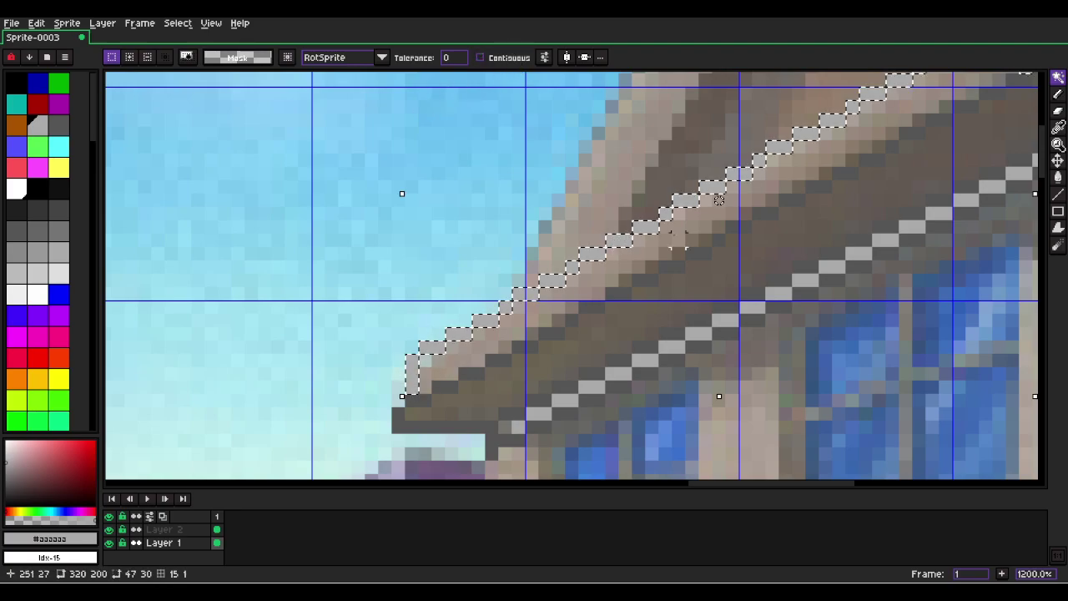
{"action": "scroll", "coordinate": [741, 224], "scroll_direction": "down", "scroll_amount": 3}
{"action": "left_click_drag", "start_coordinate": [741, 223], "coordinate": [591, 296]}
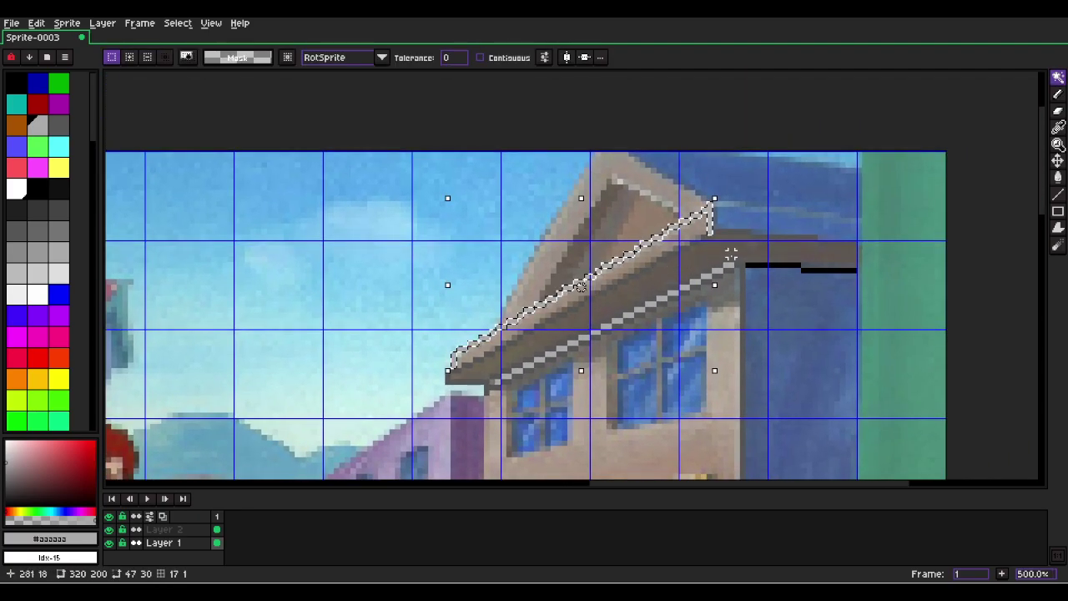
Cut the selected outline from Layer 1, check both layers by toggling their visibility, and undo the cut.
{"action": "left_click", "coordinate": [108, 543]}
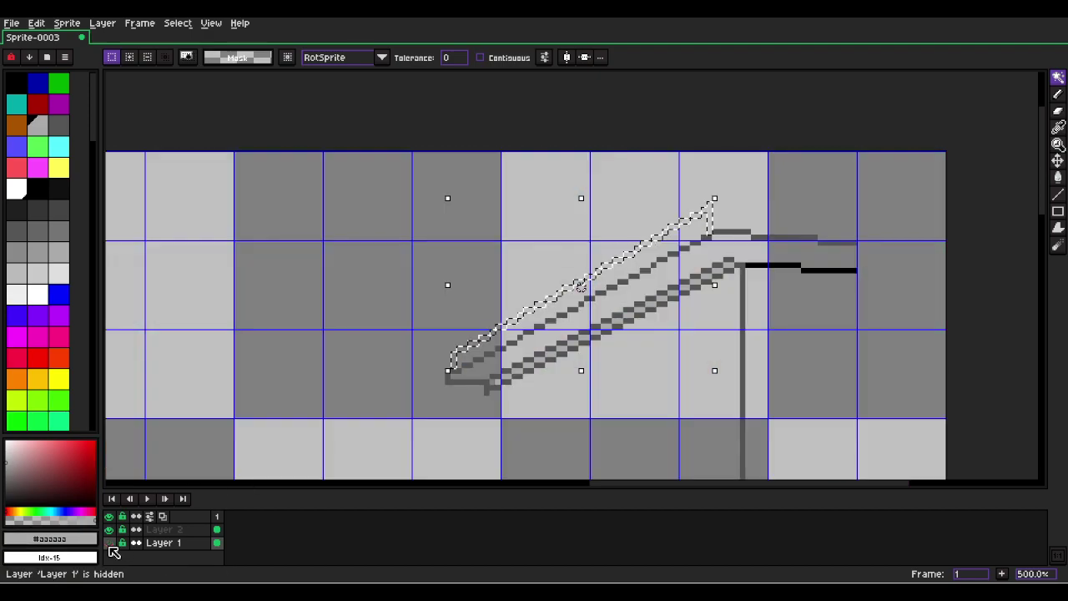
{"action": "left_click", "coordinate": [109, 543]}
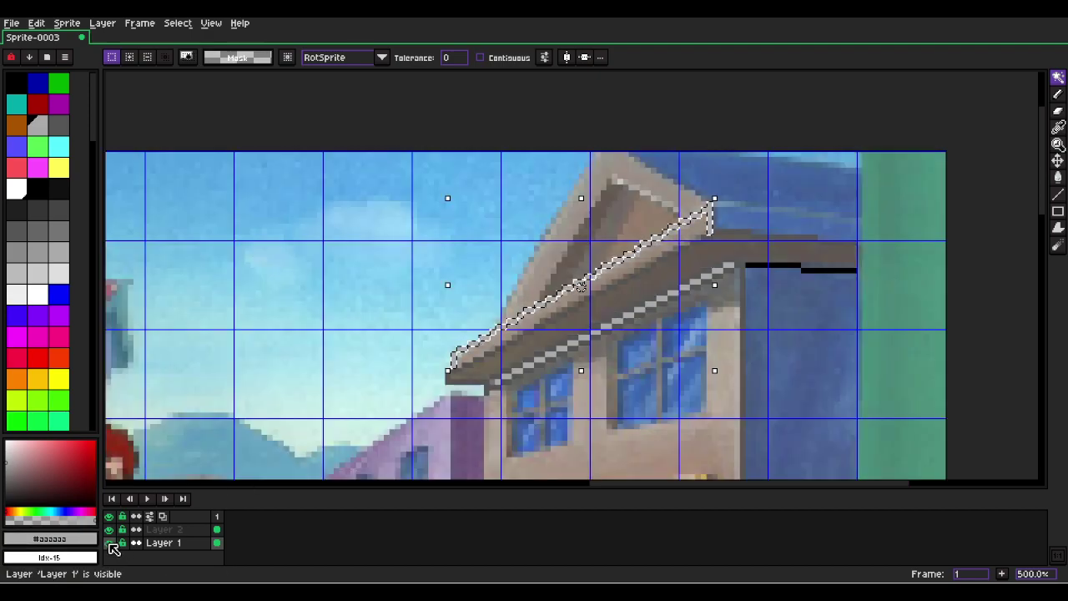
{"action": "left_click", "coordinate": [247, 472]}
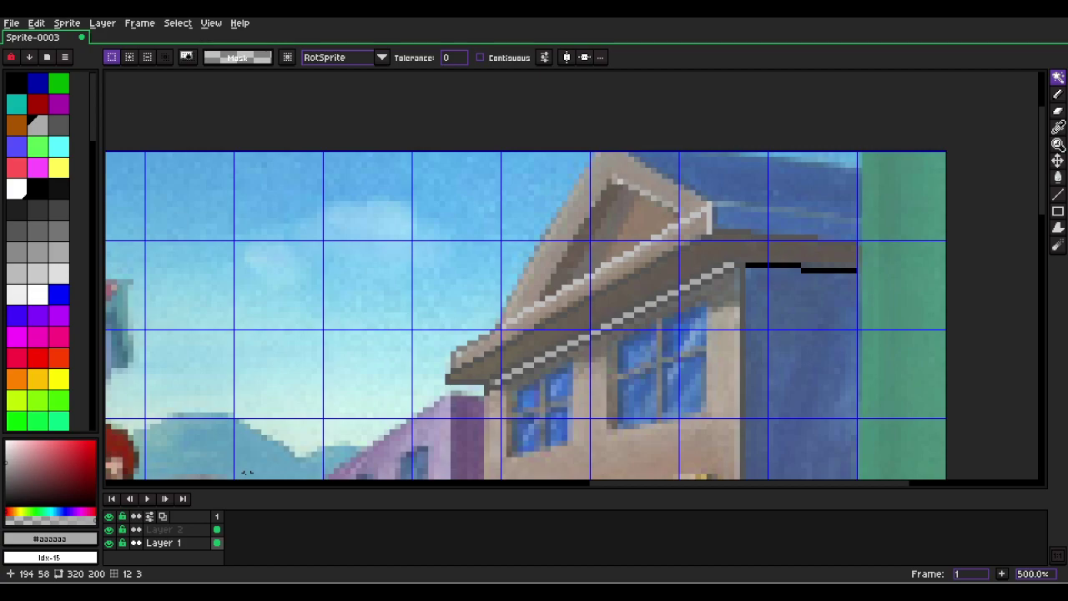
{"action": "key", "text": "ctrl+z"}
{"action": "left_click", "coordinate": [110, 530]}
{"action": "left_click", "coordinate": [109, 530]}
{"action": "left_click", "coordinate": [109, 543]}
{"action": "left_click", "coordinate": [109, 543]}
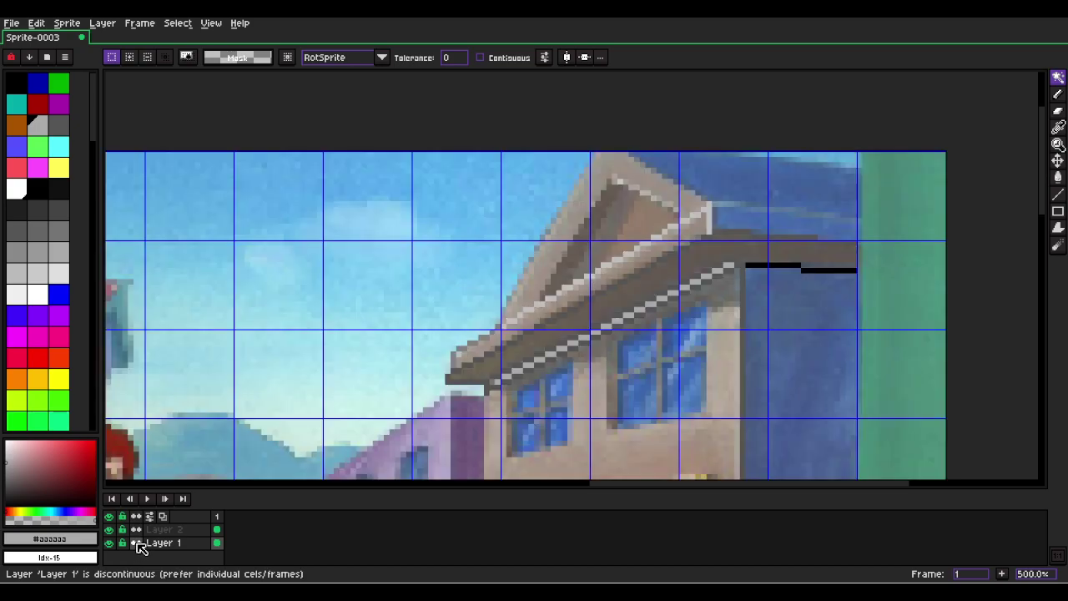
{"action": "left_click", "coordinate": [171, 543]}
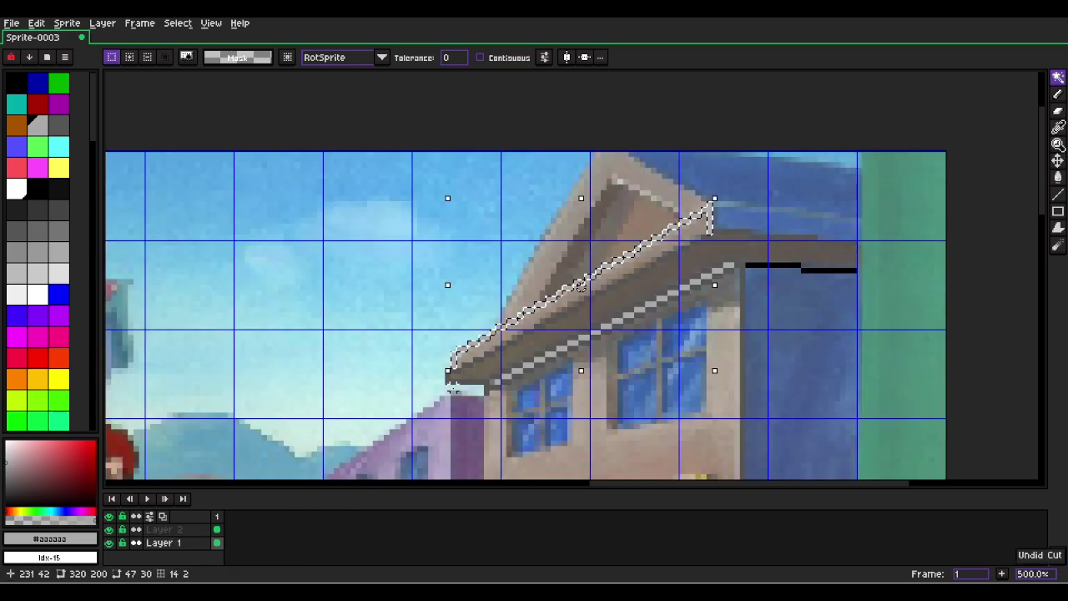
Transfer the light grey trim outline to Layer 2 by pasting it at its original position, and clear the selection.
{"action": "scroll", "coordinate": [786, 179], "scroll_direction": "up", "scroll_amount": 2}
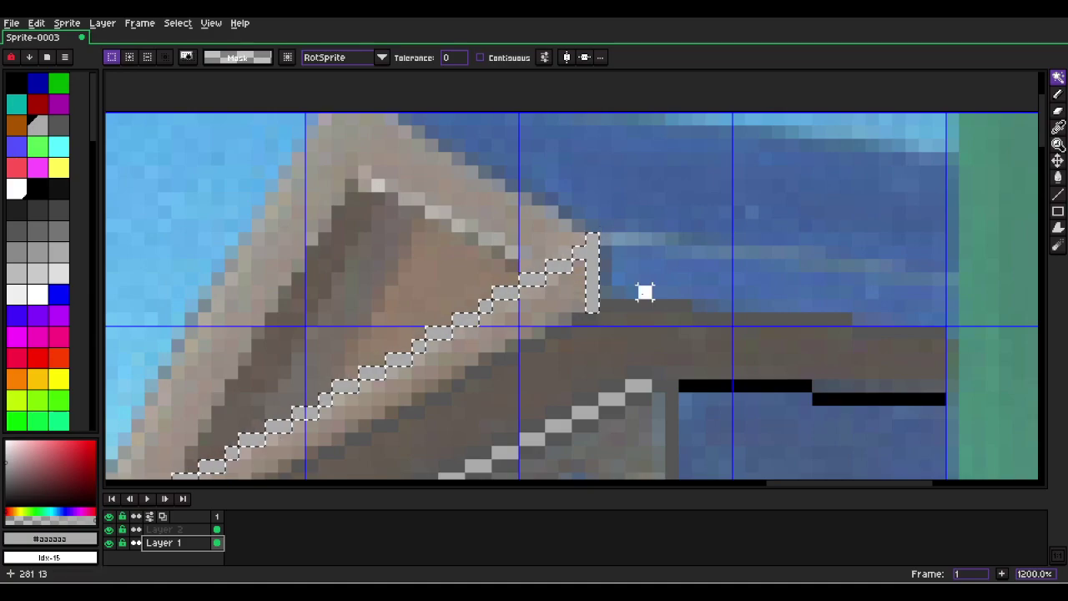
{"action": "scroll", "coordinate": [724, 278], "scroll_direction": "down", "scroll_amount": 4}
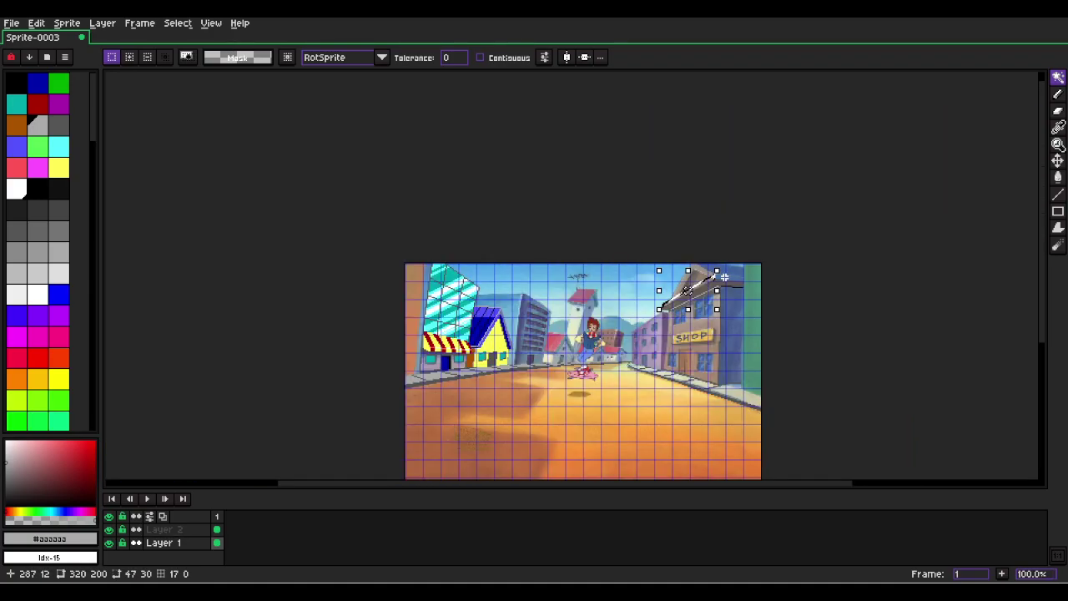
{"action": "scroll", "coordinate": [725, 277], "scroll_direction": "up", "scroll_amount": 3}
{"action": "key", "text": "ctrl+d"}
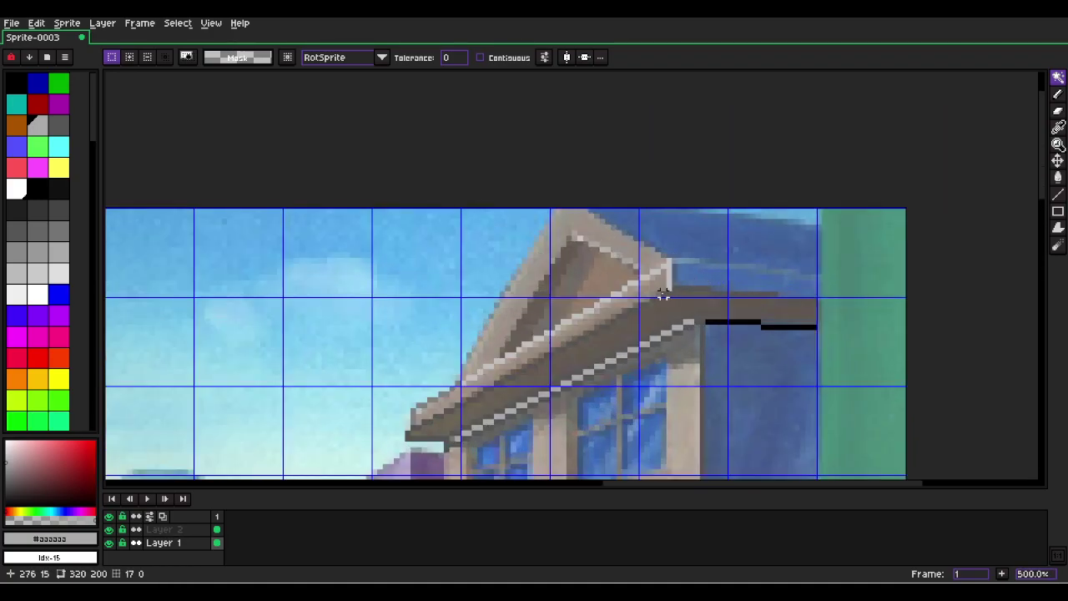
{"action": "scroll", "coordinate": [663, 293], "scroll_direction": "up", "scroll_amount": 2}
{"action": "left_click", "coordinate": [185, 531]}
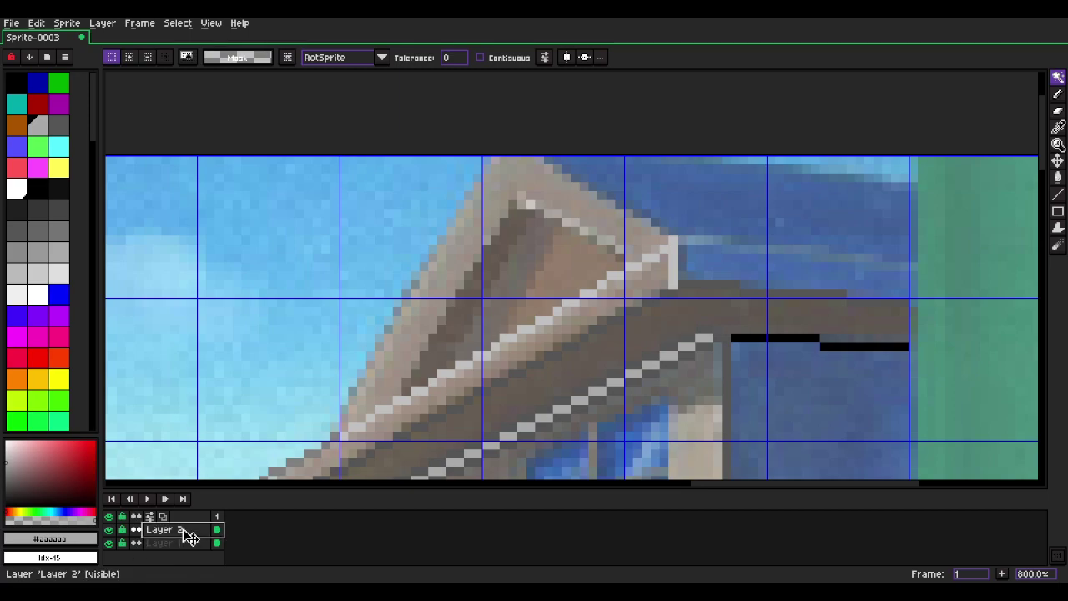
{"action": "key", "text": "ctrl+v"}
{"action": "scroll", "coordinate": [634, 342], "scroll_direction": "down", "scroll_amount": 1}
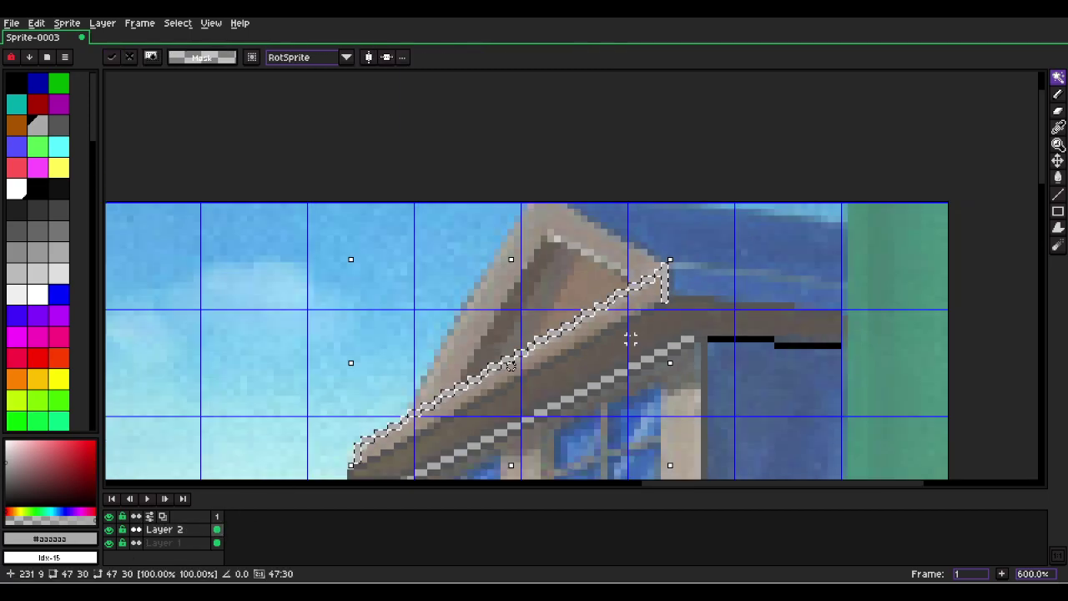
{"action": "left_click_drag", "start_coordinate": [586, 326], "coordinate": [578, 398]}
{"action": "key", "text": "l"}
{"action": "scroll", "coordinate": [604, 329], "scroll_direction": "up", "scroll_amount": 2}
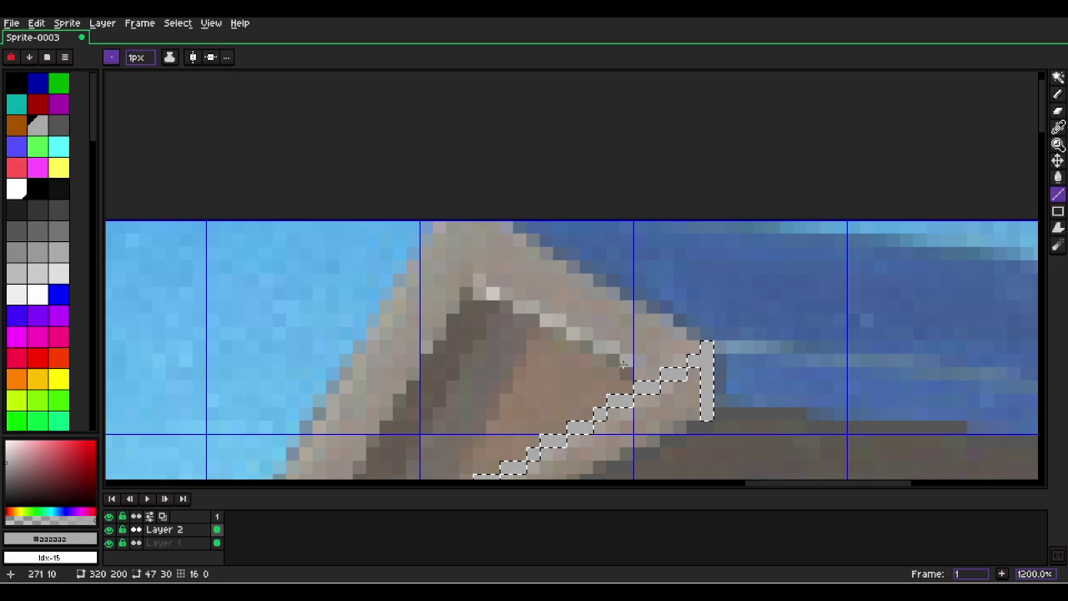
{"action": "key", "text": "v"}
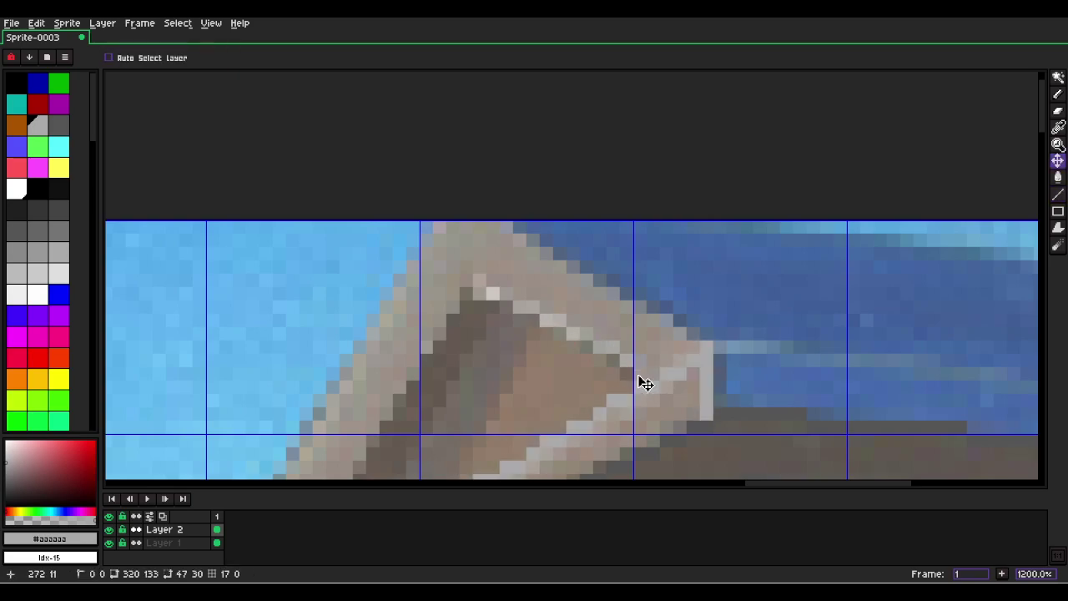
Draw the gable recess's upper sloping edge in light grey #aaaaaa with the Line tool, from its peak down to the trim outline.
{"action": "key", "text": "l"}
{"action": "left_click_drag", "start_coordinate": [623, 375], "coordinate": [485, 284]}
{"action": "key", "text": "v"}
{"action": "key", "text": "l"}
Draw two steep, roughly parallel dark grey #555555 lines bounding the shadow strip along the gable recess's far side.
{"action": "left_click", "coordinate": [58, 124]}
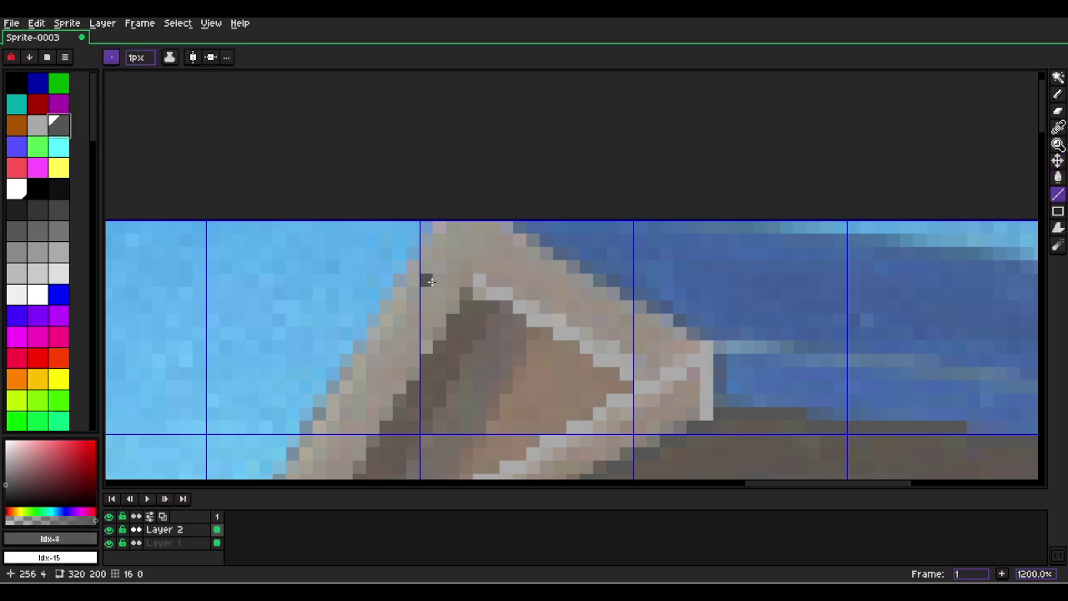
{"action": "left_click_drag", "start_coordinate": [469, 292], "coordinate": [306, 429]}
{"action": "mouse_move", "coordinate": [502, 166]}
{"action": "left_mouse_down"}
{"action": "mouse_move", "coordinate": [367, 371]}
{"action": "mouse_move", "coordinate": [372, 383]}
{"action": "mouse_move", "coordinate": [360, 384]}
{"action": "mouse_move", "coordinate": [380, 359]}
{"action": "mouse_move", "coordinate": [369, 380]}
{"action": "left_mouse_up"}
Select the strip between the two dark lines with the Magic Wand, with Contiguous on, and fill it with dark grey #555555.
{"action": "key", "text": "w"}
{"action": "left_click", "coordinate": [376, 359]}
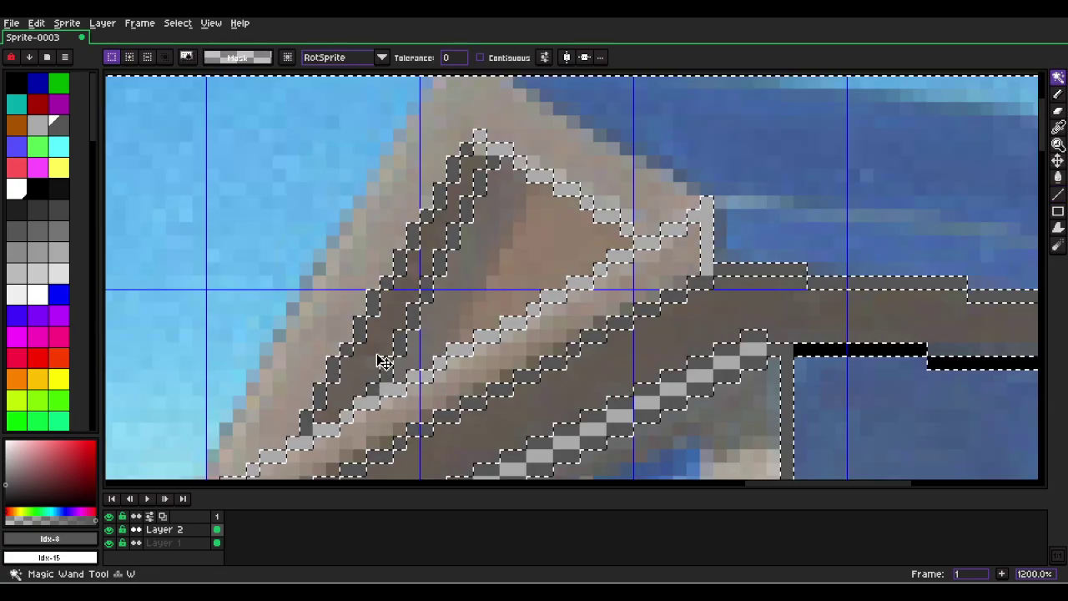
{"action": "key", "text": "ctrl+d"}
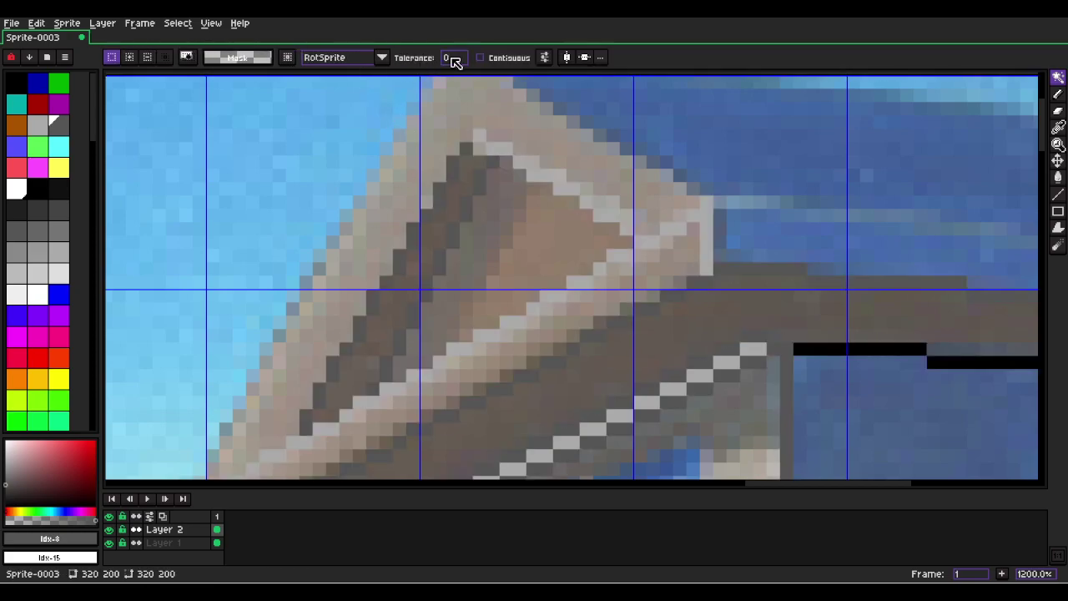
{"action": "left_click", "coordinate": [452, 162]}
Select the remaining interior of the gable recess and divide it with a steep light grey #aaaaaa line parallel to the dark strip.
{"action": "left_click", "coordinate": [508, 245]}
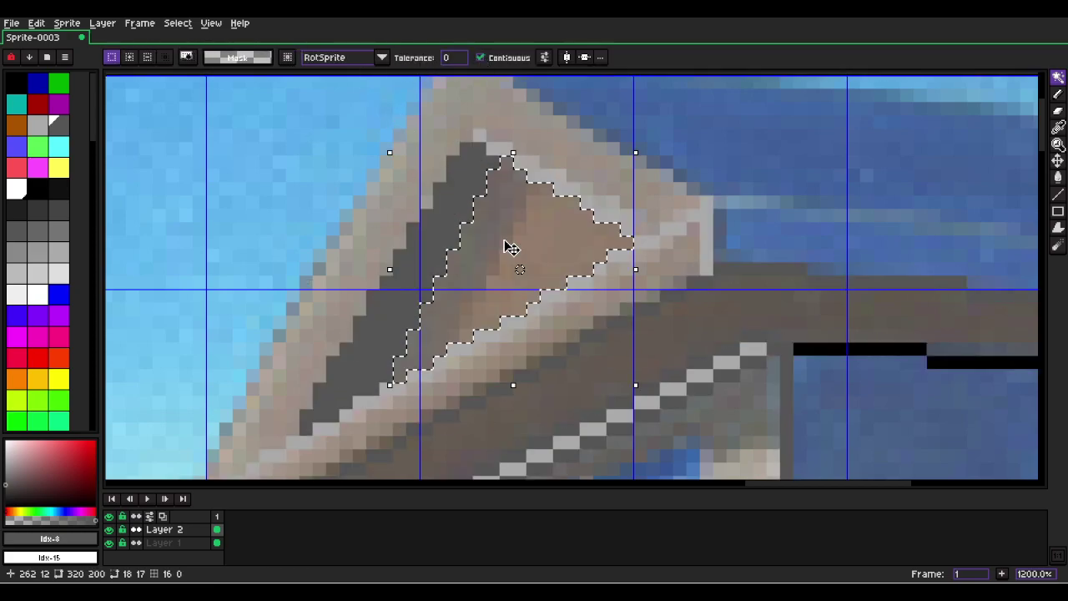
{"action": "left_click", "coordinate": [17, 190]}
{"action": "left_click", "coordinate": [38, 125]}
{"action": "key", "text": "l"}
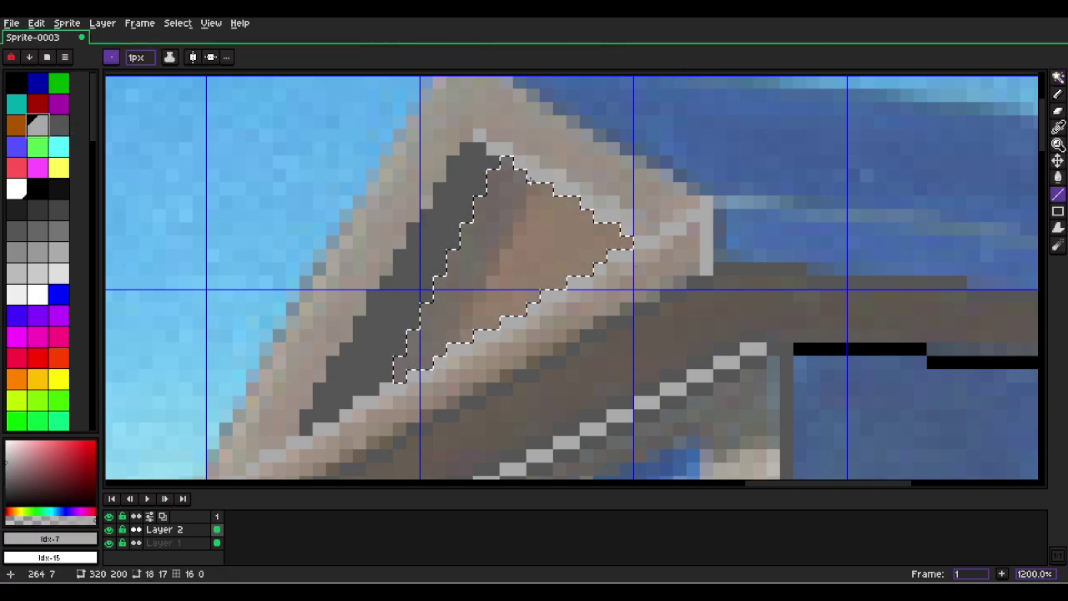
{"action": "left_click_drag", "start_coordinate": [531, 185], "coordinate": [414, 402]}
Select the triangular area on the near side of the dividing line and fill it with white #ffffff.
{"action": "left_click", "coordinate": [18, 186]}
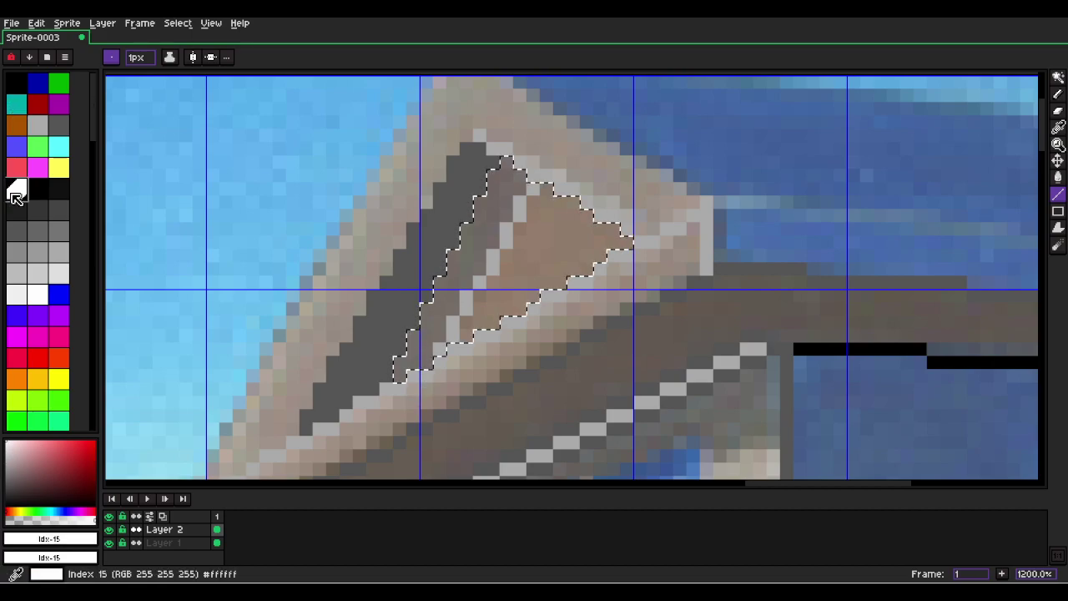
{"action": "key", "text": "m"}
{"action": "key", "text": "w"}
{"action": "left_click", "coordinate": [538, 240]}
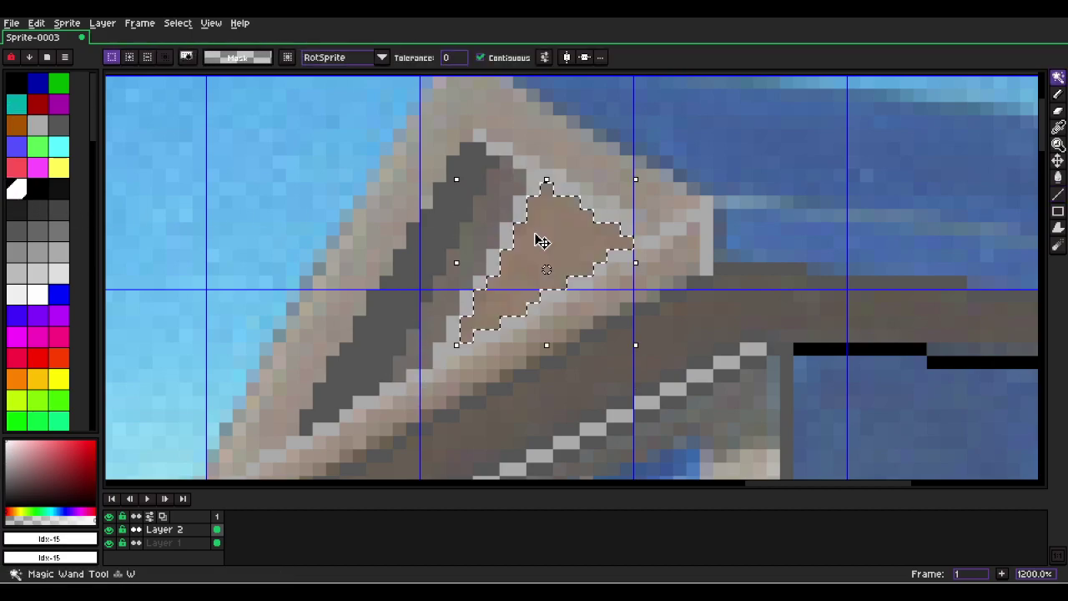
{"action": "key", "text": "f"}
Fill the narrow strip between the dark shadow and the dividing line with light grey #aaaaaa and clear the selection.
{"action": "left_click", "coordinate": [493, 238]}
{"action": "left_click", "coordinate": [38, 124]}
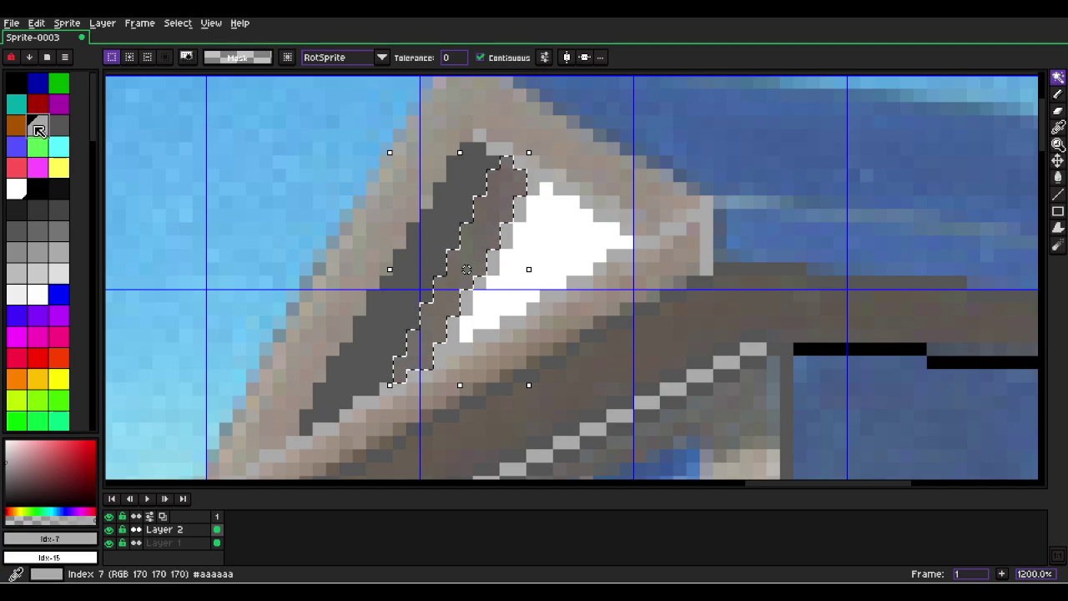
{"action": "key", "text": "f"}
{"action": "scroll", "coordinate": [488, 221], "scroll_direction": "down", "scroll_amount": 4}
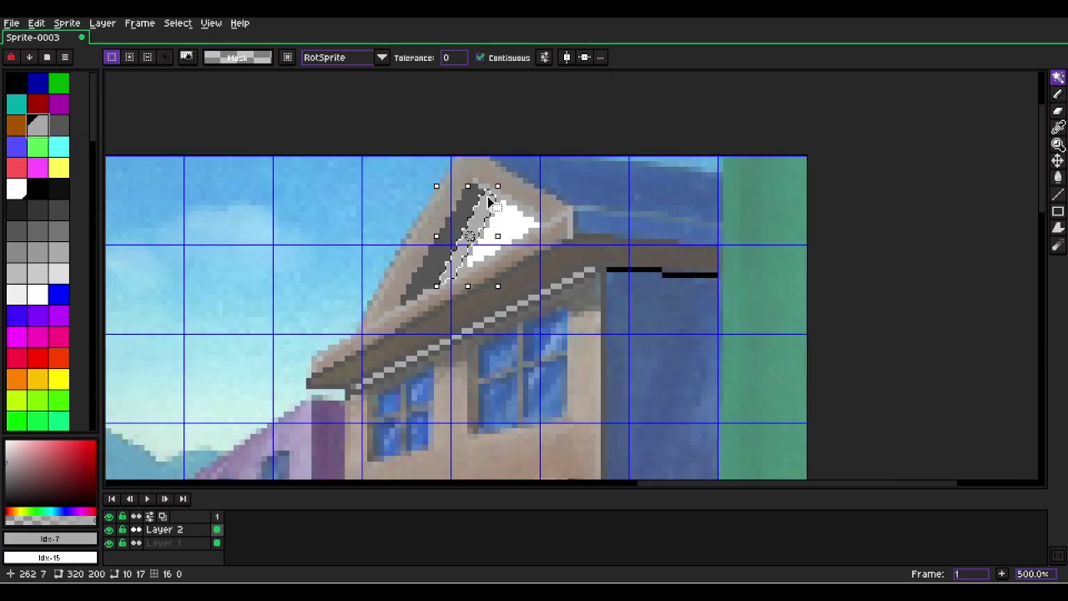
{"action": "key", "text": "ctrl+d"}
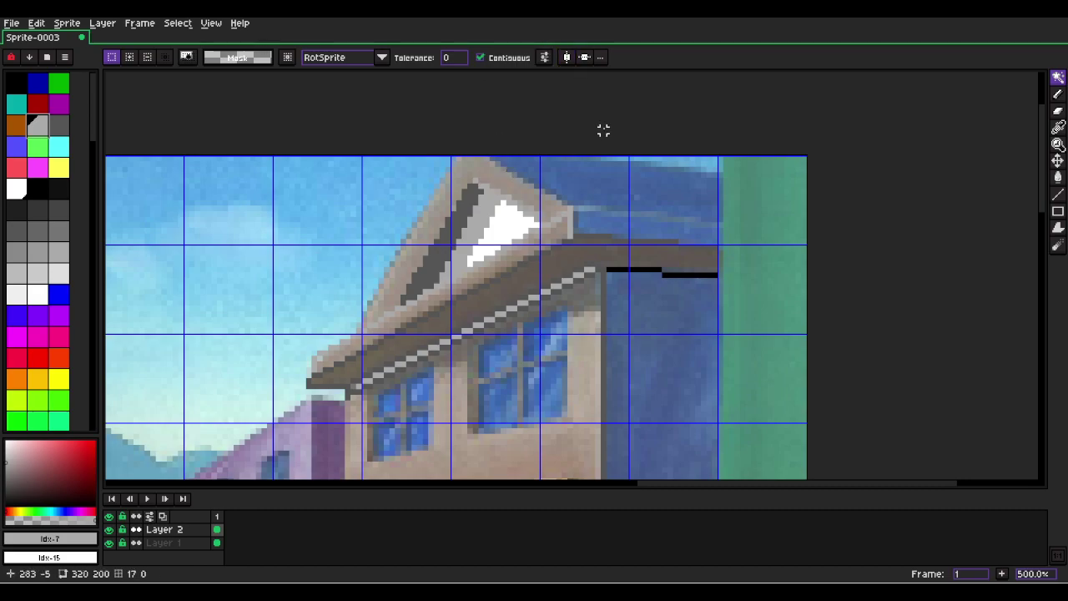
Draw a light grey #aaaaaa line along the blue roof's lower band, from the trim's near corner to the green building.
{"action": "key", "text": "l"}
{"action": "left_click", "coordinate": [575, 208], "text": "alt"}
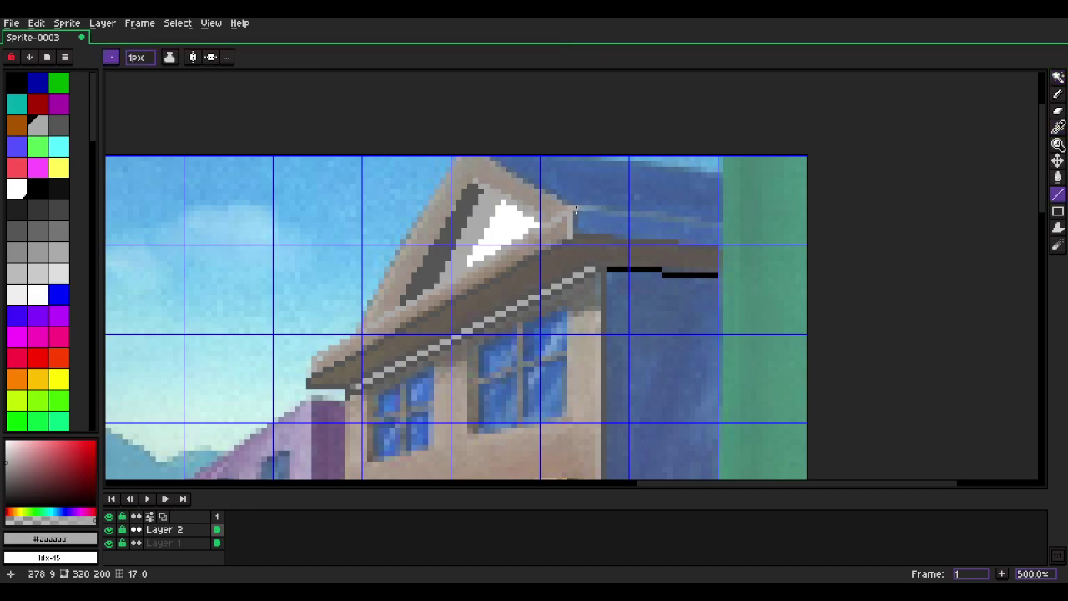
{"action": "left_click_drag", "start_coordinate": [573, 209], "coordinate": [717, 224]}
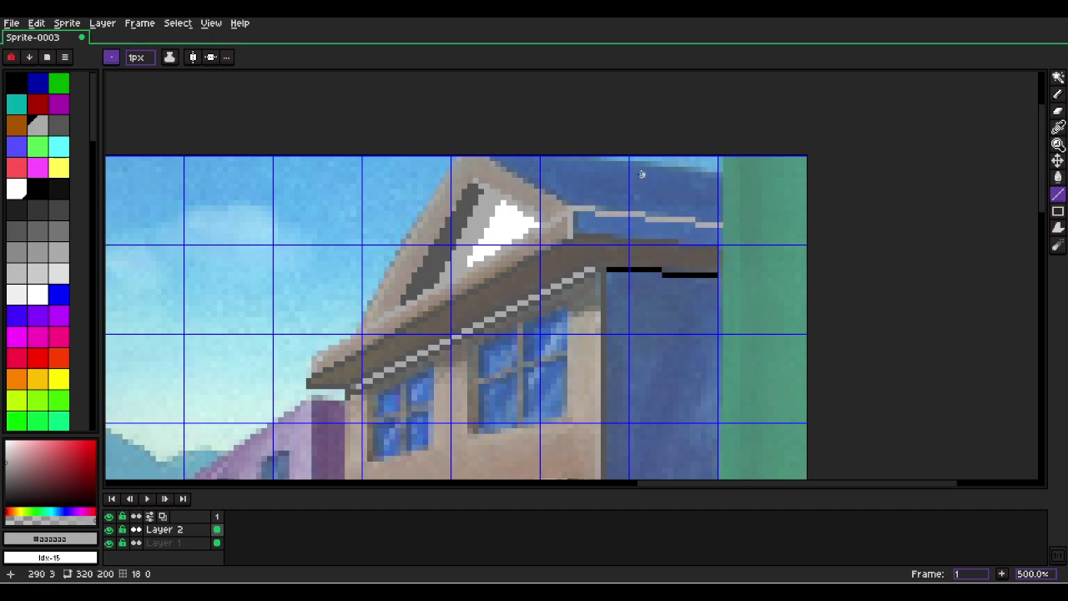
Outline the main blue roof's upper edge and its border along the gable trim with dark blue (palette index 1) lines.
{"action": "left_click", "coordinate": [39, 83]}
{"action": "scroll", "coordinate": [730, 170], "scroll_direction": "up", "scroll_amount": 2}
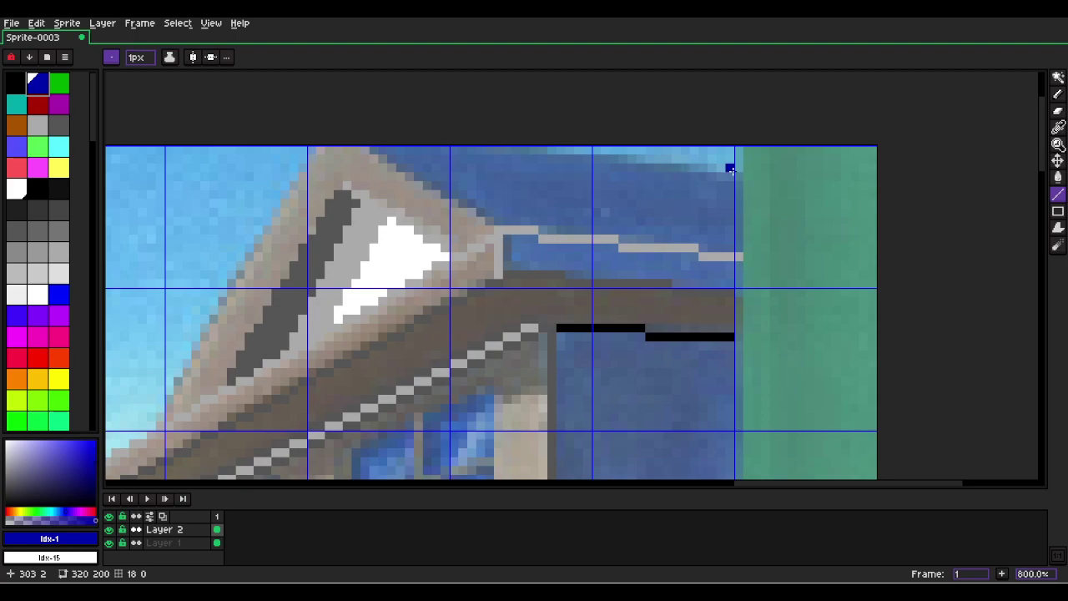
{"action": "left_click_drag", "start_coordinate": [737, 176], "coordinate": [351, 123]}
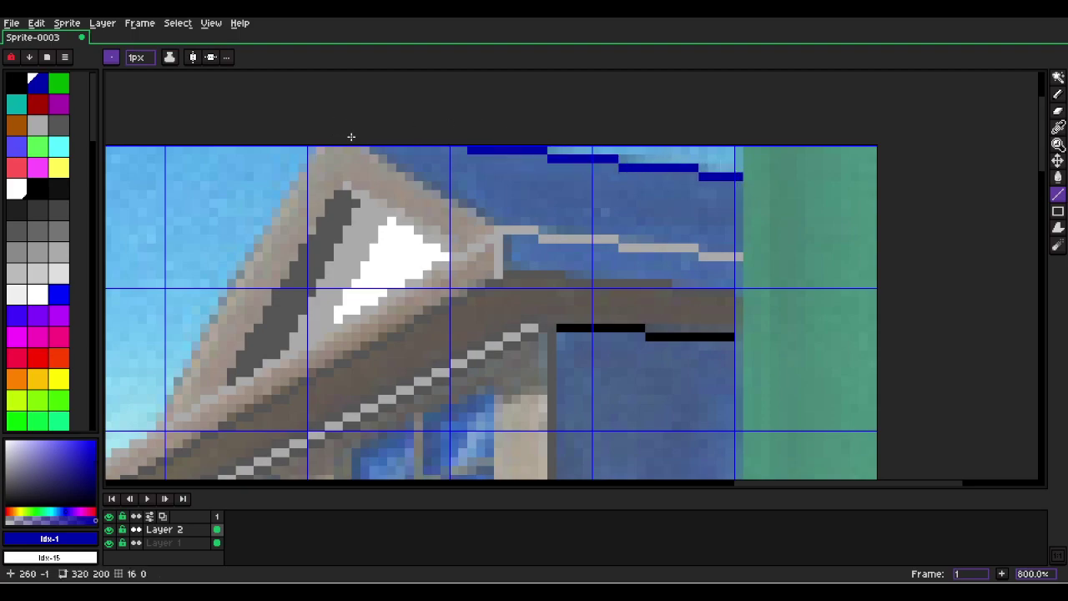
{"action": "left_click_drag", "start_coordinate": [497, 221], "coordinate": [369, 137]}
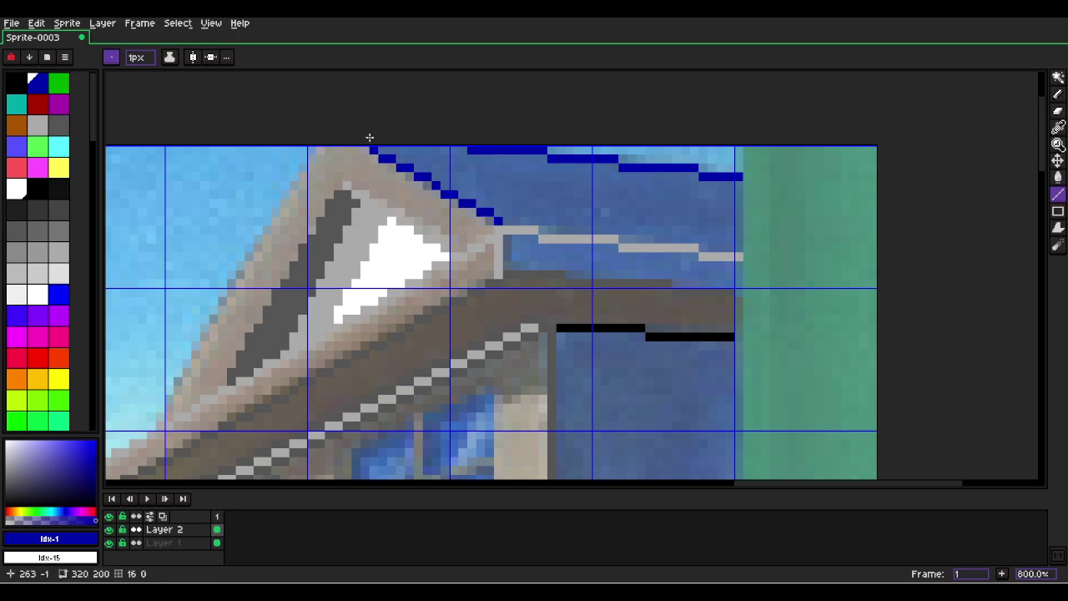
{"action": "key", "text": "w"}
{"action": "left_click", "coordinate": [524, 184]}
{"action": "scroll", "coordinate": [527, 189], "scroll_direction": "up", "scroll_amount": 2}
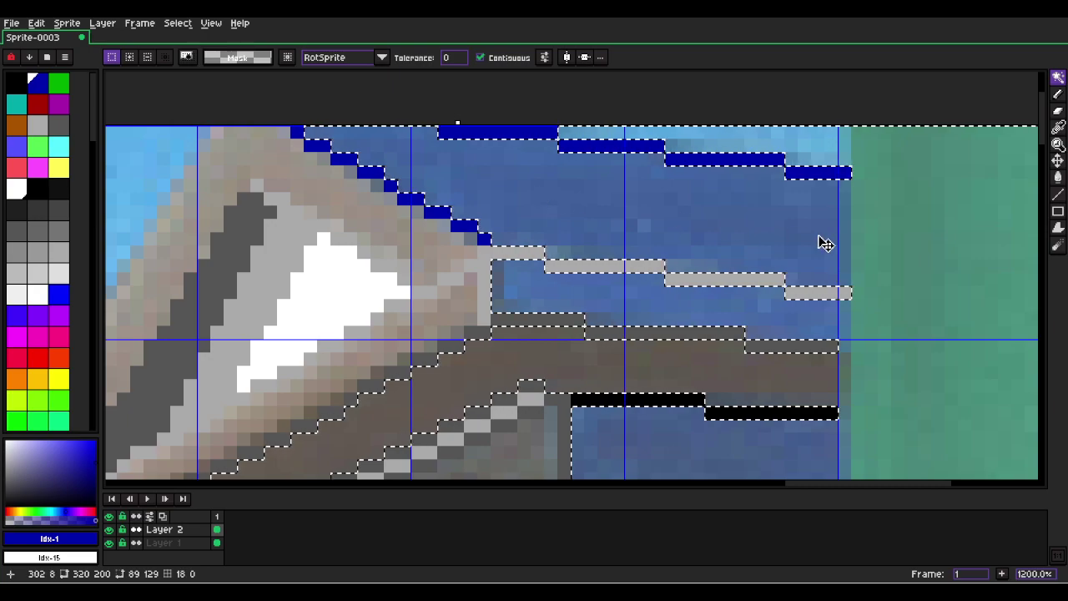
{"action": "key", "text": "ctrl+d"}
Close the roof beside the green building with a vertical dark blue line, and fill the enclosed roof area with dark blue.
{"action": "key", "text": "l"}
{"action": "left_click_drag", "start_coordinate": [842, 173], "coordinate": [844, 284]}
{"action": "key", "text": "w"}
{"action": "left_click", "coordinate": [741, 241]}
{"action": "key", "text": "f"}
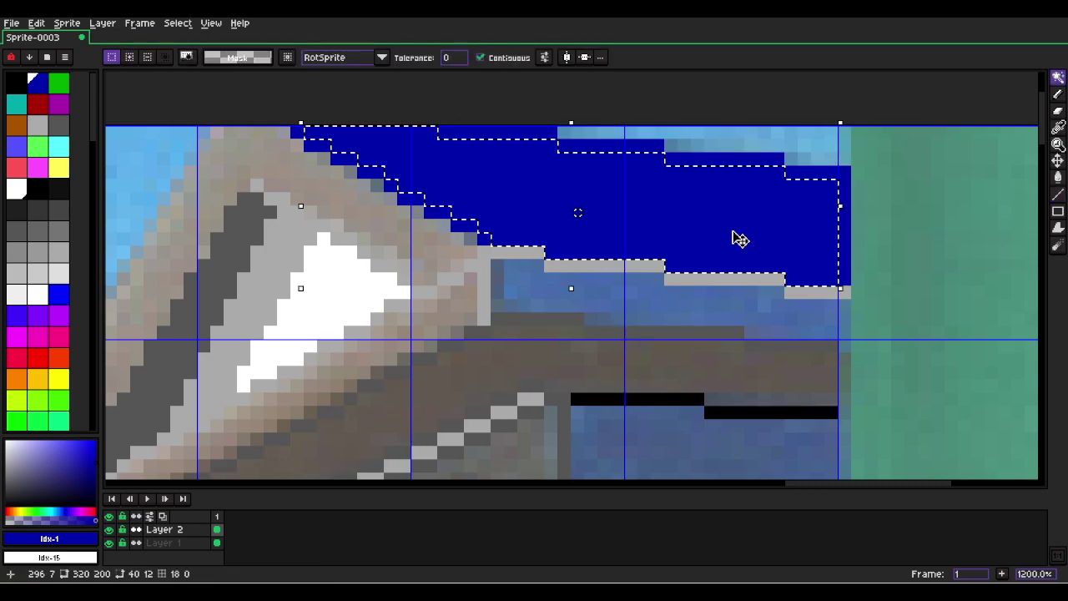
Close the roof's lower band beside the green building with a light blue (palette index 9) line, and fill the band with light blue.
{"action": "scroll", "coordinate": [736, 238], "scroll_direction": "down", "scroll_amount": 4}
{"action": "scroll", "coordinate": [657, 273], "scroll_direction": "up", "scroll_amount": 5}
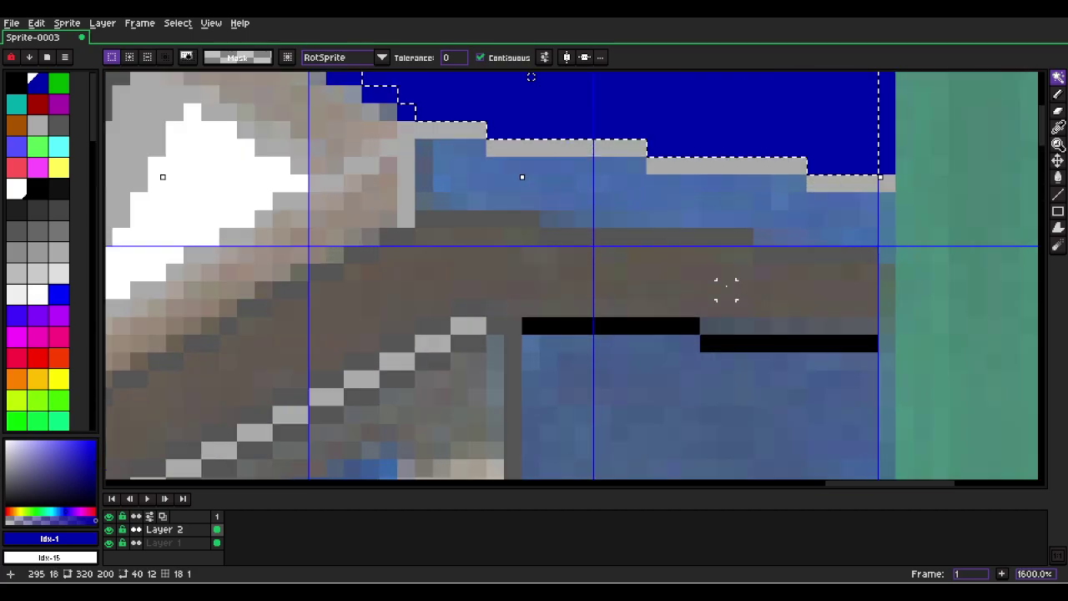
{"action": "key", "text": "l"}
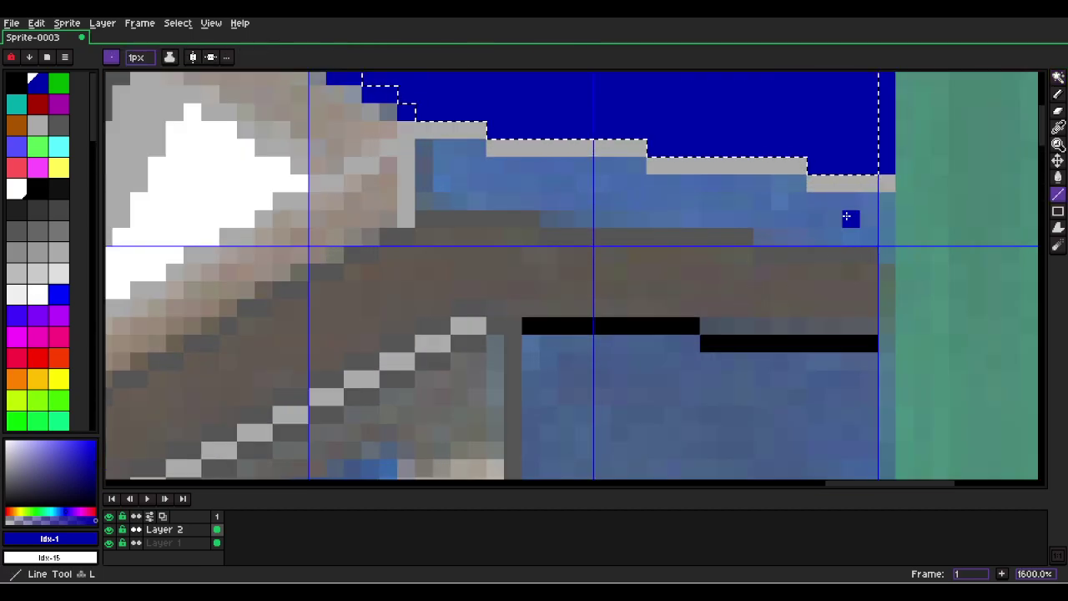
{"action": "left_click", "coordinate": [17, 148]}
{"action": "key", "text": "ctrl+d"}
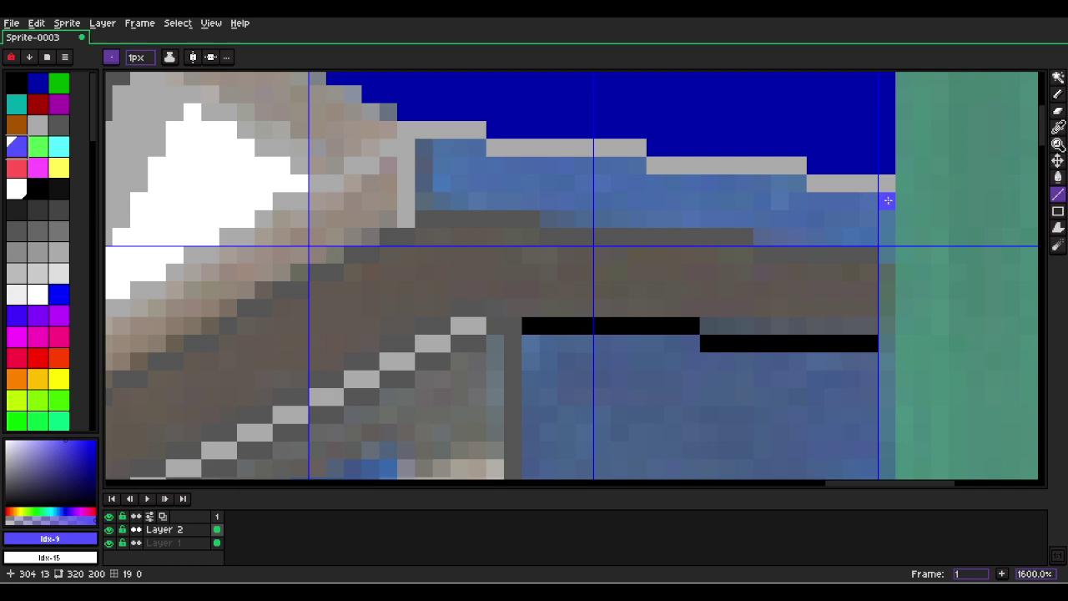
{"action": "left_click_drag", "start_coordinate": [887, 200], "coordinate": [893, 250]}
{"action": "key", "text": "w"}
{"action": "left_click", "coordinate": [779, 214]}
{"action": "key", "text": "f"}
{"action": "scroll", "coordinate": [784, 225], "scroll_direction": "down", "scroll_amount": 5}
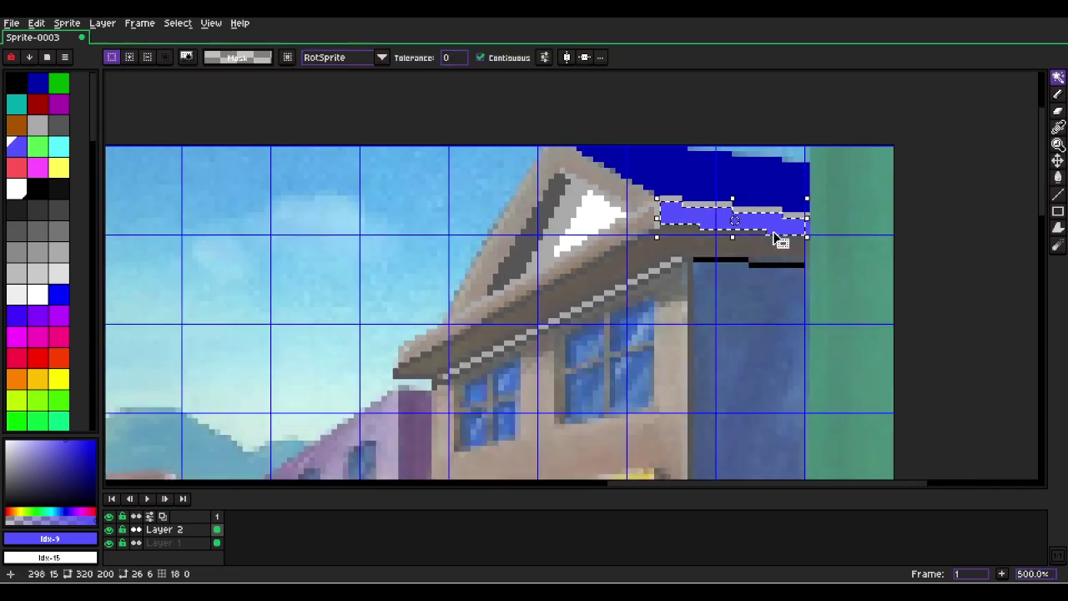
{"action": "key", "text": "ctrl+d"}
Draw a light blue line down the shop's blue side wall along the green building, from the eave to the pavement.
{"action": "key", "text": "l"}
{"action": "scroll", "coordinate": [795, 281], "scroll_direction": "up", "scroll_amount": 5}
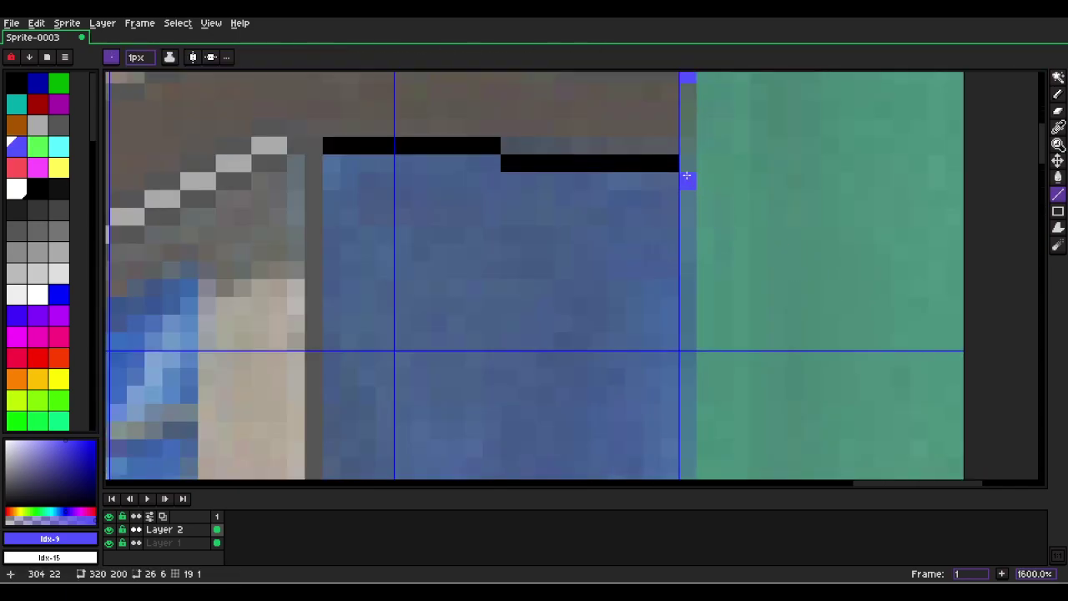
{"action": "scroll", "coordinate": [680, 174], "scroll_direction": "down", "scroll_amount": 3}
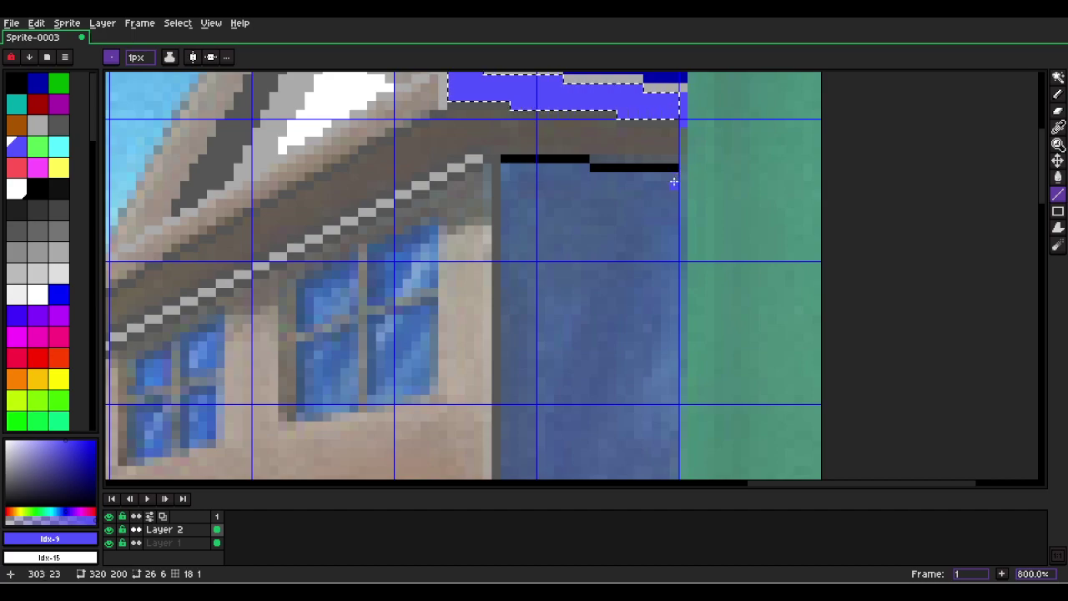
{"action": "key", "text": "ctrl+d"}
{"action": "left_click_drag", "start_coordinate": [681, 176], "coordinate": [686, 491]}
{"action": "key", "text": "ctrl+z"}
{"action": "scroll", "coordinate": [692, 151], "scroll_direction": "up", "scroll_amount": 5}
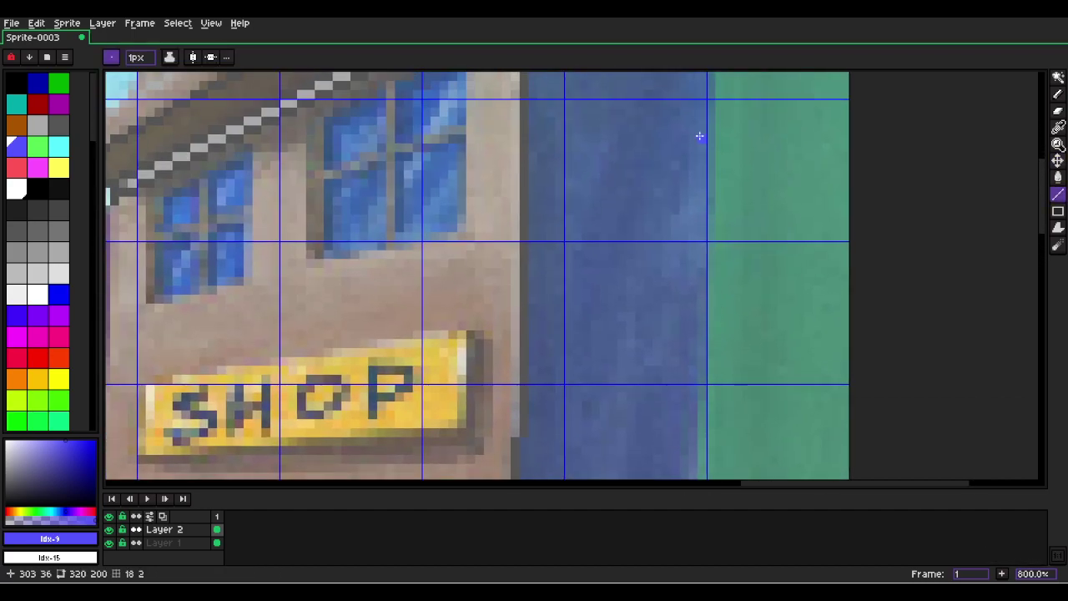
{"action": "mouse_move", "coordinate": [715, 193]}
{"action": "left_mouse_down"}
{"action": "mouse_move", "coordinate": [693, 492]}
{"action": "mouse_move", "coordinate": [695, 250]}
{"action": "mouse_move", "coordinate": [694, 318]}
{"action": "mouse_move", "coordinate": [700, 266]}
{"action": "left_mouse_up"}
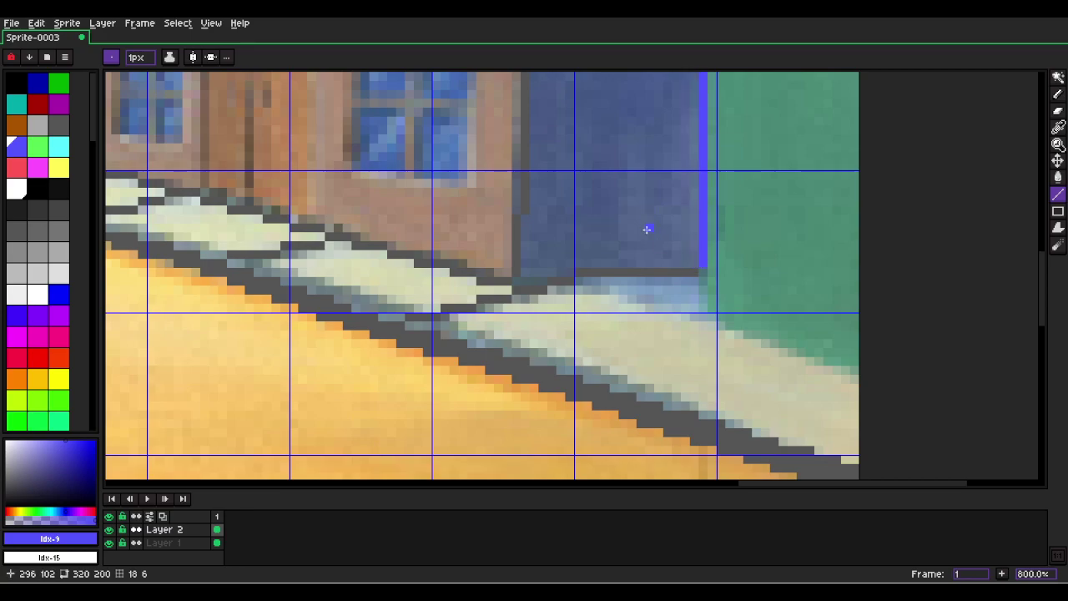
Select the interior of the shop's blue side wall, fill it with light blue, and clear the selection.
{"action": "key", "text": "w"}
{"action": "left_click", "coordinate": [674, 217]}
{"action": "mouse_move", "coordinate": [674, 217]}
{"action": "left_mouse_down"}
{"action": "mouse_move", "coordinate": [704, 437]}
{"action": "mouse_move", "coordinate": [632, 189]}
{"action": "mouse_move", "coordinate": [643, 368]}
{"action": "mouse_move", "coordinate": [372, 112]}
{"action": "left_mouse_up"}
{"action": "key", "text": "g"}
{"action": "left_click", "coordinate": [647, 360]}
{"action": "scroll", "coordinate": [534, 258], "scroll_direction": "down", "scroll_amount": 4}
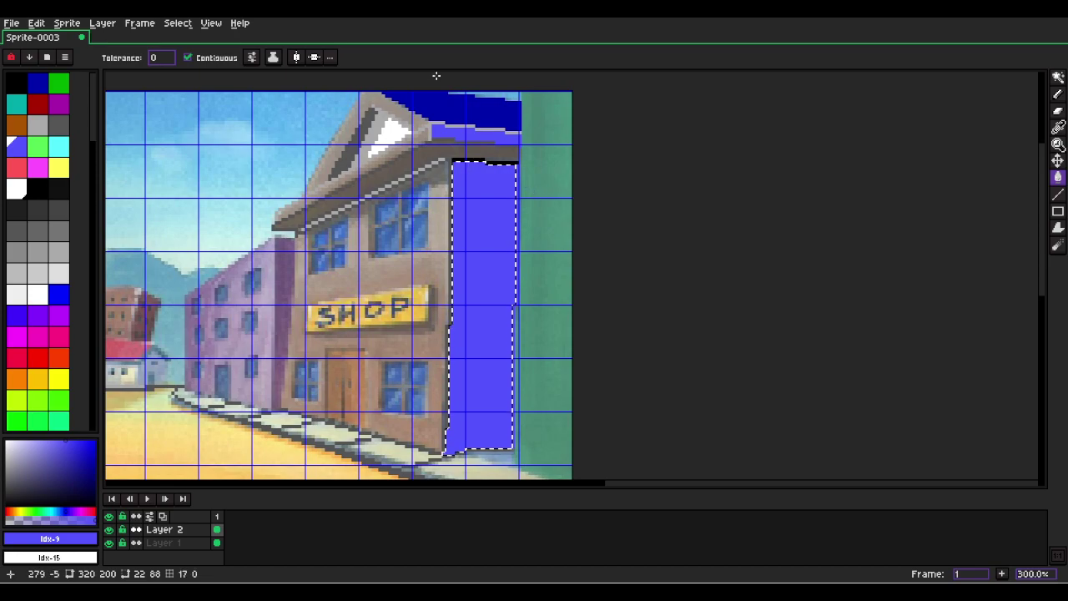
{"action": "key", "text": "ctrl+d"}
{"action": "scroll", "coordinate": [533, 309], "scroll_direction": "down", "scroll_amount": 1}
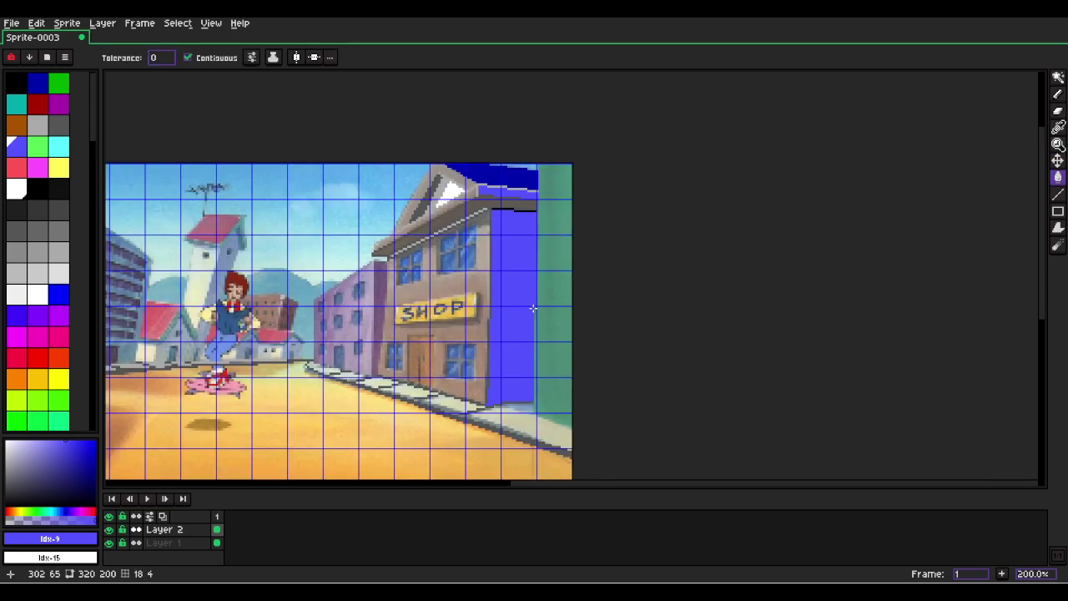
{"action": "scroll", "coordinate": [533, 309], "scroll_direction": "down", "scroll_amount": 2}
{"action": "scroll", "coordinate": [533, 309], "scroll_direction": "up", "scroll_amount": 1}
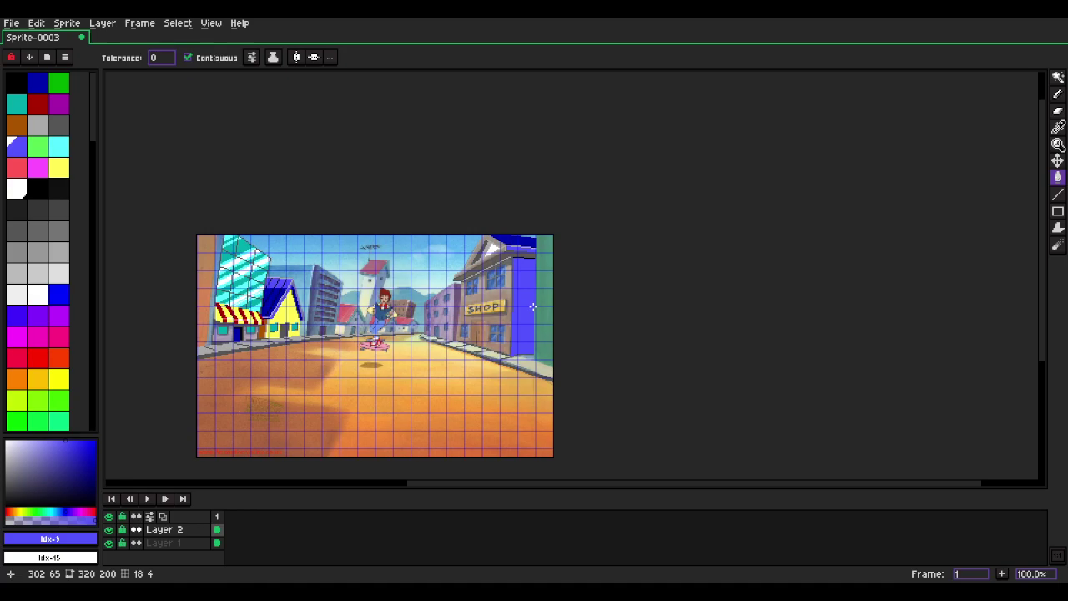
{"action": "scroll", "coordinate": [532, 304], "scroll_direction": "up", "scroll_amount": 5}
{"action": "scroll", "coordinate": [541, 318], "scroll_direction": "up", "scroll_amount": 1}
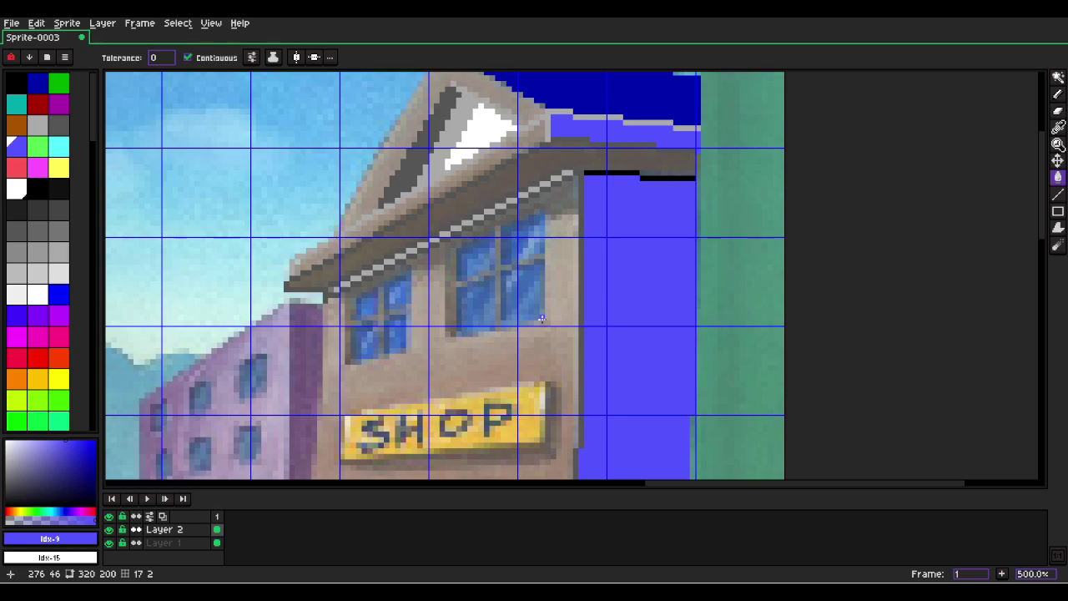
{"action": "scroll", "coordinate": [557, 211], "scroll_direction": "up", "scroll_amount": 2}
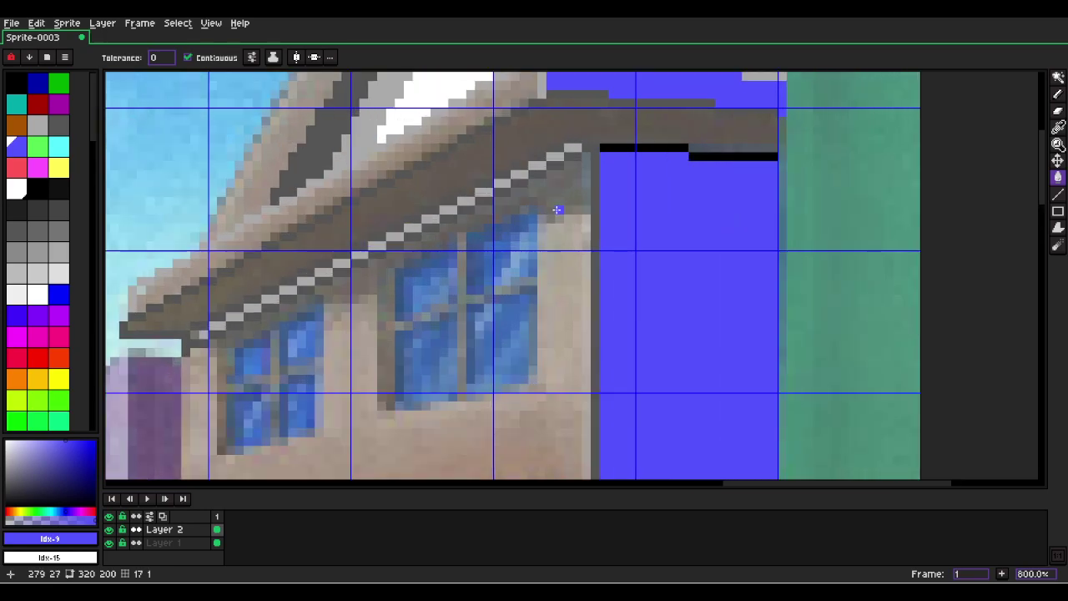
{"action": "key", "text": "w"}
{"action": "left_click", "coordinate": [552, 208]}
{"action": "scroll", "coordinate": [562, 222], "scroll_direction": "down", "scroll_amount": 1}
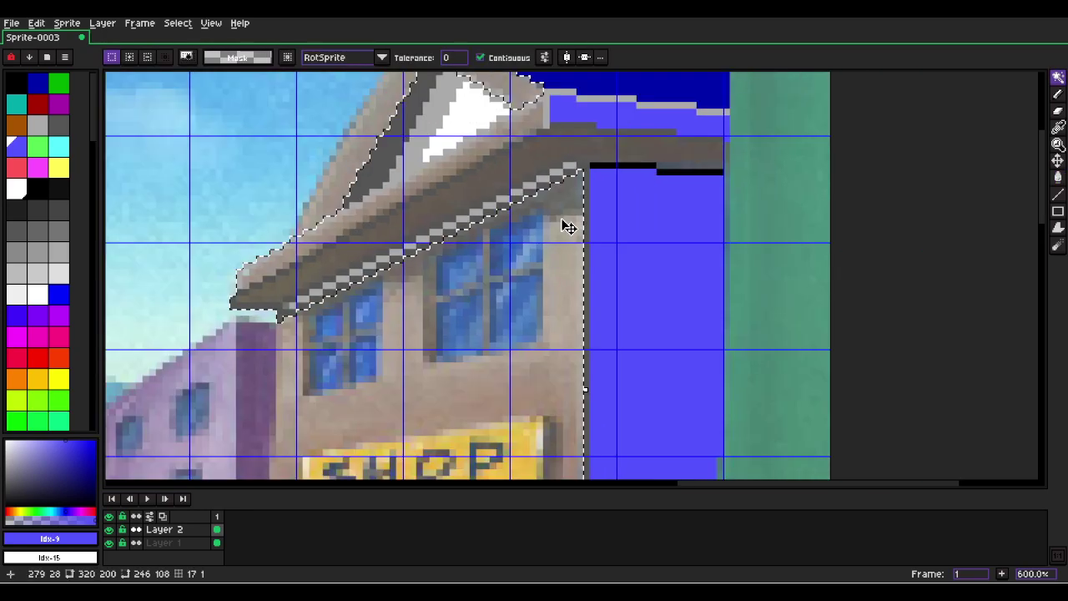
{"action": "scroll", "coordinate": [384, 317], "scroll_direction": "down", "scroll_amount": 1}
{"action": "scroll", "coordinate": [402, 306], "scroll_direction": "up", "scroll_amount": 2}
Clear the selection and draw a light blue line down the shop front's edge beside the purple building, from the eave to the pavement.
{"action": "key", "text": "l"}
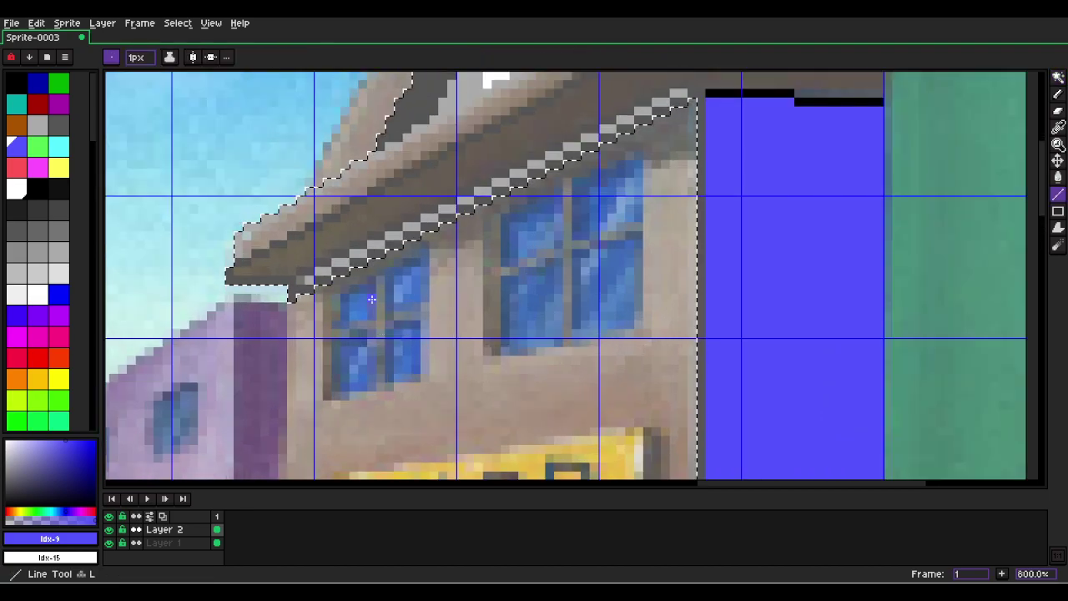
{"action": "key", "text": "ctrl+d"}
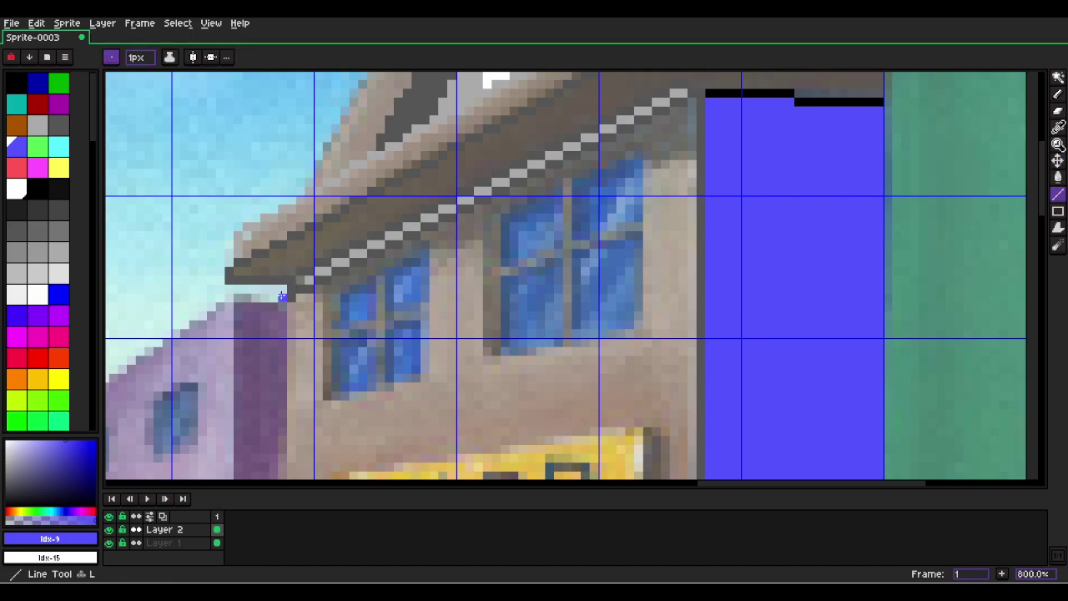
{"action": "mouse_move", "coordinate": [292, 306]}
{"action": "left_mouse_down"}
{"action": "mouse_move", "coordinate": [303, 478]}
{"action": "mouse_move", "coordinate": [237, 438]}
{"action": "mouse_move", "coordinate": [255, 361]}
{"action": "left_mouse_up"}
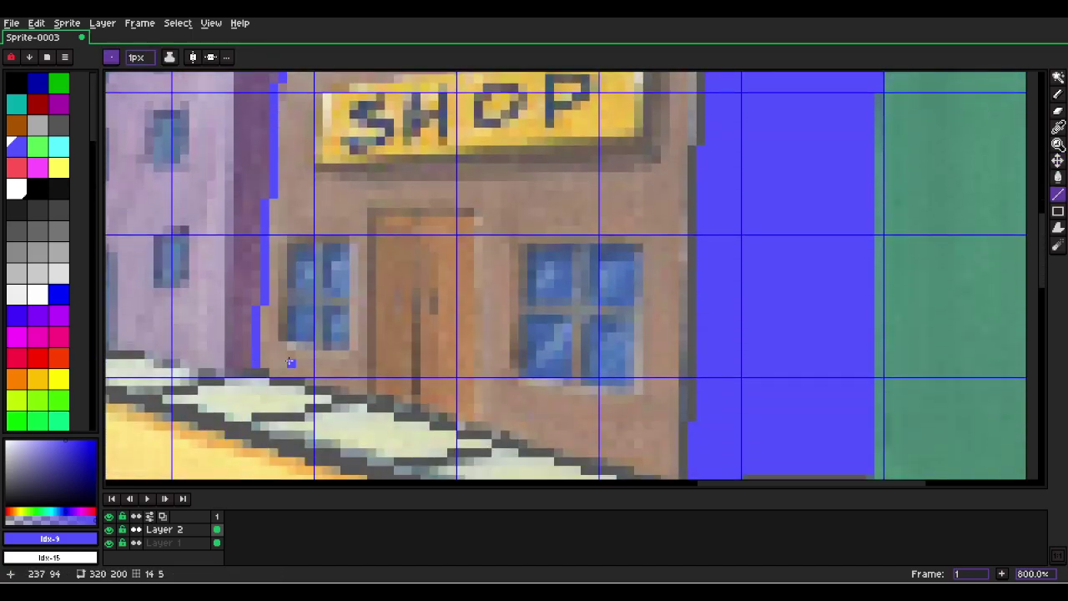
Outline the double door's top and its side next to the small window in dark grey (palette index 8).
{"action": "left_click", "coordinate": [58, 124]}
{"action": "mouse_move", "coordinate": [462, 208]}
{"action": "left_mouse_down"}
{"action": "mouse_move", "coordinate": [373, 211]}
{"action": "mouse_move", "coordinate": [373, 394]}
{"action": "left_mouse_up"}
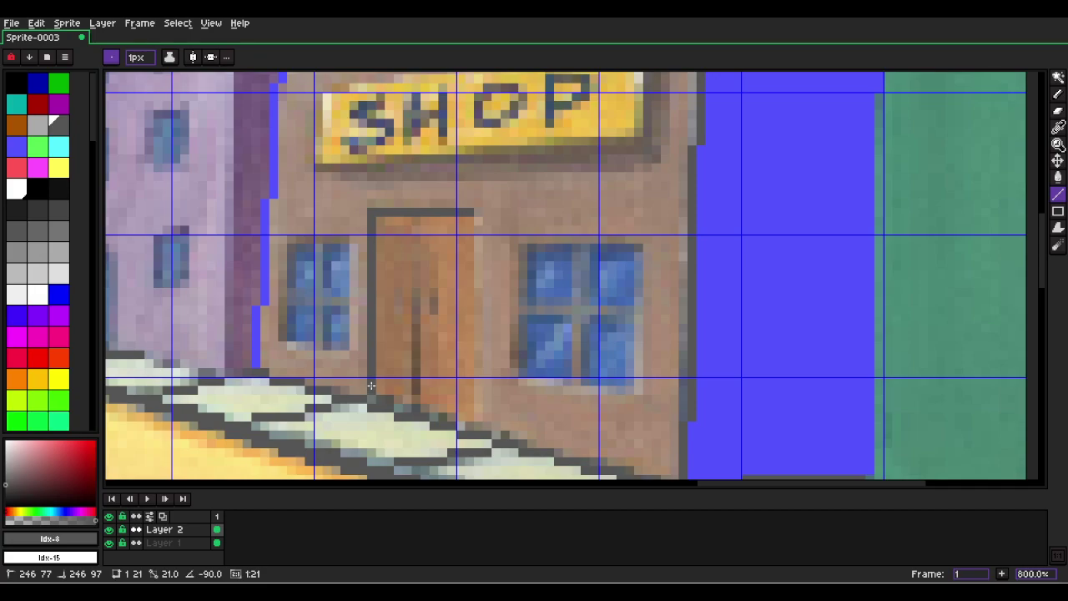
{"action": "left_click_drag", "start_coordinate": [369, 386], "coordinate": [372, 393]}
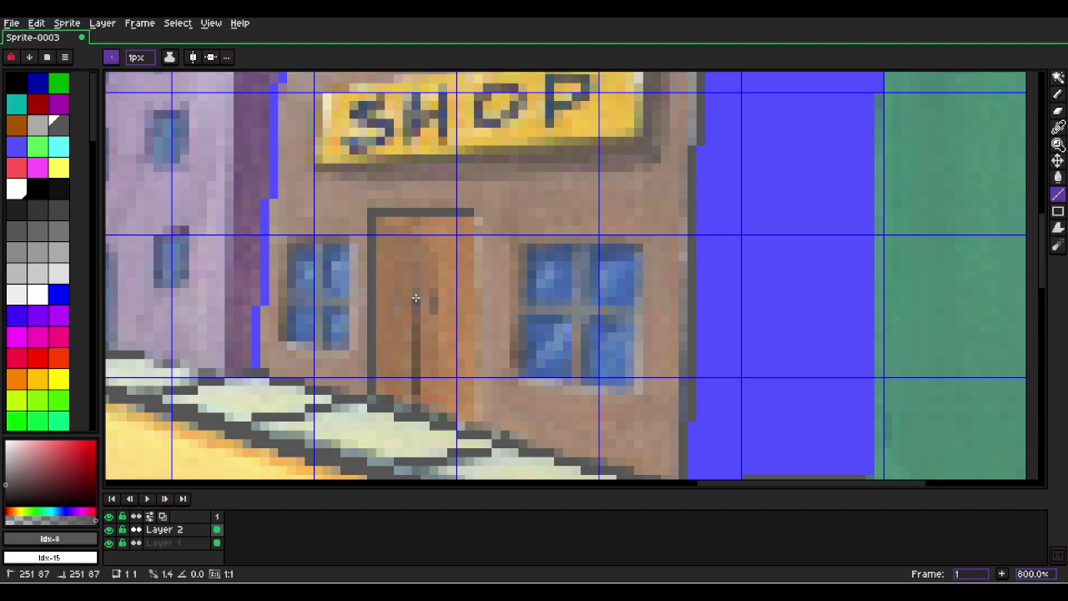
Draw the door's centre seam, light grey #aaaaaa above and dark grey below, with two short dark grey handles, and erase the stray white pixel.
{"action": "left_click", "coordinate": [37, 123]}
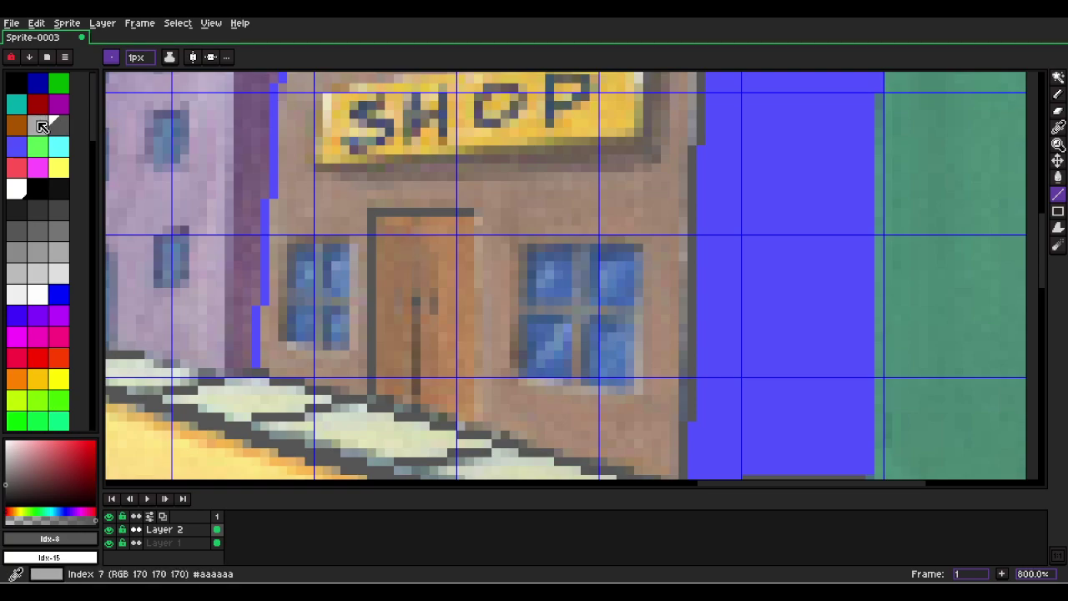
{"action": "left_click_drag", "start_coordinate": [415, 219], "coordinate": [415, 407]}
{"action": "left_click", "coordinate": [58, 123]}
{"action": "mouse_move", "coordinate": [414, 289]}
{"action": "left_mouse_down"}
{"action": "mouse_move", "coordinate": [416, 405]}
{"action": "mouse_move", "coordinate": [433, 300]}
{"action": "mouse_move", "coordinate": [433, 317]}
{"action": "mouse_move", "coordinate": [398, 298]}
{"action": "mouse_move", "coordinate": [398, 324]}
{"action": "left_mouse_up"}
{"action": "scroll", "coordinate": [398, 324], "scroll_direction": "up", "scroll_amount": 2}
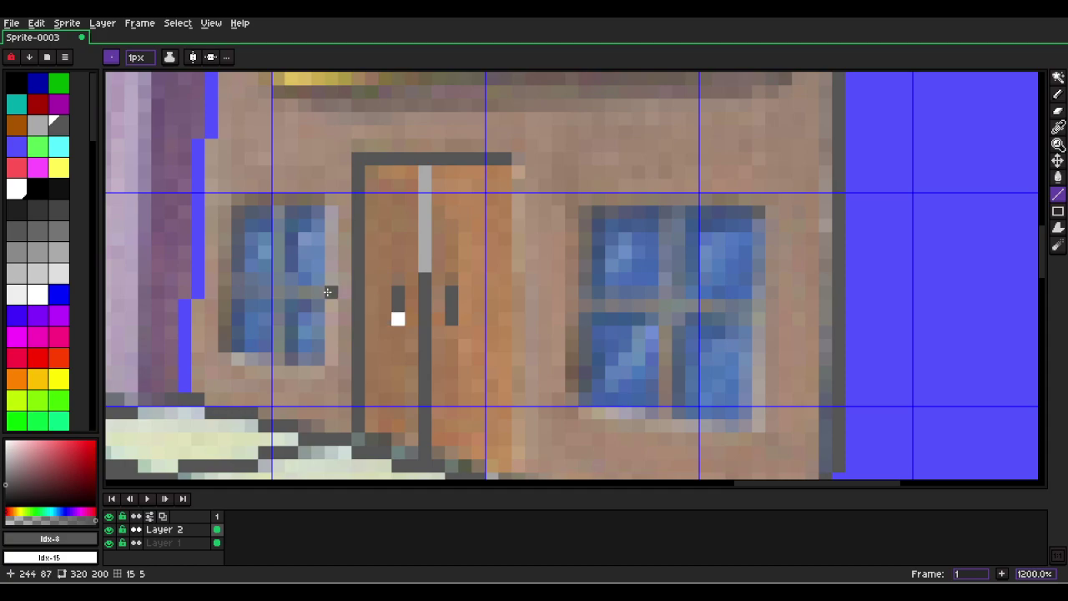
{"action": "key", "text": "e"}
{"action": "left_click", "coordinate": [398, 318]}
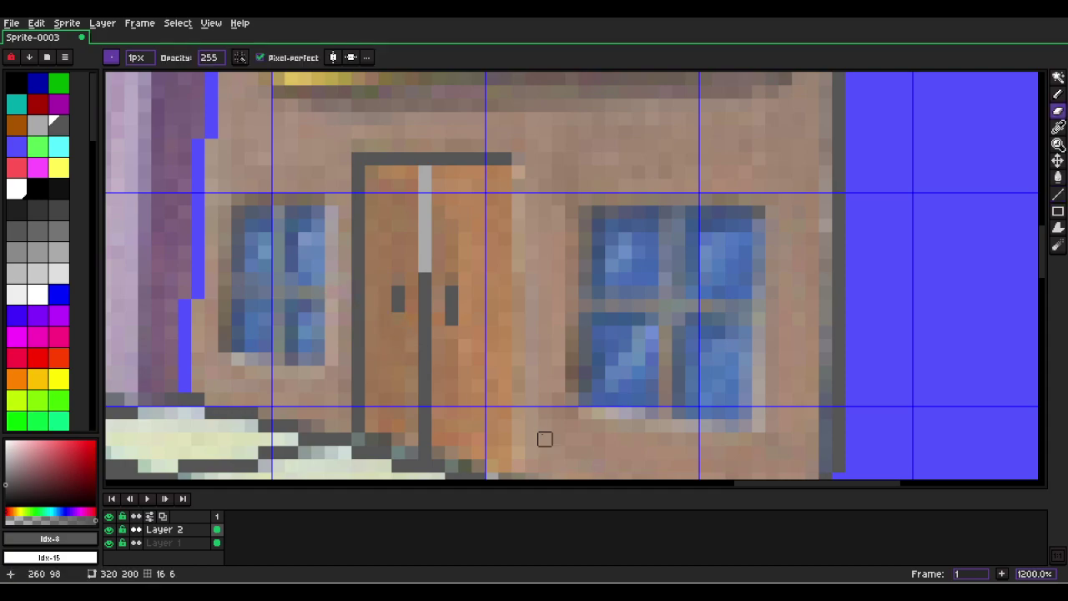
Draw a vertical light grey #aaaaaa line down the door's side facing the larger window, from the lintel to the pavement.
{"action": "key", "text": "b"}
{"action": "scroll", "coordinate": [577, 356], "scroll_direction": "down", "scroll_amount": 3}
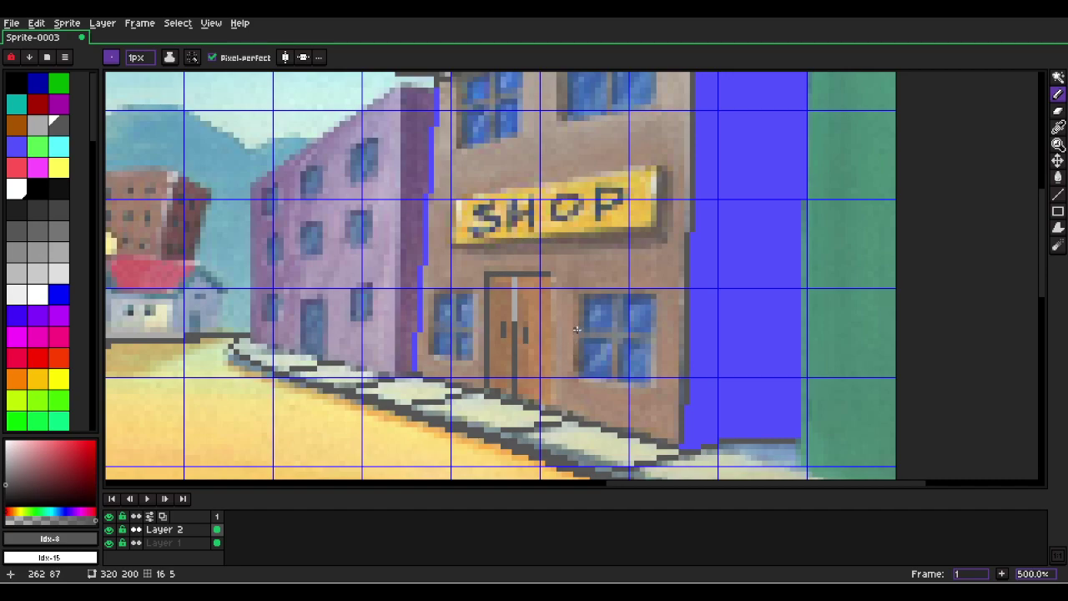
{"action": "key", "text": "w"}
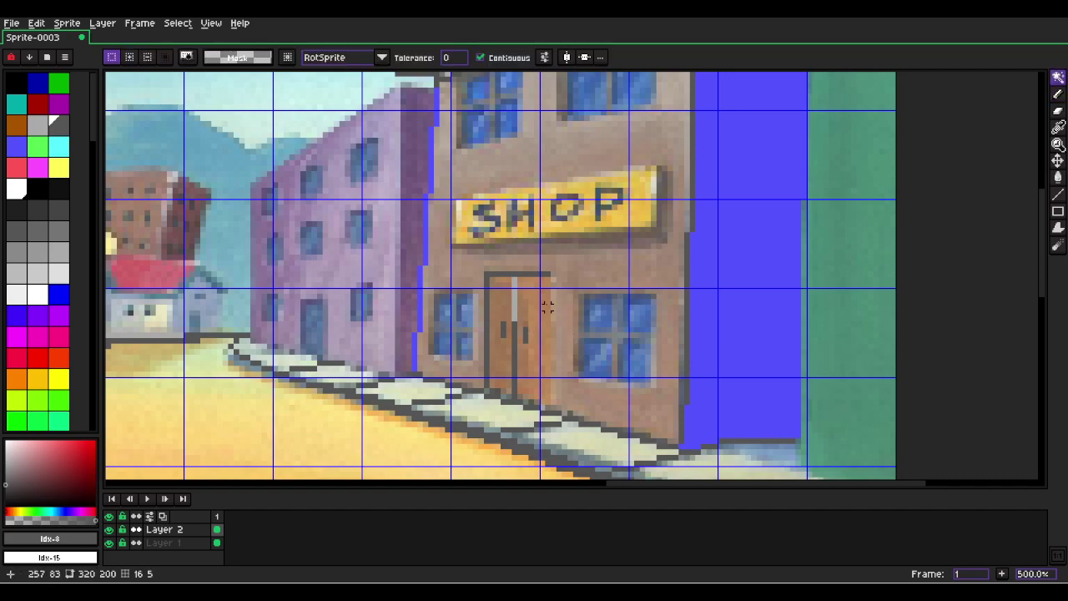
{"action": "scroll", "coordinate": [544, 301], "scroll_direction": "up", "scroll_amount": 2}
{"action": "key", "text": "l"}
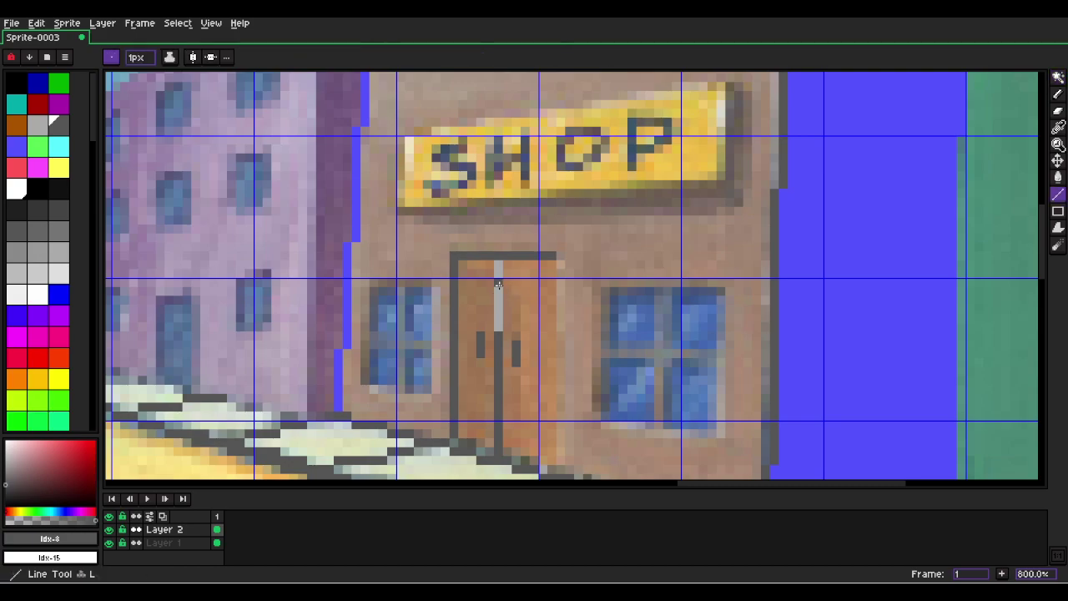
{"action": "left_click", "coordinate": [498, 285], "text": "alt"}
{"action": "left_click_drag", "start_coordinate": [556, 264], "coordinate": [559, 467]}
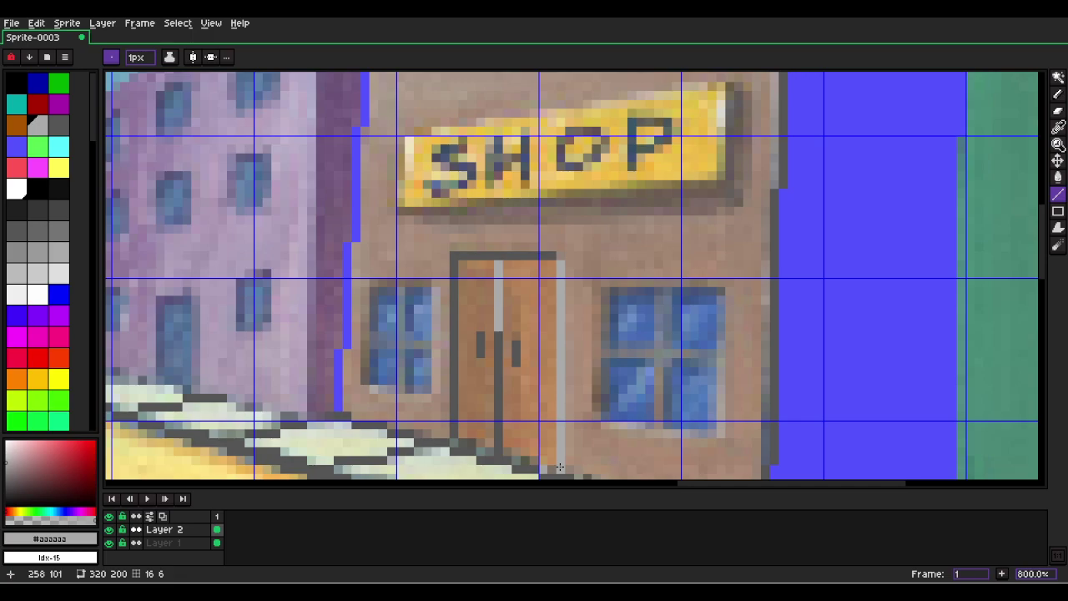
Draw a black (palette index 0) line along the base of the double door, between its light grey and dark grey side lines.
{"action": "scroll", "coordinate": [463, 291], "scroll_direction": "up", "scroll_amount": 5}
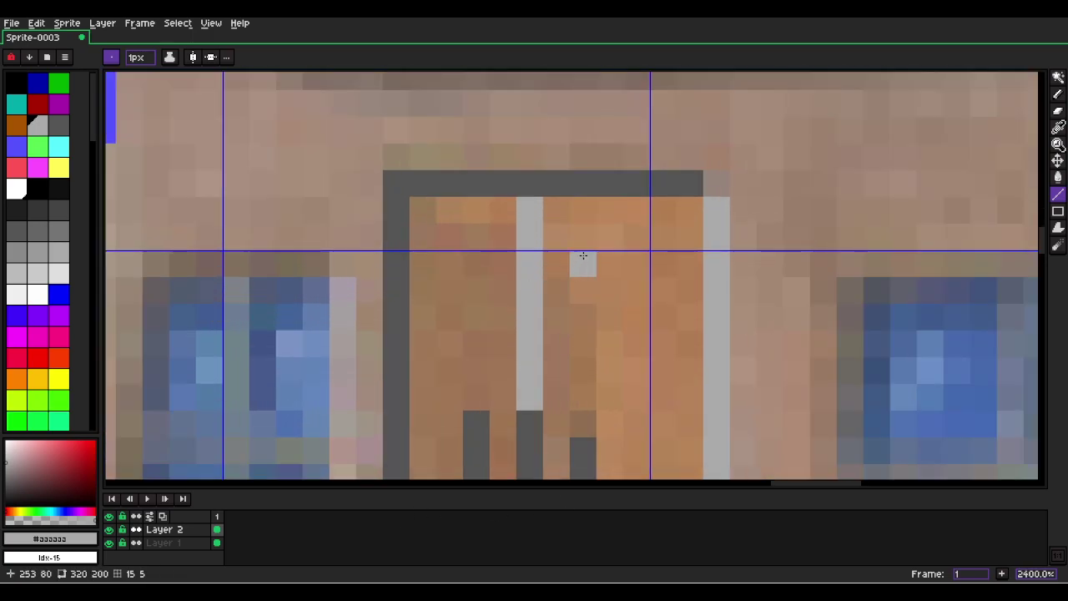
{"action": "scroll", "coordinate": [527, 286], "scroll_direction": "down", "scroll_amount": 2}
{"action": "scroll", "coordinate": [527, 286], "scroll_direction": "down", "scroll_amount": 5}
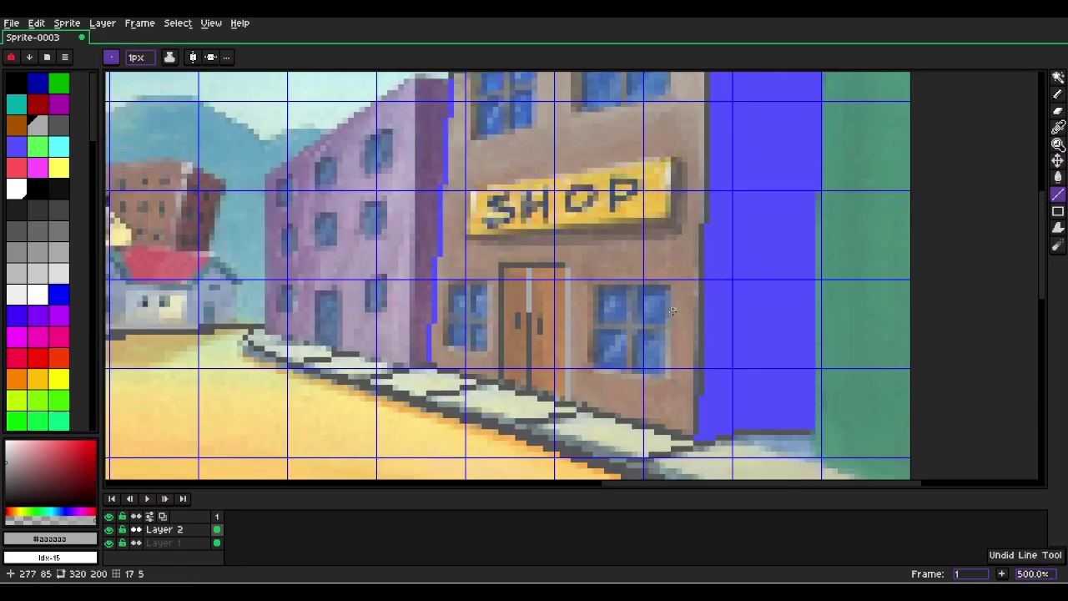
{"action": "scroll", "coordinate": [541, 317], "scroll_direction": "up", "scroll_amount": 5}
{"action": "scroll", "coordinate": [543, 344], "scroll_direction": "down", "scroll_amount": 2}
{"action": "scroll", "coordinate": [543, 344], "scroll_direction": "up", "scroll_amount": 1}
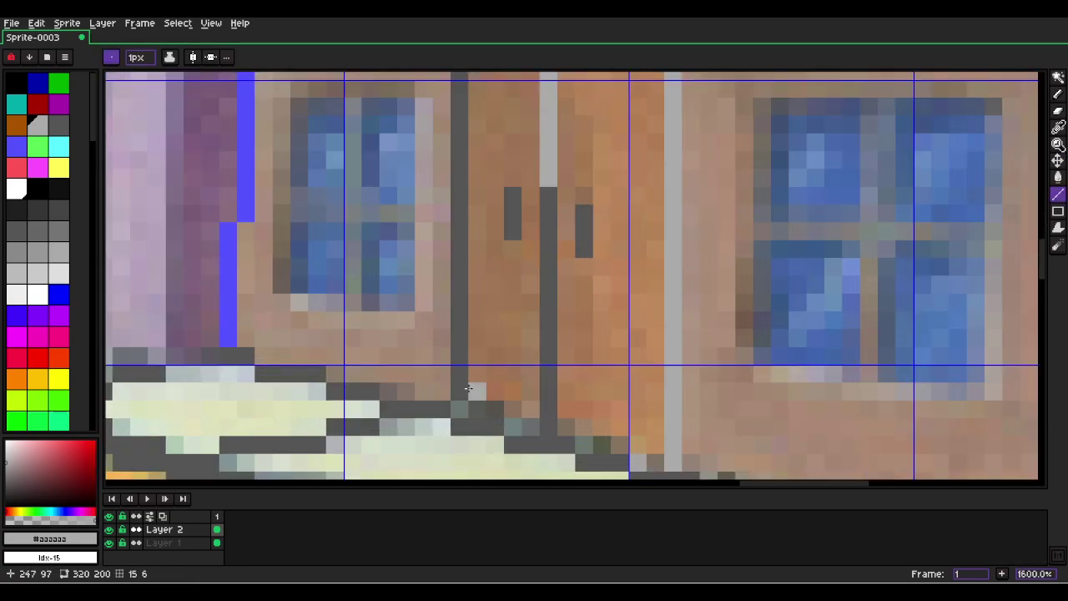
{"action": "left_click", "coordinate": [486, 409], "text": "alt"}
{"action": "left_click", "coordinate": [15, 82]}
{"action": "left_click_drag", "start_coordinate": [654, 463], "coordinate": [455, 398]}
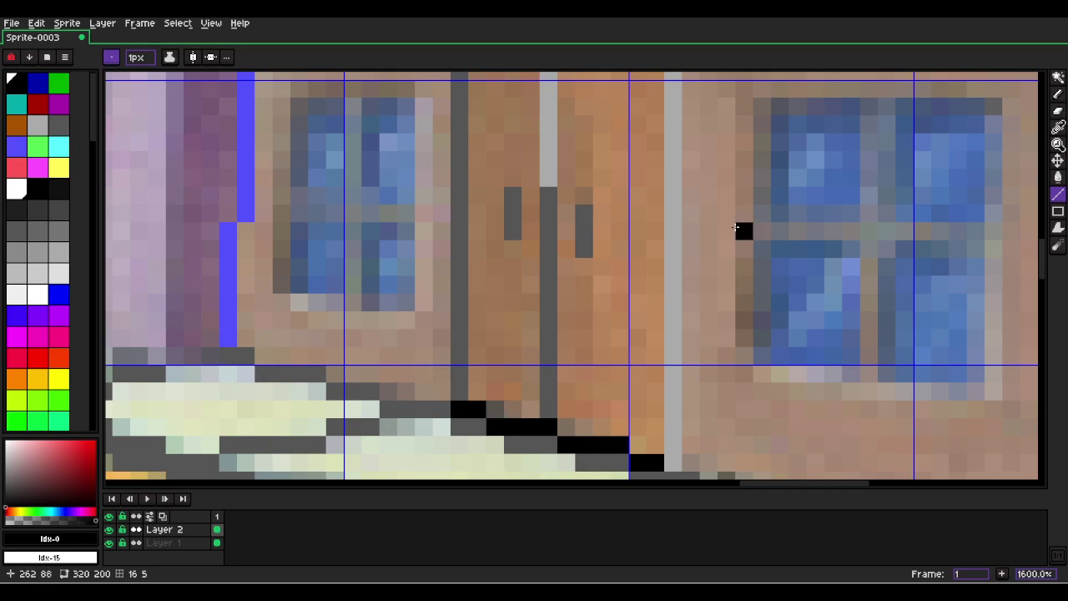
Select both panels of the shop's double door and fill them with brown (palette index 6).
{"action": "scroll", "coordinate": [726, 284], "scroll_direction": "down", "scroll_amount": 5}
{"action": "key", "text": "w"}
{"action": "left_click", "coordinate": [701, 197]}
{"action": "left_click", "coordinate": [655, 206], "text": "shift"}
{"action": "left_click", "coordinate": [17, 125]}
{"action": "key", "text": "f"}
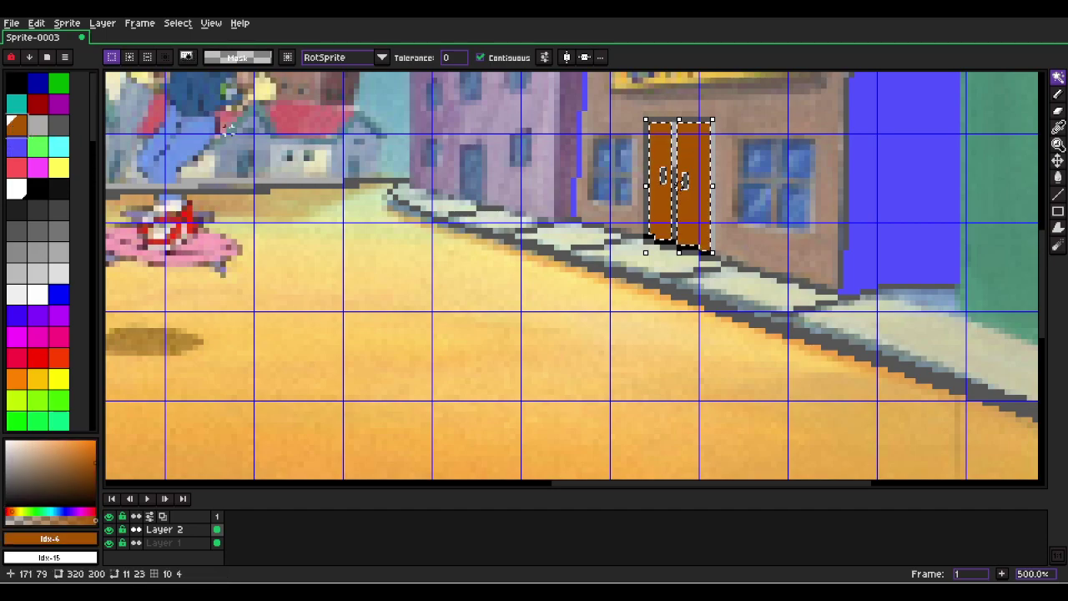
Draw dark red (palette index 4) shading along the door's top, down its side near the small window, and beside the centre seam.
{"action": "scroll", "coordinate": [606, 163], "scroll_direction": "up", "scroll_amount": 4}
{"action": "left_click_drag", "start_coordinate": [706, 312], "coordinate": [475, 289]}
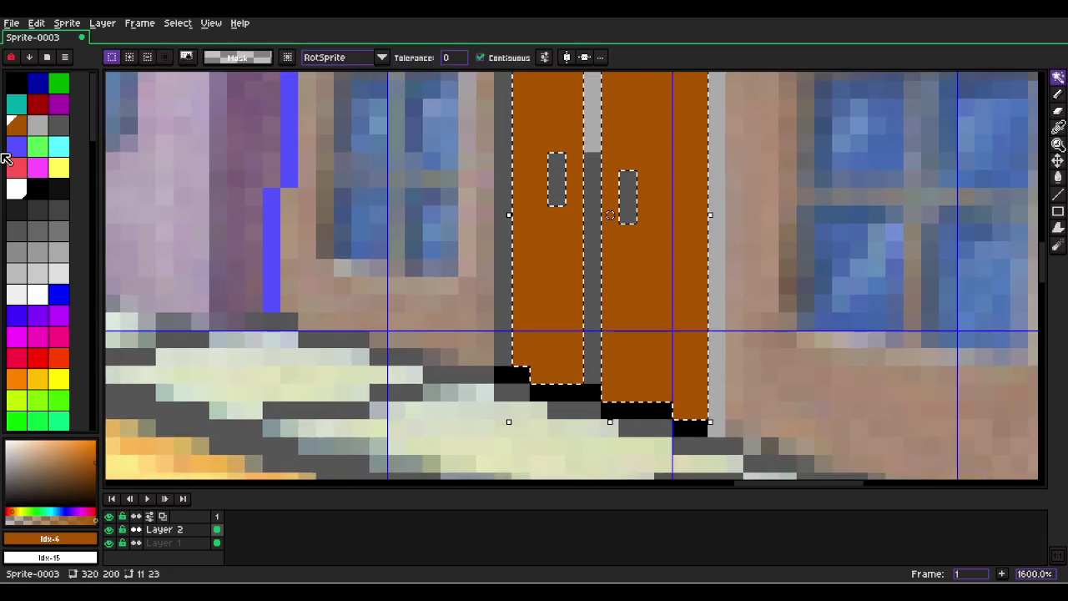
{"action": "left_click", "coordinate": [38, 103]}
{"action": "left_click_drag", "start_coordinate": [525, 154], "coordinate": [501, 342]}
{"action": "key", "text": "l"}
{"action": "left_click_drag", "start_coordinate": [680, 206], "coordinate": [494, 206]}
{"action": "left_click_drag", "start_coordinate": [494, 207], "coordinate": [496, 479]}
{"action": "left_click_drag", "start_coordinate": [581, 471], "coordinate": [582, 119]}
{"action": "scroll", "coordinate": [657, 149], "scroll_direction": "down", "scroll_amount": 5}
{"action": "key", "text": "ctrl+d"}
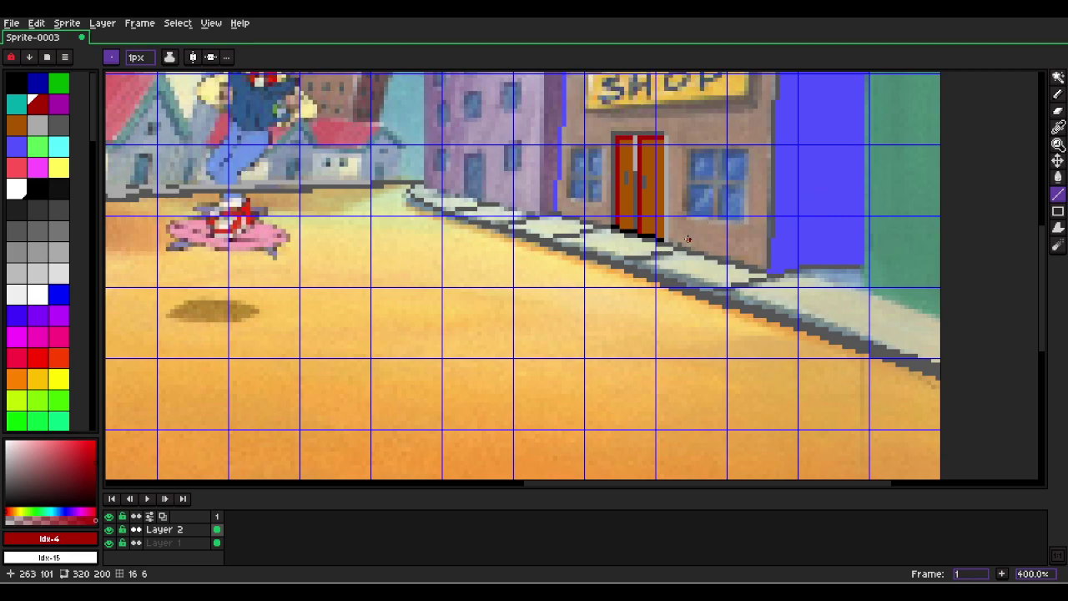
{"action": "key", "text": "w"}
{"action": "left_click", "coordinate": [834, 322]}
{"action": "scroll", "coordinate": [834, 312], "scroll_direction": "down", "scroll_amount": 1}
{"action": "scroll", "coordinate": [834, 312], "scroll_direction": "up", "scroll_amount": 1}
{"action": "key", "text": "l"}
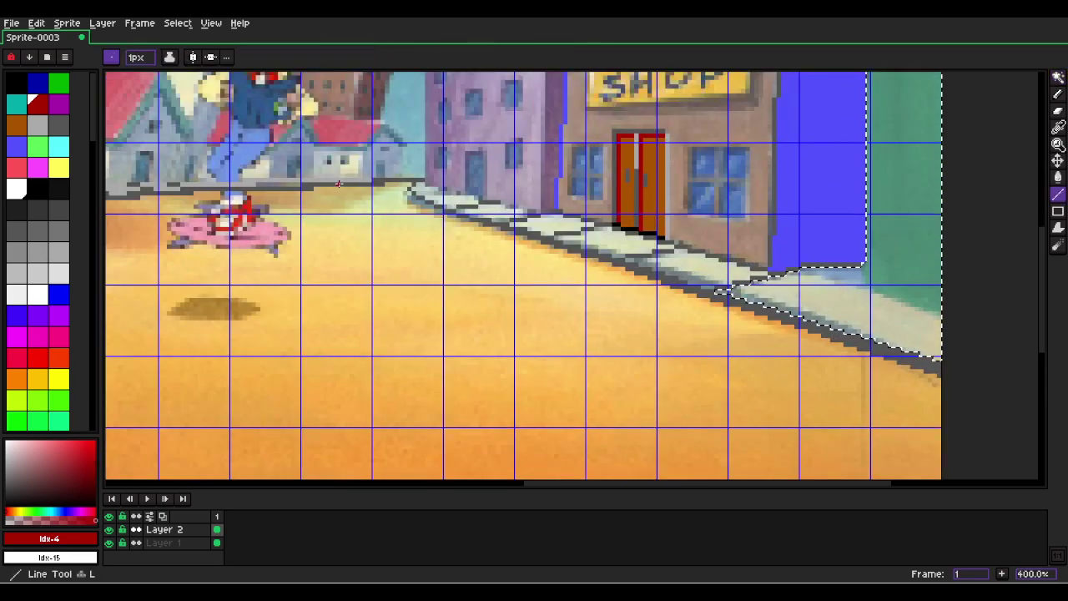
Draw a teal (palette index 3) line along the base of the green wall, from the canvas edge to the blue wall's corner.
{"action": "left_click", "coordinate": [16, 102]}
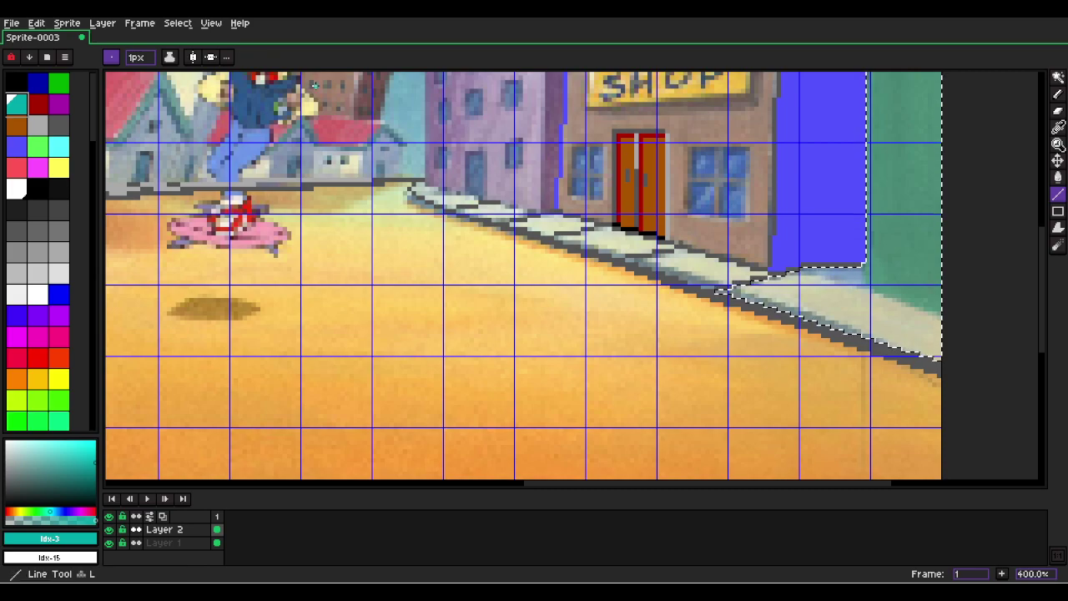
{"action": "key", "text": "v"}
{"action": "key", "text": "ctrl+d"}
{"action": "key", "text": "space"}
{"action": "left_click_drag", "start_coordinate": [875, 209], "coordinate": [573, 232]}
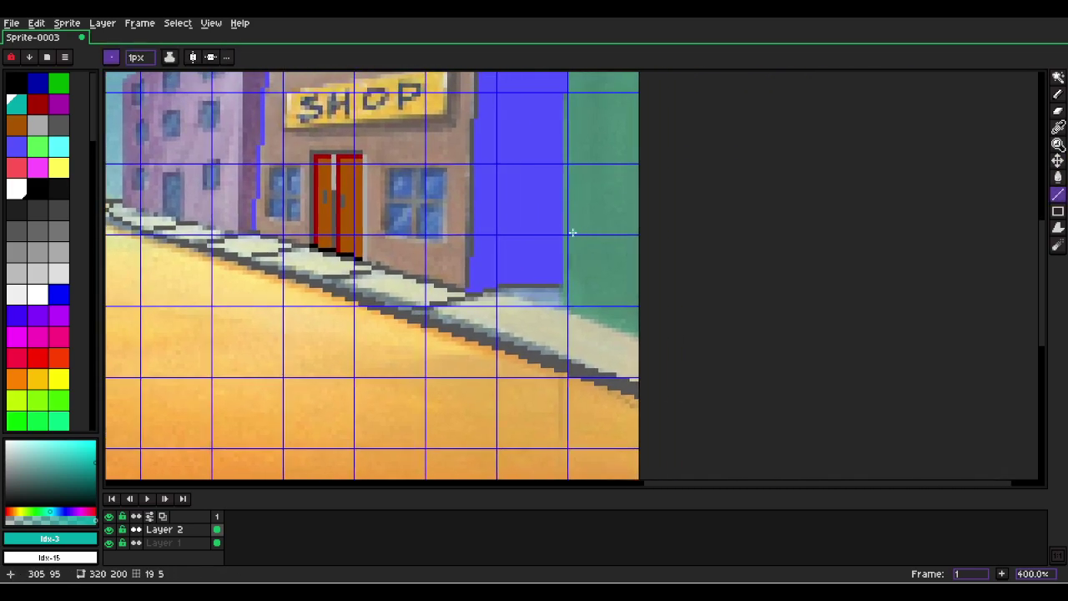
{"action": "scroll", "coordinate": [571, 223], "scroll_direction": "up", "scroll_amount": 2}
{"action": "key", "text": "space"}
{"action": "left_click_drag", "start_coordinate": [572, 160], "coordinate": [624, 464]}
{"action": "key", "text": "l"}
{"action": "key", "text": "space"}
{"action": "left_click_drag", "start_coordinate": [610, 387], "coordinate": [531, 104]}
{"action": "left_click_drag", "start_coordinate": [530, 342], "coordinate": [531, 362]}
{"action": "key", "text": "ctrl+z"}
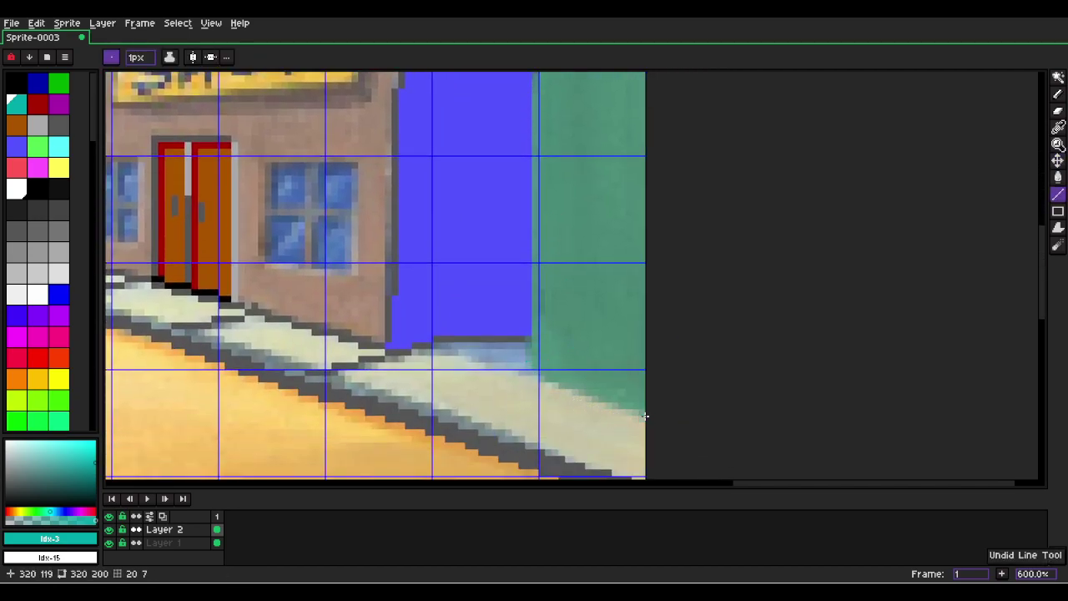
{"action": "left_click_drag", "start_coordinate": [645, 416], "coordinate": [533, 365]}
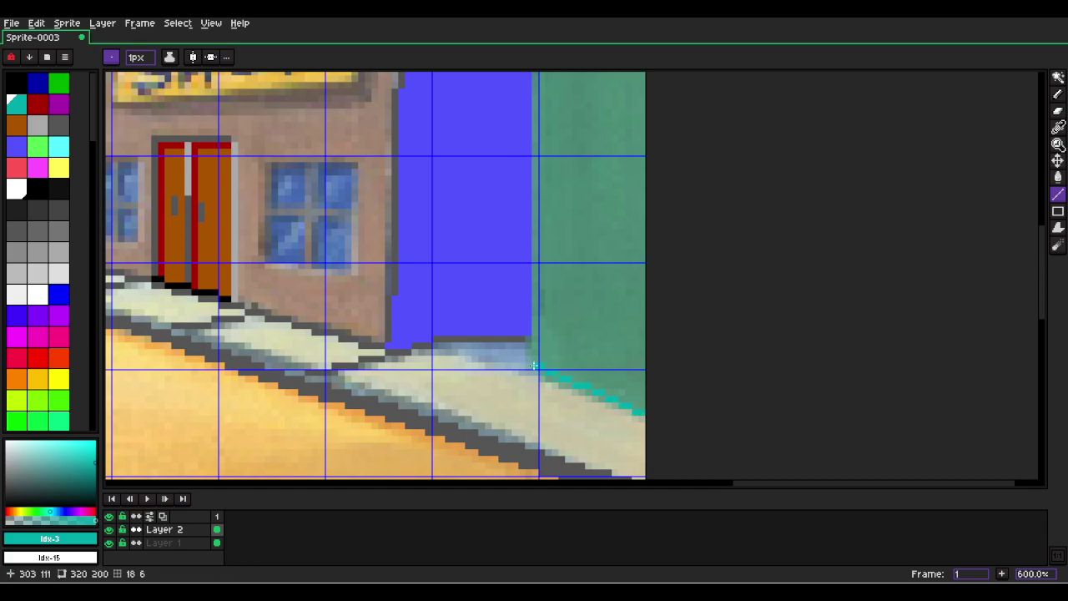
Select the green wall area above the teal base line and fill it with teal.
{"action": "key", "text": "w"}
{"action": "left_click", "coordinate": [614, 335]}
{"action": "key", "text": "f"}
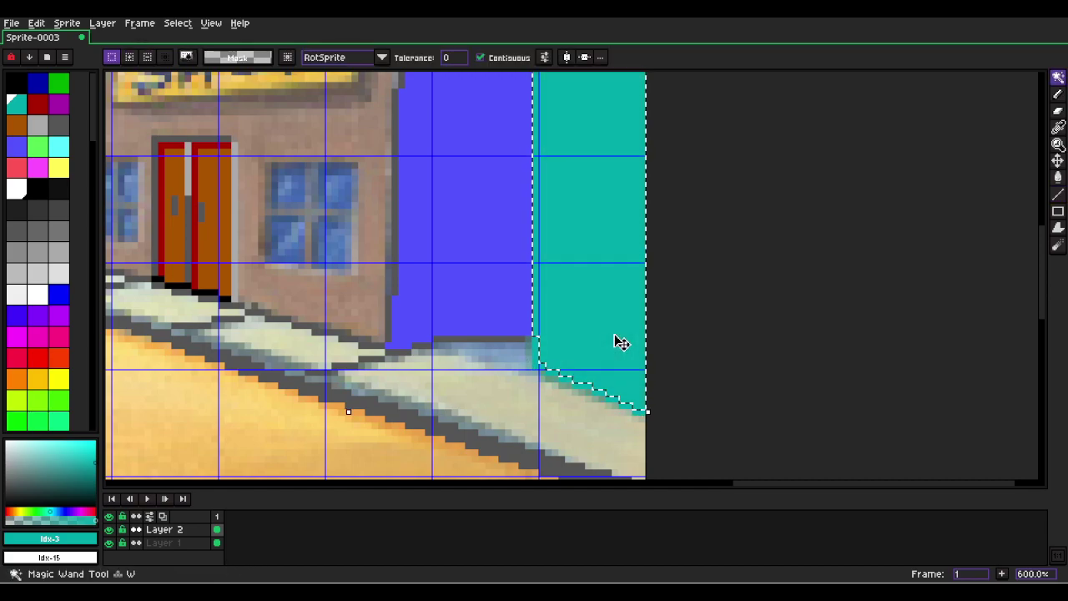
{"action": "left_click", "coordinate": [475, 413]}
{"action": "left_click", "coordinate": [275, 347], "text": "shift"}
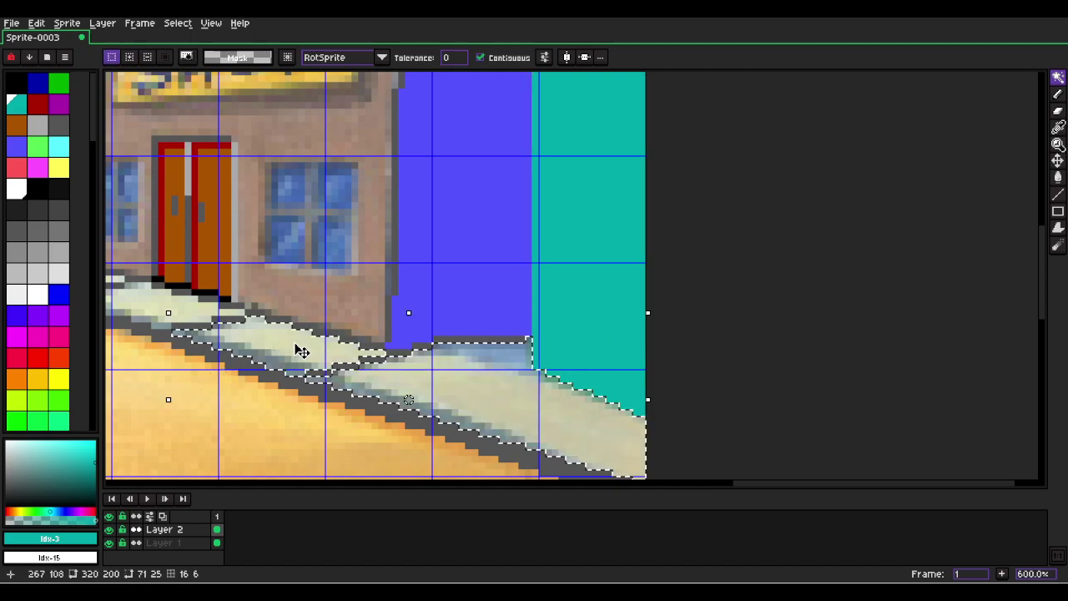
{"action": "key", "text": "space"}
{"action": "left_click_drag", "start_coordinate": [268, 344], "coordinate": [625, 386]}
{"action": "left_click", "coordinate": [499, 357], "text": "shift"}
{"action": "left_click", "coordinate": [404, 325], "text": "shift"}
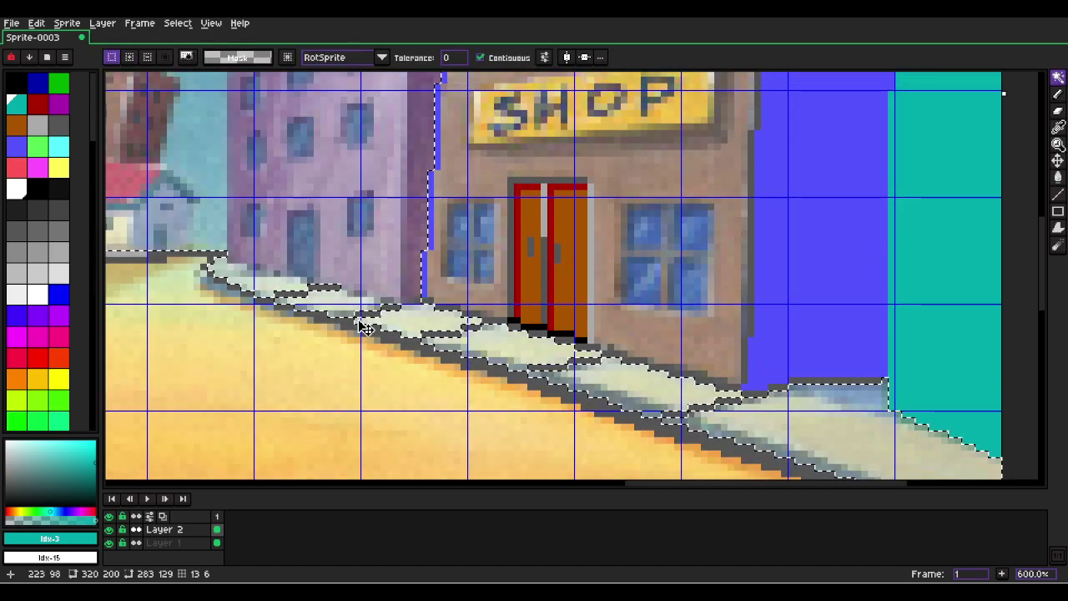
{"action": "key", "text": "l"}
{"action": "key", "text": "space"}
{"action": "left_click_drag", "start_coordinate": [302, 253], "coordinate": [518, 363]}
{"action": "key", "text": "ctrl+d"}
Draw a purple (palette index 5) line across the top of the purple building's shaded side and down its corner to the pavement.
{"action": "scroll", "coordinate": [598, 351], "scroll_direction": "up", "scroll_amount": 4}
{"action": "scroll", "coordinate": [592, 305], "scroll_direction": "down", "scroll_amount": 6}
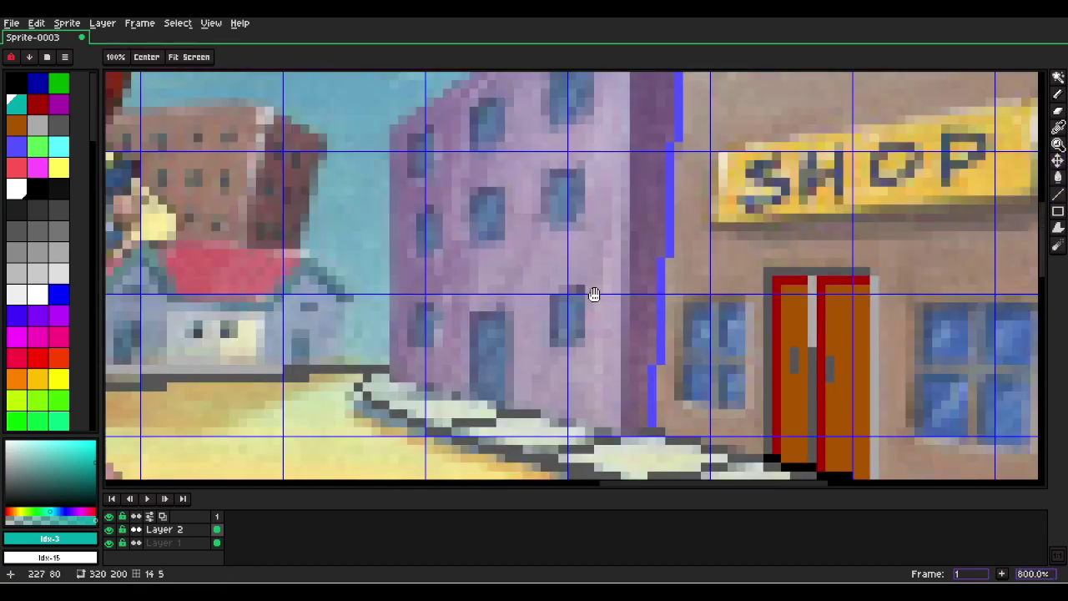
{"action": "scroll", "coordinate": [559, 477], "scroll_direction": "up", "scroll_amount": 4}
{"action": "left_click", "coordinate": [58, 102]}
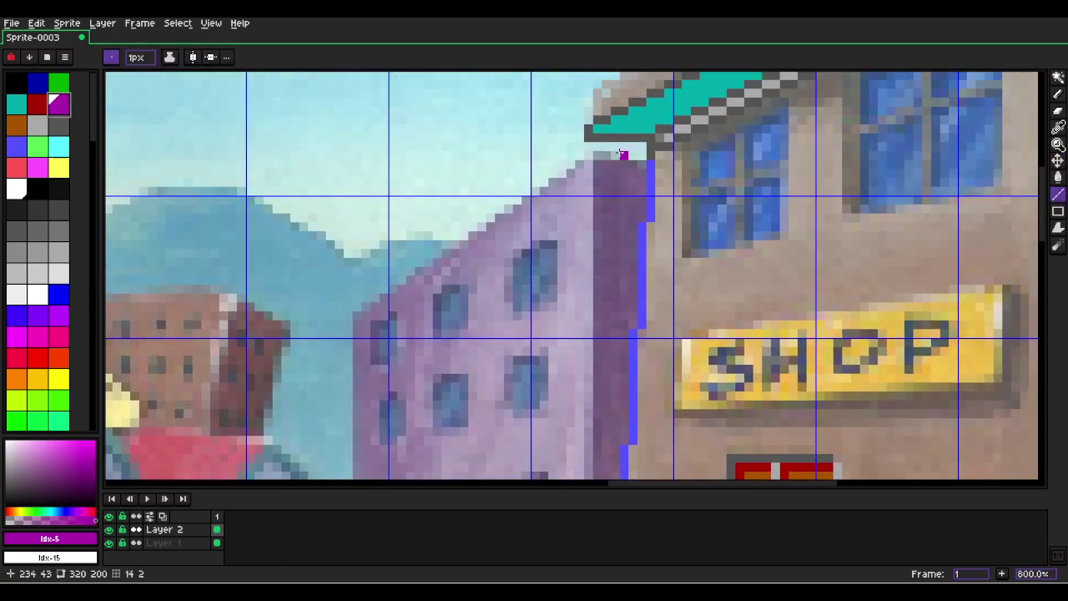
{"action": "mouse_move", "coordinate": [641, 156]}
{"action": "left_mouse_down"}
{"action": "mouse_move", "coordinate": [595, 162]}
{"action": "mouse_move", "coordinate": [589, 478]}
{"action": "mouse_move", "coordinate": [588, 417]}
{"action": "left_mouse_up"}
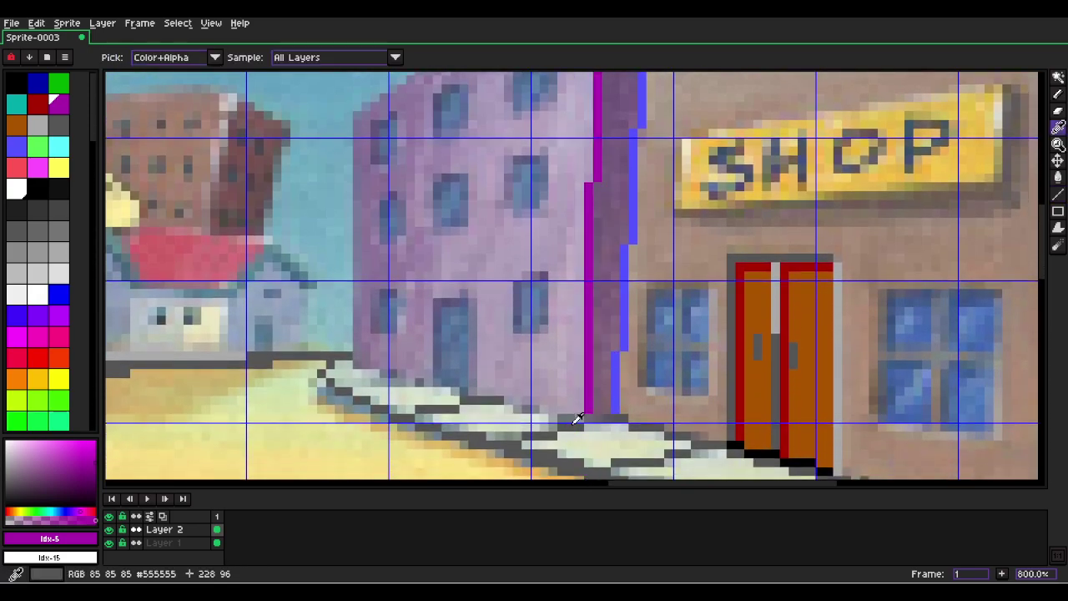
{"action": "left_click", "coordinate": [588, 420], "text": "alt"}
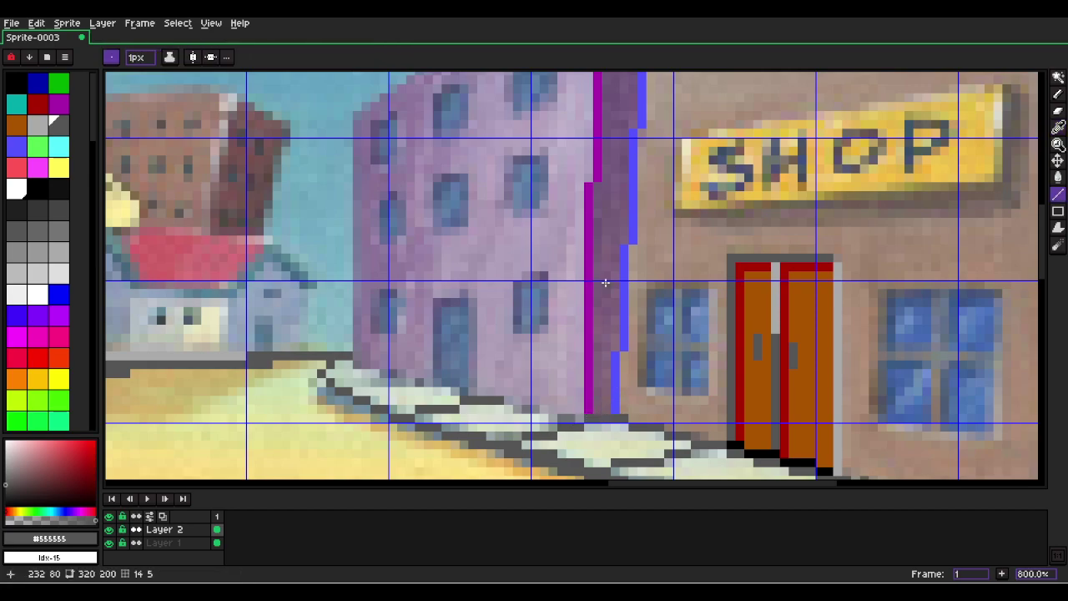
{"action": "scroll", "coordinate": [595, 147], "scroll_direction": "down", "scroll_amount": 1}
{"action": "left_click_drag", "start_coordinate": [598, 148], "coordinate": [587, 337]}
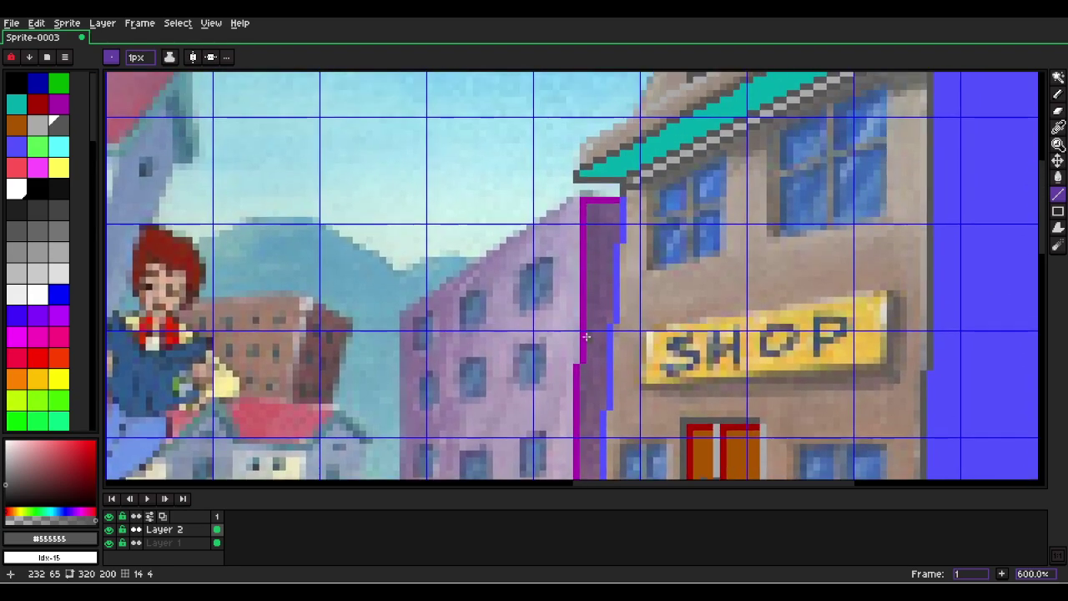
Select the shaded side of the purple building and fill it with purple (palette index 5).
{"action": "key", "text": "w"}
{"action": "left_click", "coordinate": [596, 297]}
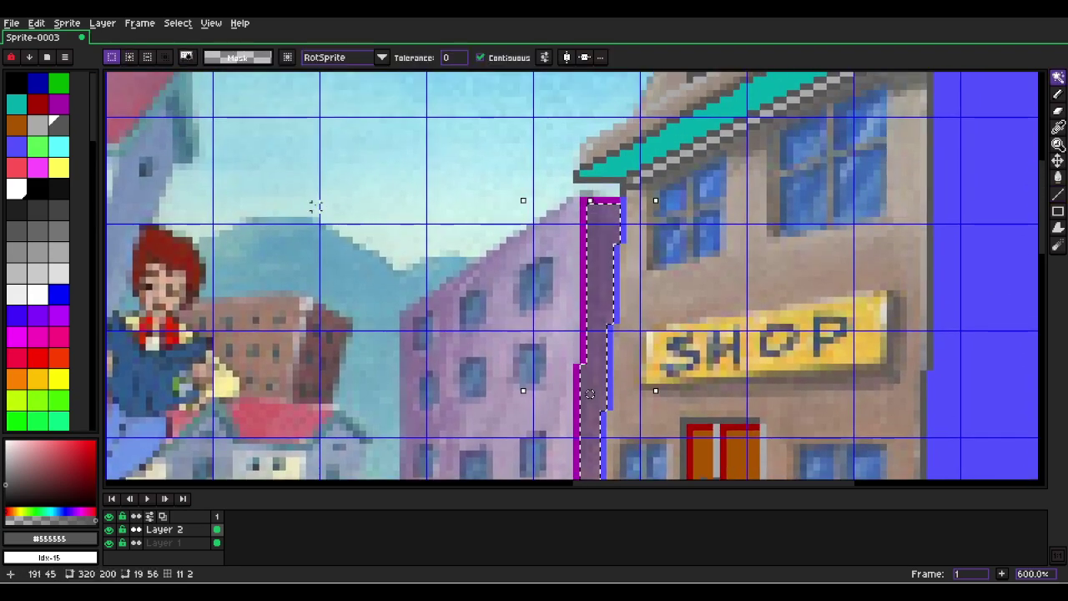
{"action": "left_click", "coordinate": [58, 103]}
{"action": "key", "text": "f"}
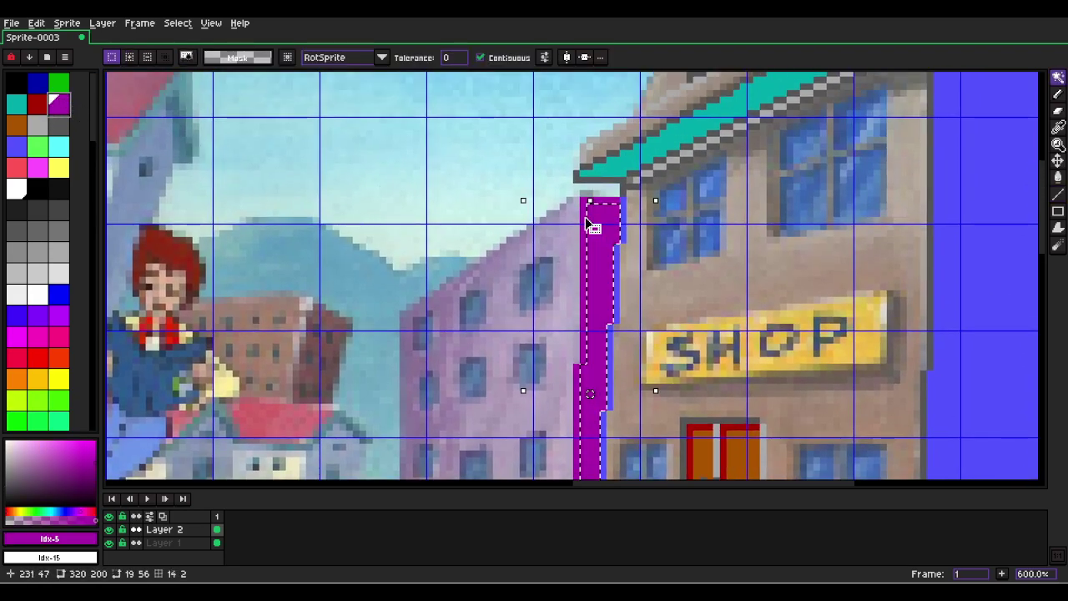
Outline the purple building's roofline, far side, base up to the doorway and the doorway itself in magenta (palette index 13).
{"action": "key", "text": "l"}
{"action": "left_click", "coordinate": [37, 168]}
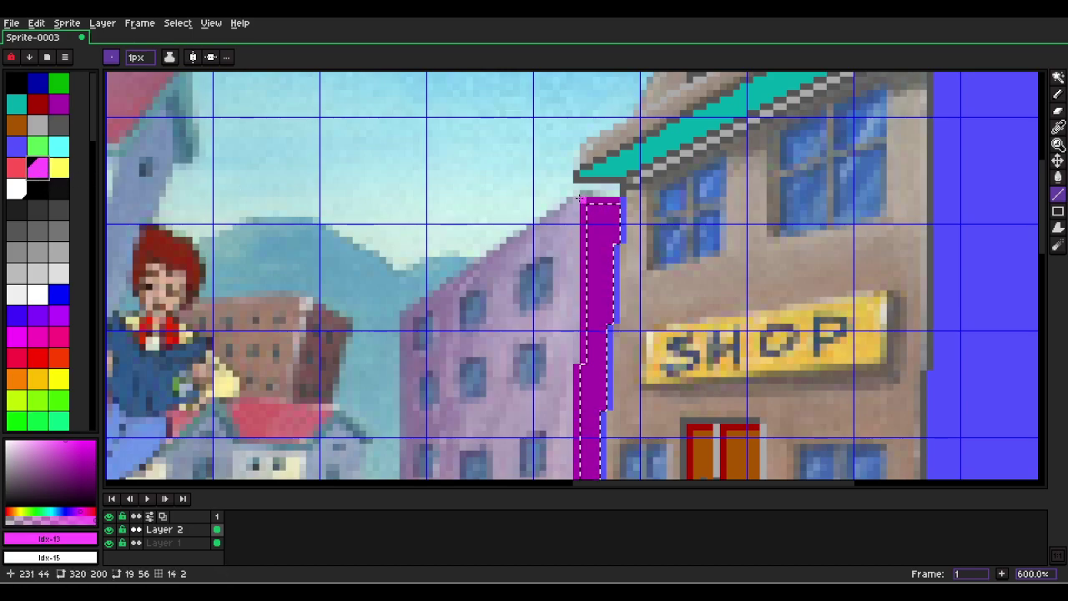
{"action": "key", "text": "ctrl+d"}
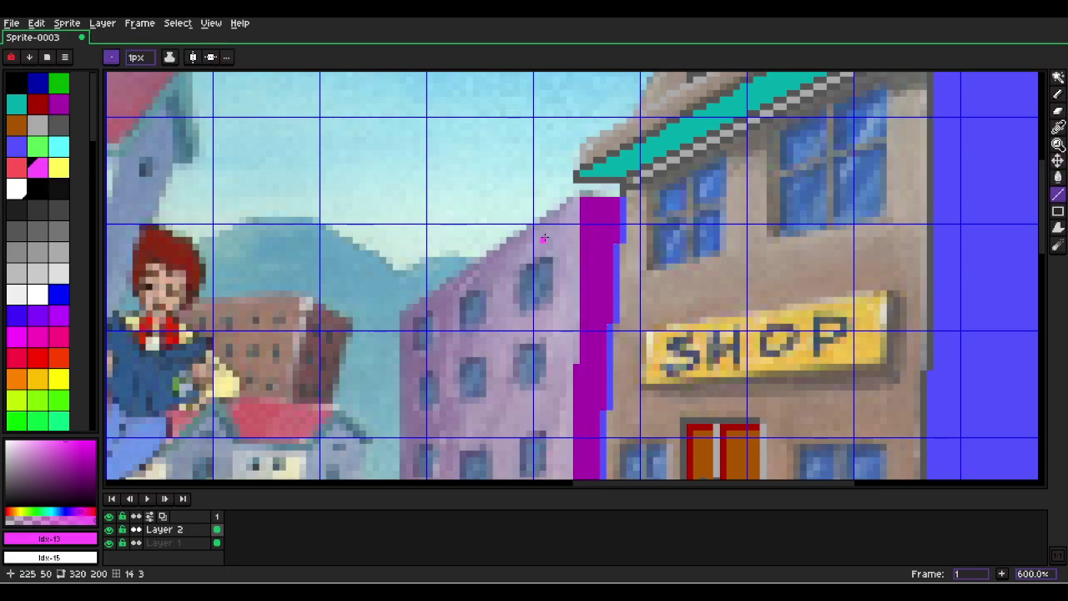
{"action": "left_click_drag", "start_coordinate": [574, 199], "coordinate": [400, 359]}
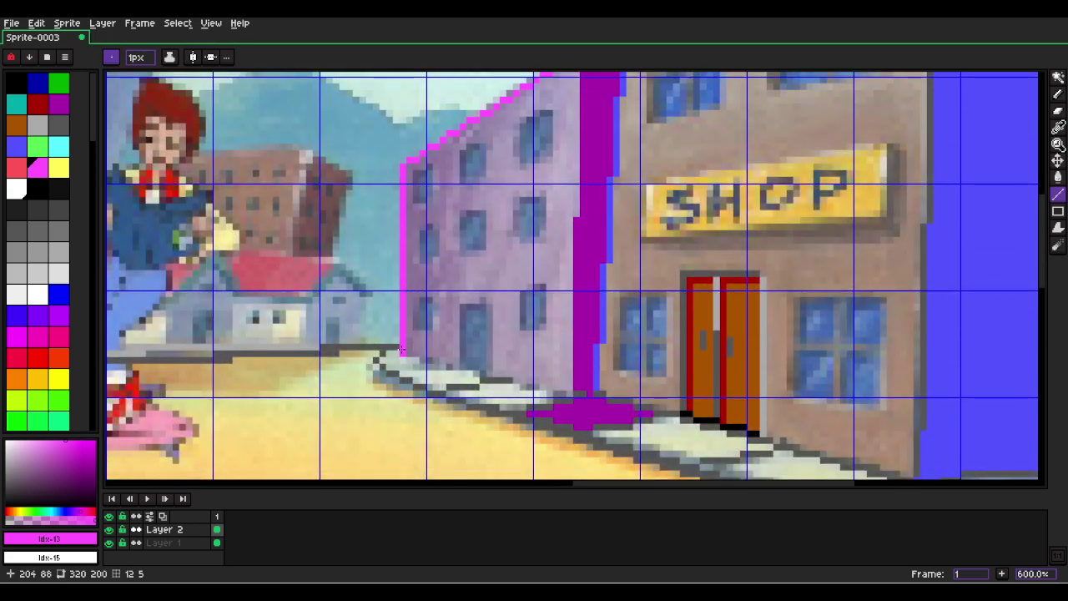
{"action": "left_click_drag", "start_coordinate": [457, 298], "coordinate": [459, 302]}
{"action": "key", "text": "ctrl+z"}
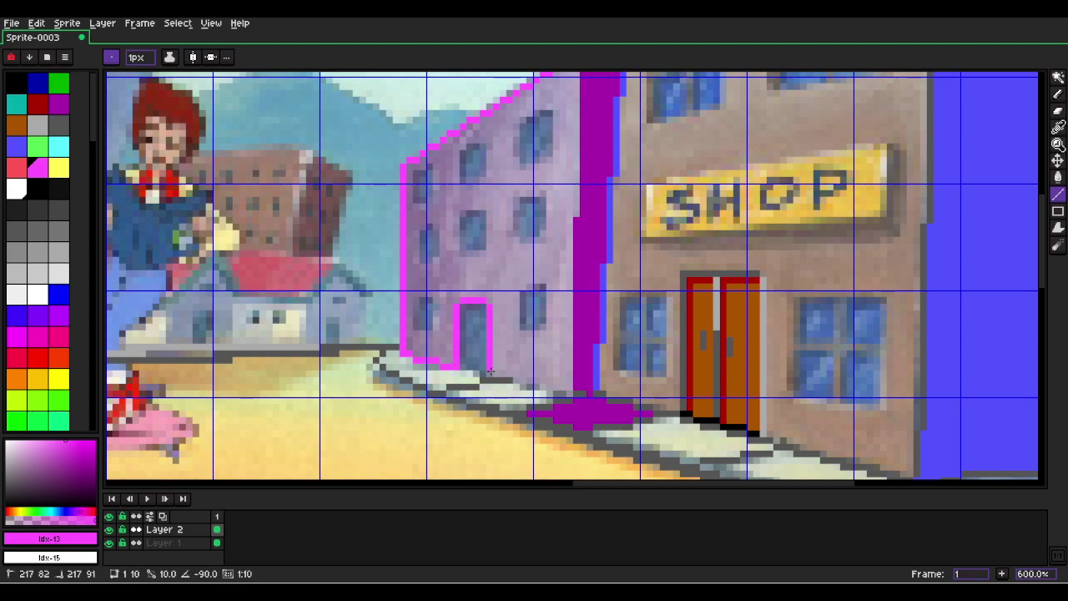
Add a dark grey (palette index 8) inner edge to the doorway and continue the magenta #ff55ff base line to the purple side wall.
{"action": "left_click", "coordinate": [58, 125]}
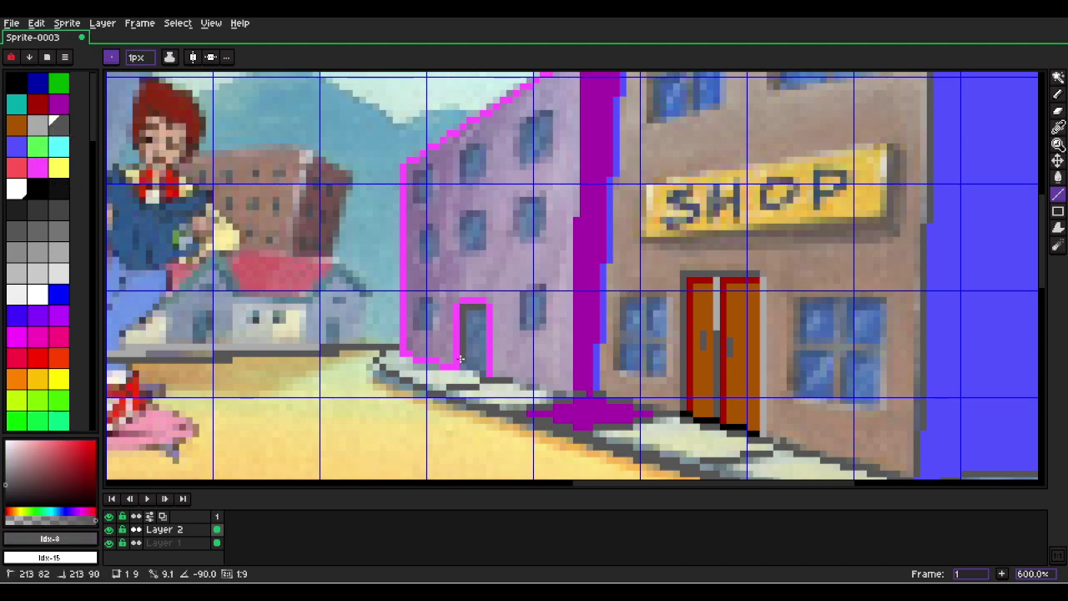
{"action": "left_click_drag", "start_coordinate": [459, 357], "coordinate": [460, 364]}
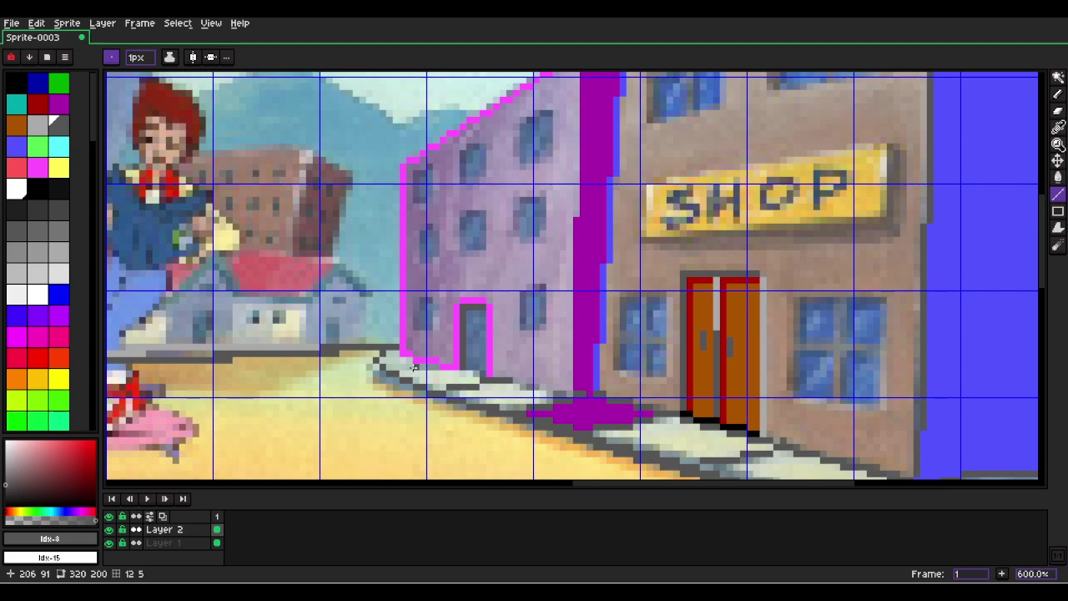
{"action": "left_click", "coordinate": [448, 365], "text": "alt"}
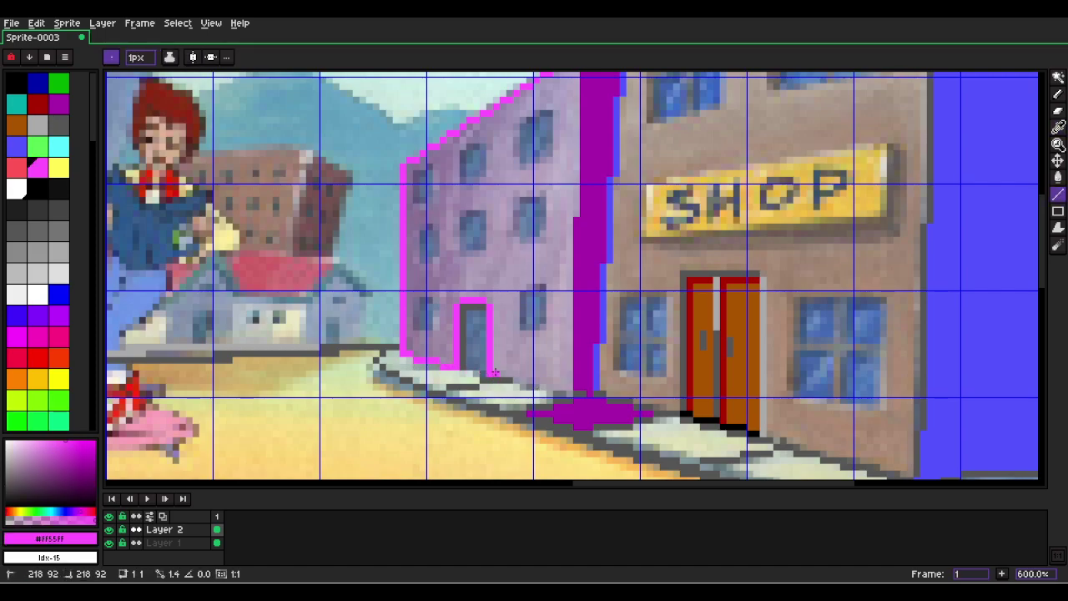
{"action": "left_click_drag", "start_coordinate": [514, 377], "coordinate": [568, 390]}
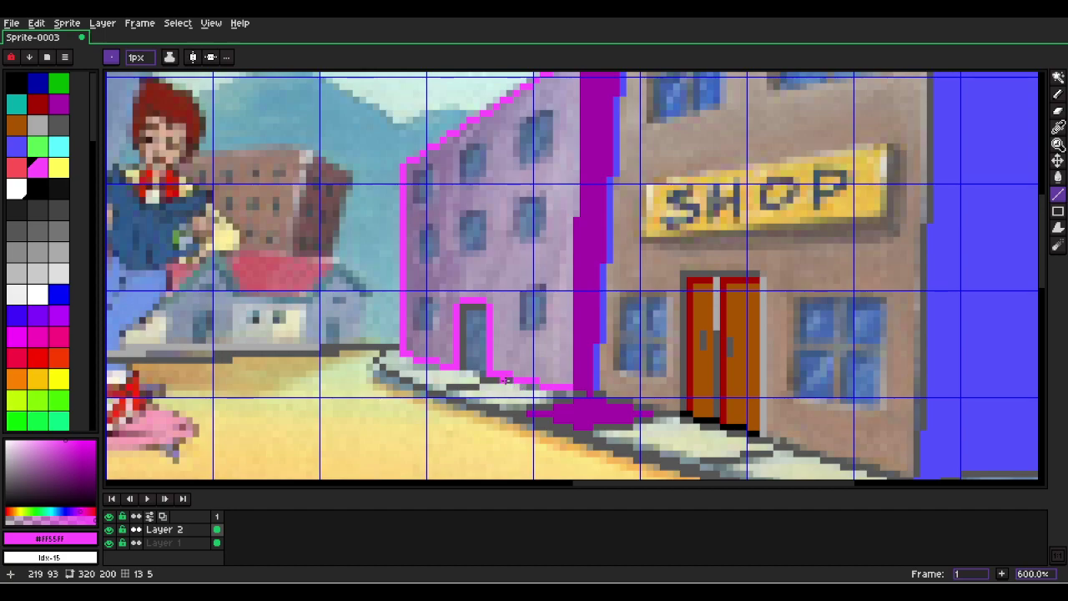
Select a stepped 4 × 7 px area over the lower window between the doorway and the purple side, and fill it with teal.
{"action": "key", "text": "w"}
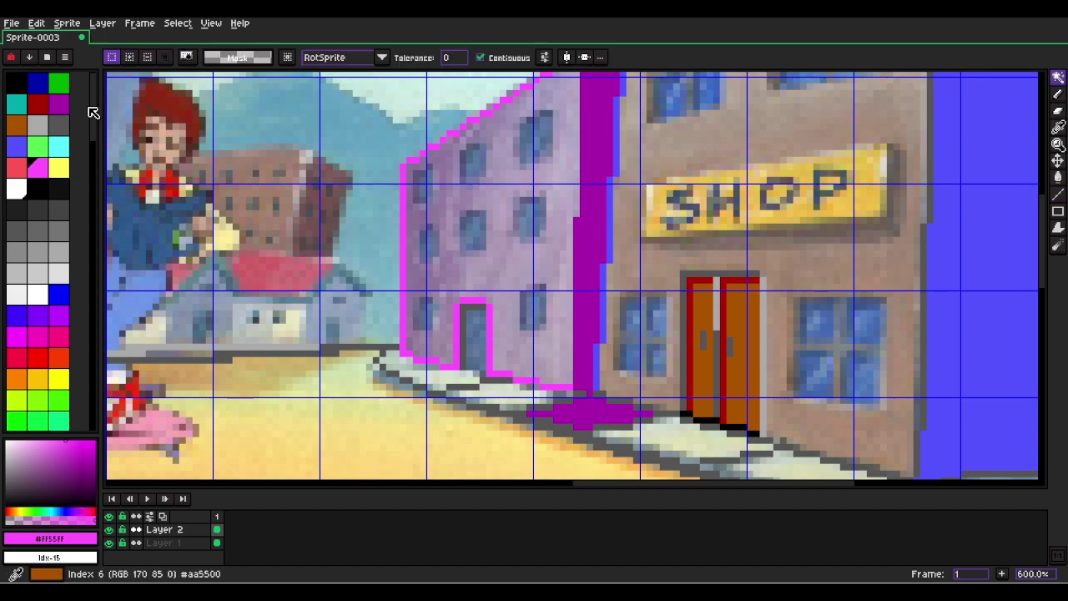
{"action": "left_click", "coordinate": [37, 81]}
{"action": "scroll", "coordinate": [455, 302], "scroll_direction": "up", "scroll_amount": 4}
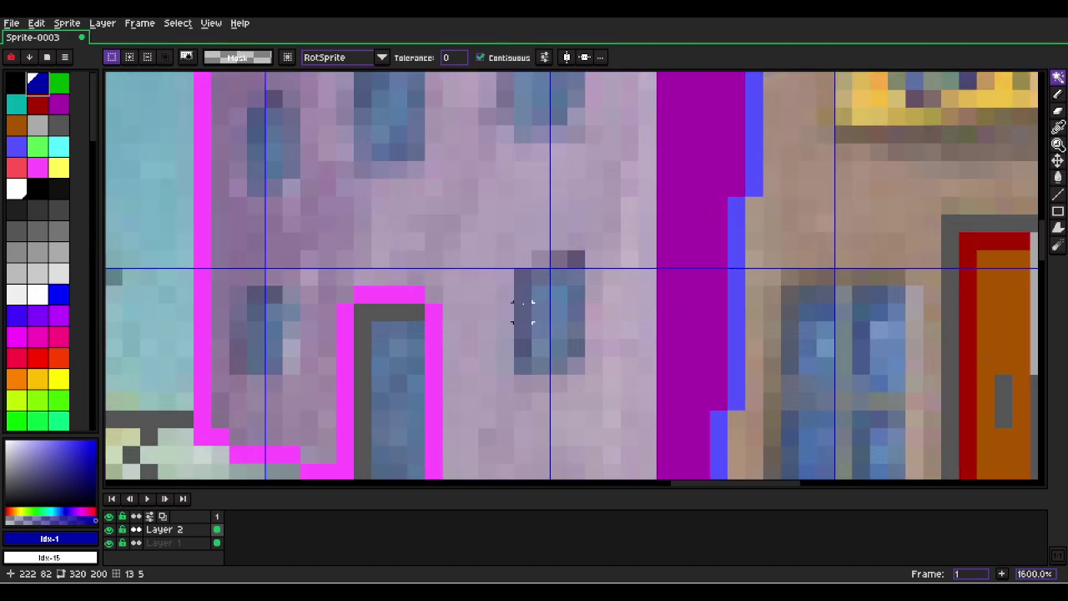
{"action": "left_click", "coordinate": [16, 103]}
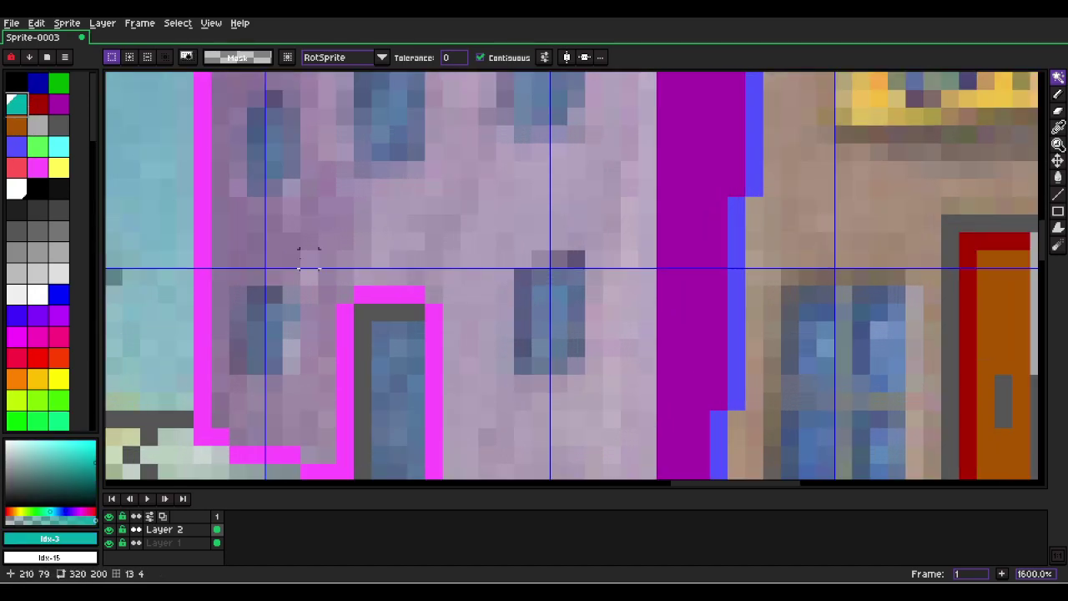
{"action": "left_click", "coordinate": [527, 290]}
{"action": "key", "text": "m"}
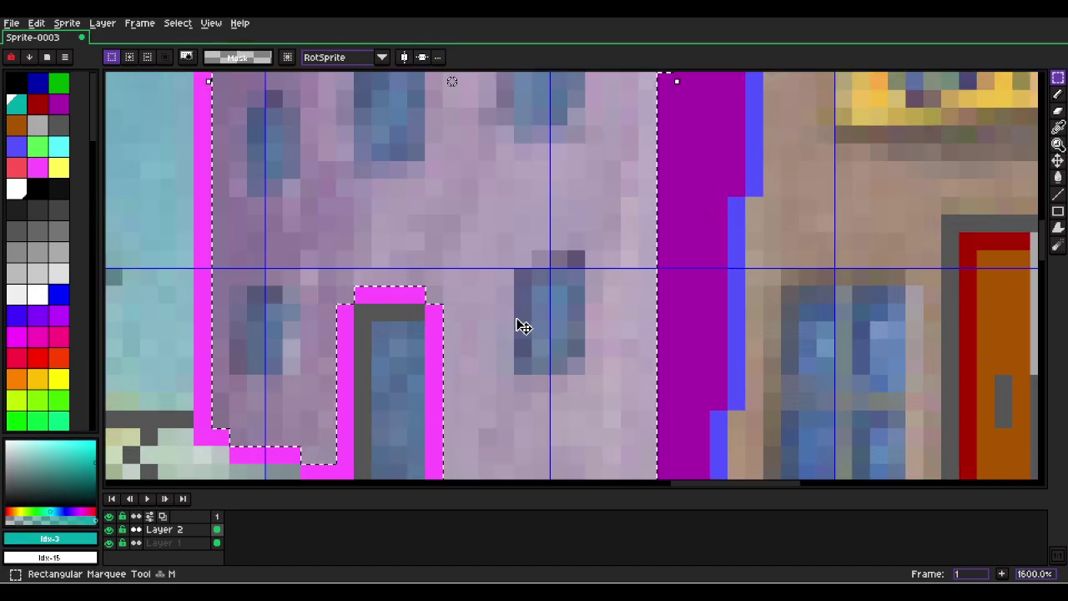
{"action": "left_click_drag", "start_coordinate": [512, 266], "coordinate": [551, 377]}
{"action": "left_click_drag", "start_coordinate": [552, 249], "coordinate": [586, 357]}
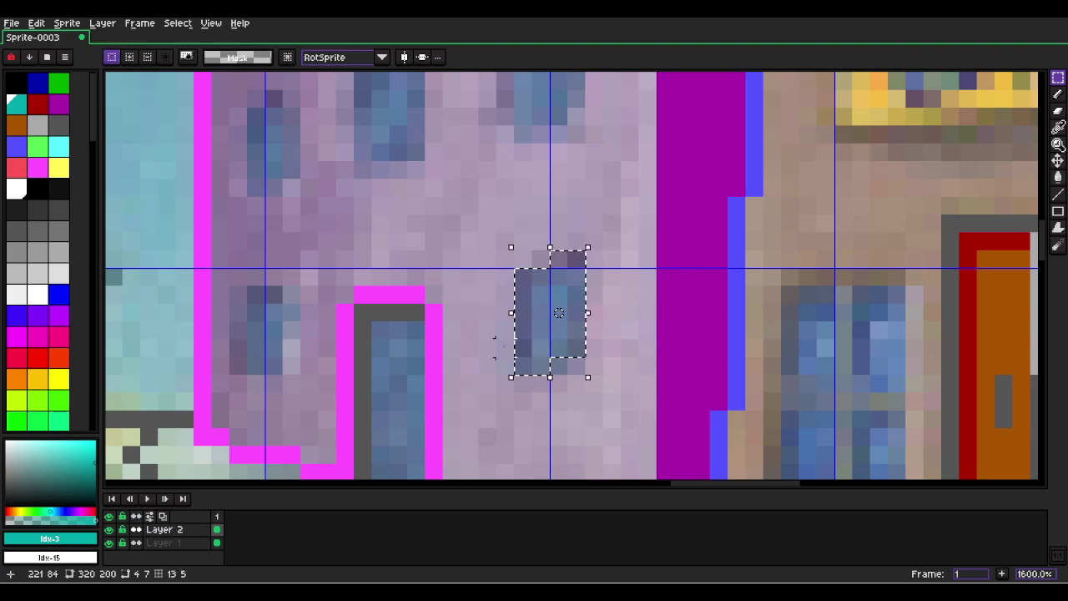
{"action": "key", "text": "f"}
Copy the teal window block onto the two windows above it and enlarge the topmost copy to 5 × 8 px.
{"action": "left_click_drag", "start_coordinate": [557, 317], "coordinate": [544, 258]}
{"action": "key", "text": "space"}
{"action": "left_click_drag", "start_coordinate": [527, 209], "coordinate": [533, 401]}
{"action": "left_click_drag", "start_coordinate": [543, 445], "coordinate": [534, 246]}
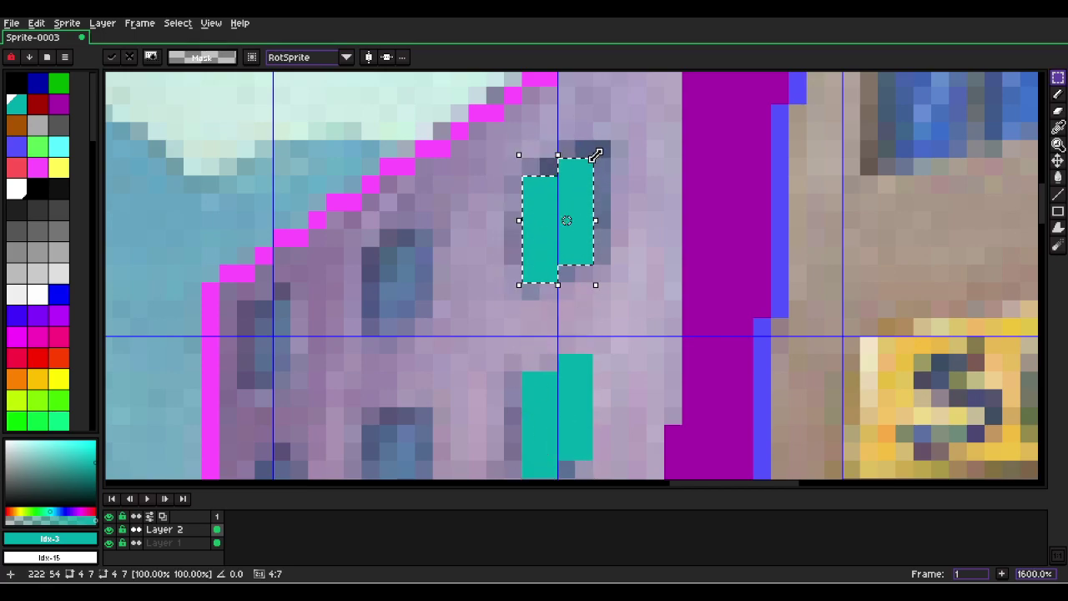
{"action": "left_click_drag", "start_coordinate": [606, 145], "coordinate": [619, 136]}
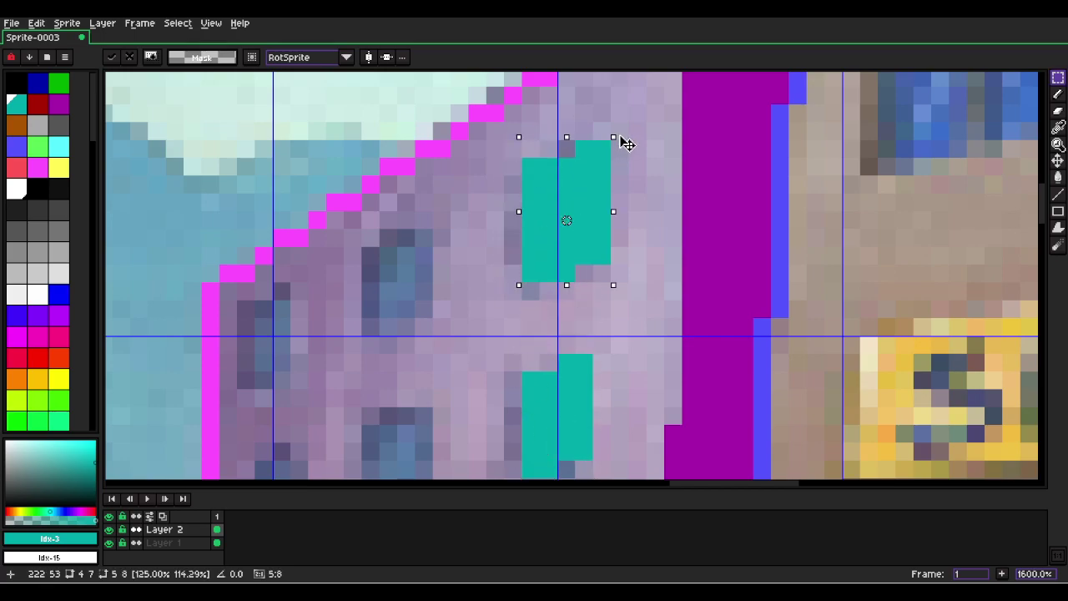
Copy the enlarged teal block onto the middle column's top window, shrink it to fit, and copy it onto the window below.
{"action": "left_click_drag", "start_coordinate": [538, 288], "coordinate": [663, 175]}
{"action": "left_click_drag", "start_coordinate": [668, 130], "coordinate": [515, 224], "text": "ctrl"}
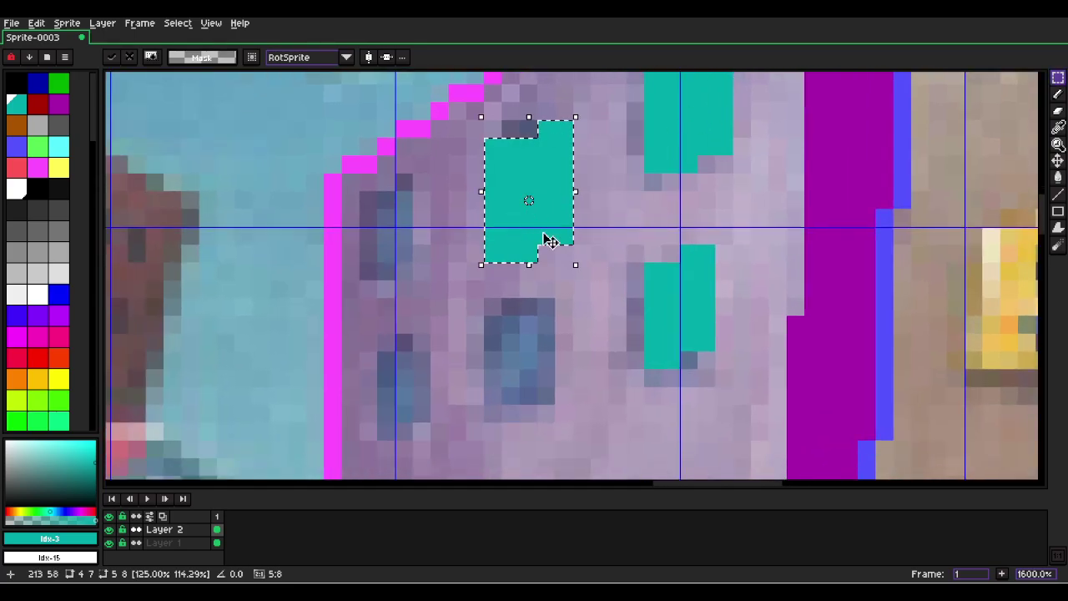
{"action": "left_click_drag", "start_coordinate": [572, 267], "coordinate": [561, 227]}
{"action": "left_click_drag", "start_coordinate": [536, 175], "coordinate": [527, 362]}
Copy the teal block onto the top window of the column nearest the building's far edge, reduced to 3 × 5 px.
{"action": "left_click_drag", "start_coordinate": [577, 410], "coordinate": [564, 289]}
{"action": "left_click_drag", "start_coordinate": [603, 264], "coordinate": [499, 133]}
{"action": "left_click_drag", "start_coordinate": [465, 184], "coordinate": [485, 234]}
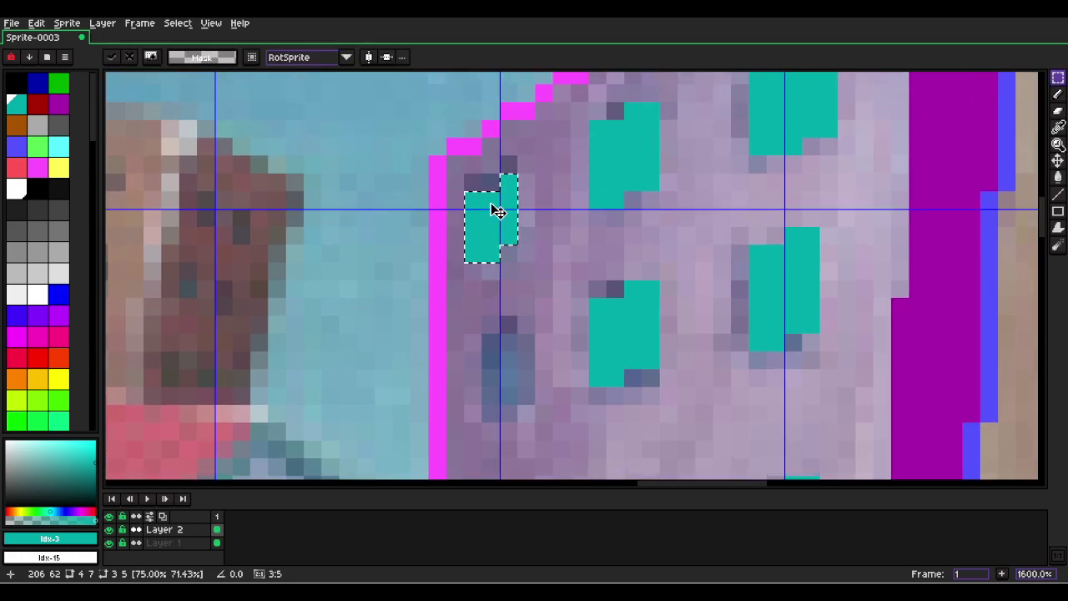
Stretch the teal block to 3 × 6 px over the far-edge column's top window and copy it onto the window below.
{"action": "key", "text": "ctrl+z"}
{"action": "key", "text": "ctrl+z"}
{"action": "key", "text": "ctrl+shift+z"}
{"action": "key", "text": "ctrl+shift+z"}
{"action": "left_click_drag", "start_coordinate": [491, 171], "coordinate": [495, 151]}
{"action": "mouse_move", "coordinate": [487, 217]}
{"action": "left_mouse_down"}
{"action": "mouse_move", "coordinate": [512, 347]}
{"action": "mouse_move", "coordinate": [495, 364]}
{"action": "mouse_move", "coordinate": [540, 374]}
{"action": "mouse_move", "coordinate": [520, 341]}
{"action": "mouse_move", "coordinate": [519, 387]}
{"action": "left_mouse_up"}
{"action": "key", "text": "b"}
{"action": "key", "text": "ctrl+d"}
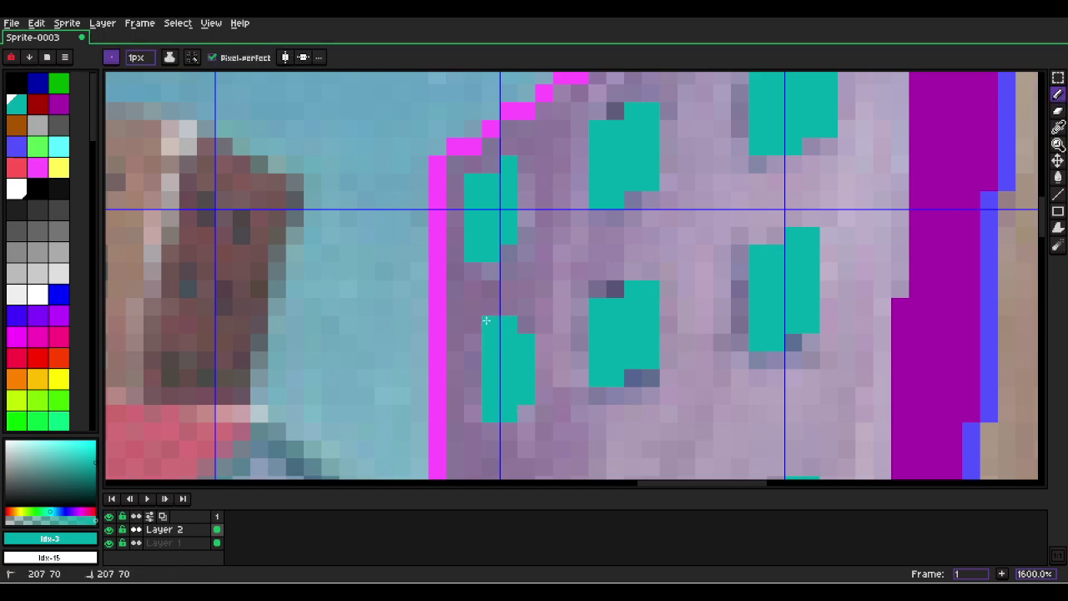
Paint the lowest window of the far-edge column in teal with the Pencil, following the reference shape.
{"action": "mouse_move", "coordinate": [583, 386]}
{"action": "left_mouse_down"}
{"action": "mouse_move", "coordinate": [492, 169]}
{"action": "mouse_move", "coordinate": [544, 400]}
{"action": "left_mouse_up"}
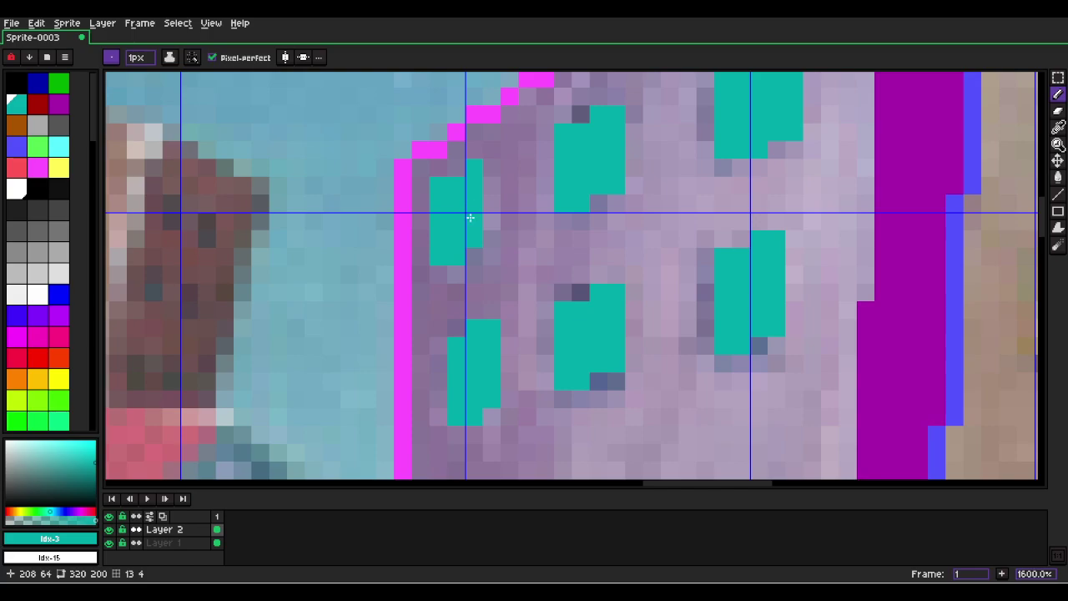
{"action": "mouse_move", "coordinate": [487, 350]}
{"action": "left_mouse_down"}
{"action": "mouse_move", "coordinate": [508, 255]}
{"action": "mouse_move", "coordinate": [515, 291]}
{"action": "mouse_move", "coordinate": [551, 187]}
{"action": "left_mouse_up"}
{"action": "mouse_move", "coordinate": [549, 253]}
{"action": "left_mouse_down"}
{"action": "mouse_move", "coordinate": [551, 326]}
{"action": "mouse_move", "coordinate": [530, 264]}
{"action": "mouse_move", "coordinate": [533, 327]}
{"action": "left_mouse_up"}
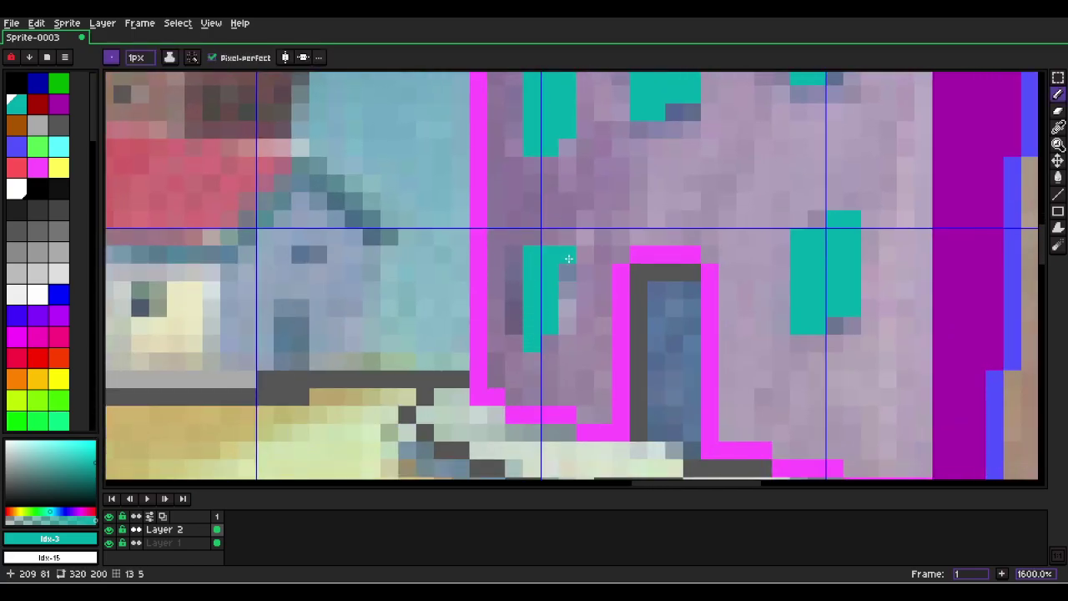
{"action": "key", "text": "e"}
{"action": "scroll", "coordinate": [532, 338], "scroll_direction": "down", "scroll_amount": 4}
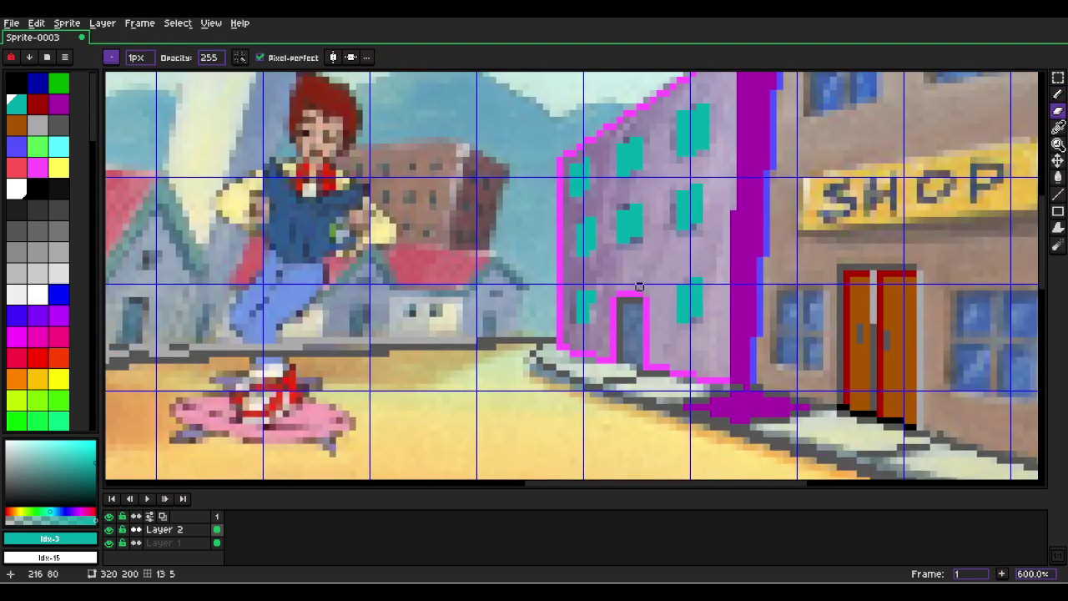
Select the outlined front wall around the teal windows with the Magic Wand and fill it with magenta.
{"action": "key", "text": "w"}
{"action": "left_click", "coordinate": [660, 270]}
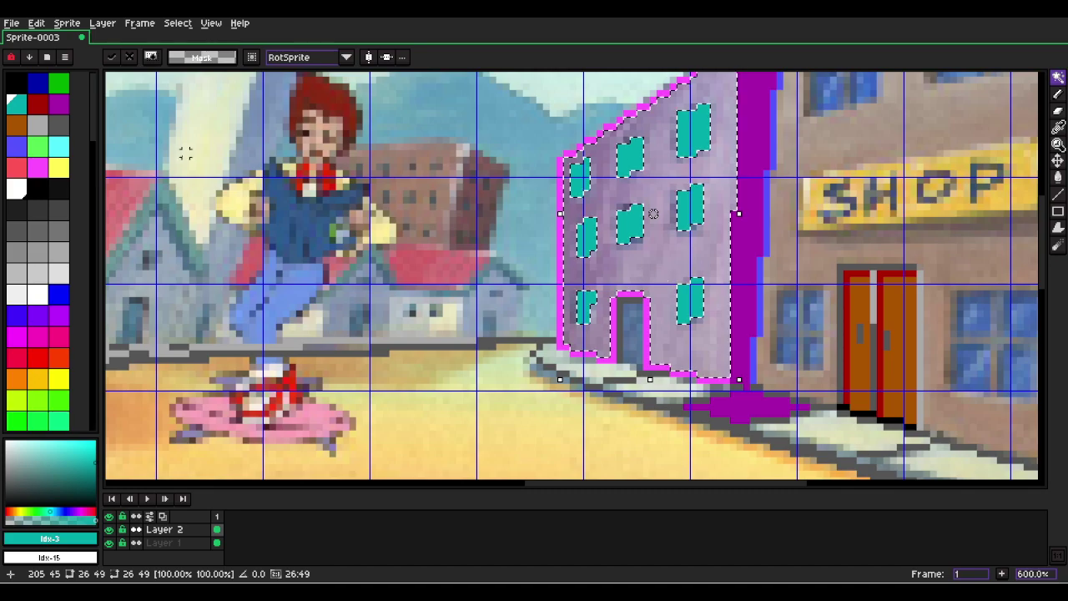
{"action": "left_click", "coordinate": [38, 167]}
{"action": "key", "text": "f"}
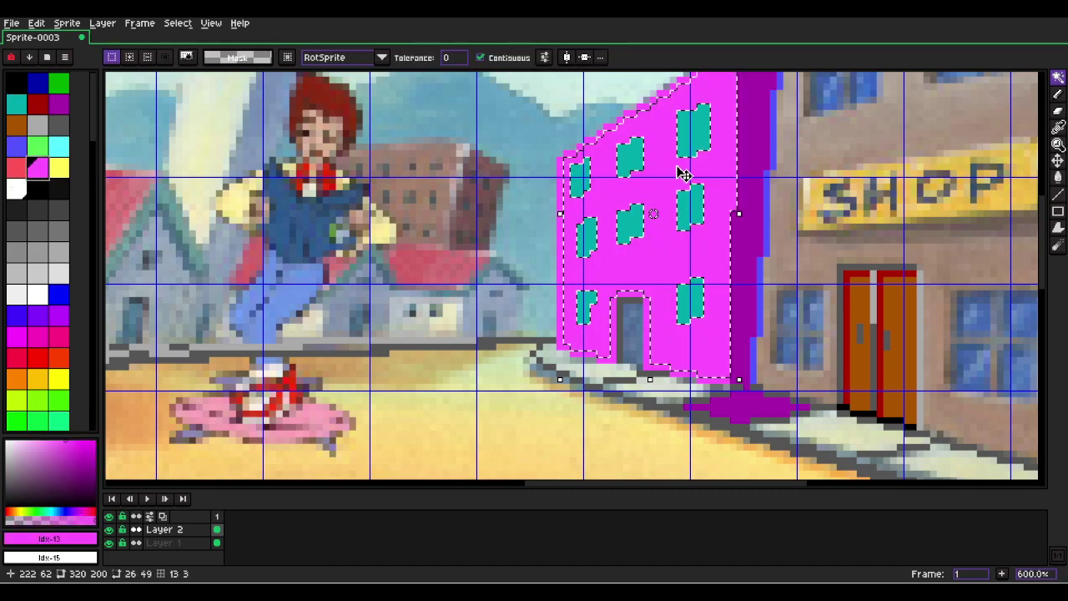
Clear the selection and draw a 1 px light grey stepped line along the magenta building's sloping roof edge.
{"action": "left_click_drag", "start_coordinate": [679, 172], "coordinate": [476, 453]}
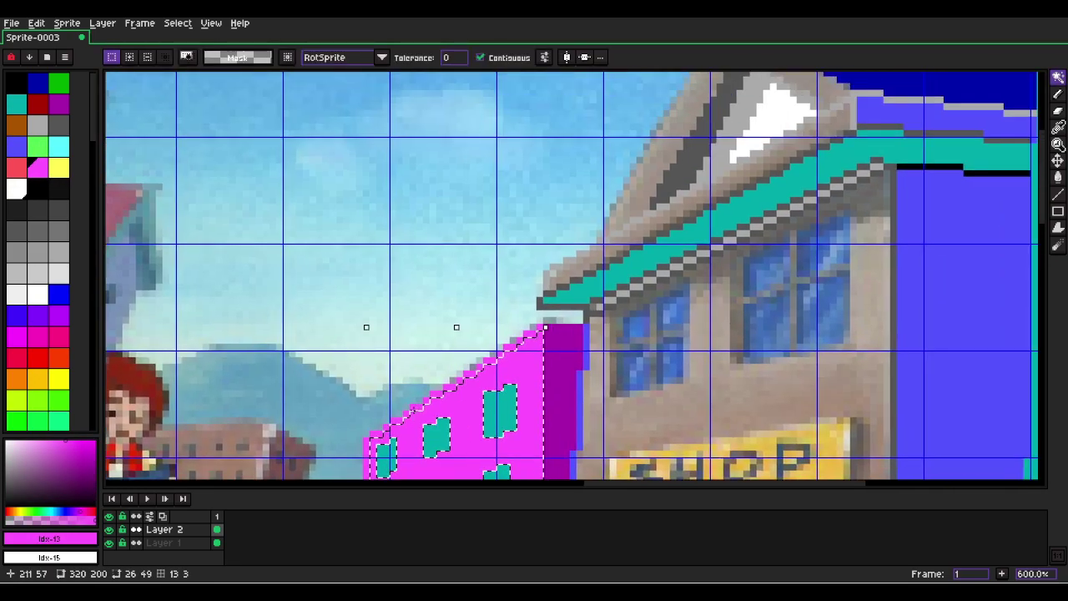
{"action": "key", "text": "l"}
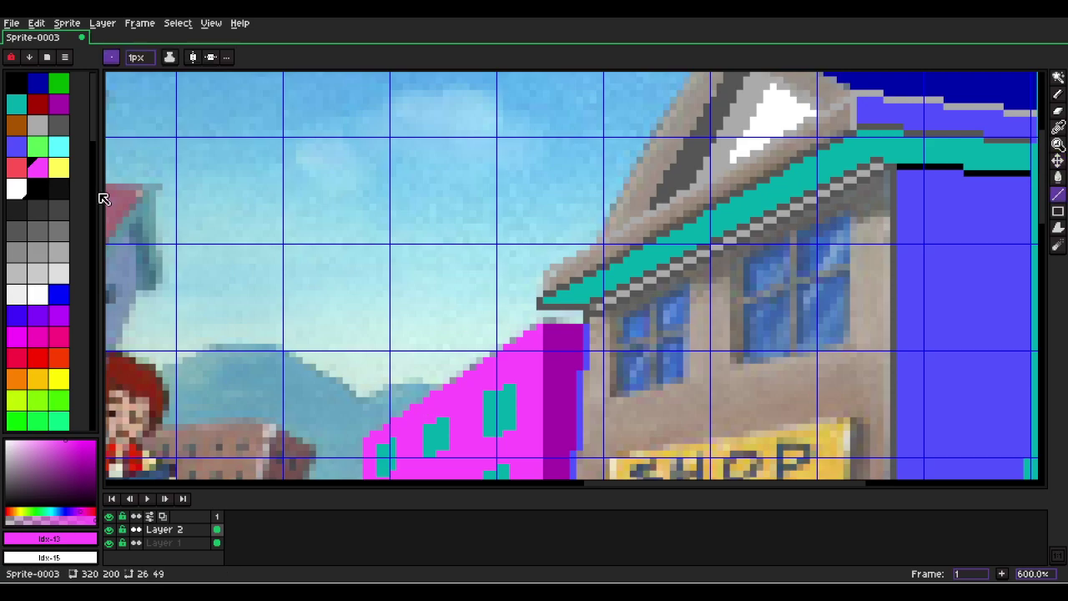
{"action": "left_click", "coordinate": [38, 123]}
{"action": "scroll", "coordinate": [417, 296], "scroll_direction": "up", "scroll_amount": 4}
{"action": "scroll", "coordinate": [584, 358], "scroll_direction": "down", "scroll_amount": 4}
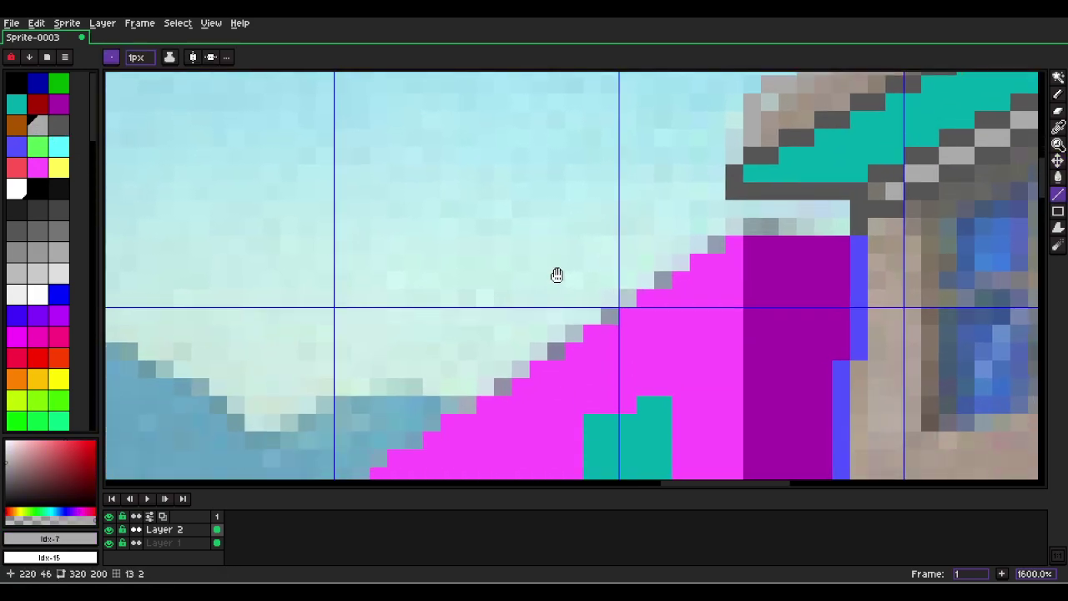
{"action": "left_click_drag", "start_coordinate": [743, 127], "coordinate": [283, 429]}
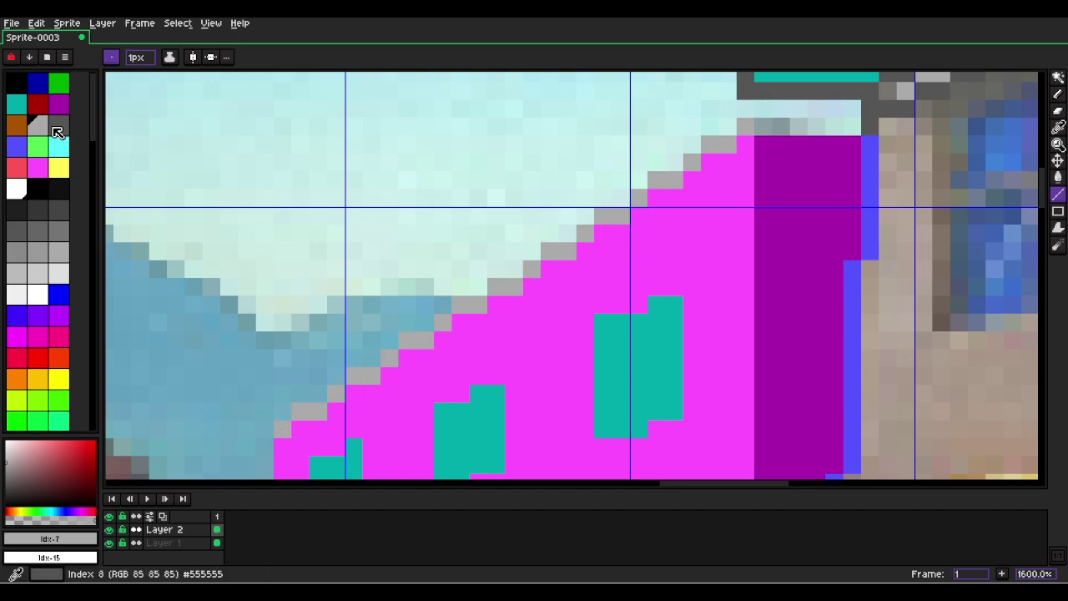
Draw a 1 px dark grey line along the top of the building's purple side wall.
{"action": "left_click", "coordinate": [59, 123]}
{"action": "left_click_drag", "start_coordinate": [761, 121], "coordinate": [858, 129]}
{"action": "scroll", "coordinate": [766, 206], "scroll_direction": "down", "scroll_amount": 4}
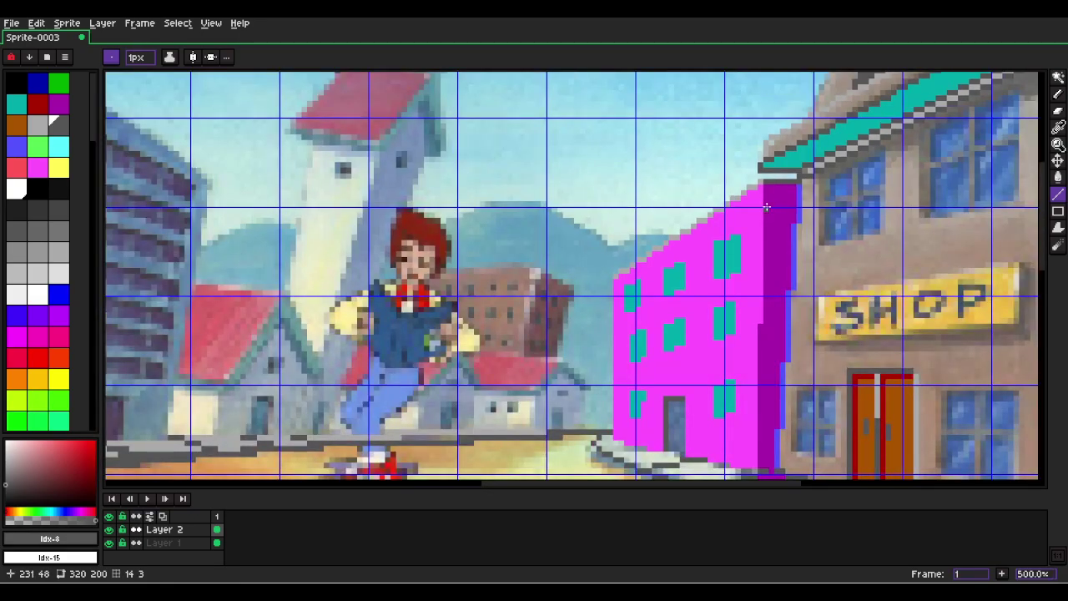
Select the shop's light blue side wall with the Magic Wand and fill it with dark blue.
{"action": "scroll", "coordinate": [790, 173], "scroll_direction": "up", "scroll_amount": 4}
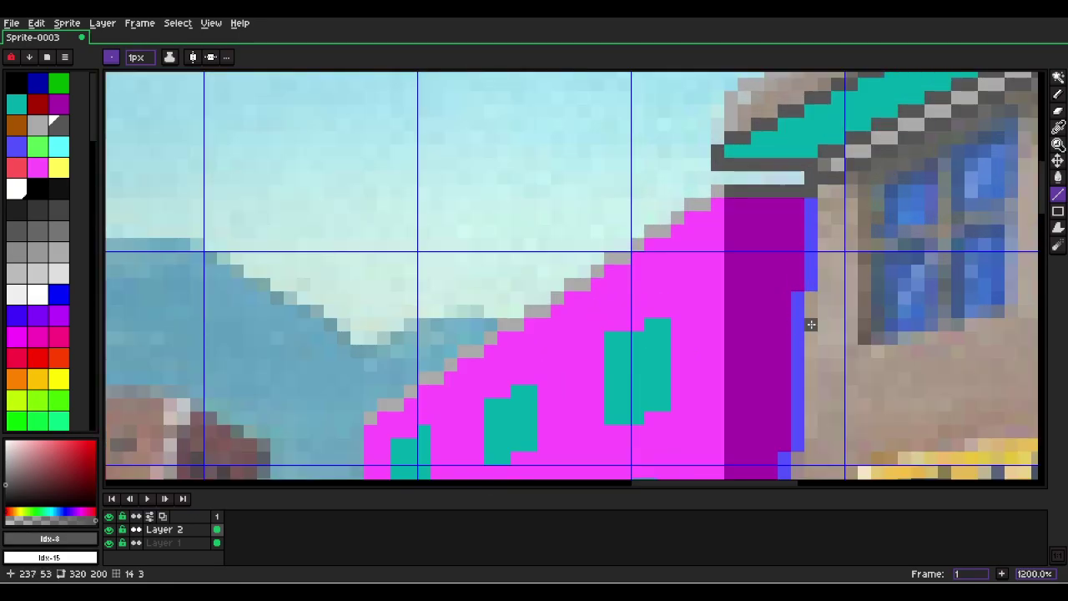
{"action": "left_click_drag", "start_coordinate": [811, 325], "coordinate": [284, 241]}
{"action": "scroll", "coordinate": [281, 243], "scroll_direction": "down", "scroll_amount": 4}
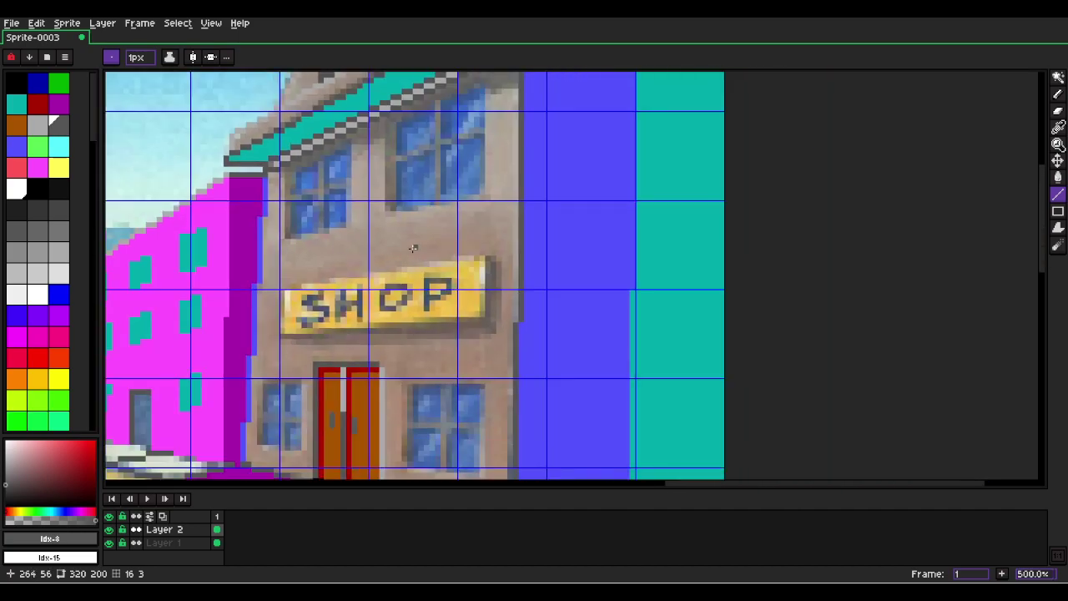
{"action": "key", "text": "w"}
{"action": "left_click", "coordinate": [571, 319]}
{"action": "scroll", "coordinate": [581, 310], "scroll_direction": "down", "scroll_amount": 3}
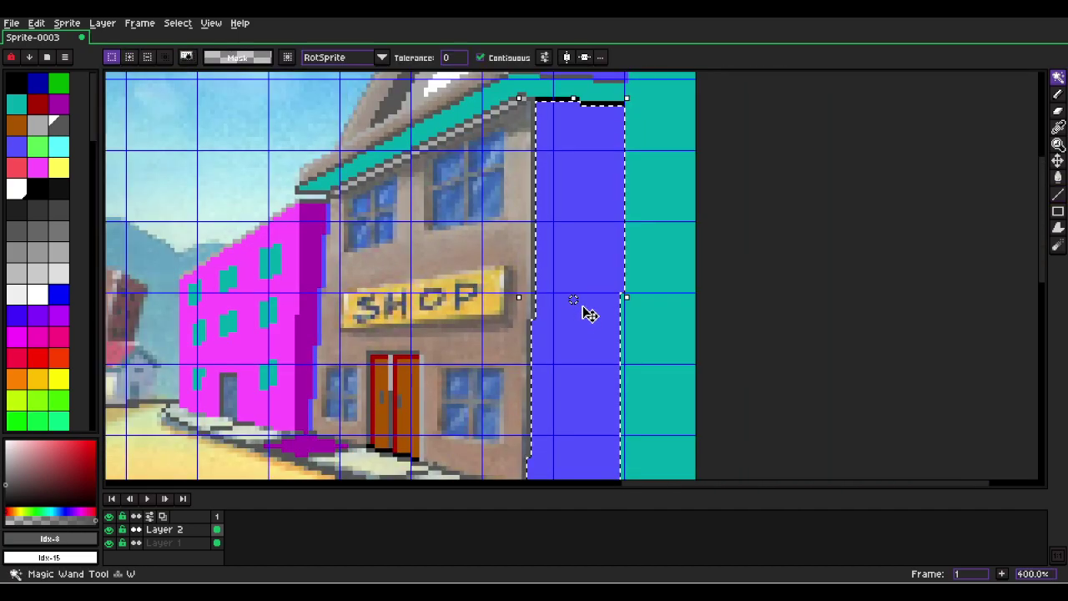
{"action": "left_click", "coordinate": [576, 170]}
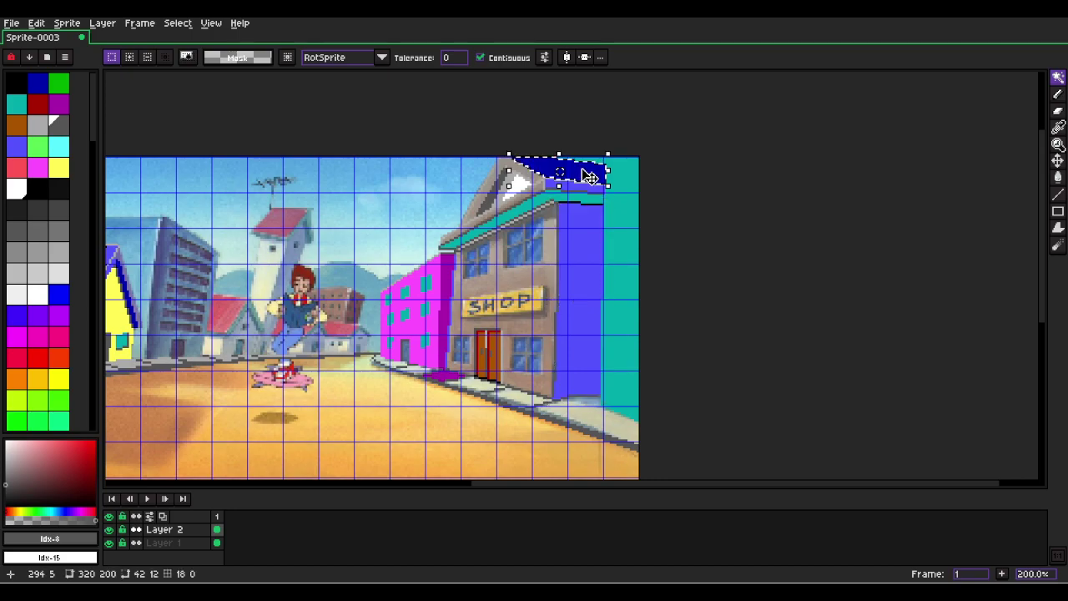
{"action": "left_click", "coordinate": [588, 318]}
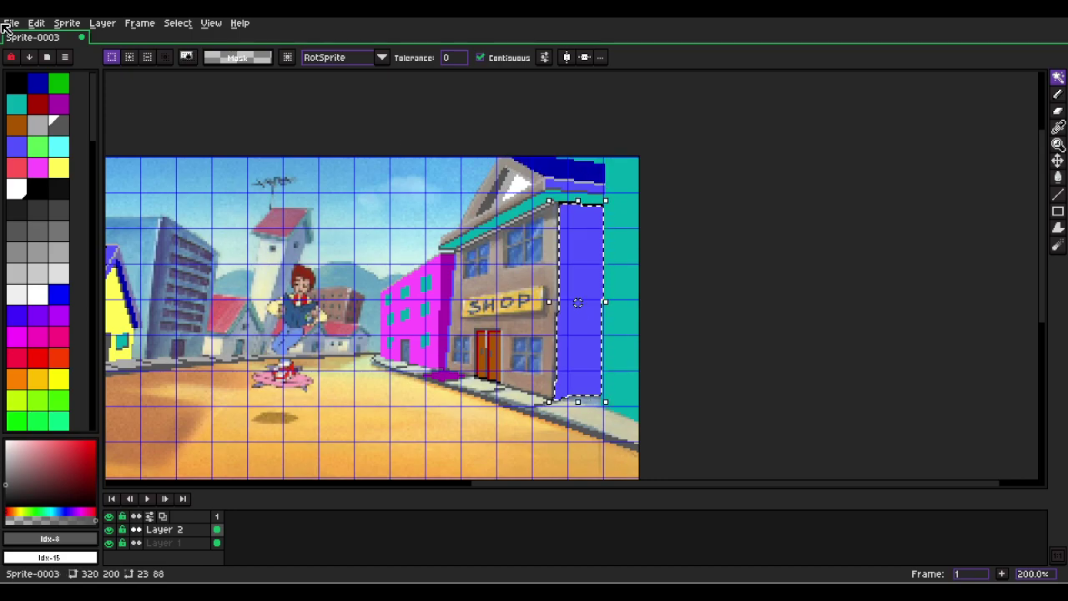
{"action": "left_click", "coordinate": [38, 82]}
{"action": "key", "text": "f"}
{"action": "left_click", "coordinate": [515, 350]}
{"action": "scroll", "coordinate": [519, 352], "scroll_direction": "up", "scroll_amount": 1}
{"action": "scroll", "coordinate": [425, 302], "scroll_direction": "up", "scroll_amount": 2}
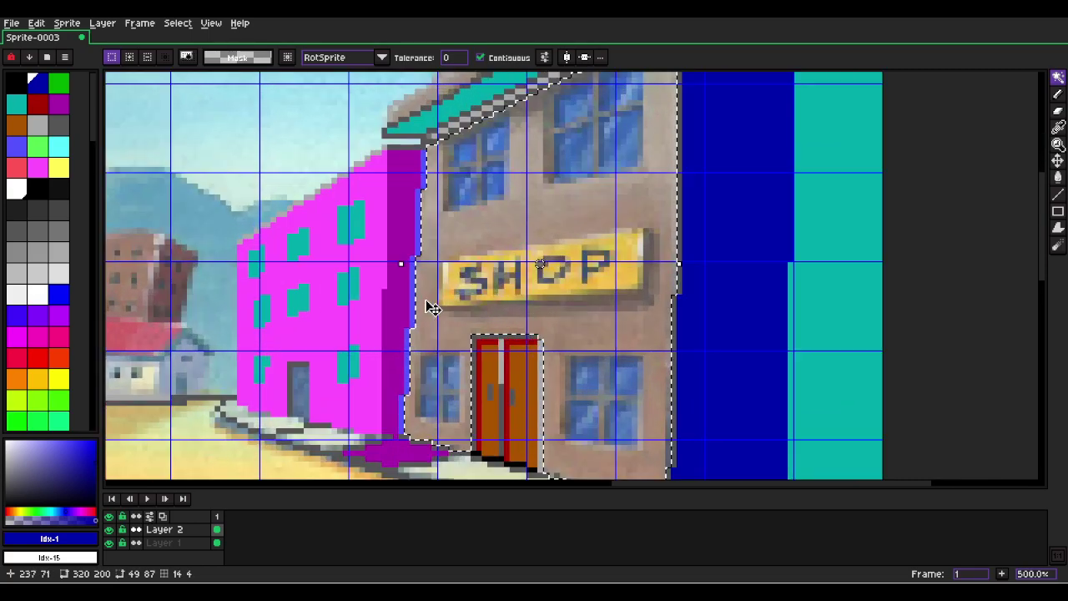
{"action": "key", "text": "l"}
{"action": "left_click", "coordinate": [58, 167]}
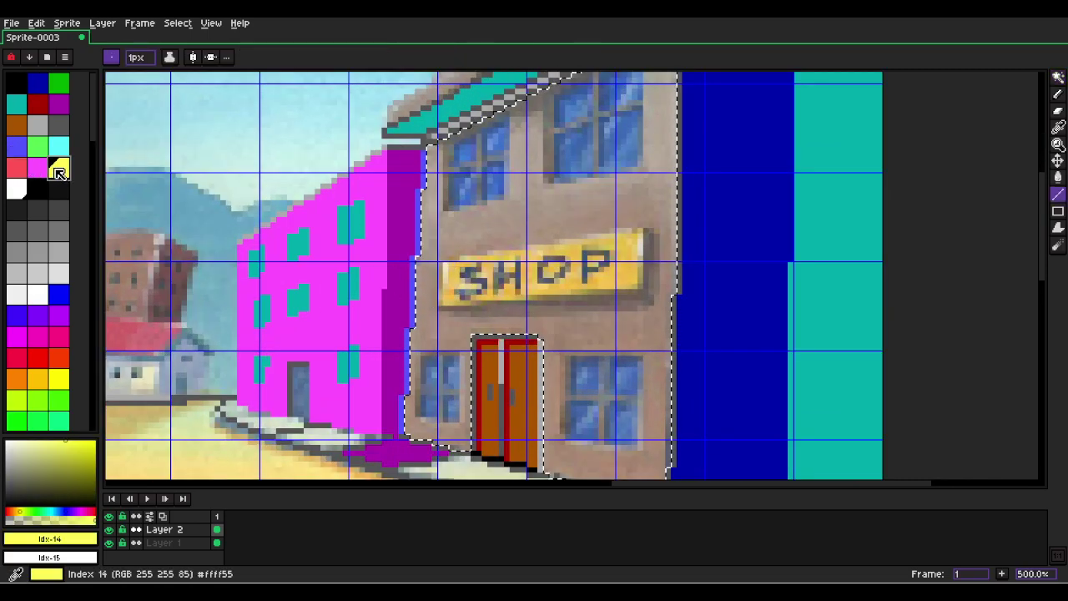
{"action": "key", "text": "m"}
{"action": "key", "text": "ctrl+shift+a"}
Outline the upper and left edges of the SHOP sign with 1 px brown lines.
{"action": "left_click", "coordinate": [16, 124]}
{"action": "key", "text": "l"}
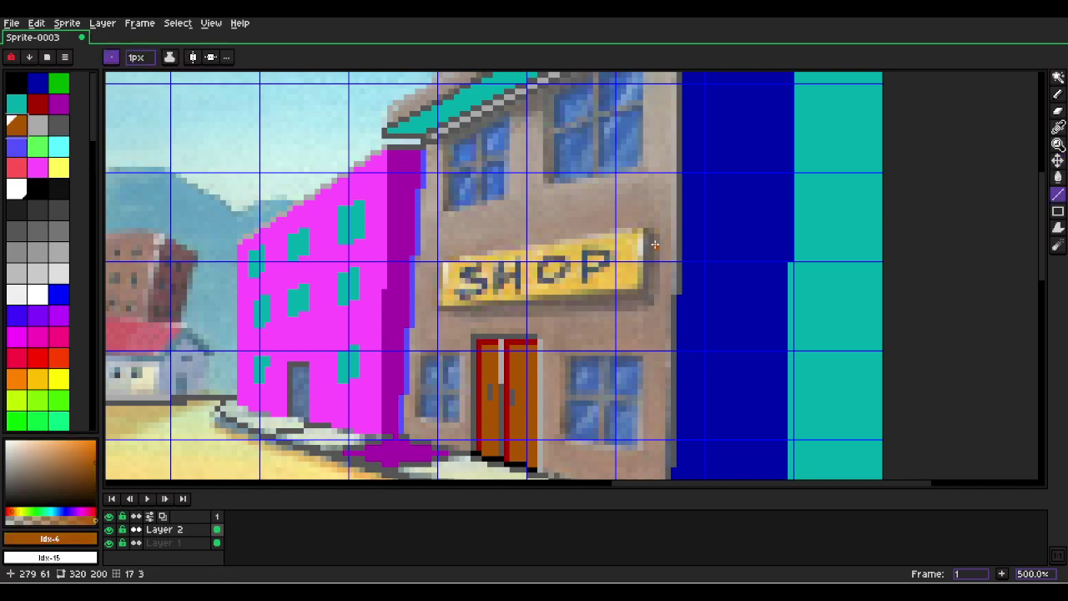
{"action": "mouse_move", "coordinate": [642, 229]}
{"action": "left_mouse_down"}
{"action": "mouse_move", "coordinate": [439, 263]}
{"action": "mouse_move", "coordinate": [431, 320]}
{"action": "mouse_move", "coordinate": [440, 306]}
{"action": "left_mouse_up"}
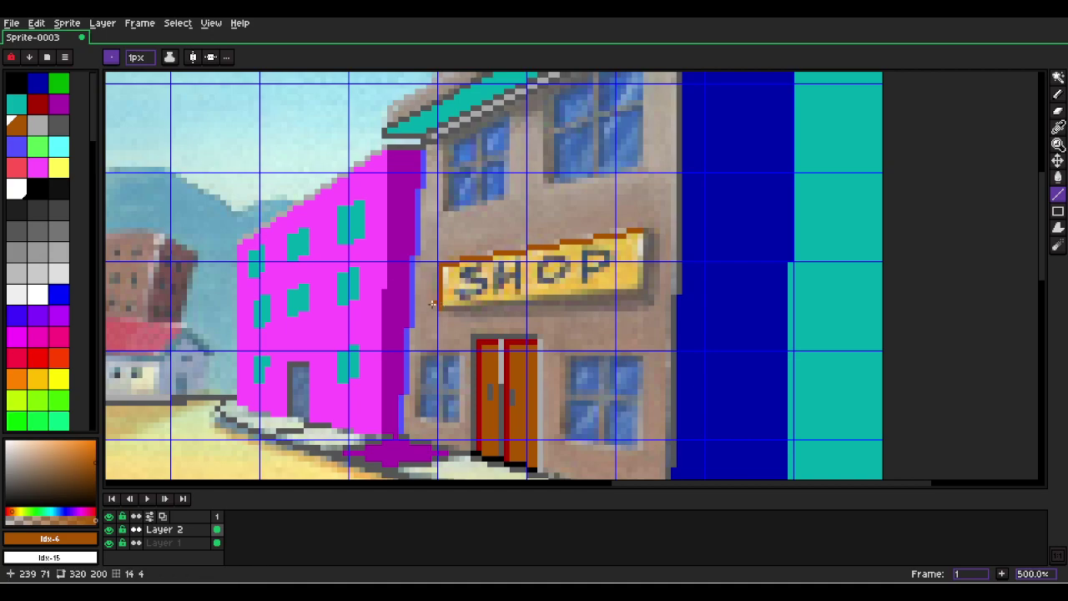
Draw a 2 px dark grey shadow down the SHOP sign's right edge and along its lower edge.
{"action": "left_click", "coordinate": [59, 123]}
{"action": "key", "text": "plus"}
{"action": "left_click_drag", "start_coordinate": [650, 239], "coordinate": [447, 314]}
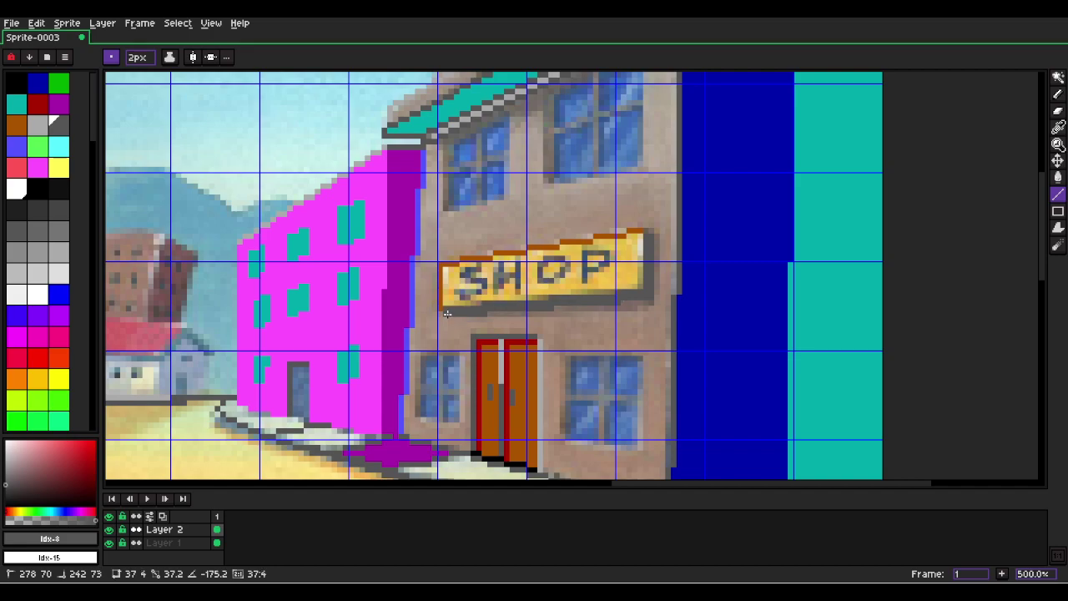
{"action": "left_click_drag", "start_coordinate": [443, 315], "coordinate": [443, 317]}
{"action": "scroll", "coordinate": [443, 317], "scroll_direction": "up", "scroll_amount": 7}
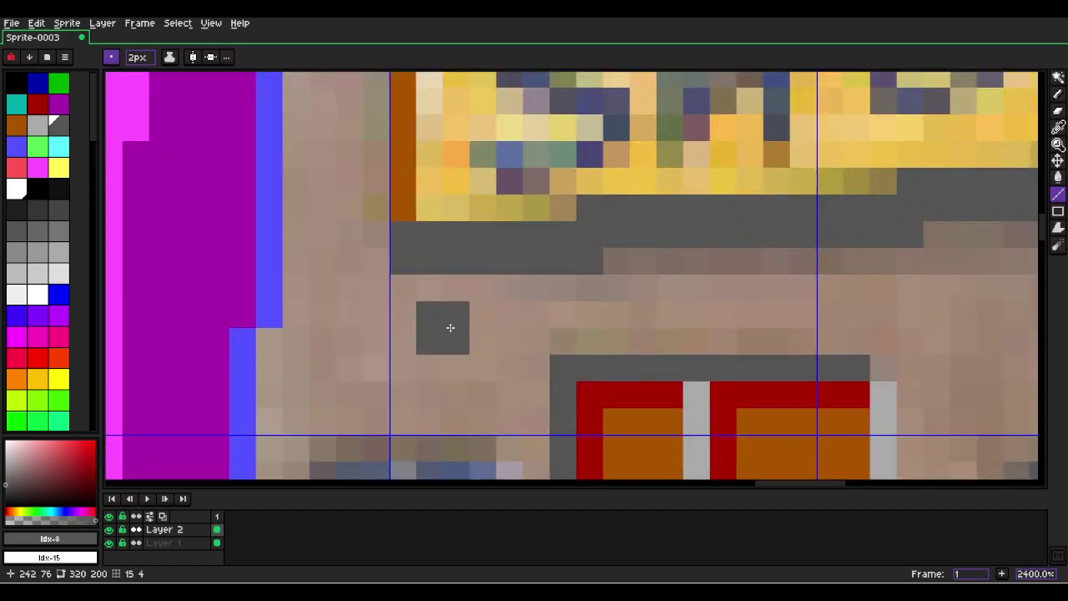
{"action": "key", "text": "l"}
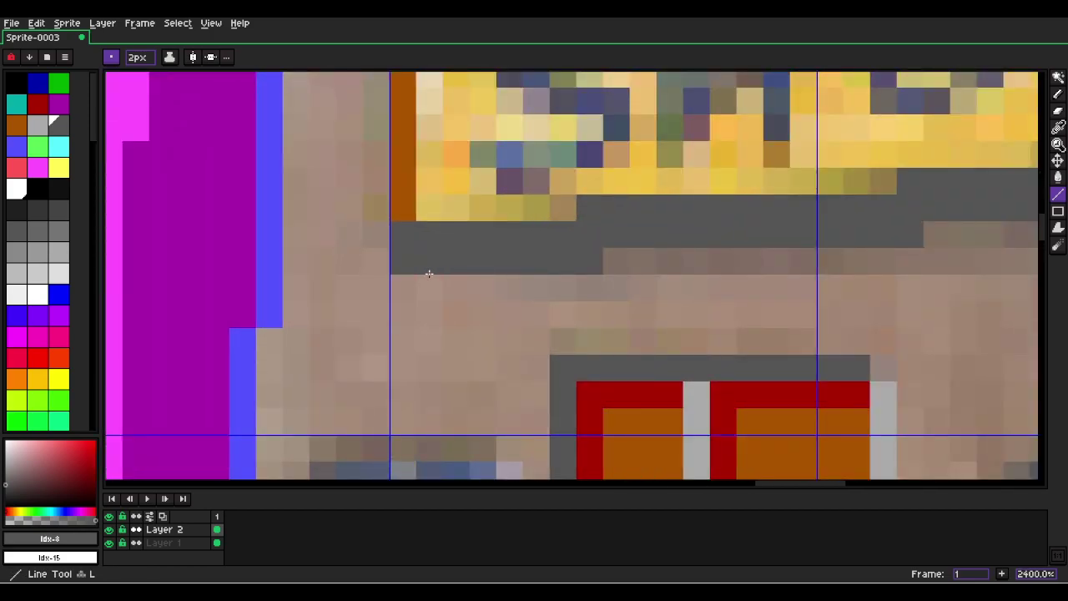
Undo the shadow stroke under the sign and redraw it as a 1 px stepped dark grey line.
{"action": "key", "text": "ctrl+z"}
{"action": "key", "text": "space"}
{"action": "left_click_drag", "start_coordinate": [761, 259], "coordinate": [285, 459]}
{"action": "scroll", "coordinate": [559, 392], "scroll_direction": "down", "scroll_amount": 1}
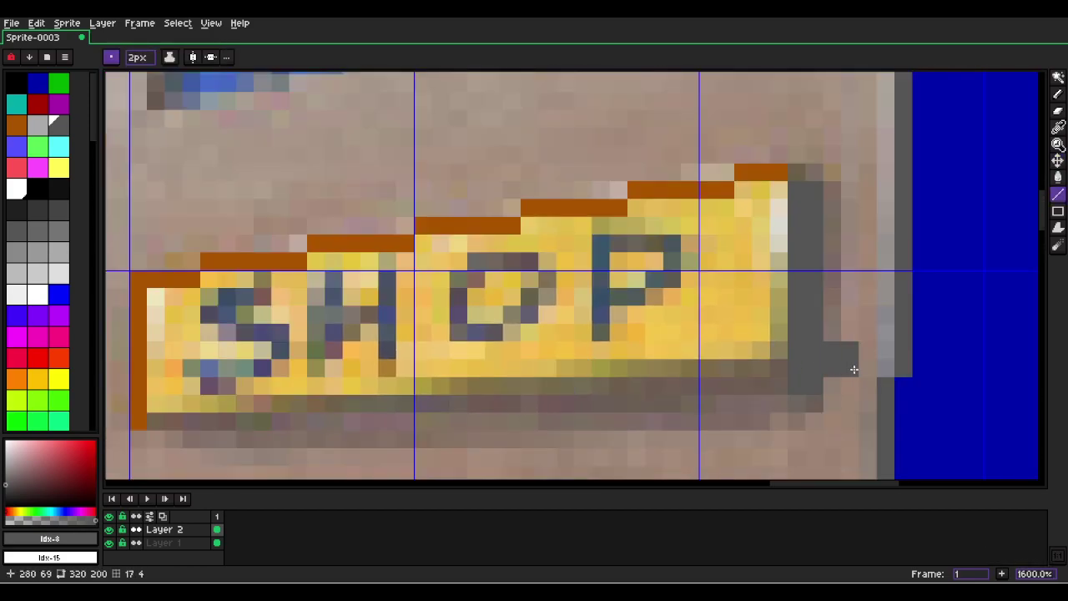
{"action": "key", "text": "minus"}
{"action": "left_click_drag", "start_coordinate": [805, 393], "coordinate": [150, 434]}
Draw a 1 px dark red stepped line along the lower edge of the SHOP sign.
{"action": "left_click", "coordinate": [16, 123]}
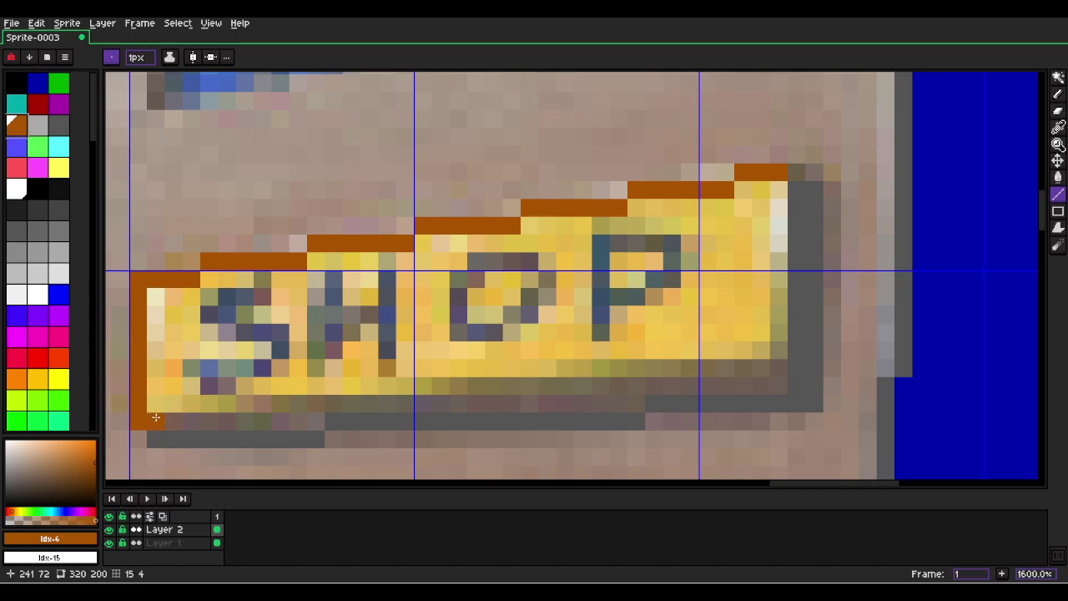
{"action": "key", "text": "bracketleft"}
{"action": "key", "text": "bracketleft"}
{"action": "left_click_drag", "start_coordinate": [155, 421], "coordinate": [776, 366]}
Fill the three gaps between the dark red line and the shadow with dark grey, and touch up the shadow's steps.
{"action": "key", "text": "w"}
{"action": "left_click", "coordinate": [758, 384]}
{"action": "left_click", "coordinate": [601, 404], "text": "shift"}
{"action": "left_click", "coordinate": [267, 422], "text": "shift"}
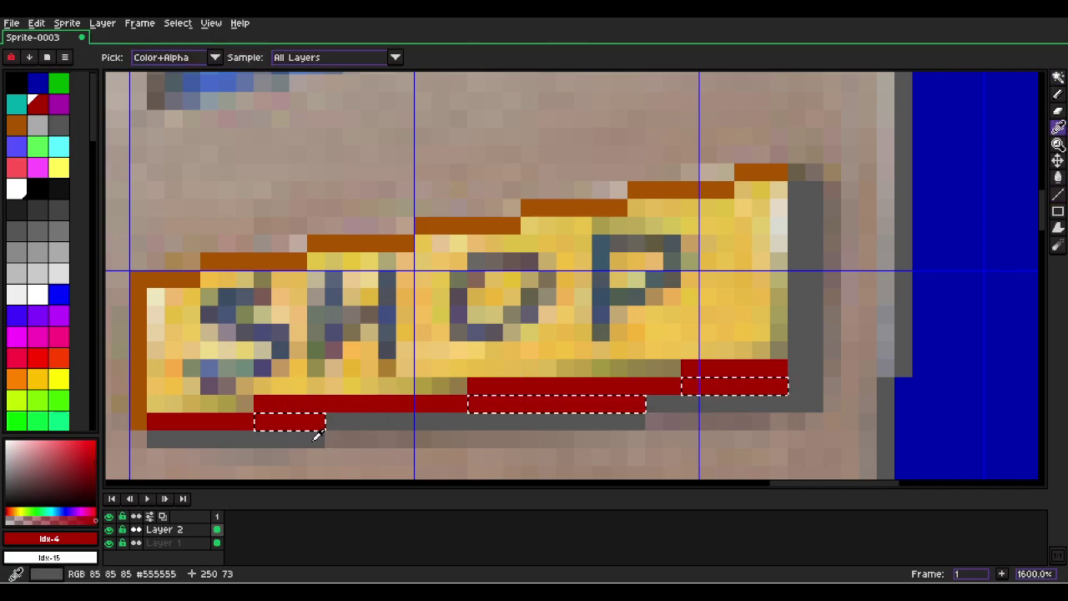
{"action": "left_click", "coordinate": [302, 442], "text": "alt"}
{"action": "scroll", "coordinate": [626, 330], "scroll_direction": "down", "scroll_amount": 1}
{"action": "key", "text": "f"}
{"action": "key", "text": "ctrl+d"}
{"action": "scroll", "coordinate": [627, 299], "scroll_direction": "down", "scroll_amount": 4}
{"action": "scroll", "coordinate": [601, 298], "scroll_direction": "up", "scroll_amount": 4}
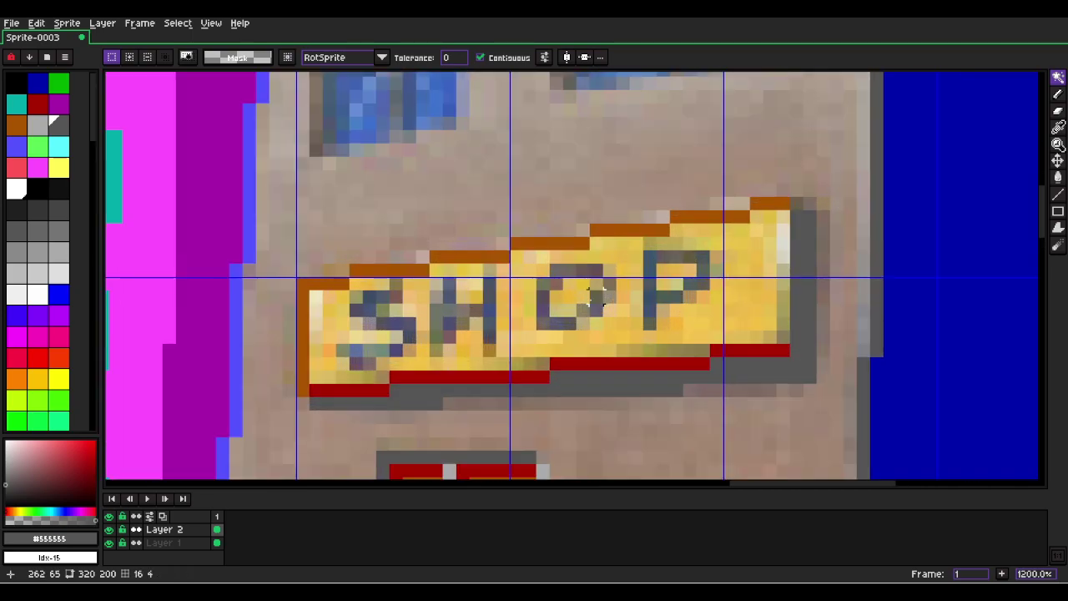
{"action": "key", "text": "b"}
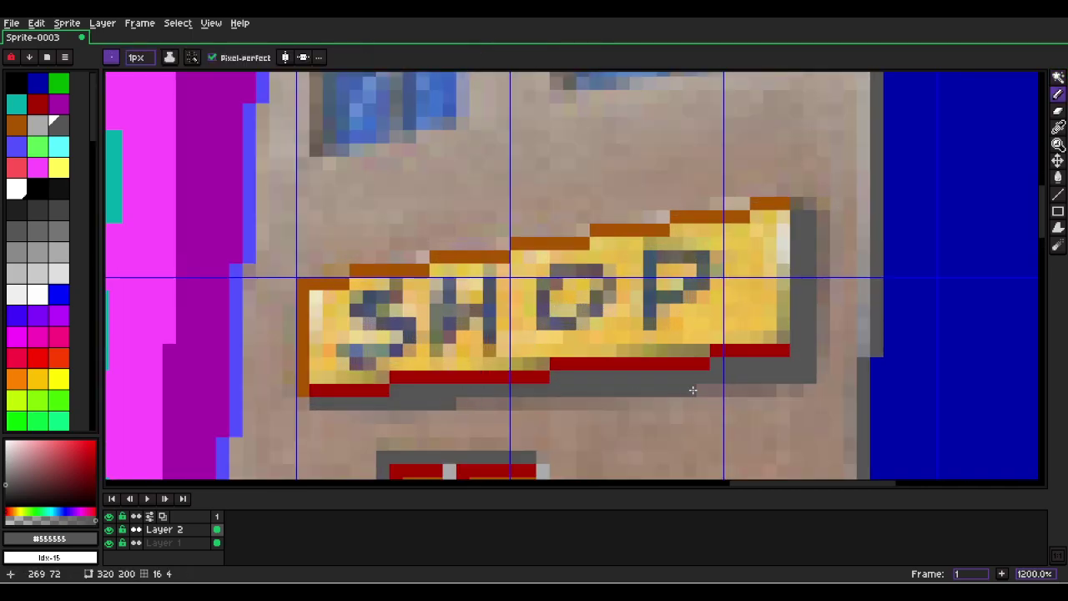
Select the SHOP sign's inner area with the Magic Wand, fill it with yellow, and deselect.
{"action": "left_click", "coordinate": [585, 324], "text": "alt"}
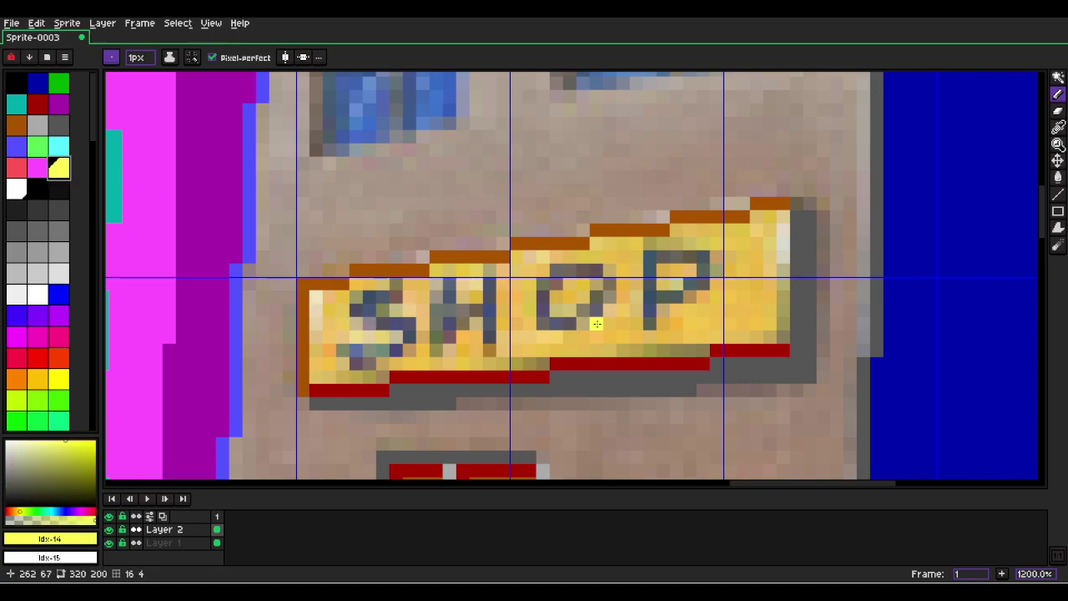
{"action": "key", "text": "w"}
{"action": "left_click", "coordinate": [601, 325]}
{"action": "key", "text": "f"}
{"action": "scroll", "coordinate": [603, 328], "scroll_direction": "down", "scroll_amount": 4}
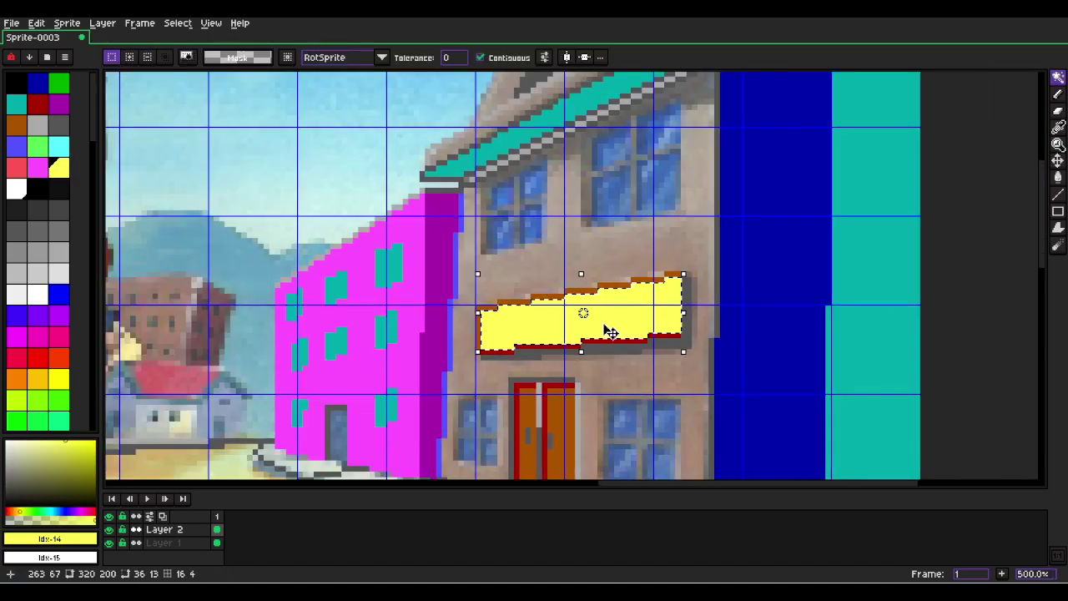
{"action": "scroll", "coordinate": [674, 303], "scroll_direction": "up", "scroll_amount": 4}
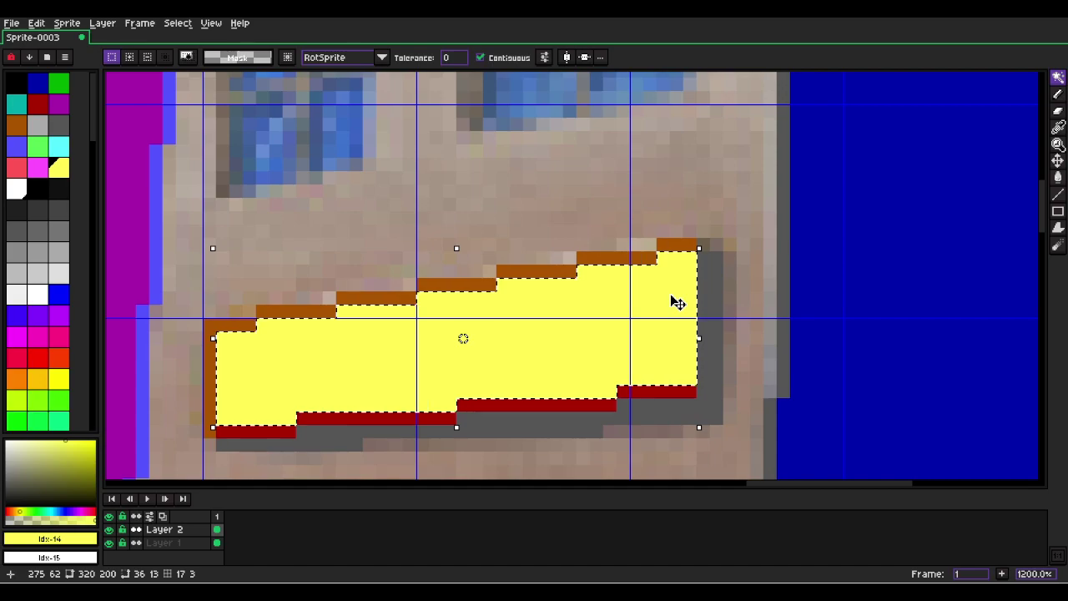
{"action": "key", "text": "ctrl+d"}
Draw a 1 px dark red vertical line along the right inner edge of the yellow sign.
{"action": "left_click", "coordinate": [678, 391], "text": "alt"}
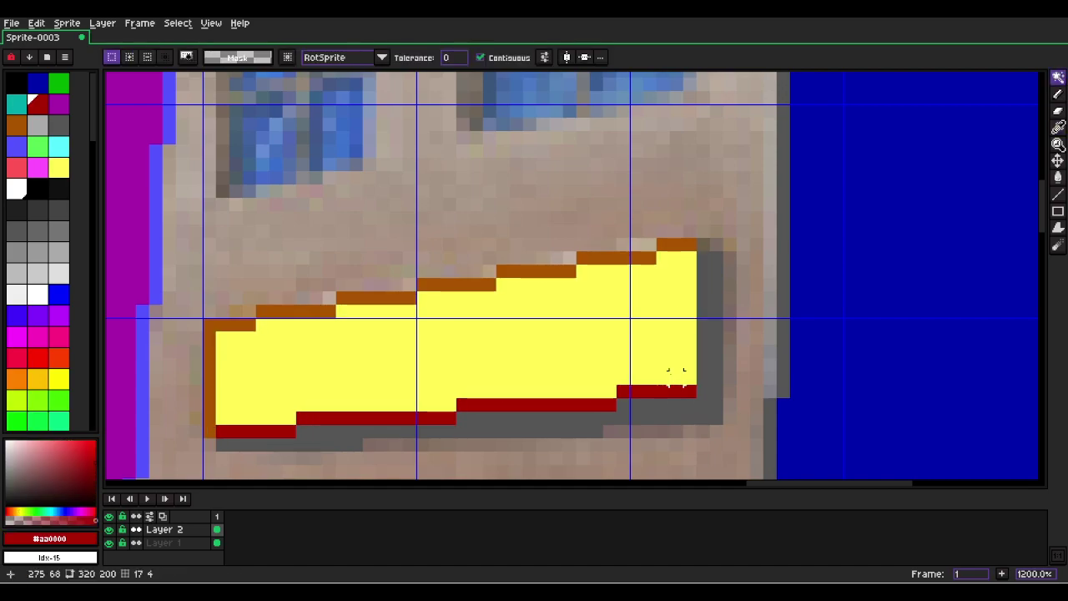
{"action": "key", "text": "l"}
{"action": "left_click_drag", "start_coordinate": [689, 376], "coordinate": [682, 253]}
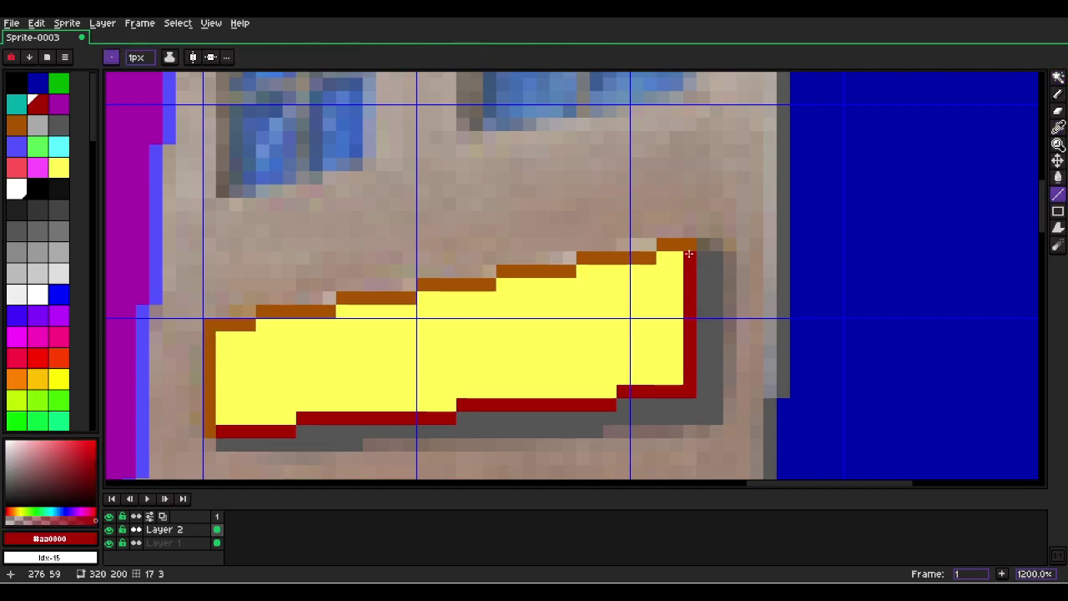
Draw 1 px dark grey lines along the larger upper window's top and left edges and across its middle as horizontal and vertical glazing bars.
{"action": "scroll", "coordinate": [689, 255], "scroll_direction": "down", "scroll_amount": 4}
{"action": "scroll", "coordinate": [679, 232], "scroll_direction": "up", "scroll_amount": 2}
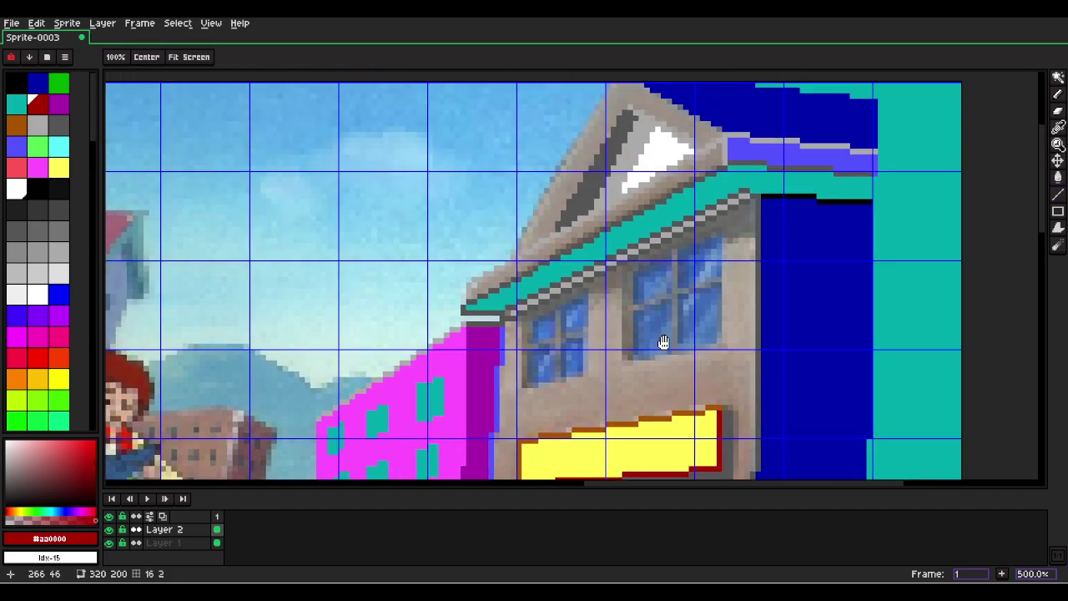
{"action": "left_click", "coordinate": [58, 124]}
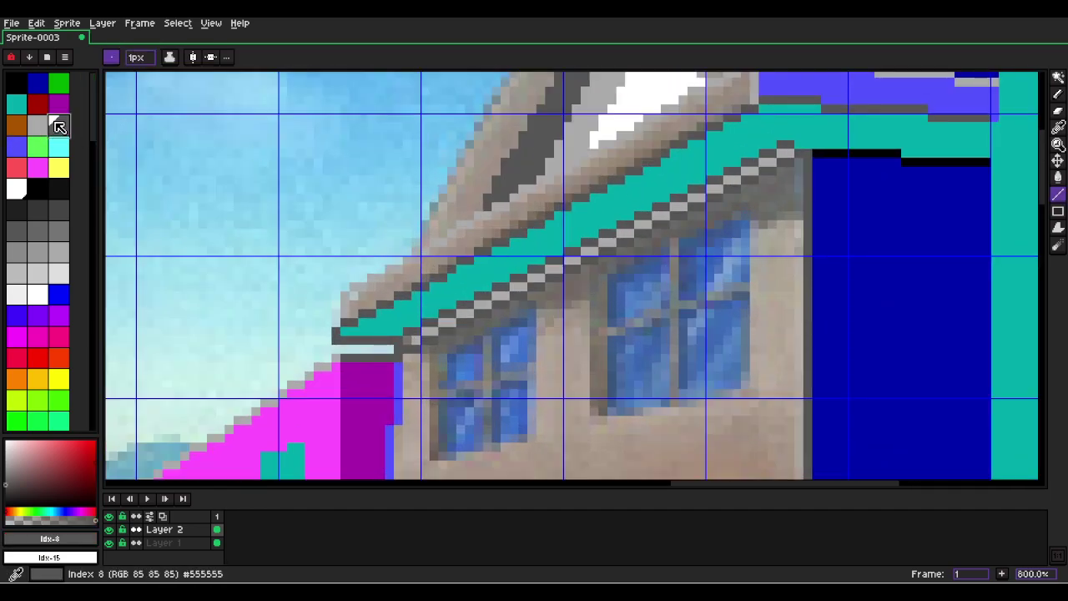
{"action": "mouse_move", "coordinate": [746, 206]}
{"action": "left_mouse_down"}
{"action": "mouse_move", "coordinate": [640, 252]}
{"action": "mouse_move", "coordinate": [603, 404]}
{"action": "left_mouse_up"}
{"action": "left_click_drag", "start_coordinate": [611, 331], "coordinate": [750, 285]}
{"action": "left_click_drag", "start_coordinate": [674, 247], "coordinate": [673, 401]}
Outline the window's right and bottom edges with a 1 px light grey line, and extend the dark grey left line down to meet it.
{"action": "left_click", "coordinate": [37, 126]}
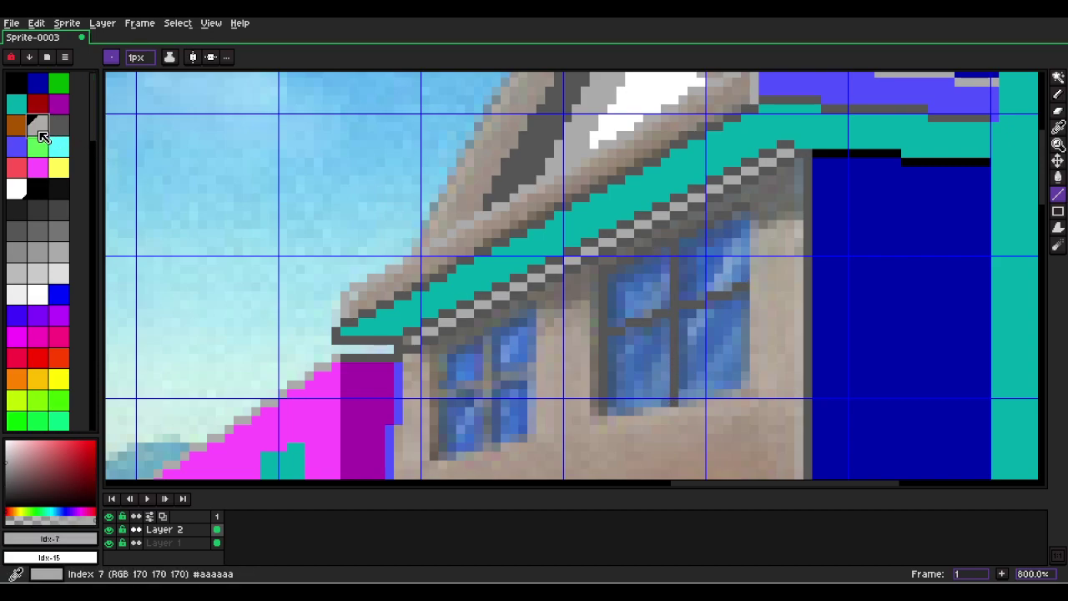
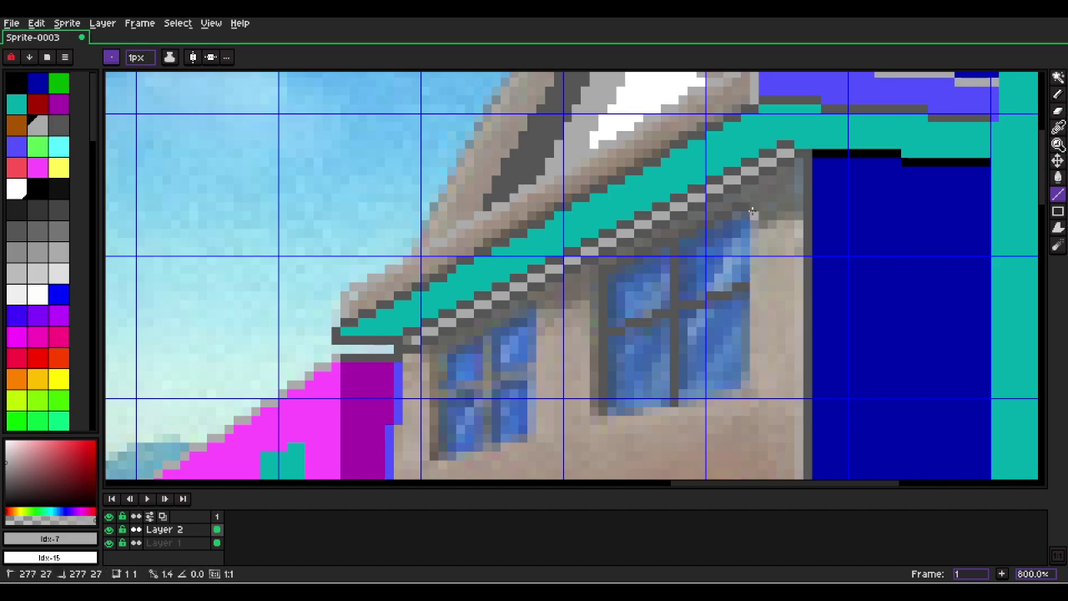
{"action": "mouse_move", "coordinate": [753, 208]}
{"action": "left_mouse_down"}
{"action": "mouse_move", "coordinate": [753, 387]}
{"action": "mouse_move", "coordinate": [602, 438]}
{"action": "mouse_move", "coordinate": [600, 419]}
{"action": "left_mouse_up"}
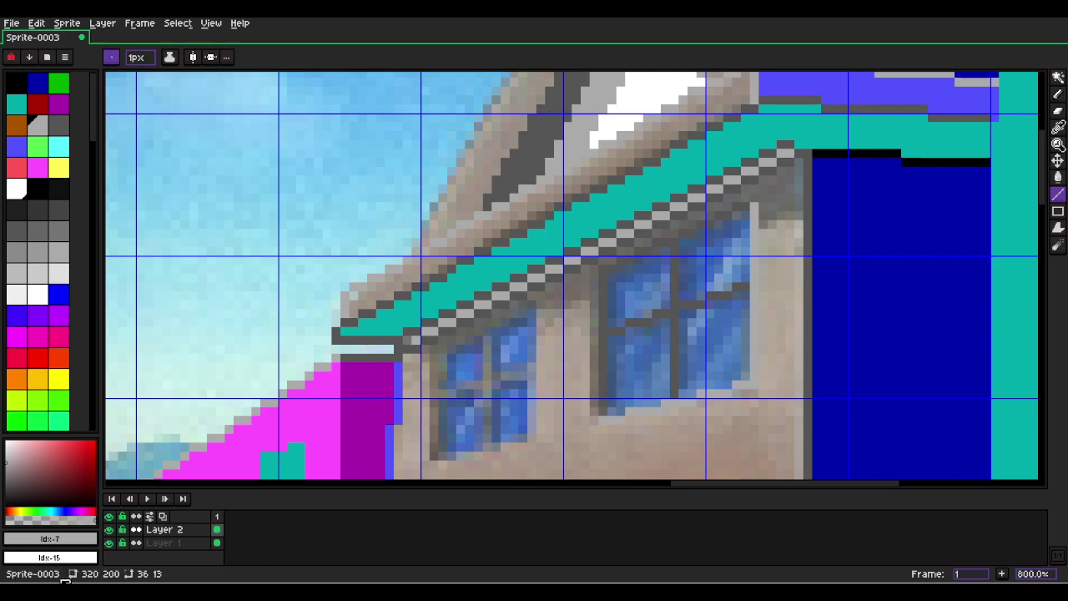
{"action": "left_click", "coordinate": [109, 543]}
{"action": "key", "text": "i"}
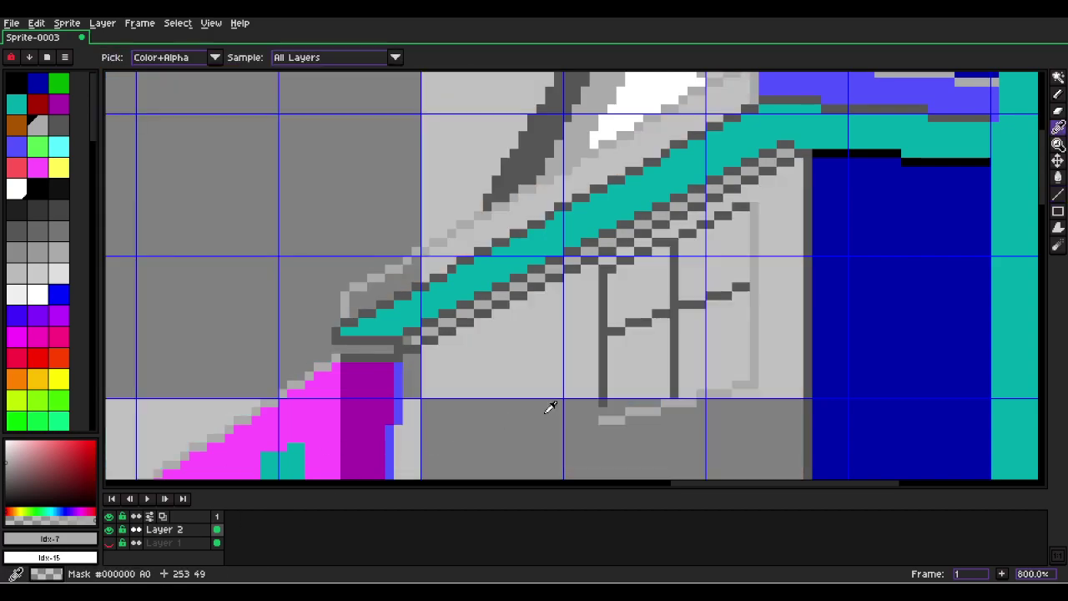
{"action": "left_click", "coordinate": [607, 390]}
{"action": "key", "text": "l"}
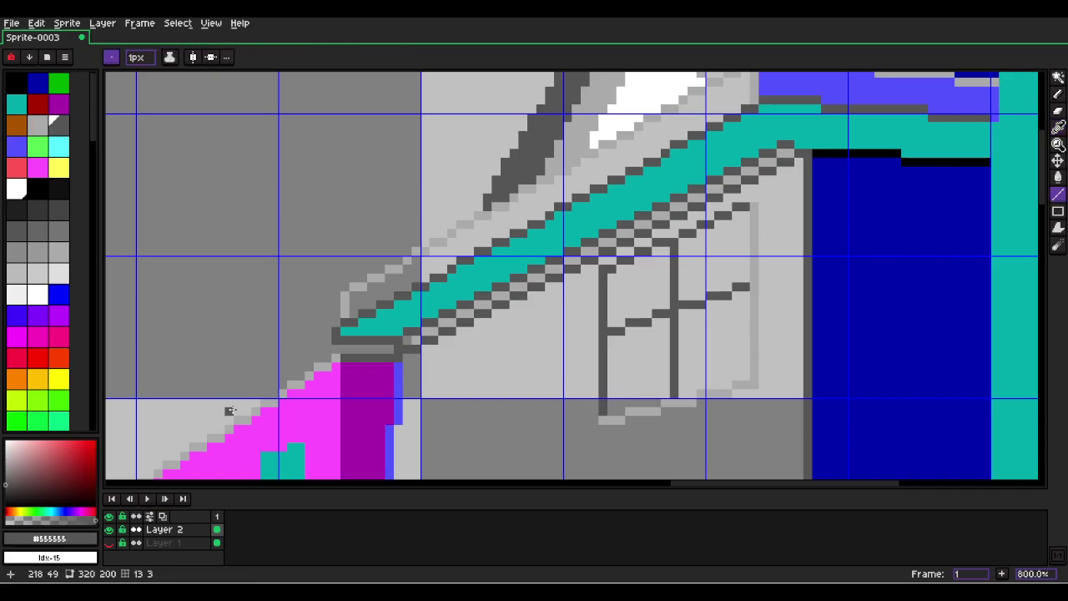
{"action": "left_click", "coordinate": [109, 544]}
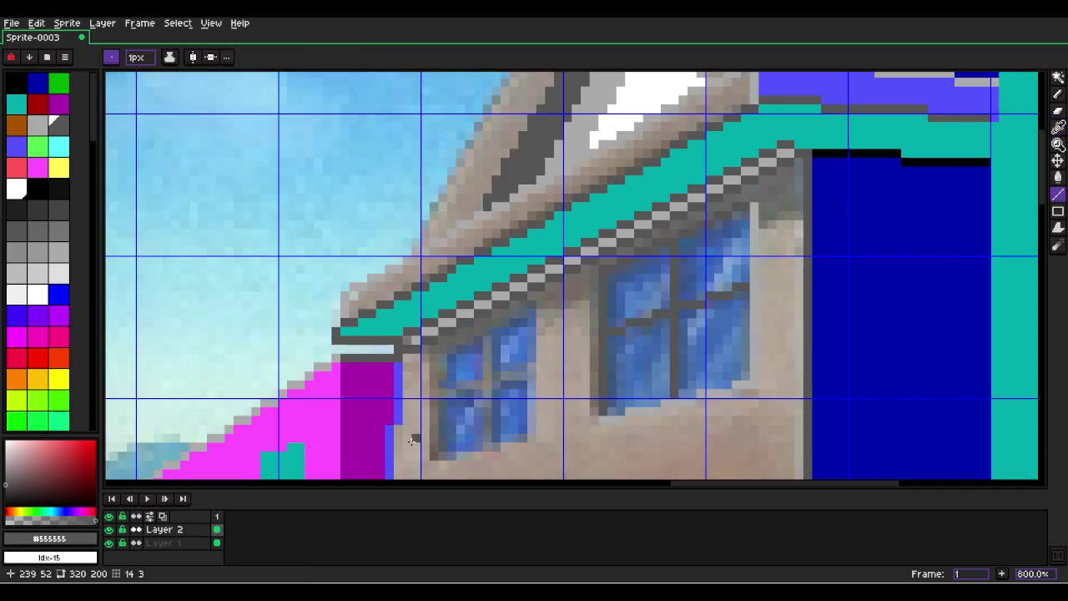
Select a rectangular area around the larger upper window, and subtract the roof trim's stepped corner from the selection.
{"action": "key", "text": "m"}
{"action": "left_click_drag", "start_coordinate": [766, 203], "coordinate": [559, 471]}
{"action": "key", "text": "w"}
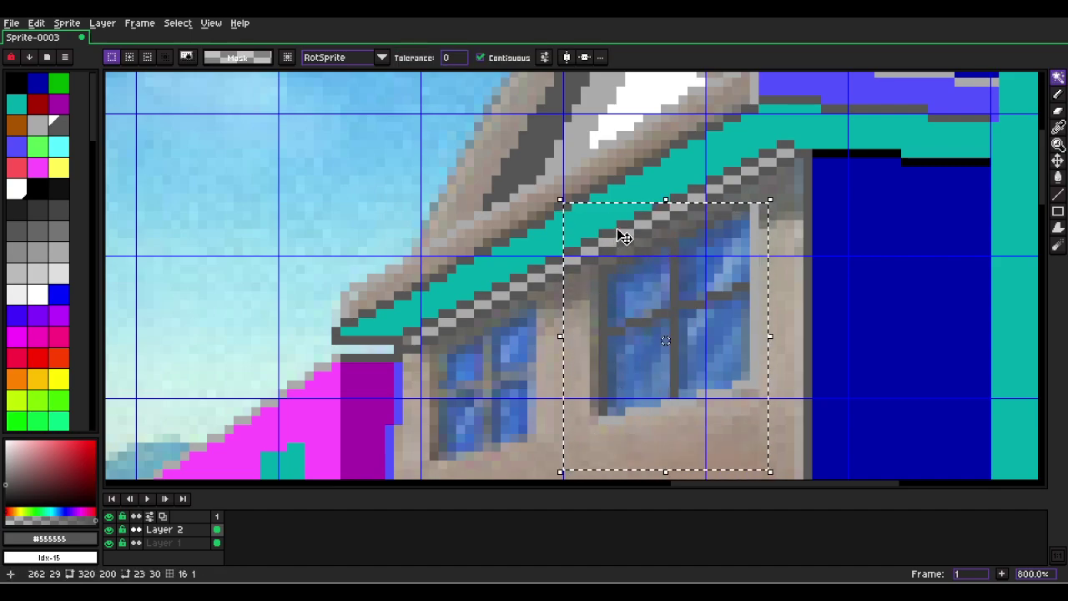
{"action": "key", "text": "m"}
{"action": "scroll", "coordinate": [672, 187], "scroll_direction": "up", "scroll_amount": 3}
{"action": "left_click_drag", "start_coordinate": [314, 175], "coordinate": [486, 400]}
{"action": "left_click_drag", "start_coordinate": [300, 348], "coordinate": [381, 455]}
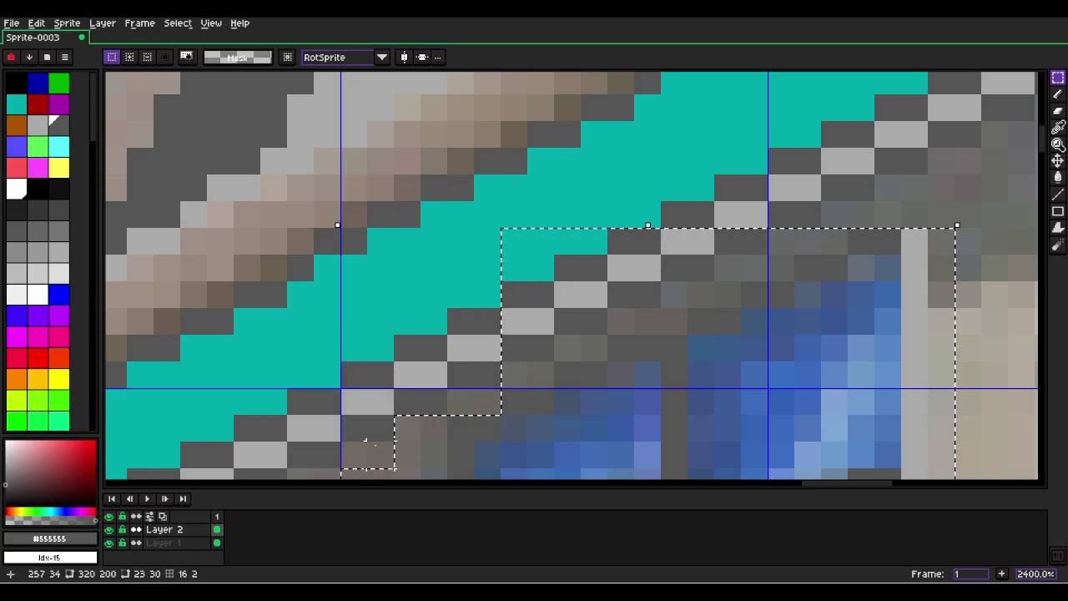
{"action": "left_click_drag", "start_coordinate": [488, 187], "coordinate": [634, 334]}
{"action": "left_click_drag", "start_coordinate": [447, 334], "coordinate": [554, 360]}
{"action": "left_click_drag", "start_coordinate": [620, 200], "coordinate": [680, 331]}
{"action": "left_click_drag", "start_coordinate": [642, 157], "coordinate": [767, 280]}
{"action": "scroll", "coordinate": [767, 280], "scroll_direction": "down", "scroll_amount": 5}
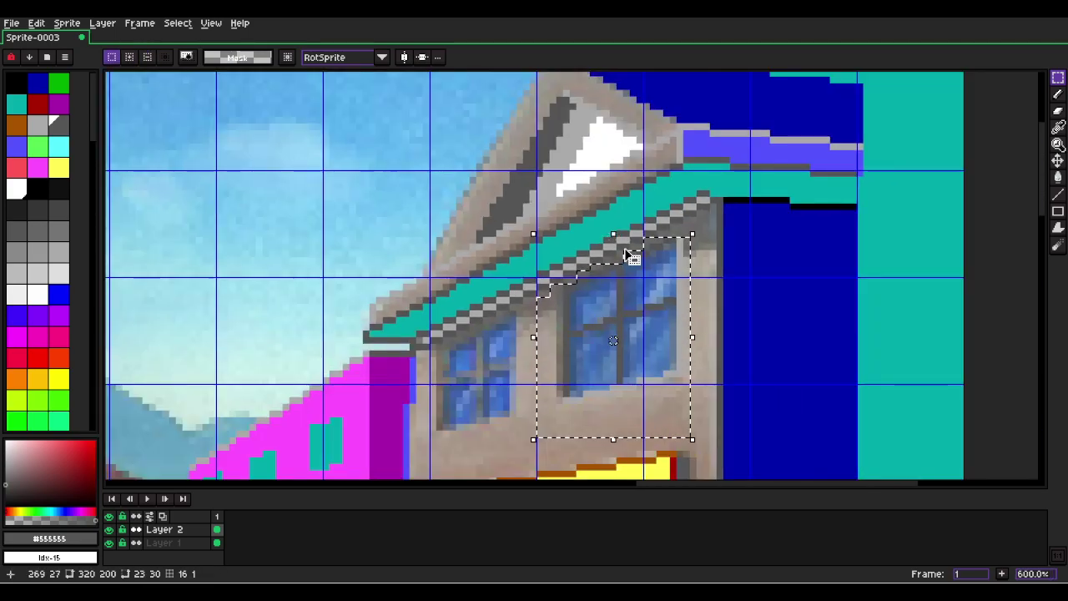
Trim the selection to the larger window's frame outline with the Magic Wand, leaving out the surrounding wall.
{"action": "key", "text": "w"}
{"action": "left_click", "coordinate": [654, 405]}
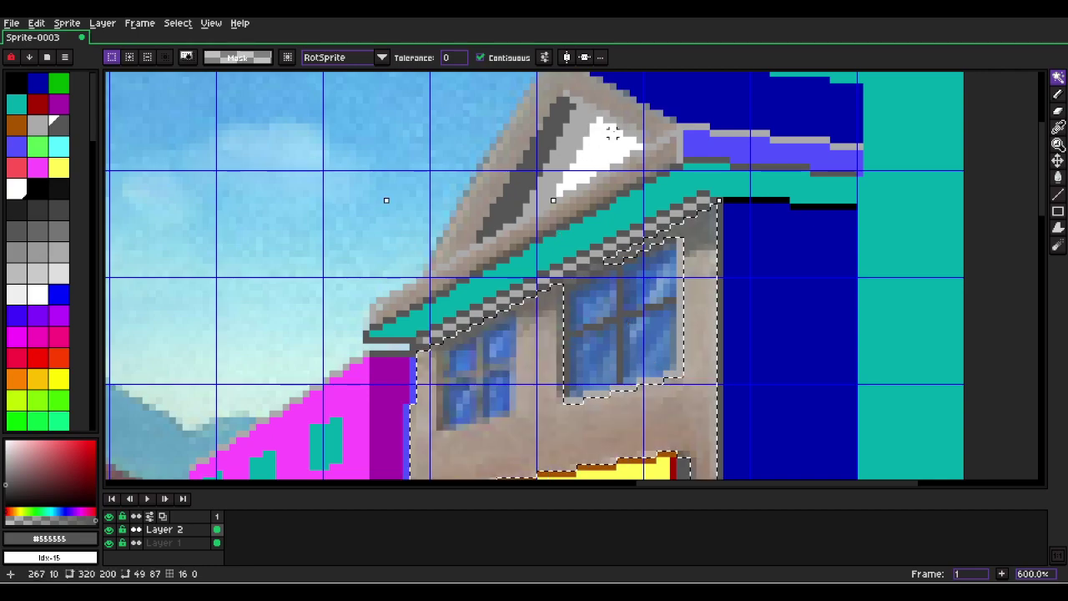
{"action": "key", "text": "ctrl+z"}
{"action": "scroll", "coordinate": [599, 237], "scroll_direction": "up", "scroll_amount": 5}
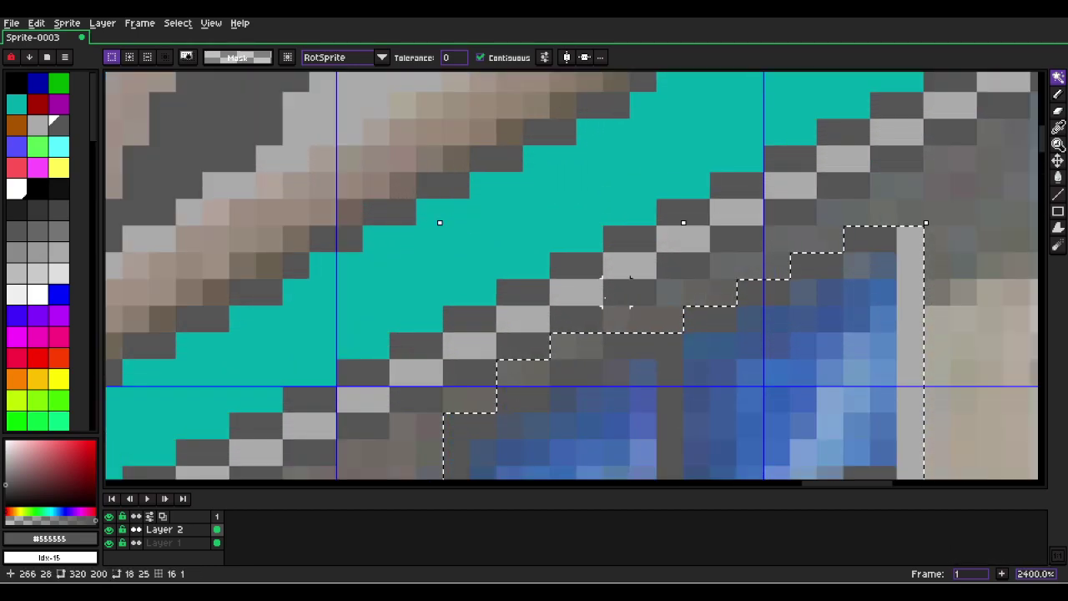
{"action": "scroll", "coordinate": [694, 319], "scroll_direction": "down", "scroll_amount": 8}
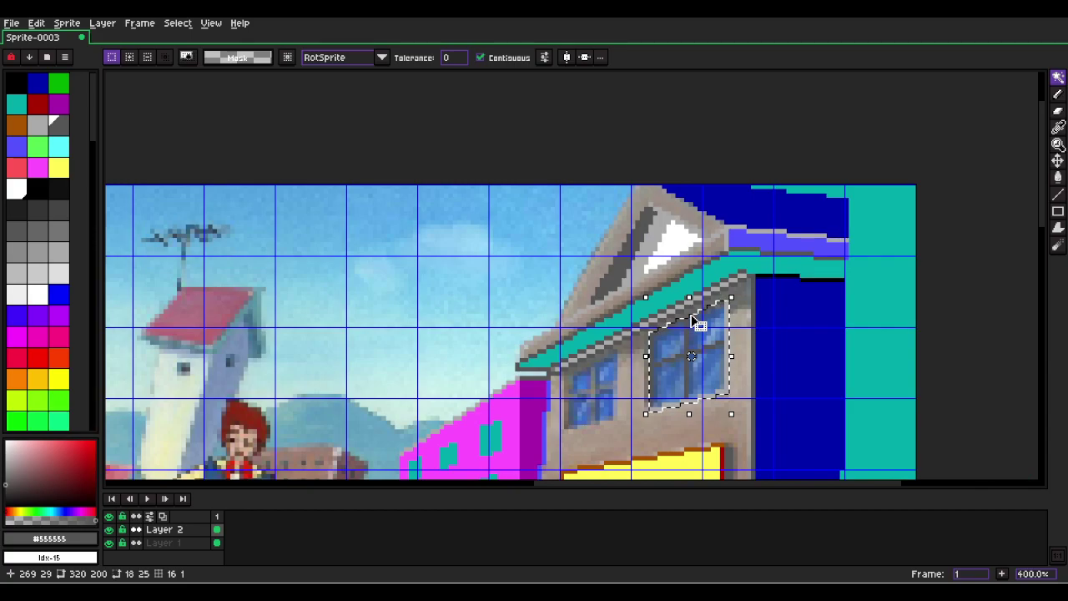
Copy the selected window frame onto the smaller upper window, scale it down to about 11 × 16 px to fit, and deselect.
{"action": "left_click", "coordinate": [704, 312]}
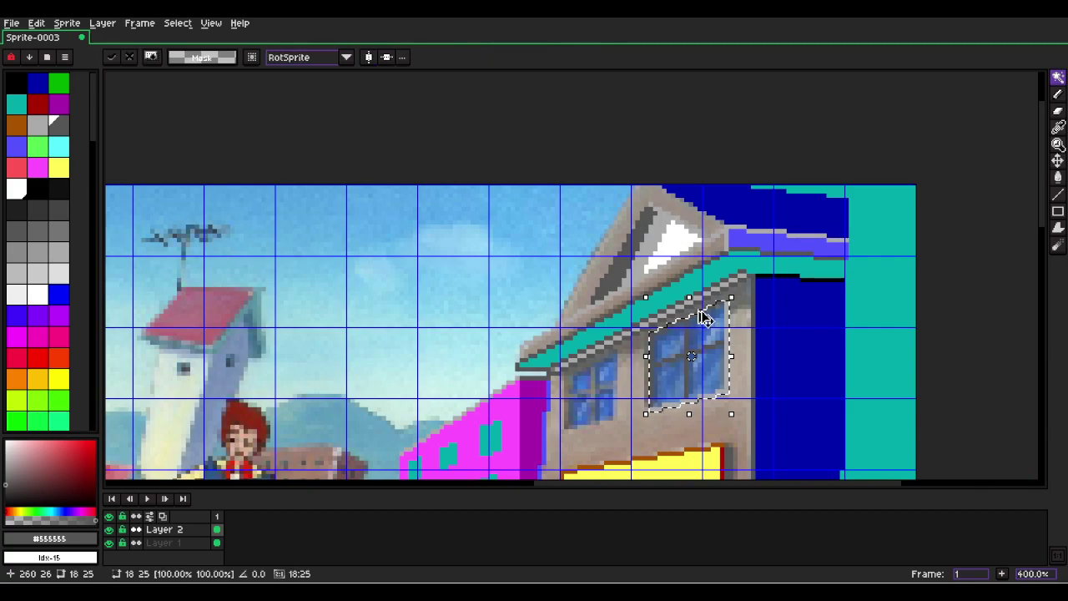
{"action": "left_click_drag", "start_coordinate": [708, 355], "coordinate": [634, 199]}
{"action": "left_click_drag", "start_coordinate": [652, 254], "coordinate": [586, 253]}
{"action": "scroll", "coordinate": [600, 219], "scroll_direction": "up", "scroll_amount": 3}
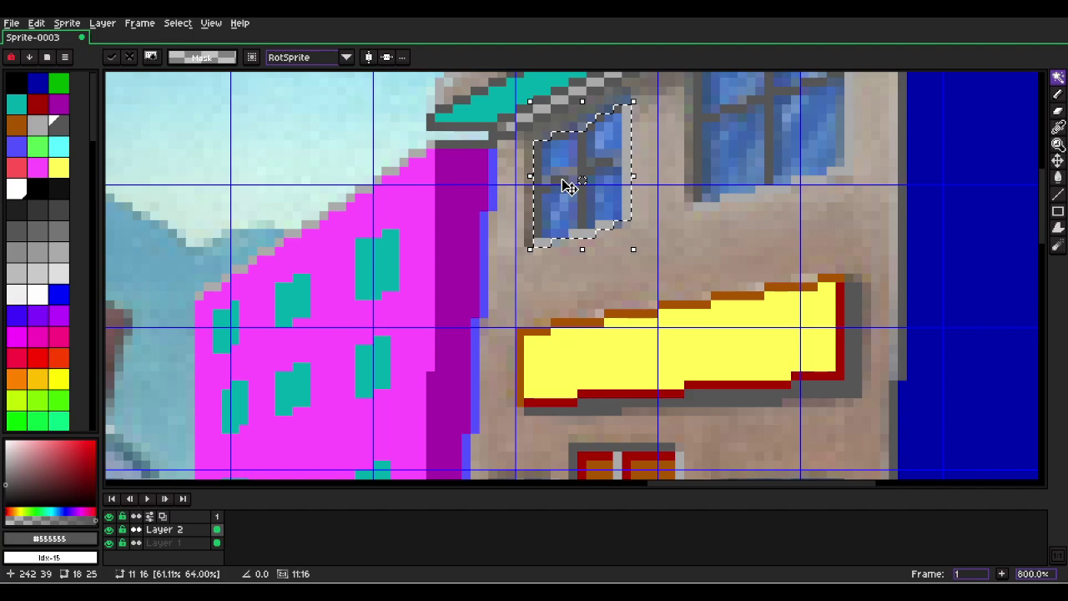
{"action": "left_click_drag", "start_coordinate": [563, 181], "coordinate": [563, 173]}
{"action": "left_click_drag", "start_coordinate": [582, 240], "coordinate": [580, 250]}
{"action": "key", "text": "ctrl+d"}
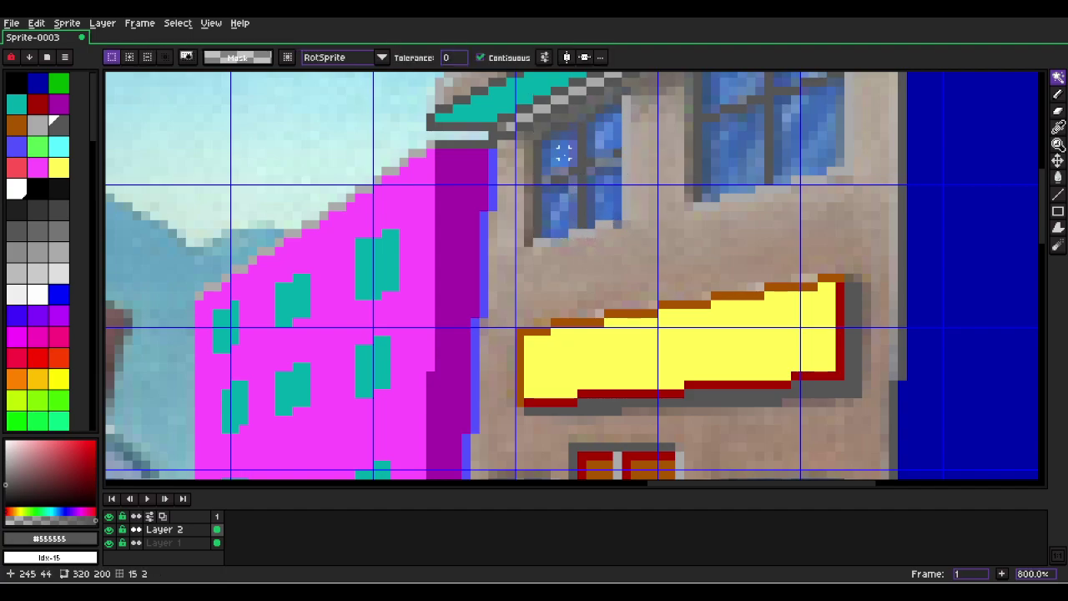
Draw a 1 px dark grey stepped line along the smaller upper window's top edge.
{"action": "scroll", "coordinate": [570, 117], "scroll_direction": "up", "scroll_amount": 1}
{"action": "key", "text": "l"}
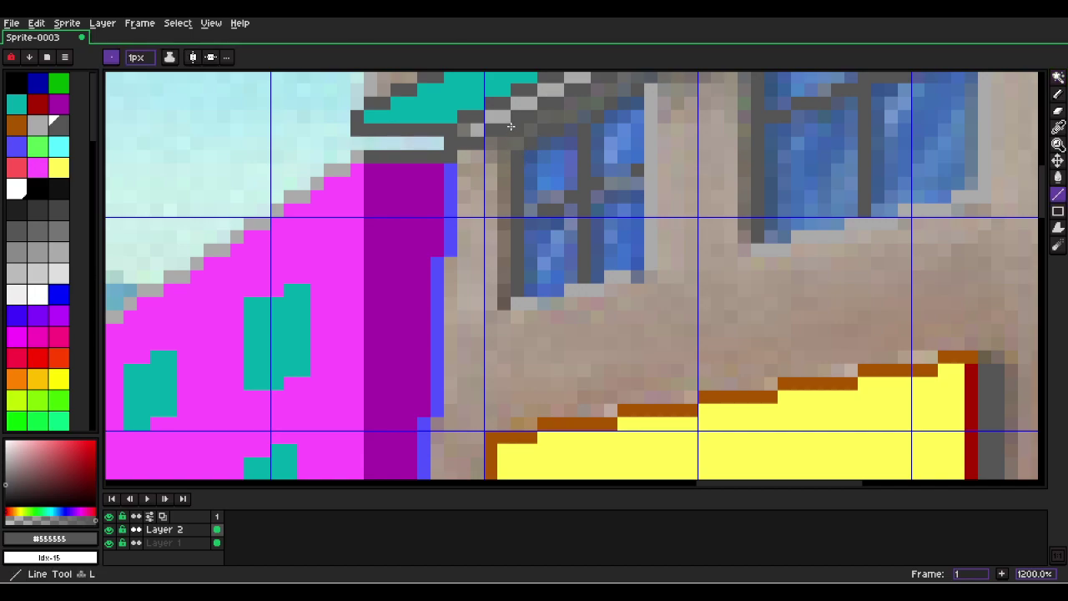
{"action": "left_click_drag", "start_coordinate": [588, 124], "coordinate": [646, 88]}
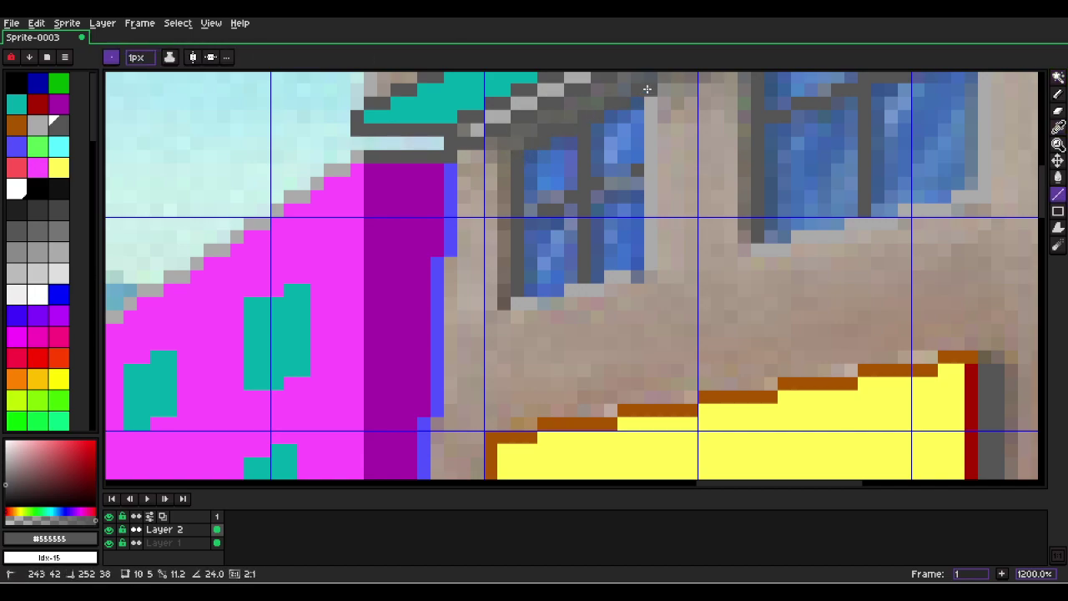
{"action": "key", "text": "e"}
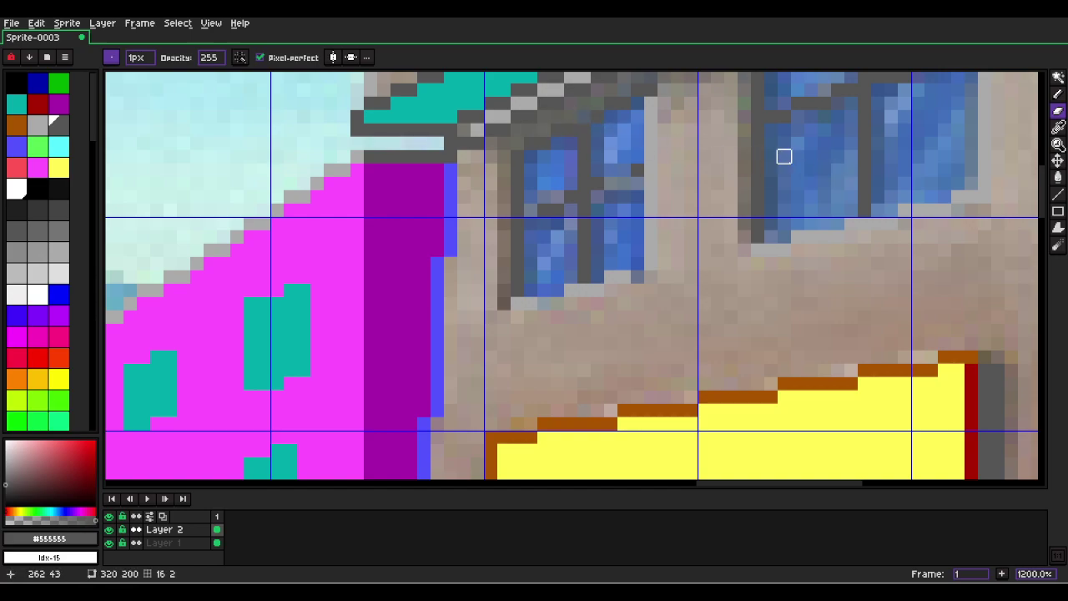
{"action": "key", "text": "ctrl+z"}
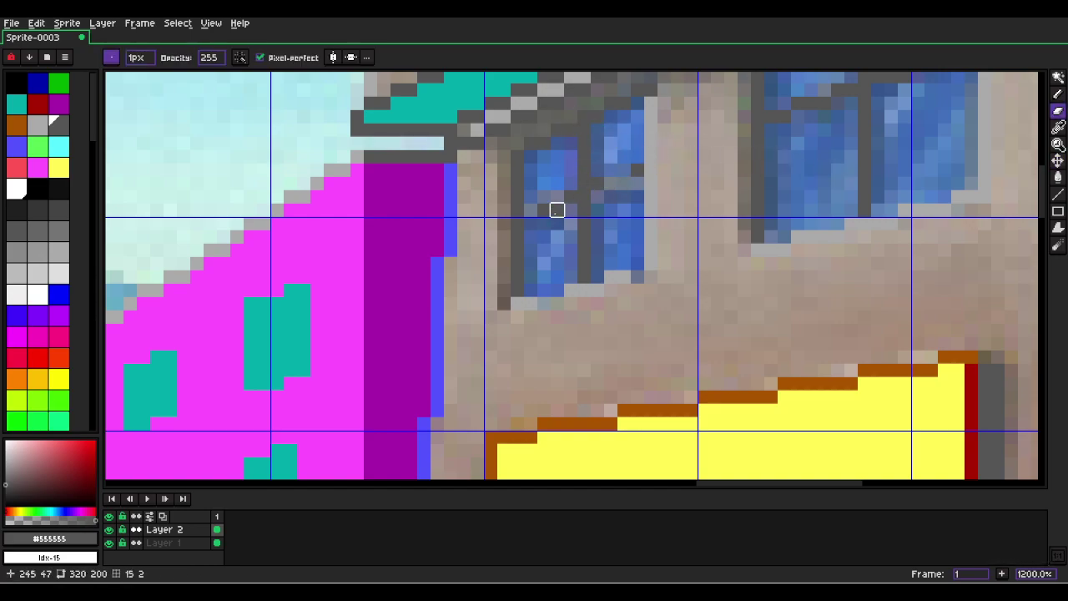
Redraw the smaller upper window's horizontal glazing bar as a rising 1 px dark grey stepped line.
{"action": "key", "text": "l"}
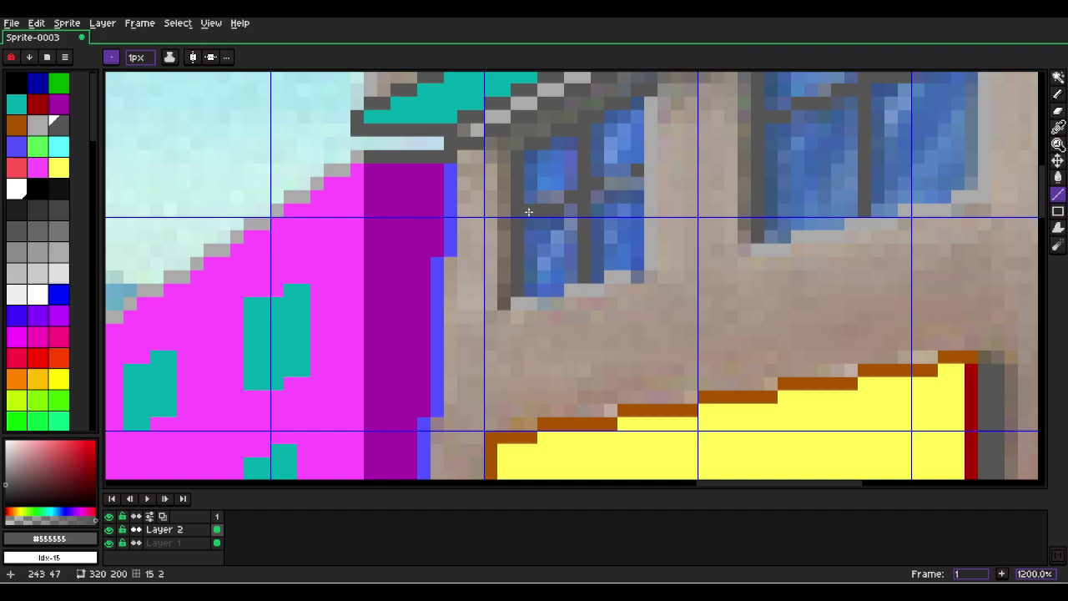
{"action": "left_click_drag", "start_coordinate": [528, 211], "coordinate": [651, 171]}
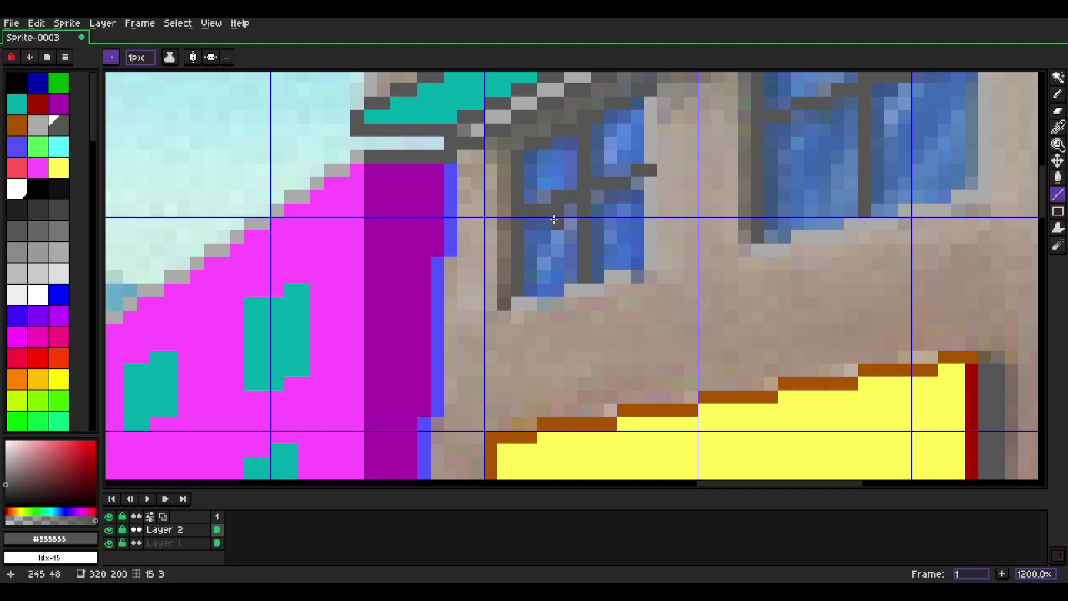
{"action": "key", "text": "e"}
{"action": "scroll", "coordinate": [599, 208], "scroll_direction": "down", "scroll_amount": 6}
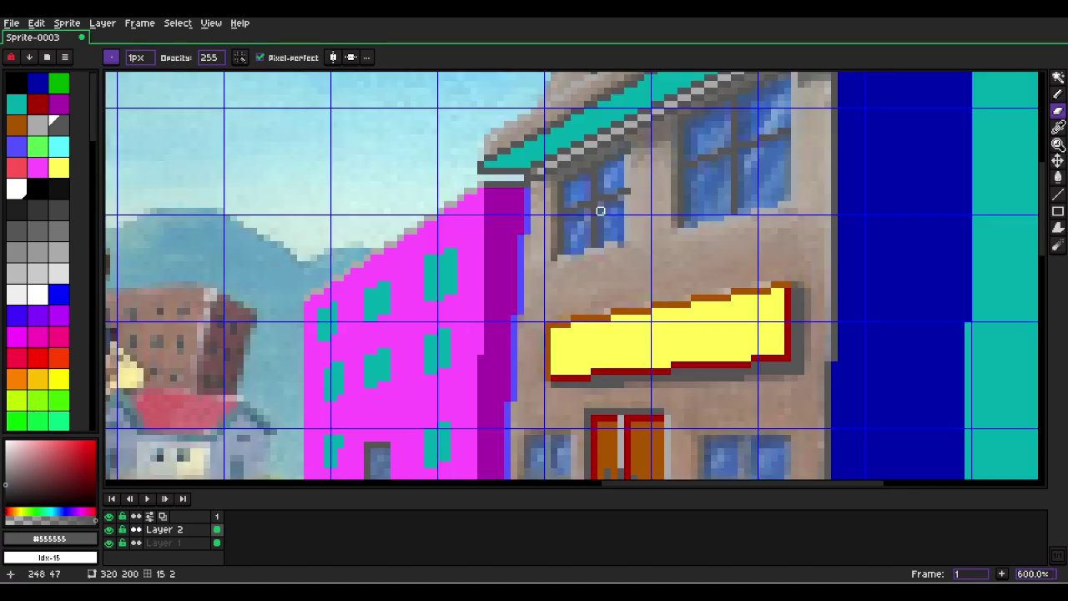
{"action": "scroll", "coordinate": [659, 228], "scroll_direction": "up", "scroll_amount": 6}
{"action": "key", "text": "l"}
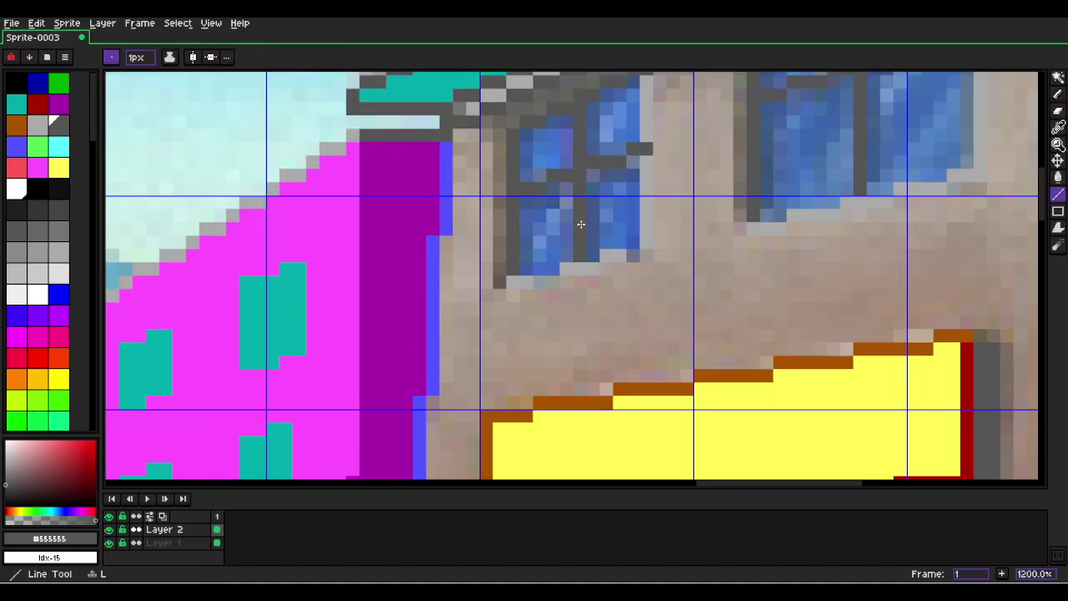
Draw the stepped sill and right edge of the small upper window on the tan building in light gray (#aaaaaa).
{"action": "left_click", "coordinate": [520, 274], "text": "alt"}
{"action": "left_click_drag", "start_coordinate": [533, 282], "coordinate": [641, 250]}
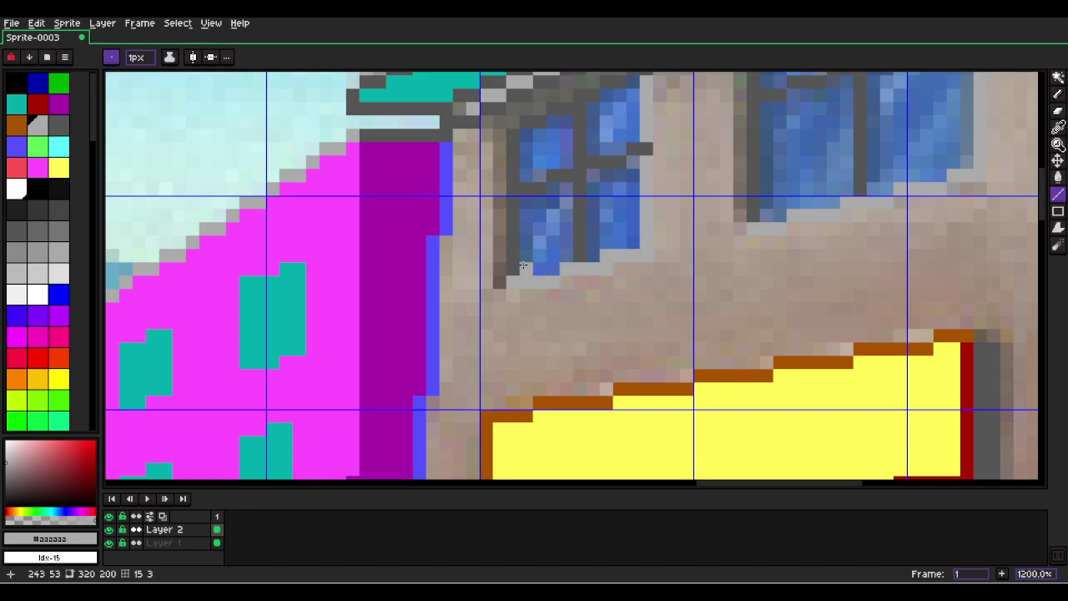
{"action": "key", "text": "e"}
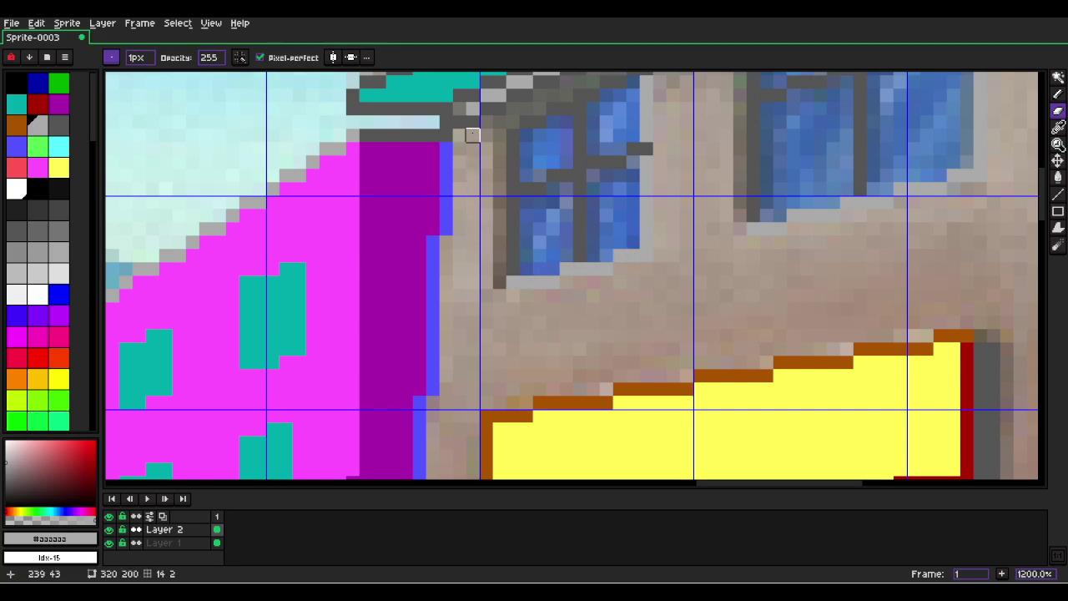
{"action": "scroll", "coordinate": [605, 123], "scroll_direction": "down", "scroll_amount": 3}
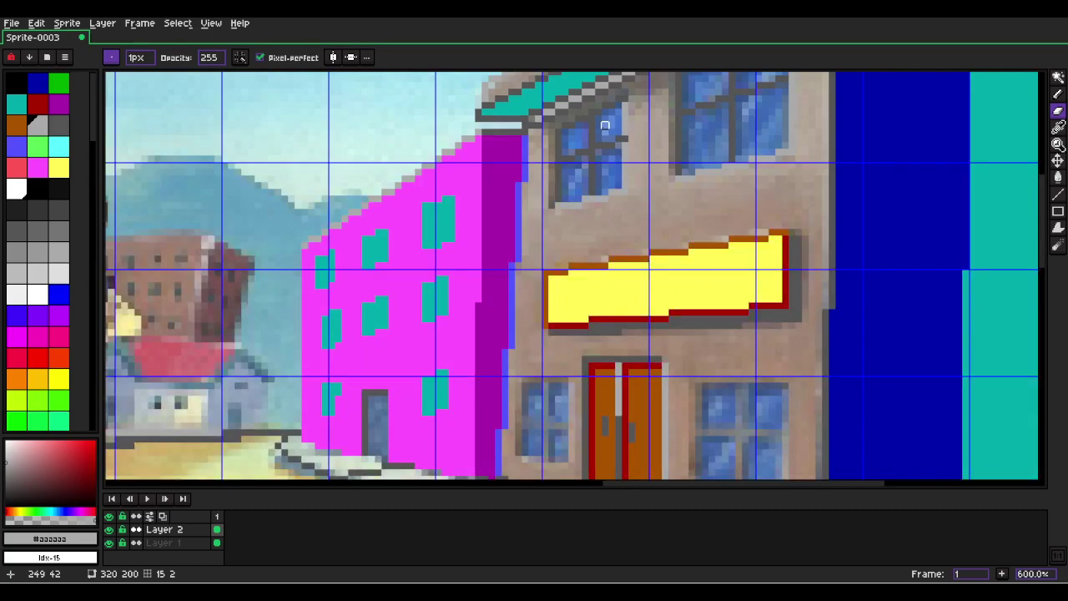
{"action": "left_click_drag", "start_coordinate": [612, 223], "coordinate": [501, 308]}
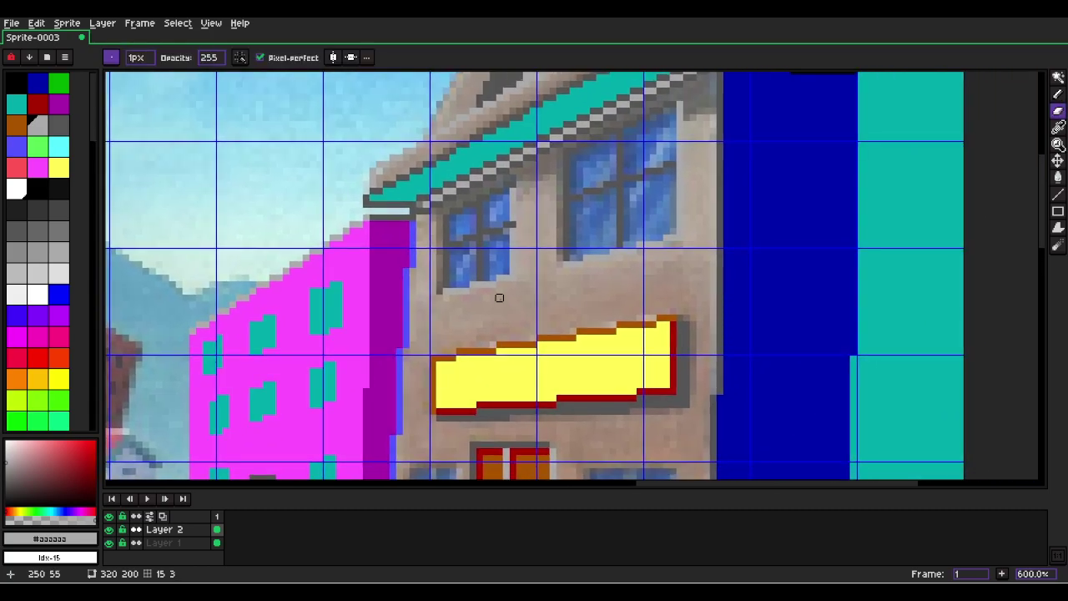
{"action": "key", "text": "w"}
{"action": "left_click", "coordinate": [504, 307]}
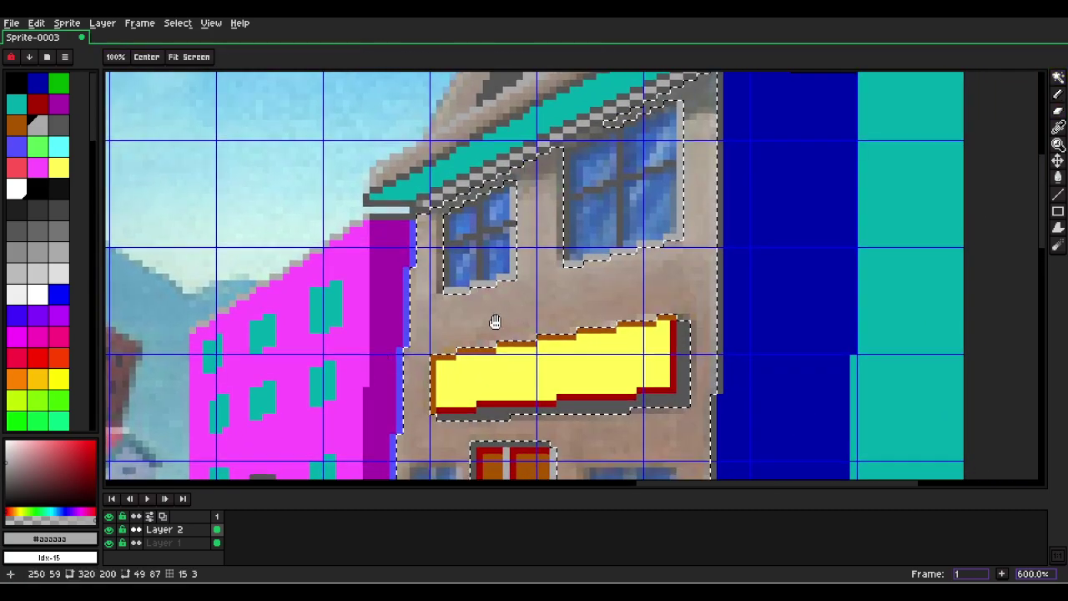
{"action": "left_click_drag", "start_coordinate": [493, 322], "coordinate": [606, 206]}
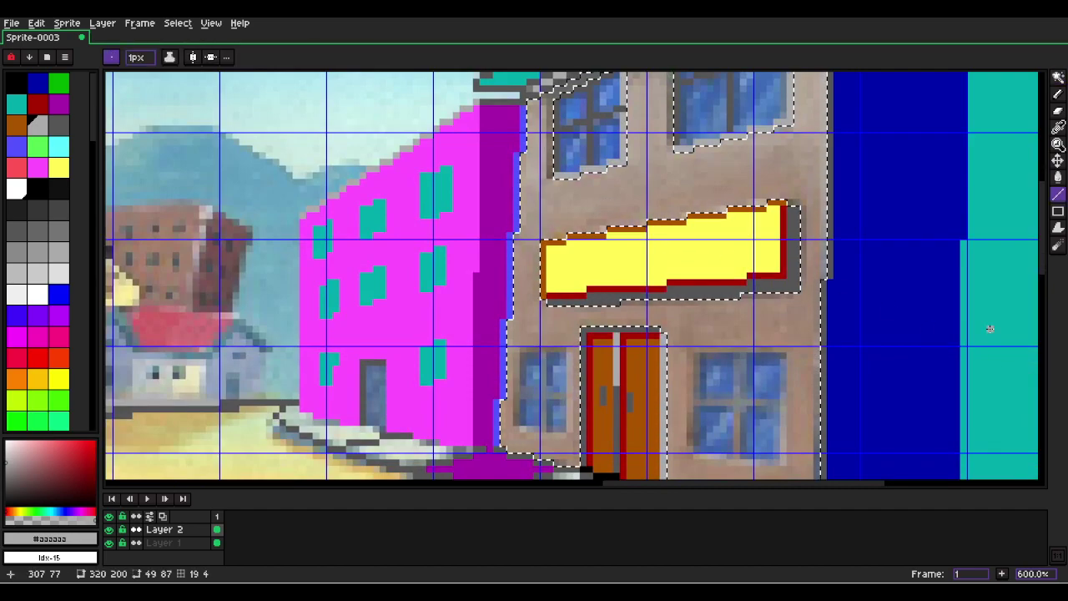
Draw the right edge and stepped sill of the ground-floor window right of the doors in light gray.
{"action": "key", "text": "space"}
{"action": "left_click_drag", "start_coordinate": [725, 307], "coordinate": [639, 126]}
{"action": "scroll", "coordinate": [622, 211], "scroll_direction": "up", "scroll_amount": 3}
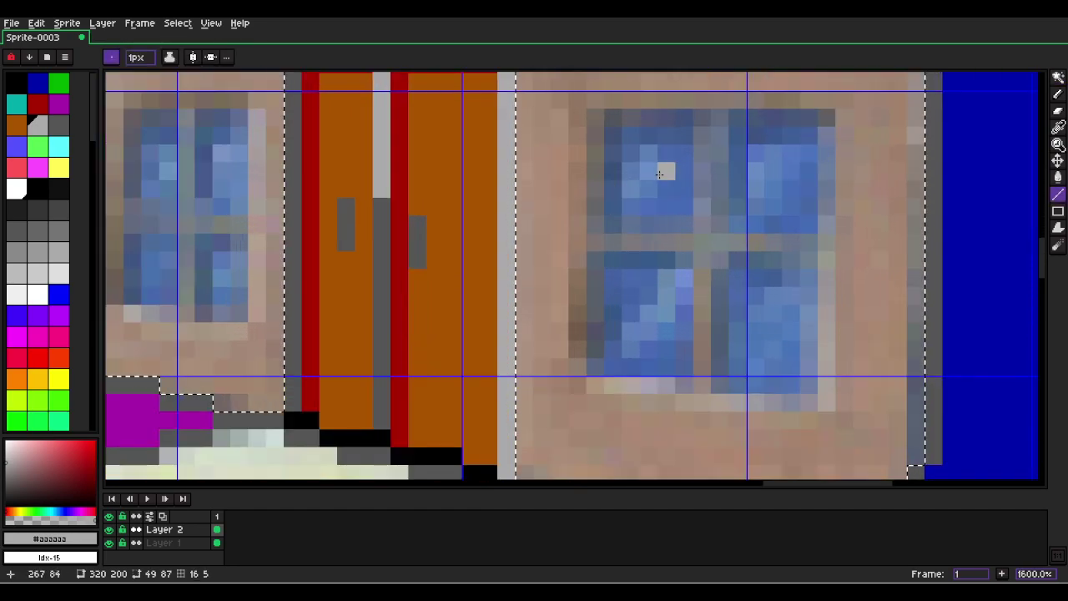
{"action": "left_click_drag", "start_coordinate": [663, 167], "coordinate": [575, 242]}
{"action": "key", "text": "l"}
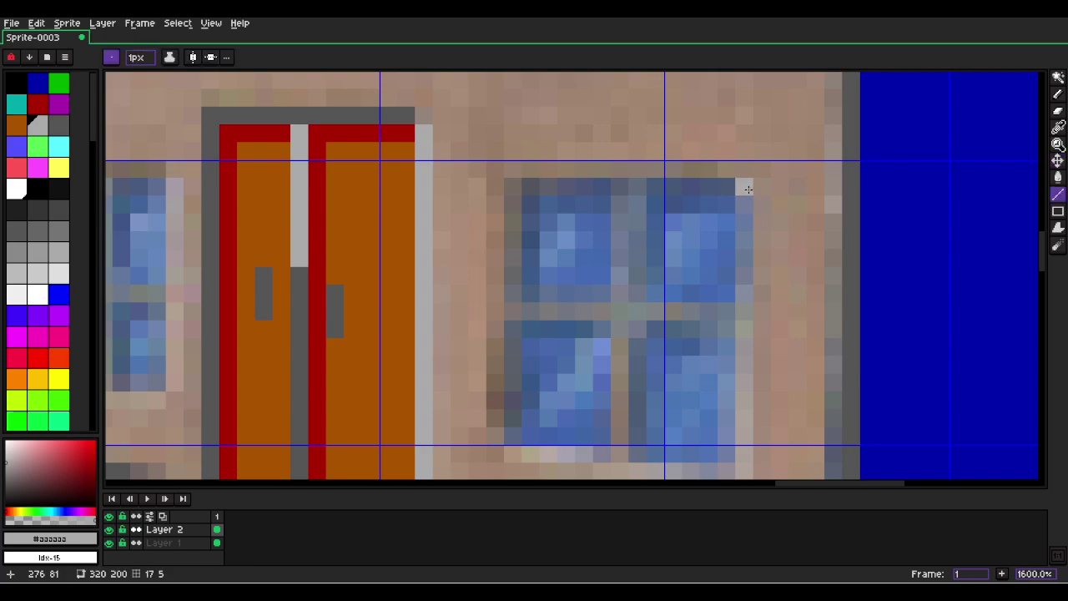
{"action": "mouse_move", "coordinate": [743, 213]}
{"action": "left_mouse_down"}
{"action": "mouse_move", "coordinate": [742, 479]}
{"action": "mouse_move", "coordinate": [743, 412]}
{"action": "mouse_move", "coordinate": [452, 381]}
{"action": "mouse_move", "coordinate": [504, 391]}
{"action": "left_mouse_up"}
Outline the left and top edges of the window right of the doors in dark gray (#555555).
{"action": "left_click", "coordinate": [58, 123]}
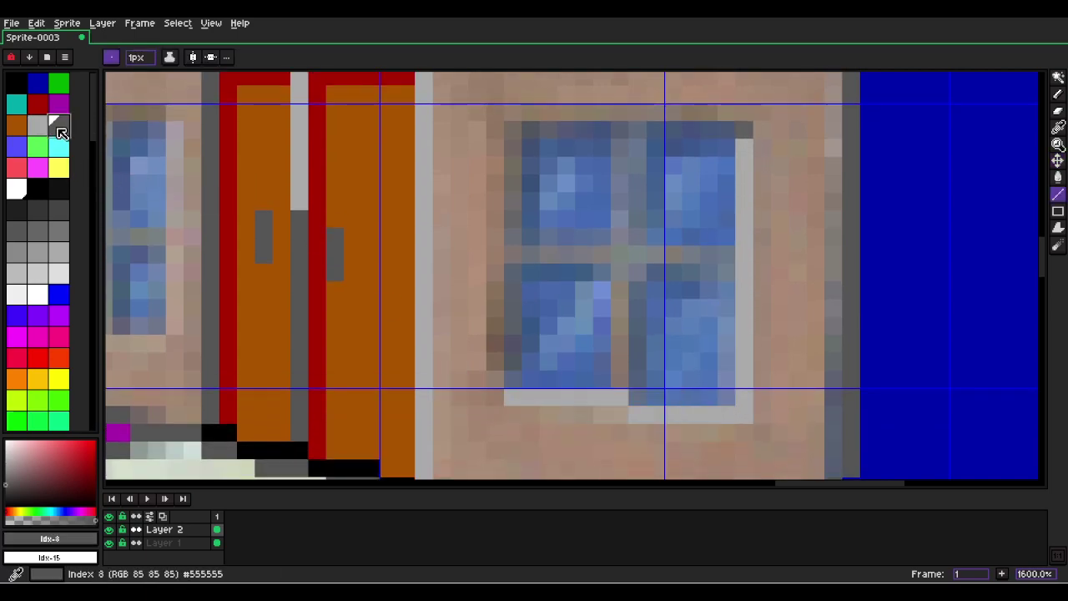
{"action": "left_click", "coordinate": [510, 390]}
{"action": "mouse_move", "coordinate": [509, 383]}
{"action": "left_mouse_down"}
{"action": "mouse_move", "coordinate": [507, 159]}
{"action": "mouse_move", "coordinate": [731, 130]}
{"action": "left_mouse_up"}
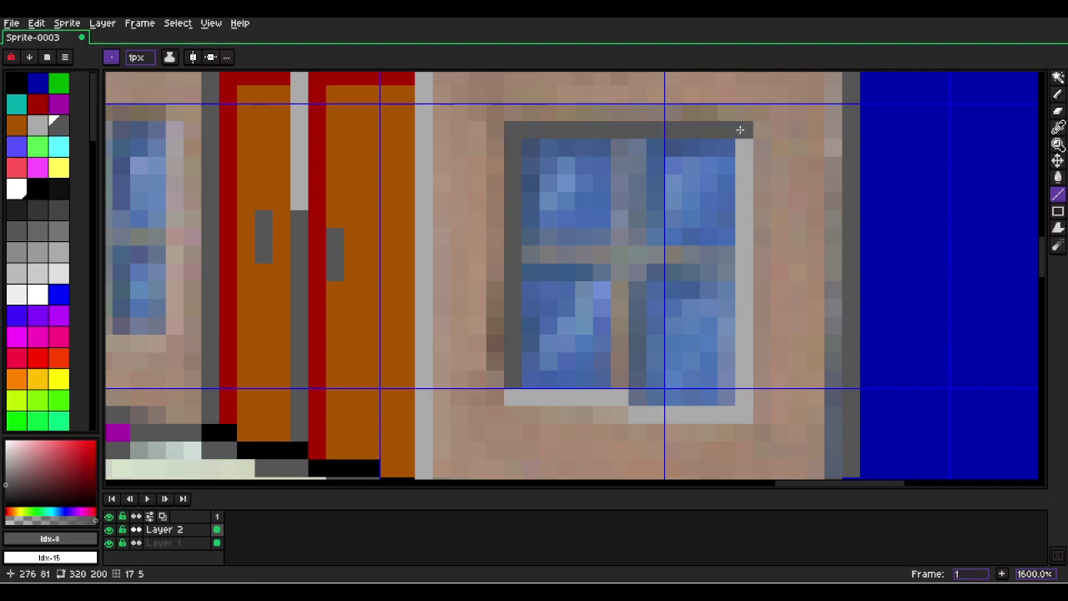
Draw that window's mullion as a light-gray line with a dark-gray line along its right, and add light-gray crossbars.
{"action": "left_click_drag", "start_coordinate": [629, 158], "coordinate": [612, 392]}
{"action": "key", "text": "ctrl+z"}
{"action": "mouse_move", "coordinate": [635, 148]}
{"action": "left_mouse_down"}
{"action": "mouse_move", "coordinate": [639, 398]}
{"action": "mouse_move", "coordinate": [619, 134]}
{"action": "left_mouse_up"}
{"action": "left_click", "coordinate": [653, 408], "text": "alt"}
{"action": "left_click", "coordinate": [616, 383]}
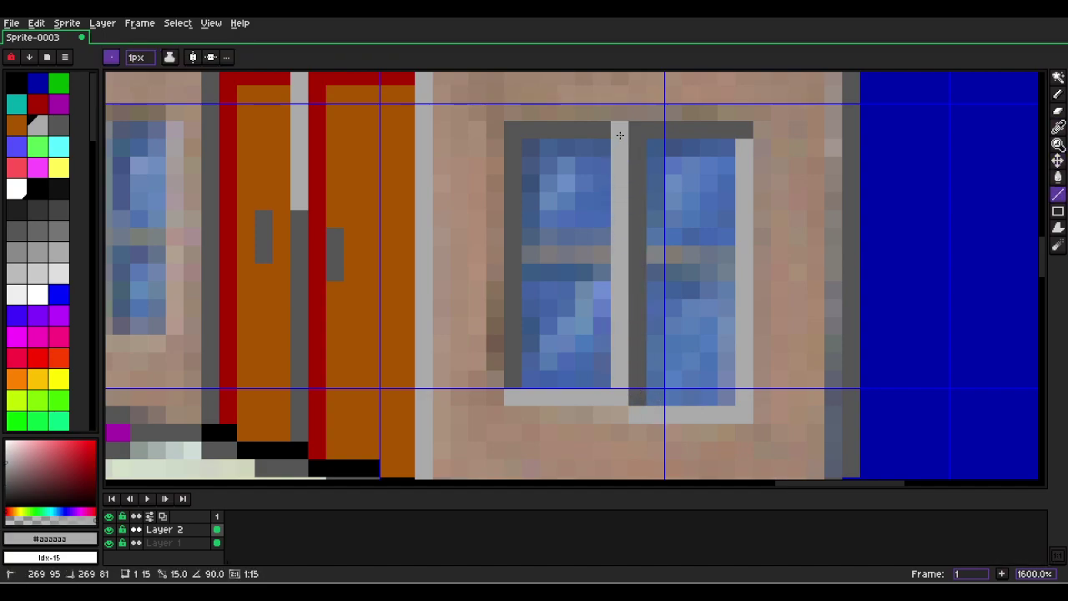
{"action": "mouse_move", "coordinate": [534, 251]}
{"action": "left_mouse_down"}
{"action": "mouse_move", "coordinate": [724, 272]}
{"action": "mouse_move", "coordinate": [733, 256]}
{"action": "mouse_move", "coordinate": [731, 272]}
{"action": "left_mouse_up"}
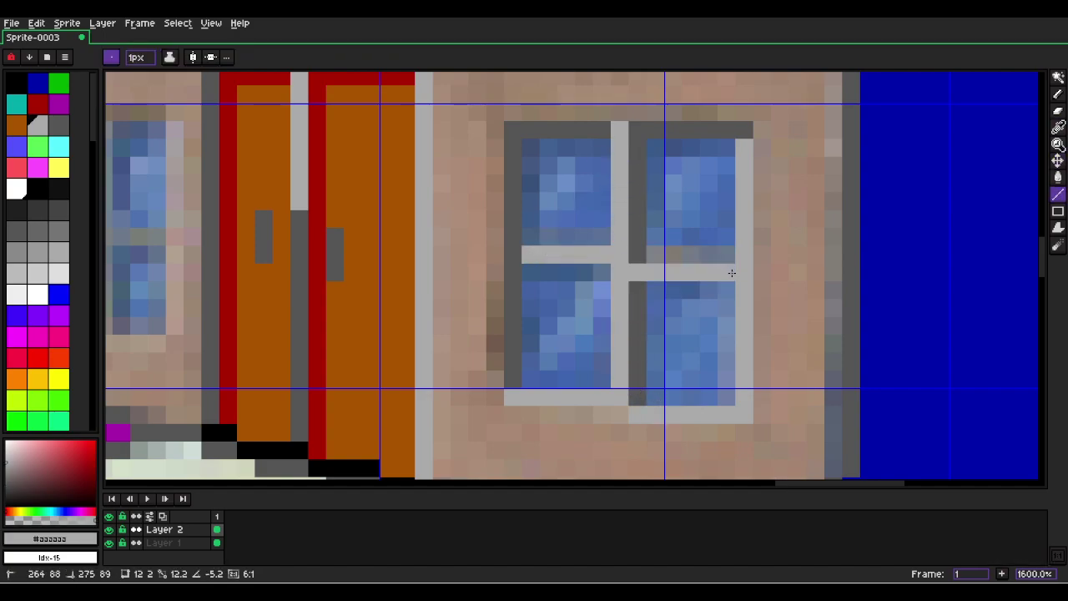
Add dark-gray shadow lines directly beneath both crossbars of the window right of the doors.
{"action": "left_click", "coordinate": [573, 239], "text": "alt"}
{"action": "left_click", "coordinate": [637, 215], "text": "alt"}
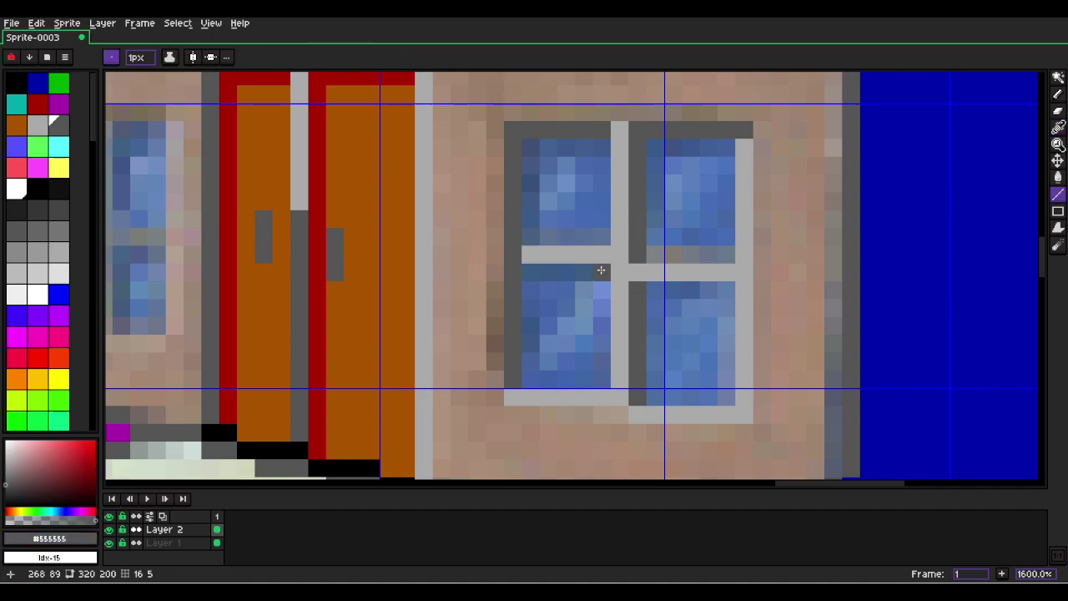
{"action": "left_click_drag", "start_coordinate": [655, 290], "coordinate": [713, 292]}
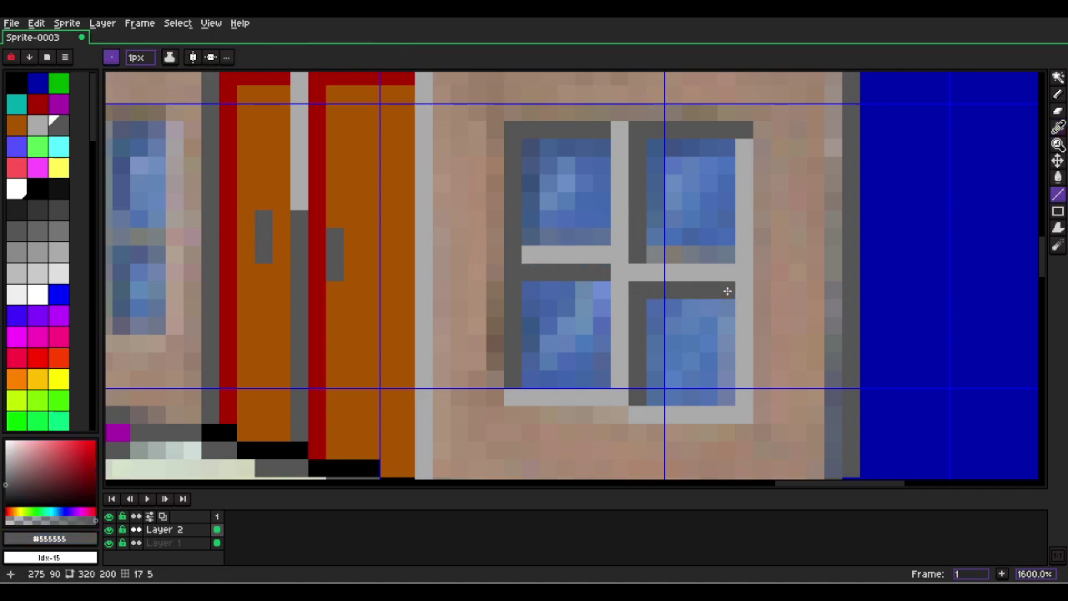
Move the right-hand crossbar section up one pixel to line up with the left one, and erase the leftover dark pixels.
{"action": "key", "text": "m"}
{"action": "scroll", "coordinate": [725, 271], "scroll_direction": "down", "scroll_amount": 6}
{"action": "scroll", "coordinate": [741, 279], "scroll_direction": "up", "scroll_amount": 5}
{"action": "left_click_drag", "start_coordinate": [724, 259], "coordinate": [699, 272]}
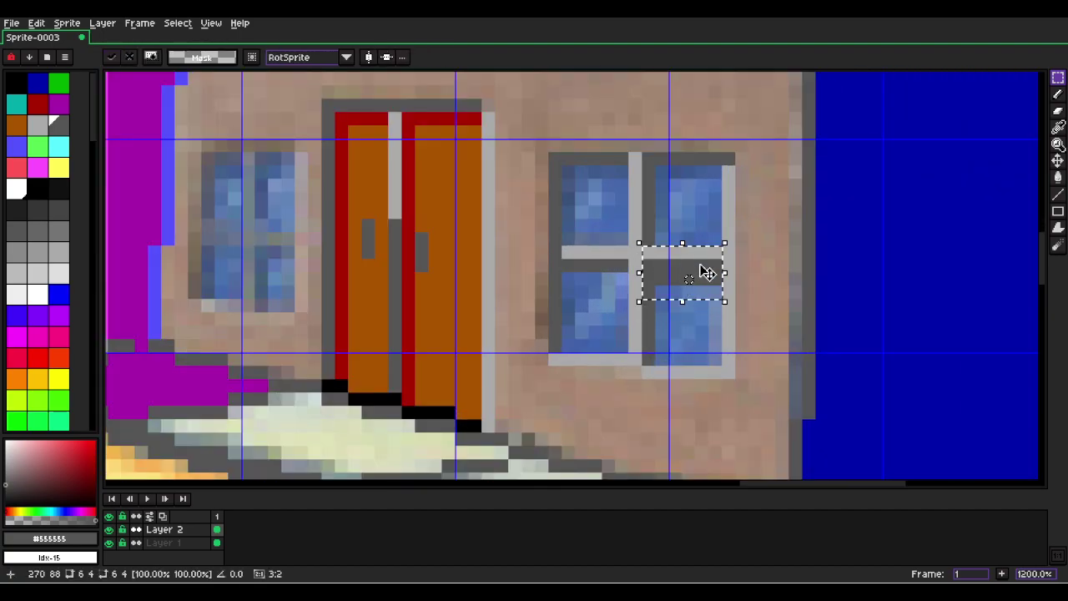
{"action": "key", "text": "e"}
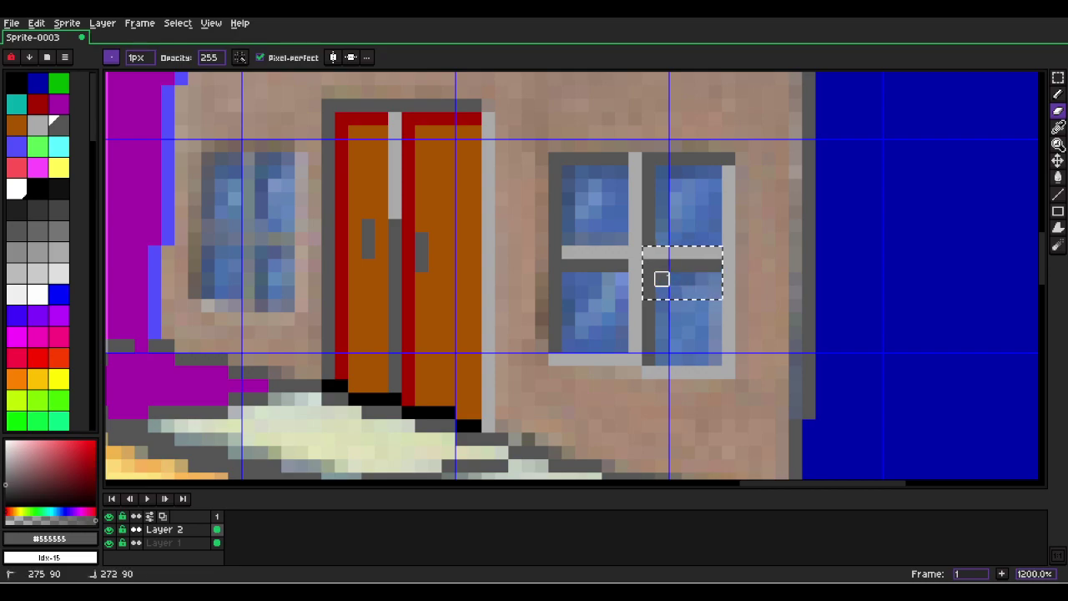
Try to copy the finished window to the left of the doors and scale the copy down to 16 by 20 pixels.
{"action": "scroll", "coordinate": [675, 279], "scroll_direction": "down", "scroll_amount": 5}
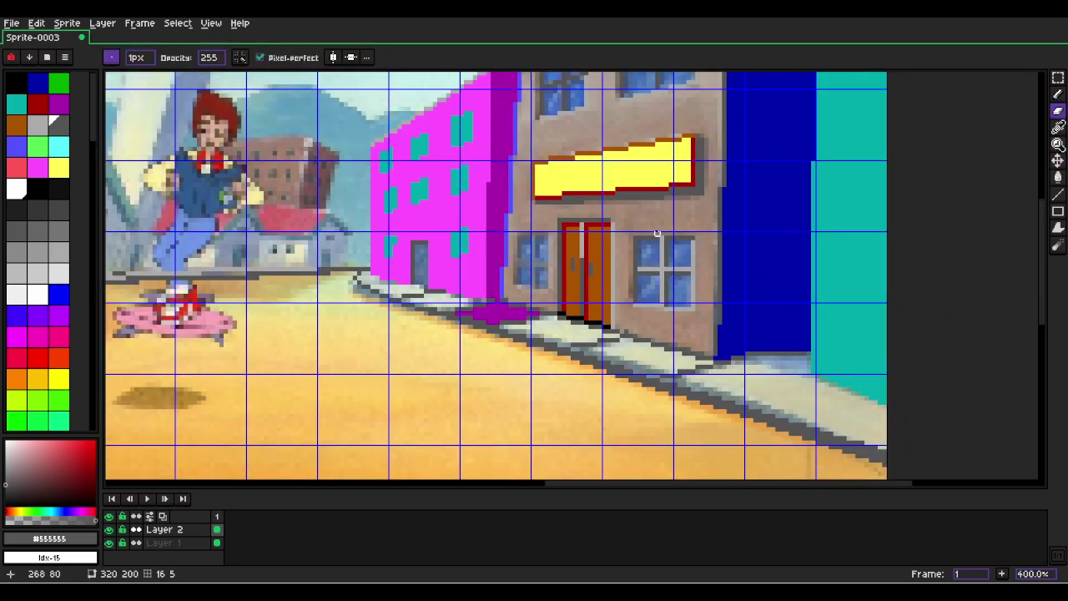
{"action": "scroll", "coordinate": [657, 234], "scroll_direction": "up", "scroll_amount": 3}
{"action": "key", "text": "m"}
{"action": "left_click_drag", "start_coordinate": [768, 207], "coordinate": [576, 408]}
{"action": "left_click_drag", "start_coordinate": [665, 381], "coordinate": [423, 373]}
{"action": "left_click_drag", "start_coordinate": [525, 403], "coordinate": [478, 378]}
{"action": "left_click_drag", "start_coordinate": [395, 314], "coordinate": [410, 329]}
{"action": "mouse_move", "coordinate": [463, 389]}
{"action": "left_mouse_down"}
{"action": "mouse_move", "coordinate": [488, 385]}
{"action": "mouse_move", "coordinate": [470, 377]}
{"action": "mouse_move", "coordinate": [484, 393]}
{"action": "left_mouse_up"}
{"action": "scroll", "coordinate": [428, 330], "scroll_direction": "up", "scroll_amount": 2}
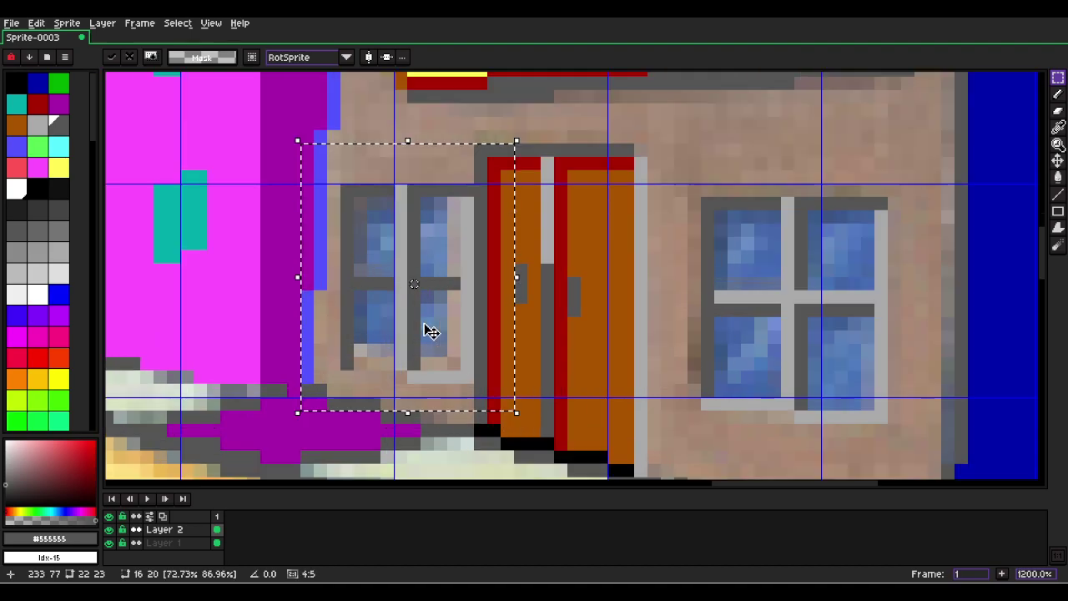
Try to redraw the scaled window copy's crossbar and sill in light gray.
{"action": "key", "text": "l"}
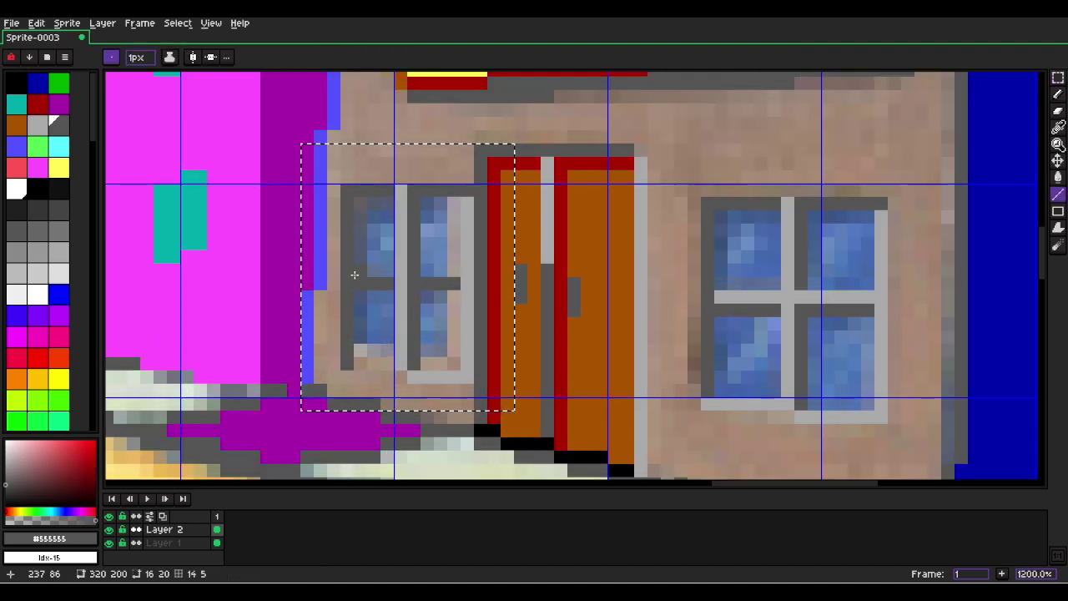
{"action": "key", "text": "alt"}
{"action": "left_click", "coordinate": [469, 266]}
{"action": "key", "text": "l"}
{"action": "left_click_drag", "start_coordinate": [359, 271], "coordinate": [463, 272]}
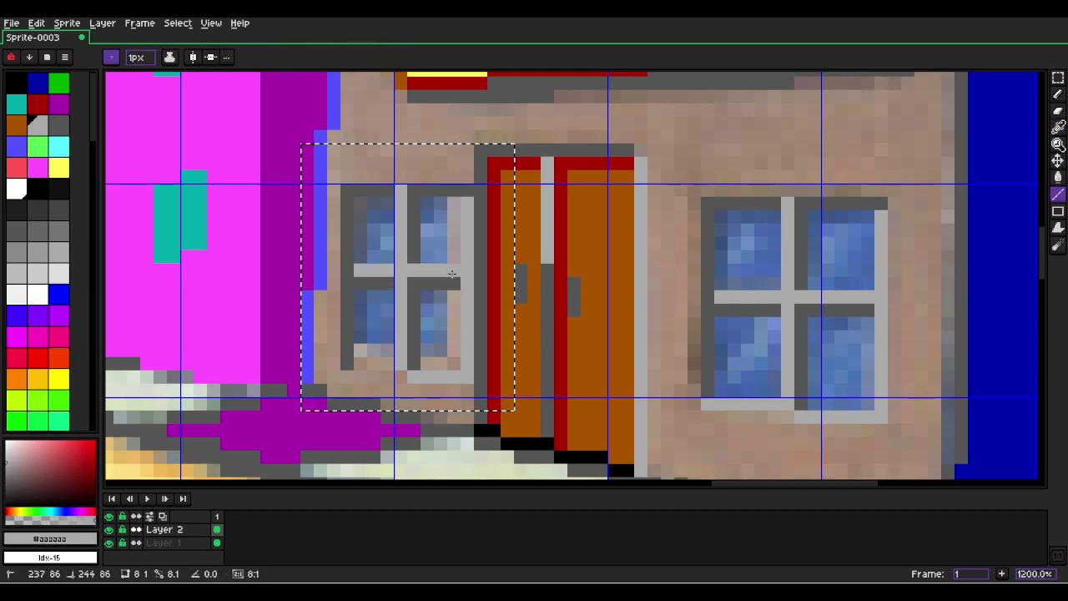
{"action": "key", "text": "i"}
{"action": "left_click", "coordinate": [353, 351]}
{"action": "key", "text": "l"}
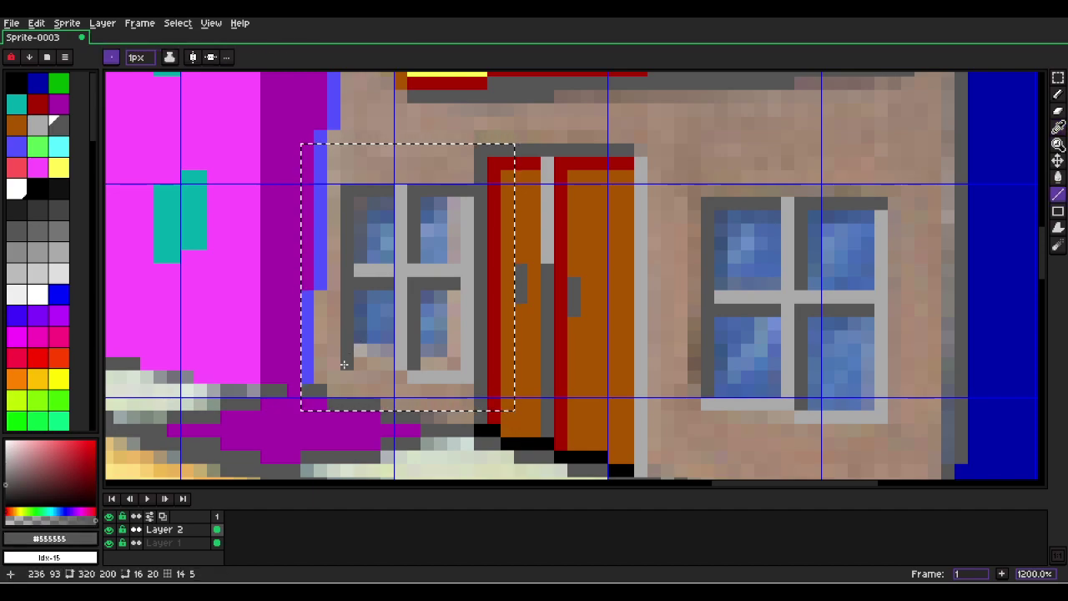
{"action": "key", "text": "i"}
{"action": "left_click", "coordinate": [450, 374]}
{"action": "key", "text": "l"}
{"action": "left_click_drag", "start_coordinate": [350, 348], "coordinate": [445, 359]}
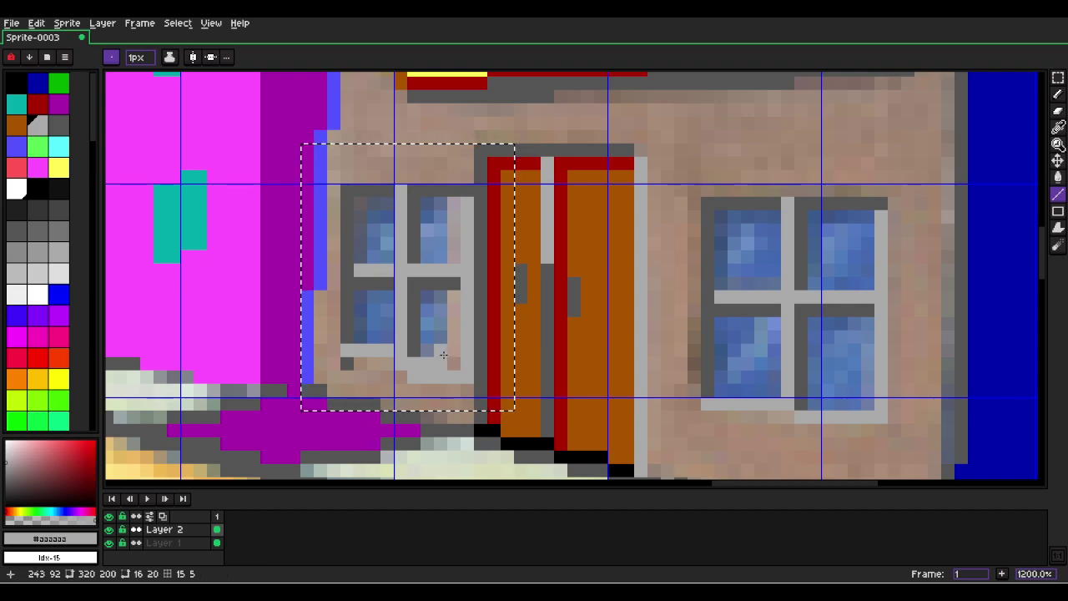
Undo the scaled window copy with its touch-ups and clear the selection.
{"action": "key", "text": "ctrl"}
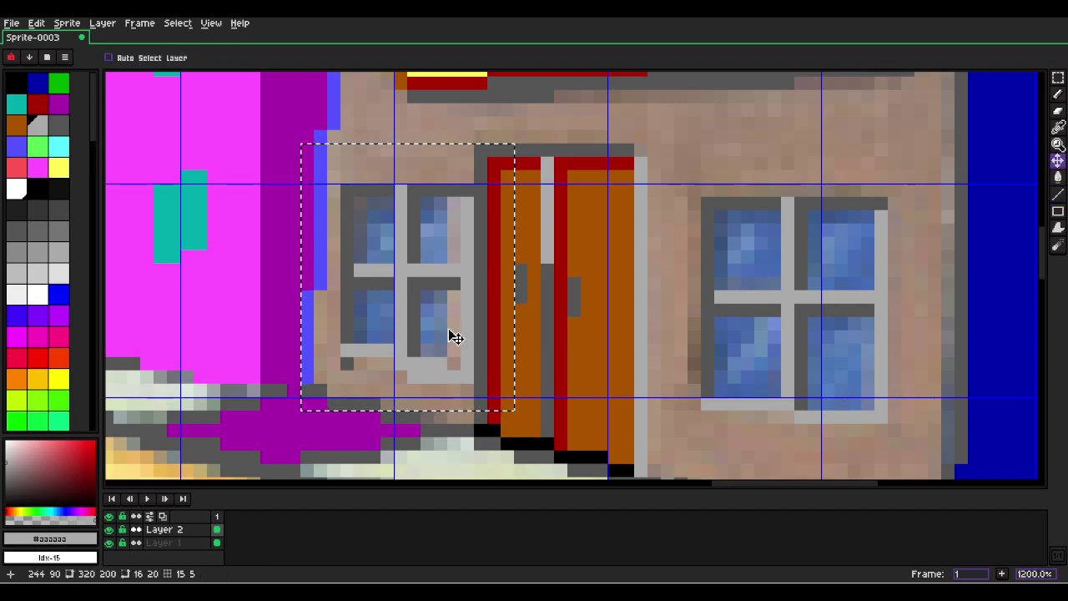
{"action": "key", "text": "ctrl+z"}
{"action": "key", "text": "ctrl+z"}
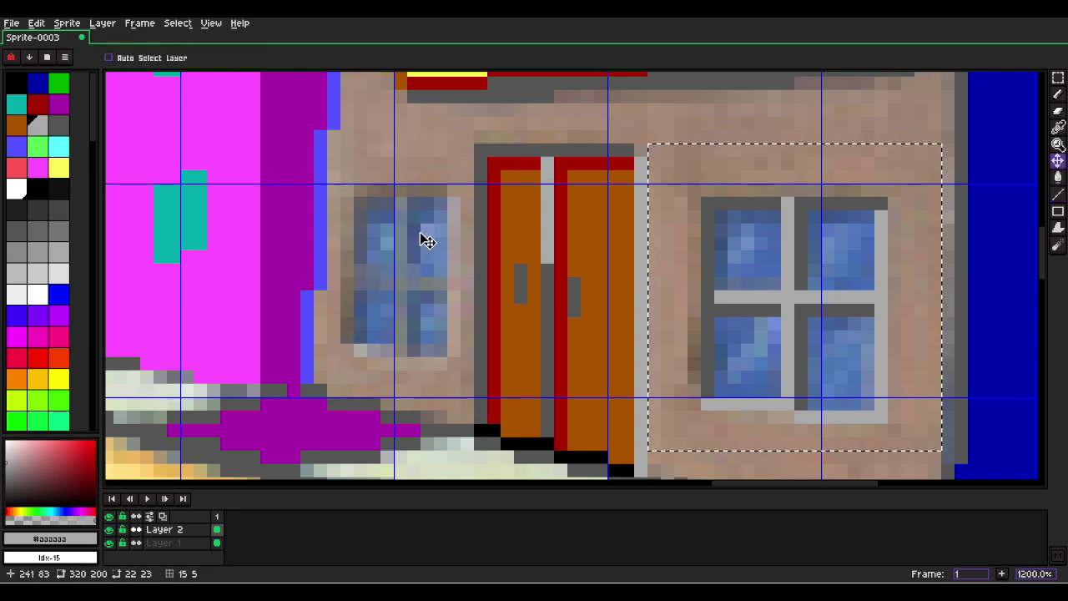
{"action": "key", "text": "ctrl+d"}
Draw the right edge, stepped sill, mullion and crossbars of the window left of the doors in light gray.
{"action": "scroll", "coordinate": [460, 208], "scroll_direction": "up", "scroll_amount": 1}
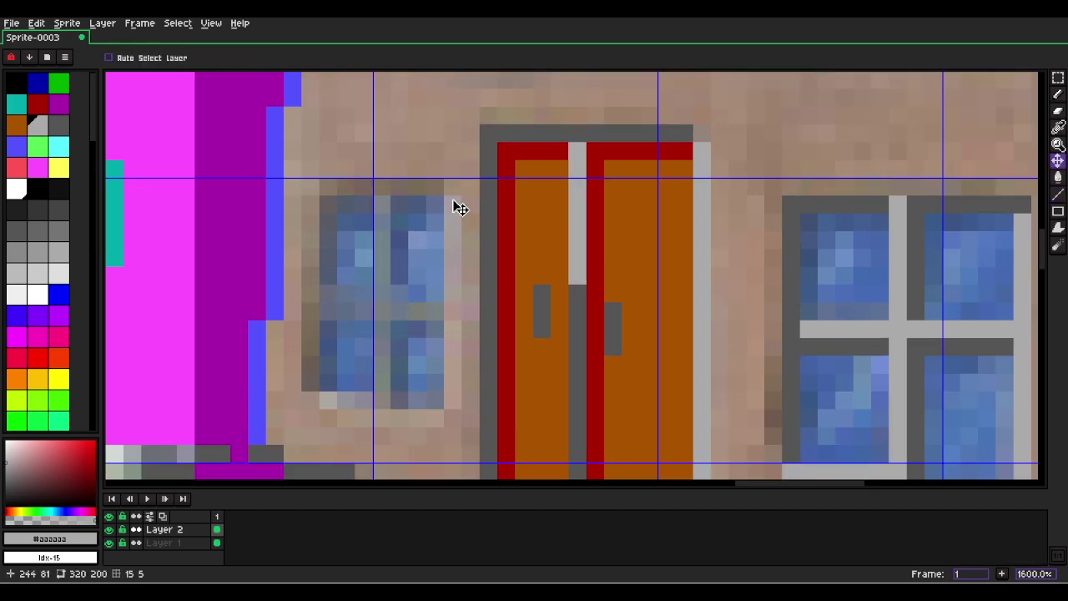
{"action": "key", "text": "l"}
{"action": "mouse_move", "coordinate": [453, 188]}
{"action": "left_mouse_down"}
{"action": "mouse_move", "coordinate": [453, 400]}
{"action": "mouse_move", "coordinate": [325, 397]}
{"action": "mouse_move", "coordinate": [322, 412]}
{"action": "mouse_move", "coordinate": [354, 414]}
{"action": "mouse_move", "coordinate": [351, 403]}
{"action": "left_mouse_up"}
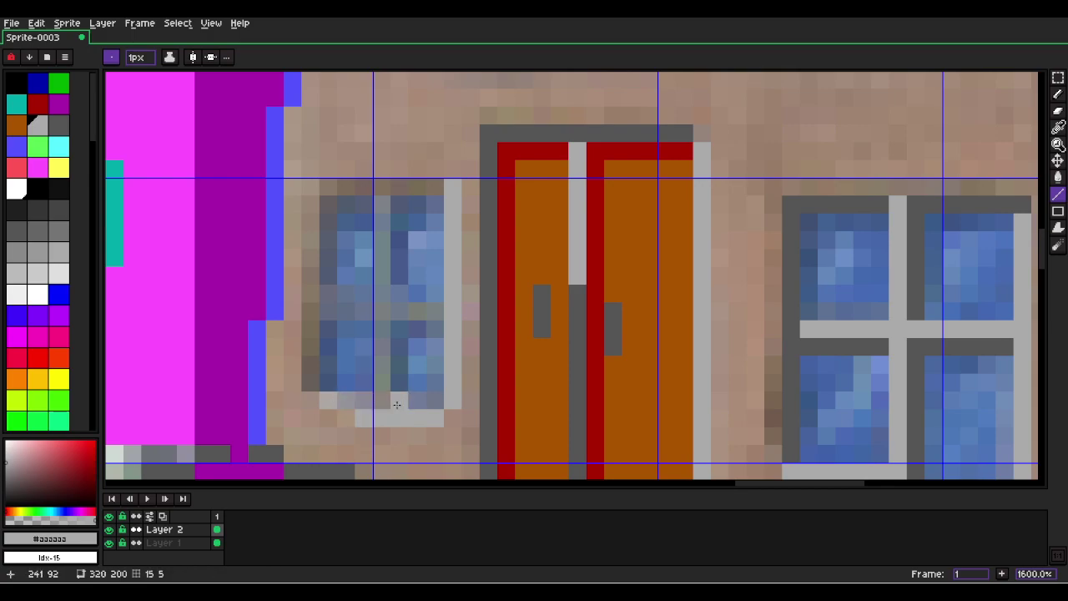
{"action": "key", "text": "ctrl+z"}
{"action": "left_click_drag", "start_coordinate": [437, 419], "coordinate": [359, 413]}
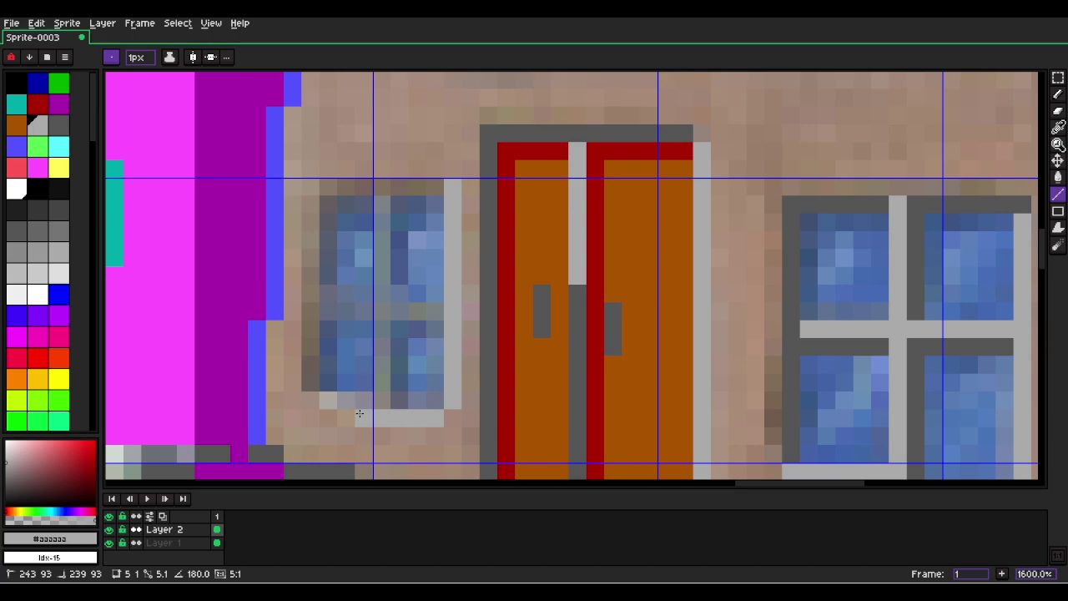
{"action": "left_click_drag", "start_coordinate": [382, 412], "coordinate": [332, 408]}
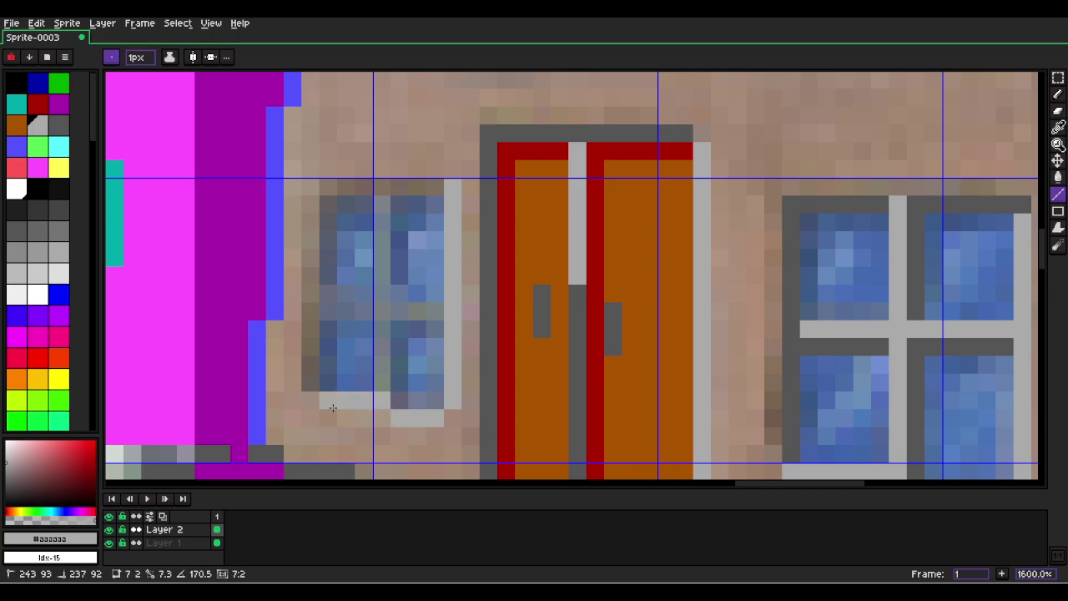
{"action": "left_click_drag", "start_coordinate": [388, 387], "coordinate": [386, 217]}
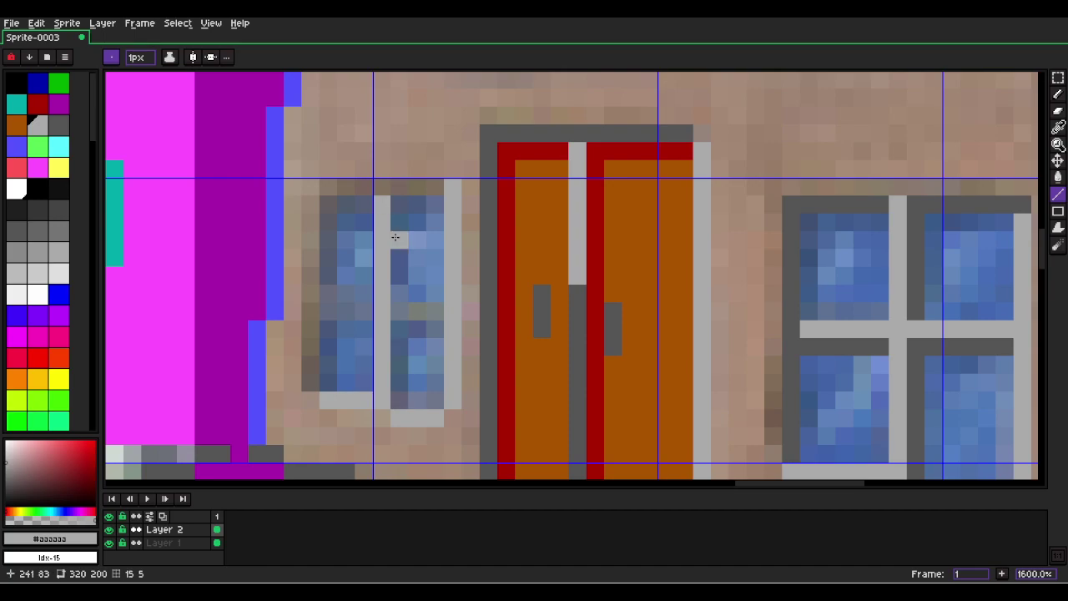
{"action": "left_click_drag", "start_coordinate": [442, 308], "coordinate": [328, 293]}
Outline the top and left edges of the window left of the doors in dark gray (#555555).
{"action": "left_click", "coordinate": [38, 125]}
{"action": "left_click", "coordinate": [59, 123]}
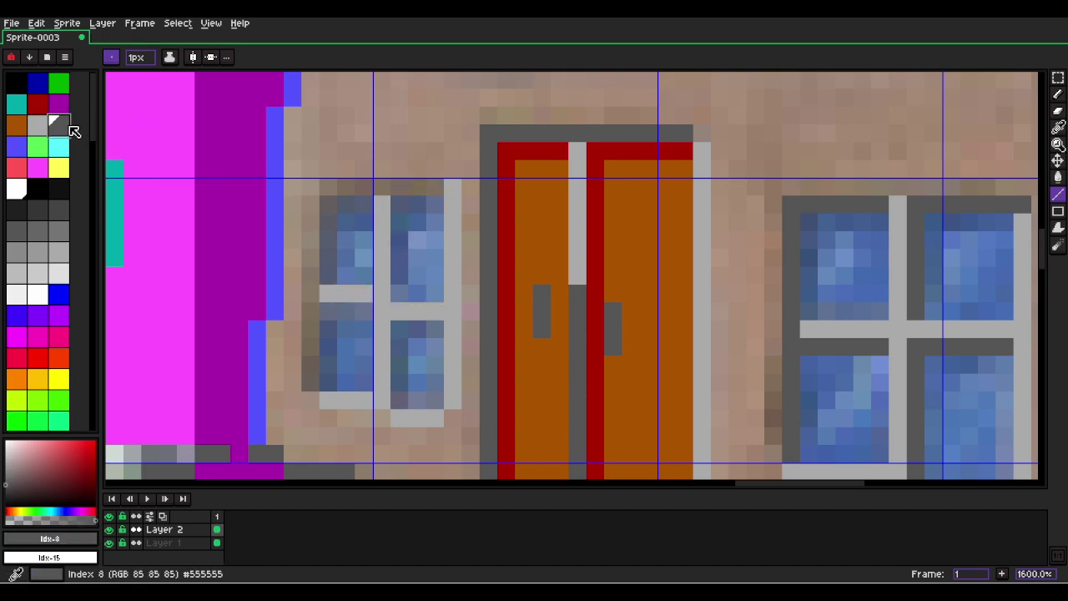
{"action": "left_click_drag", "start_coordinate": [426, 190], "coordinate": [328, 187]}
{"action": "key", "text": "ctrl+z"}
{"action": "mouse_move", "coordinate": [327, 186]}
{"action": "left_mouse_down"}
{"action": "mouse_move", "coordinate": [313, 242]}
{"action": "mouse_move", "coordinate": [327, 277]}
{"action": "mouse_move", "coordinate": [310, 385]}
{"action": "left_mouse_up"}
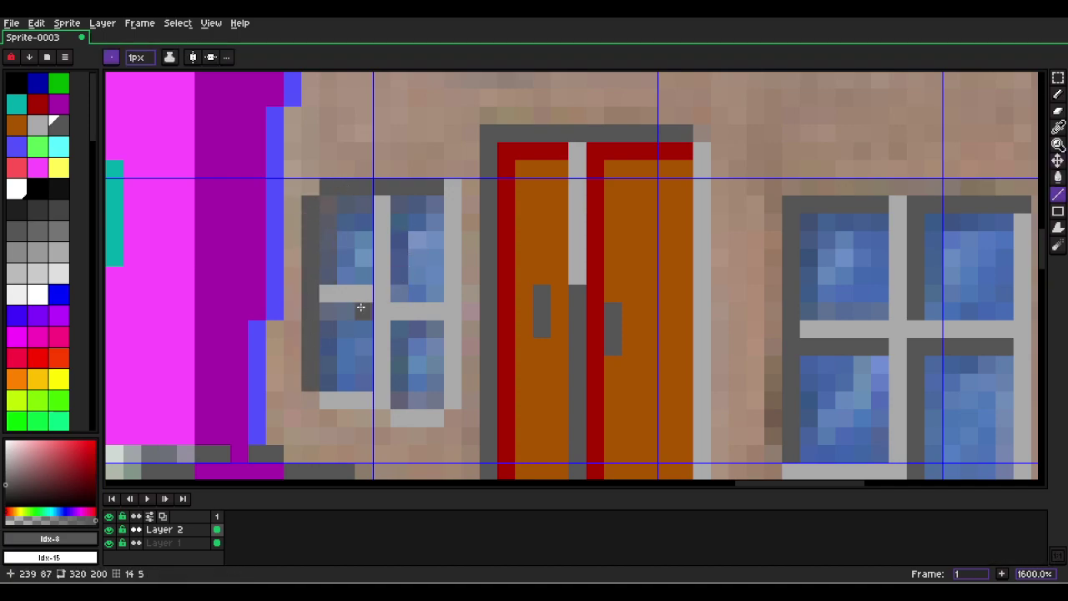
Add dark-gray shadow lines beneath the crossbars and along the mullion of the left window, and pick light gray again.
{"action": "left_click_drag", "start_coordinate": [369, 312], "coordinate": [322, 310]}
{"action": "mouse_move", "coordinate": [399, 328]}
{"action": "left_mouse_down"}
{"action": "mouse_move", "coordinate": [429, 329]}
{"action": "mouse_move", "coordinate": [398, 362]}
{"action": "mouse_move", "coordinate": [398, 398]}
{"action": "left_mouse_up"}
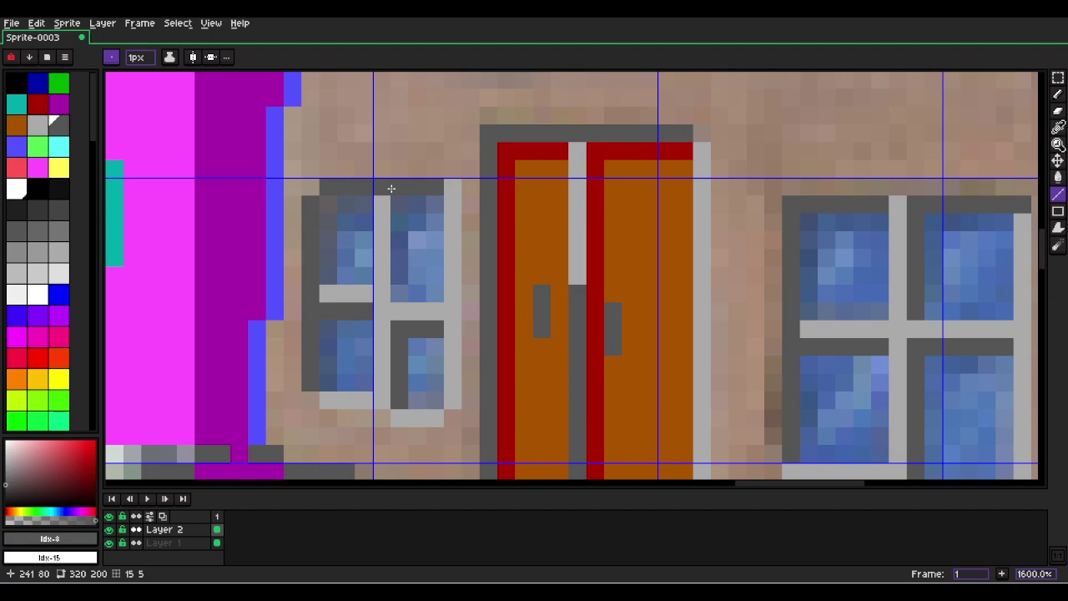
{"action": "left_click_drag", "start_coordinate": [396, 199], "coordinate": [401, 294]}
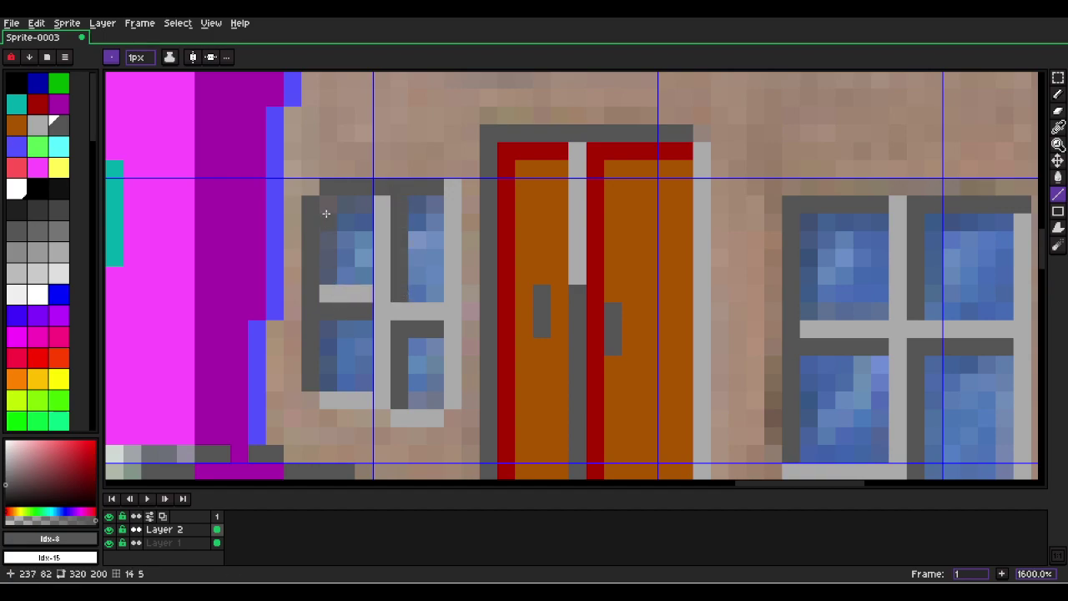
{"action": "scroll", "coordinate": [378, 265], "scroll_direction": "down", "scroll_amount": 1}
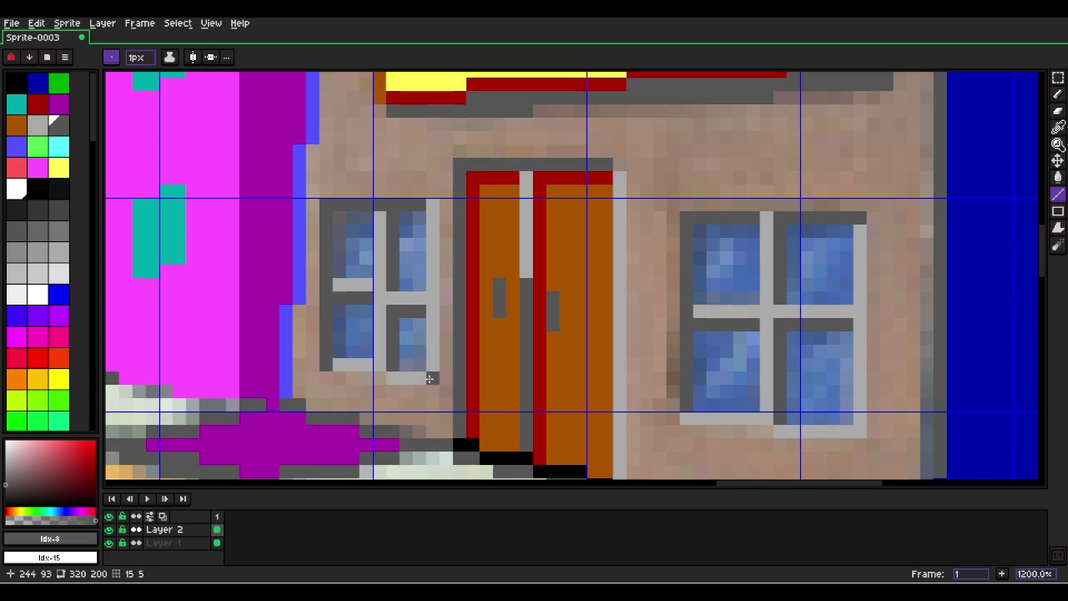
{"action": "left_click", "coordinate": [429, 378], "text": "alt"}
{"action": "scroll", "coordinate": [520, 374], "scroll_direction": "down", "scroll_amount": 3}
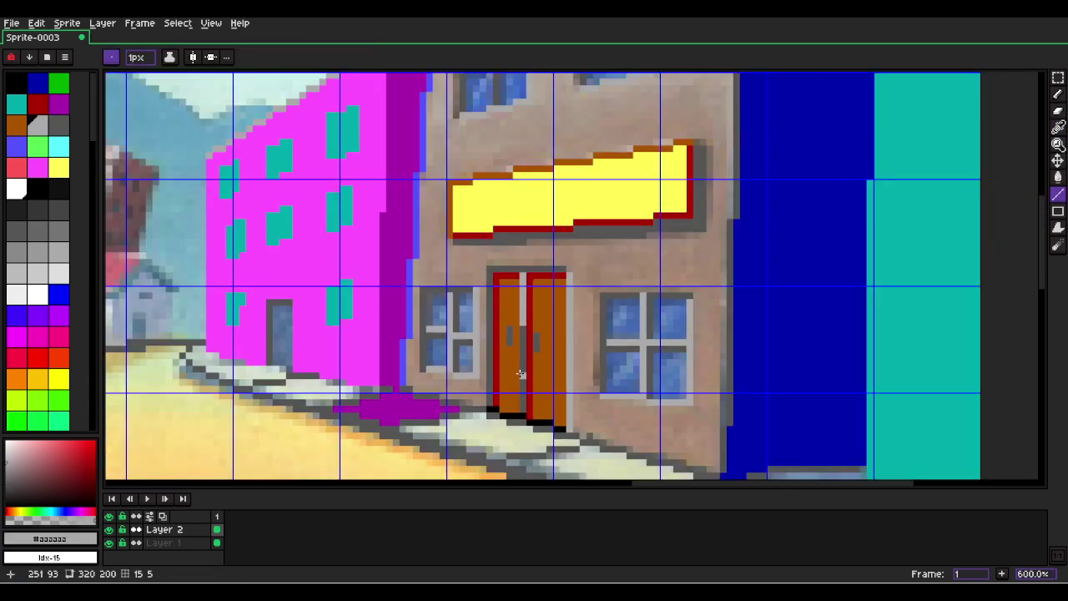
Fill the tan building's front wall with the flat violet-blue palette color (Idx-9) and clear the selection.
{"action": "scroll", "coordinate": [463, 347], "scroll_direction": "up", "scroll_amount": 1}
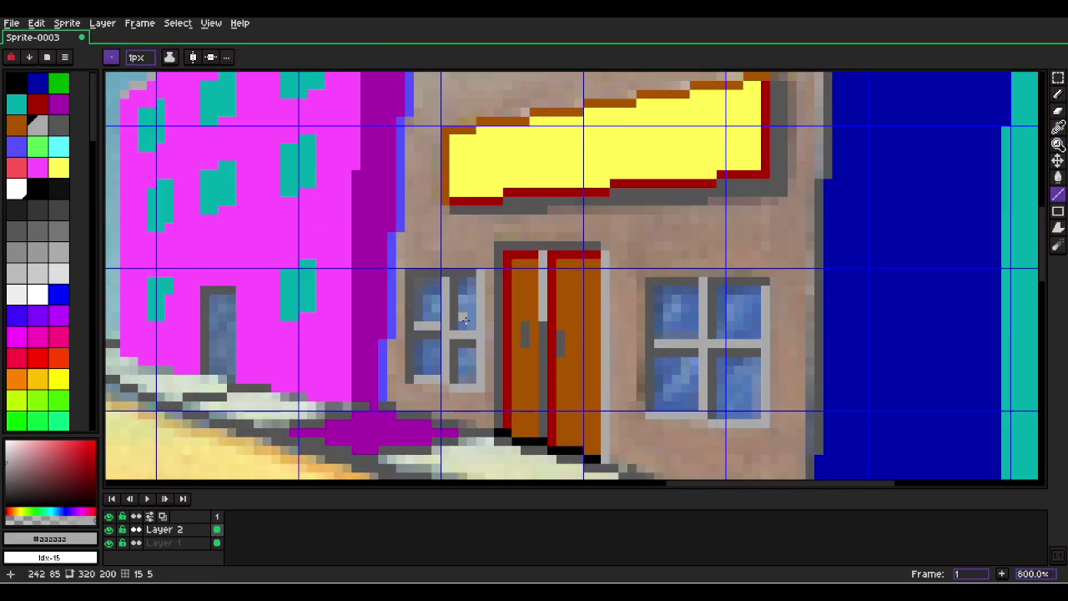
{"action": "key", "text": "w"}
{"action": "left_click", "coordinate": [446, 229]}
{"action": "left_click", "coordinate": [15, 152]}
{"action": "key", "text": "f"}
{"action": "scroll", "coordinate": [626, 296], "scroll_direction": "down", "scroll_amount": 2}
{"action": "key", "text": "ctrl+d"}
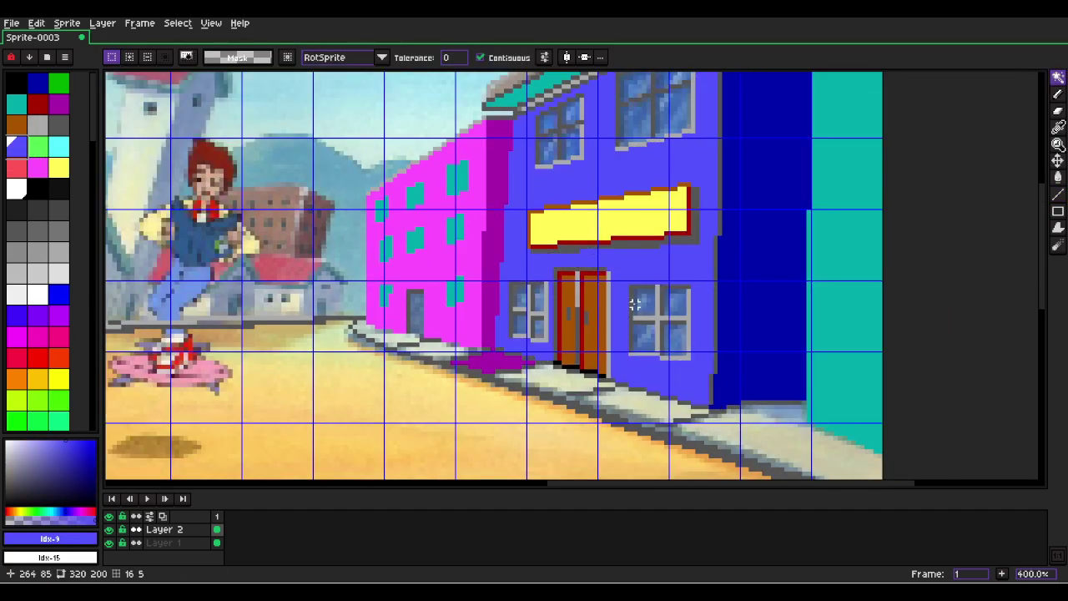
Patch the gap in the dark-gray (#555555) outline between the purple wall strip and the pavement, and clear the selection.
{"action": "left_click", "coordinate": [505, 368]}
{"action": "scroll", "coordinate": [500, 368], "scroll_direction": "up", "scroll_amount": 7}
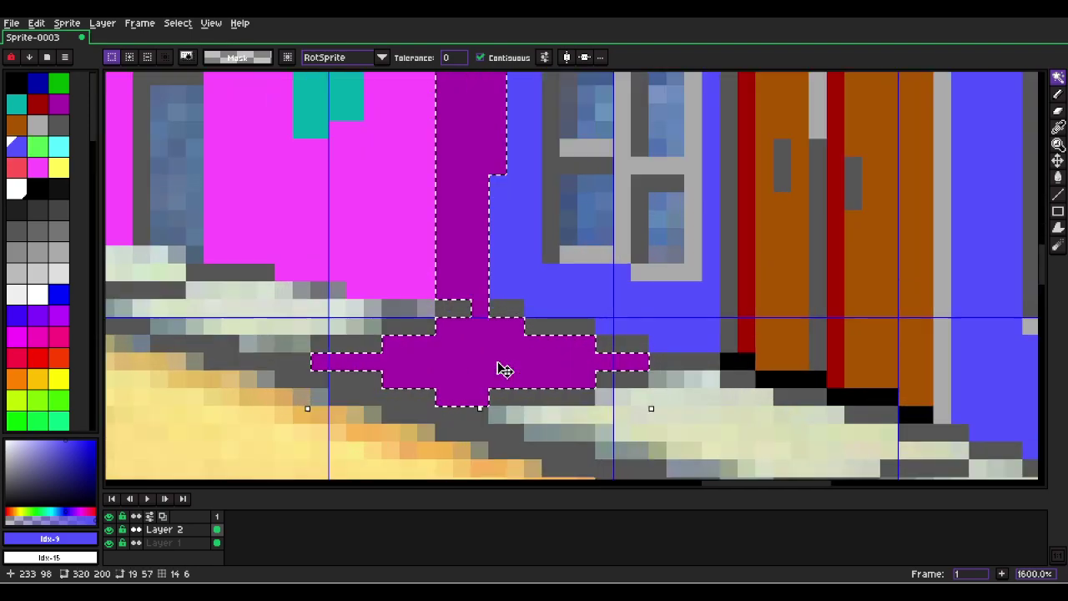
{"action": "key", "text": "b"}
{"action": "left_click", "coordinate": [499, 281], "text": "alt"}
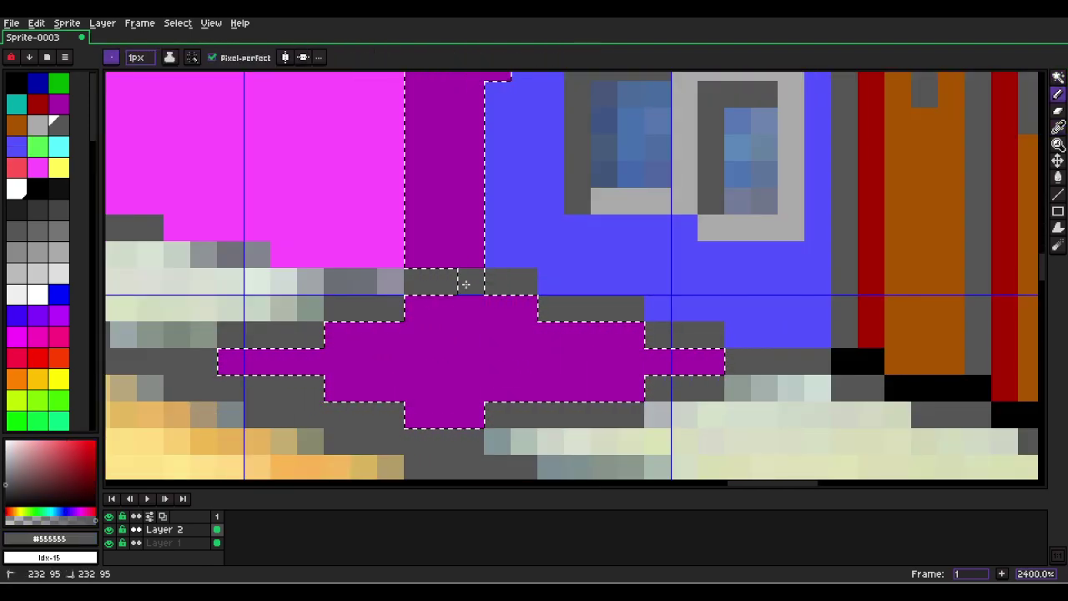
{"action": "key", "text": "m"}
{"action": "key", "text": "ctrl+d"}
Select the purple pavement patch below the buildings and fill it with light gray (Idx-7).
{"action": "key", "text": "w"}
{"action": "left_click", "coordinate": [412, 353]}
{"action": "left_click", "coordinate": [42, 132]}
{"action": "key", "text": "f"}
Draw a stepped dark-blue (Idx-1) line along the bottom of the pink building's door to close it off from the pavement.
{"action": "scroll", "coordinate": [430, 283], "scroll_direction": "down", "scroll_amount": 5}
{"action": "left_click_drag", "start_coordinate": [438, 305], "coordinate": [330, 299]}
{"action": "left_click", "coordinate": [210, 270]}
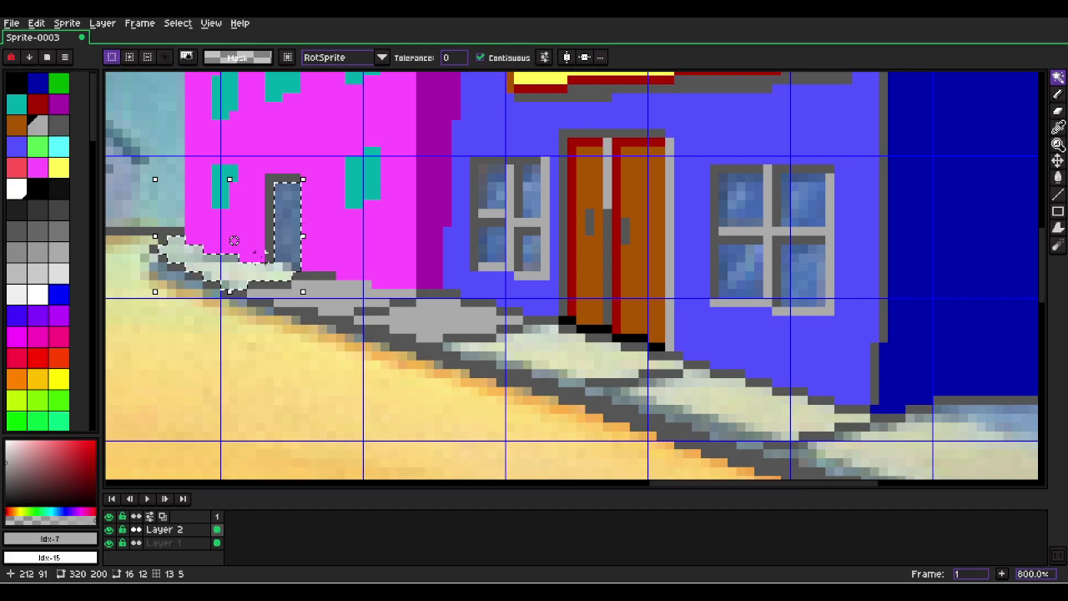
{"action": "left_click", "coordinate": [40, 85]}
{"action": "scroll", "coordinate": [296, 248], "scroll_direction": "up", "scroll_amount": 5}
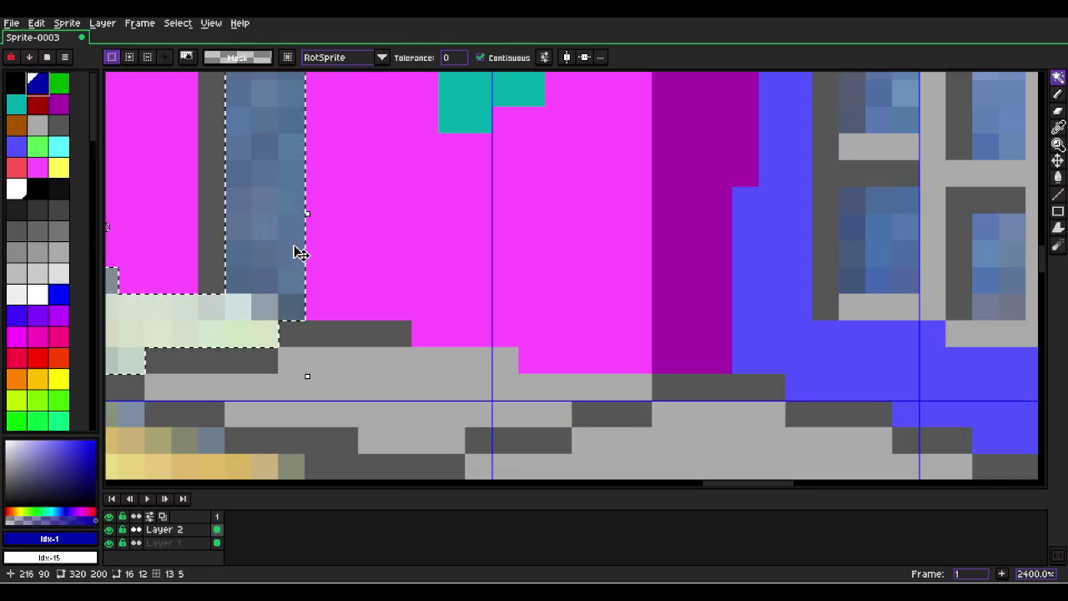
{"action": "key", "text": "l"}
{"action": "left_click_drag", "start_coordinate": [241, 282], "coordinate": [289, 306]}
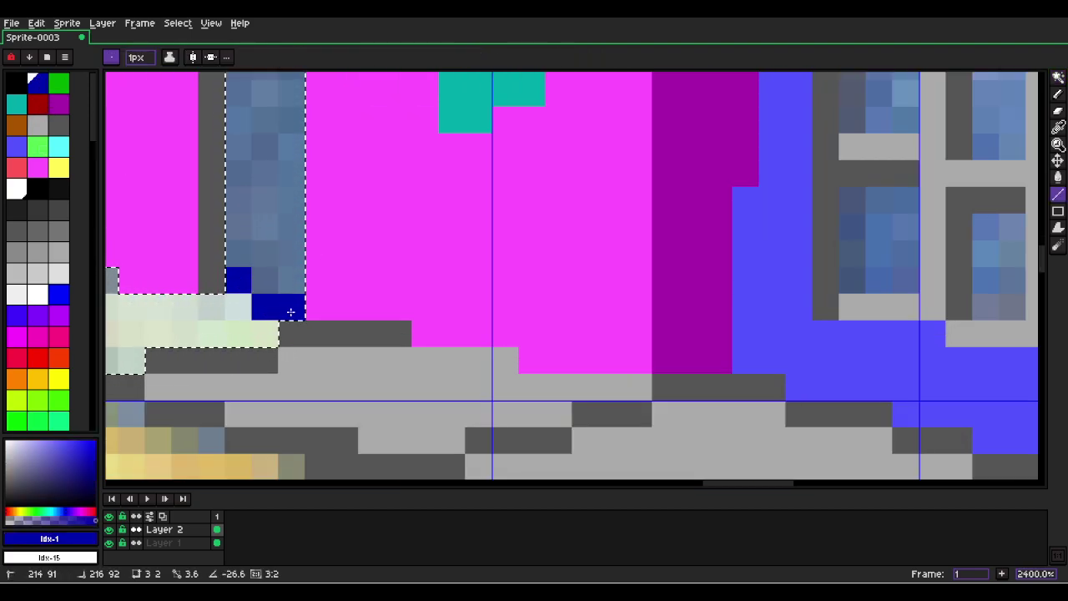
Select the inside of the pink building's door and fill it with dark blue.
{"action": "key", "text": "w"}
{"action": "key", "text": "ctrl+d"}
{"action": "left_click", "coordinate": [265, 253]}
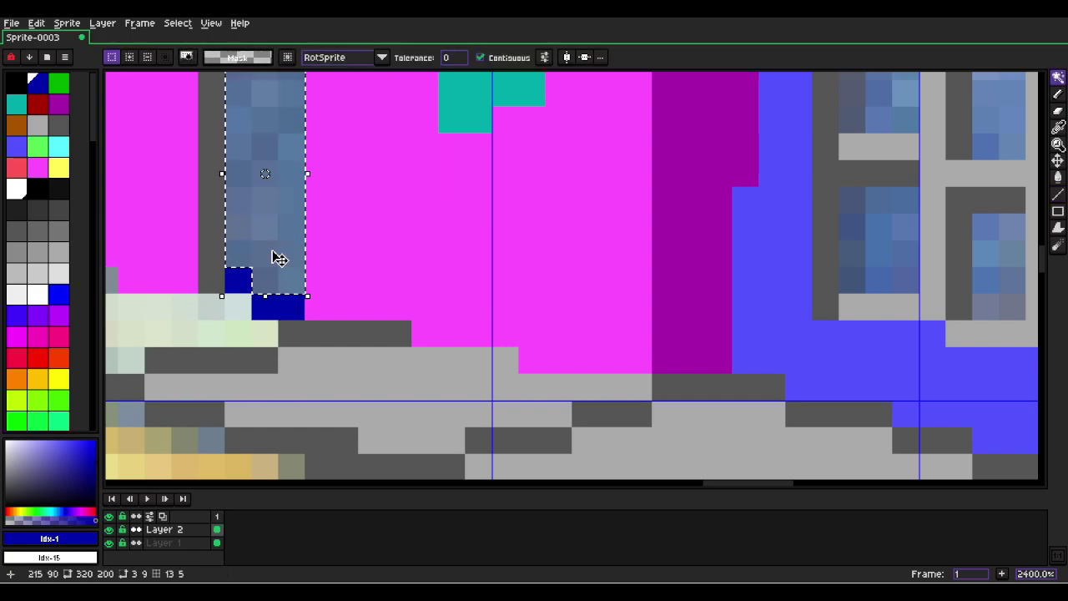
{"action": "key", "text": "f"}
Fill the pavement slab in front of the pink building with light gray, undoing a mistaken dark-blue fill.
{"action": "left_click", "coordinate": [240, 332]}
{"action": "key", "text": "f"}
{"action": "key", "text": "ctrl+z"}
{"action": "left_click", "coordinate": [38, 125]}
{"action": "scroll", "coordinate": [242, 287], "scroll_direction": "down", "scroll_amount": 7}
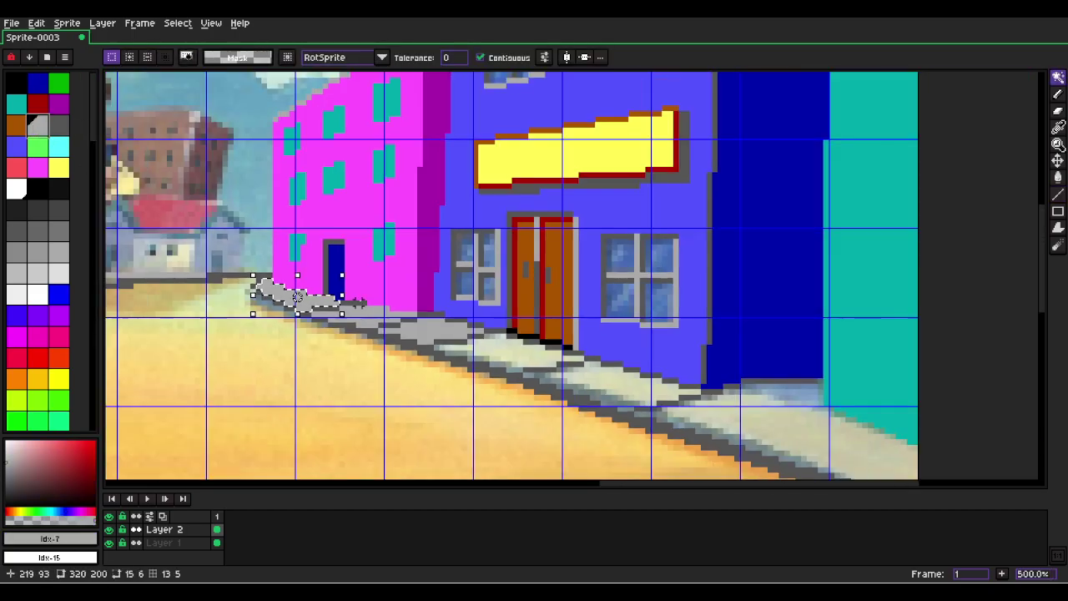
Fill the remaining pavement slabs, from the brown doors to the canvas edge, with light gray (#aaaaaa).
{"action": "left_click_drag", "start_coordinate": [301, 296], "coordinate": [528, 352]}
{"action": "key", "text": "f"}
{"action": "left_click", "coordinate": [615, 387]}
{"action": "key", "text": "f"}
{"action": "left_click", "coordinate": [770, 425]}
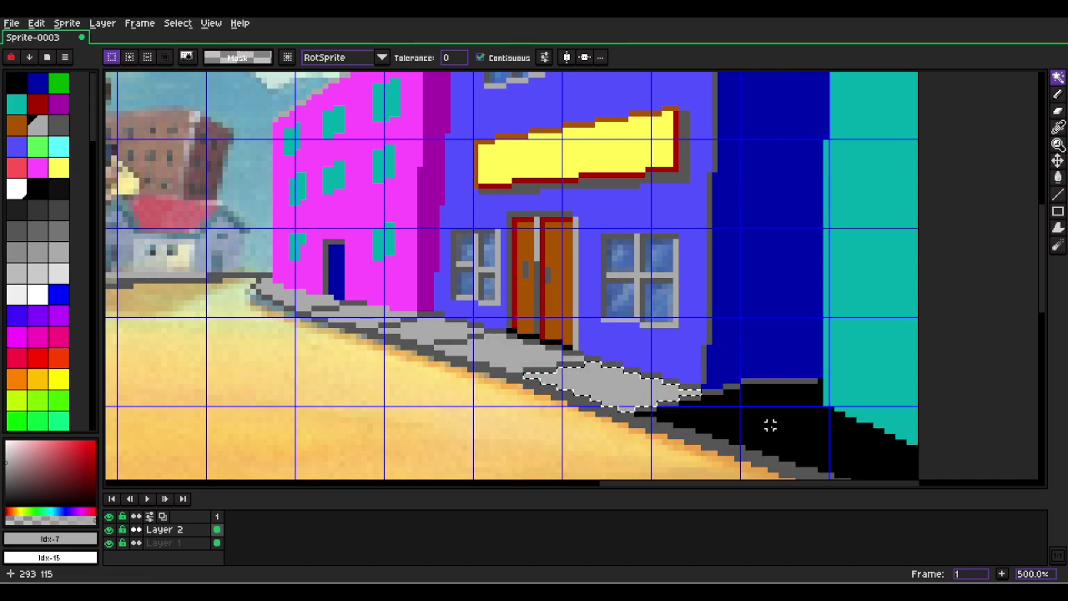
{"action": "key", "text": "space"}
{"action": "left_click_drag", "start_coordinate": [814, 419], "coordinate": [616, 360]}
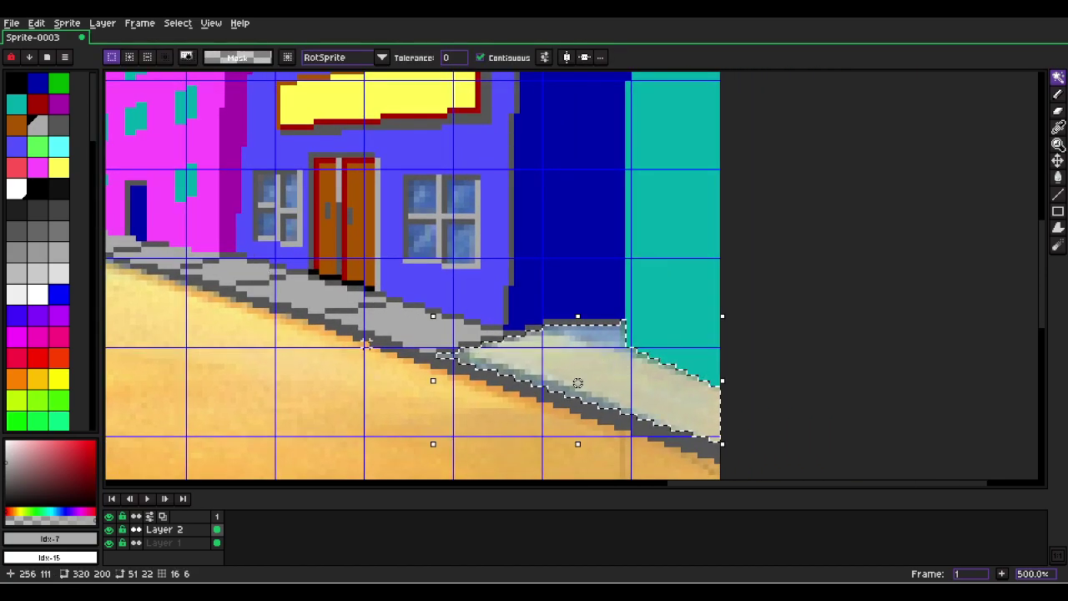
{"action": "left_click", "coordinate": [433, 327], "text": "alt"}
{"action": "key", "text": "f"}
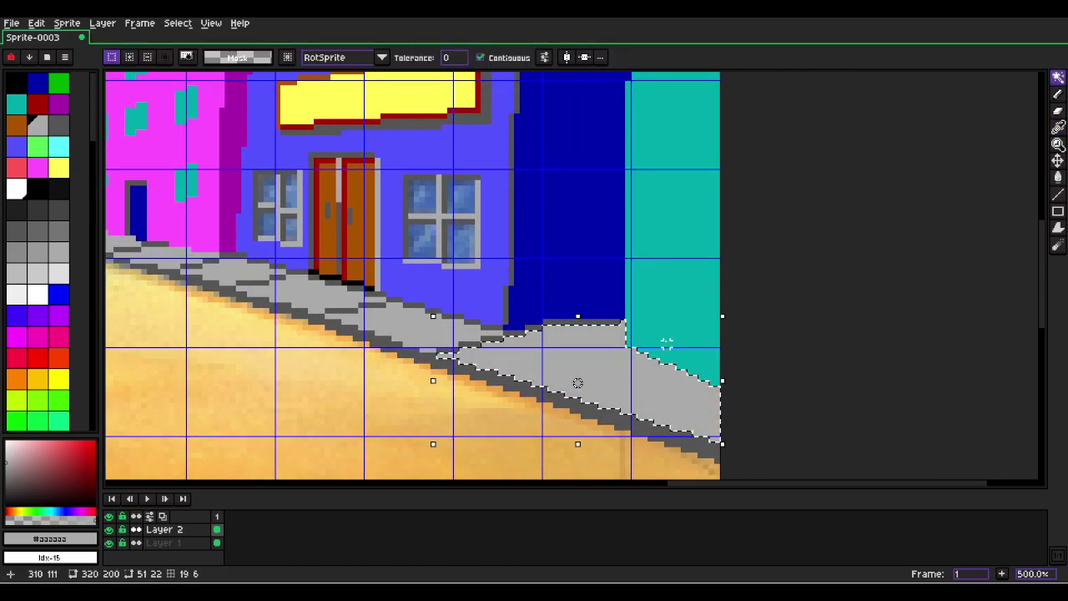
Try to spray a dark-gray shadow onto the corner pavement below the dark-blue wall, and undo the strokes.
{"action": "key", "text": "b"}
{"action": "left_click", "coordinate": [64, 130]}
{"action": "key", "text": "shift+b"}
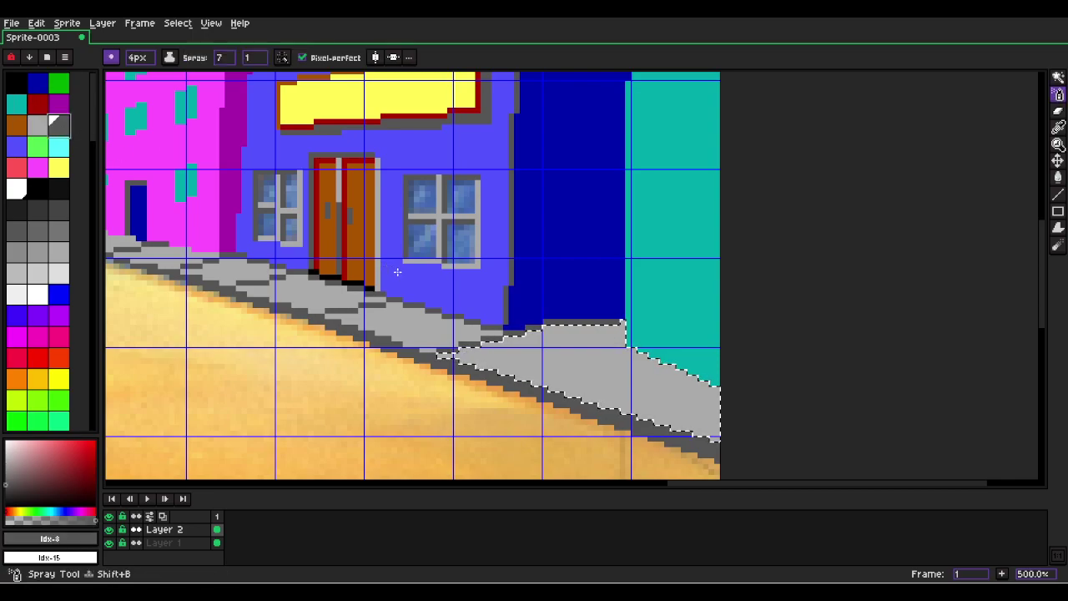
{"action": "scroll", "coordinate": [599, 334], "scroll_direction": "up", "scroll_amount": 4}
{"action": "mouse_move", "coordinate": [710, 346]}
{"action": "left_mouse_down"}
{"action": "mouse_move", "coordinate": [642, 376]}
{"action": "mouse_move", "coordinate": [679, 326]}
{"action": "left_mouse_up"}
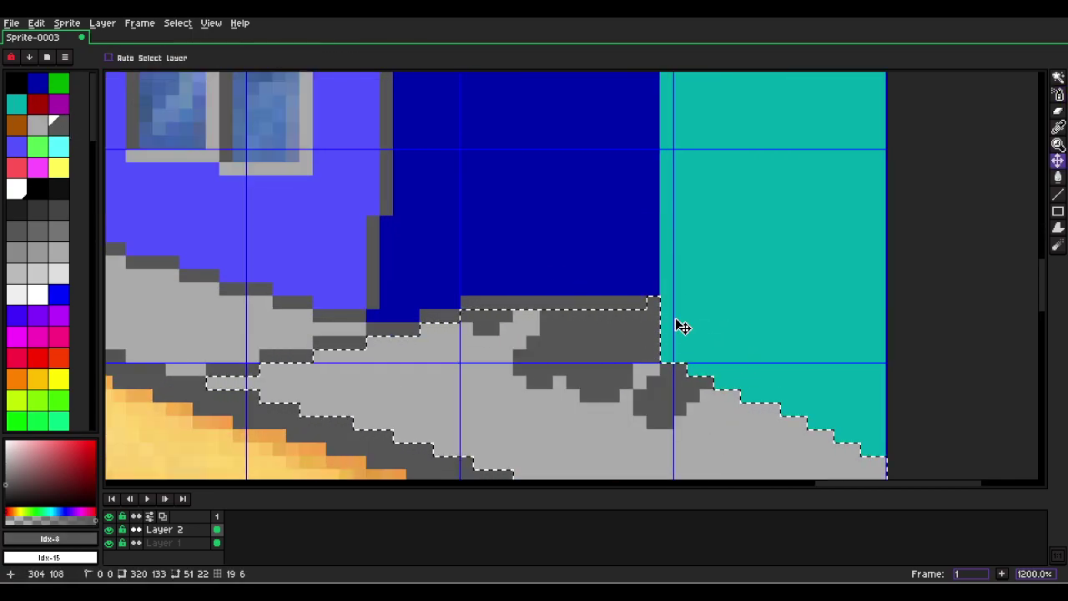
{"action": "key", "text": "ctrl+z"}
{"action": "mouse_move", "coordinate": [713, 284]}
{"action": "left_mouse_down"}
{"action": "mouse_move", "coordinate": [562, 241]}
{"action": "mouse_move", "coordinate": [784, 320]}
{"action": "mouse_move", "coordinate": [767, 308]}
{"action": "left_mouse_up"}
{"action": "key", "text": "ctrl+z"}
Paint a dark-gray shadow on the pavement along the foot of the dark-blue wall with a round 6 px pencil brush.
{"action": "key", "text": "b"}
{"action": "scroll", "coordinate": [718, 311], "scroll_direction": "up", "scroll_amount": 8}
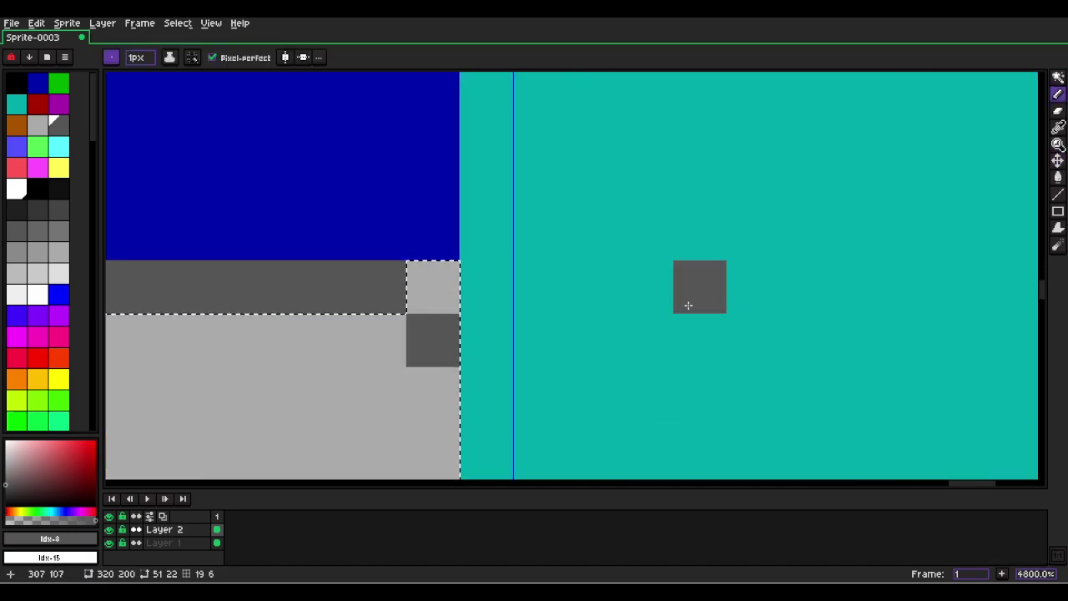
{"action": "scroll", "coordinate": [597, 314], "scroll_direction": "down", "scroll_amount": 8}
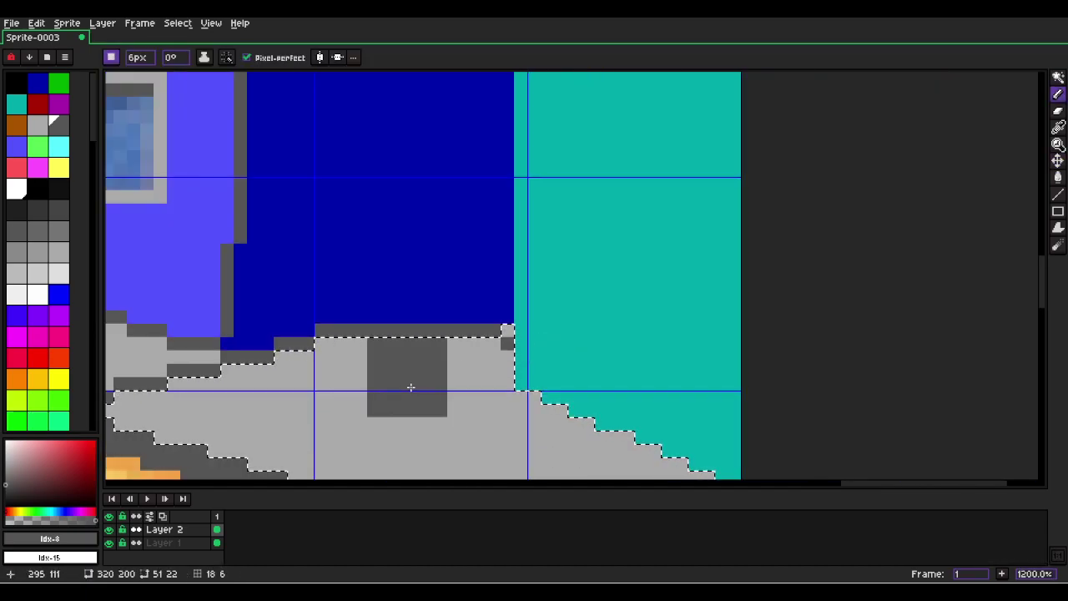
{"action": "left_click", "coordinate": [111, 56]}
{"action": "left_click", "coordinate": [131, 78]}
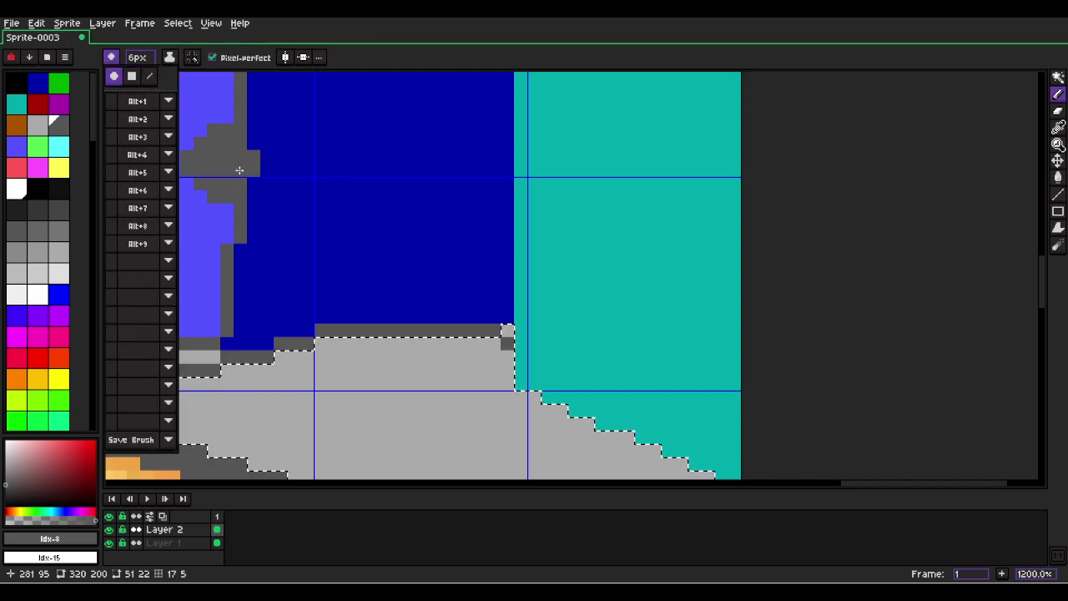
{"action": "mouse_move", "coordinate": [534, 347]}
{"action": "left_mouse_down"}
{"action": "mouse_move", "coordinate": [410, 317]}
{"action": "mouse_move", "coordinate": [378, 325]}
{"action": "mouse_move", "coordinate": [575, 362]}
{"action": "left_mouse_up"}
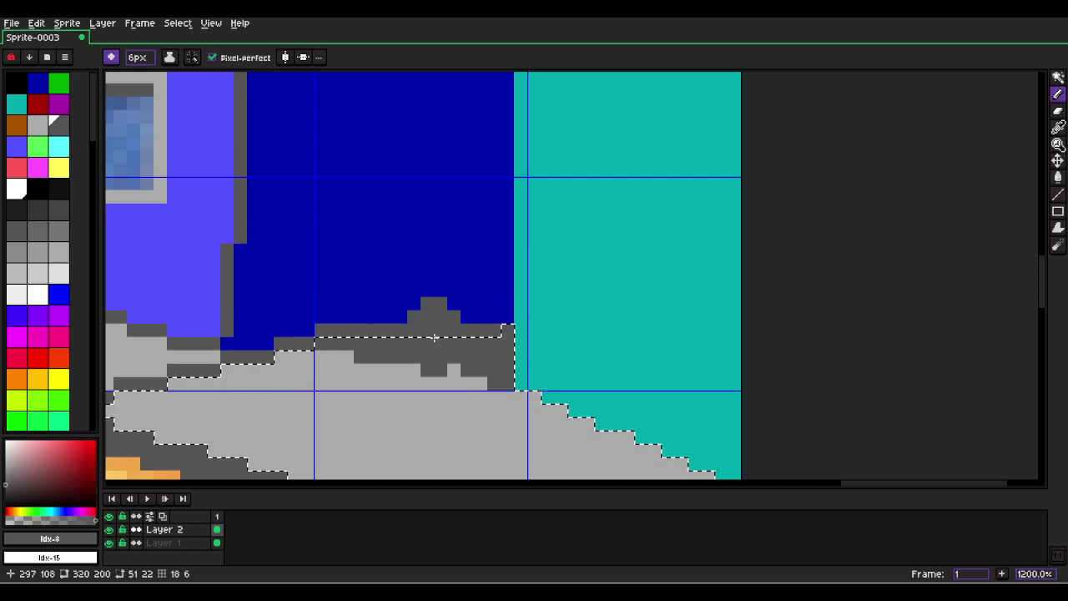
{"action": "scroll", "coordinate": [689, 307], "scroll_direction": "down", "scroll_amount": 5}
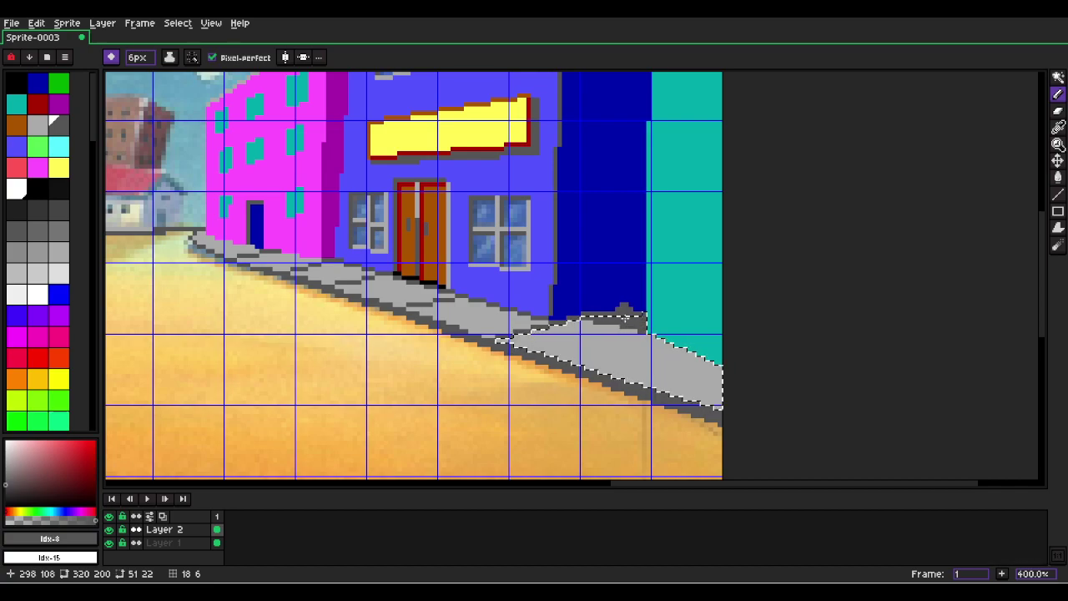
{"action": "scroll", "coordinate": [560, 279], "scroll_direction": "down", "scroll_amount": 2}
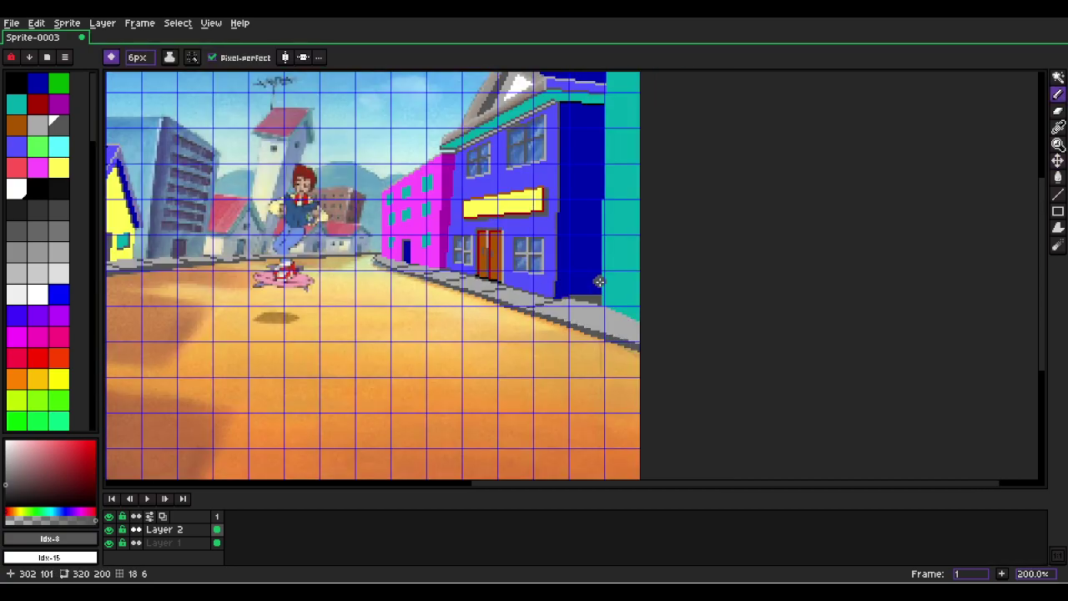
Select the dark-gray pavement shadow below the dark-blue wall and paint its right-hand part black with the pencil.
{"action": "scroll", "coordinate": [559, 280], "scroll_direction": "up", "scroll_amount": 5}
{"action": "left_click", "coordinate": [15, 80]}
{"action": "key", "text": "w"}
{"action": "left_click", "coordinate": [615, 363]}
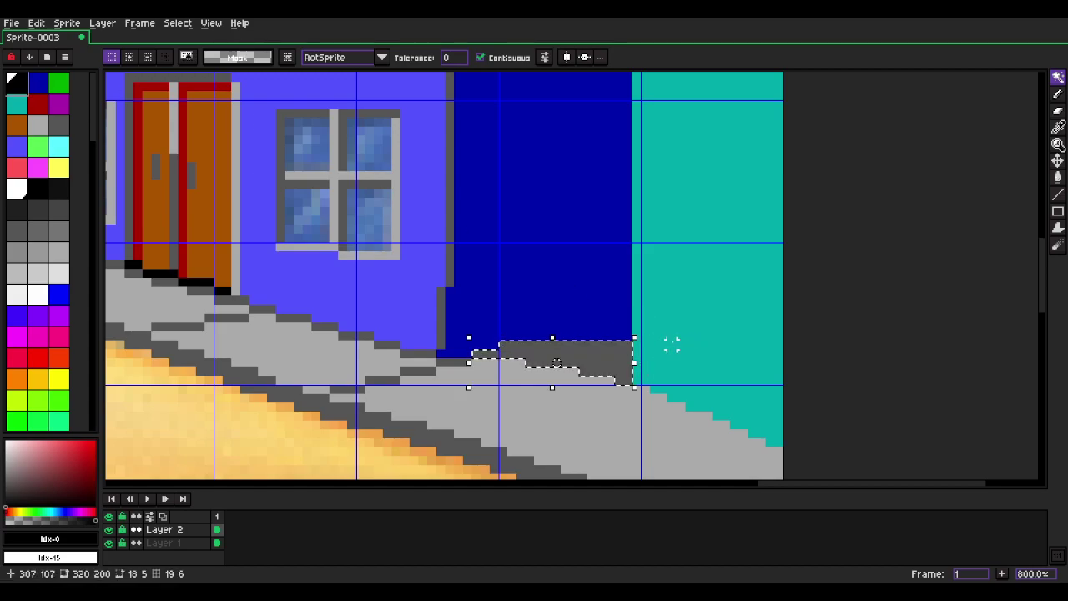
{"action": "key", "text": "b"}
{"action": "left_click_drag", "start_coordinate": [660, 342], "coordinate": [610, 334]}
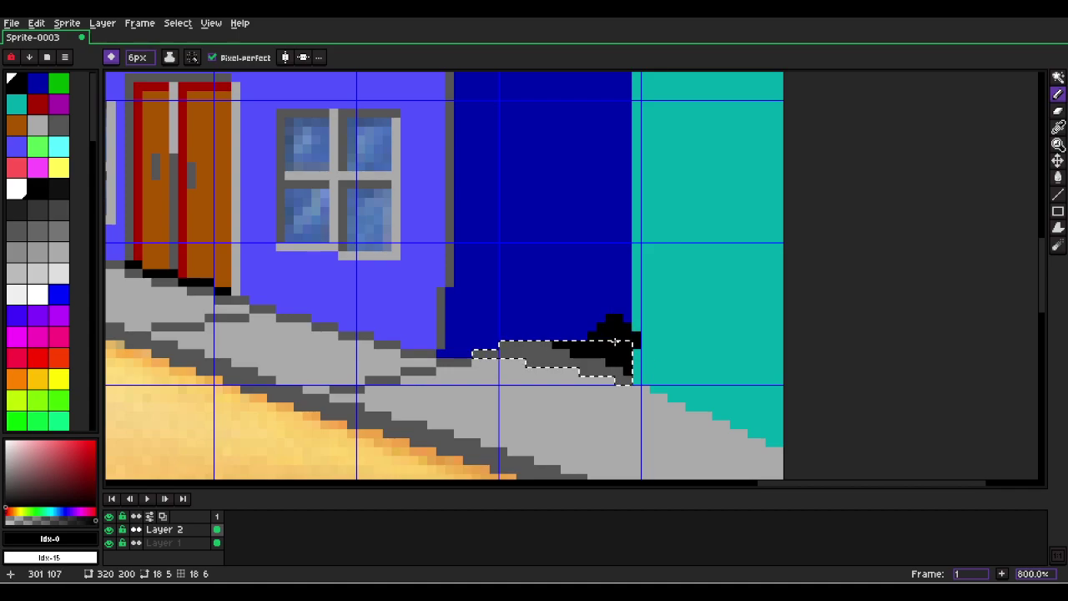
{"action": "scroll", "coordinate": [746, 331], "scroll_direction": "down", "scroll_amount": 3}
{"action": "key", "text": "v"}
{"action": "key", "text": "b"}
{"action": "key", "text": "h"}
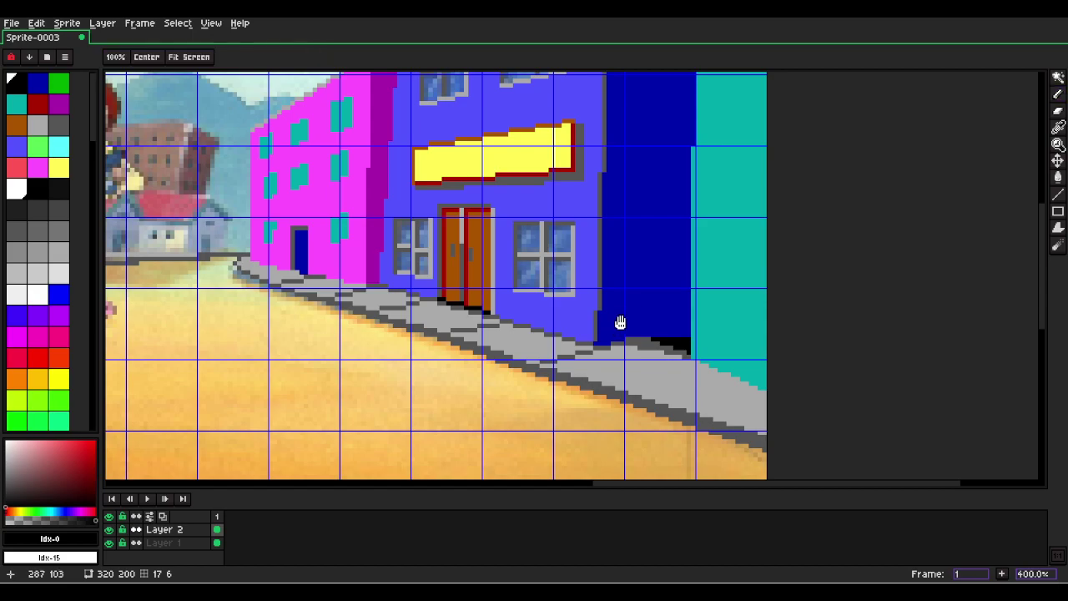
Select the dark-blue side wall and paint a black shadow in its lower right corner with a round 16 px brush.
{"action": "left_click_drag", "start_coordinate": [621, 316], "coordinate": [512, 393]}
{"action": "key", "text": "b"}
{"action": "key", "text": "w"}
{"action": "left_click", "coordinate": [516, 334]}
{"action": "key", "text": "b"}
{"action": "scroll", "coordinate": [579, 303], "scroll_direction": "up", "scroll_amount": 10}
{"action": "left_click", "coordinate": [606, 294]}
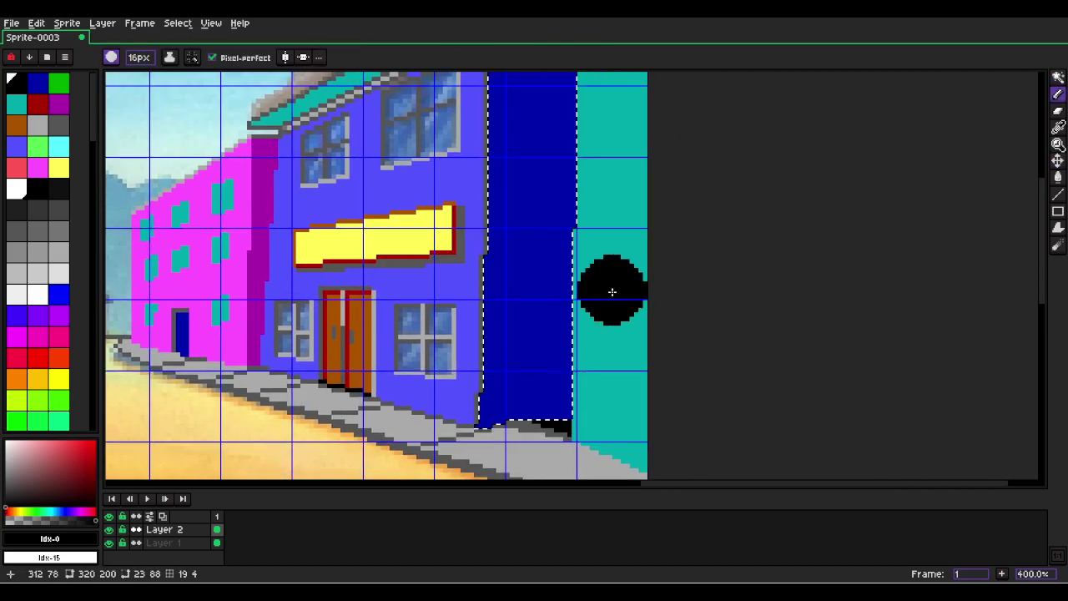
{"action": "left_click_drag", "start_coordinate": [650, 194], "coordinate": [567, 442]}
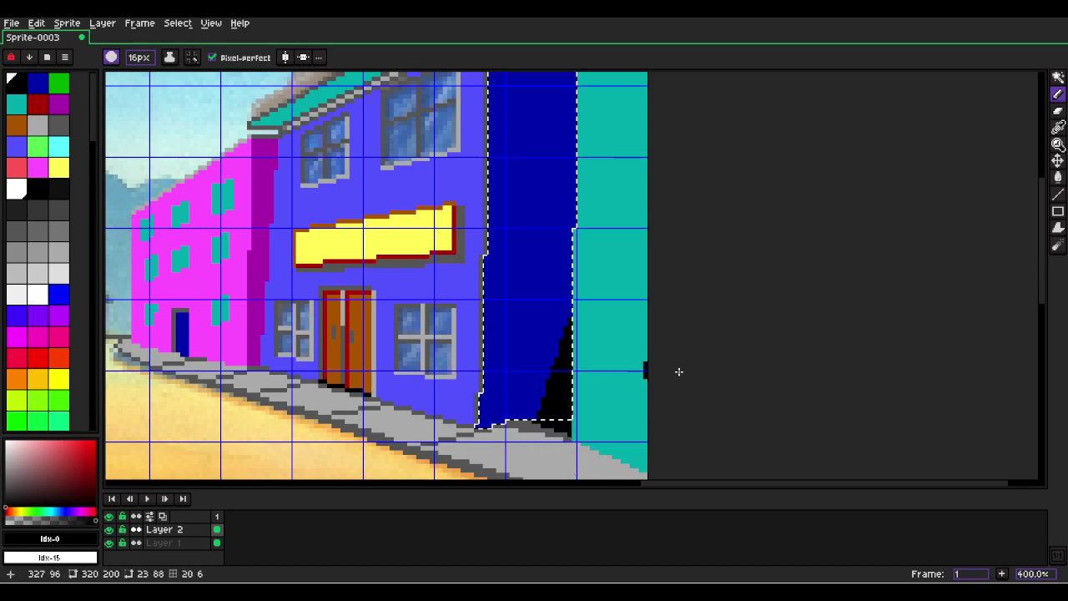
{"action": "scroll", "coordinate": [612, 301], "scroll_direction": "down", "scroll_amount": 2}
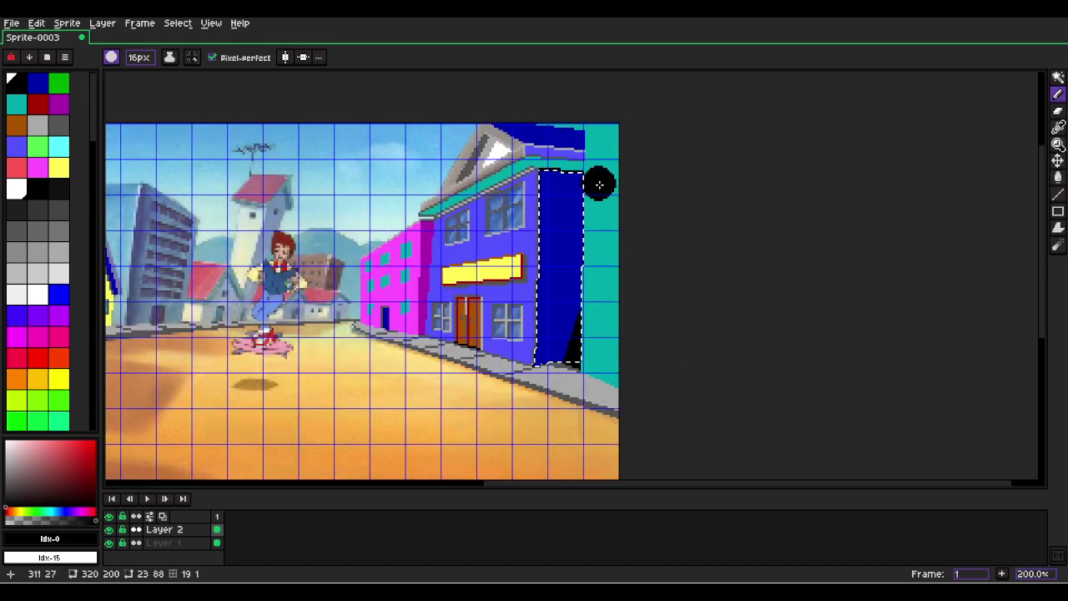
Extend the black shadow up the right edge of the dark-blue wall with a 10 px line.
{"action": "key", "text": "l"}
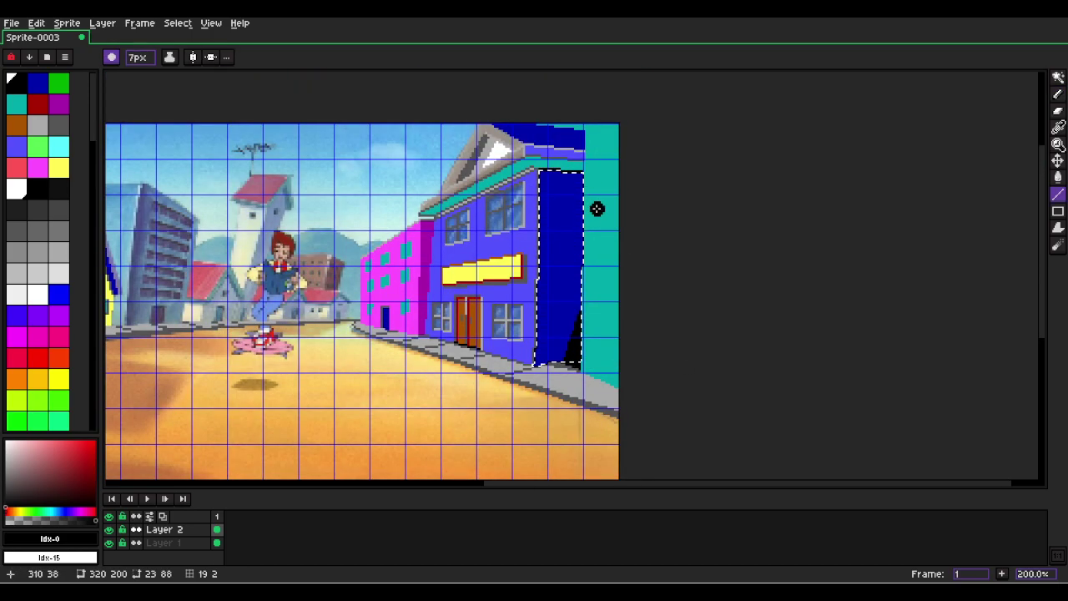
{"action": "left_click_drag", "start_coordinate": [603, 177], "coordinate": [575, 365]}
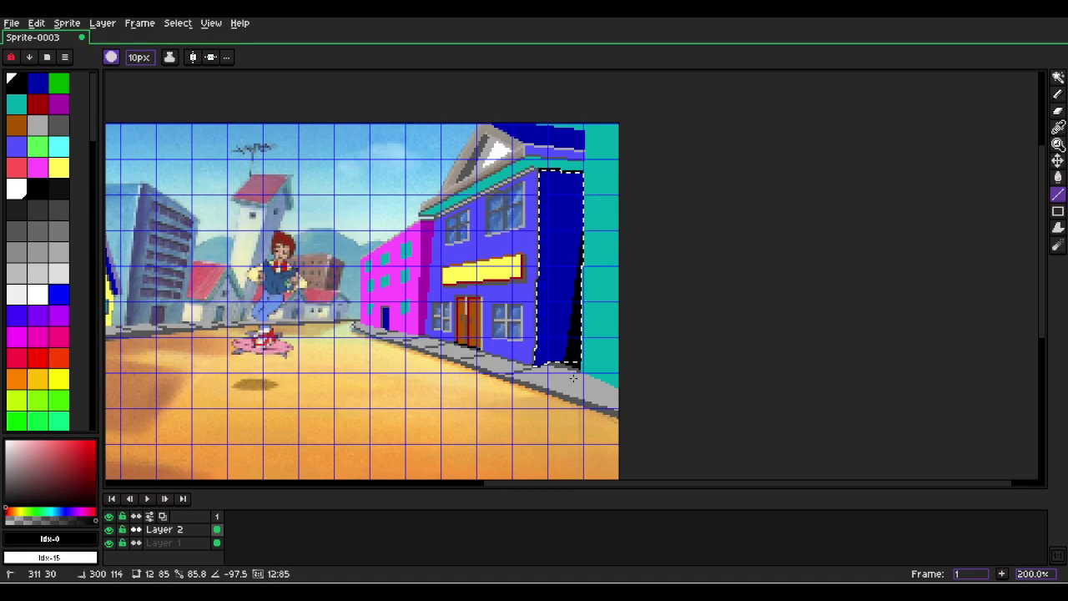
{"action": "left_click_drag", "start_coordinate": [574, 378], "coordinate": [572, 377]}
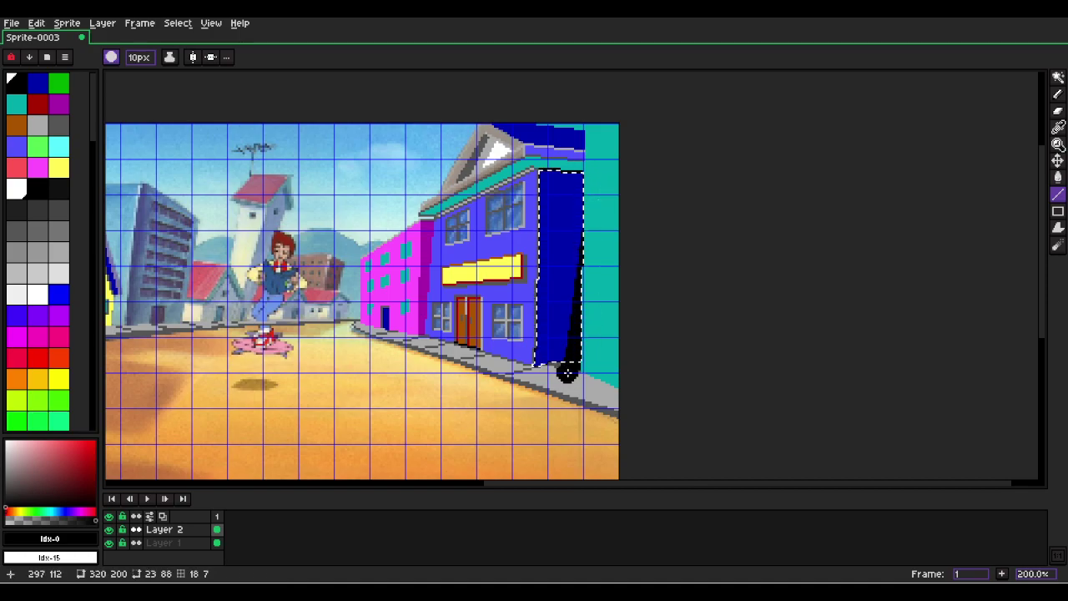
Try a black 10 px line as a shadow along the right edge of the purple wall strip, and undo it.
{"action": "key", "text": "w"}
{"action": "left_click", "coordinate": [431, 248]}
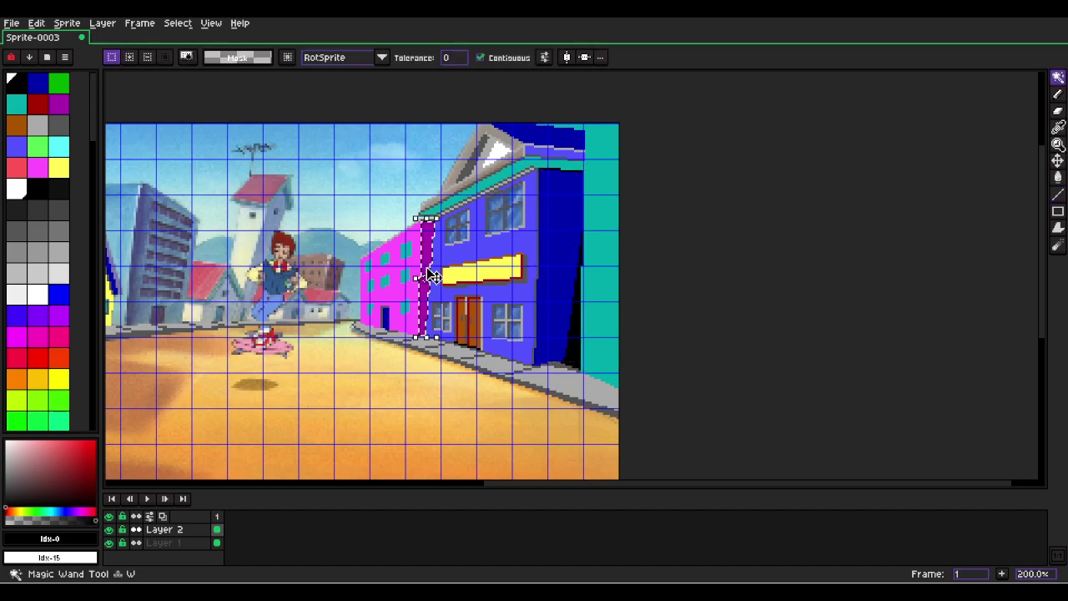
{"action": "key", "text": "l"}
{"action": "scroll", "coordinate": [433, 248], "scroll_direction": "up", "scroll_amount": 3}
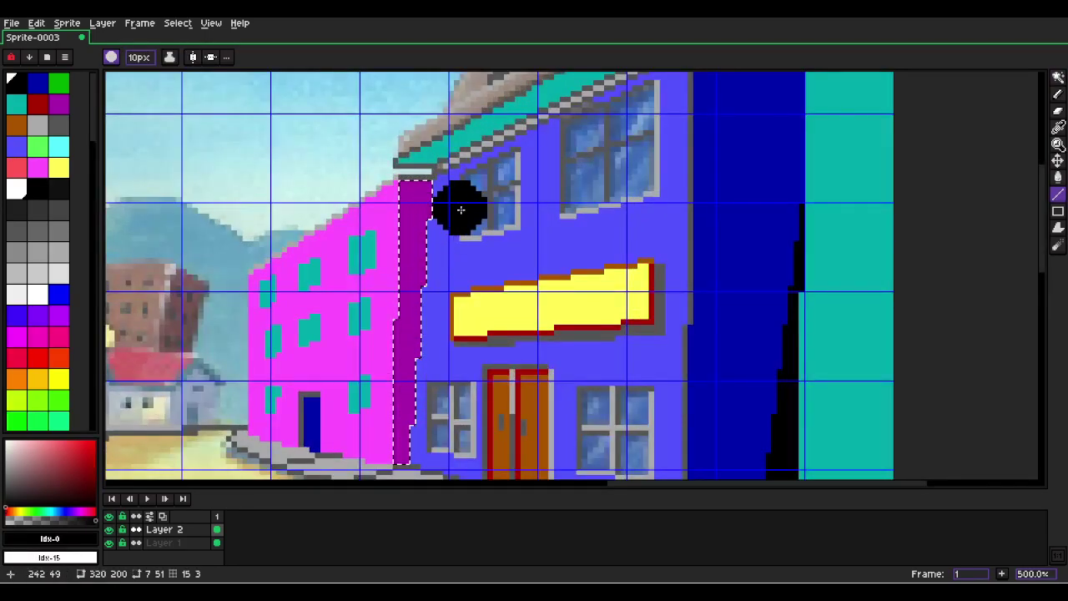
{"action": "left_click_drag", "start_coordinate": [448, 205], "coordinate": [429, 472]}
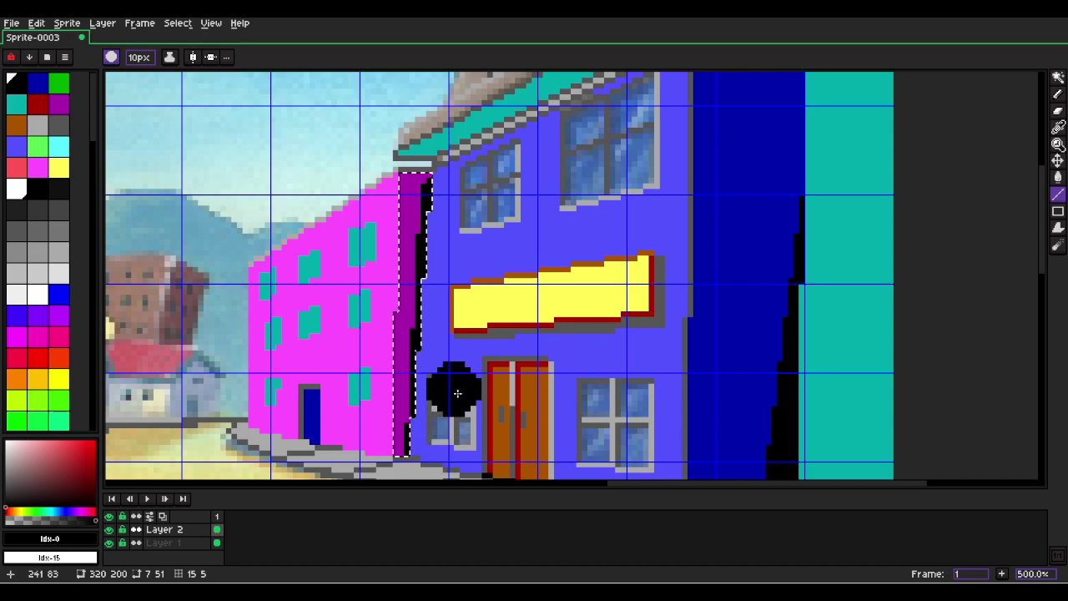
{"action": "left_click_drag", "start_coordinate": [453, 381], "coordinate": [531, 334]}
{"action": "scroll", "coordinate": [537, 334], "scroll_direction": "down", "scroll_amount": 2}
{"action": "key", "text": "ctrl+z"}
{"action": "key", "text": "ctrl+z"}
Select the solid black street area and delete it from the layer to uncover the reference street.
{"action": "left_click_drag", "start_coordinate": [307, 327], "coordinate": [550, 312]}
{"action": "scroll", "coordinate": [598, 205], "scroll_direction": "down", "scroll_amount": 2}
{"action": "scroll", "coordinate": [595, 203], "scroll_direction": "up", "scroll_amount": 1}
{"action": "key", "text": "w"}
{"action": "left_click", "coordinate": [581, 409]}
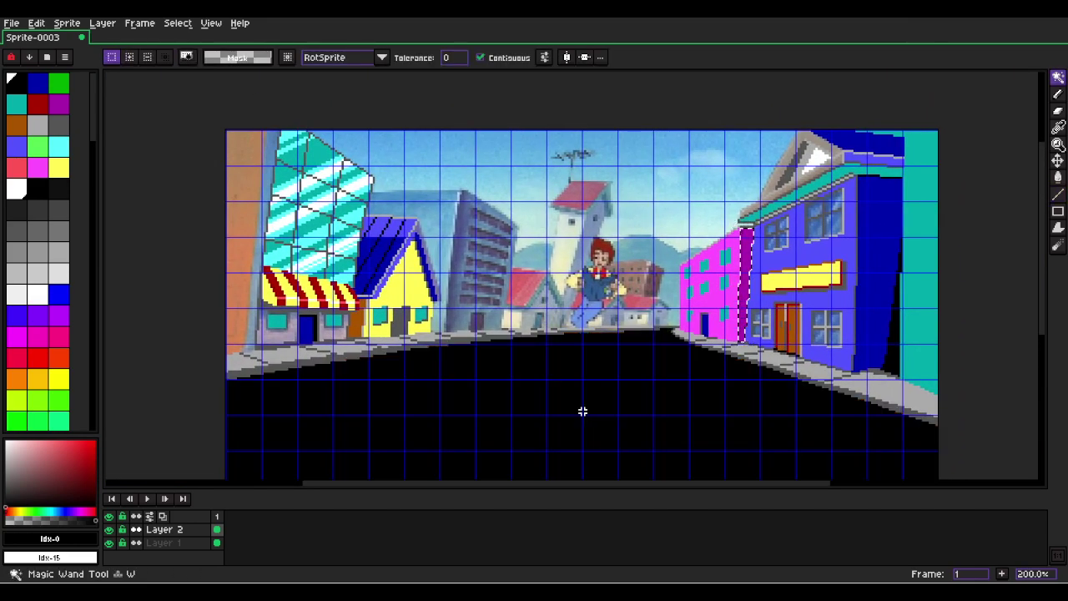
{"action": "left_click_drag", "start_coordinate": [397, 408], "coordinate": [357, 248]}
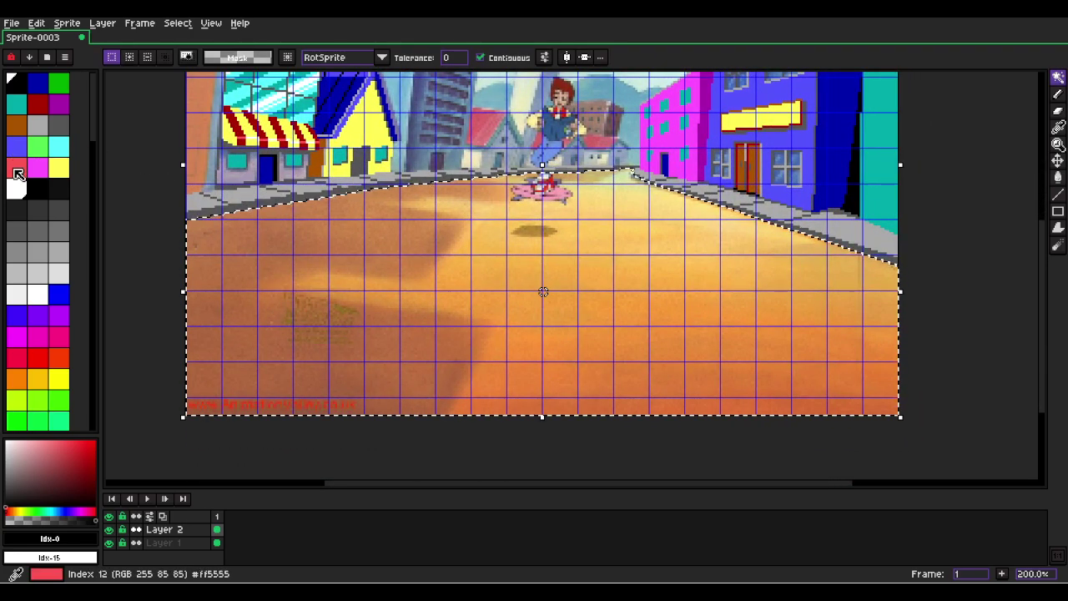
Trace the edges of the large building shadows on the street in brown with a round 14 px brush.
{"action": "left_click", "coordinate": [17, 124]}
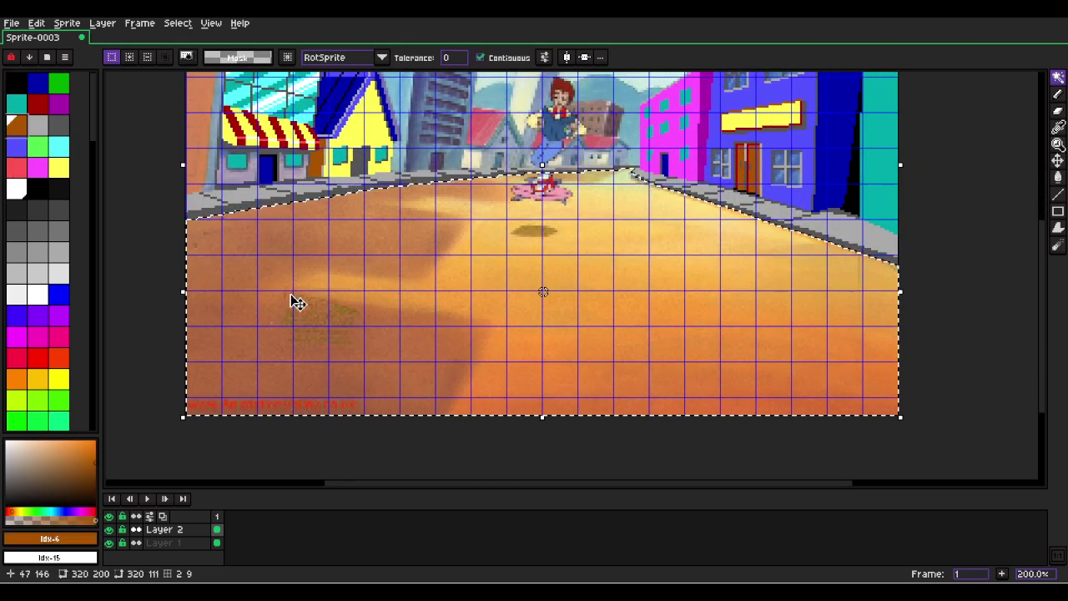
{"action": "key", "text": "b"}
{"action": "left_click_drag", "start_coordinate": [264, 303], "coordinate": [351, 309]}
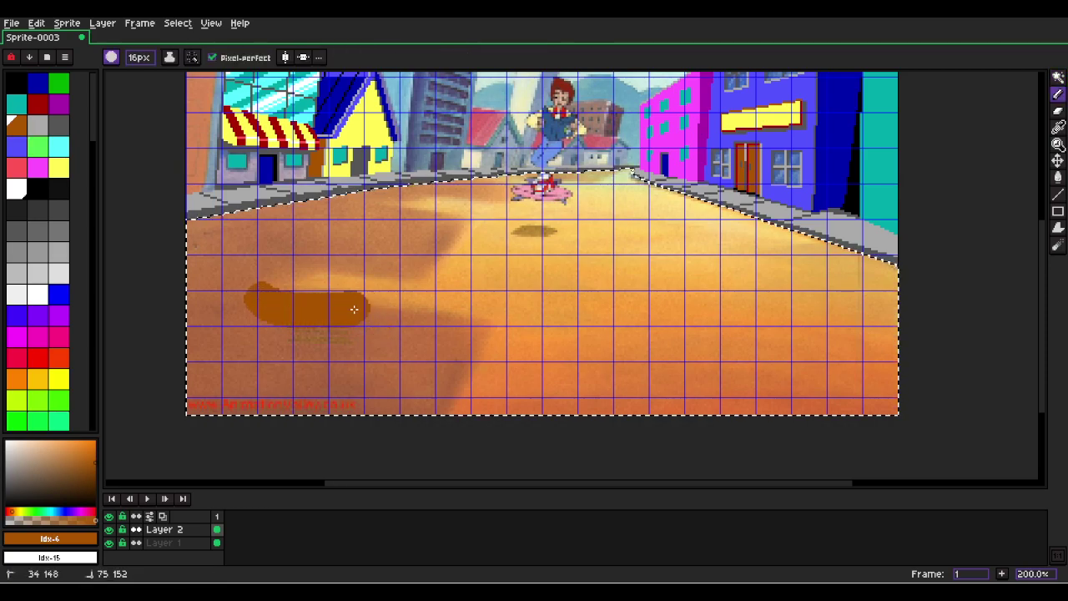
{"action": "key", "text": "ctrl+z"}
{"action": "mouse_move", "coordinate": [436, 319]}
{"action": "left_mouse_down"}
{"action": "mouse_move", "coordinate": [472, 332]}
{"action": "mouse_move", "coordinate": [375, 316]}
{"action": "left_mouse_up"}
{"action": "scroll", "coordinate": [476, 335], "scroll_direction": "up", "scroll_amount": 1}
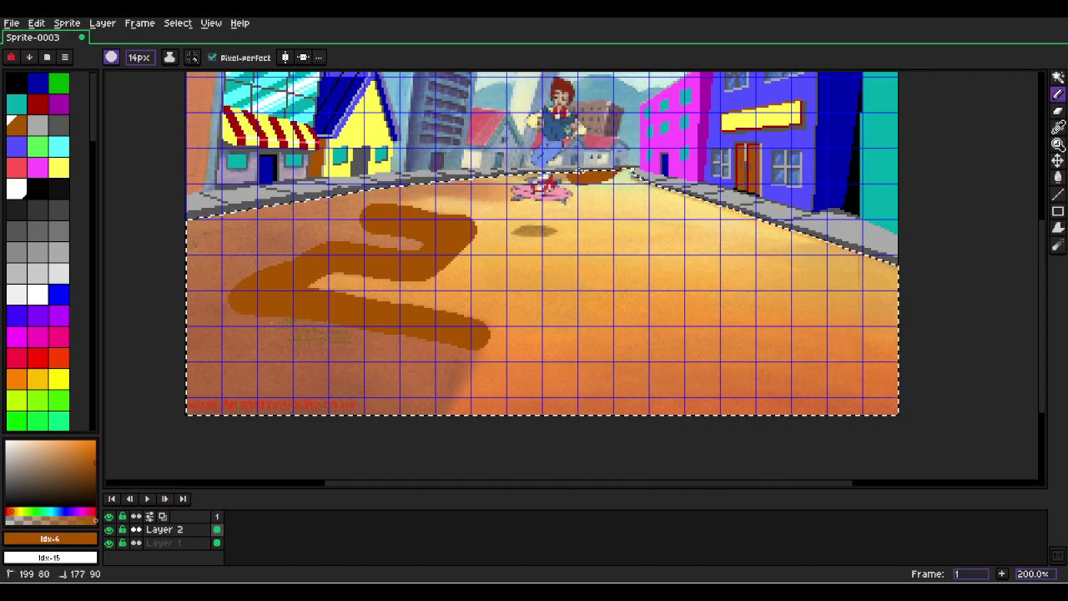
{"action": "key", "text": "ctrl+z"}
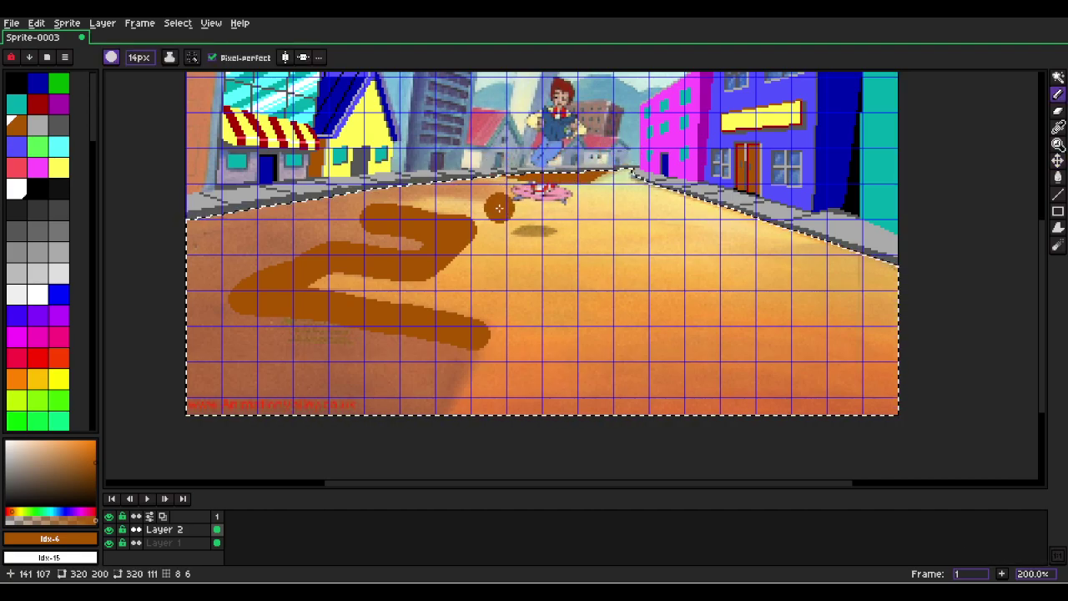
Reduce the brush to 10 px and trace the remaining shadow edges in brown, from the far street down to the image's lower edge.
{"action": "key", "text": "minus"}
{"action": "key", "text": "minus"}
{"action": "key", "text": "minus"}
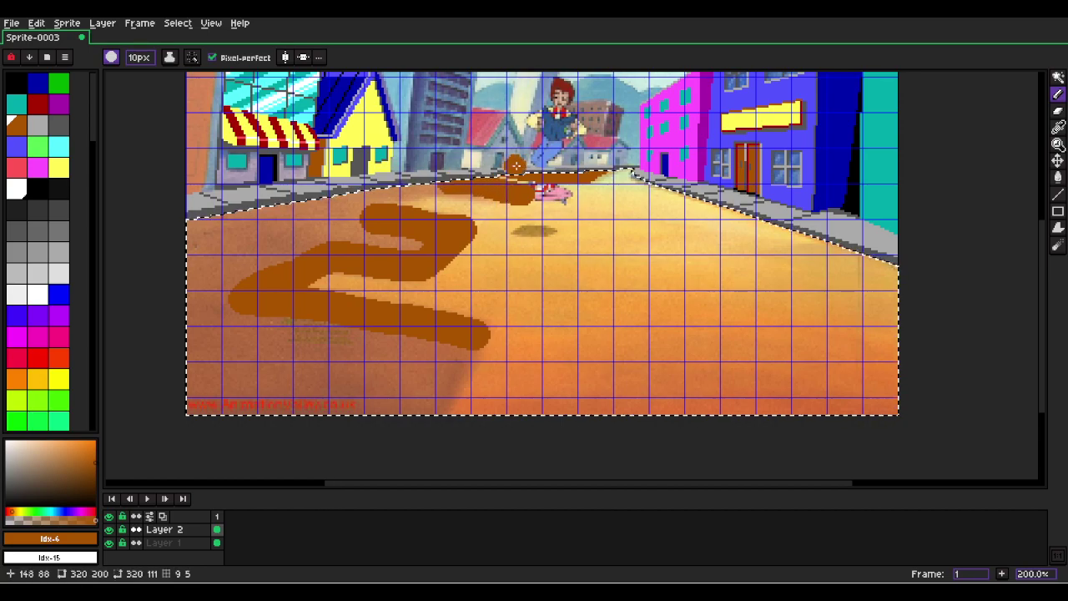
{"action": "left_click", "coordinate": [488, 171]}
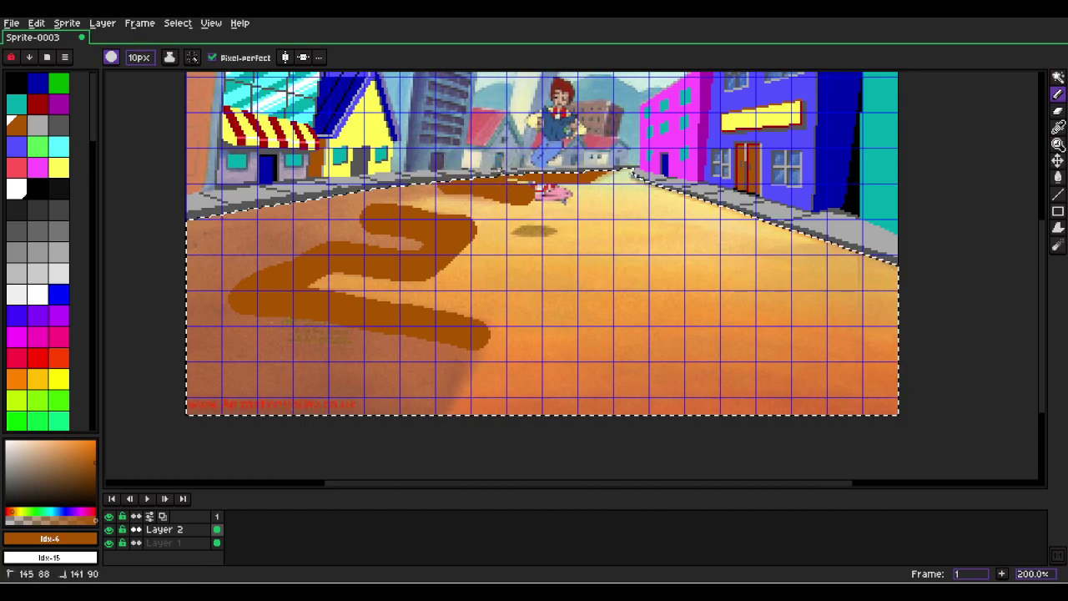
{"action": "mouse_move", "coordinate": [502, 195]}
{"action": "left_mouse_down"}
{"action": "mouse_move", "coordinate": [479, 192]}
{"action": "mouse_move", "coordinate": [497, 190]}
{"action": "left_mouse_up"}
{"action": "key", "text": "ctrl+z"}
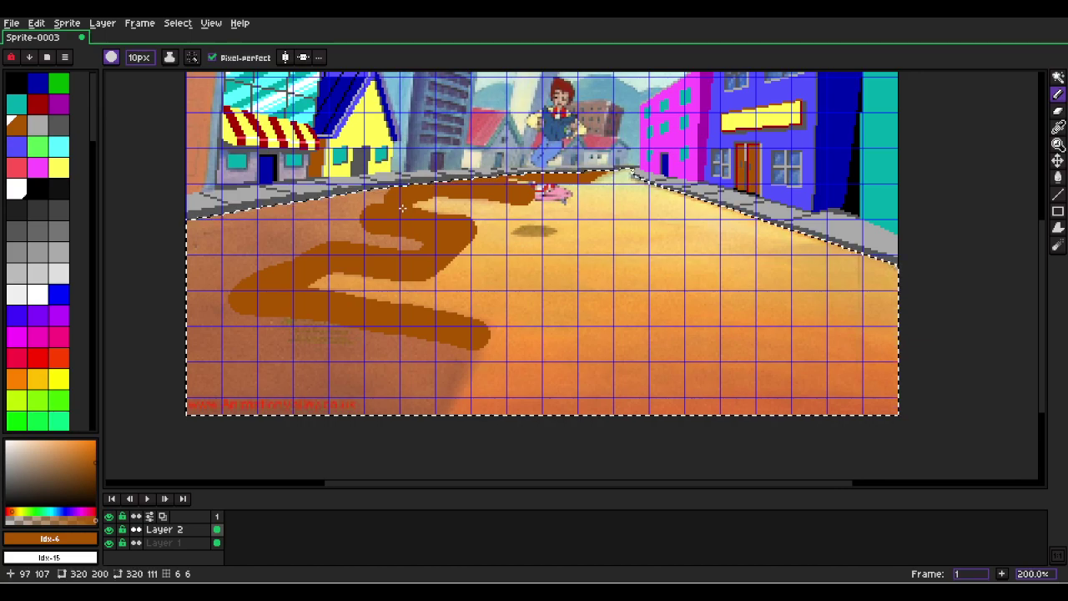
{"action": "left_click", "coordinate": [476, 344]}
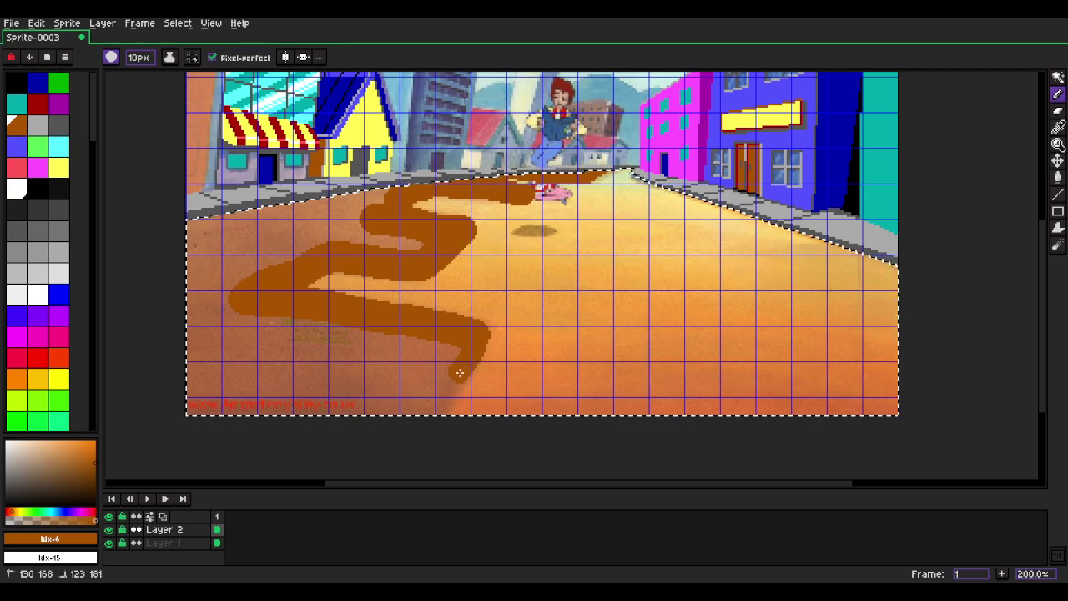
Select the unpainted area enclosed by the brown shadow outline and fill it with brown.
{"action": "key", "text": "m"}
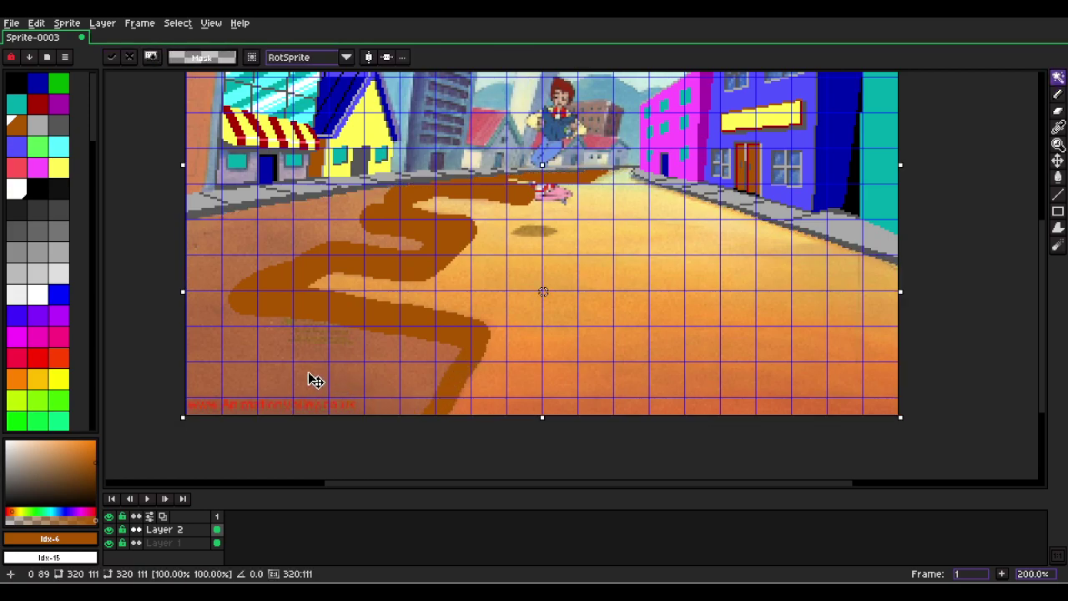
{"action": "key", "text": "d"}
{"action": "key", "text": "ctrl+d"}
{"action": "left_click", "coordinate": [307, 368]}
{"action": "key", "text": "w"}
{"action": "left_click", "coordinate": [248, 343]}
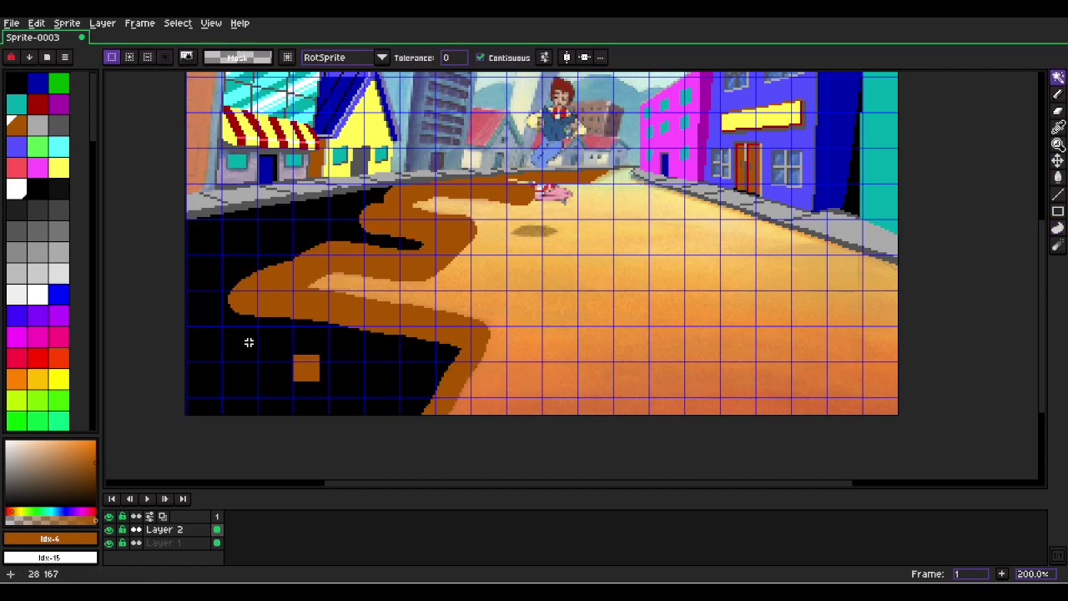
{"action": "key", "text": "f"}
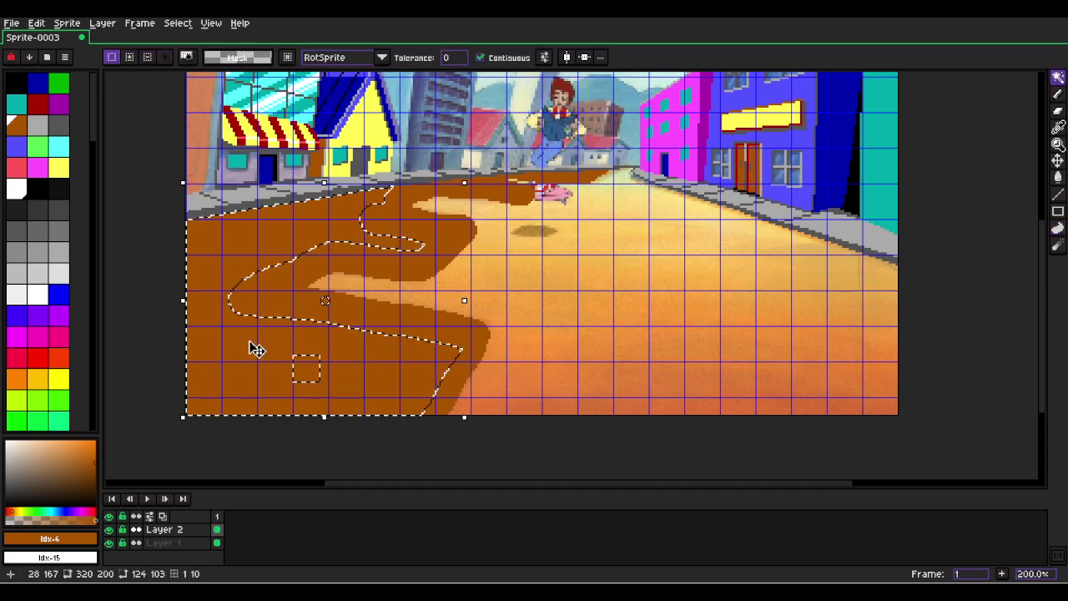
Select the sunlit remainder of the street and fill it with light red, #ff5555.
{"action": "left_click", "coordinate": [573, 331]}
{"action": "left_click", "coordinate": [19, 167]}
{"action": "key", "text": "f"}
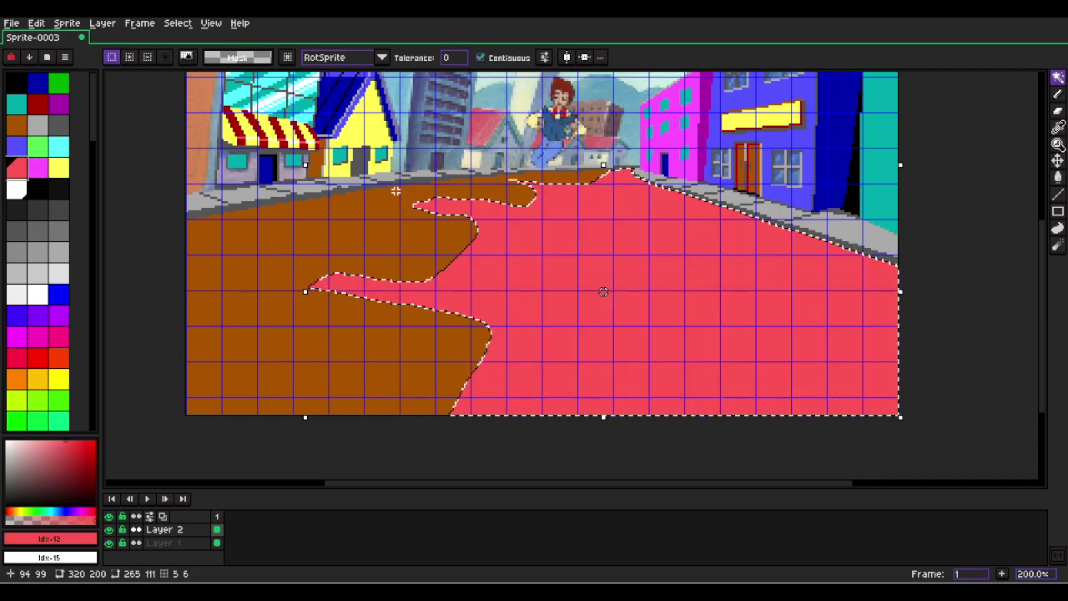
Clear the selection and cover the few unfilled pixels beside the far brown shadow with light red, using a 1 px pencil.
{"action": "left_click", "coordinate": [62, 168]}
{"action": "scroll", "coordinate": [382, 197], "scroll_direction": "up", "scroll_amount": 5}
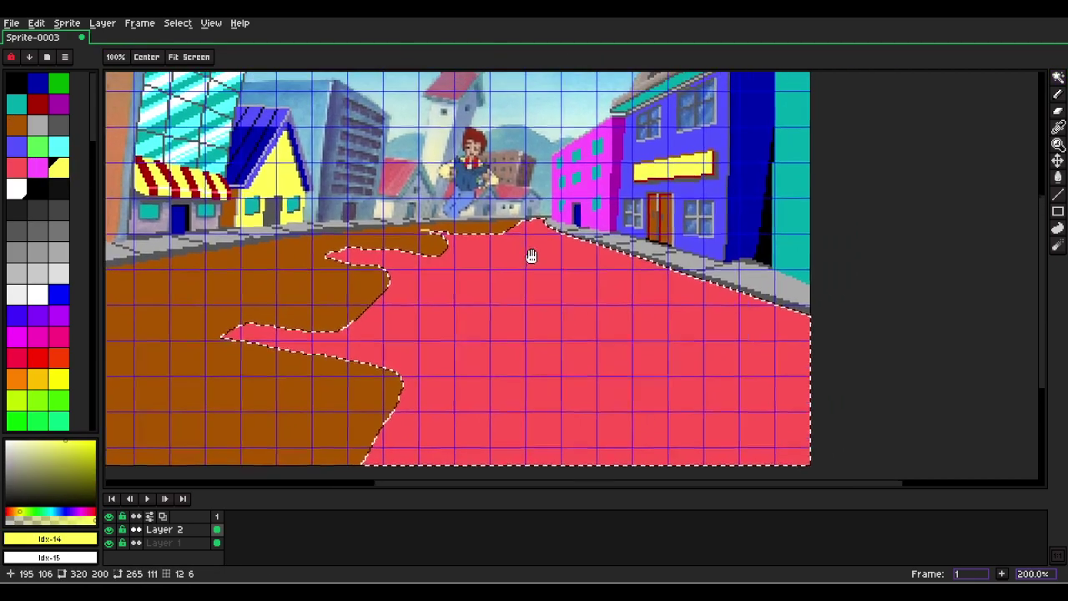
{"action": "key", "text": "ctrl+d"}
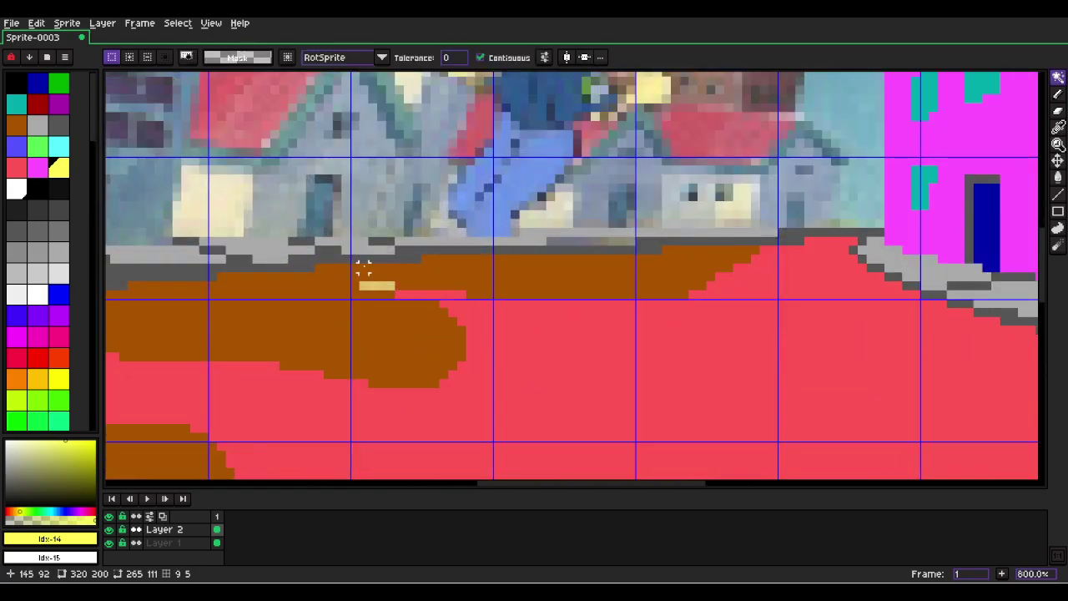
{"action": "key", "text": "b"}
{"action": "scroll", "coordinate": [375, 286], "scroll_direction": "down", "scroll_amount": 1}
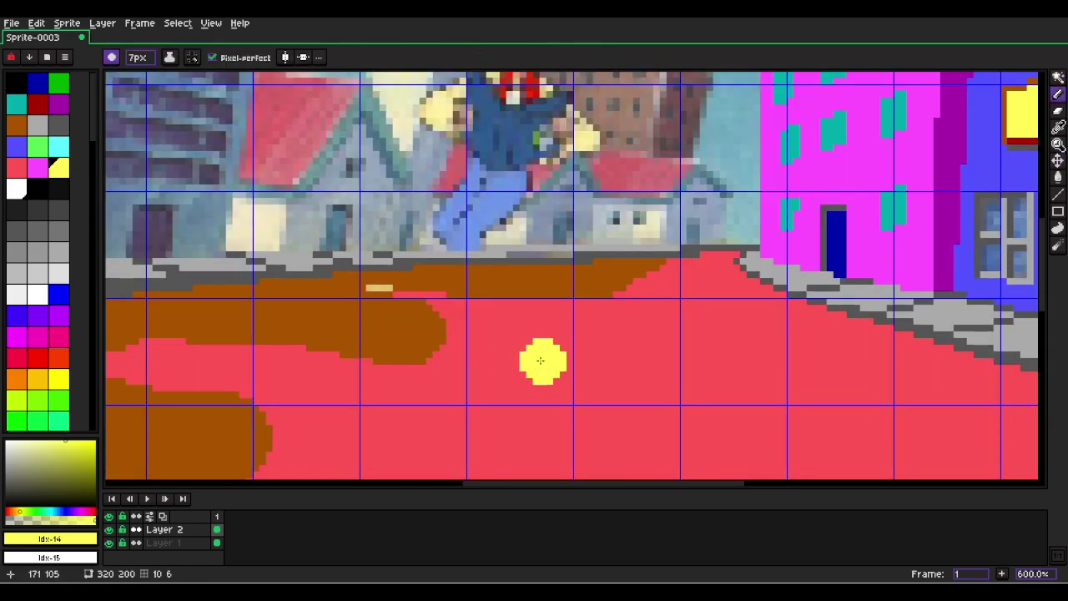
{"action": "left_click", "coordinate": [525, 351], "text": "alt"}
{"action": "scroll", "coordinate": [386, 286], "scroll_direction": "down", "scroll_amount": 4}
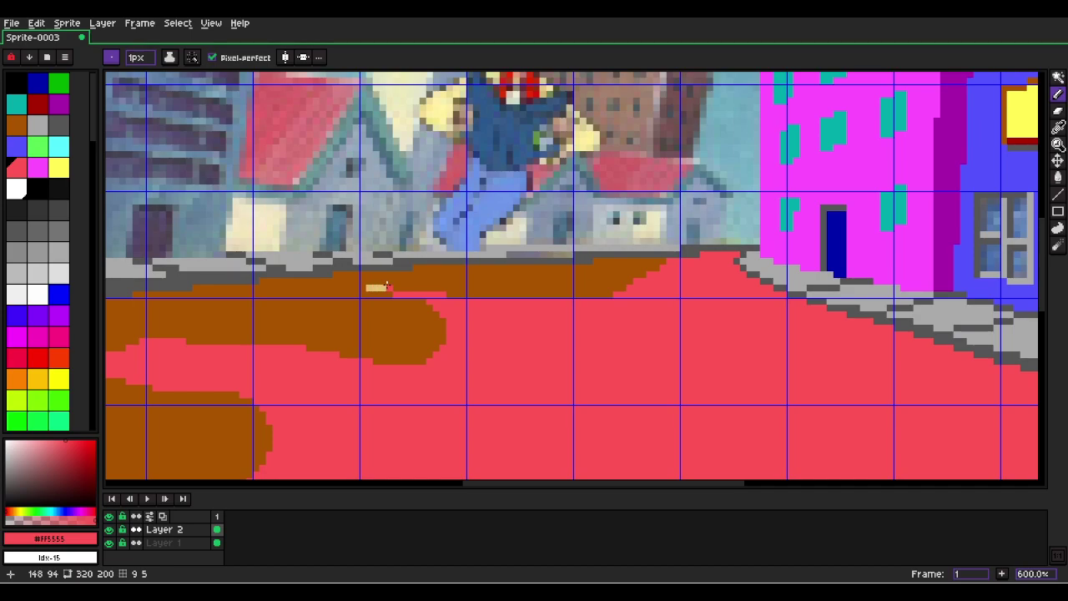
{"action": "scroll", "coordinate": [364, 287], "scroll_direction": "down", "scroll_amount": 3}
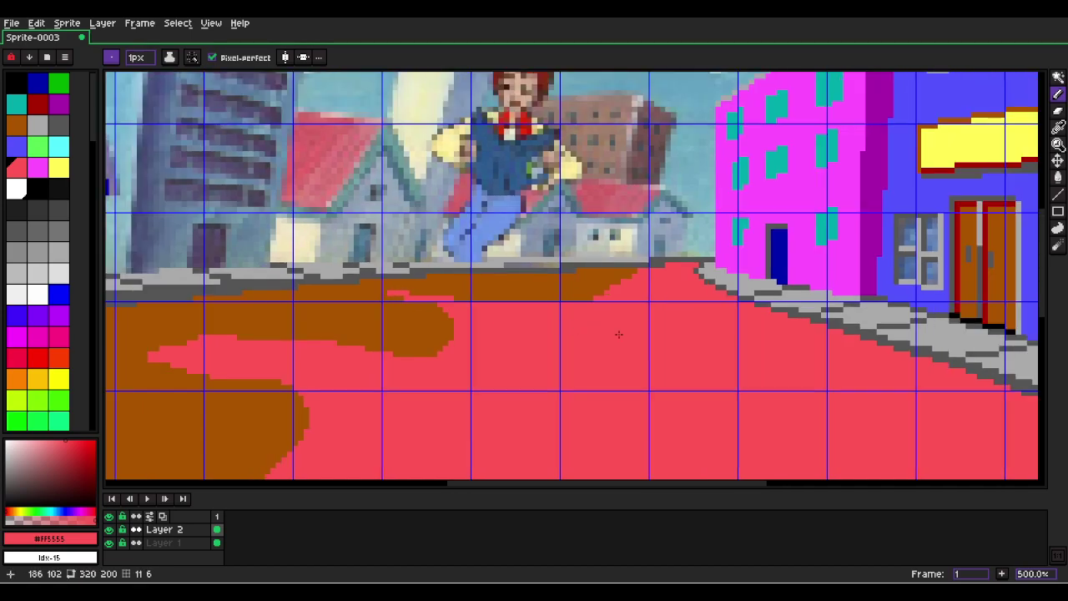
{"action": "scroll", "coordinate": [606, 341], "scroll_direction": "up", "scroll_amount": 2}
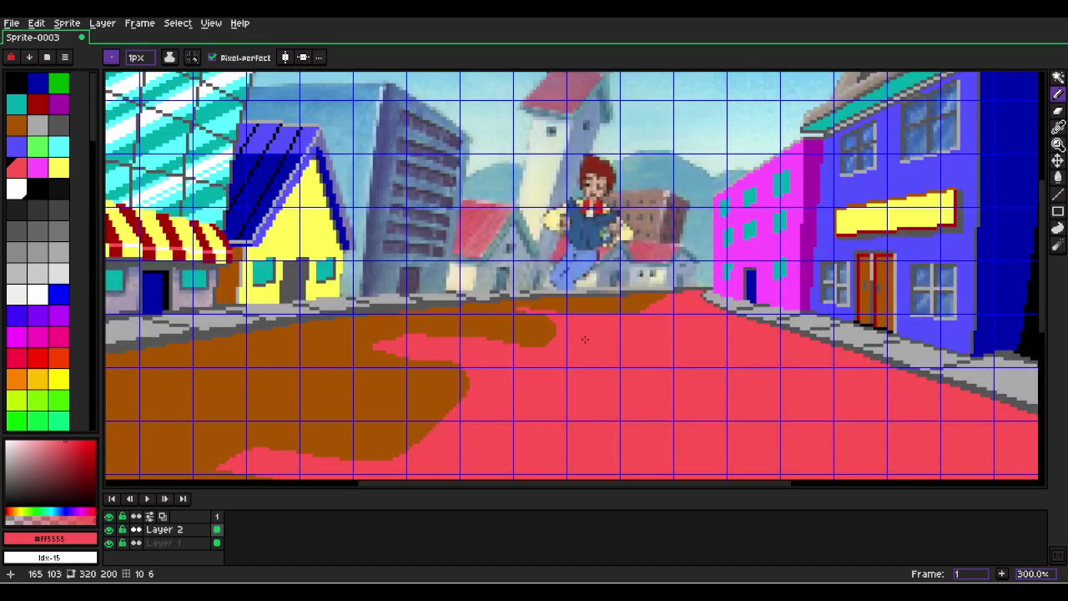
Select the light red street and spray yellow dots over its far end with a 1 px spray of width 27.
{"action": "key", "text": "w"}
{"action": "left_click", "coordinate": [643, 357]}
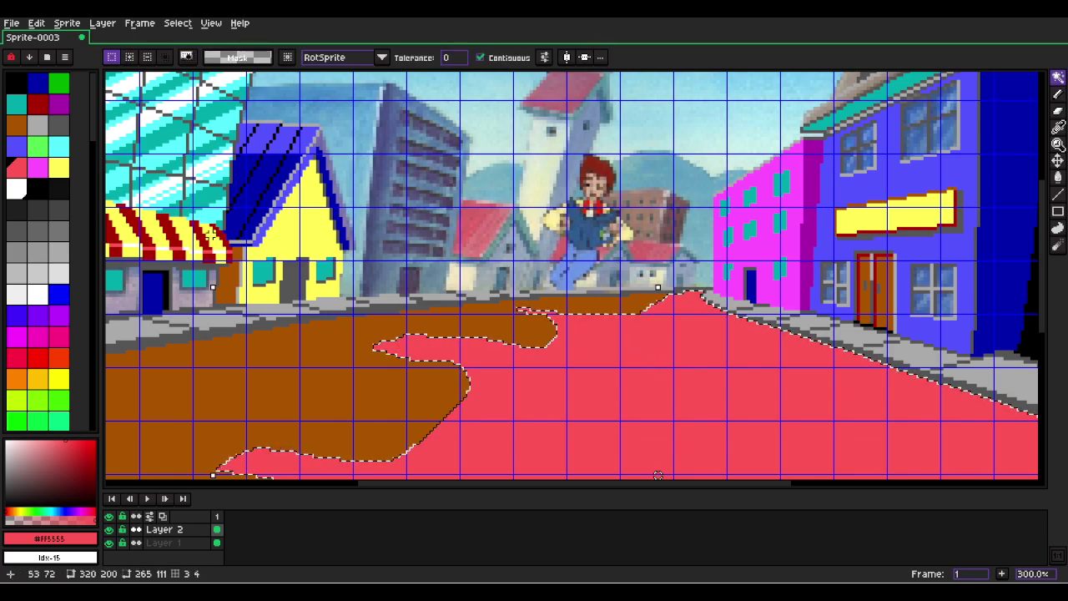
{"action": "left_click", "coordinate": [59, 166]}
{"action": "key", "text": "shift+b"}
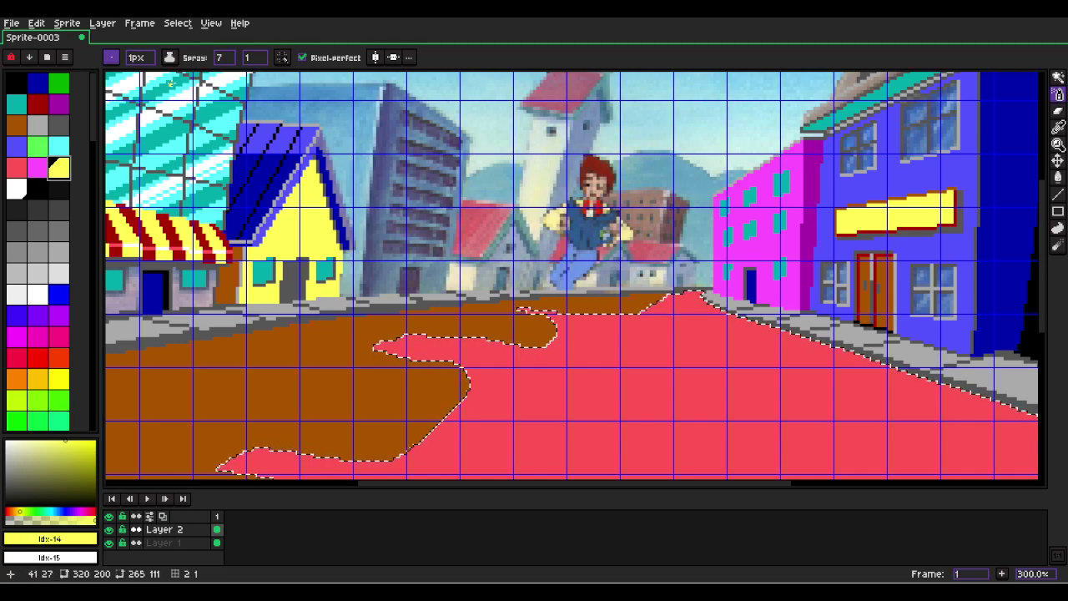
{"action": "left_click", "coordinate": [140, 56]}
{"action": "left_click", "coordinate": [224, 58]}
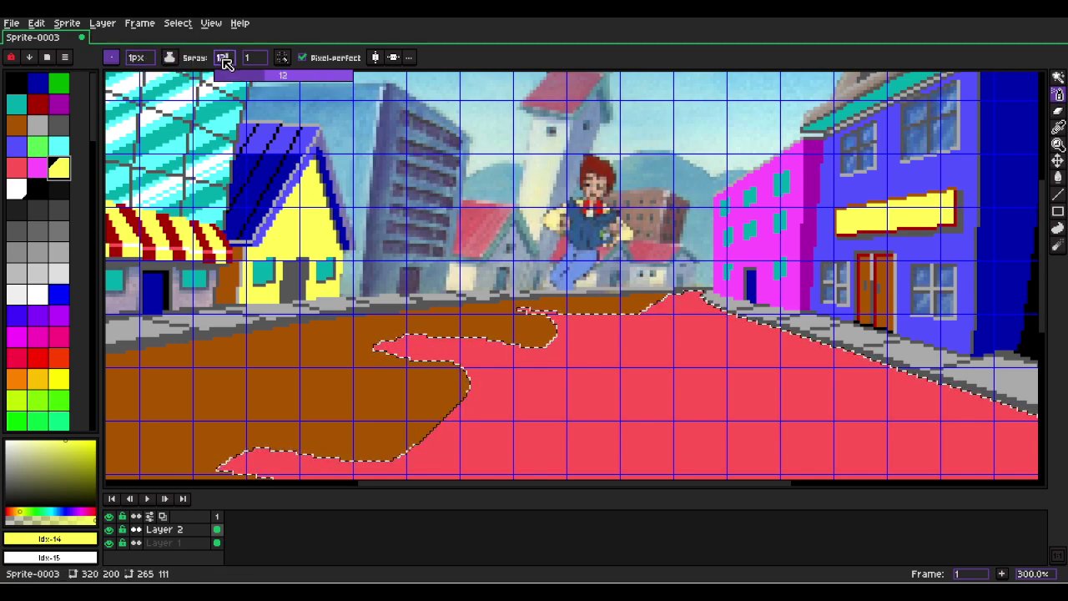
{"action": "scroll", "coordinate": [226, 62], "scroll_direction": "up", "scroll_amount": 6}
{"action": "left_click_drag", "start_coordinate": [757, 318], "coordinate": [559, 305]}
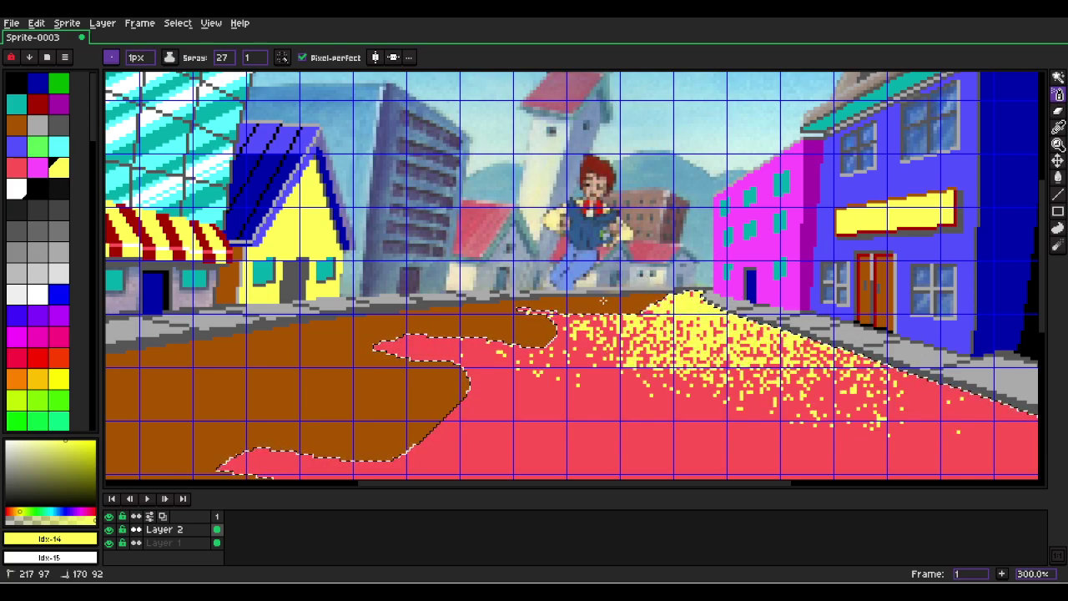
{"action": "scroll", "coordinate": [690, 325], "scroll_direction": "down", "scroll_amount": 2}
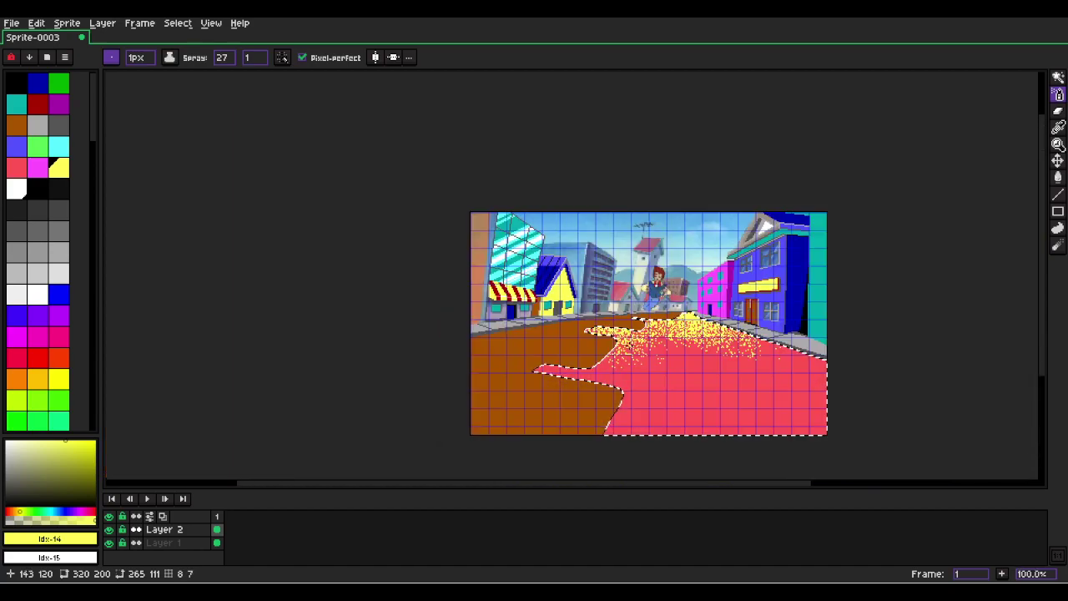
Try spraying larger yellow dots across the far part of the red street, and undo it.
{"action": "scroll", "coordinate": [659, 348], "scroll_direction": "up", "scroll_amount": 4, "text": "ctrl"}
{"action": "scroll", "coordinate": [645, 345], "scroll_direction": "up", "scroll_amount": 1}
{"action": "scroll", "coordinate": [645, 345], "scroll_direction": "down", "scroll_amount": 4, "text": "ctrl"}
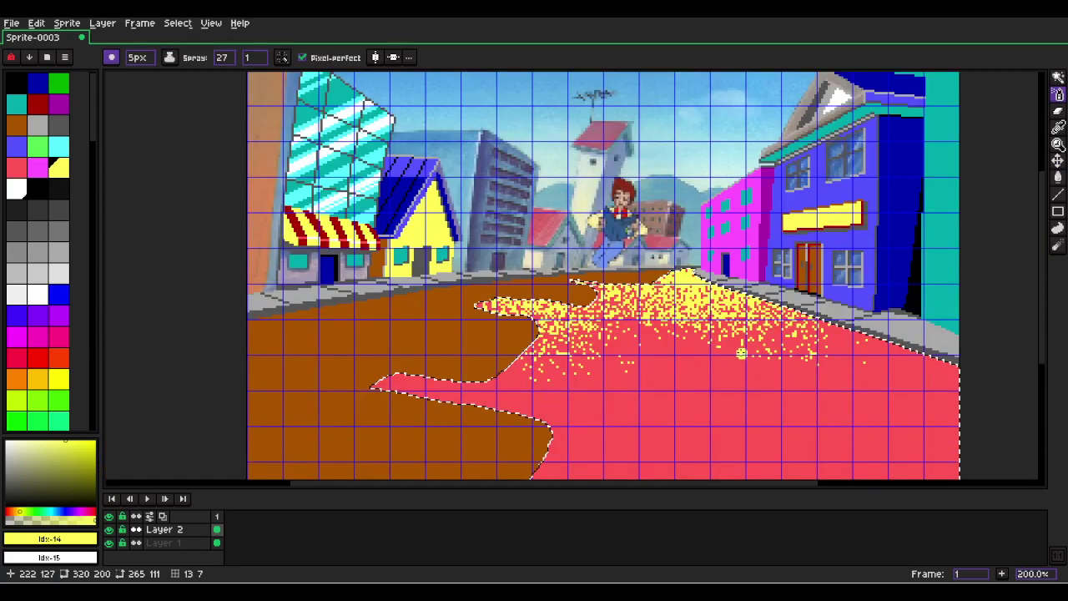
{"action": "scroll", "coordinate": [637, 312], "scroll_direction": "up", "scroll_amount": 1}
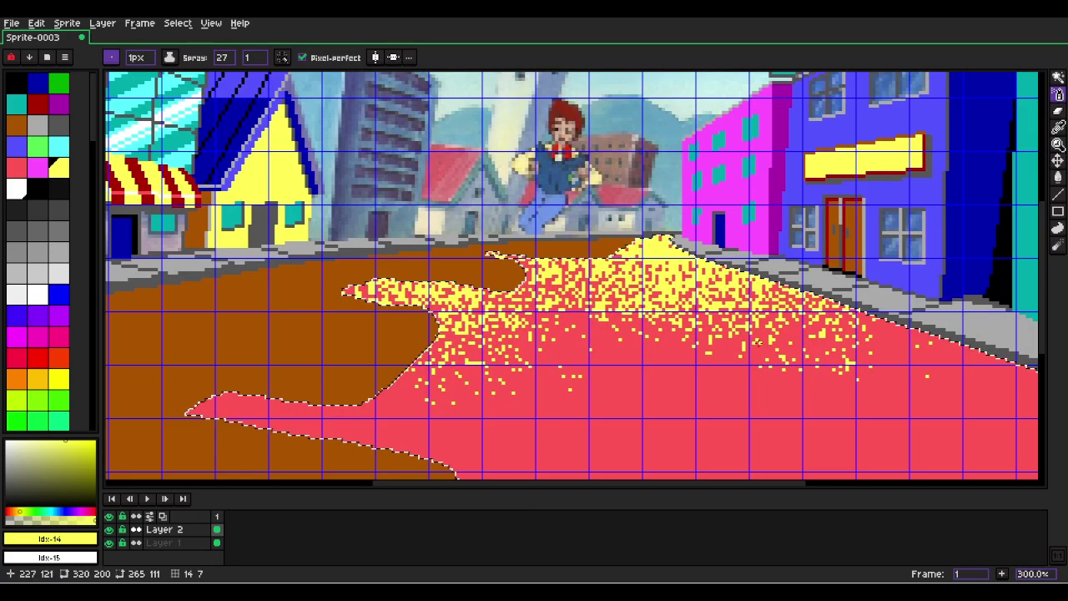
{"action": "key", "text": "v"}
{"action": "scroll", "coordinate": [715, 329], "scroll_direction": "up", "scroll_amount": 1, "text": "ctrl"}
{"action": "mouse_move", "coordinate": [768, 281]}
{"action": "left_mouse_down"}
{"action": "mouse_move", "coordinate": [695, 279]}
{"action": "mouse_move", "coordinate": [729, 264]}
{"action": "mouse_move", "coordinate": [589, 250]}
{"action": "mouse_move", "coordinate": [679, 275]}
{"action": "mouse_move", "coordinate": [569, 282]}
{"action": "mouse_move", "coordinate": [581, 262]}
{"action": "mouse_move", "coordinate": [529, 222]}
{"action": "left_mouse_up"}
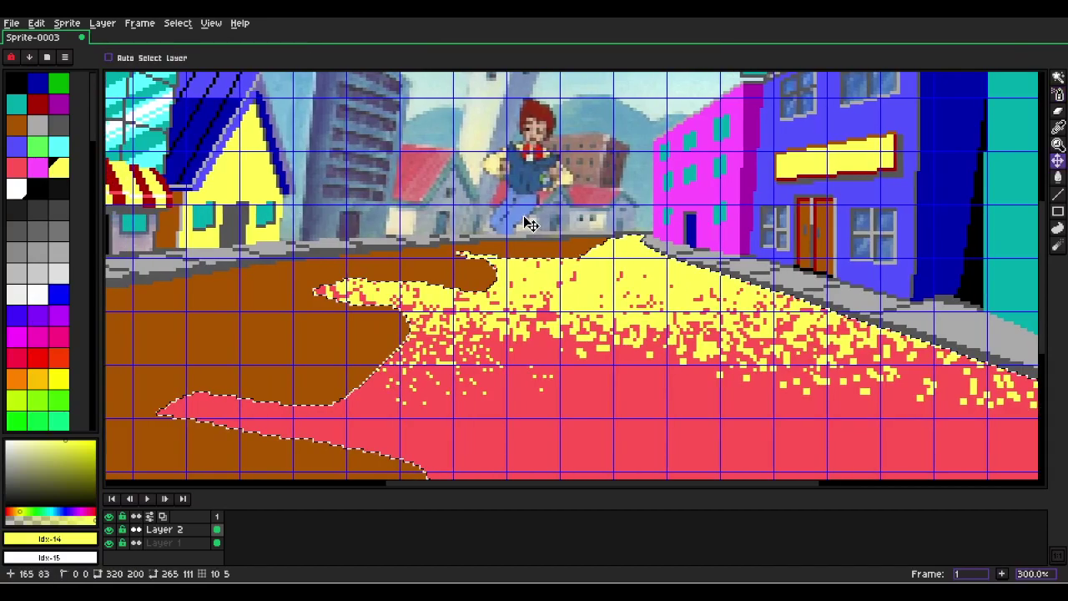
{"action": "key", "text": "ctrl+z"}
Spray 1 px yellow dots along the purple-blue building's pavement, across the middle of the street and into the narrow sunlit strip between shadows.
{"action": "scroll", "coordinate": [529, 222], "scroll_direction": "down", "scroll_amount": 1, "text": "ctrl"}
{"action": "mouse_move", "coordinate": [840, 336]}
{"action": "left_mouse_down"}
{"action": "mouse_move", "coordinate": [830, 246]}
{"action": "mouse_move", "coordinate": [1025, 325]}
{"action": "mouse_move", "coordinate": [975, 332]}
{"action": "left_mouse_up"}
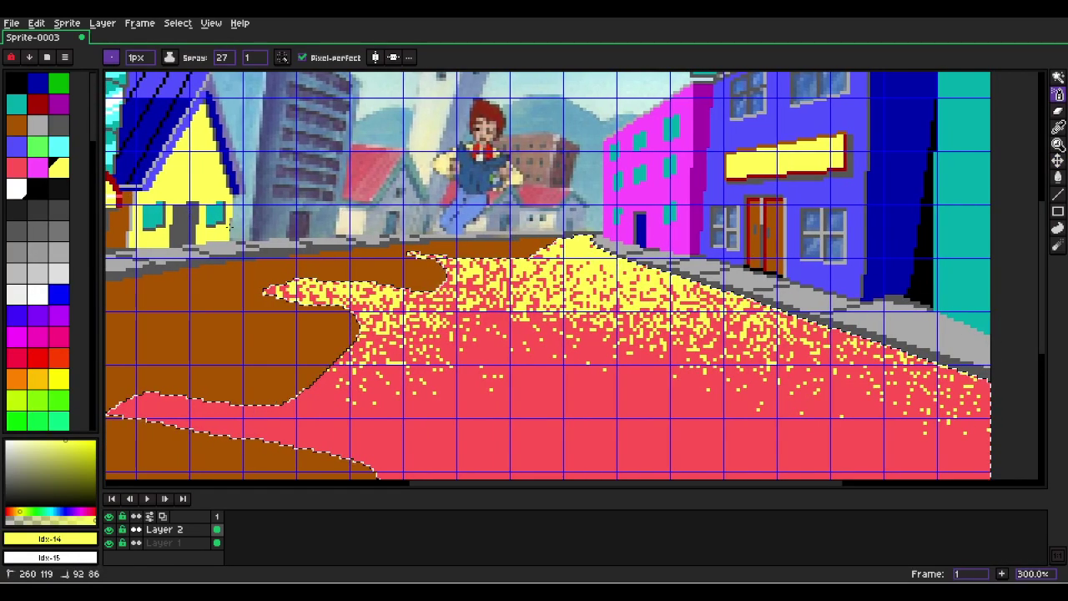
{"action": "scroll", "coordinate": [501, 325], "scroll_direction": "left", "scroll_amount": 2}
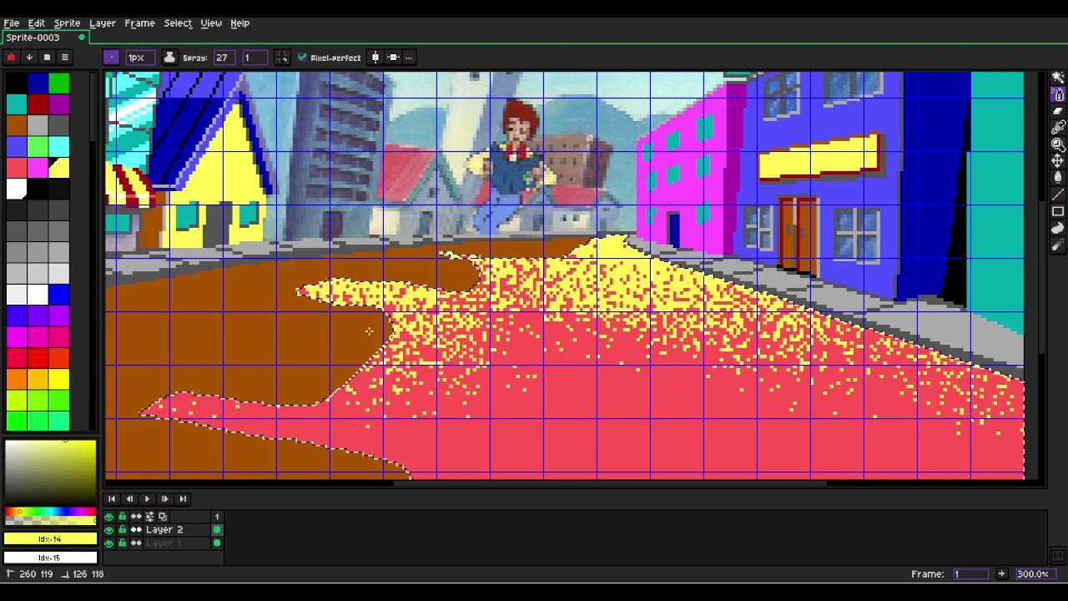
{"action": "left_click_drag", "start_coordinate": [559, 331], "coordinate": [92, 424]}
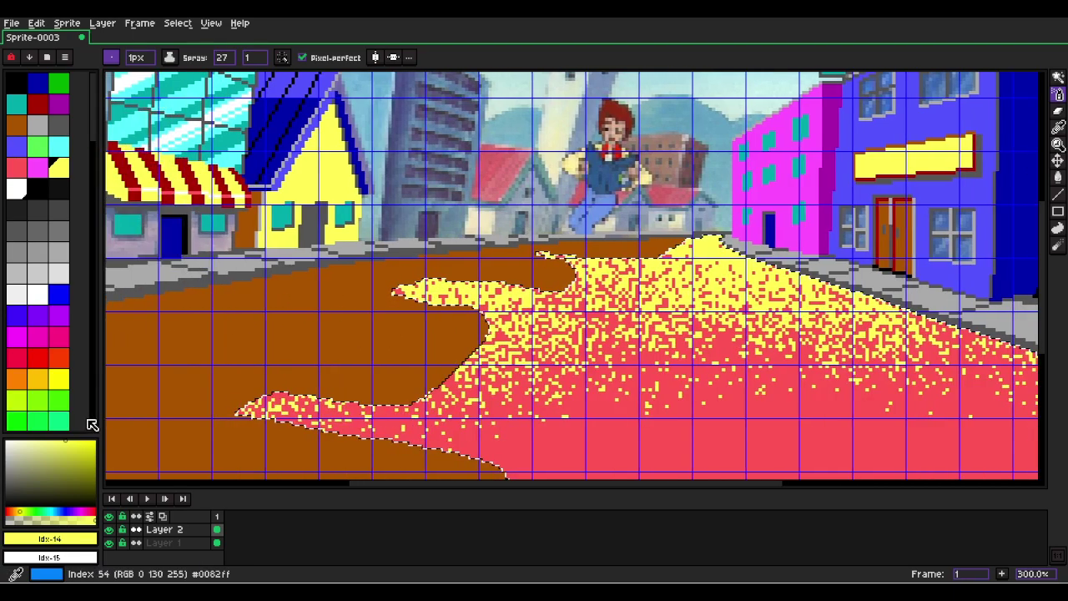
Select the brown street shadow, spray 1 px light red dots over its upper part with spray width 27, and clear the selection.
{"action": "key", "text": "w"}
{"action": "left_click", "coordinate": [333, 326]}
{"action": "left_click", "coordinate": [368, 422], "text": "alt"}
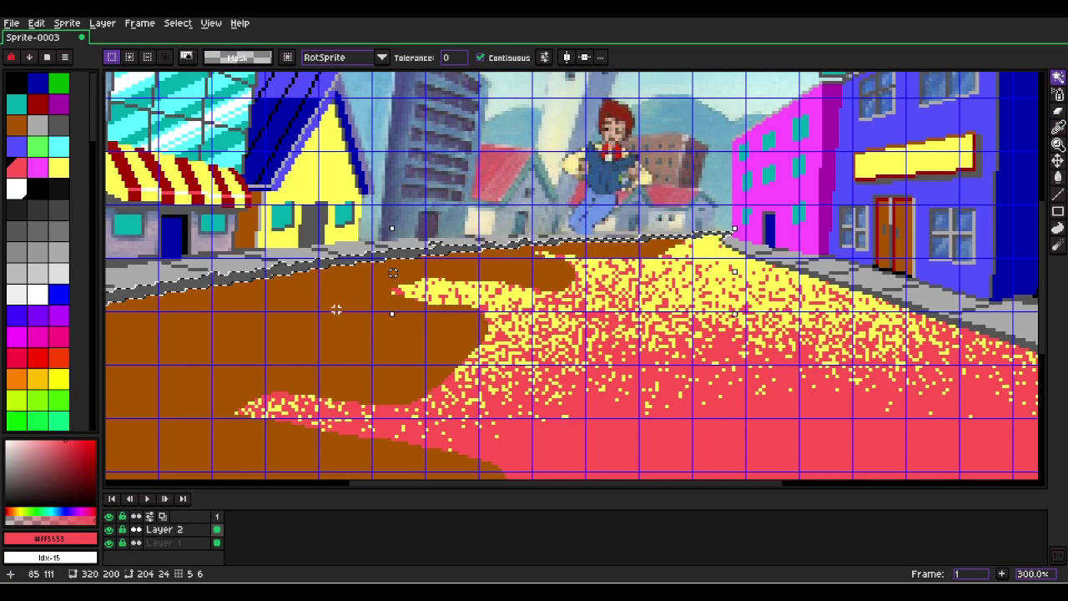
{"action": "key", "text": "shift+b"}
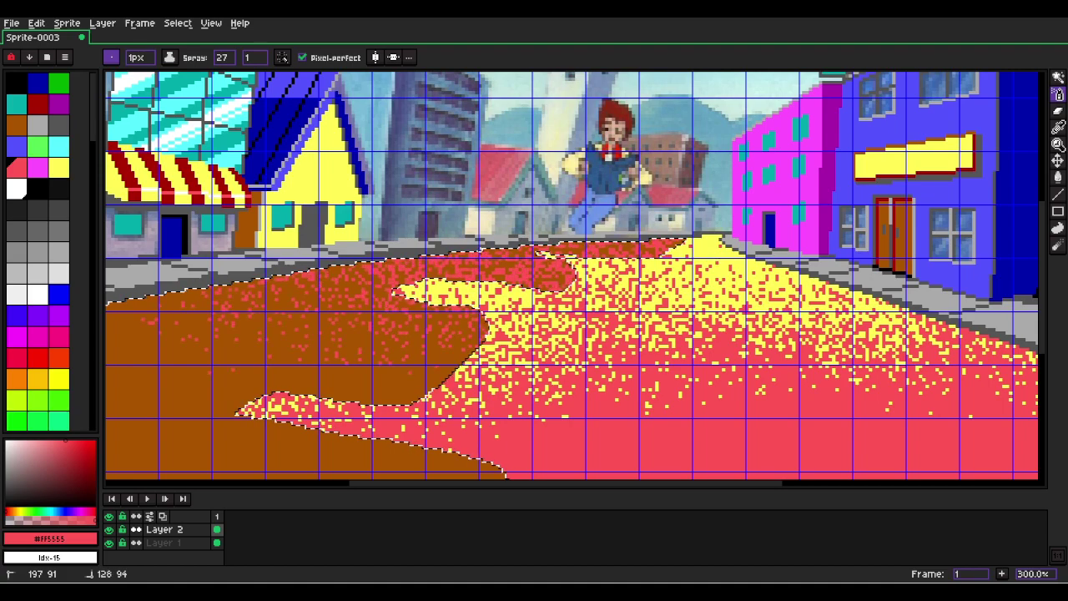
{"action": "mouse_move", "coordinate": [381, 294]}
{"action": "left_mouse_down"}
{"action": "mouse_move", "coordinate": [362, 341]}
{"action": "mouse_move", "coordinate": [208, 353]}
{"action": "mouse_move", "coordinate": [108, 294]}
{"action": "mouse_move", "coordinate": [513, 268]}
{"action": "left_mouse_up"}
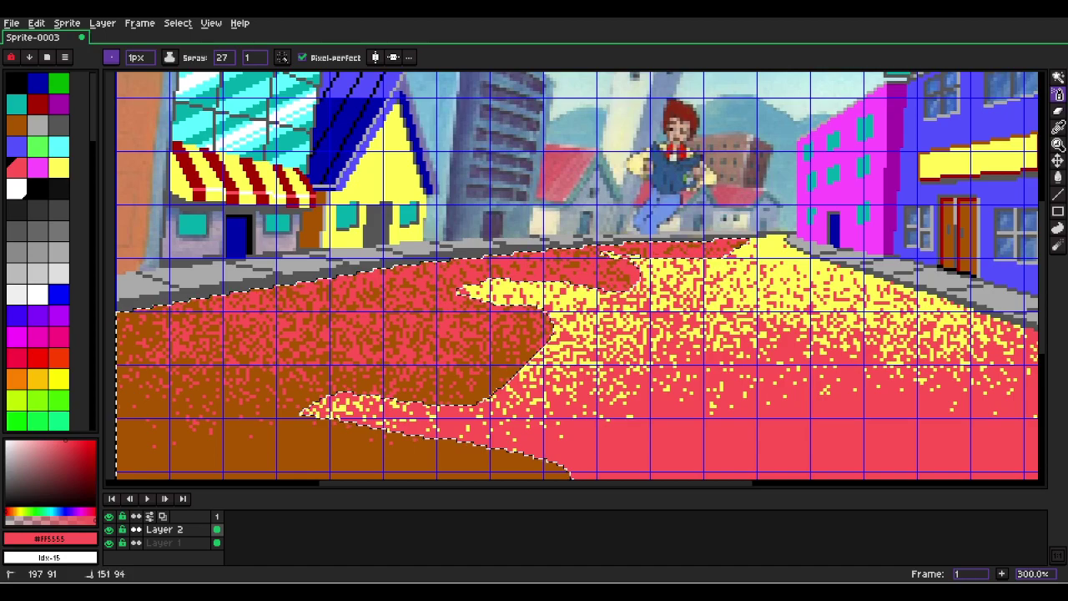
{"action": "mouse_move", "coordinate": [509, 334]}
{"action": "left_mouse_down"}
{"action": "mouse_move", "coordinate": [301, 242]}
{"action": "mouse_move", "coordinate": [103, 303]}
{"action": "left_mouse_up"}
{"action": "scroll", "coordinate": [574, 316], "scroll_direction": "down", "scroll_amount": 4}
{"action": "scroll", "coordinate": [650, 315], "scroll_direction": "up", "scroll_amount": 2}
{"action": "scroll", "coordinate": [417, 334], "scroll_direction": "up", "scroll_amount": 1}
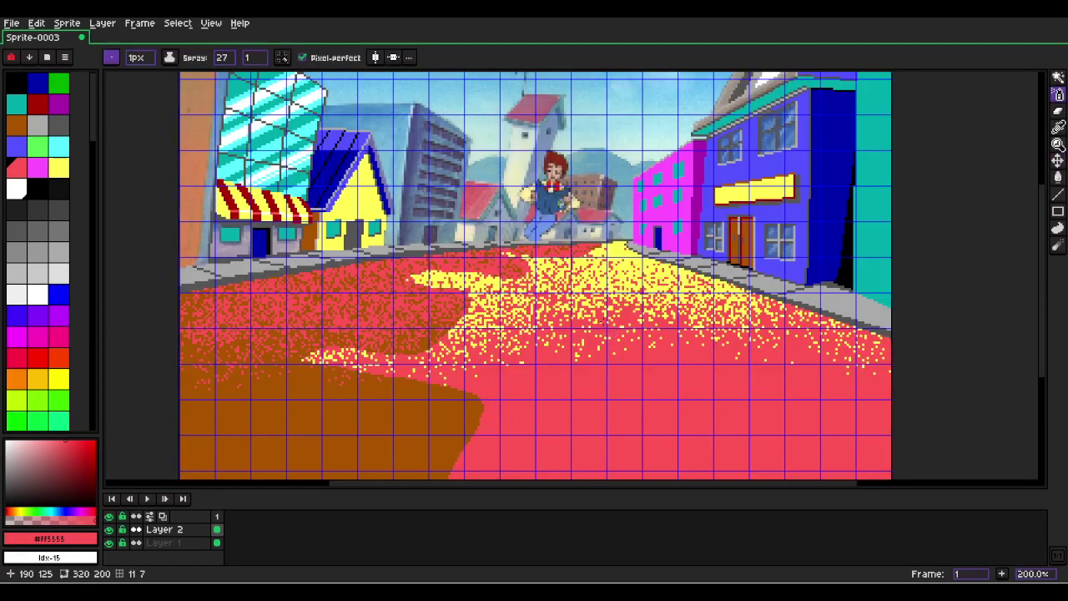
Undo the light red dots sprayed over the brown street shadow.
{"action": "scroll", "coordinate": [587, 310], "scroll_direction": "down", "scroll_amount": 1}
{"action": "scroll", "coordinate": [466, 314], "scroll_direction": "up", "scroll_amount": 2}
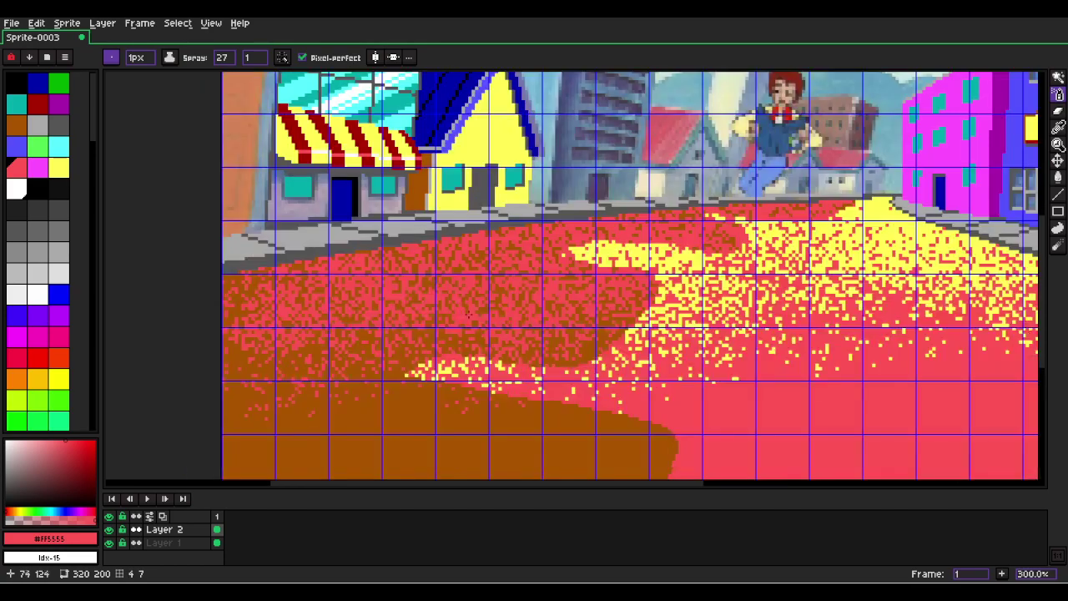
{"action": "scroll", "coordinate": [714, 320], "scroll_direction": "down", "scroll_amount": 1}
{"action": "key", "text": "ctrl+z"}
{"action": "key", "text": "ctrl+z"}
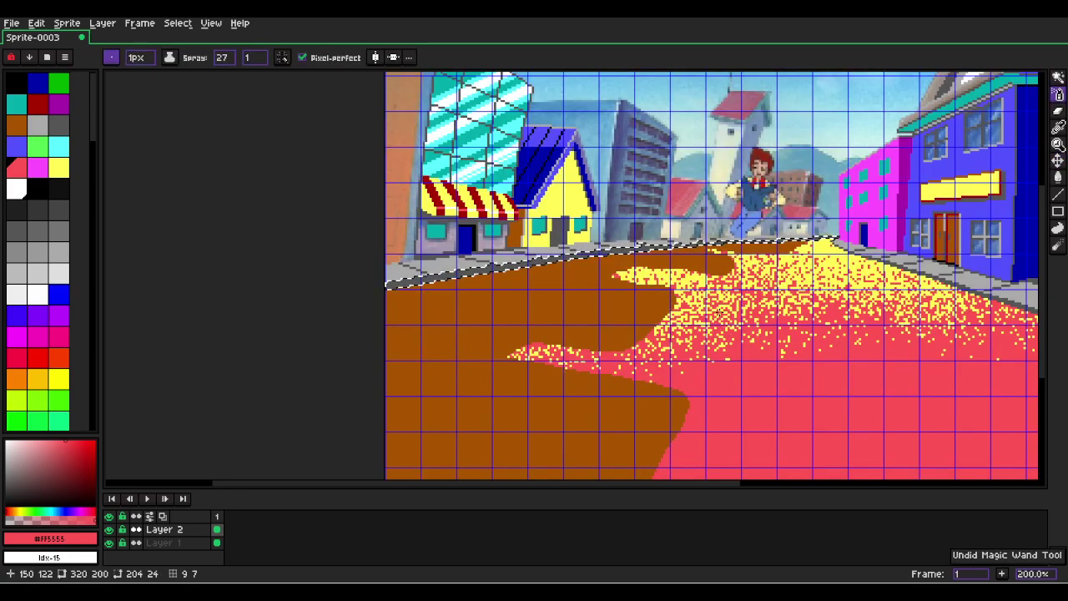
Undo all the yellow dots sprayed over the light red street, back to the plain selected red area.
{"action": "left_click", "coordinate": [646, 304], "text": "alt"}
{"action": "scroll", "coordinate": [759, 319], "scroll_direction": "down", "scroll_amount": 1}
{"action": "key", "text": "ctrl+d"}
{"action": "key", "text": "space"}
{"action": "left_click_drag", "start_coordinate": [798, 312], "coordinate": [546, 293]}
{"action": "scroll", "coordinate": [545, 296], "scroll_direction": "up", "scroll_amount": 1}
{"action": "scroll", "coordinate": [544, 301], "scroll_direction": "up", "scroll_amount": 1}
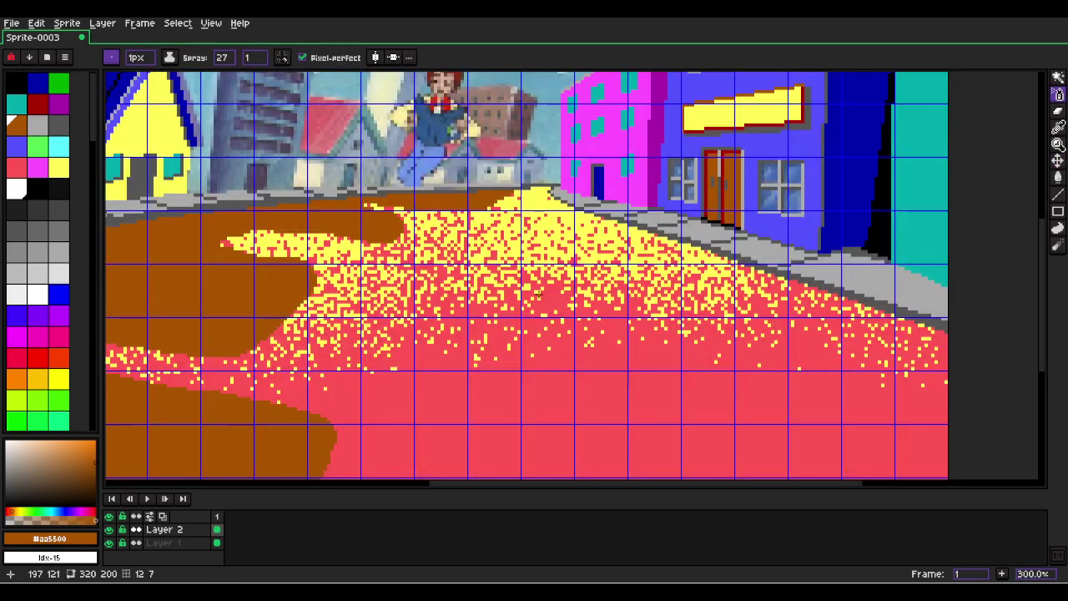
{"action": "key", "text": "ctrl+z"}
{"action": "key", "text": "ctrl+z"}
{"action": "key", "text": "ctrl+z"}
{"action": "key", "text": "ctrl+z"}
{"action": "key", "text": "ctrl+z"}
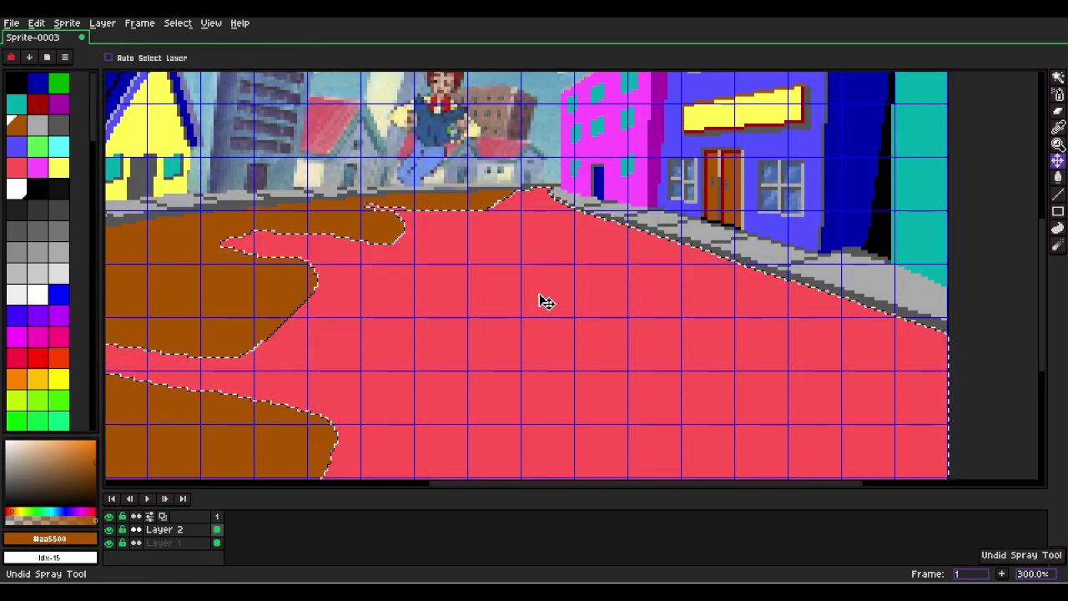
Add the brown shadow to the red street selection so it covers the whole street, choose yellow, and create a new layer.
{"action": "key", "text": "shift+b"}
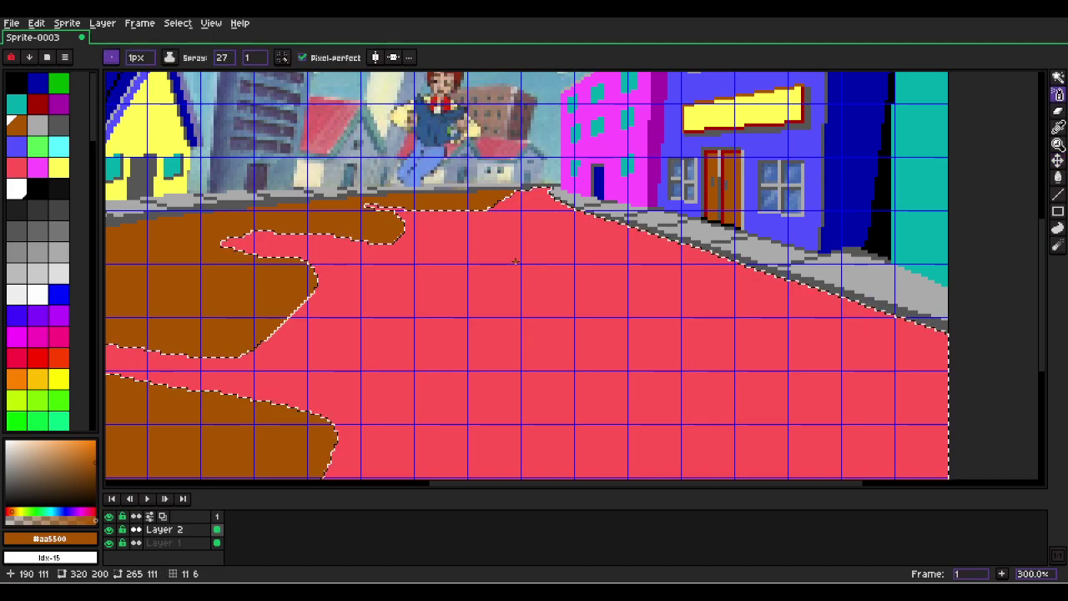
{"action": "key", "text": "b"}
{"action": "key", "text": "w"}
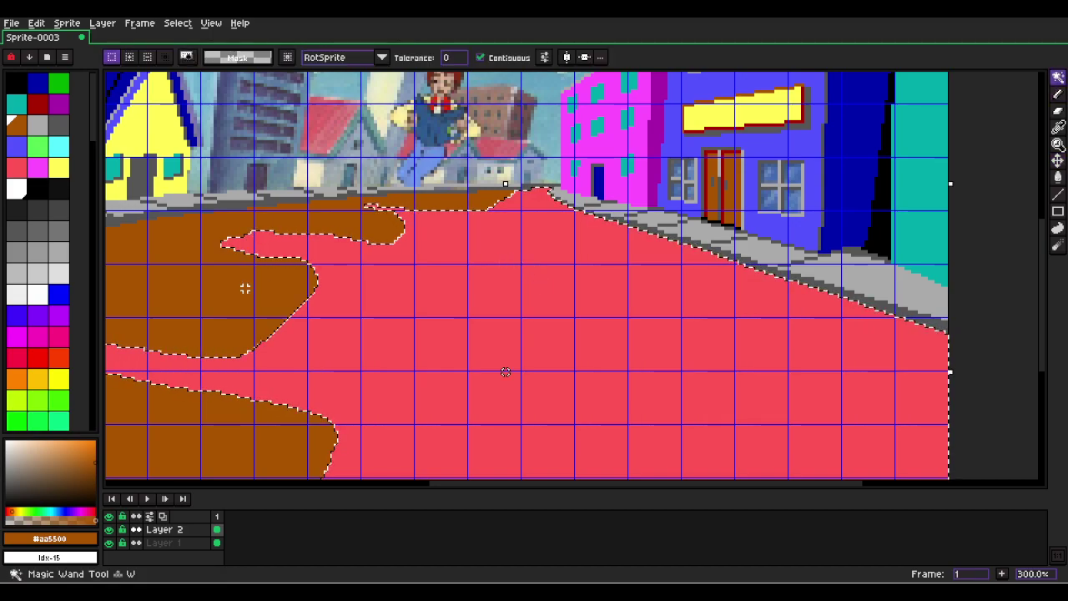
{"action": "left_click", "coordinate": [299, 317], "text": "shift"}
{"action": "left_click", "coordinate": [59, 166]}
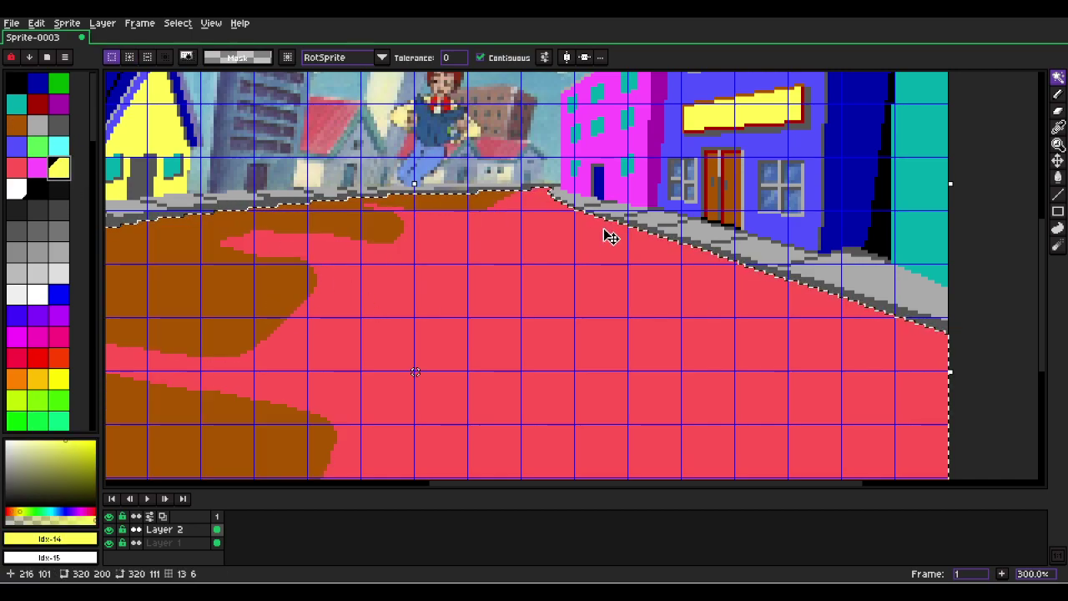
{"action": "scroll", "coordinate": [607, 232], "scroll_direction": "down", "scroll_amount": 1}
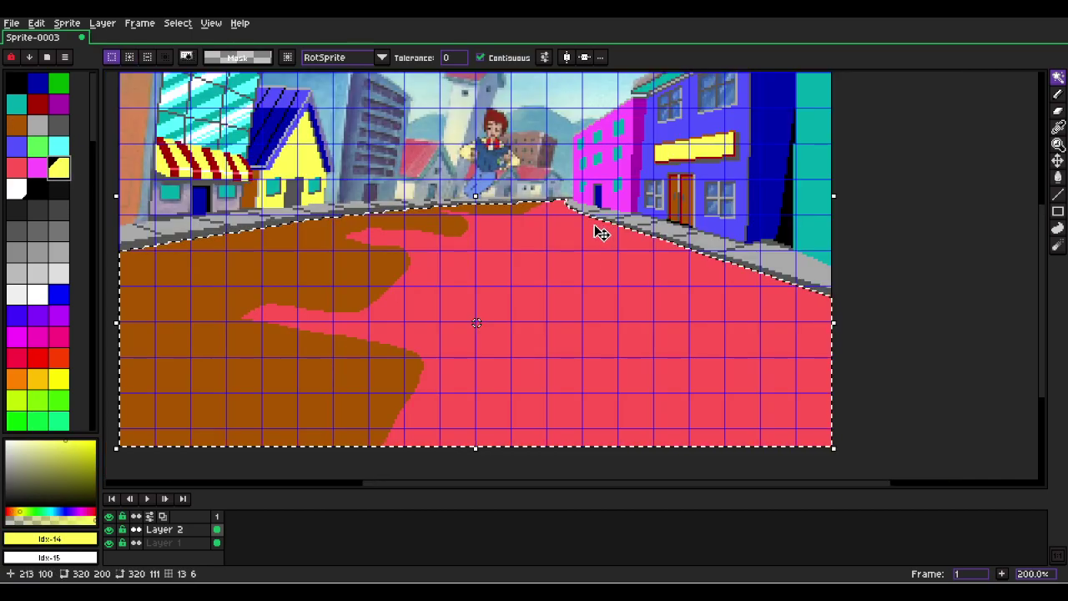
{"action": "key", "text": "shift+n"}
Try spraying yellow strokes across the whole street with a 6 px line brush angled at 45°, and undo them.
{"action": "key", "text": "b"}
{"action": "key", "text": "shift+b"}
{"action": "scroll", "coordinate": [508, 248], "scroll_direction": "down", "scroll_amount": 5, "text": "ctrl"}
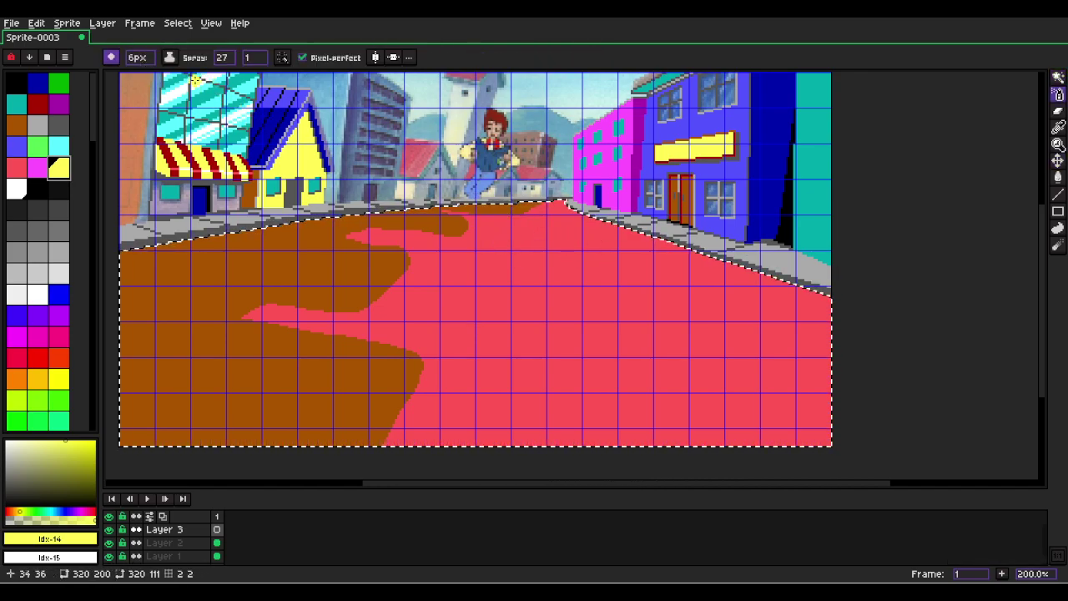
{"action": "left_click", "coordinate": [111, 56]}
{"action": "left_click", "coordinate": [149, 76]}
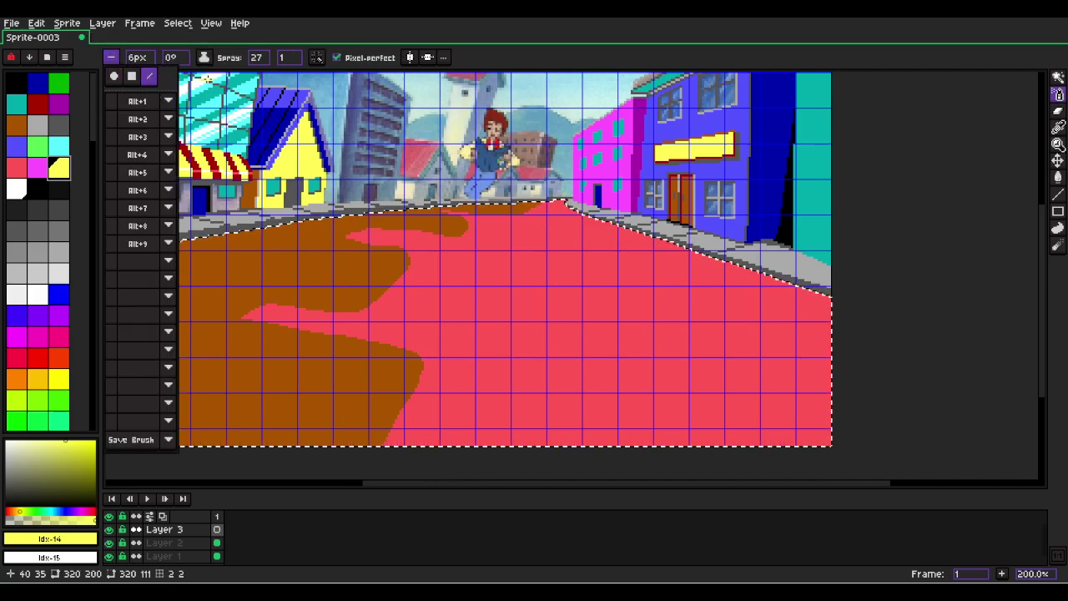
{"action": "left_click", "coordinate": [185, 60]}
{"action": "type", "text": "45"}
{"action": "mouse_move", "coordinate": [733, 294]}
{"action": "left_mouse_down"}
{"action": "mouse_move", "coordinate": [433, 166]}
{"action": "mouse_move", "coordinate": [317, 218]}
{"action": "mouse_move", "coordinate": [526, 339]}
{"action": "mouse_move", "coordinate": [495, 249]}
{"action": "mouse_move", "coordinate": [1034, 294]}
{"action": "mouse_move", "coordinate": [1035, 368]}
{"action": "left_mouse_up"}
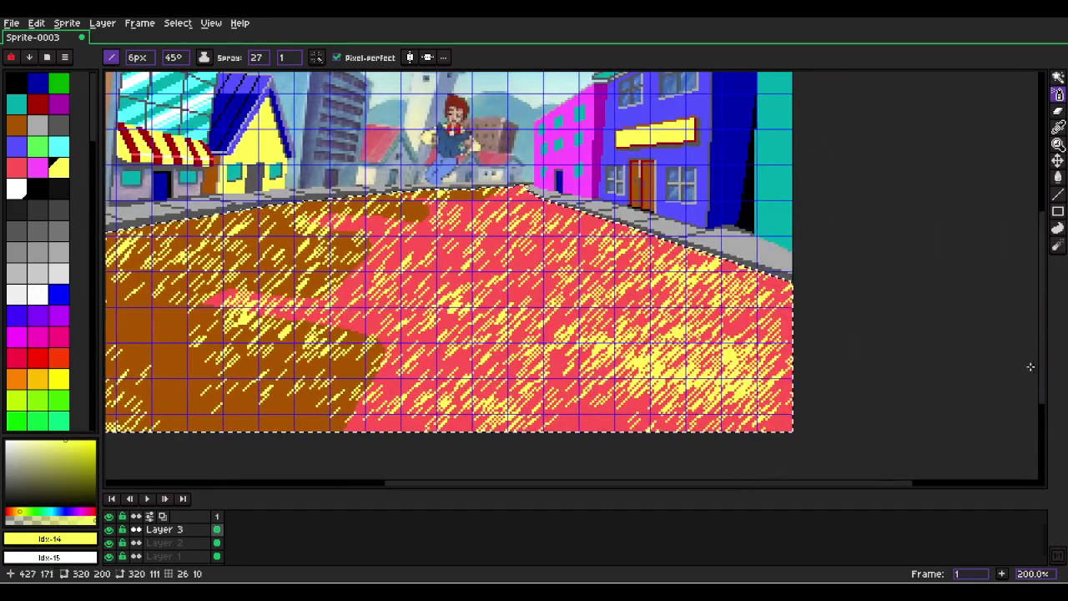
{"action": "scroll", "coordinate": [632, 291], "scroll_direction": "down", "scroll_amount": 1}
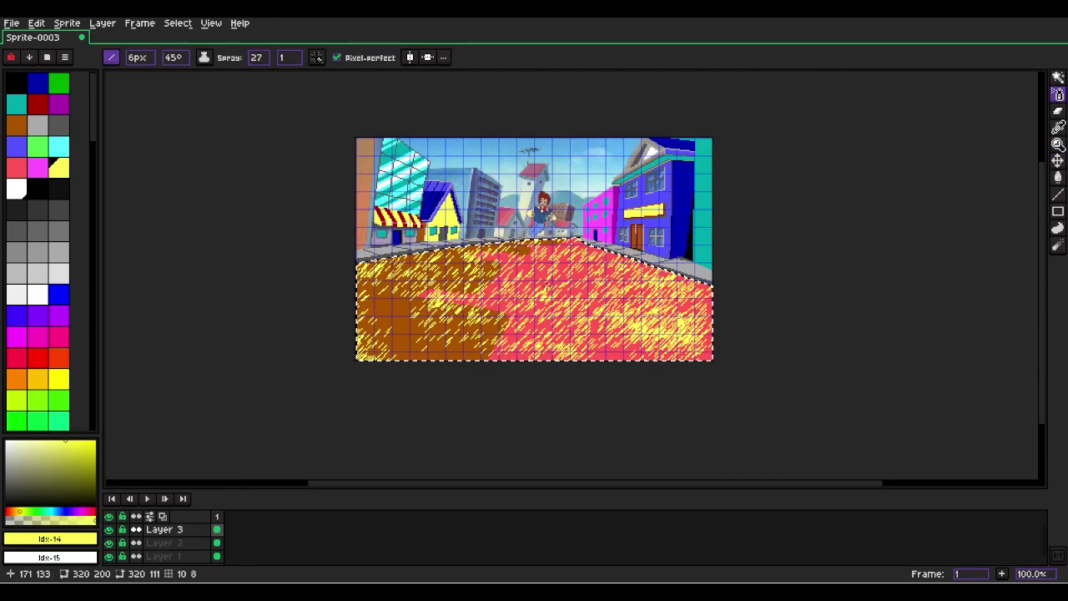
{"action": "key", "text": "ctrl+z"}
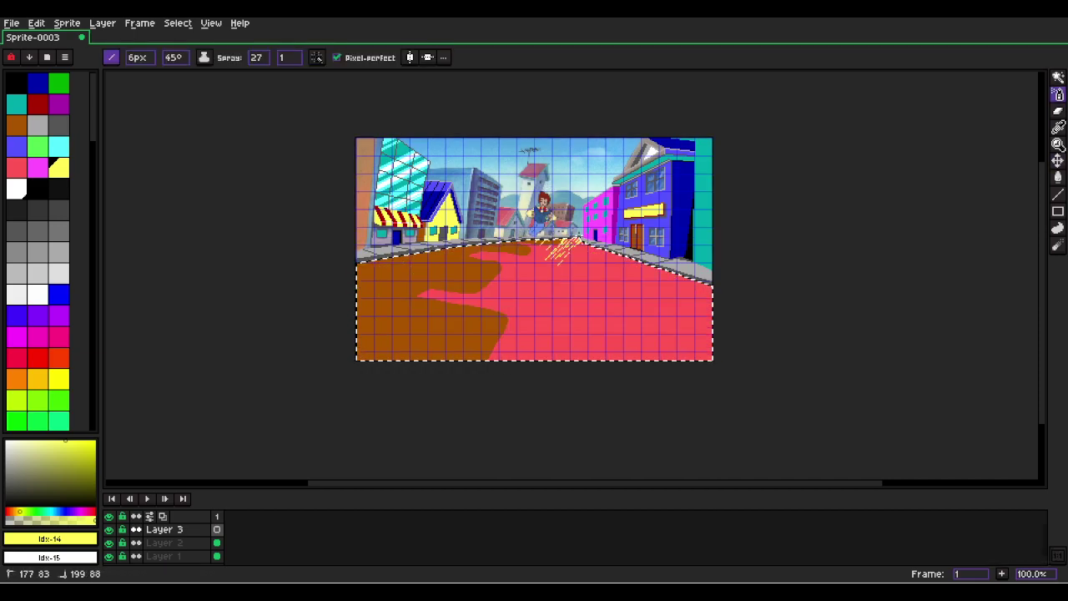
{"action": "key", "text": "ctrl+z"}
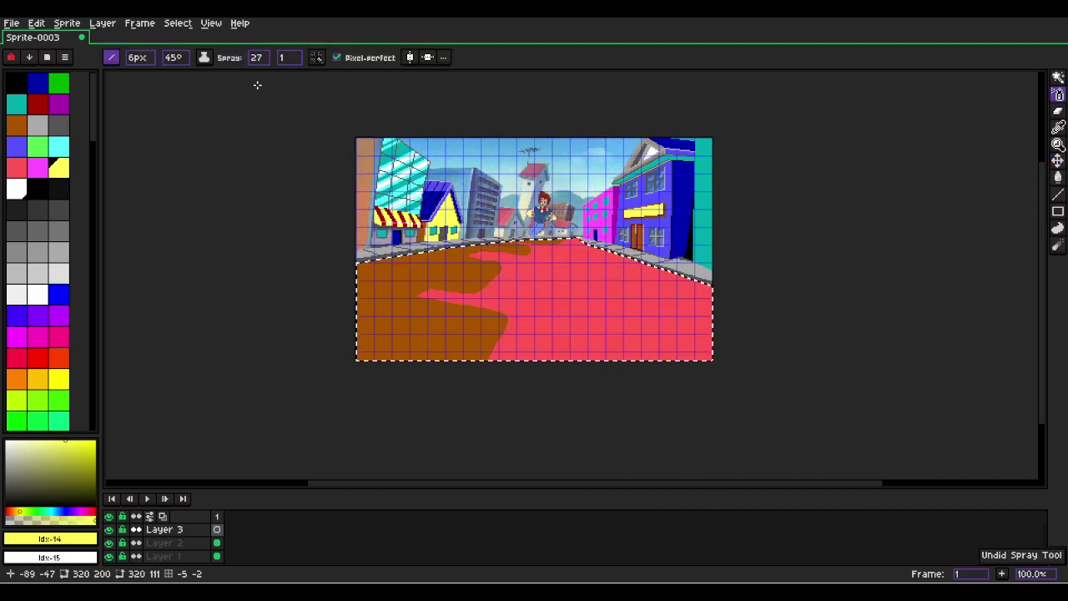
Switch to a 3 px round brush and spray yellow dots over the far end of the street with spray width 27.
{"action": "left_click", "coordinate": [132, 60]}
{"action": "type", "text": "1"}
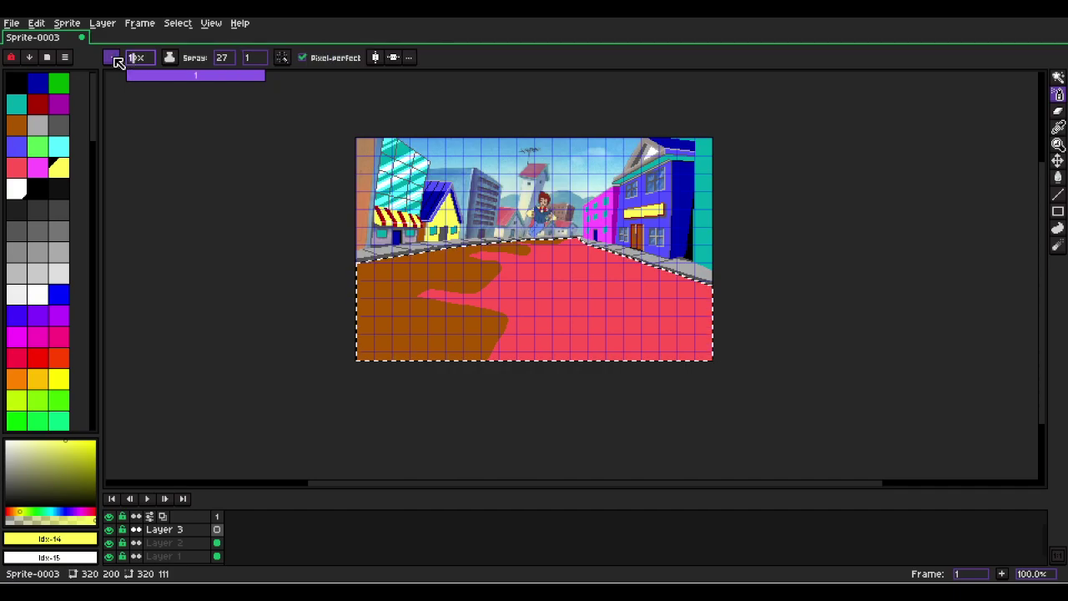
{"action": "left_click", "coordinate": [115, 60]}
{"action": "left_click", "coordinate": [115, 76]}
{"action": "left_click", "coordinate": [141, 60]}
{"action": "type", "text": "3"}
{"action": "left_click_drag", "start_coordinate": [534, 244], "coordinate": [600, 241]}
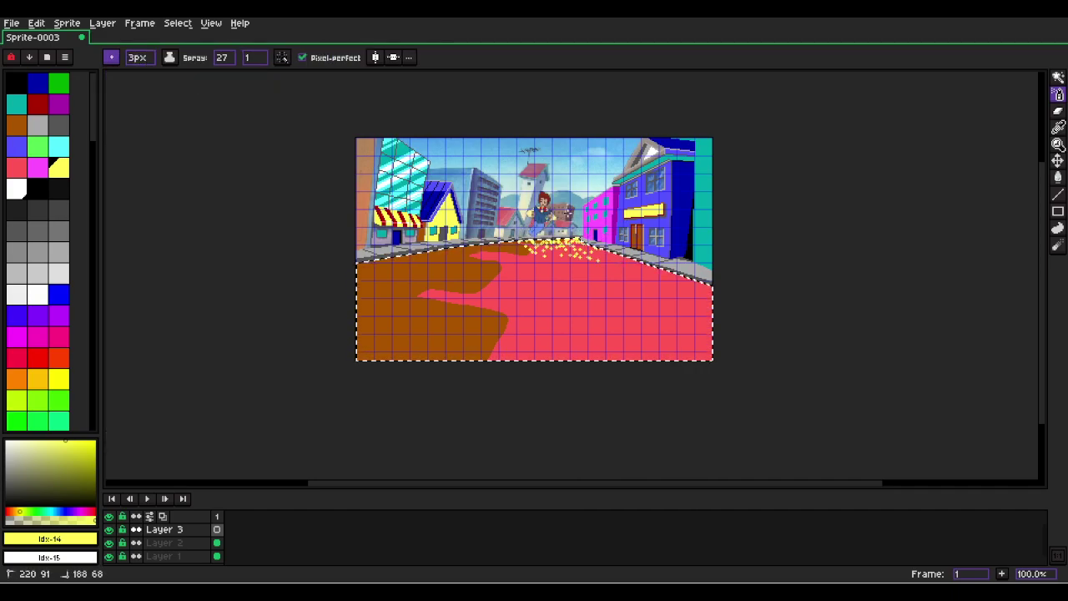
{"action": "scroll", "coordinate": [539, 213], "scroll_direction": "up", "scroll_amount": 3}
{"action": "key", "text": "ctrl+z"}
{"action": "key", "text": "ctrl+y"}
Spray dense yellow dots across the full width of the street's far half, thinning out toward the foreground.
{"action": "mouse_move", "coordinate": [342, 231]}
{"action": "left_mouse_down"}
{"action": "mouse_move", "coordinate": [417, 264]}
{"action": "mouse_move", "coordinate": [287, 265]}
{"action": "mouse_move", "coordinate": [984, 345]}
{"action": "mouse_move", "coordinate": [149, 374]}
{"action": "mouse_move", "coordinate": [265, 434]}
{"action": "mouse_move", "coordinate": [689, 407]}
{"action": "left_mouse_up"}
{"action": "scroll", "coordinate": [816, 353], "scroll_direction": "down", "scroll_amount": 3}
{"action": "mouse_move", "coordinate": [947, 395]}
{"action": "left_mouse_down"}
{"action": "mouse_move", "coordinate": [634, 421]}
{"action": "mouse_move", "coordinate": [996, 396]}
{"action": "mouse_move", "coordinate": [585, 419]}
{"action": "mouse_move", "coordinate": [1035, 419]}
{"action": "mouse_move", "coordinate": [576, 421]}
{"action": "mouse_move", "coordinate": [1031, 420]}
{"action": "left_mouse_up"}
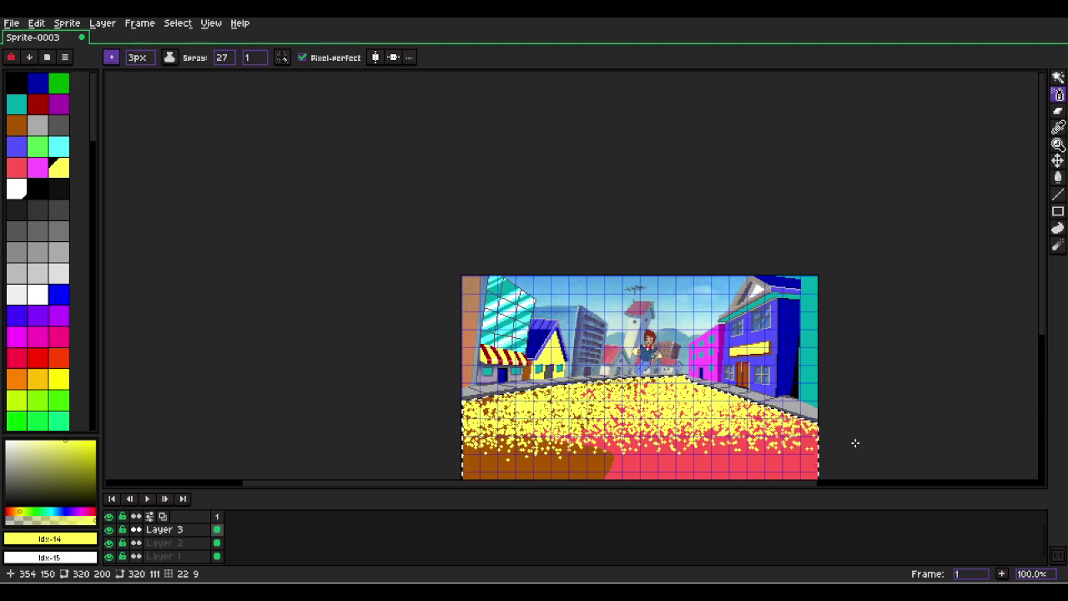
{"action": "left_click", "coordinate": [777, 465]}
{"action": "key", "text": "ctrl+z"}
Hide Layer 1 and Layer 2 to pick the transparent mask colour from an empty area, and show both layers again.
{"action": "left_click", "coordinate": [108, 545]}
{"action": "left_click", "coordinate": [109, 545]}
{"action": "left_click", "coordinate": [110, 545]}
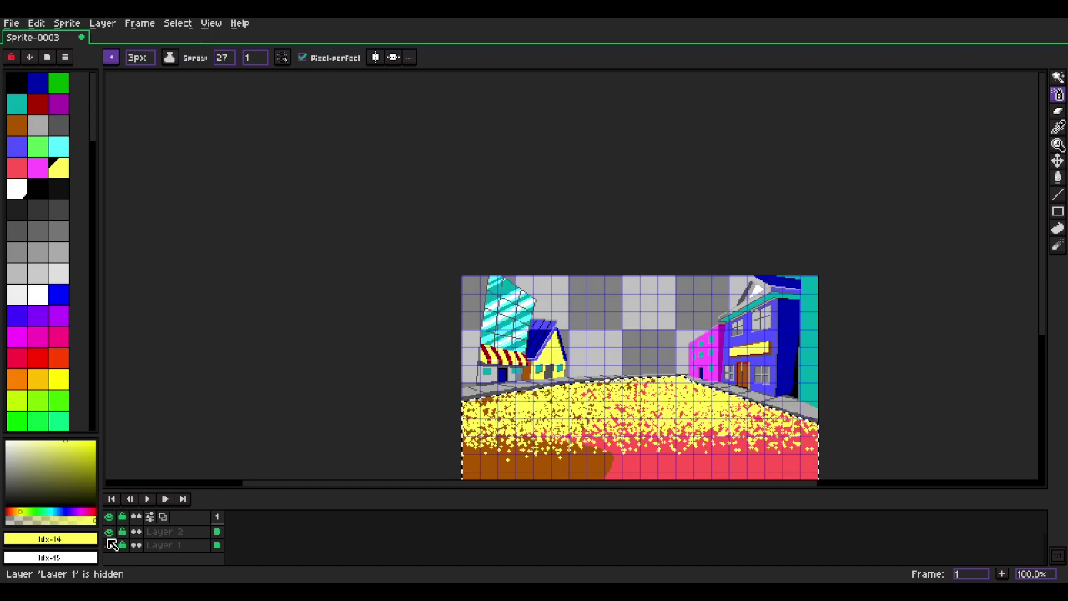
{"action": "left_click", "coordinate": [111, 545]}
{"action": "scroll", "coordinate": [118, 543], "scroll_direction": "up", "scroll_amount": 1}
{"action": "left_click", "coordinate": [110, 529]}
{"action": "left_click", "coordinate": [110, 529]}
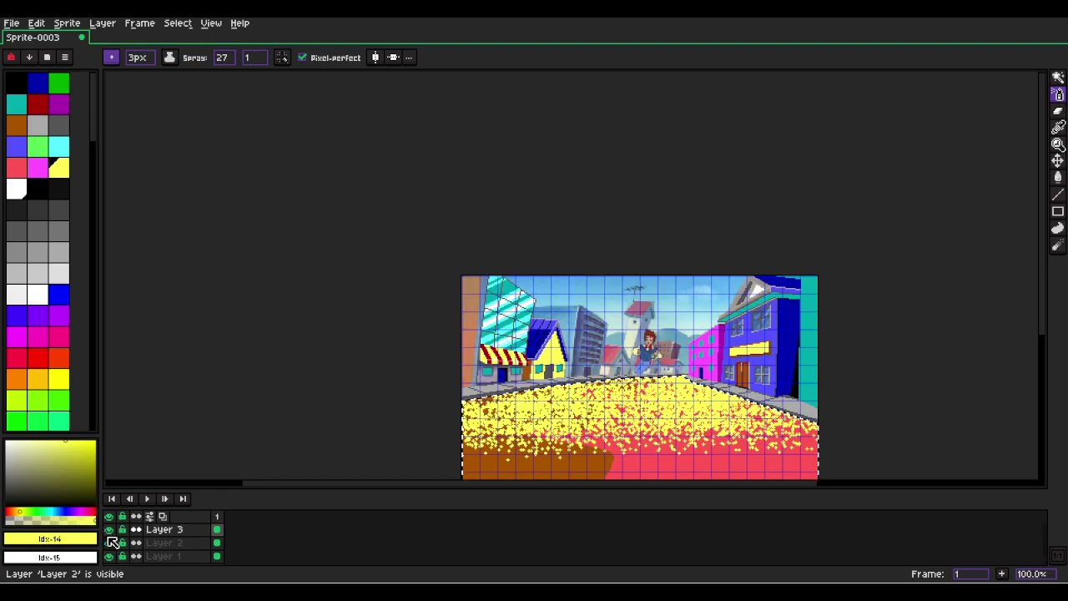
{"action": "left_click", "coordinate": [109, 543]}
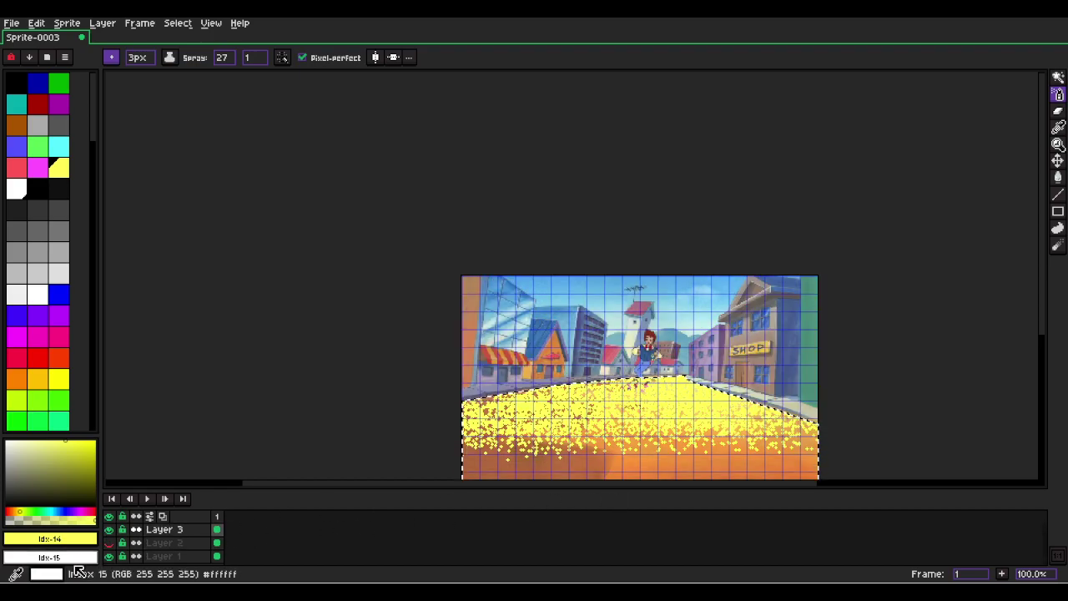
{"action": "left_click", "coordinate": [110, 554]}
{"action": "key", "text": "i"}
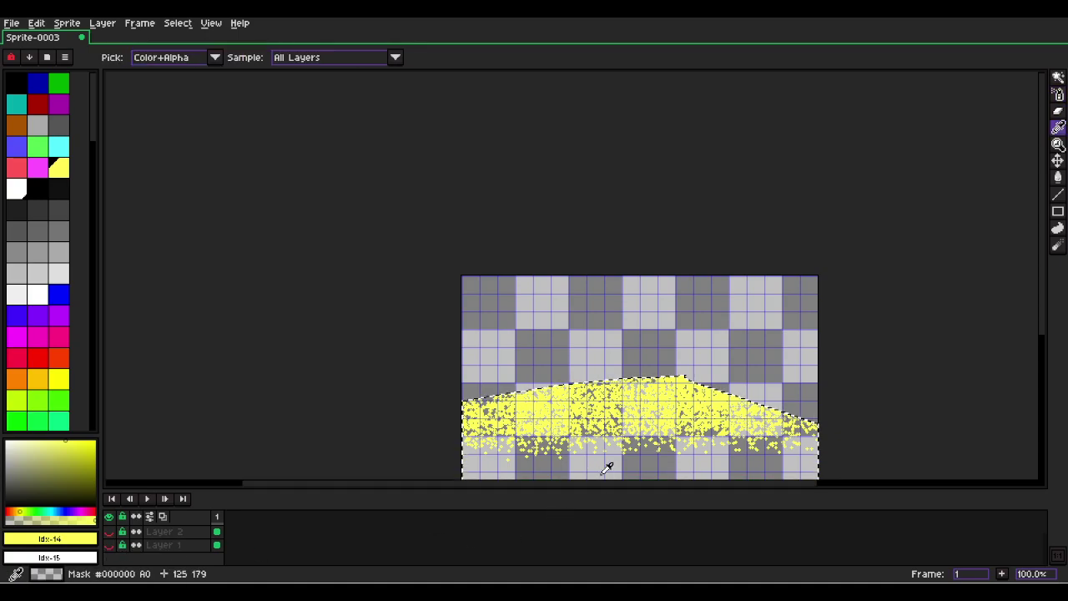
{"action": "left_click", "coordinate": [606, 467]}
{"action": "left_click", "coordinate": [109, 544]}
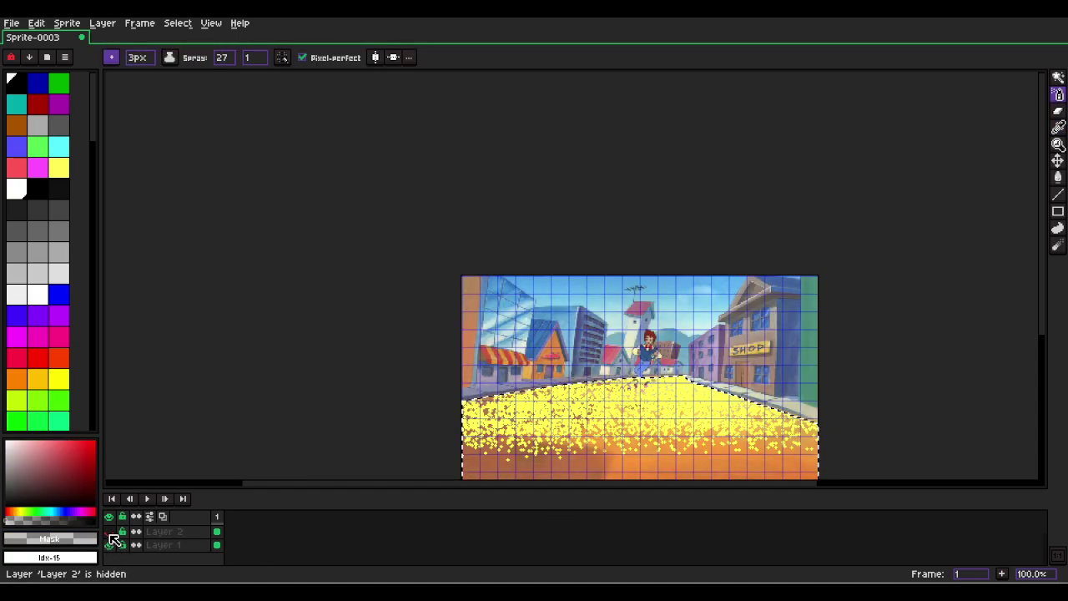
{"action": "left_click", "coordinate": [110, 535]}
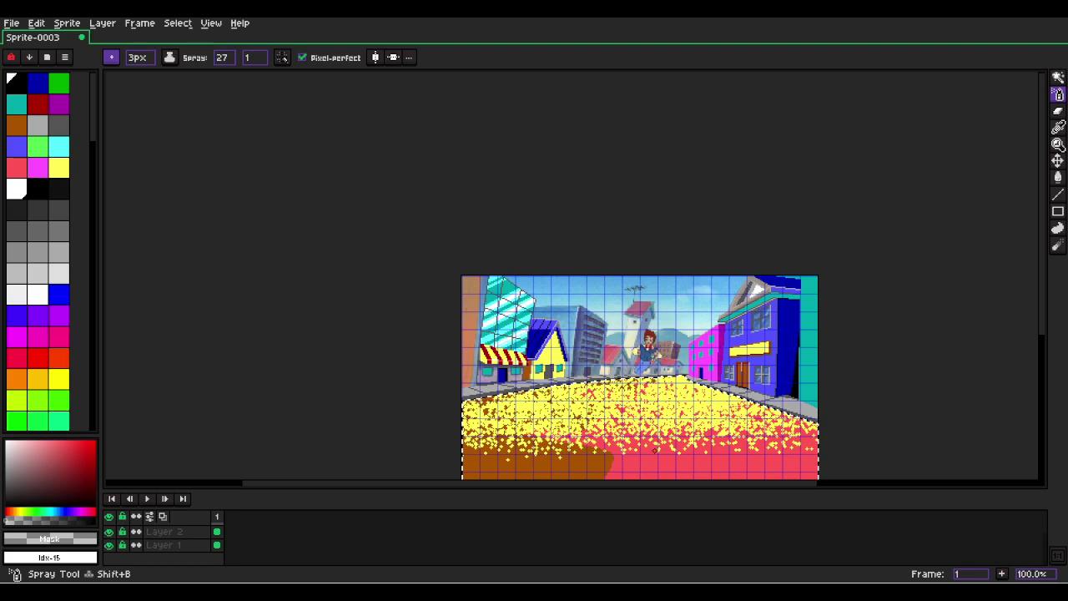
Spray the transparent colour over the near edge of the yellow dots to thin them out across the street.
{"action": "scroll", "coordinate": [708, 443], "scroll_direction": "up", "scroll_amount": 3}
{"action": "scroll", "coordinate": [726, 430], "scroll_direction": "right", "scroll_amount": 3}
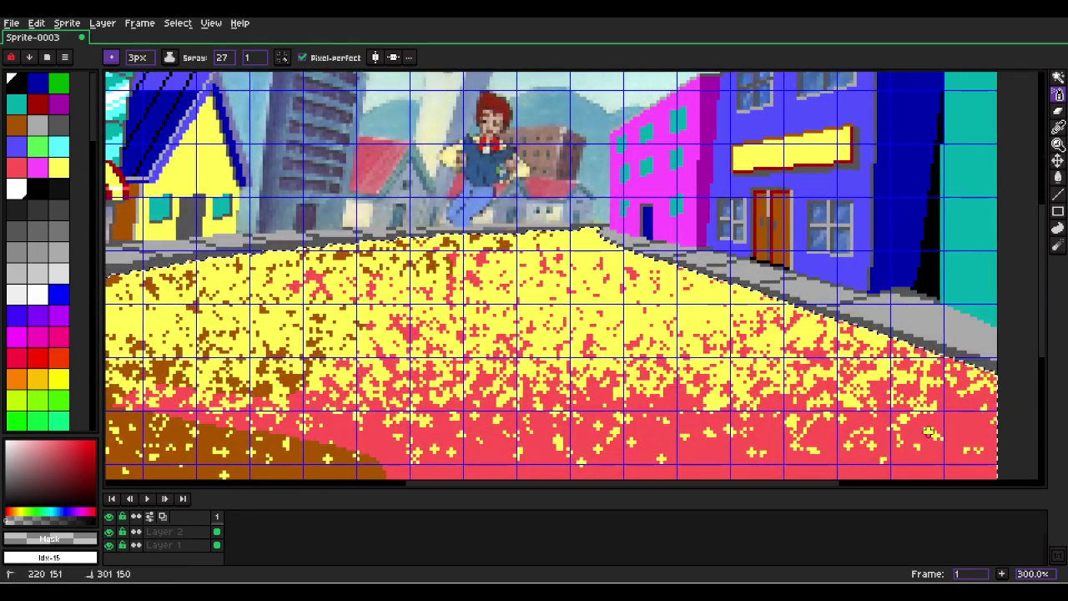
{"action": "mouse_move", "coordinate": [732, 436]}
{"action": "left_mouse_down"}
{"action": "mouse_move", "coordinate": [244, 436]}
{"action": "mouse_move", "coordinate": [489, 414]}
{"action": "left_mouse_up"}
{"action": "scroll", "coordinate": [489, 415], "scroll_direction": "down", "scroll_amount": 2}
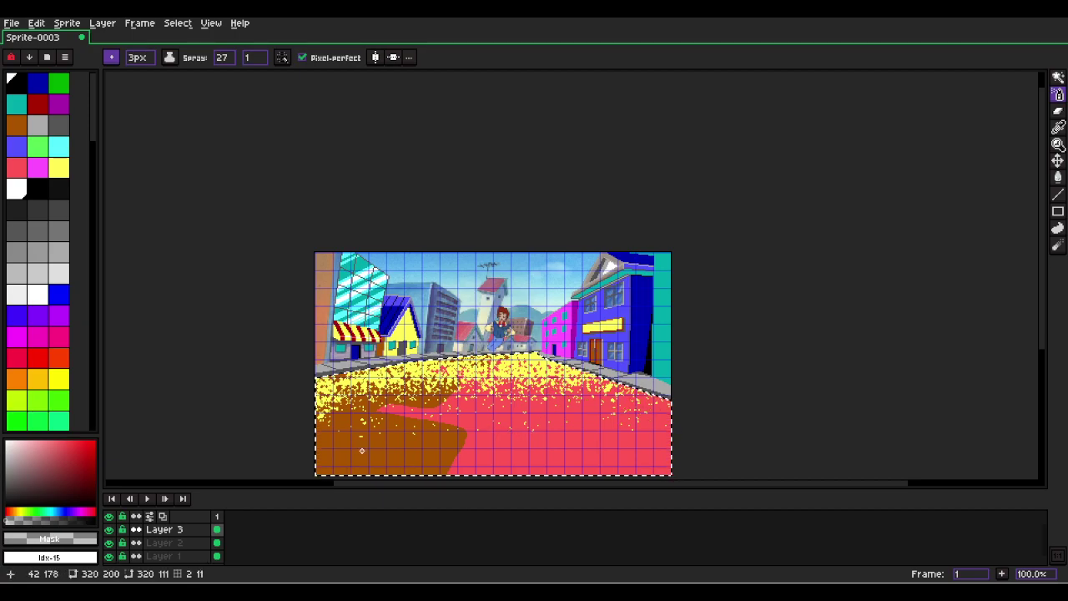
Select the brown street shadow on Layer 2 and return to Layer 3 with that selection active.
{"action": "key", "text": "e"}
{"action": "key", "text": "w"}
{"action": "left_click", "coordinate": [163, 542]}
{"action": "left_click", "coordinate": [109, 542]}
{"action": "left_click", "coordinate": [109, 543]}
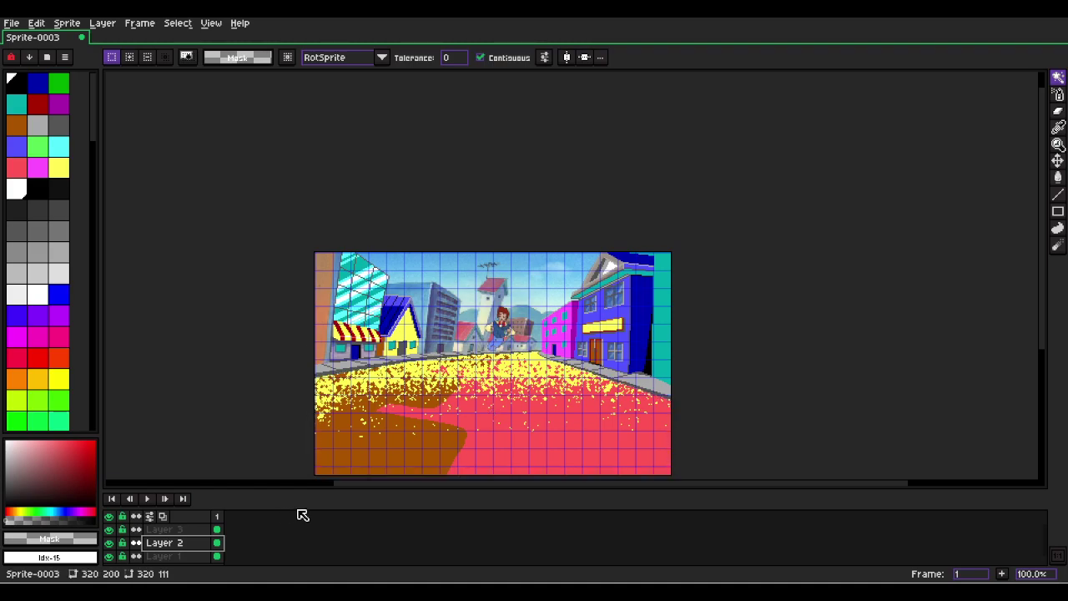
{"action": "left_click", "coordinate": [370, 468]}
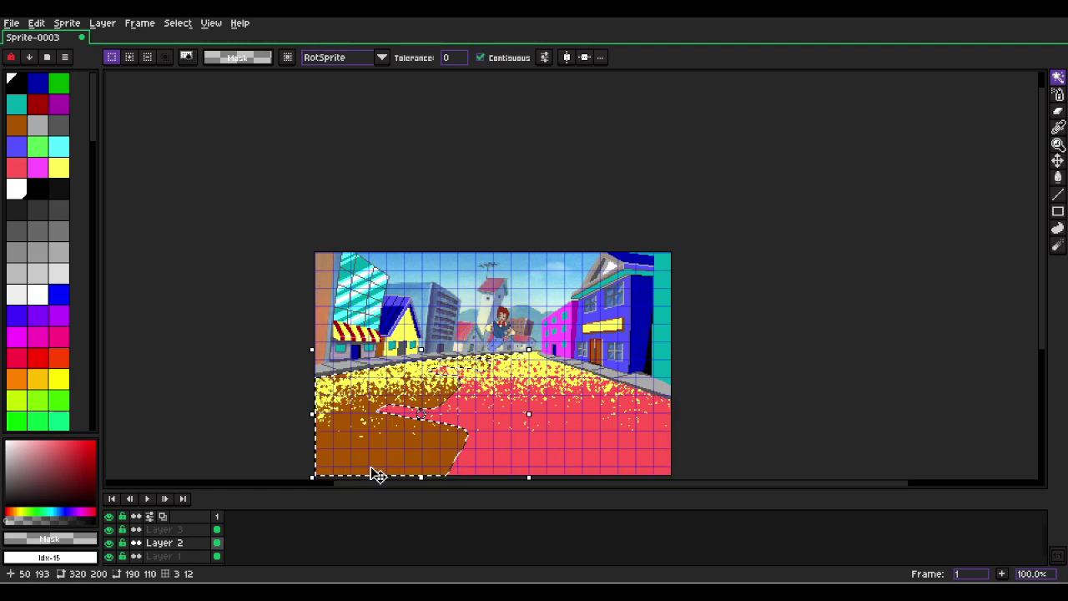
{"action": "left_click", "coordinate": [165, 530]}
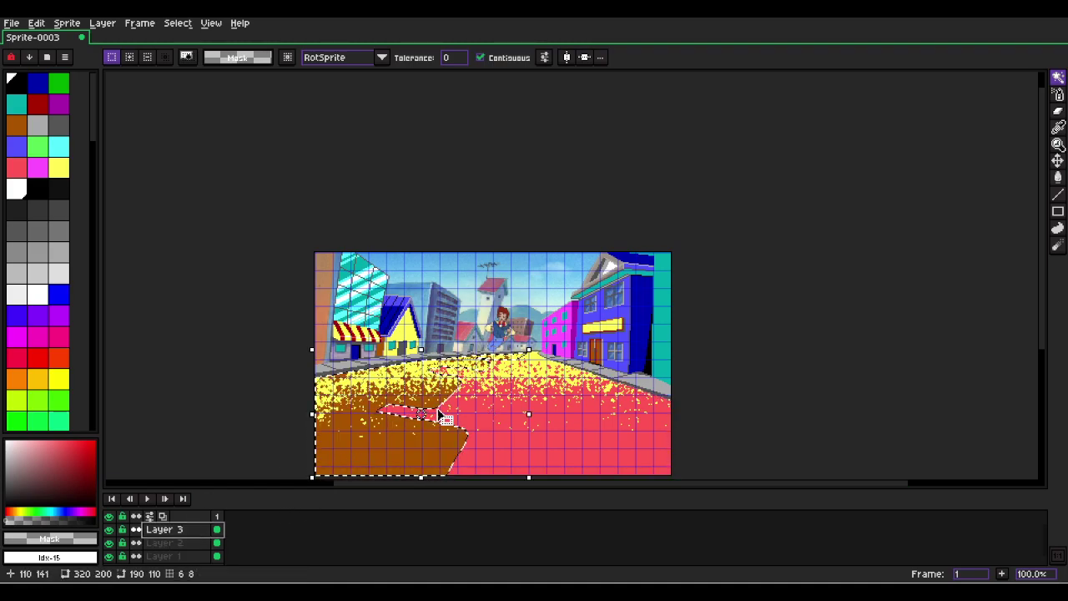
{"action": "scroll", "coordinate": [438, 407], "scroll_direction": "up", "scroll_amount": 2}
{"action": "scroll", "coordinate": [426, 409], "scroll_direction": "down", "scroll_amount": 2}
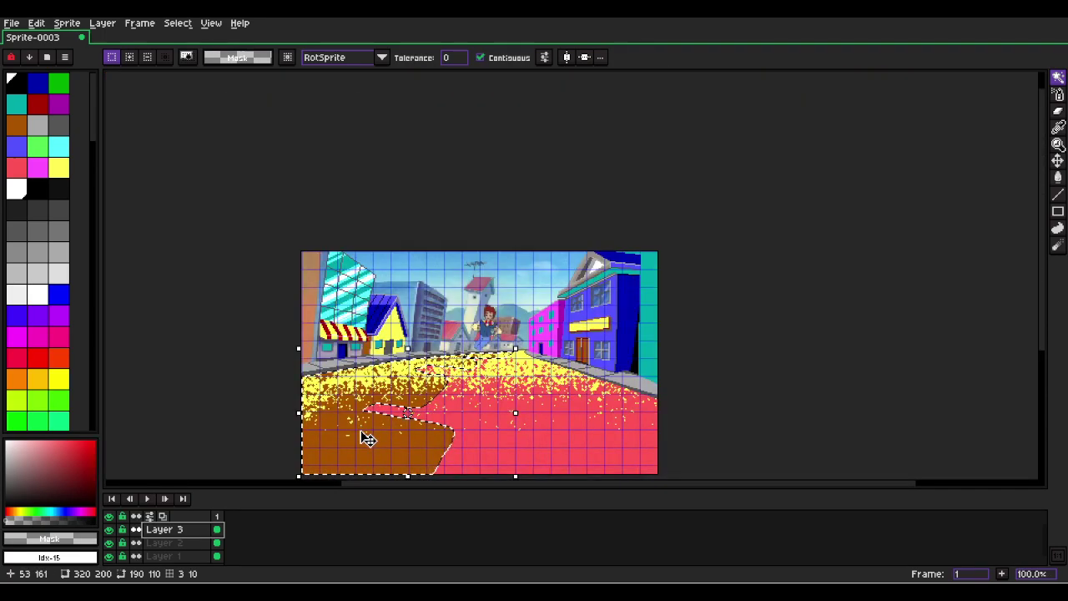
Subtract the empty pixels from the shadow selection, leaving only the yellow dots inside the shadow selected.
{"action": "right_click", "coordinate": [337, 449]}
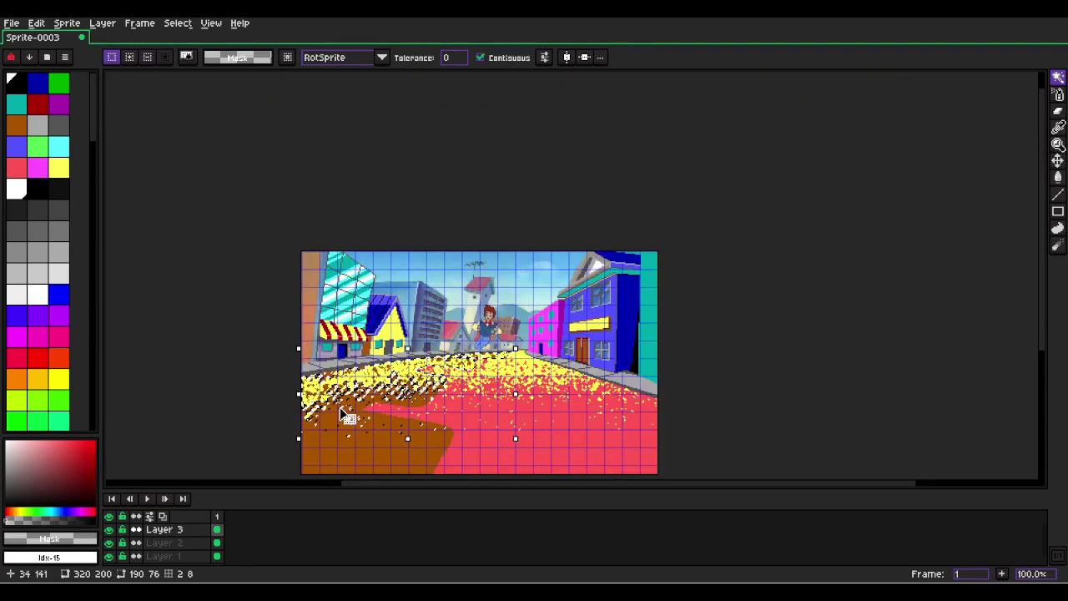
{"action": "scroll", "coordinate": [349, 419], "scroll_direction": "up", "scroll_amount": 3}
{"action": "scroll", "coordinate": [343, 410], "scroll_direction": "down", "scroll_amount": 1}
{"action": "key", "text": "ctrl+z"}
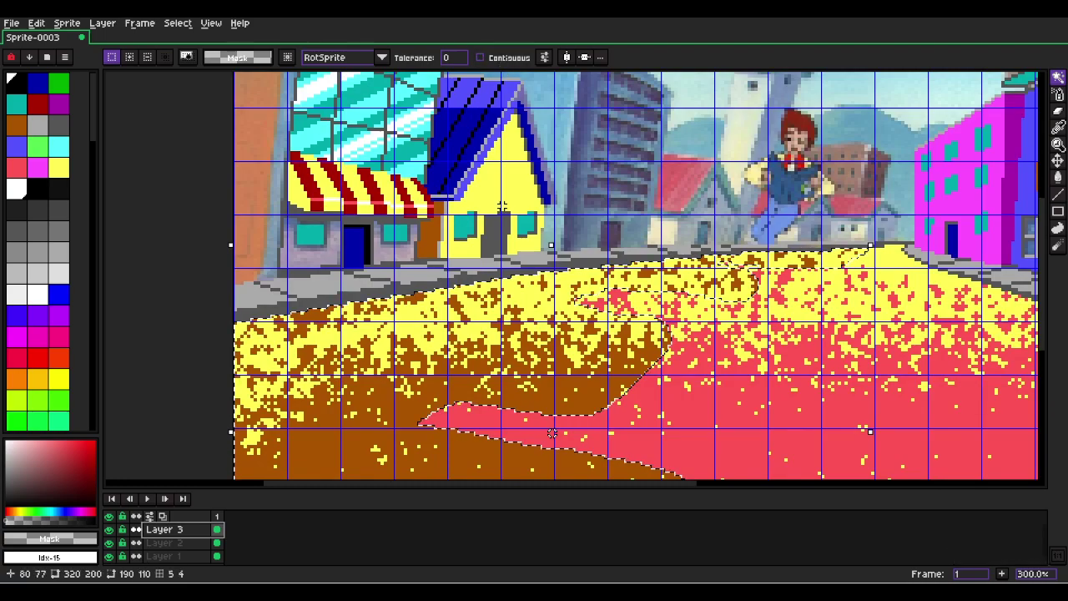
{"action": "key", "text": "ctrl+y"}
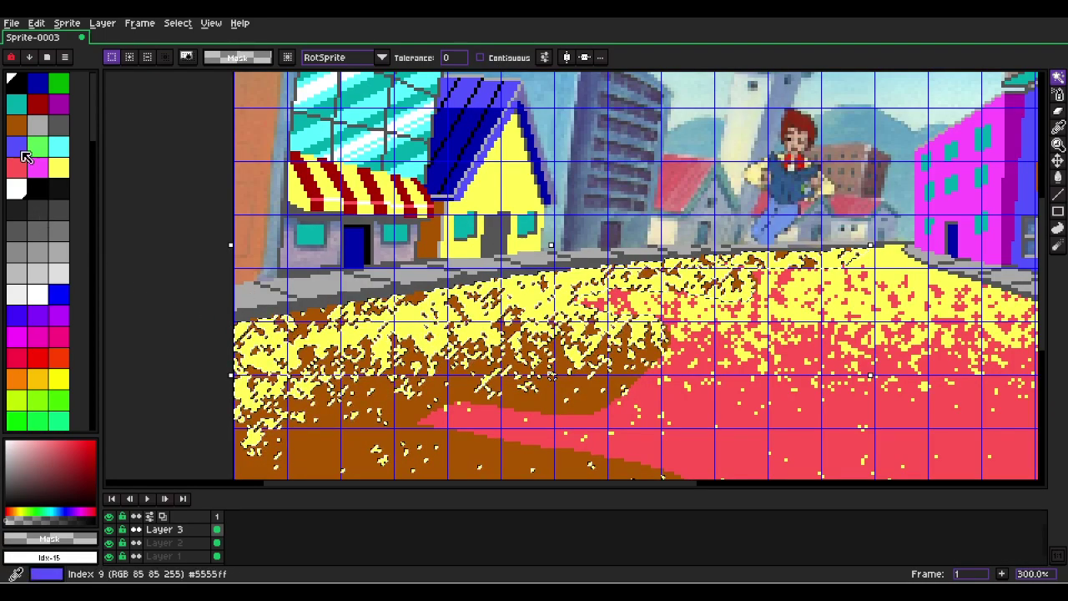
Try dark red on the selected shadow dots, fill them with light red instead, and clear the selection.
{"action": "left_click", "coordinate": [37, 103]}
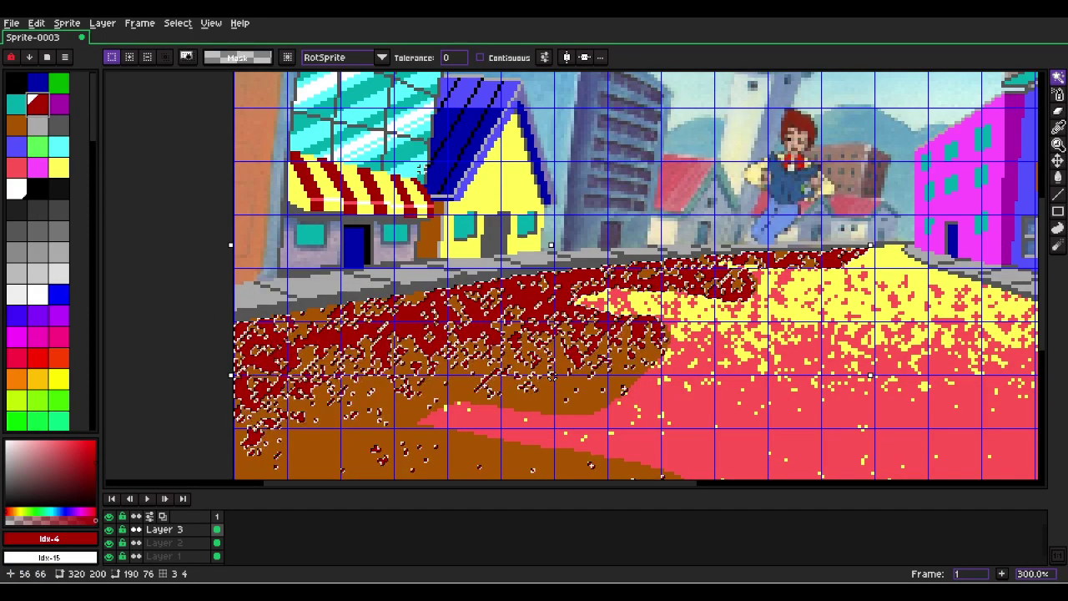
{"action": "left_click", "coordinate": [17, 166]}
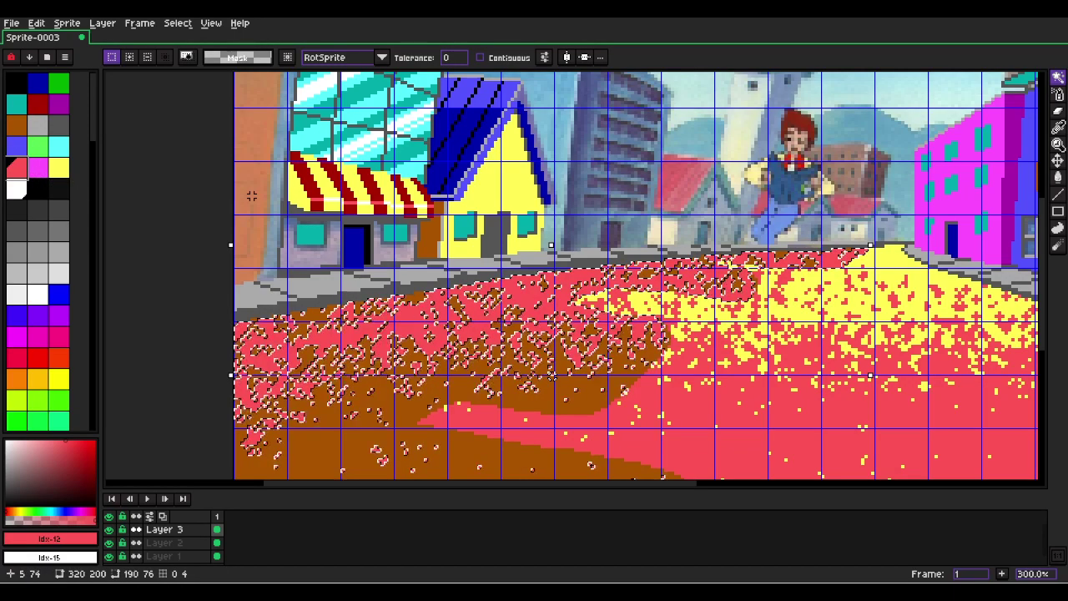
{"action": "scroll", "coordinate": [642, 290], "scroll_direction": "down", "scroll_amount": 3}
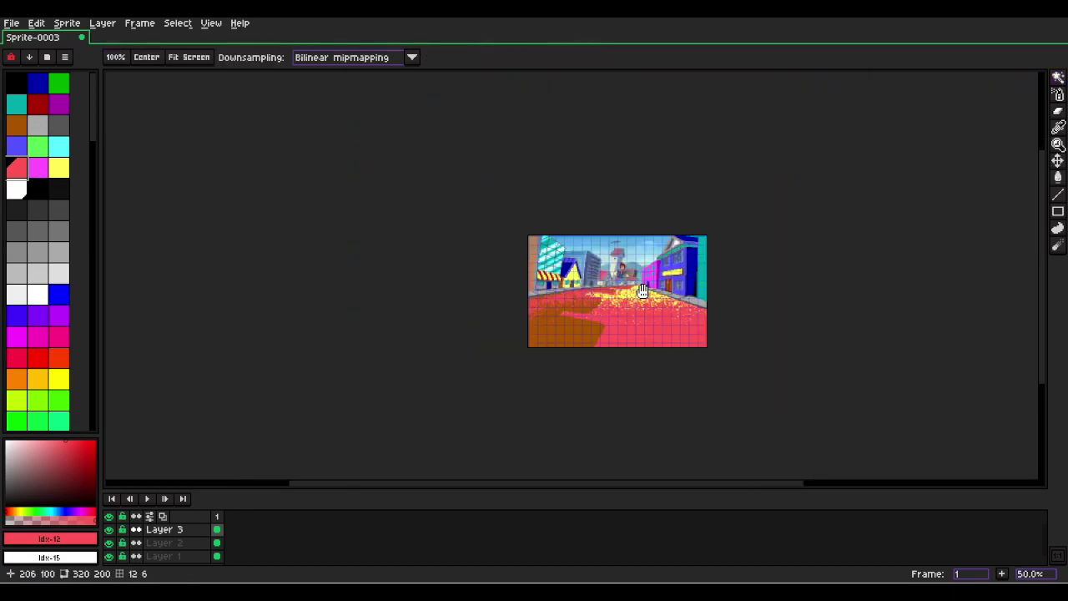
Select the dots inside the street shadow again and fill them with dark red.
{"action": "left_click_drag", "start_coordinate": [642, 289], "coordinate": [561, 297]}
{"action": "left_click", "coordinate": [37, 103]}
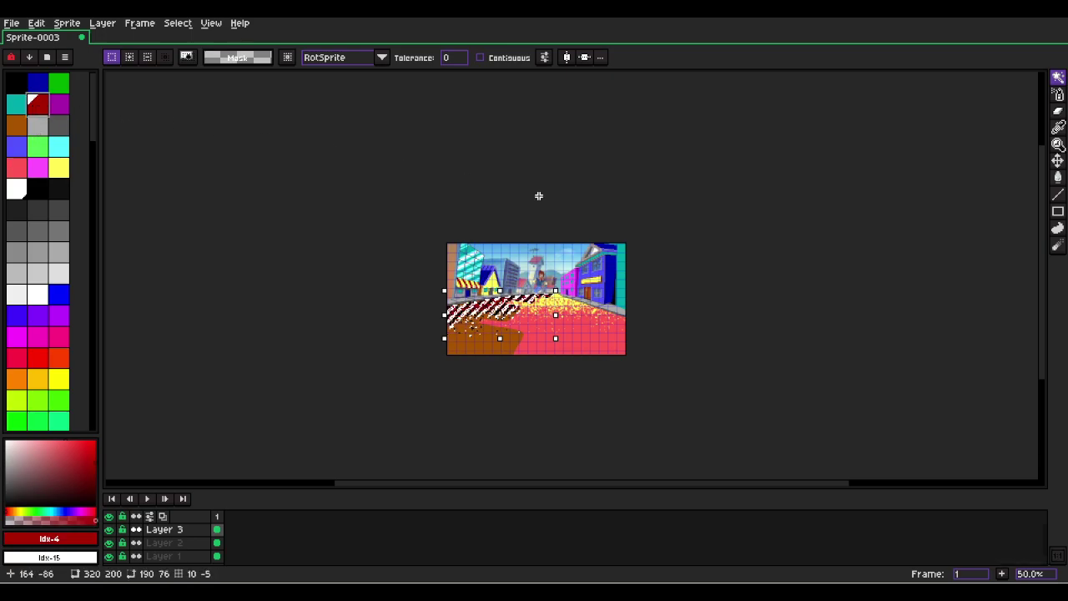
{"action": "scroll", "coordinate": [608, 276], "scroll_direction": "up", "scroll_amount": 4}
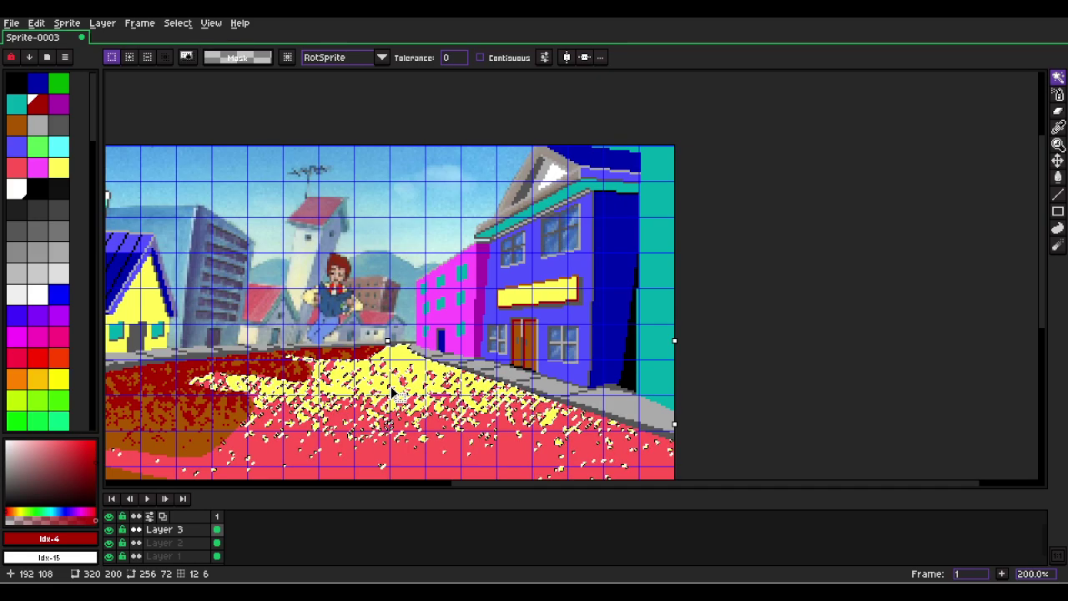
Try dark grey, purple and magenta fills on the remaining yellow street dots.
{"action": "left_click", "coordinate": [60, 126]}
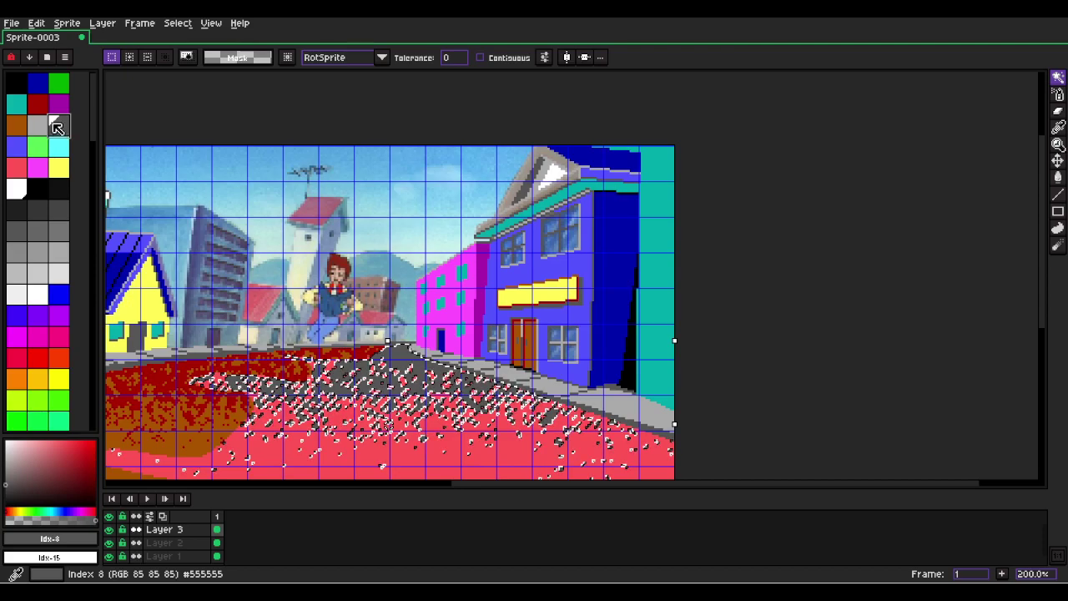
{"action": "left_click", "coordinate": [56, 105]}
{"action": "left_click", "coordinate": [37, 170]}
{"action": "key", "text": "f"}
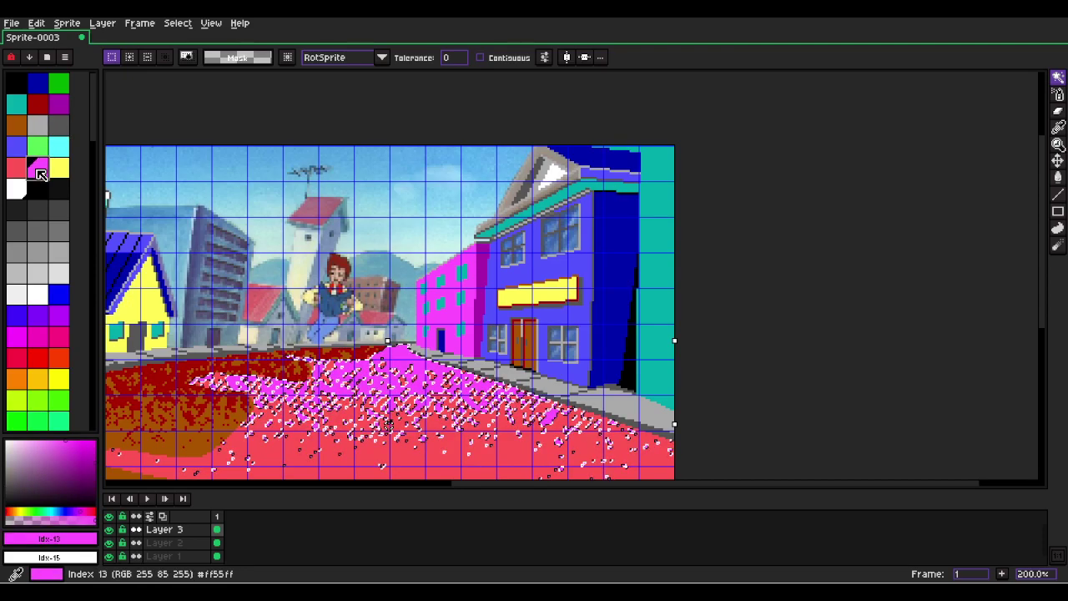
Undo the dot recolouring, the shadow selections and the spray strokes that thinned the yellow dots on Layer 3.
{"action": "key", "text": "ctrl+z"}
{"action": "key", "text": "ctrl+z"}
{"action": "key", "text": "ctrl+z"}
{"action": "key", "text": "ctrl+z"}
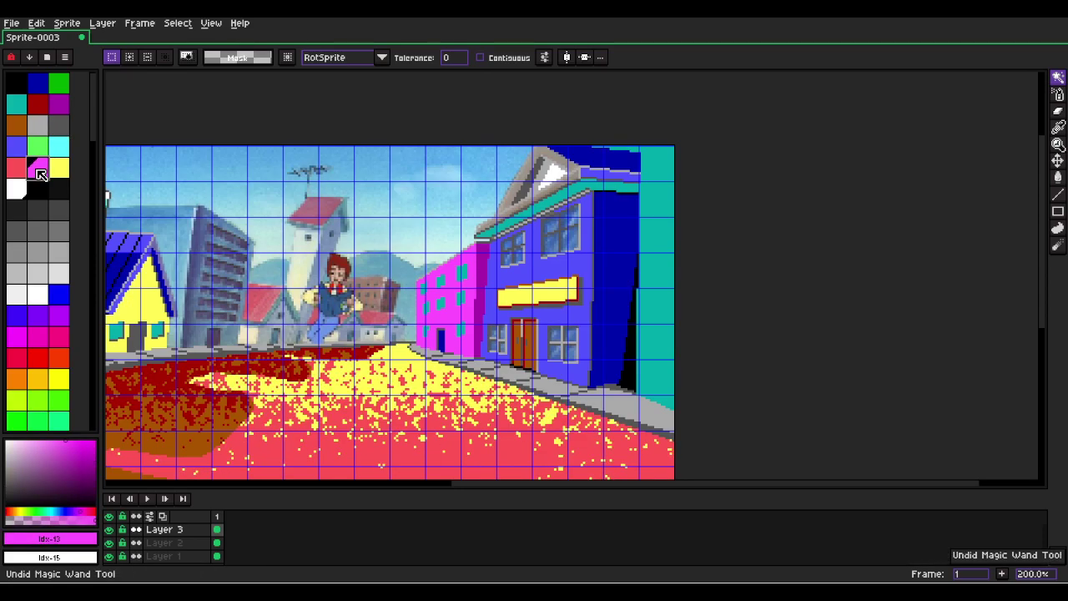
{"action": "key", "text": "ctrl+z"}
{"action": "key", "text": "ctrl+z"}
{"action": "key", "text": "ctrl+z"}
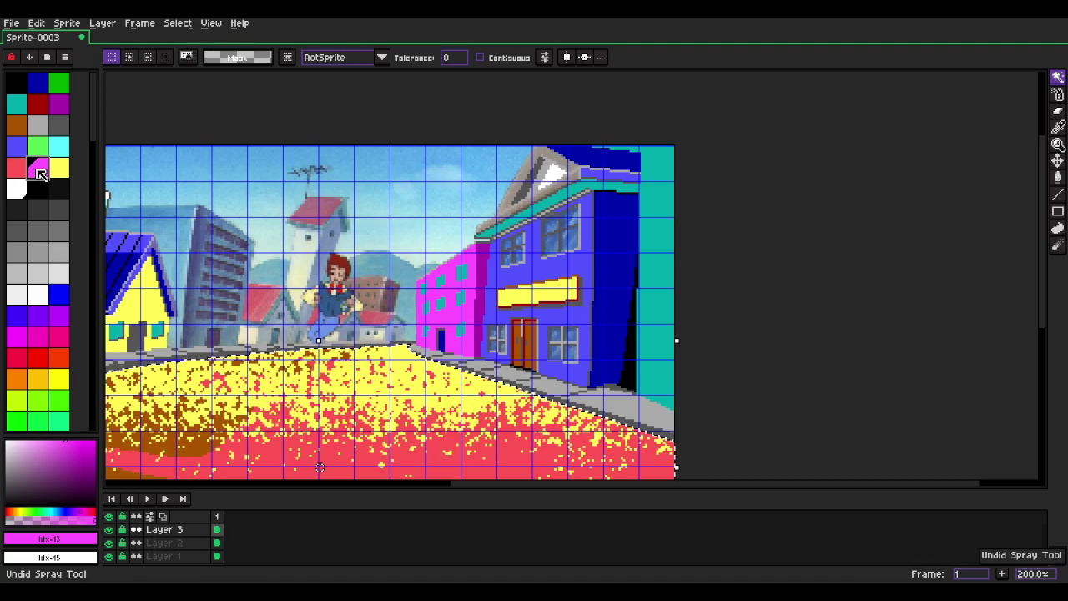
Delete Layer 3 with the sprayed dots, and hide and show the Layer 1 reference to check the artwork.
{"action": "right_click", "coordinate": [149, 530]}
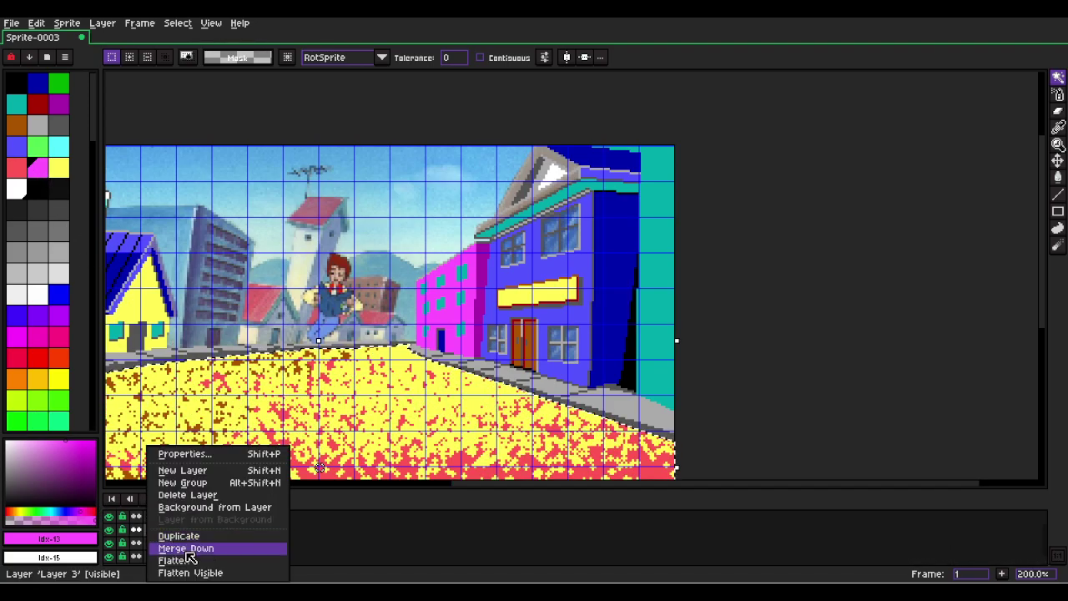
{"action": "left_click", "coordinate": [188, 495]}
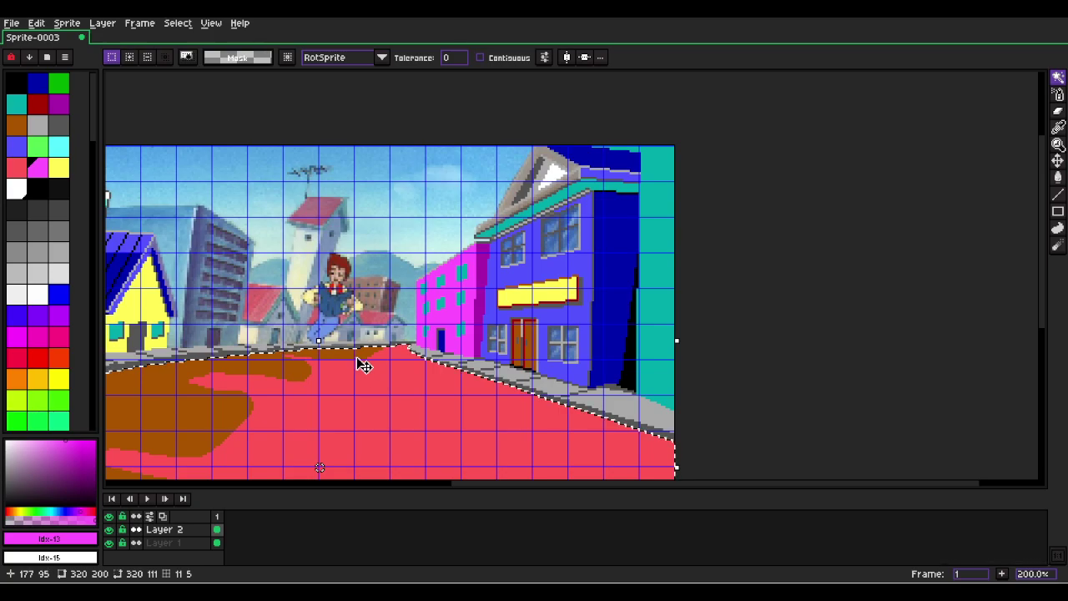
{"action": "scroll", "coordinate": [364, 366], "scroll_direction": "down", "scroll_amount": 1}
{"action": "left_click", "coordinate": [108, 543]}
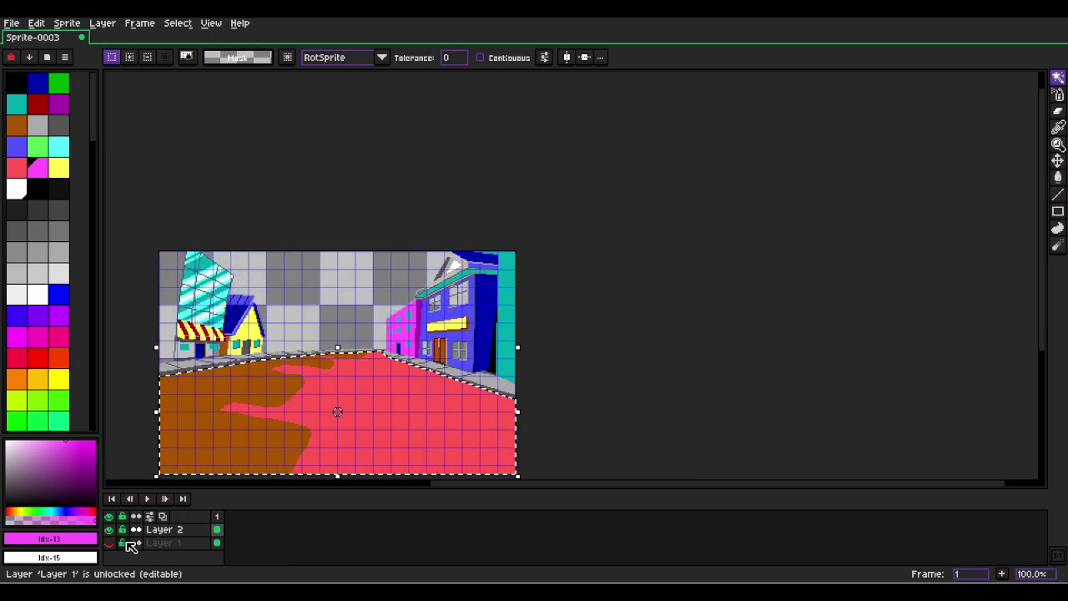
{"action": "left_click", "coordinate": [108, 543]}
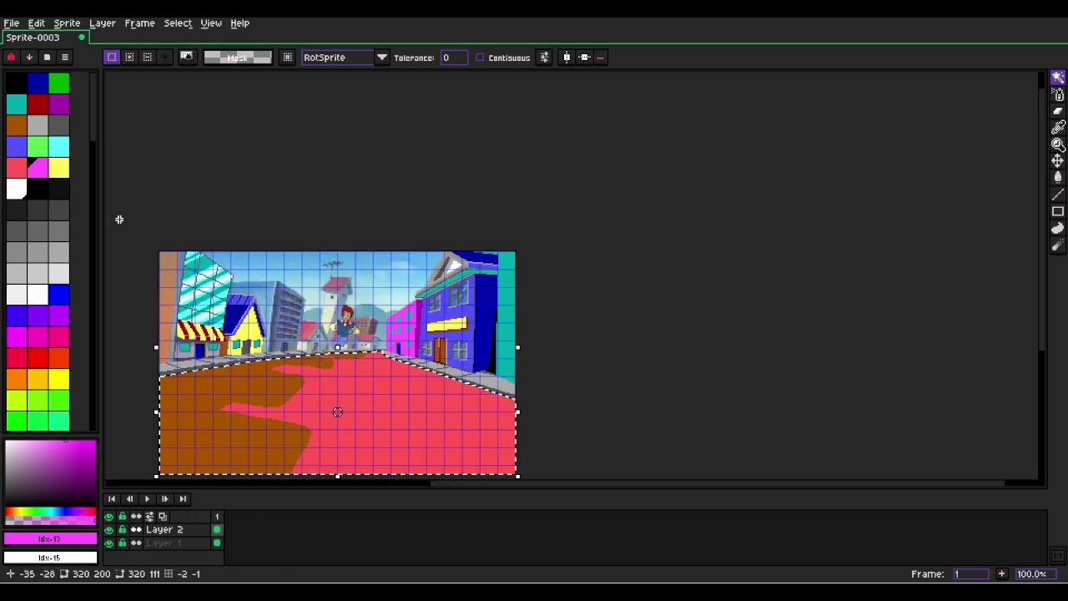
Trace the leftmost building's edge with a 1 px brown Curve tool line from the canvas top at 17,0 to the sidewalk at 6,99.
{"action": "scroll", "coordinate": [179, 275], "scroll_direction": "up", "scroll_amount": 4}
{"action": "scroll", "coordinate": [248, 288], "scroll_direction": "down", "scroll_amount": 1}
{"action": "scroll", "coordinate": [502, 267], "scroll_direction": "up", "scroll_amount": 1}
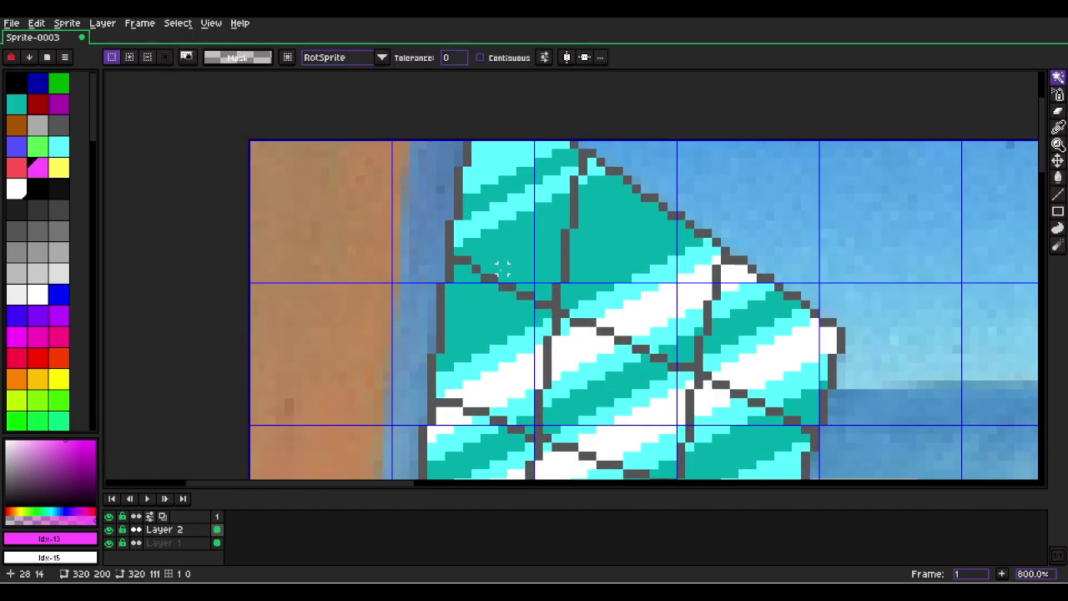
{"action": "scroll", "coordinate": [467, 267], "scroll_direction": "down", "scroll_amount": 2}
{"action": "key", "text": "b"}
{"action": "left_click", "coordinate": [16, 123]}
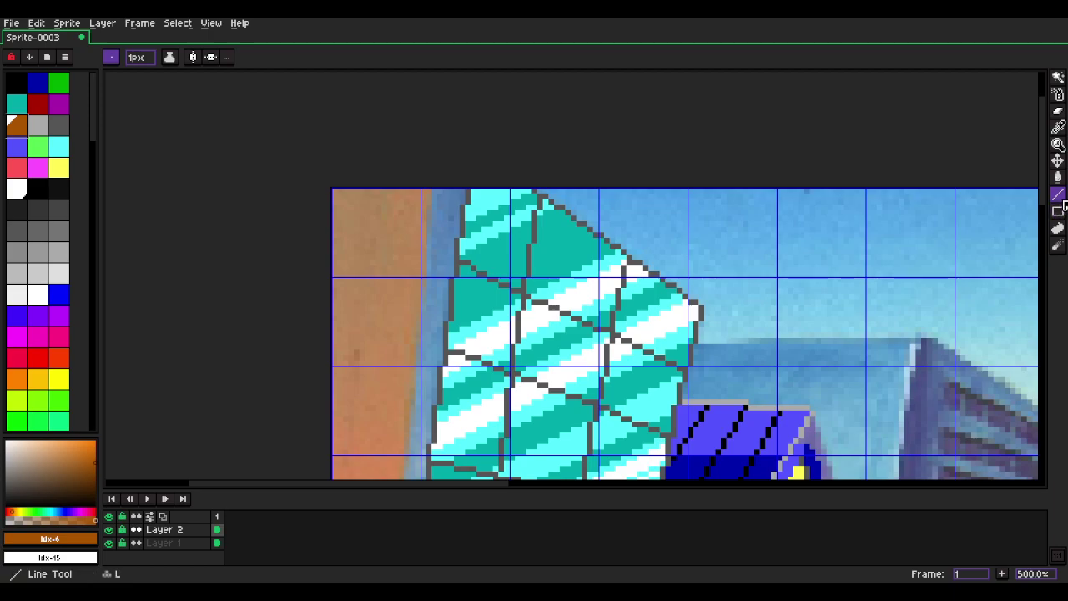
{"action": "left_click", "coordinate": [1024, 195]}
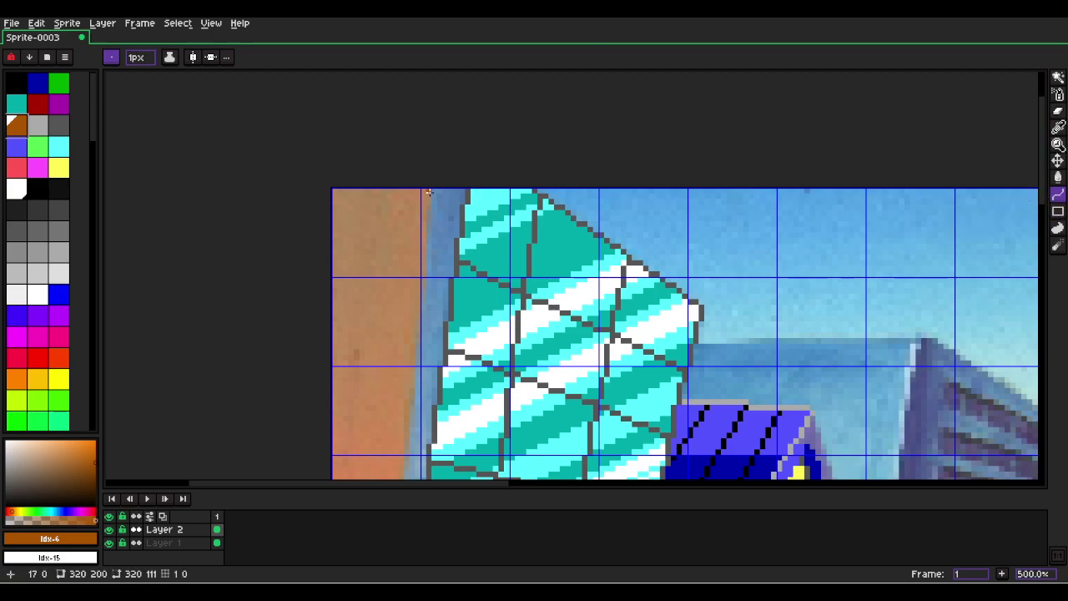
{"action": "scroll", "coordinate": [408, 317], "scroll_direction": "down", "scroll_amount": 3}
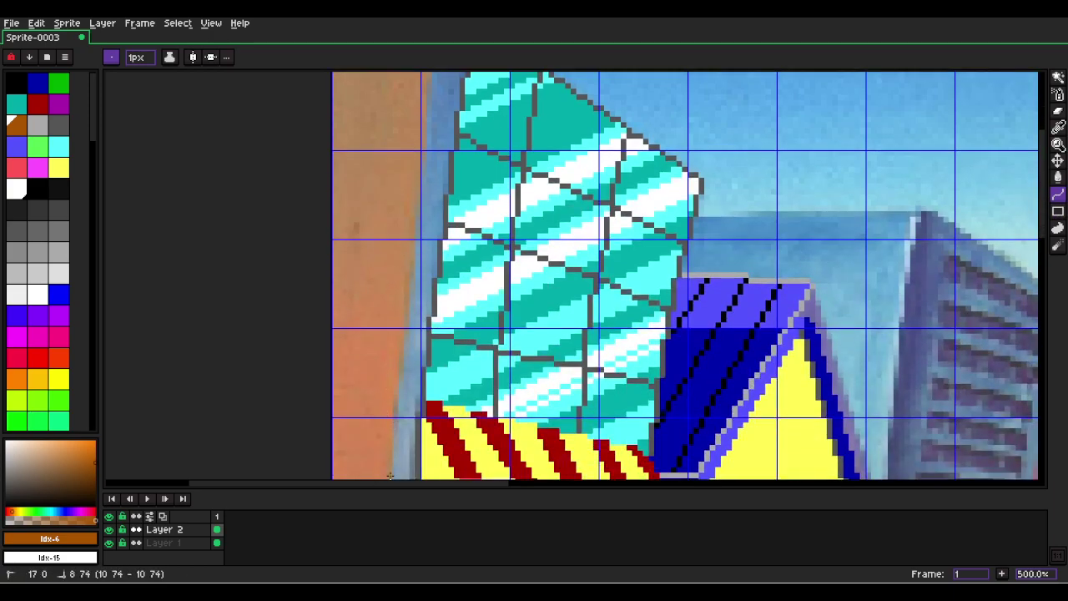
{"action": "left_click_drag", "start_coordinate": [386, 398], "coordinate": [386, 389]}
{"action": "scroll", "coordinate": [418, 282], "scroll_direction": "up", "scroll_amount": 4}
{"action": "scroll", "coordinate": [421, 243], "scroll_direction": "down", "scroll_amount": 7}
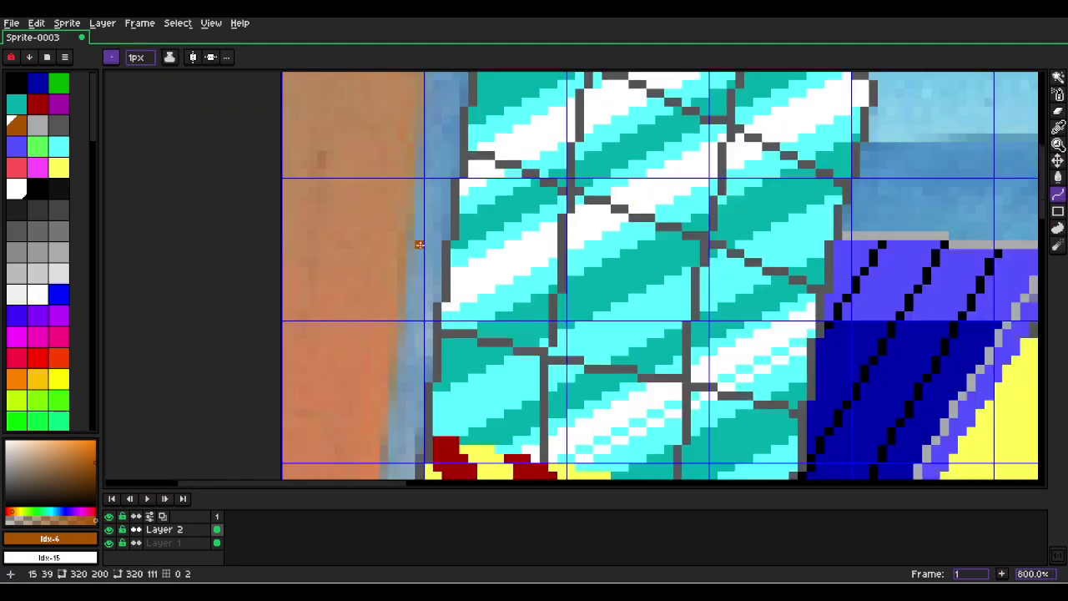
{"action": "scroll", "coordinate": [421, 160], "scroll_direction": "up", "scroll_amount": 4}
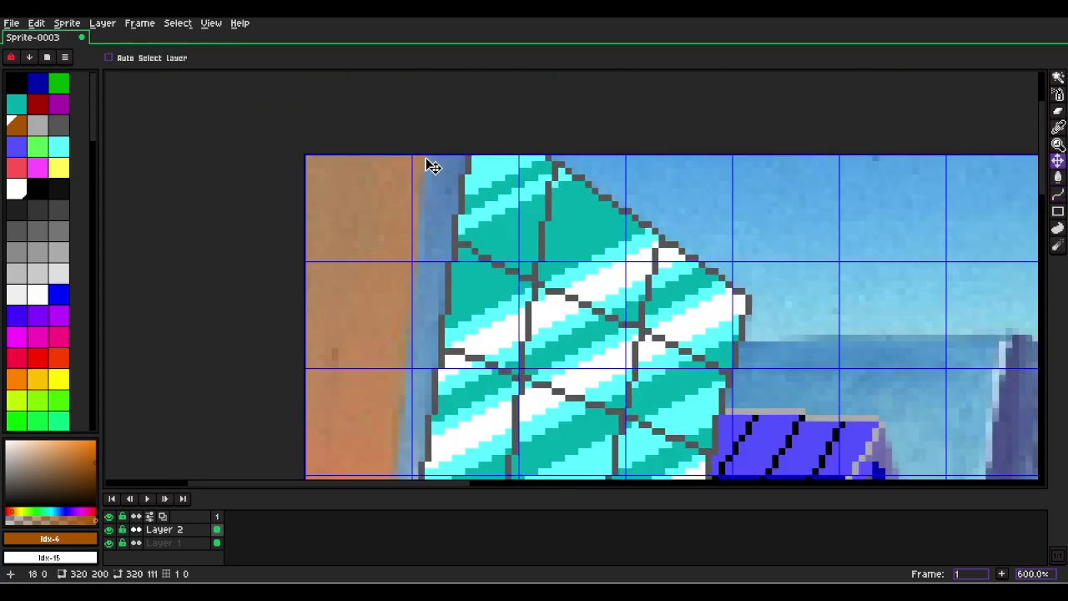
{"action": "scroll", "coordinate": [351, 363], "scroll_direction": "down", "scroll_amount": 5}
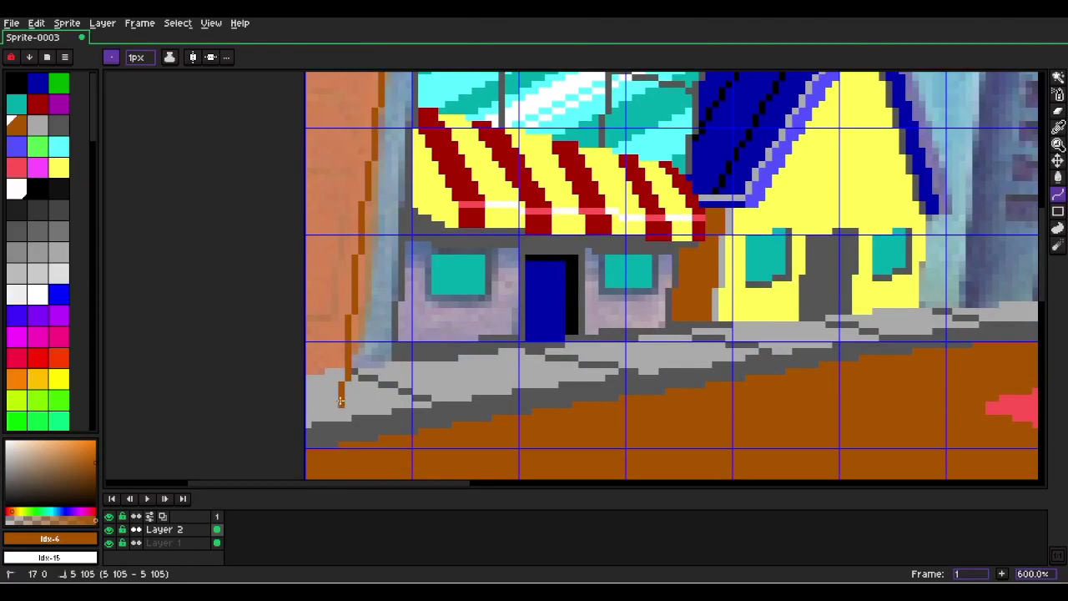
{"action": "left_click", "coordinate": [346, 363], "text": "shift"}
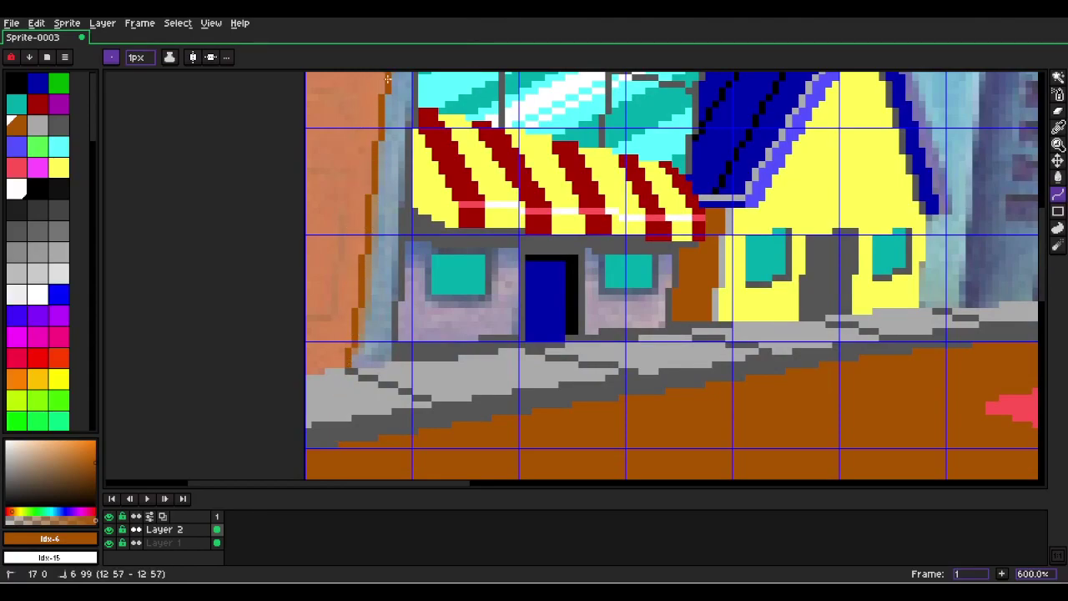
{"action": "scroll", "coordinate": [384, 167], "scroll_direction": "up", "scroll_amount": 5}
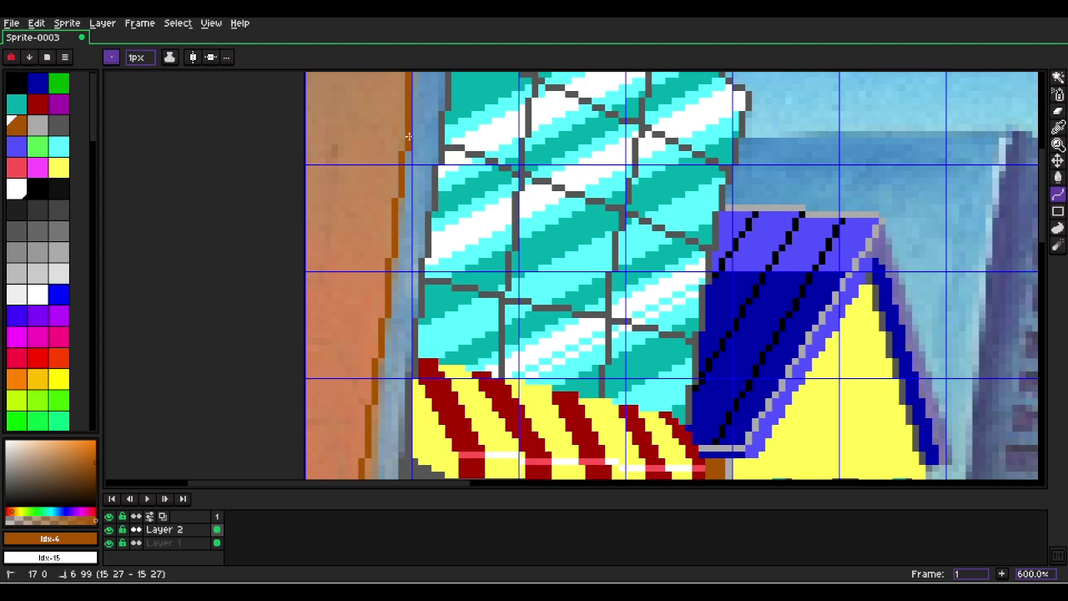
{"action": "scroll", "coordinate": [341, 126], "scroll_direction": "down", "scroll_amount": 3}
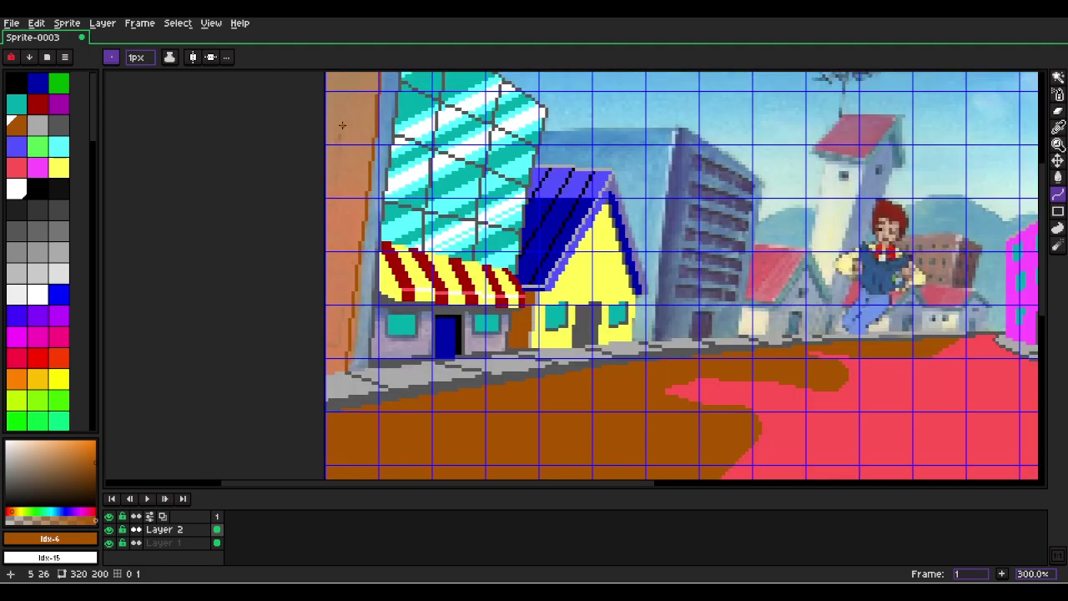
Select only the leftmost building's empty interior using the Magic Wand in Contiguous mode and fill it with brown.
{"action": "key", "text": "w"}
{"action": "left_click", "coordinate": [344, 129]}
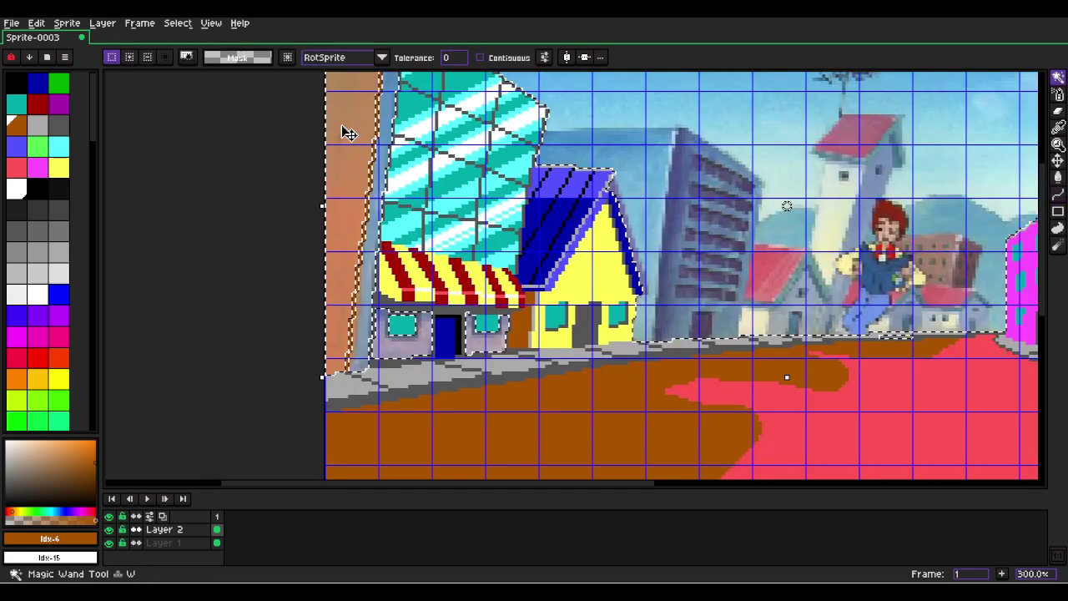
{"action": "left_click", "coordinate": [490, 58]}
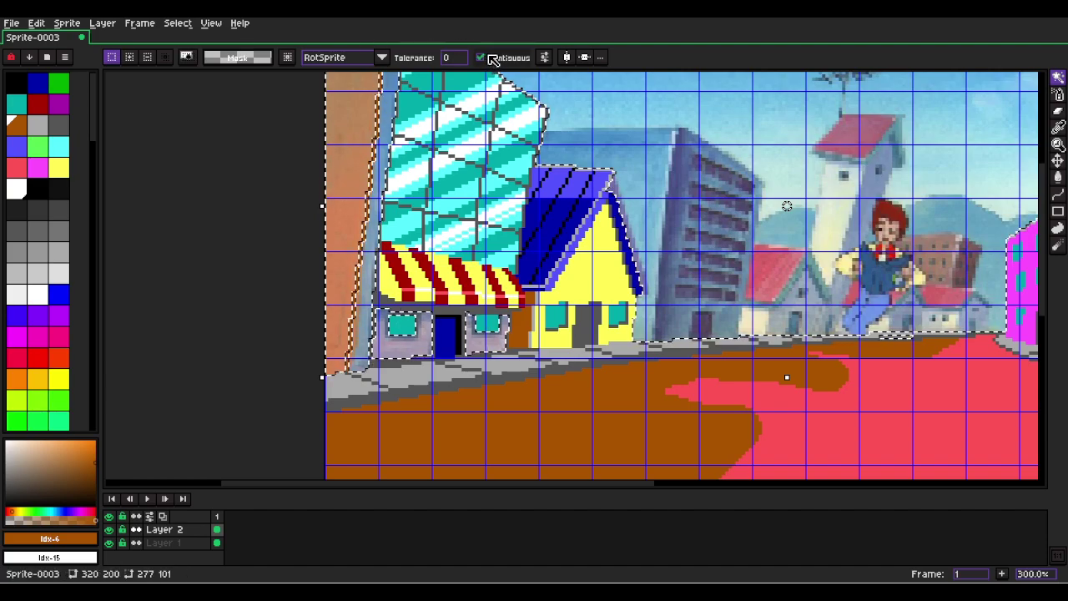
{"action": "left_click", "coordinate": [365, 134]}
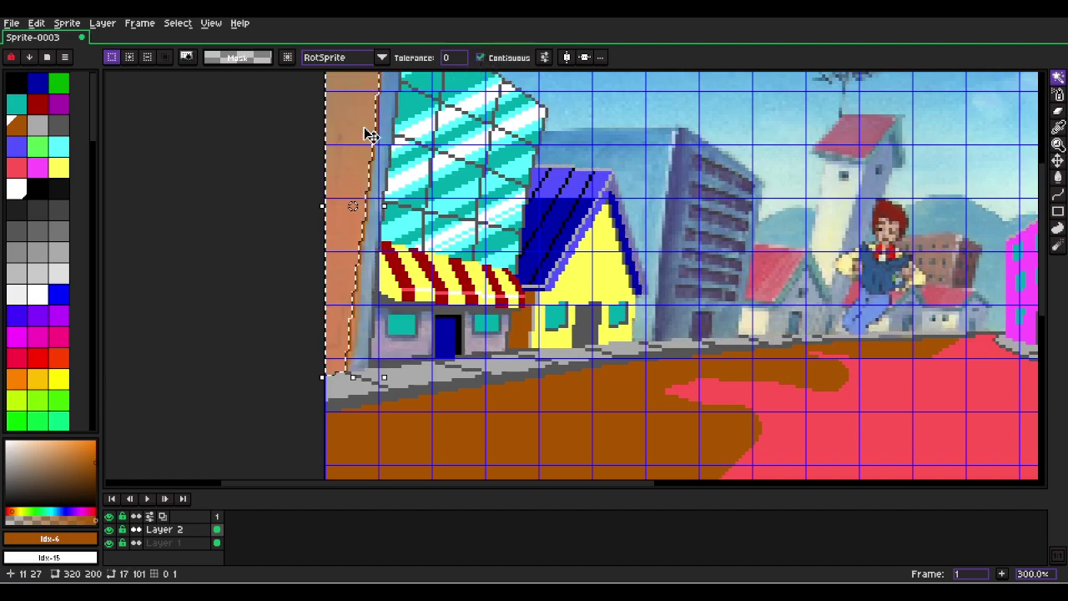
{"action": "key", "text": "f"}
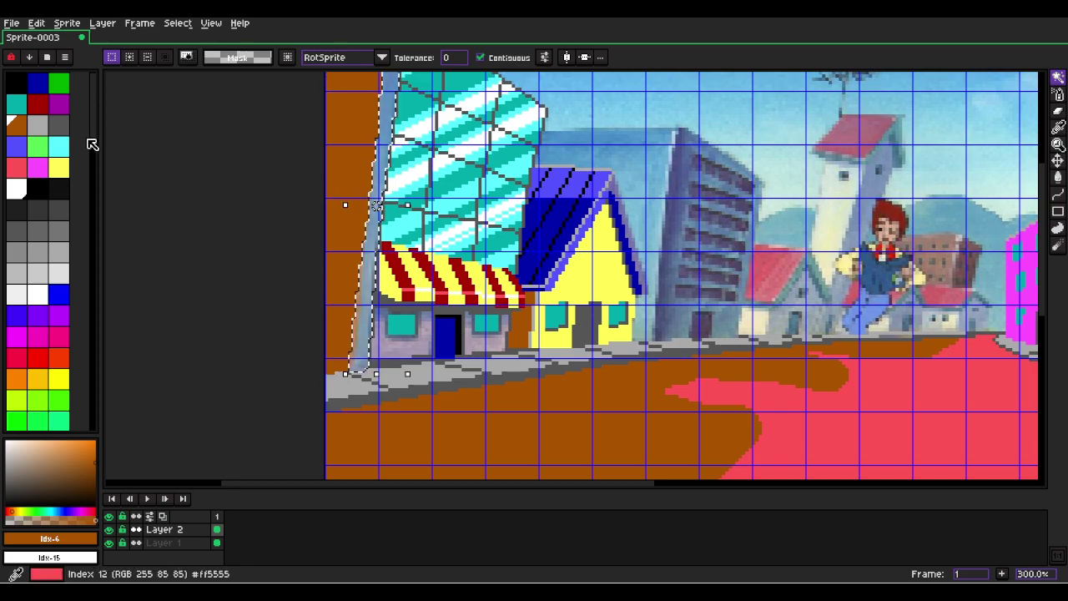
Fill the selected strip between the brown building and the glass tower with dark blue.
{"action": "left_click", "coordinate": [36, 82]}
{"action": "scroll", "coordinate": [375, 342], "scroll_direction": "up", "scroll_amount": 2}
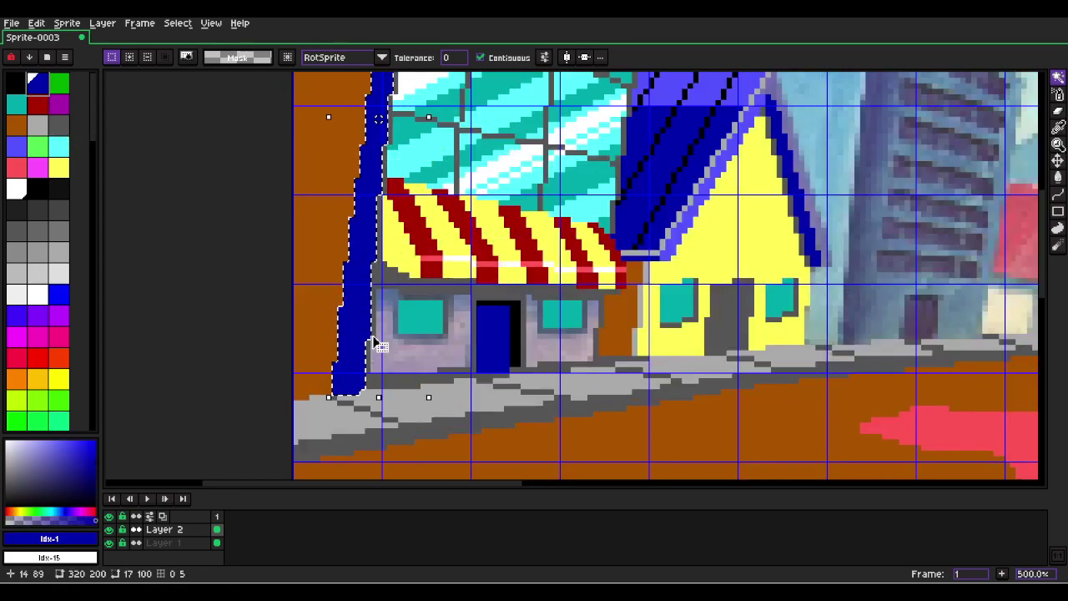
{"action": "scroll", "coordinate": [375, 342], "scroll_direction": "down", "scroll_amount": 3}
{"action": "scroll", "coordinate": [342, 395], "scroll_direction": "up", "scroll_amount": 5}
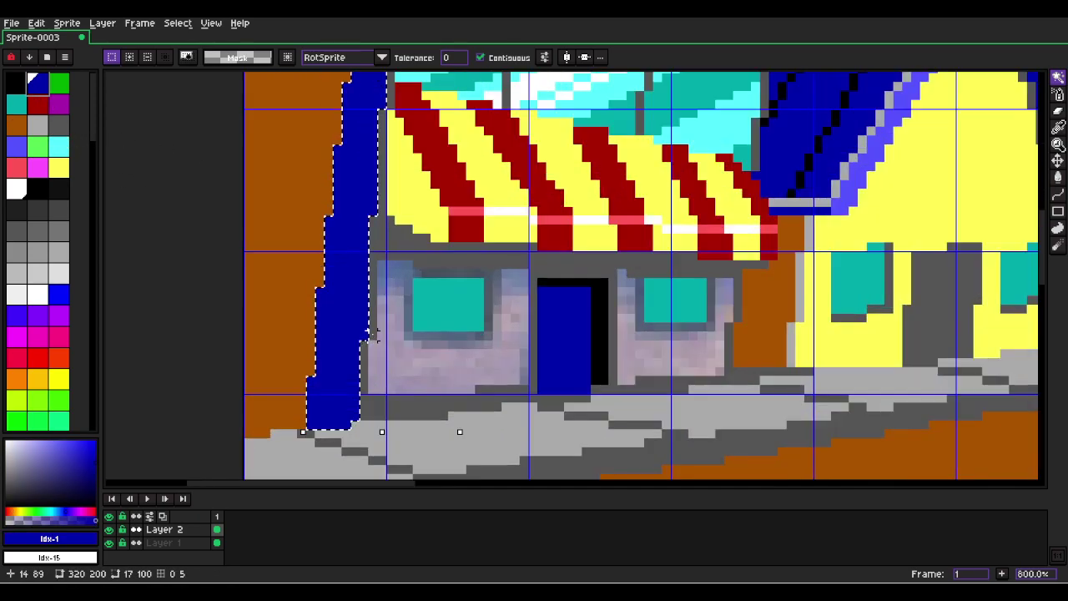
{"action": "left_click_drag", "start_coordinate": [342, 396], "coordinate": [391, 359]}
{"action": "key", "text": "ctrl+z"}
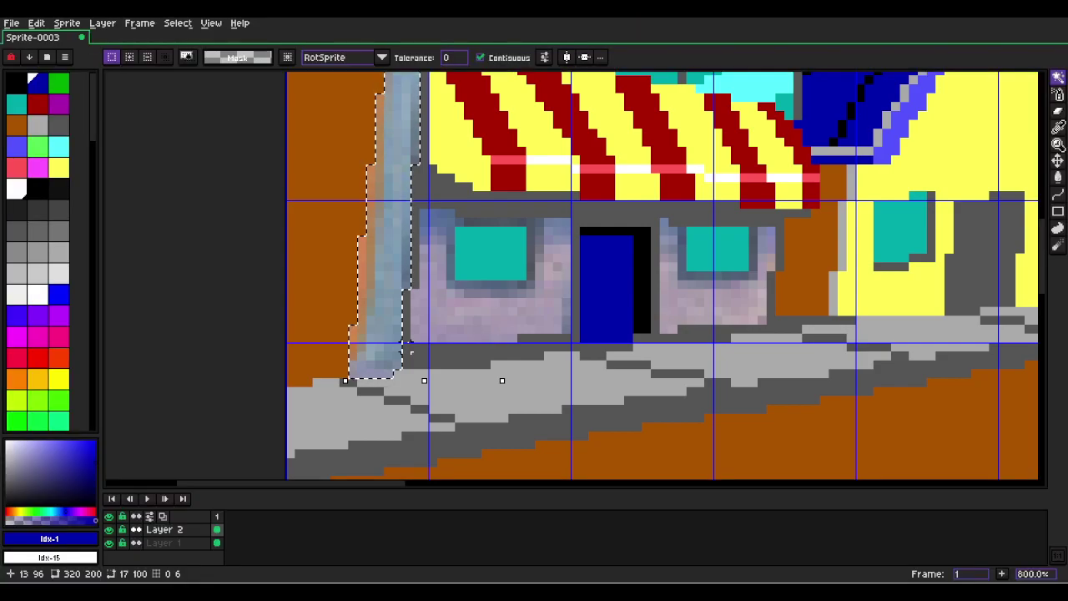
Touch up the base of the dark blue strip with dark grey pencil pixels, clear the selection, and sample the building's brown.
{"action": "key", "text": "b"}
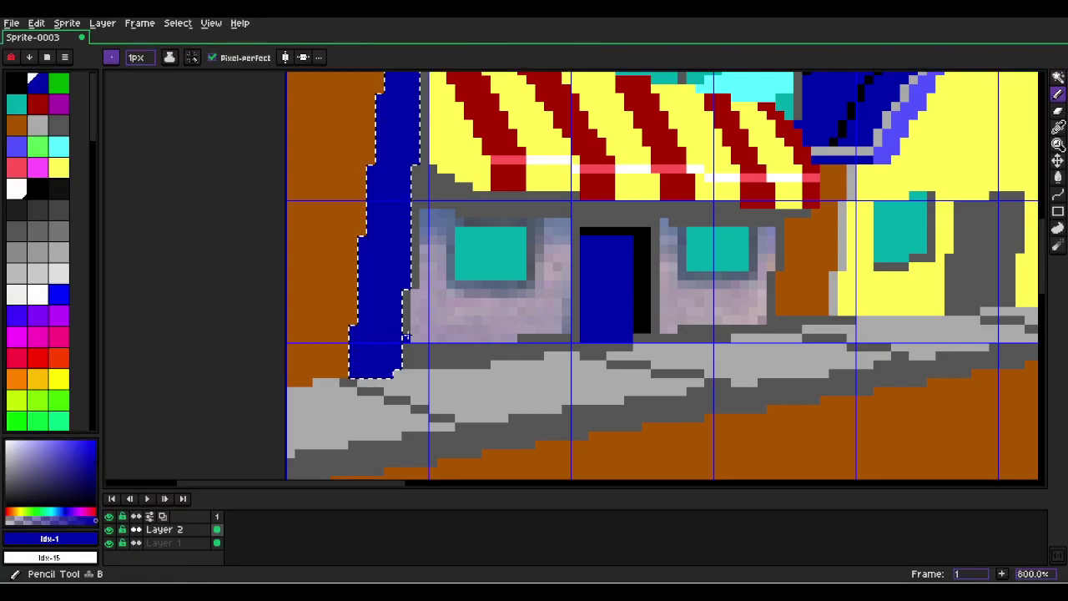
{"action": "left_click", "coordinate": [409, 359], "text": "alt"}
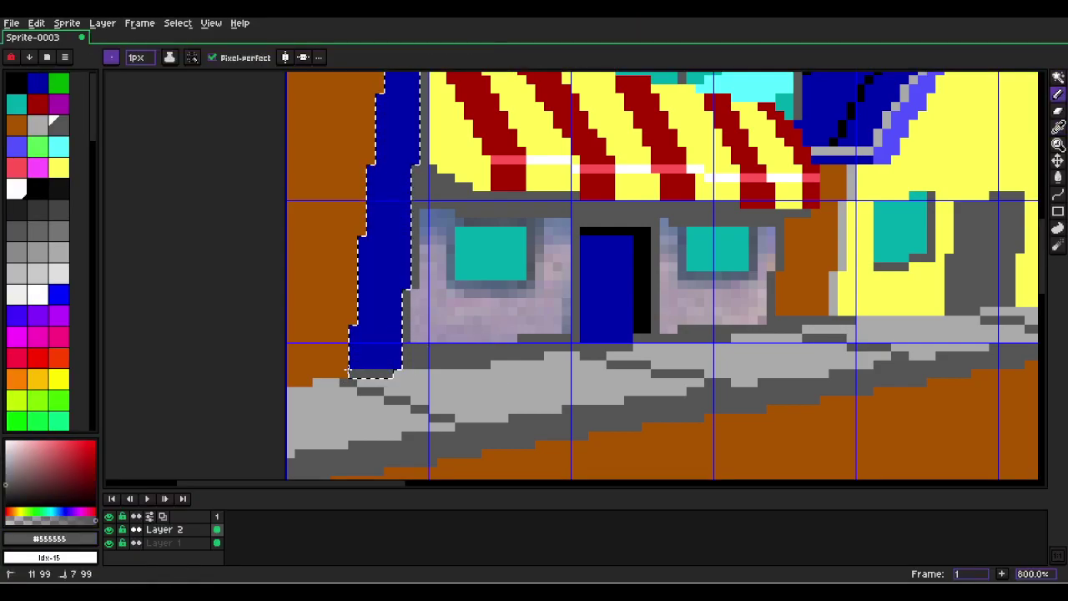
{"action": "key", "text": "ctrl+d"}
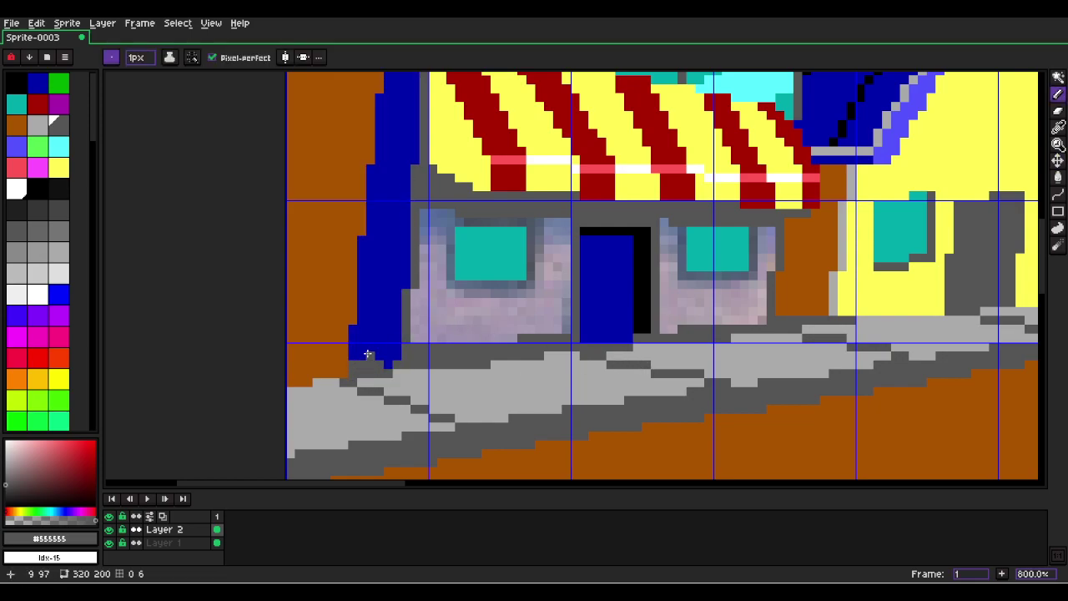
{"action": "left_click", "coordinate": [341, 351], "text": "alt"}
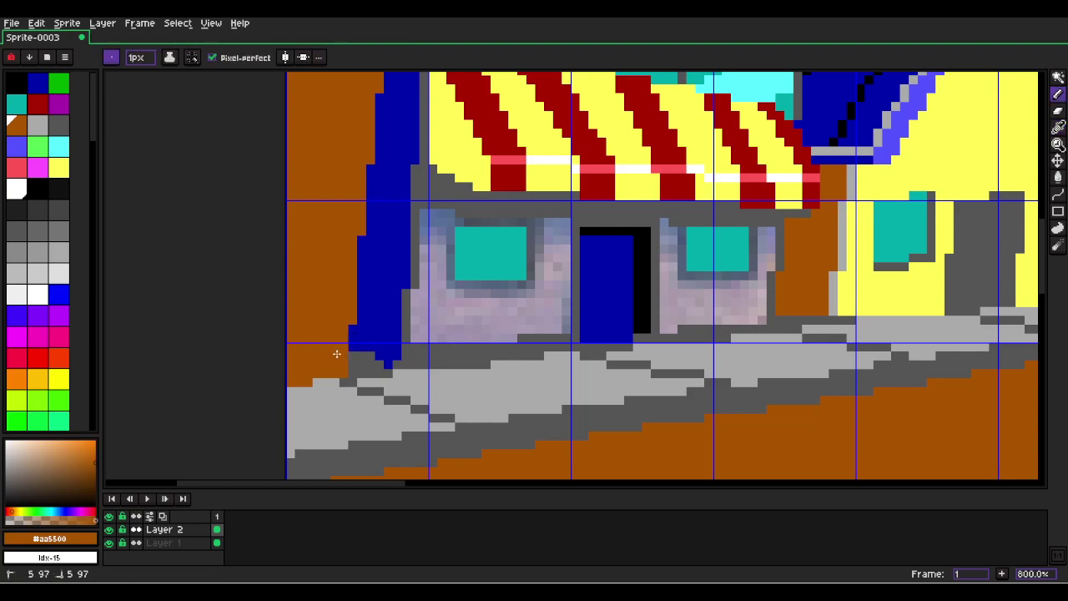
Set black as the drawing colour for shading the leftmost brown building's inner edge.
{"action": "scroll", "coordinate": [419, 340], "scroll_direction": "down", "scroll_amount": 5}
{"action": "left_click_drag", "start_coordinate": [552, 305], "coordinate": [424, 293]}
{"action": "scroll", "coordinate": [345, 236], "scroll_direction": "up", "scroll_amount": 2}
{"action": "left_click_drag", "start_coordinate": [346, 221], "coordinate": [488, 324]}
{"action": "left_click", "coordinate": [17, 83]}
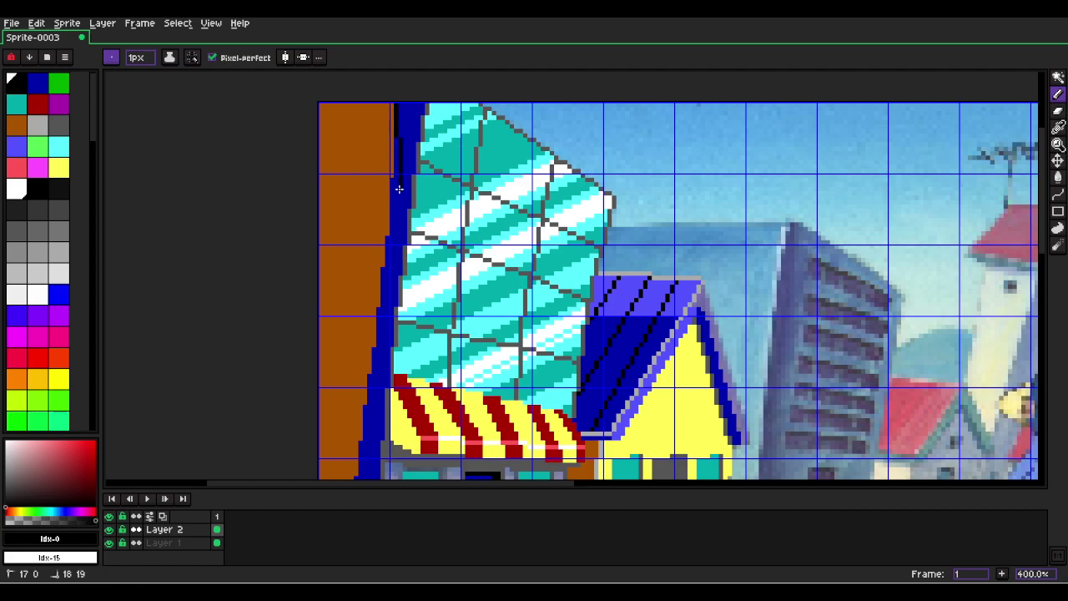
{"action": "key", "text": "ctrl+z"}
{"action": "key", "text": "l"}
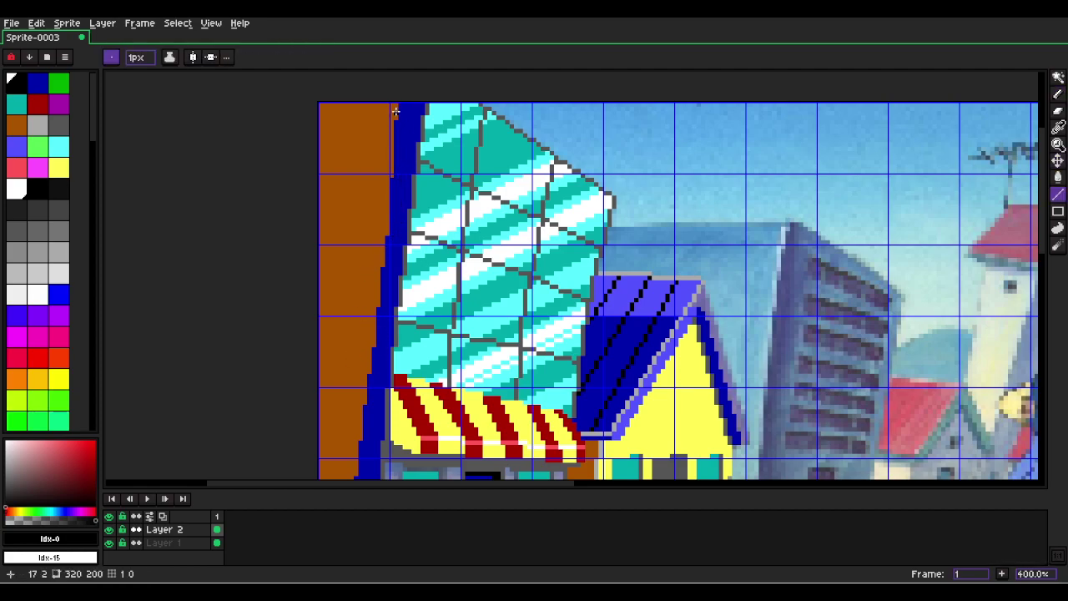
{"action": "left_click_drag", "start_coordinate": [388, 172], "coordinate": [357, 370]}
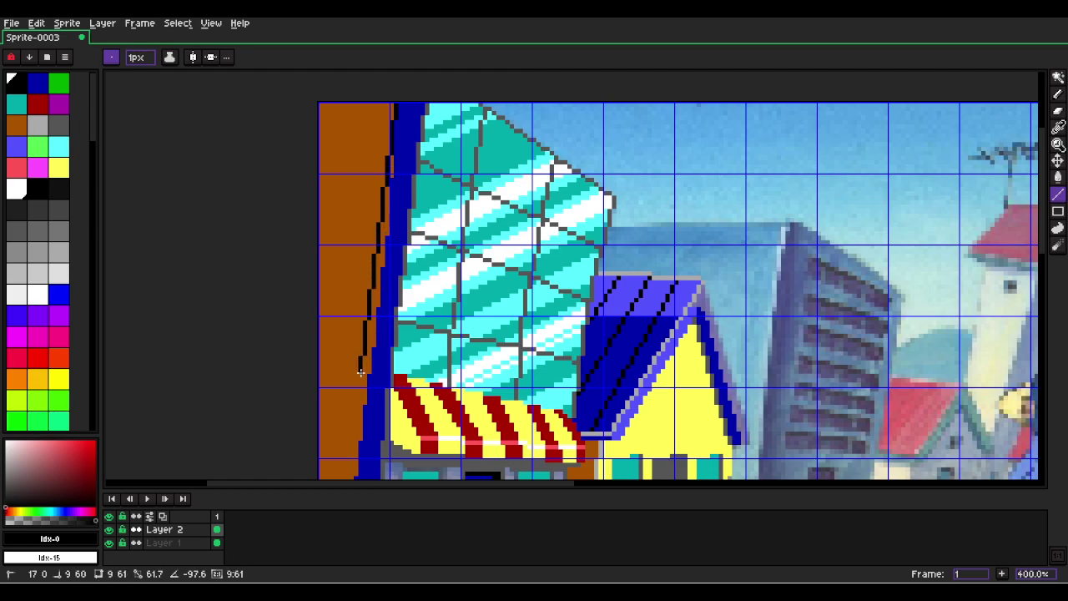
{"action": "key", "text": "ctrl+w"}
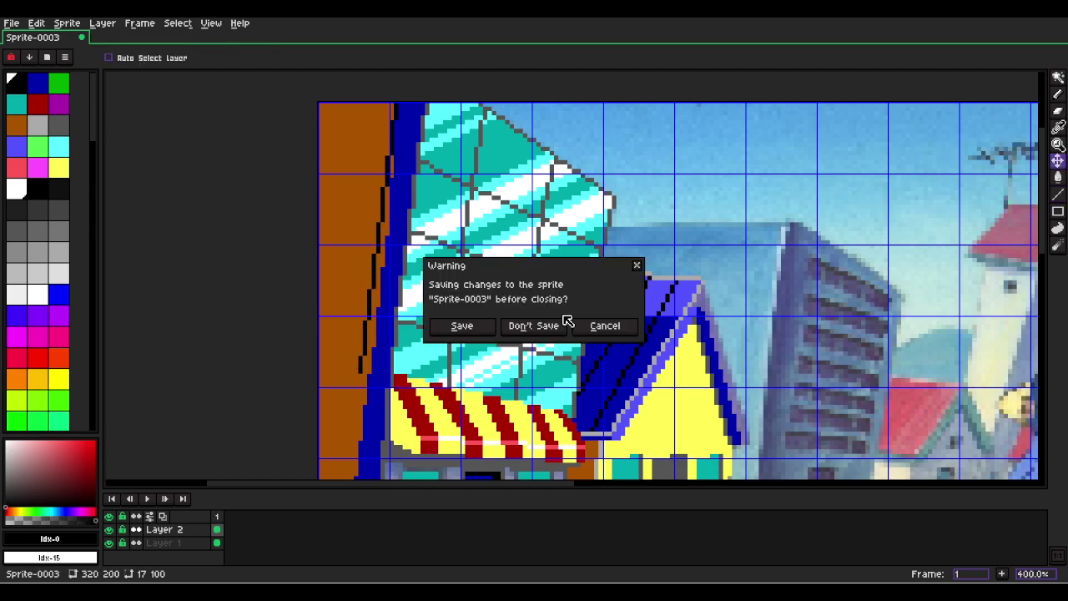
{"action": "left_click", "coordinate": [588, 325]}
{"action": "key", "text": "ctrl+z"}
Select the leftmost brown building with the contiguous Magic Wand and reduce the selection to a one-pixel border.
{"action": "key", "text": "w"}
{"action": "left_click", "coordinate": [365, 219]}
{"action": "key", "text": "Delete"}
{"action": "key", "text": "ctrl+z"}
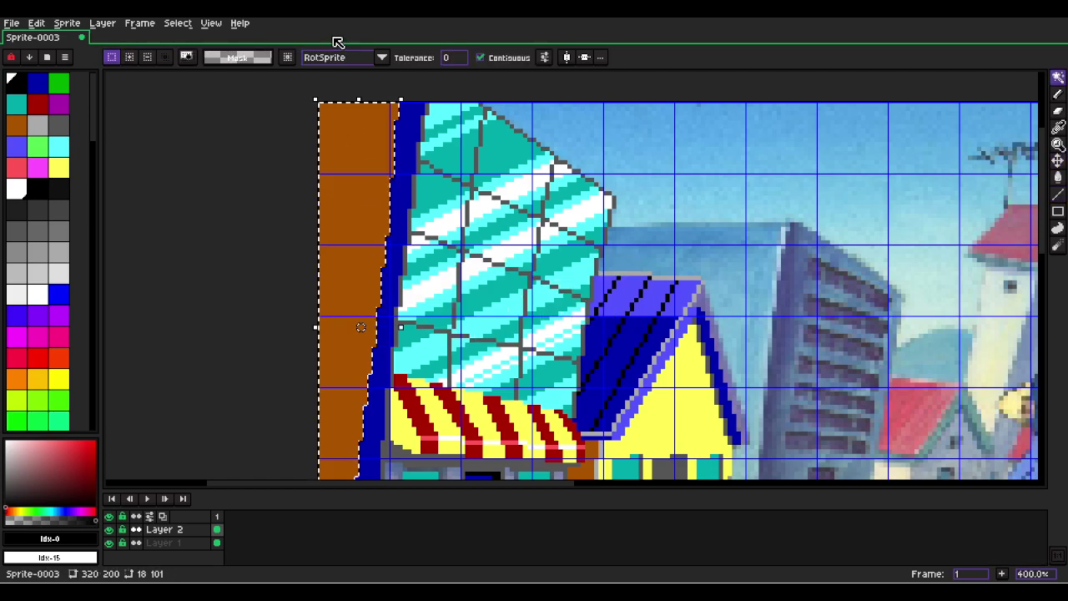
{"action": "left_click", "coordinate": [177, 22]}
{"action": "mouse_move", "coordinate": [205, 106]}
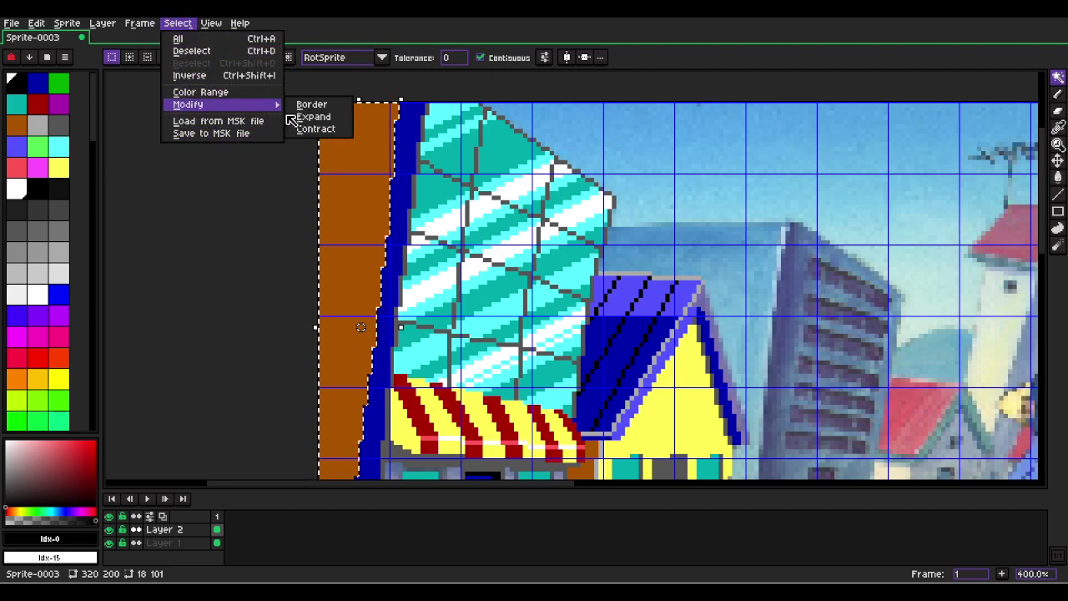
{"action": "left_click", "coordinate": [311, 104]}
{"action": "left_click", "coordinate": [494, 336]}
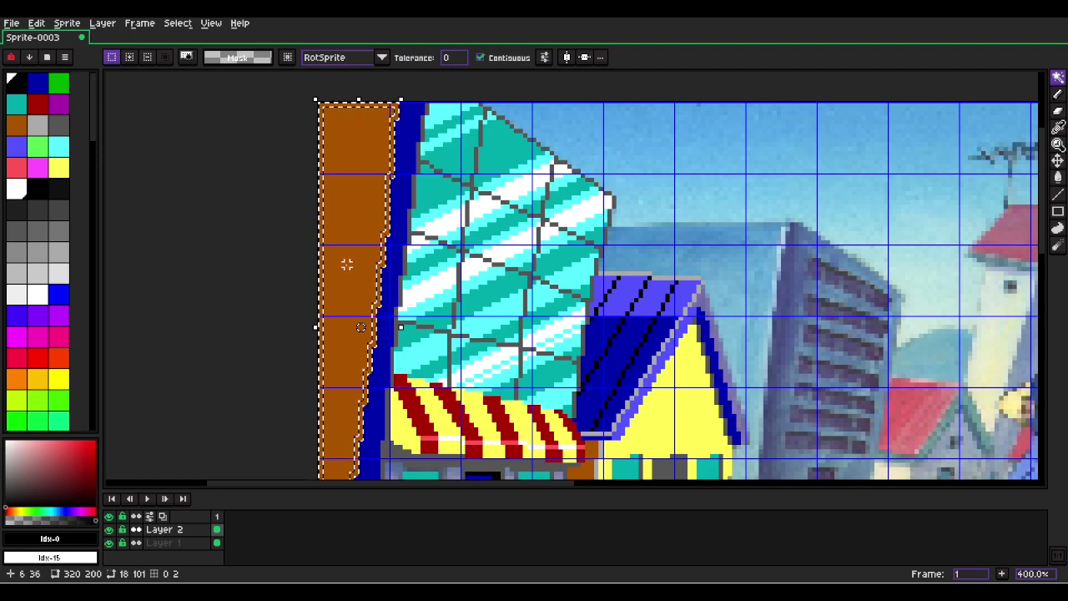
Trim the border selection so that only the strip along the brown building's slanted edge beside the dark blue wall remains.
{"action": "key", "text": "m"}
{"action": "left_click_drag", "start_coordinate": [391, 92], "coordinate": [363, 107]}
{"action": "scroll", "coordinate": [370, 131], "scroll_direction": "up", "scroll_amount": 3}
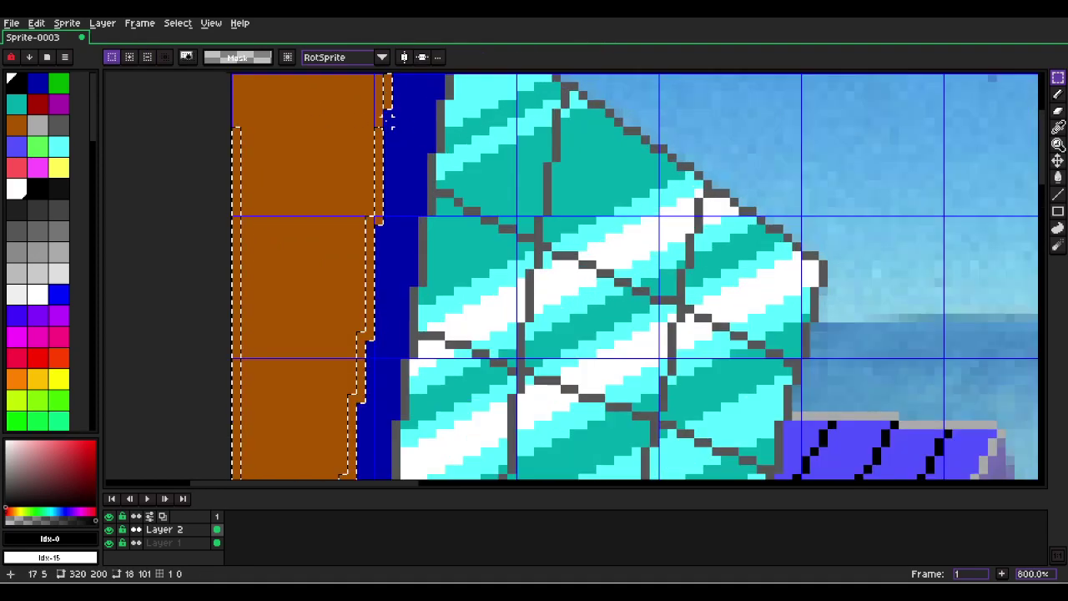
{"action": "mouse_move", "coordinate": [374, 149]}
{"action": "left_mouse_down"}
{"action": "mouse_move", "coordinate": [349, 93]}
{"action": "mouse_move", "coordinate": [370, 148]}
{"action": "left_mouse_up"}
{"action": "left_click_drag", "start_coordinate": [281, 113], "coordinate": [116, 471]}
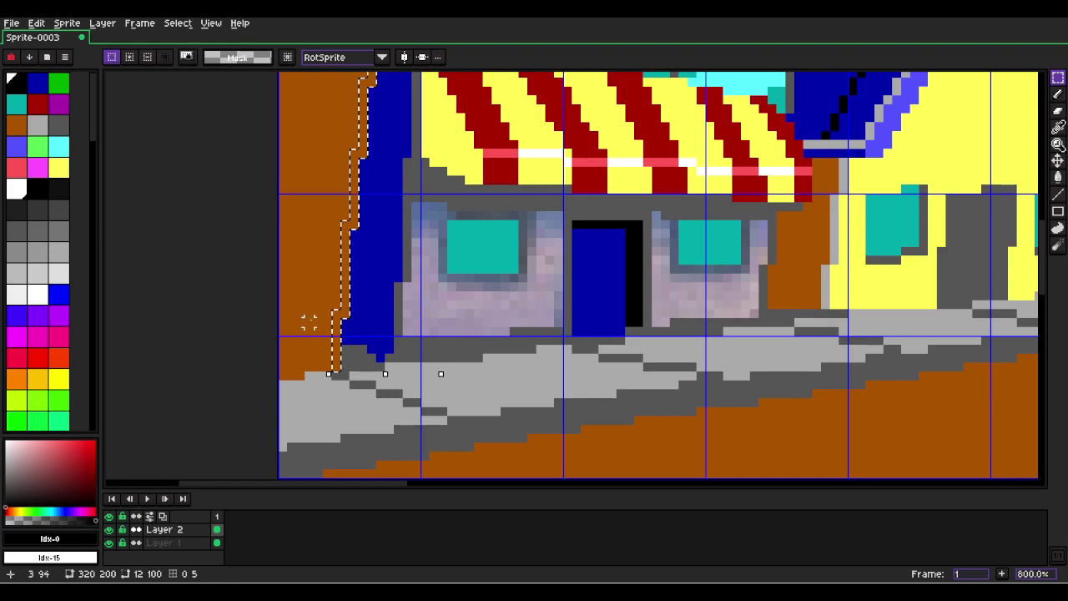
Fill the slanted edge strip with black, sample the sidewalk's dark grey #555555, and clear the selection.
{"action": "key", "text": "l"}
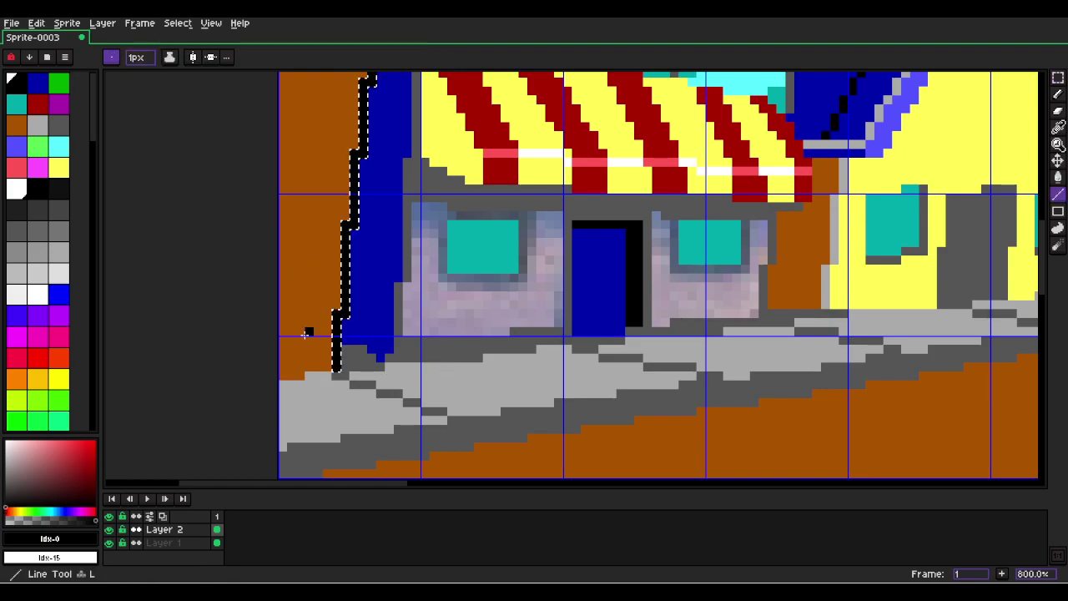
{"action": "left_click", "coordinate": [349, 351], "text": "alt"}
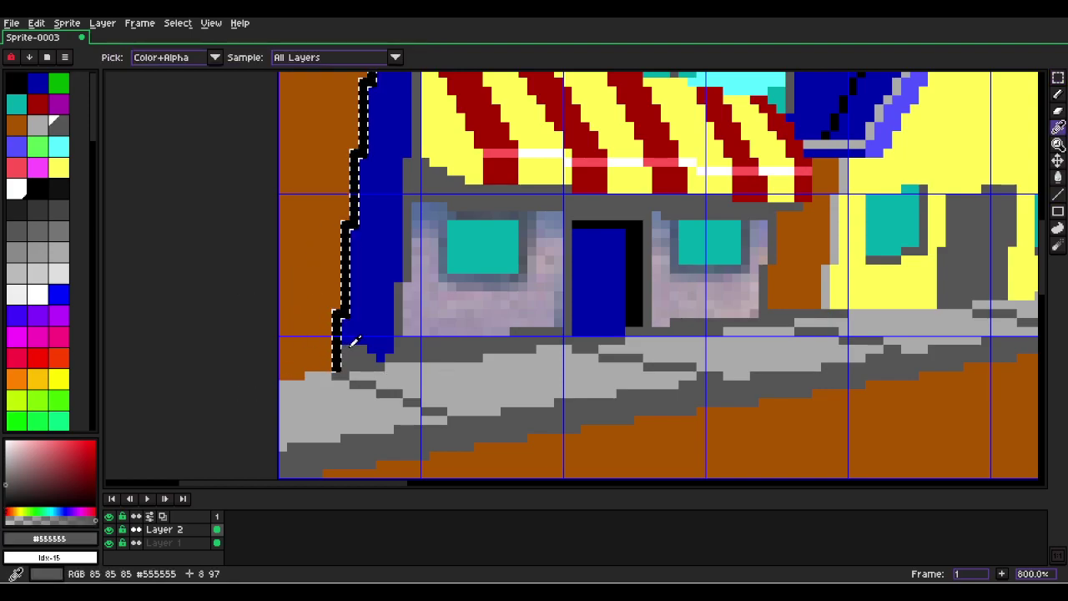
{"action": "key", "text": "ctrl+d"}
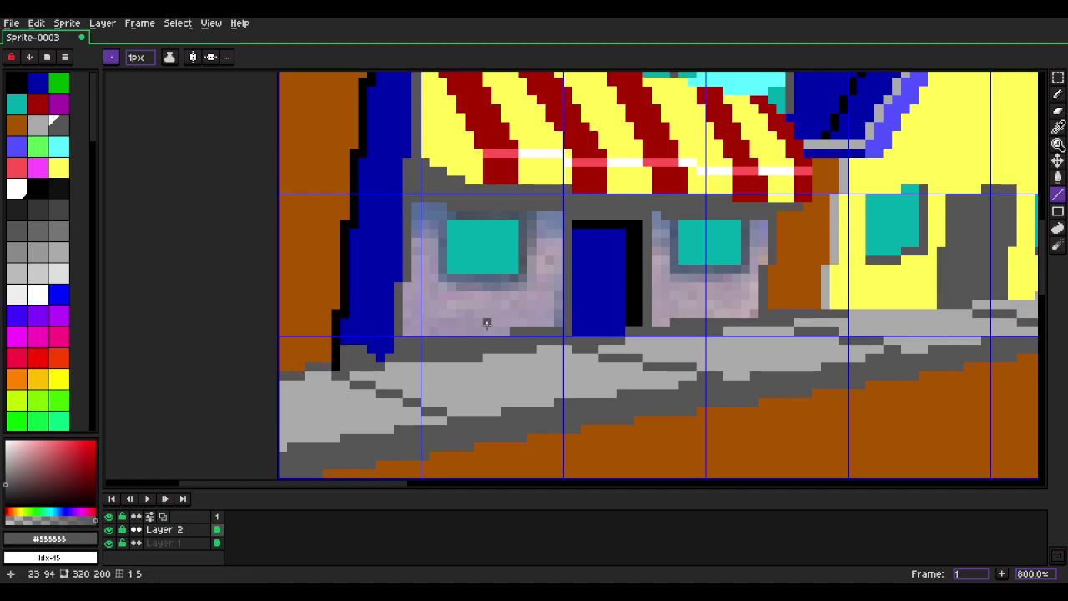
Add a new layer directly above Layer 1.
{"action": "key", "text": "1"}
{"action": "scroll", "coordinate": [567, 206], "scroll_direction": "up", "scroll_amount": 2}
{"action": "left_click_drag", "start_coordinate": [727, 297], "coordinate": [277, 269]}
{"action": "left_click_drag", "start_coordinate": [419, 379], "coordinate": [392, 273]}
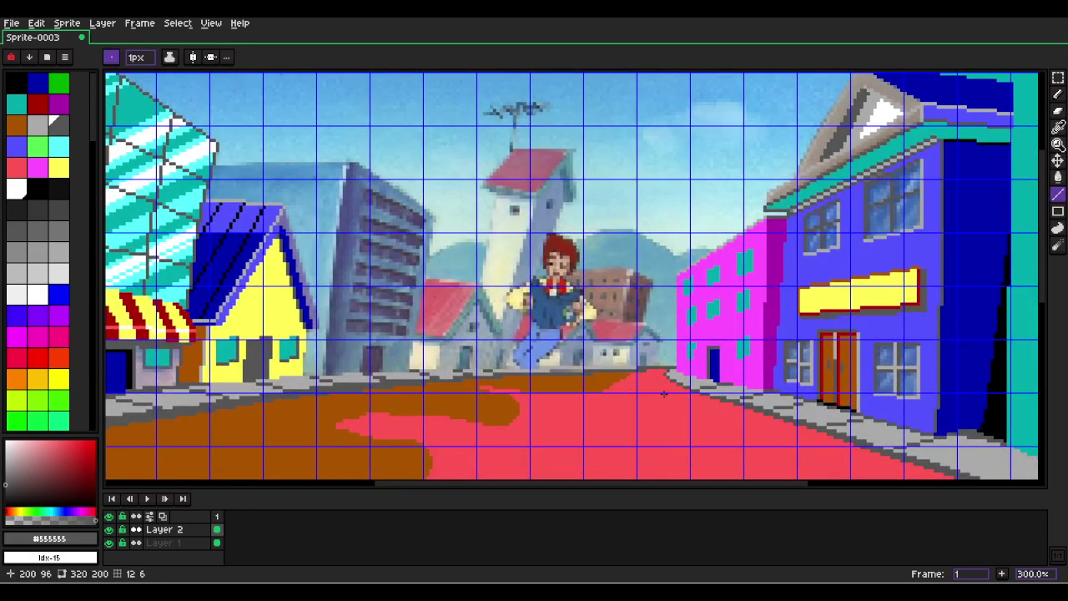
{"action": "left_click", "coordinate": [191, 543]}
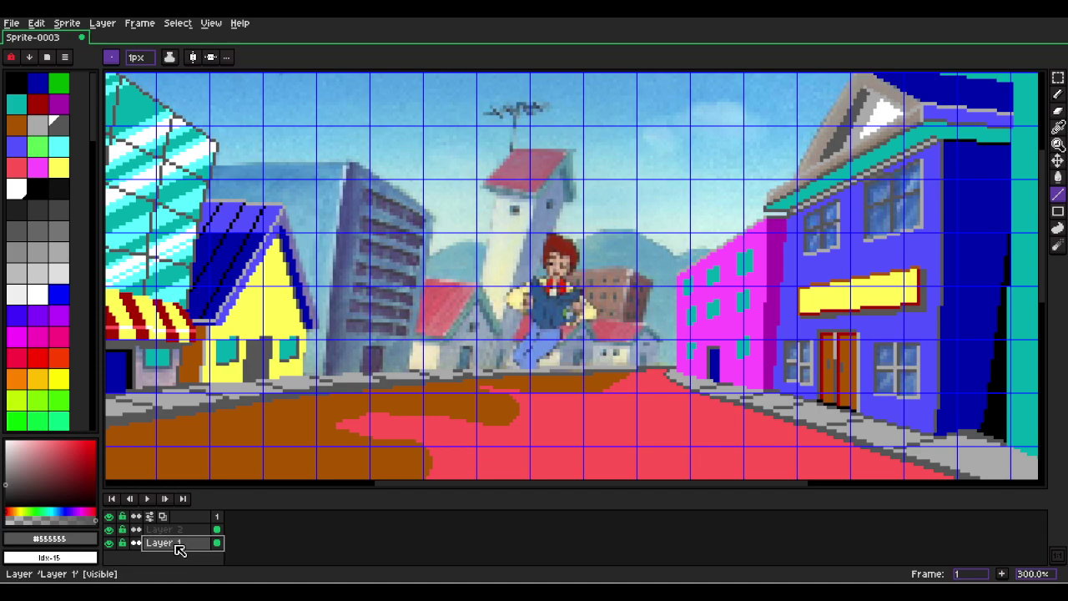
{"action": "key", "text": "shift+n"}
Paint wavy teal background hills between the yellow house and the pink building with an 18 px round pencil.
{"action": "left_click", "coordinate": [17, 103]}
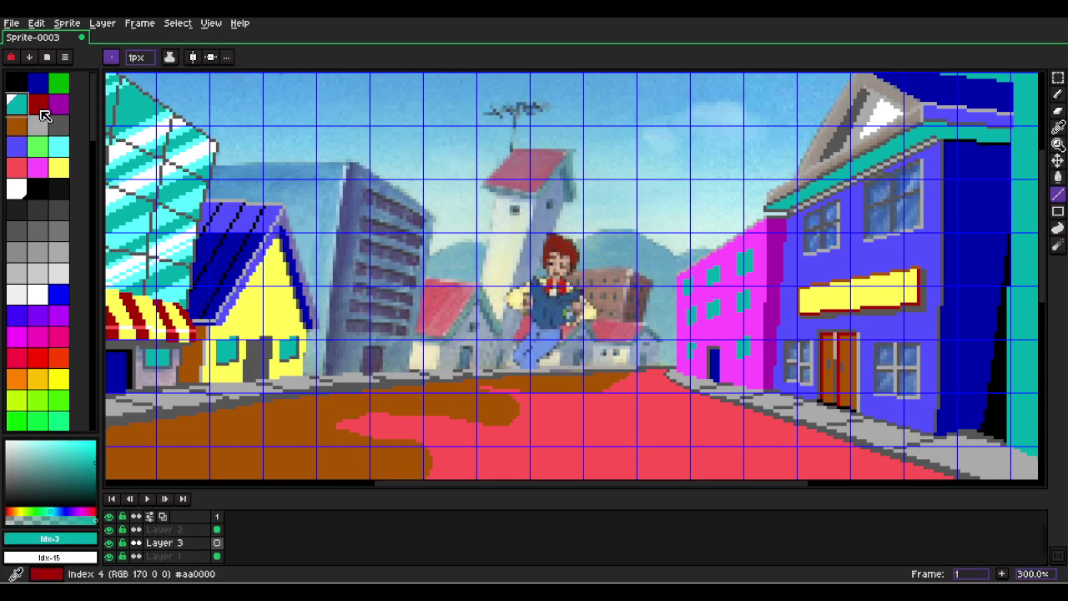
{"action": "key", "text": "b"}
{"action": "scroll", "coordinate": [623, 183], "scroll_direction": "up", "scroll_amount": 12}
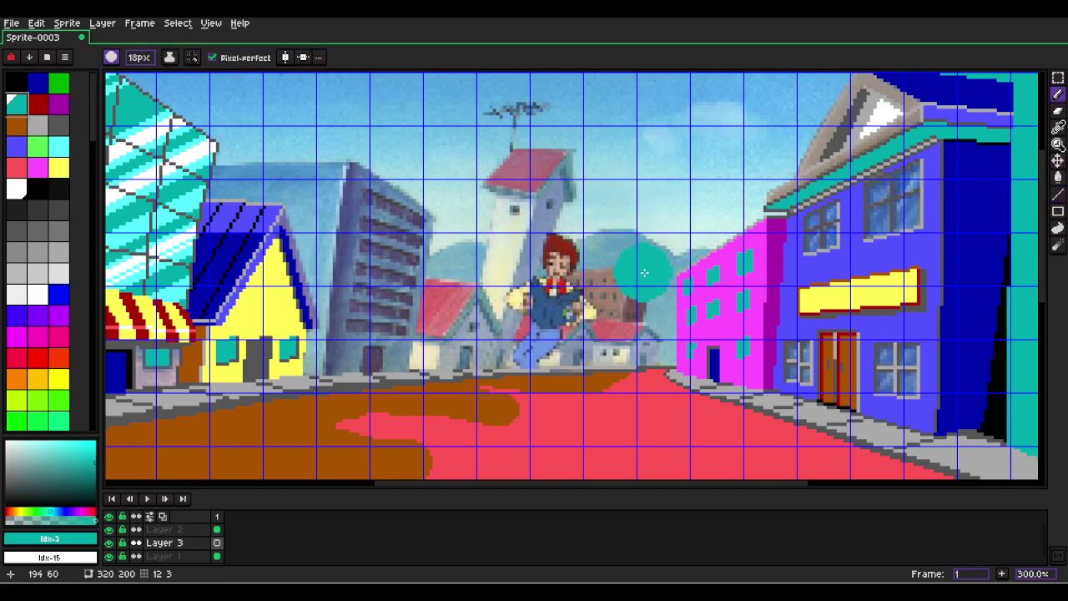
{"action": "left_click_drag", "start_coordinate": [619, 257], "coordinate": [625, 257]}
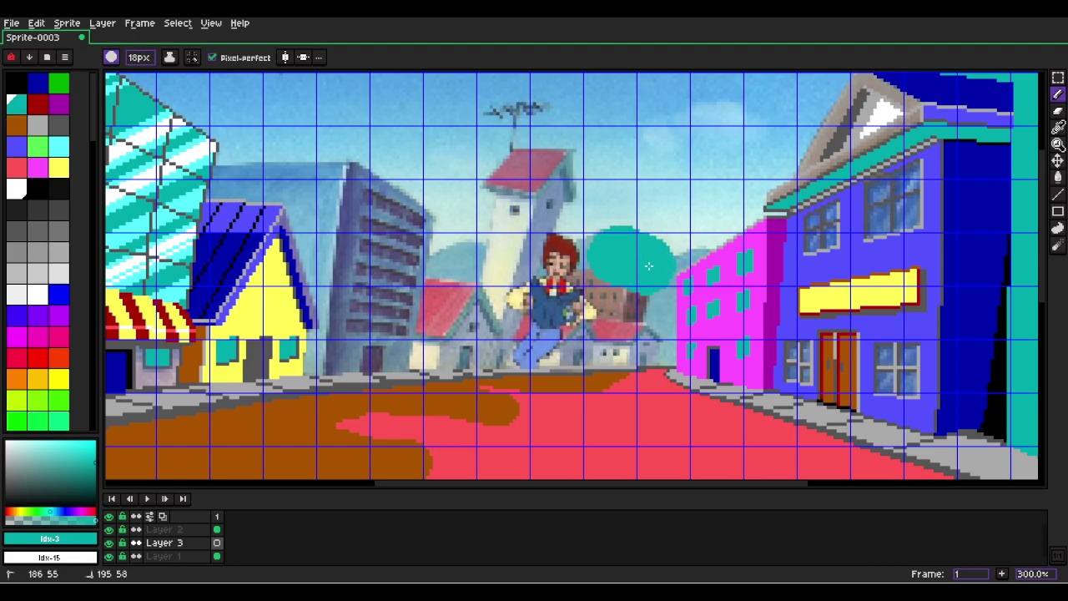
{"action": "key", "text": "ctrl+z"}
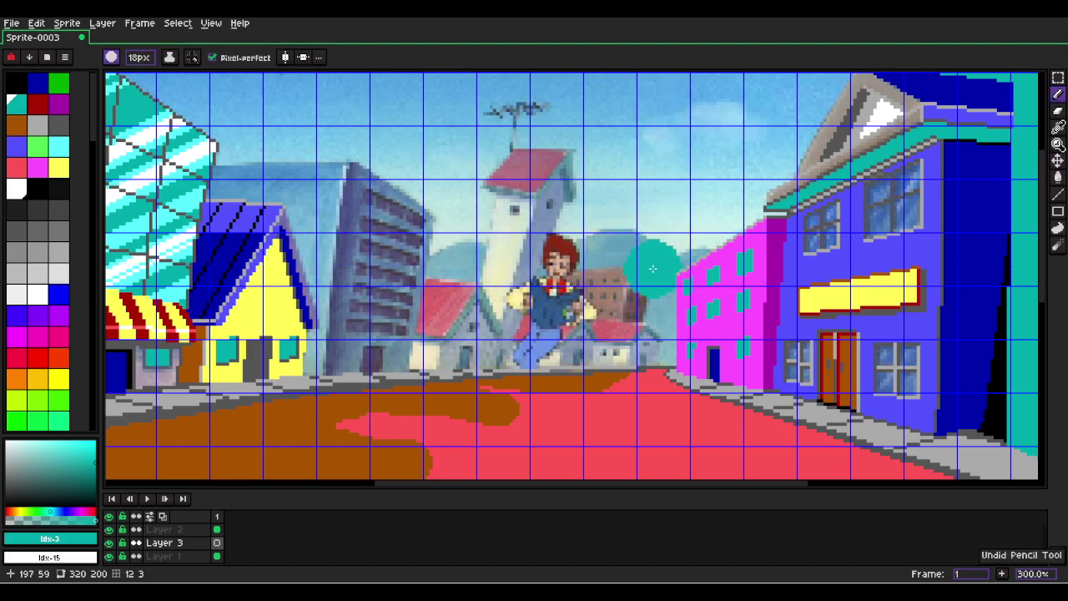
{"action": "mouse_move", "coordinate": [666, 285]}
{"action": "left_mouse_down"}
{"action": "mouse_move", "coordinate": [629, 264]}
{"action": "mouse_move", "coordinate": [499, 321]}
{"action": "mouse_move", "coordinate": [539, 298]}
{"action": "mouse_move", "coordinate": [455, 255]}
{"action": "mouse_move", "coordinate": [346, 299]}
{"action": "mouse_move", "coordinate": [266, 278]}
{"action": "left_mouse_up"}
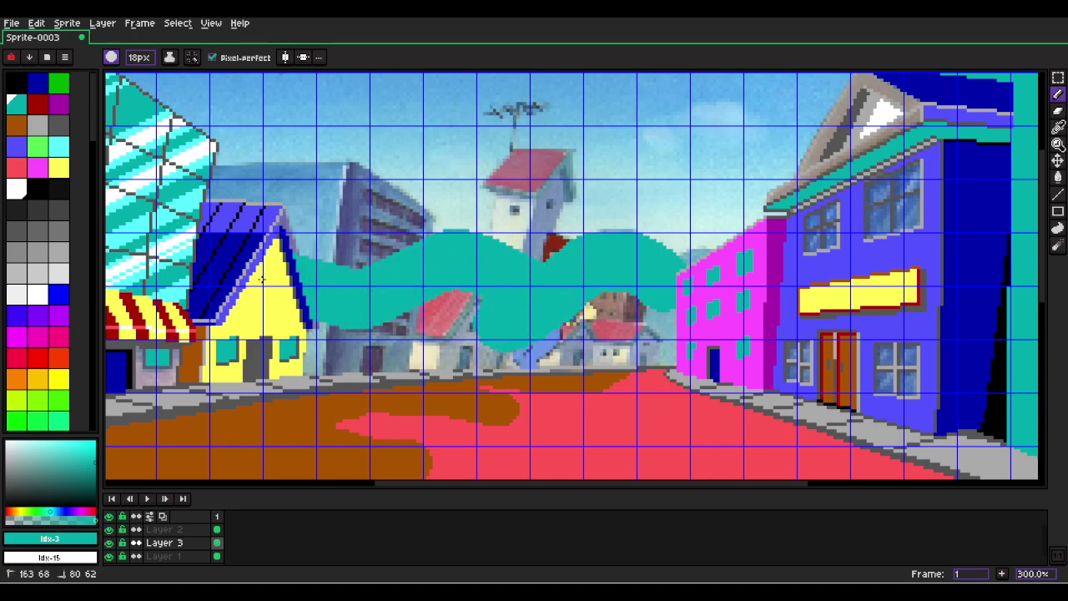
{"action": "mouse_move", "coordinate": [642, 298]}
{"action": "left_mouse_down"}
{"action": "mouse_move", "coordinate": [663, 321]}
{"action": "mouse_move", "coordinate": [639, 350]}
{"action": "mouse_move", "coordinate": [656, 307]}
{"action": "left_mouse_up"}
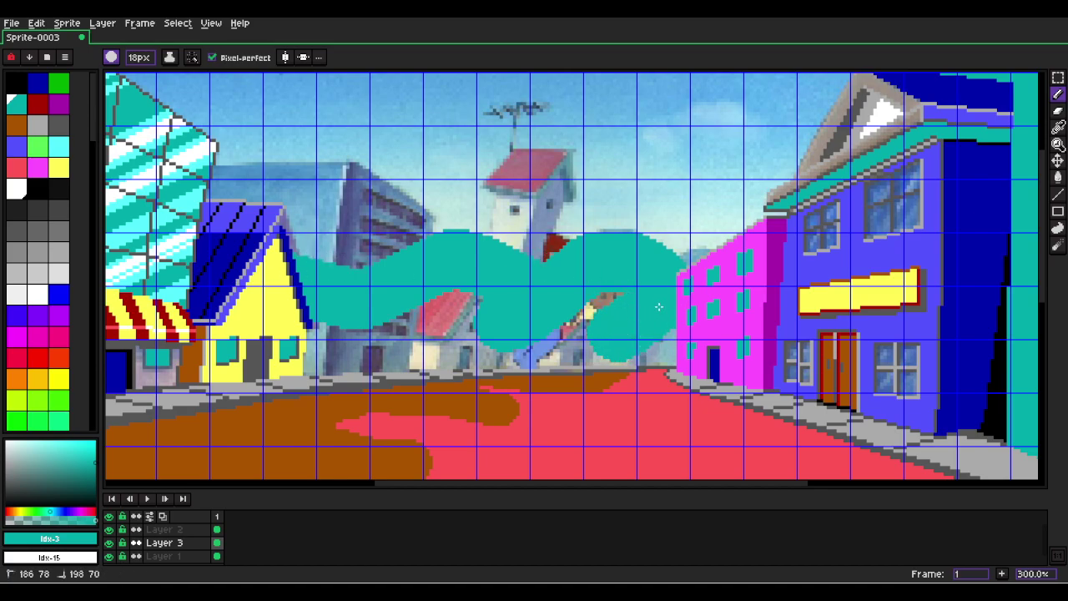
Paint a rounded green hill over the teal beside the pink building, reaching down towards the sidewalk.
{"action": "left_click", "coordinate": [59, 82]}
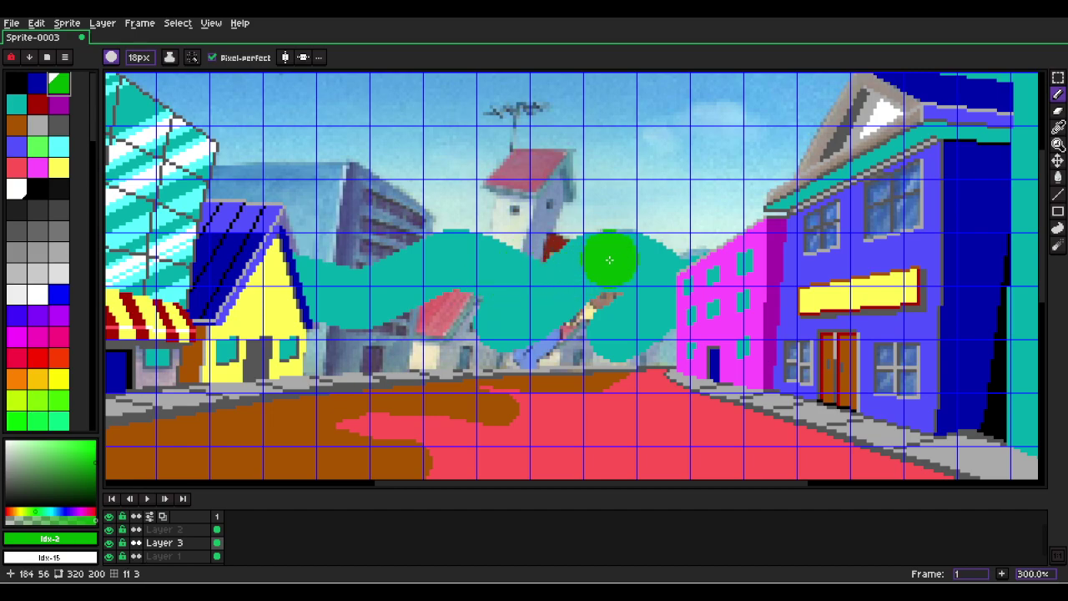
{"action": "left_click_drag", "start_coordinate": [620, 261], "coordinate": [650, 273]}
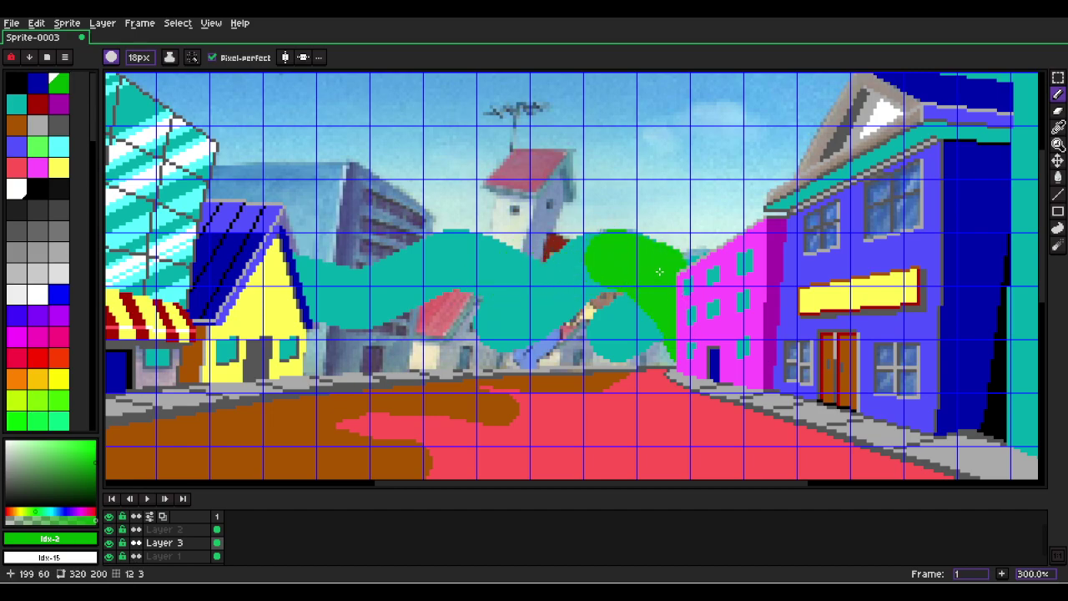
{"action": "key", "text": "ctrl+z"}
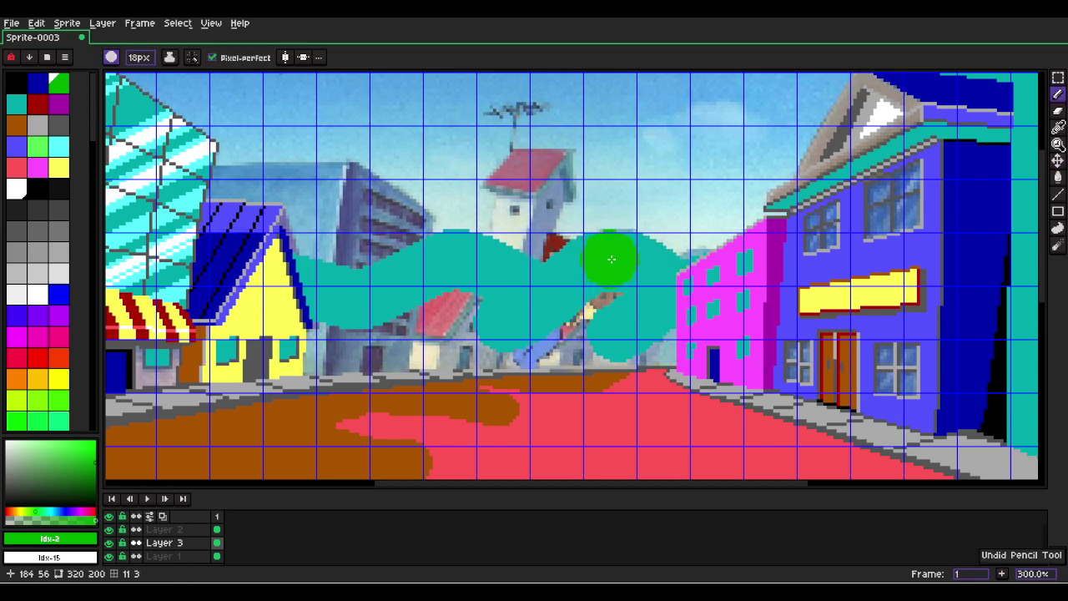
{"action": "mouse_move", "coordinate": [699, 303]}
{"action": "left_mouse_down"}
{"action": "mouse_move", "coordinate": [727, 327]}
{"action": "mouse_move", "coordinate": [600, 291]}
{"action": "mouse_move", "coordinate": [691, 318]}
{"action": "left_mouse_up"}
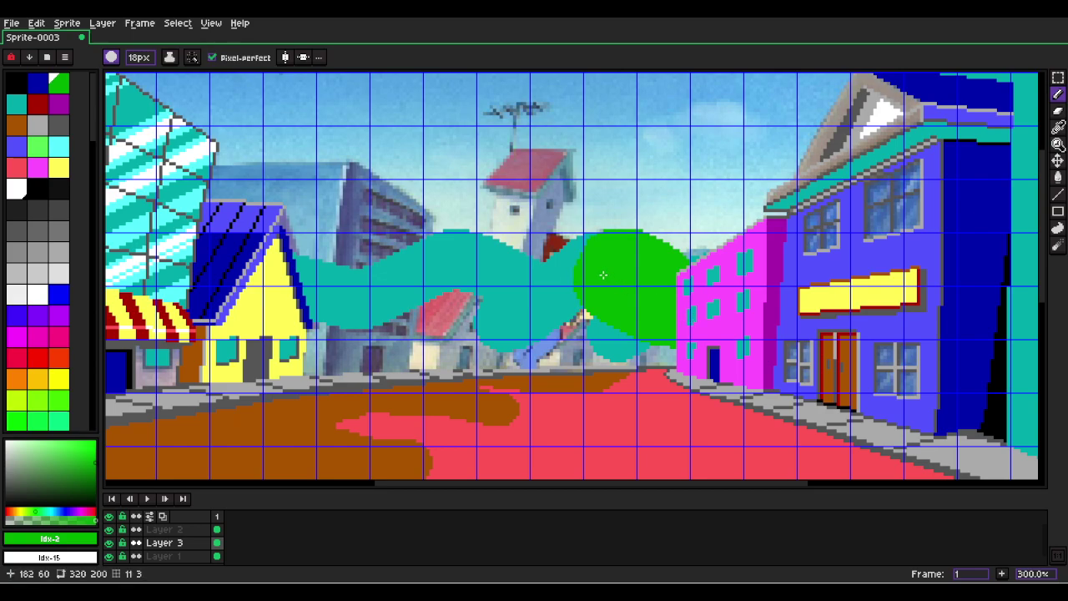
{"action": "left_click_drag", "start_coordinate": [589, 315], "coordinate": [659, 327]}
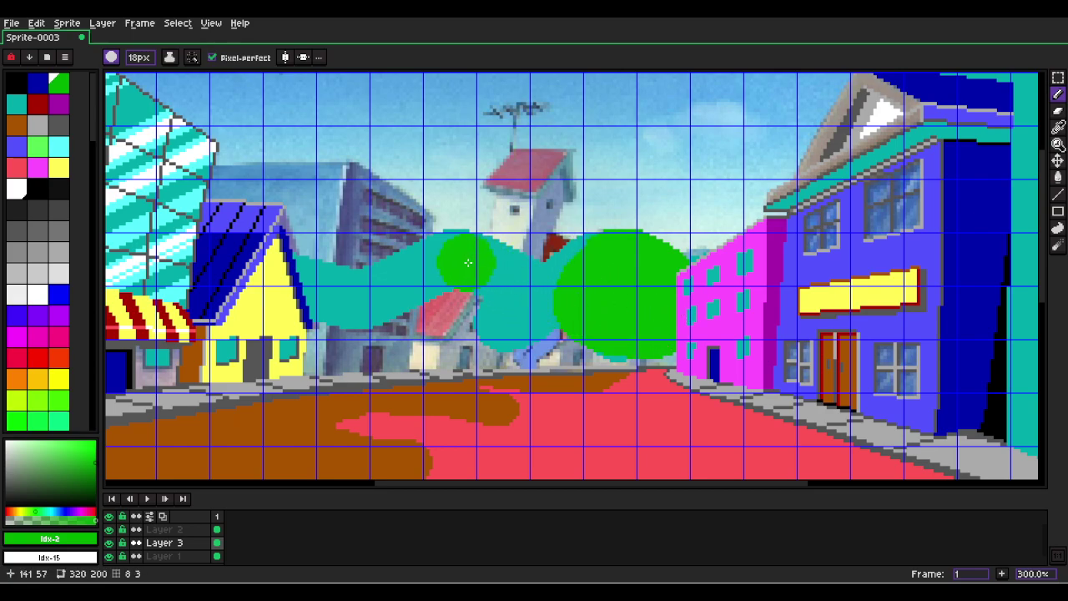
Paint the green hill next to the yellow house and fill the green down to the sidewalk, leaving a teal rim above.
{"action": "left_click_drag", "start_coordinate": [450, 262], "coordinate": [519, 279]}
{"action": "key", "text": "ctrl+z"}
{"action": "key", "text": "ctrl+z"}
{"action": "left_click_drag", "start_coordinate": [447, 259], "coordinate": [505, 287]}
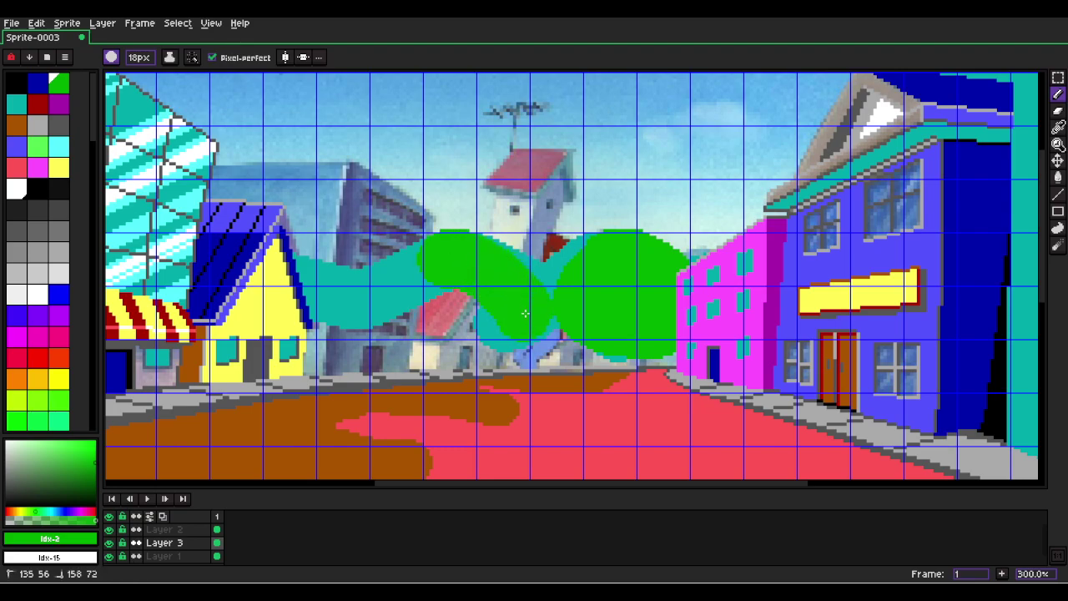
{"action": "mouse_move", "coordinate": [529, 332]}
{"action": "left_mouse_down"}
{"action": "mouse_move", "coordinate": [326, 330]}
{"action": "mouse_move", "coordinate": [405, 304]}
{"action": "mouse_move", "coordinate": [450, 292]}
{"action": "left_mouse_up"}
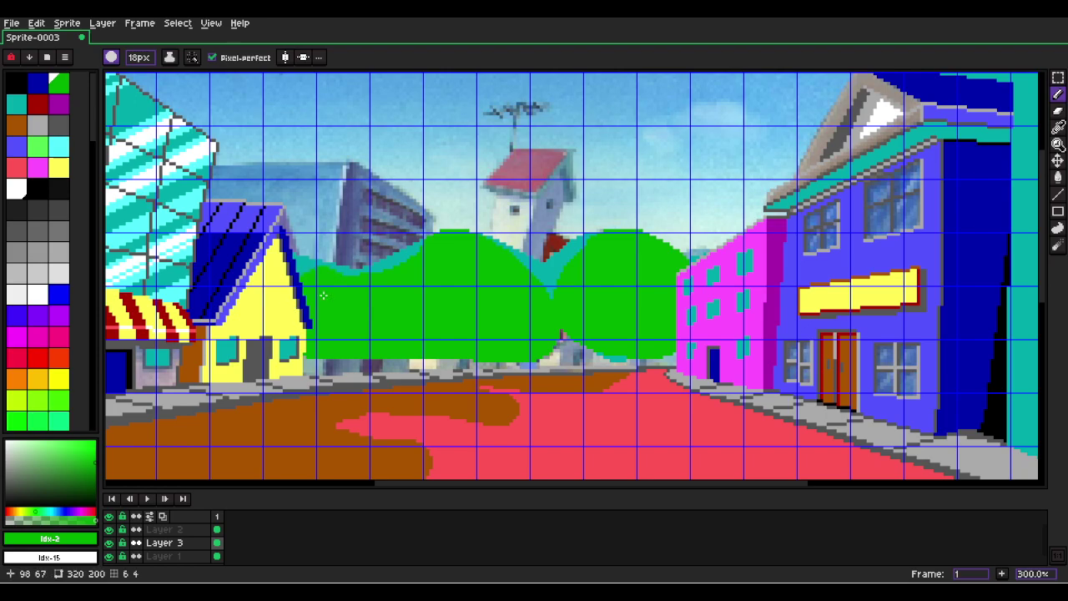
{"action": "left_click_drag", "start_coordinate": [467, 321], "coordinate": [590, 335]}
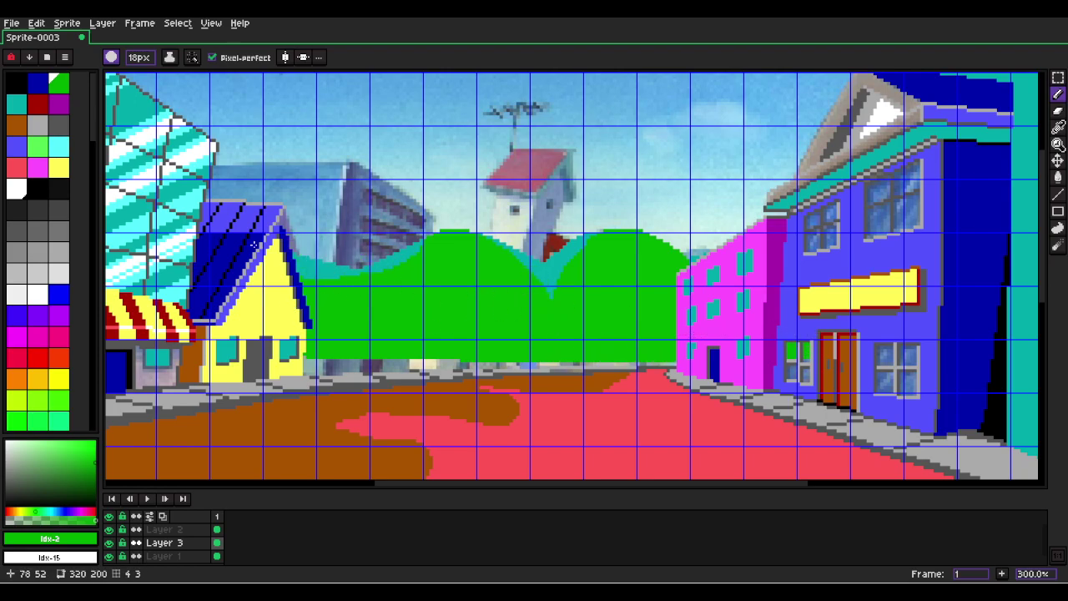
Set light green as the drawing colour and select the connected green hills with the Magic Wand.
{"action": "left_click", "coordinate": [39, 143]}
{"action": "key", "text": "w"}
{"action": "left_click", "coordinate": [424, 314]}
{"action": "left_click", "coordinate": [424, 313]}
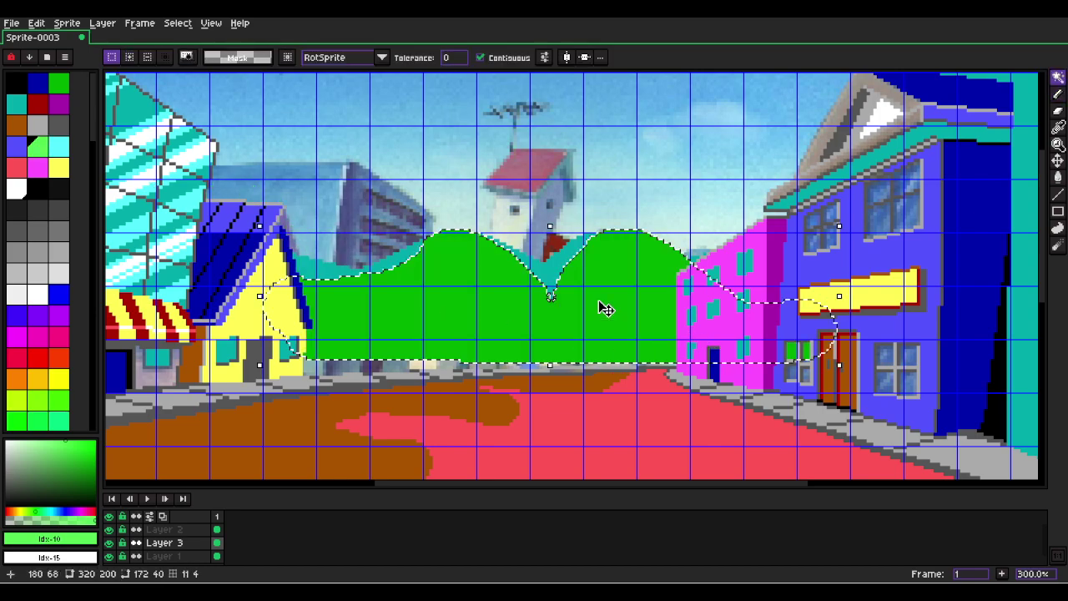
Spray light green foliage highlights inside the selected hills with a 5 px Spray brush.
{"action": "key", "text": "shift+b"}
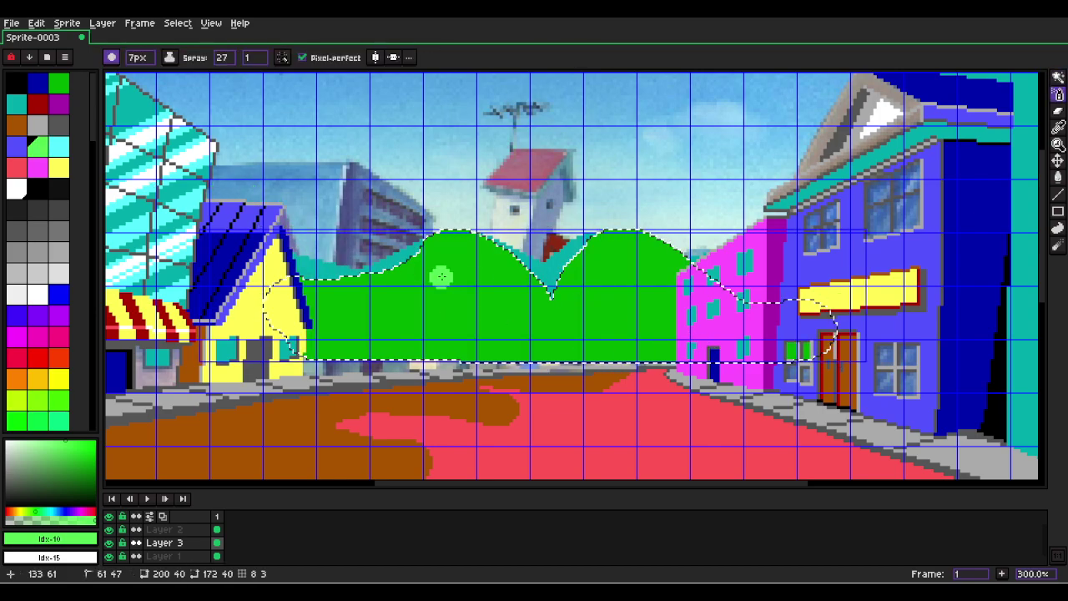
{"action": "left_click_drag", "start_coordinate": [448, 229], "coordinate": [320, 284]}
{"action": "key", "text": "ctrl+z"}
{"action": "left_click_drag", "start_coordinate": [432, 159], "coordinate": [398, 183]}
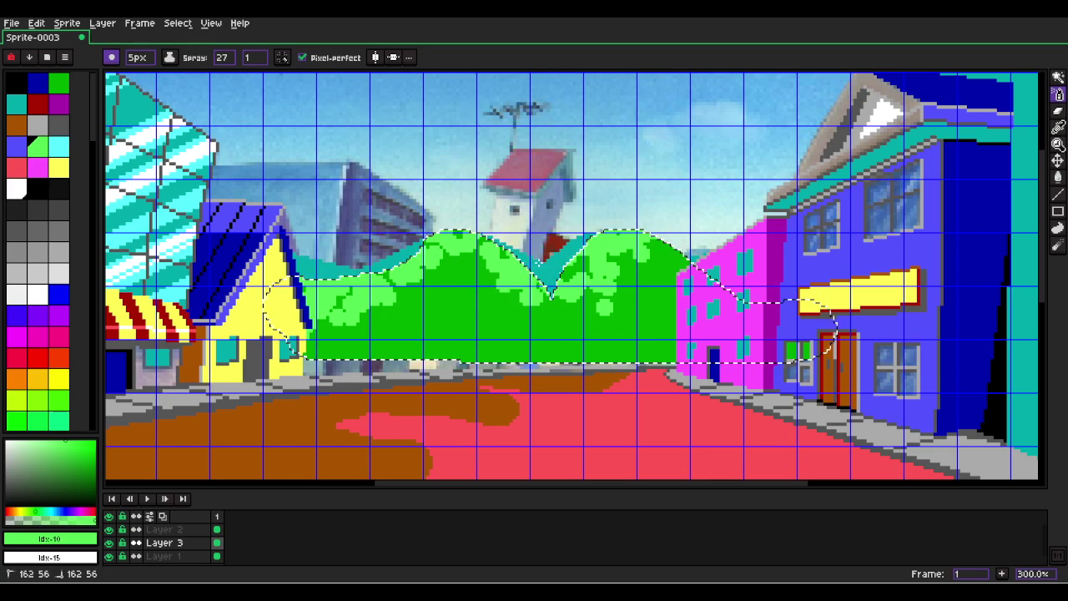
Undo the most recent light green spray strokes, keeping only the highlights along the upper slope near the yellow house.
{"action": "key", "text": "e"}
{"action": "key", "text": "ctrl"}
{"action": "scroll", "coordinate": [494, 307], "scroll_direction": "up", "scroll_amount": 6}
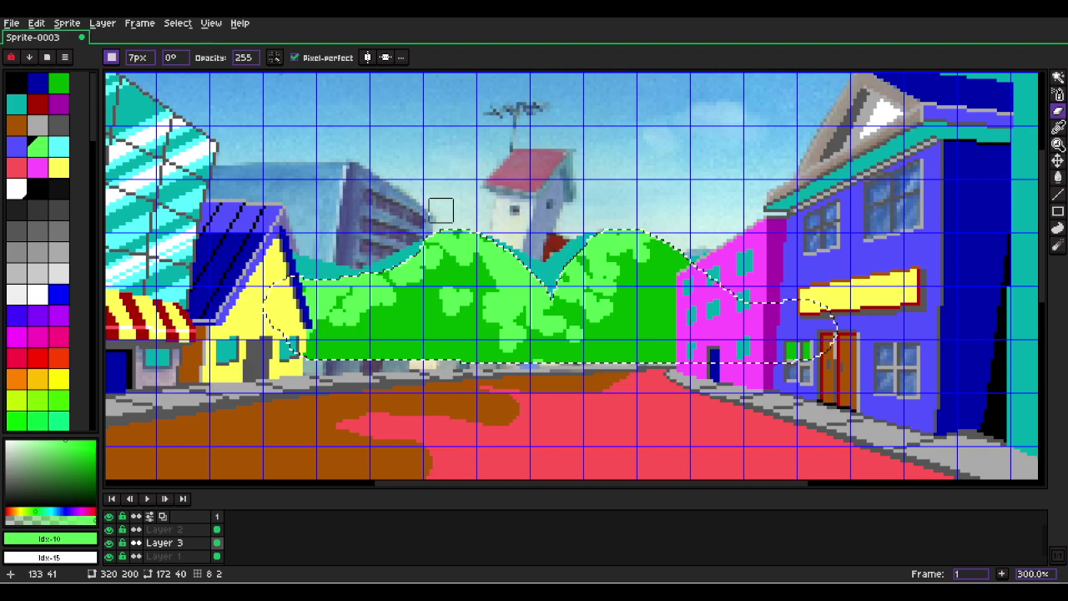
{"action": "scroll", "coordinate": [500, 302], "scroll_direction": "down", "scroll_amount": 6}
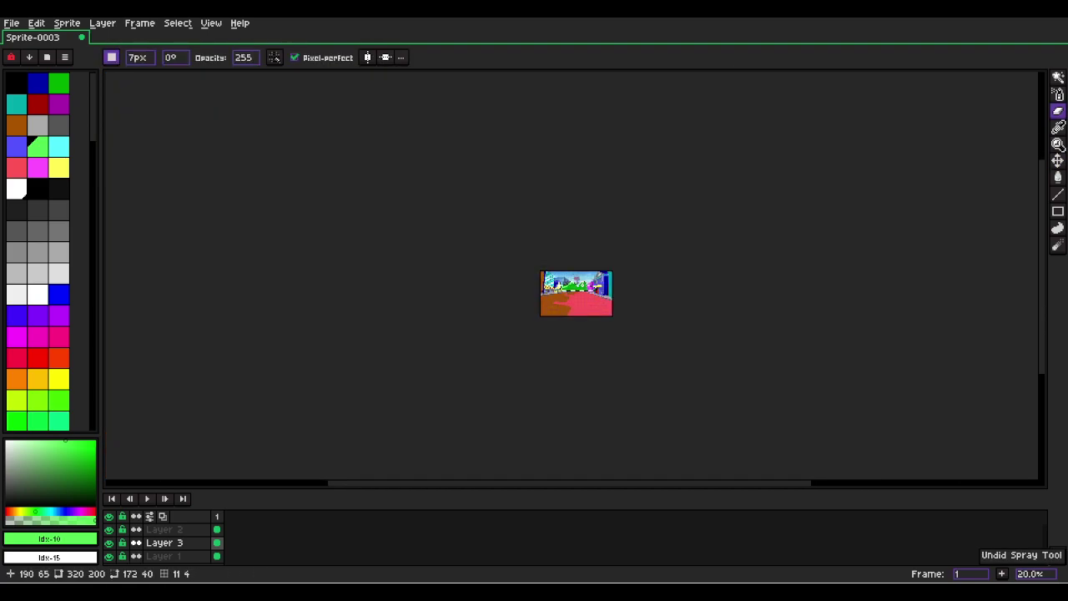
{"action": "scroll", "coordinate": [576, 293], "scroll_direction": "up", "scroll_amount": 6}
Hide the reference image on Layer 1 so that only the drawn layers show.
{"action": "left_click", "coordinate": [112, 542]}
{"action": "left_click", "coordinate": [112, 543]}
{"action": "left_click", "coordinate": [151, 556]}
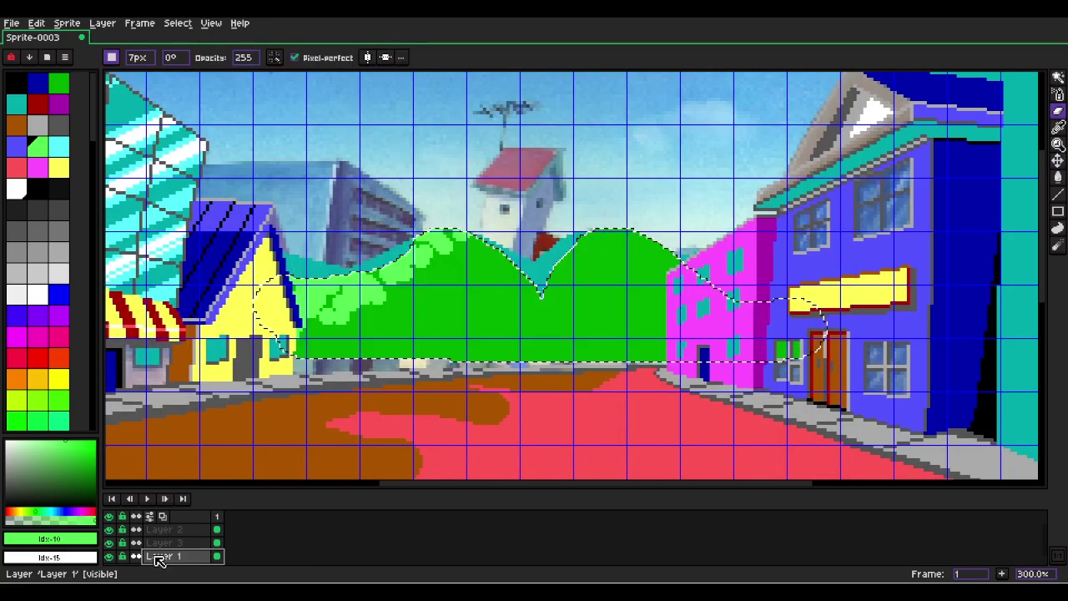
{"action": "left_click", "coordinate": [110, 555]}
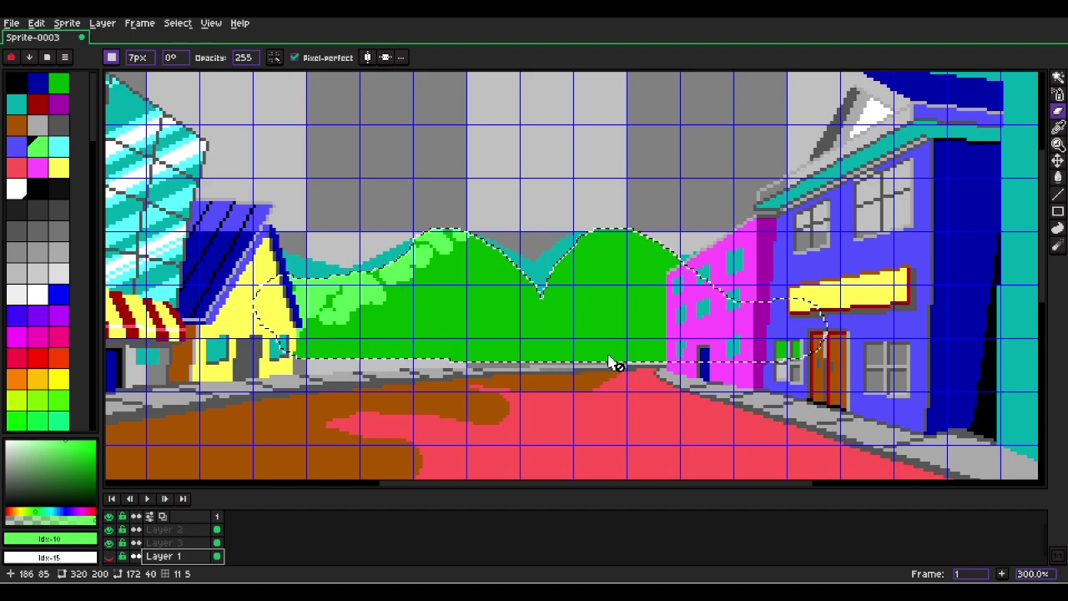
Clear the selection and move the green hills on Layer 3 down and to the right.
{"action": "key", "text": "ctrl+d"}
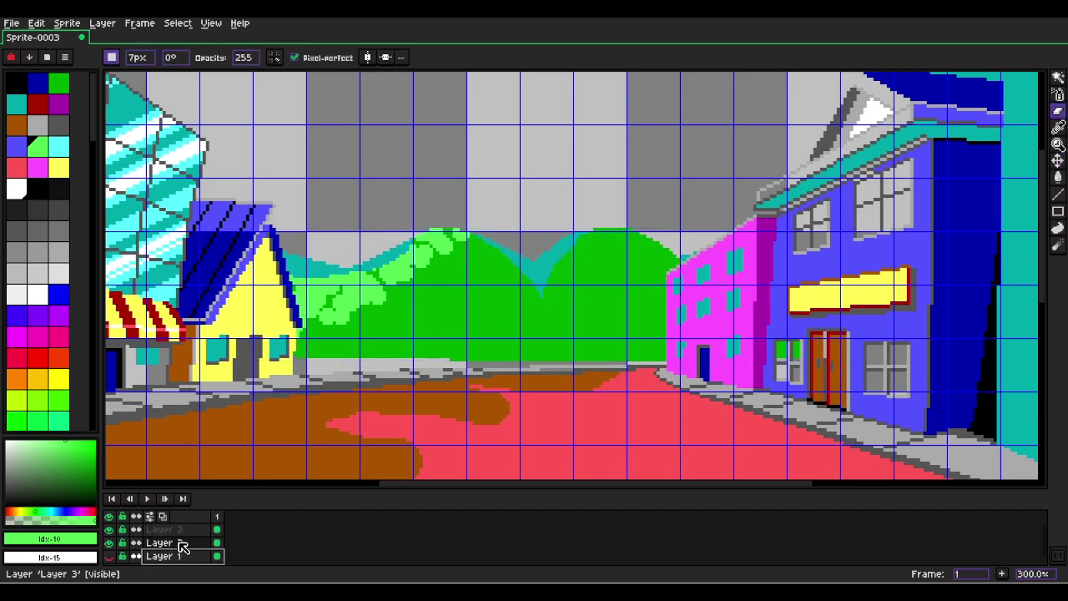
{"action": "left_click", "coordinate": [182, 546]}
{"action": "key", "text": "v"}
{"action": "left_click_drag", "start_coordinate": [517, 317], "coordinate": [609, 336]}
Select every light green highlight on Layer 3 with a non-contiguous Magic Wand, fill them with the hills' darker green and deselect.
{"action": "key", "text": "w"}
{"action": "left_click", "coordinate": [377, 336]}
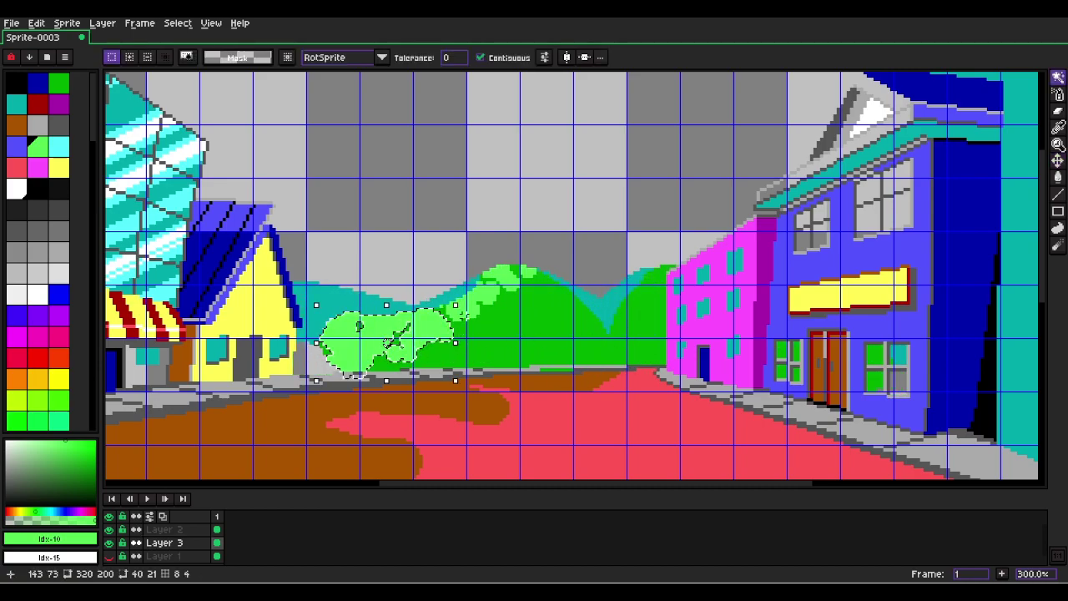
{"action": "left_click", "coordinate": [480, 57]}
{"action": "left_click", "coordinate": [471, 296]}
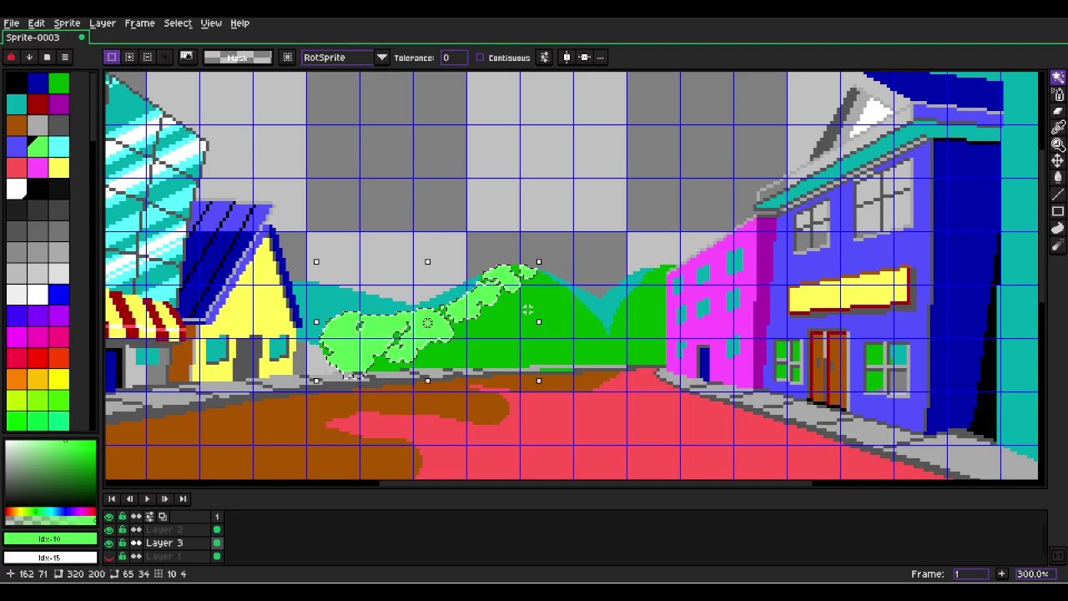
{"action": "left_click", "coordinate": [528, 317], "text": "alt"}
{"action": "key", "text": "f"}
{"action": "key", "text": "ctrl+d"}
Move the Layer 3 hills slightly down and to the left so they sit lower behind the street.
{"action": "key", "text": "v"}
{"action": "left_click_drag", "start_coordinate": [532, 324], "coordinate": [494, 350]}
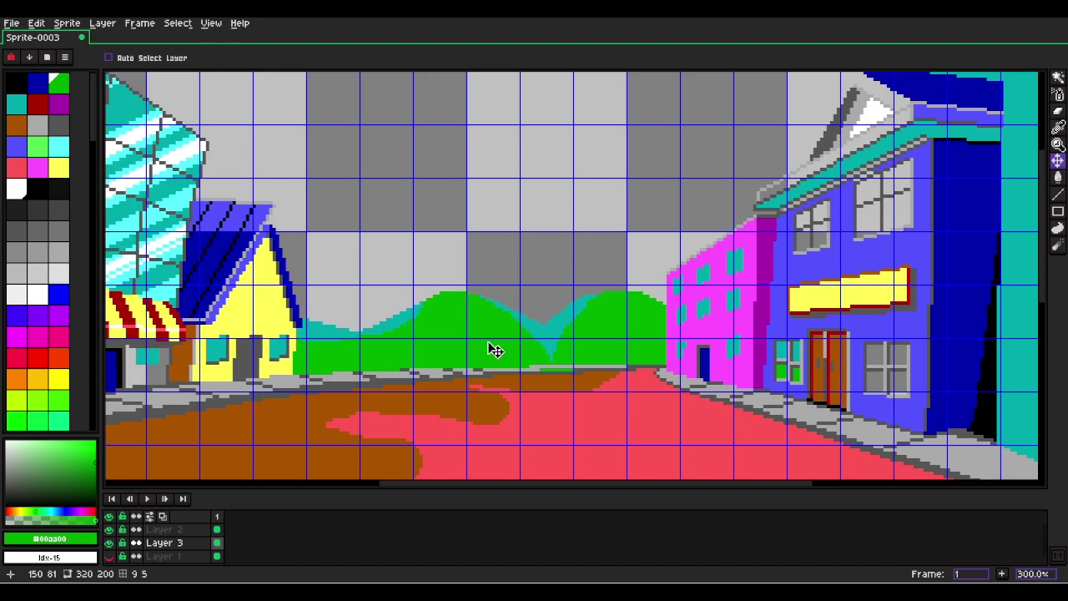
{"action": "scroll", "coordinate": [489, 332], "scroll_direction": "down", "scroll_amount": 2}
{"action": "scroll", "coordinate": [480, 330], "scroll_direction": "up", "scroll_amount": 3}
Examine the unfilled storefront walls under the awning by toggling the visibility of Layer 3 and the reference on Layer 1.
{"action": "key", "text": "b"}
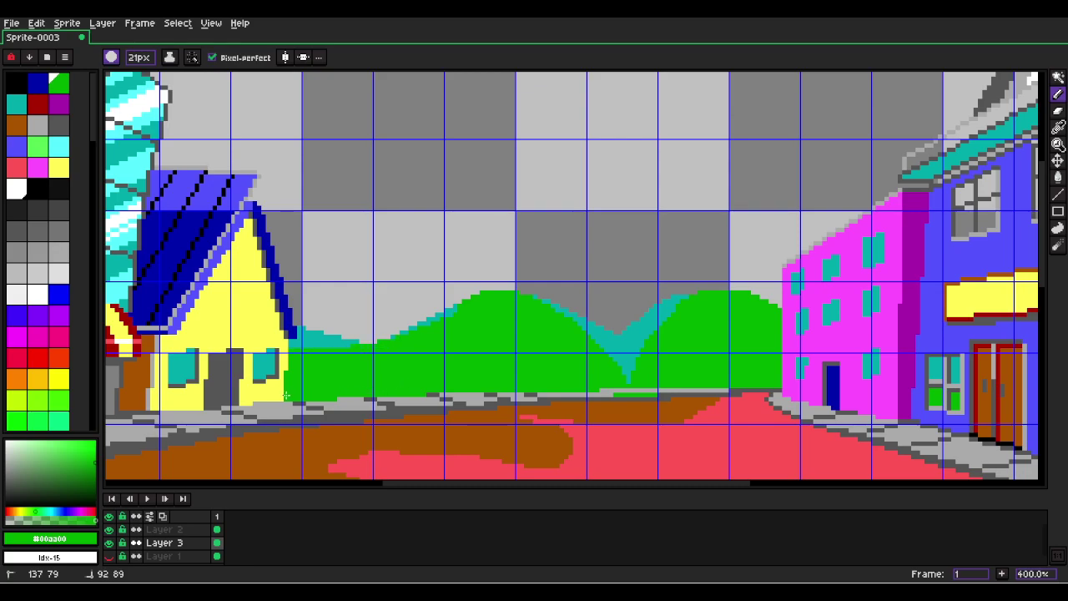
{"action": "scroll", "coordinate": [250, 394], "scroll_direction": "left", "scroll_amount": 5}
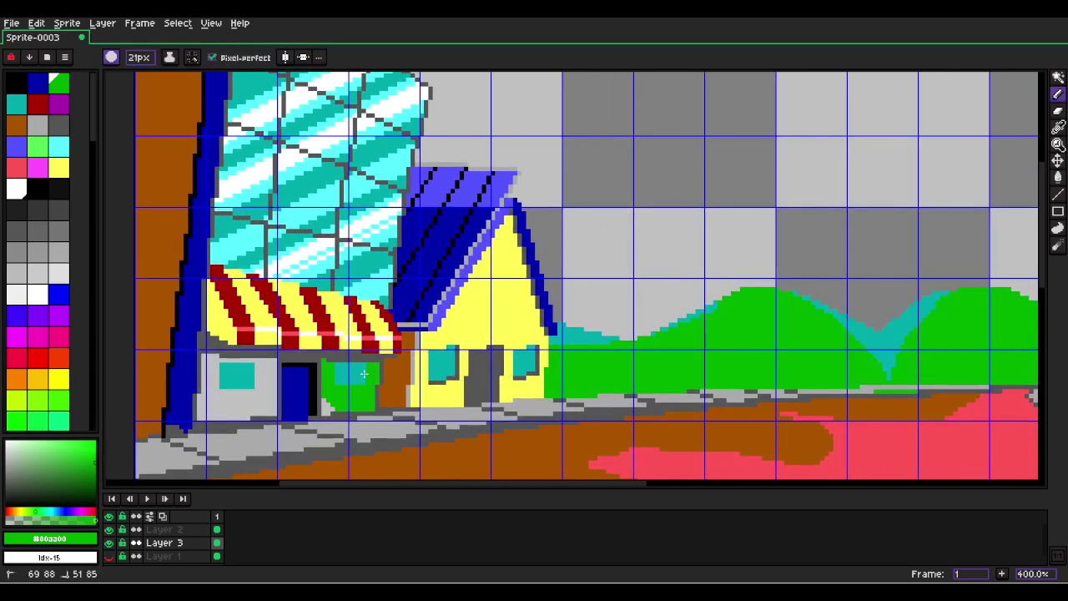
{"action": "scroll", "coordinate": [342, 389], "scroll_direction": "up", "scroll_amount": 2}
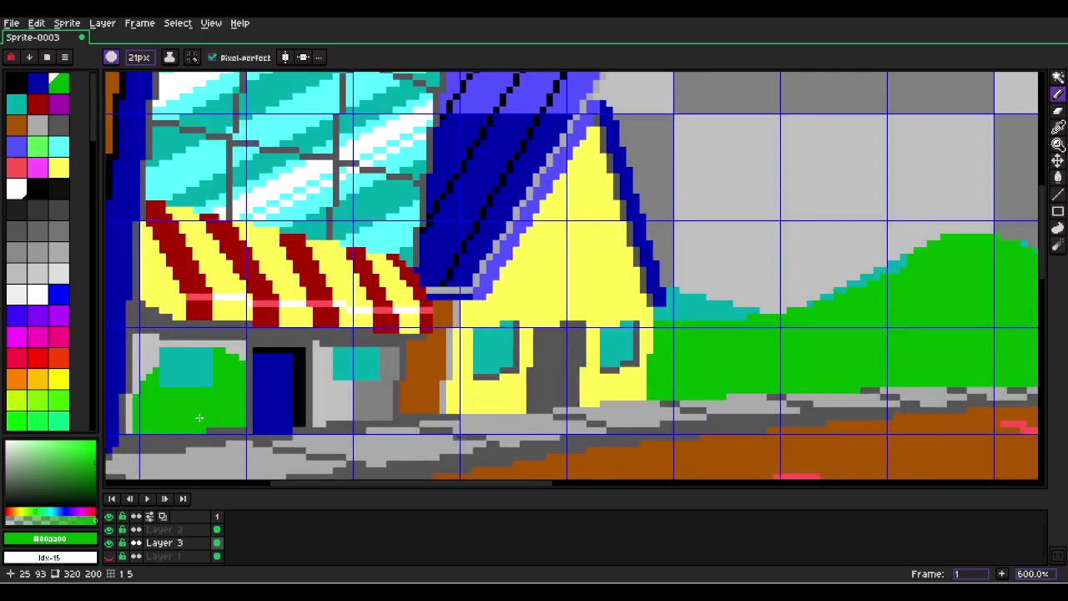
{"action": "key", "text": "w"}
{"action": "left_click", "coordinate": [111, 542]}
{"action": "left_click", "coordinate": [111, 543]}
{"action": "left_click", "coordinate": [109, 555]}
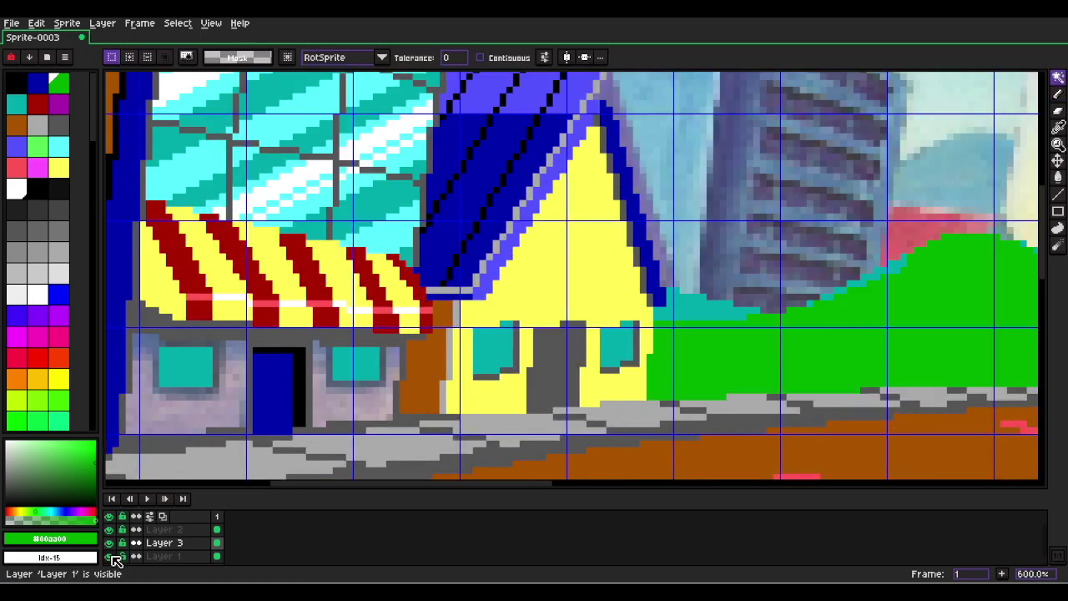
{"action": "left_click", "coordinate": [110, 556]}
Select all empty areas of Layer 2, including the storefront walls, with the Magic Wand and show the Layer 1 reference.
{"action": "left_click", "coordinate": [191, 431]}
{"action": "key", "text": "ctrl+d"}
{"action": "left_click", "coordinate": [163, 530]}
{"action": "left_click", "coordinate": [201, 442]}
{"action": "key", "text": "Delete"}
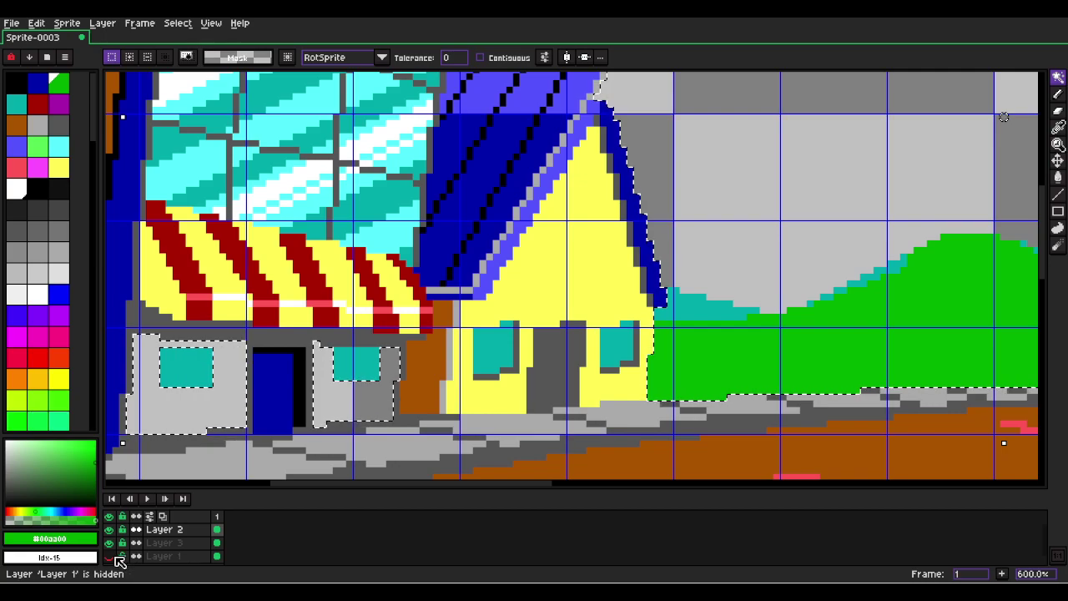
{"action": "left_click", "coordinate": [115, 556]}
Paint dark blue (#0000aa) bands along the tops of both storefront walls with the 21 px brush, undoing the excess stroke.
{"action": "key", "text": "b"}
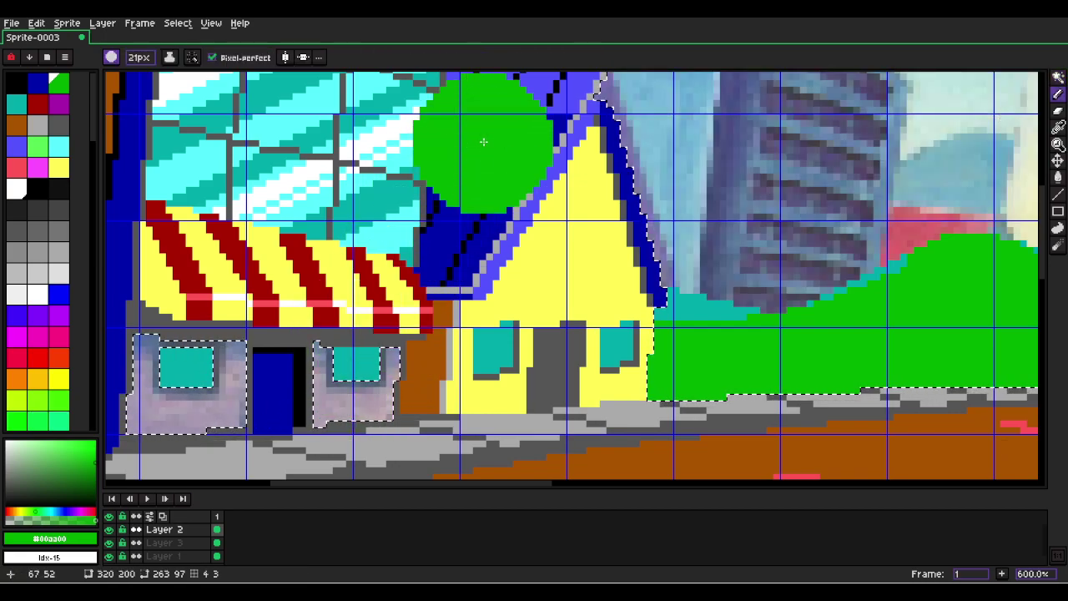
{"action": "left_click", "coordinate": [484, 142], "text": "alt"}
{"action": "left_click", "coordinate": [384, 295]}
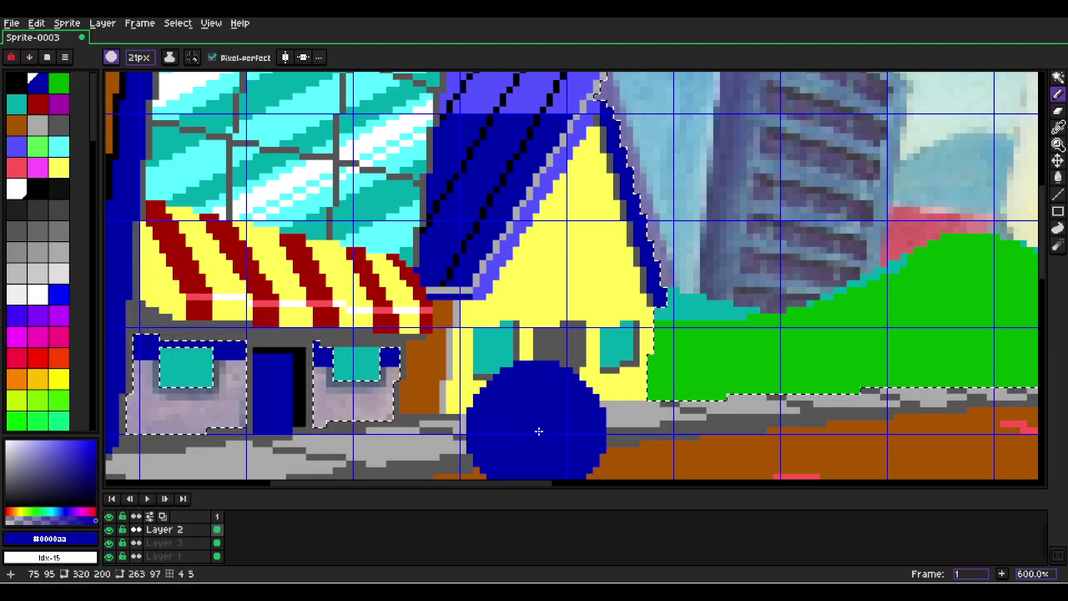
{"action": "left_click_drag", "start_coordinate": [225, 433], "coordinate": [211, 414]}
{"action": "key", "text": "ctrl+z"}
Reselect Layer 2's empty areas below the dark blue bands, try filling them with blue-violet and undo the fill.
{"action": "key", "text": "q"}
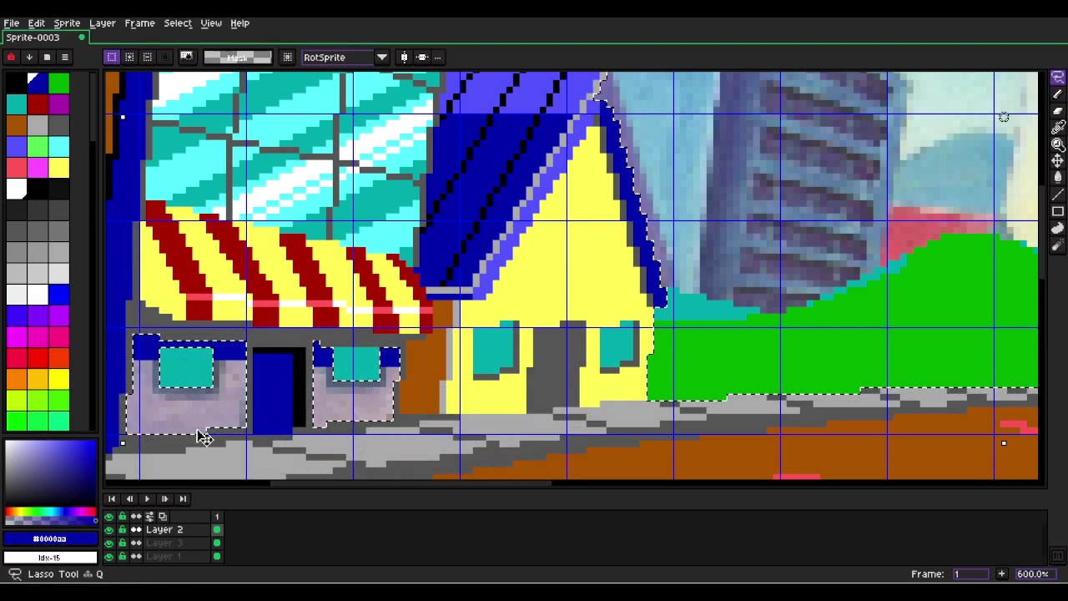
{"action": "key", "text": "w"}
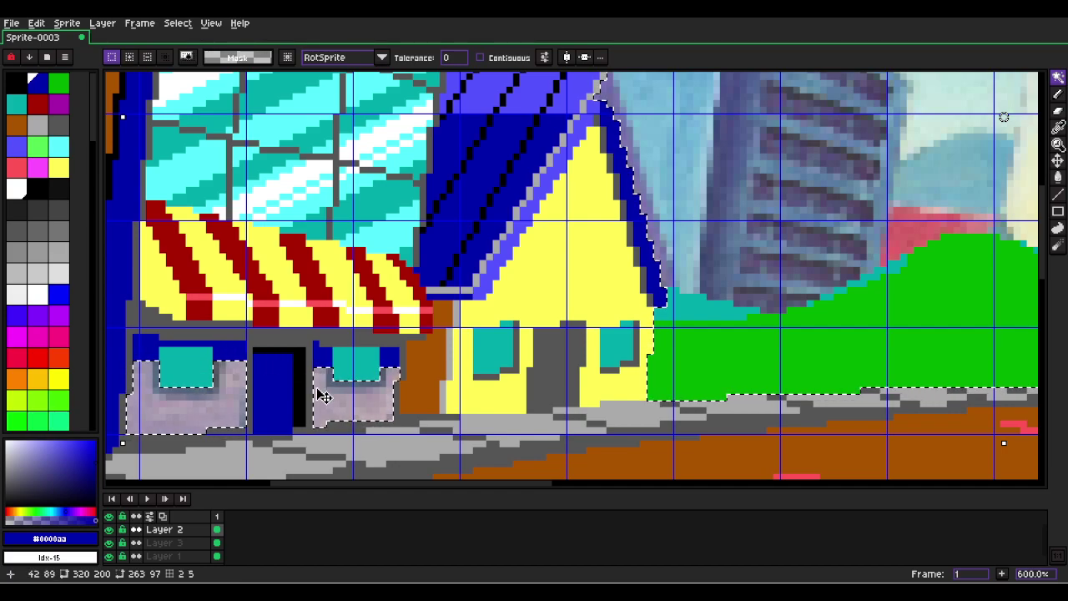
{"action": "left_click", "coordinate": [25, 150]}
{"action": "key", "text": "f"}
{"action": "key", "text": "ctrl+z"}
Paint the remaining storefront walls under the awning blue-violet with the 21 px brush and clear the selection.
{"action": "scroll", "coordinate": [435, 294], "scroll_direction": "down", "scroll_amount": 3}
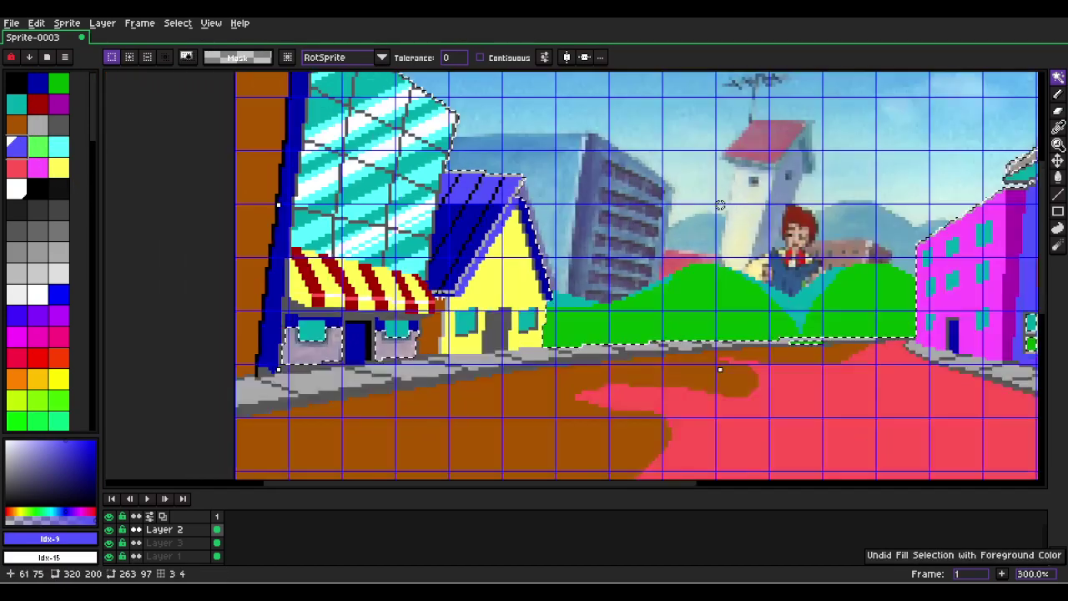
{"action": "scroll", "coordinate": [720, 205], "scroll_direction": "down", "scroll_amount": 2}
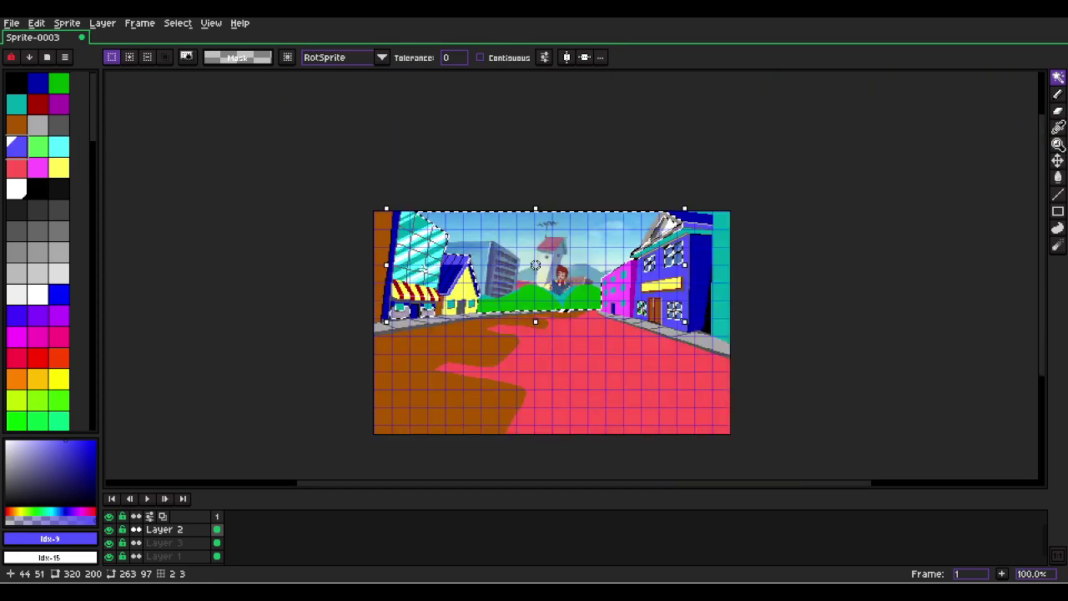
{"action": "scroll", "coordinate": [397, 324], "scroll_direction": "up", "scroll_amount": 3}
{"action": "scroll", "coordinate": [447, 283], "scroll_direction": "up", "scroll_amount": 2}
{"action": "left_click_drag", "start_coordinate": [457, 177], "coordinate": [458, 434]}
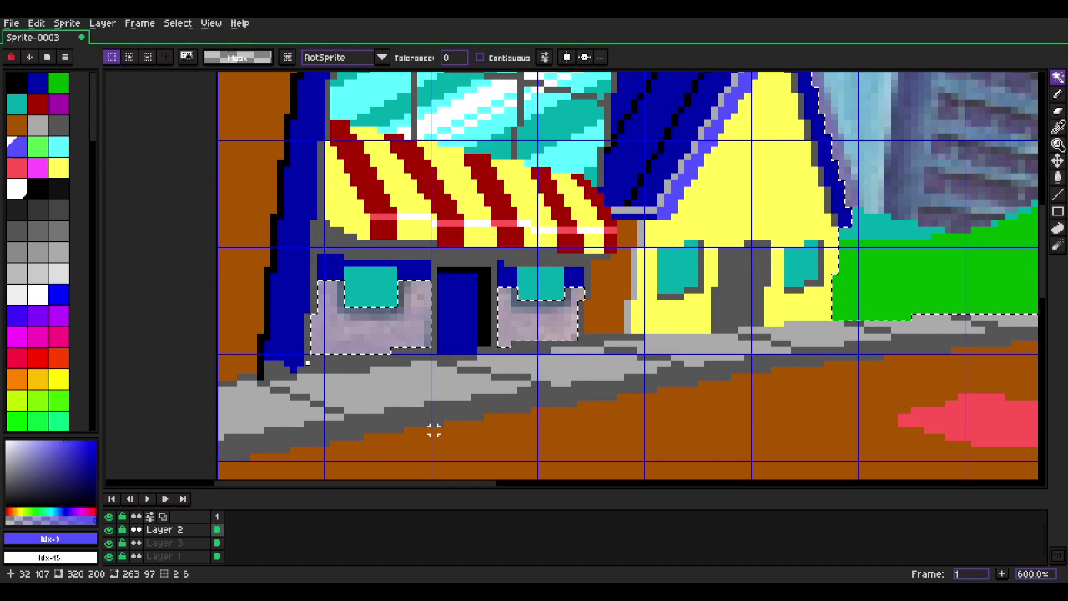
{"action": "key", "text": "b"}
{"action": "scroll", "coordinate": [548, 322], "scroll_direction": "down", "scroll_amount": 4}
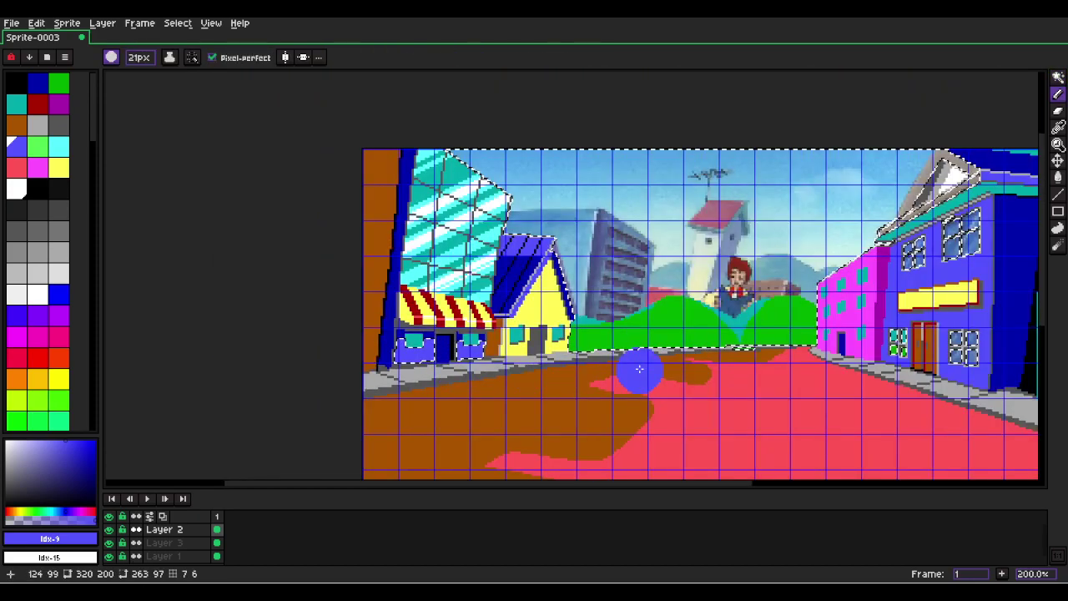
{"action": "left_click_drag", "start_coordinate": [640, 367], "coordinate": [410, 420]}
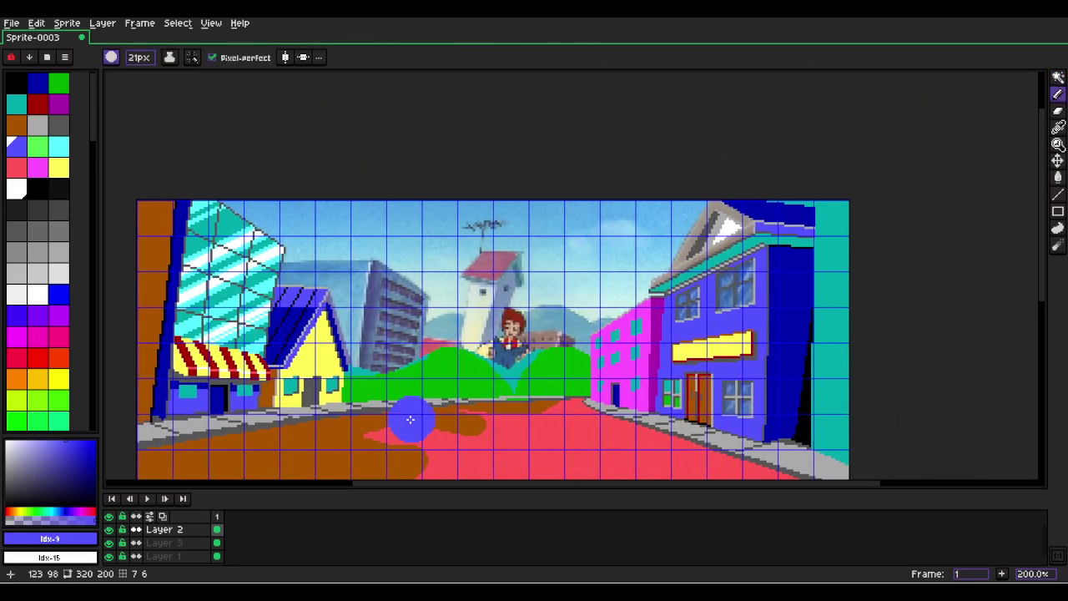
Hide Layer 1, add a new layer beneath Layer 3 and fill the whole canvas on it with light cyan (#55ffff).
{"action": "left_click", "coordinate": [108, 556]}
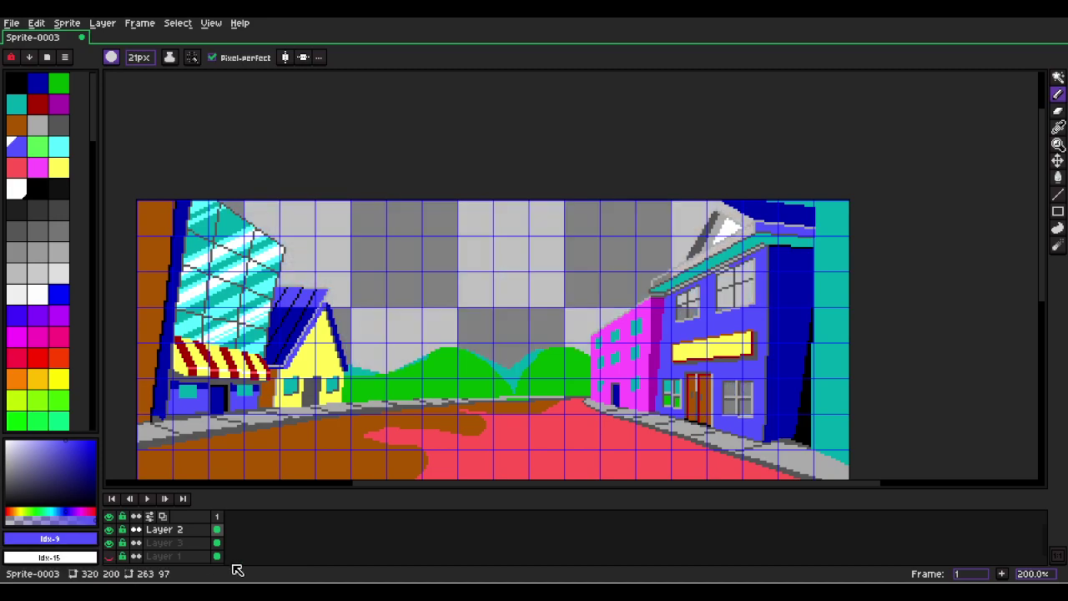
{"action": "key", "text": "shift+n"}
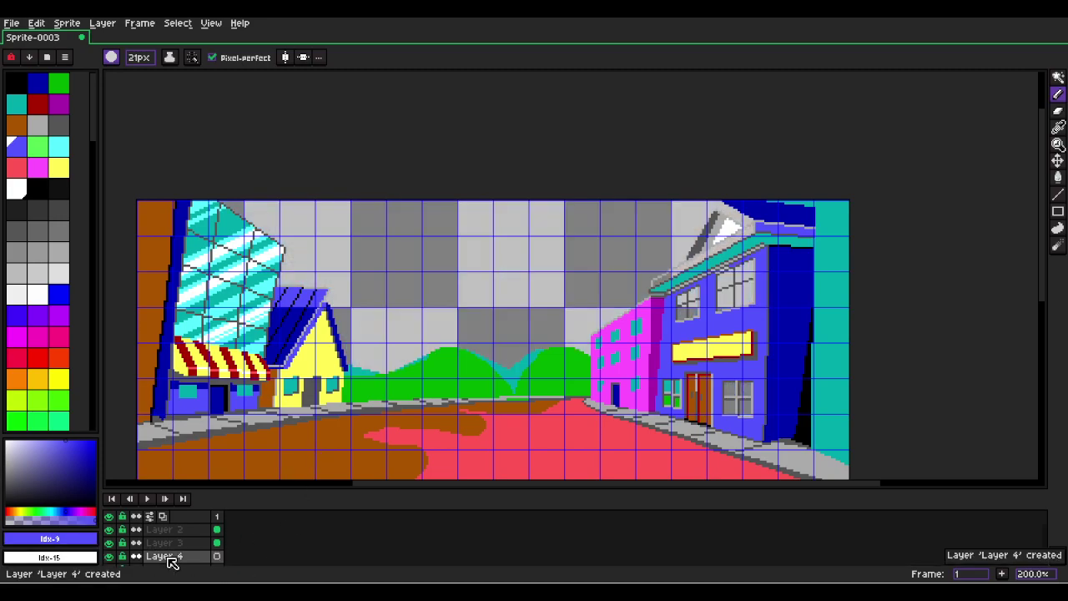
{"action": "left_click", "coordinate": [58, 146]}
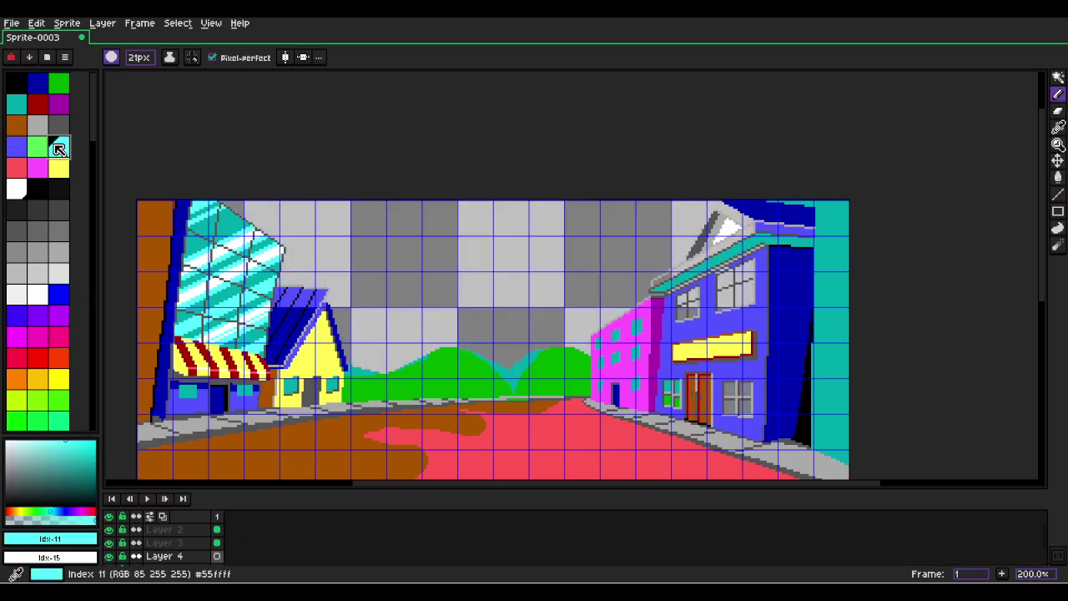
{"action": "key", "text": "ctrl+a"}
{"action": "key", "text": "b"}
{"action": "key", "text": "f"}
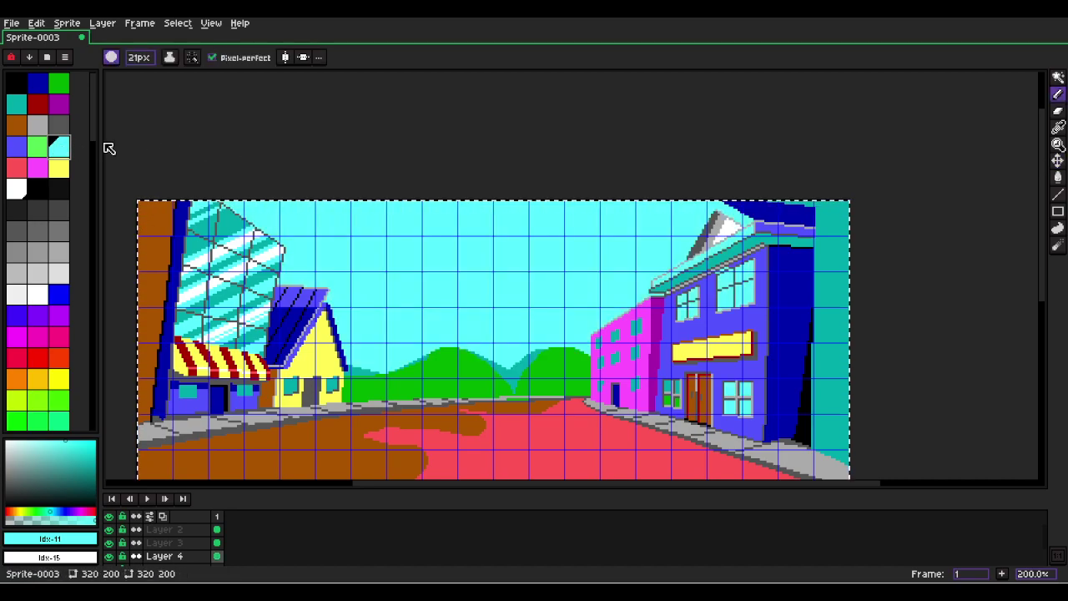
Try white and teal as the sky fill on Layer 4 and refill it with light cyan.
{"action": "left_click", "coordinate": [17, 187]}
{"action": "key", "text": "f"}
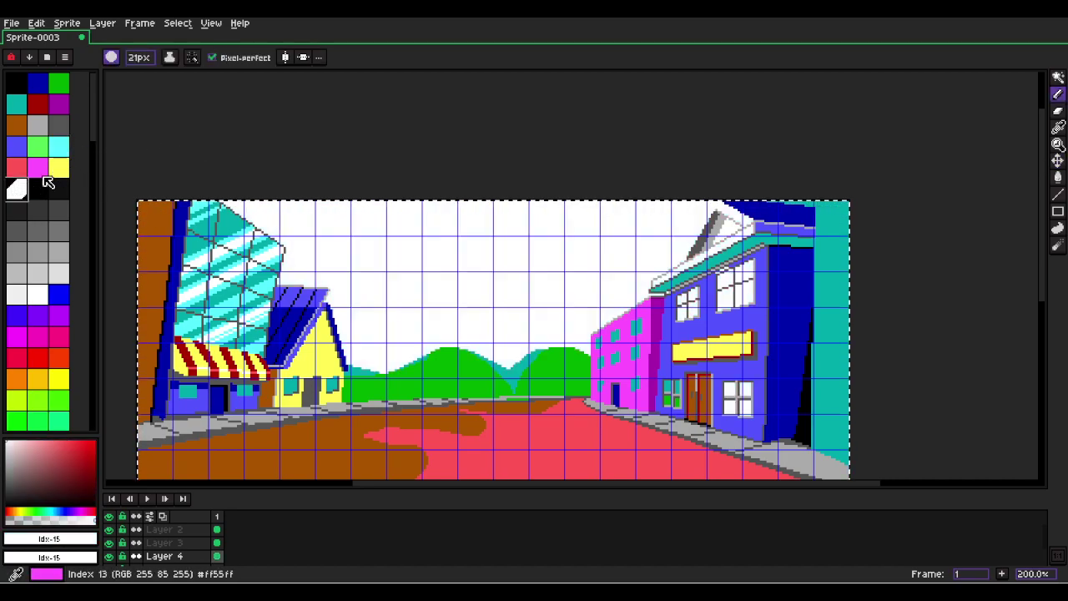
{"action": "left_click", "coordinate": [15, 109]}
{"action": "key", "text": "f"}
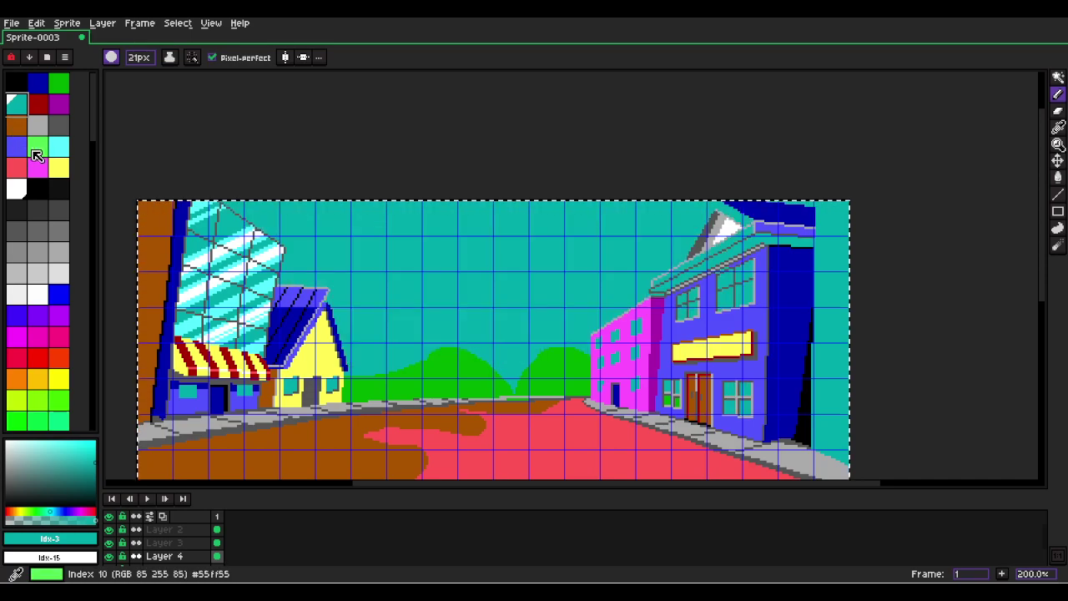
{"action": "left_click", "coordinate": [59, 148]}
{"action": "key", "text": "f"}
Hide the sky on Layer 4 and show the reference image on Layer 1.
{"action": "scroll", "coordinate": [321, 276], "scroll_direction": "up", "scroll_amount": 3}
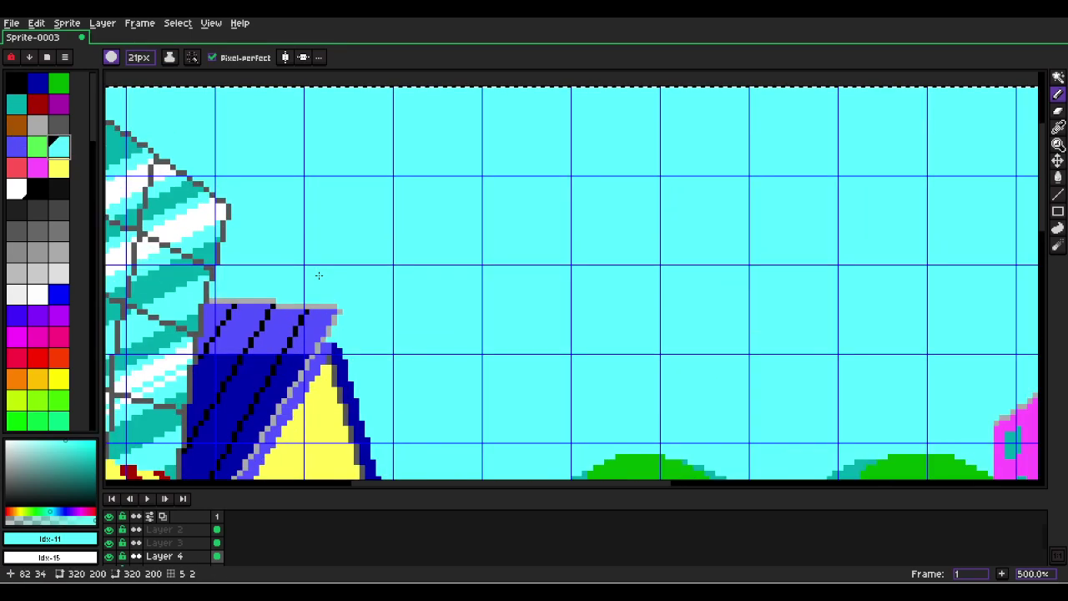
{"action": "left_click", "coordinate": [112, 555]}
{"action": "scroll", "coordinate": [125, 547], "scroll_direction": "down", "scroll_amount": 2}
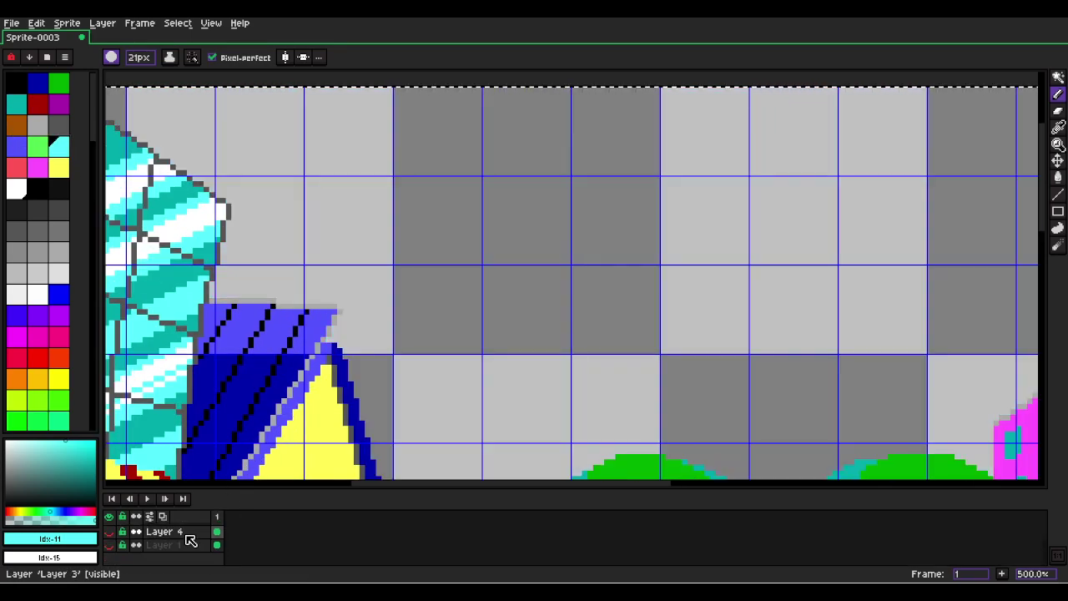
{"action": "left_click", "coordinate": [111, 545]}
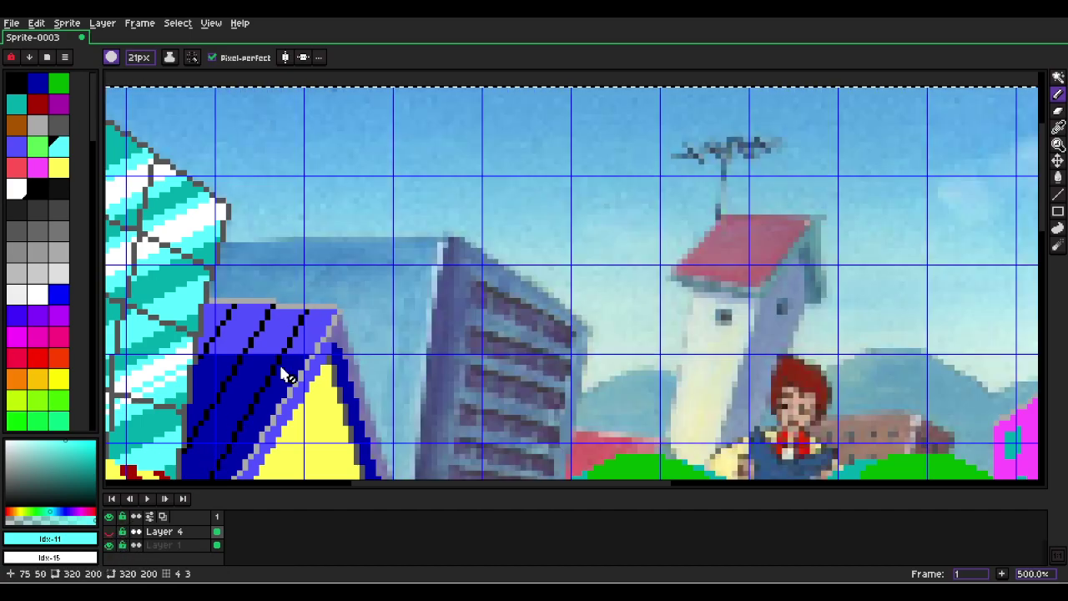
Draw 1 px blue-violet (#5555FF) lines on Layer 2 along the outer right roof edge and at the peak of the yellow house.
{"action": "key", "text": "l"}
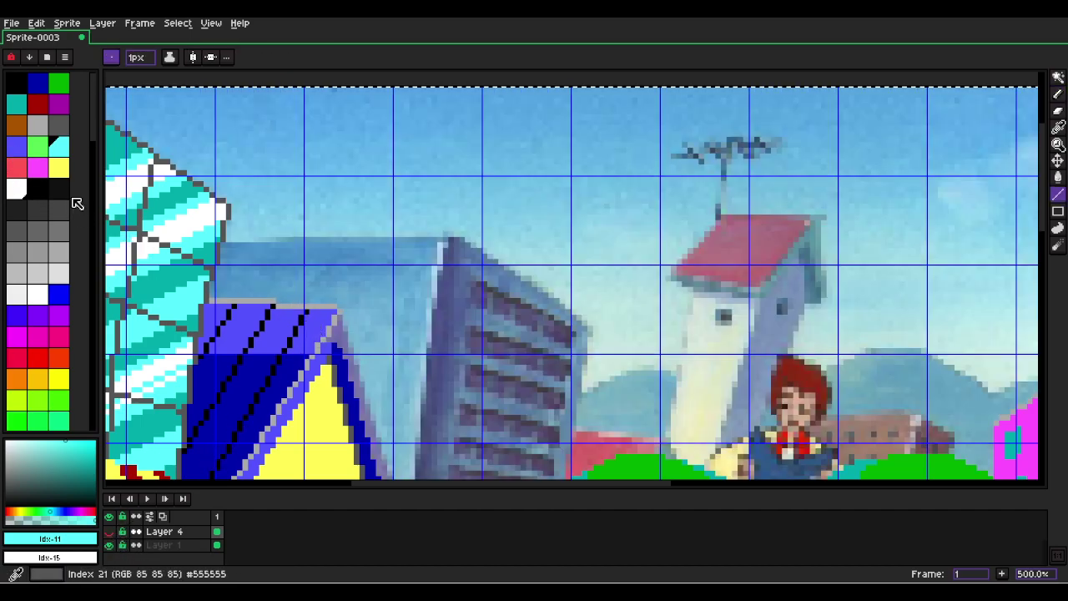
{"action": "scroll", "coordinate": [171, 536], "scroll_direction": "up", "scroll_amount": 1}
{"action": "scroll", "coordinate": [140, 540], "scroll_direction": "up", "scroll_amount": 1}
{"action": "left_click", "coordinate": [161, 529]}
{"action": "scroll", "coordinate": [350, 317], "scroll_direction": "up", "scroll_amount": 4}
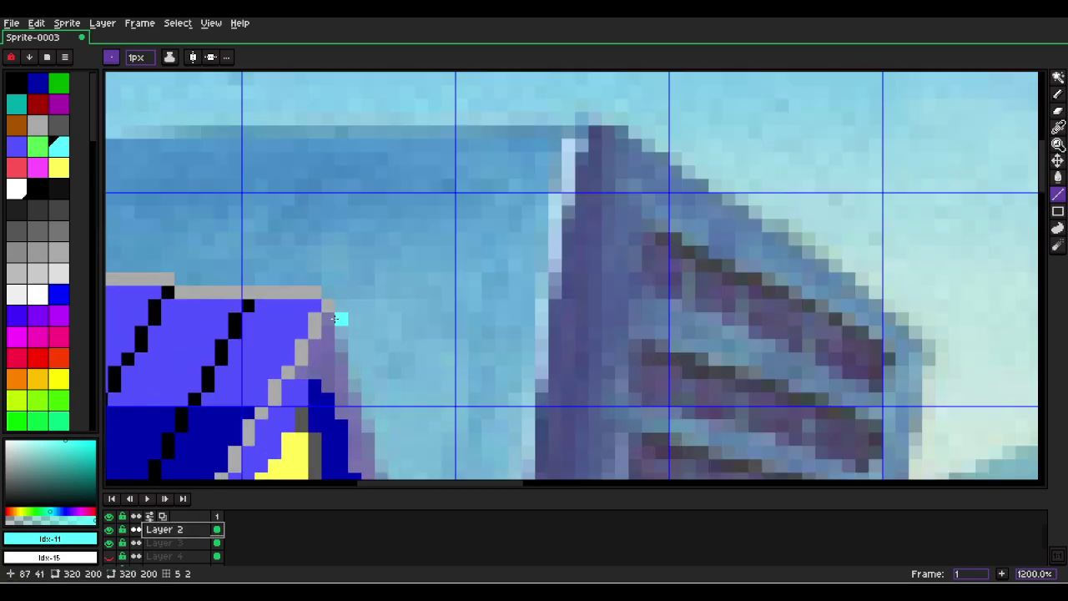
{"action": "left_click", "coordinate": [304, 334], "text": "alt"}
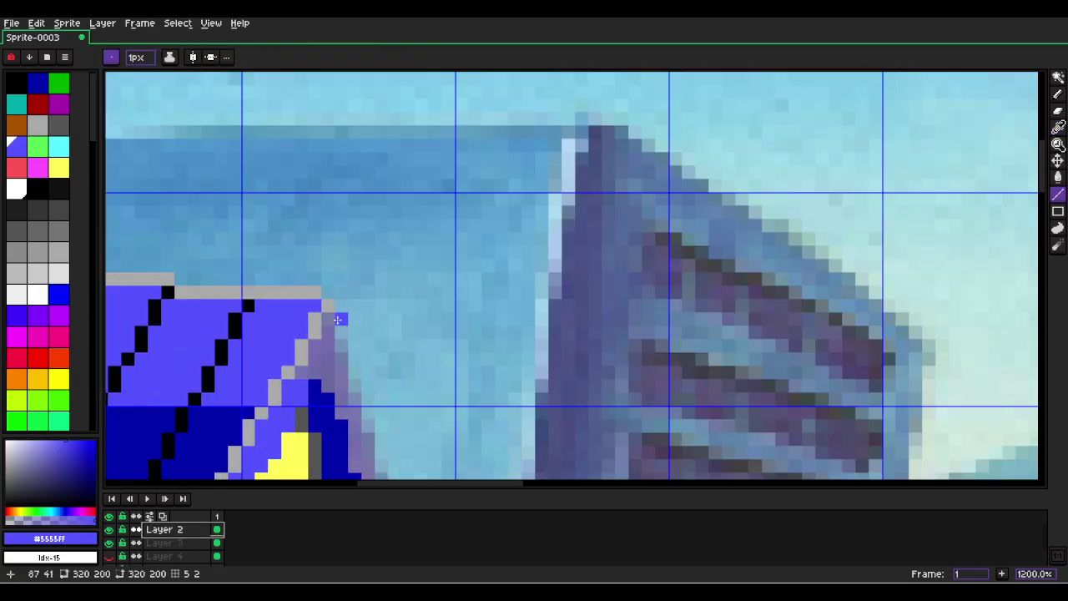
{"action": "left_click_drag", "start_coordinate": [337, 320], "coordinate": [368, 282]}
{"action": "key", "text": "ctrl+z"}
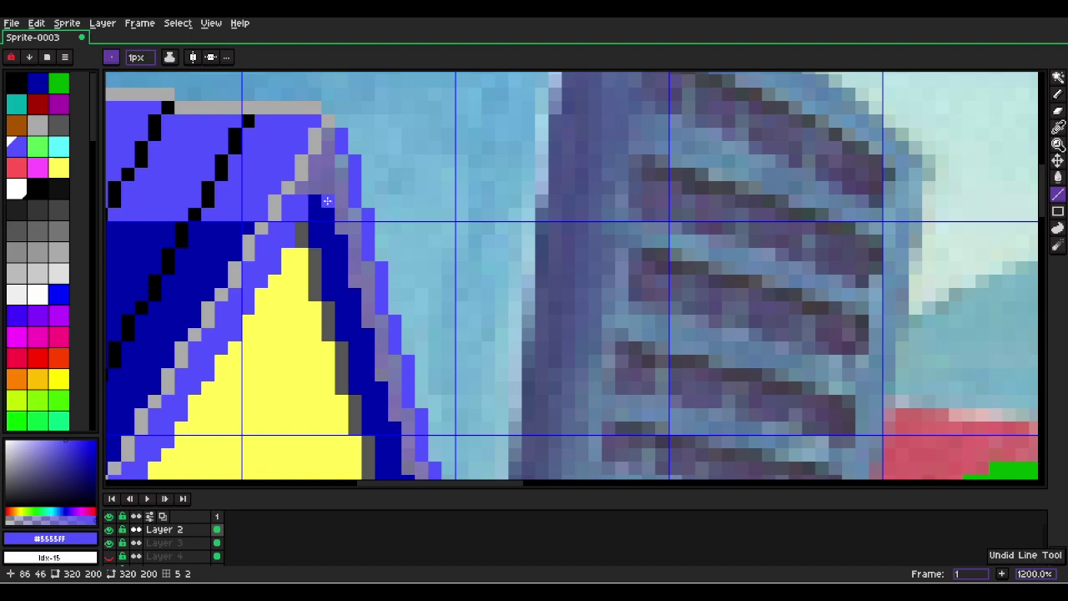
{"action": "left_click_drag", "start_coordinate": [314, 200], "coordinate": [317, 166]}
Select the uncoloured gaps inside the yellow house's outer right roof edge and fill them with blue-violet (#5555FF).
{"action": "key", "text": "m"}
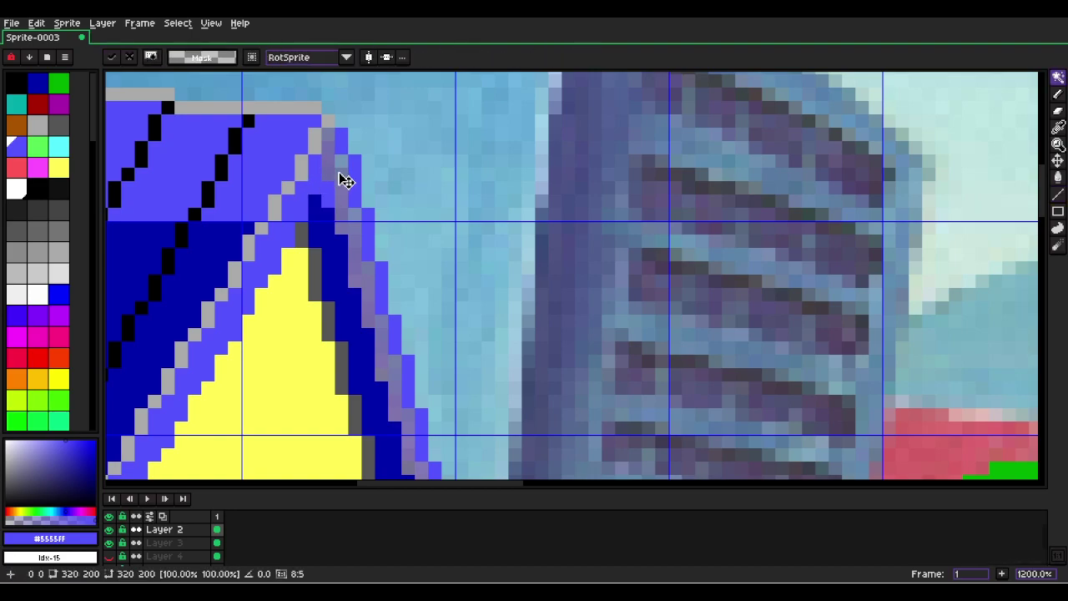
{"action": "key", "text": "w"}
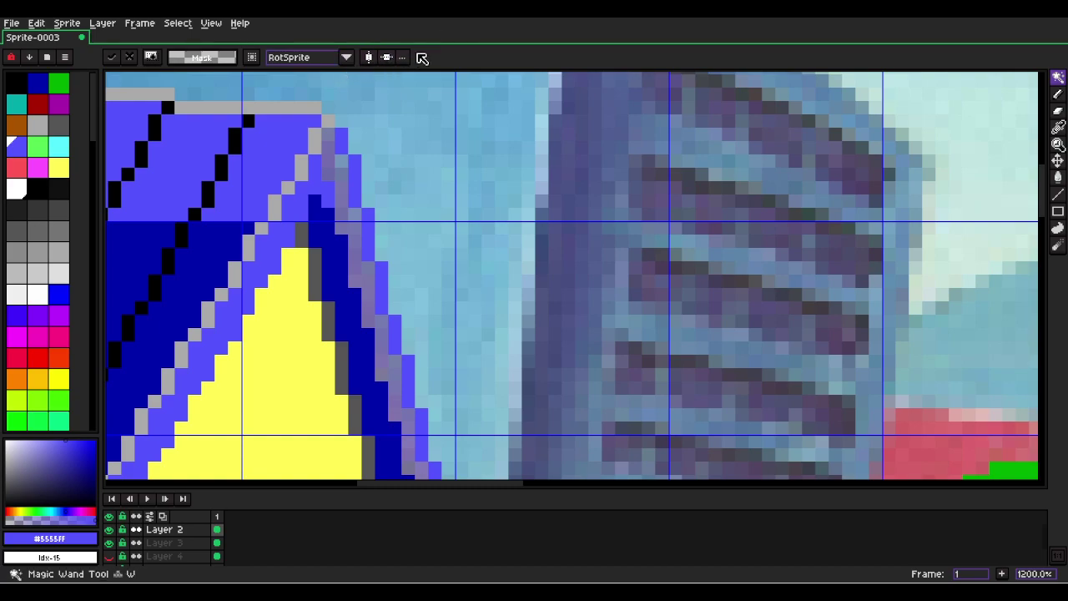
{"action": "key", "text": "ctrl+d"}
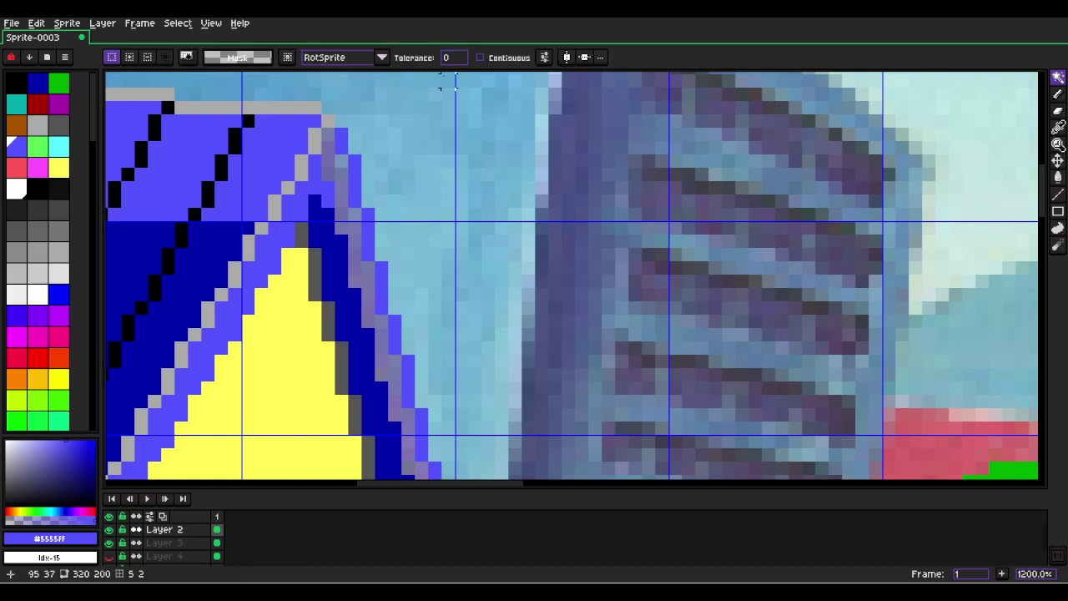
{"action": "left_click", "coordinate": [347, 167]}
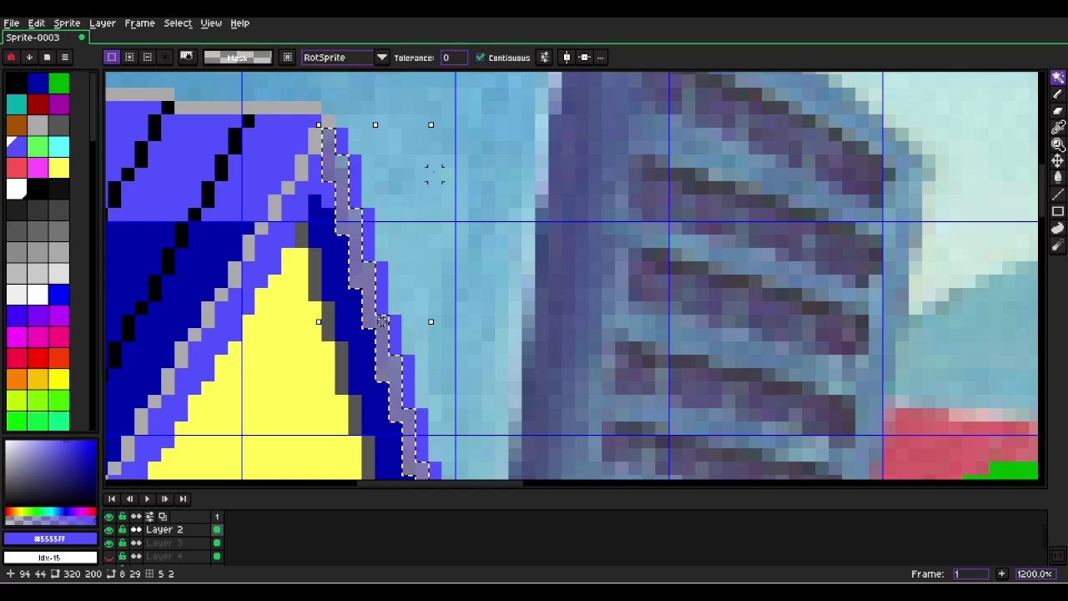
{"action": "scroll", "coordinate": [455, 259], "scroll_direction": "down", "scroll_amount": 4}
{"action": "scroll", "coordinate": [455, 259], "scroll_direction": "down", "scroll_amount": 1}
{"action": "scroll", "coordinate": [449, 361], "scroll_direction": "up", "scroll_amount": 5}
{"action": "left_click", "coordinate": [441, 342]}
{"action": "key", "text": "f"}
{"action": "key", "text": "b"}
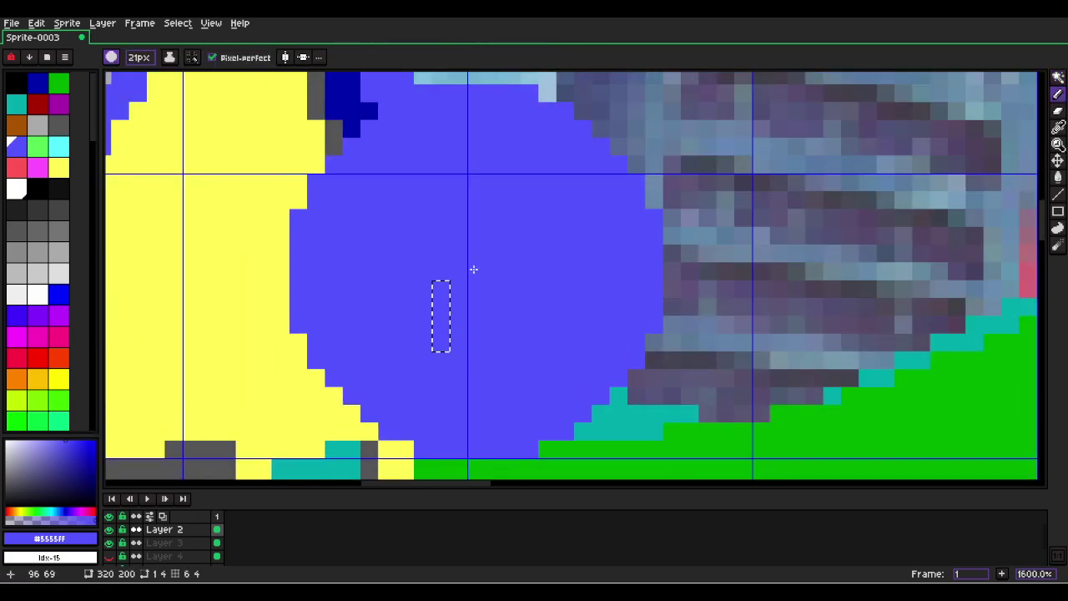
{"action": "scroll", "coordinate": [461, 269], "scroll_direction": "down", "scroll_amount": 15}
{"action": "key", "text": "m"}
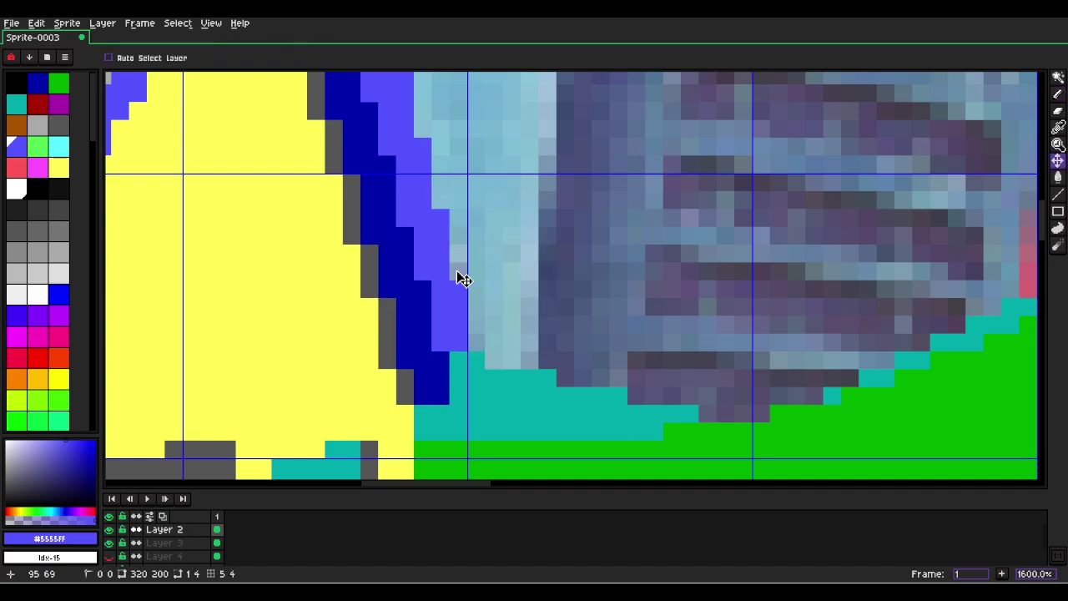
Extend the #555555 shadow beneath the lower end of the yellow house's right roof edge and undo the extra #5555FF pixels there.
{"action": "key", "text": "b"}
{"action": "scroll", "coordinate": [460, 275], "scroll_direction": "down", "scroll_amount": 1}
{"action": "scroll", "coordinate": [577, 285], "scroll_direction": "down", "scroll_amount": 4}
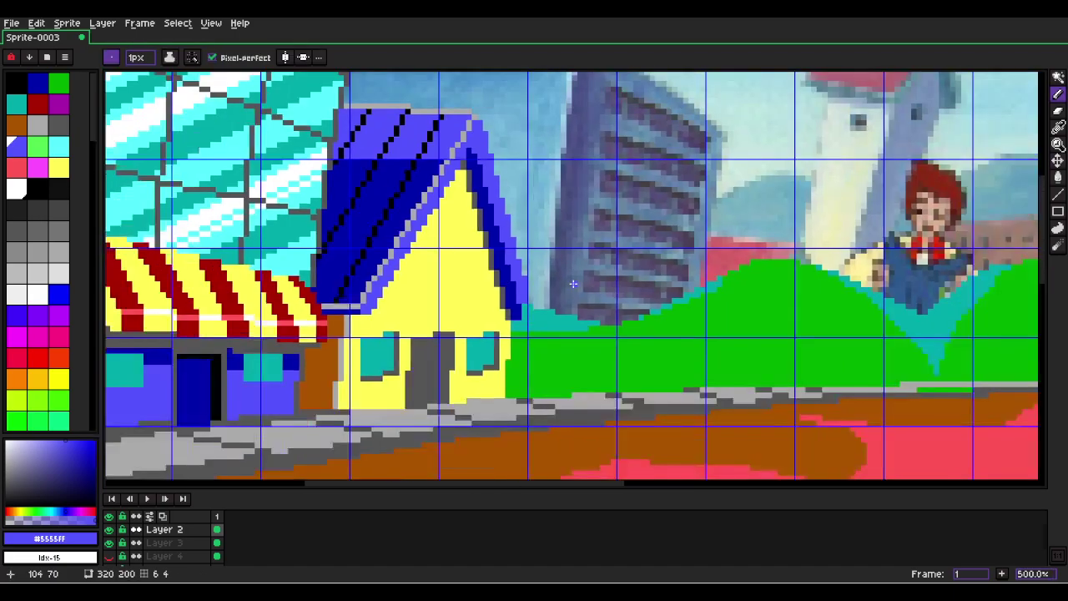
{"action": "scroll", "coordinate": [534, 301], "scroll_direction": "up", "scroll_amount": 4}
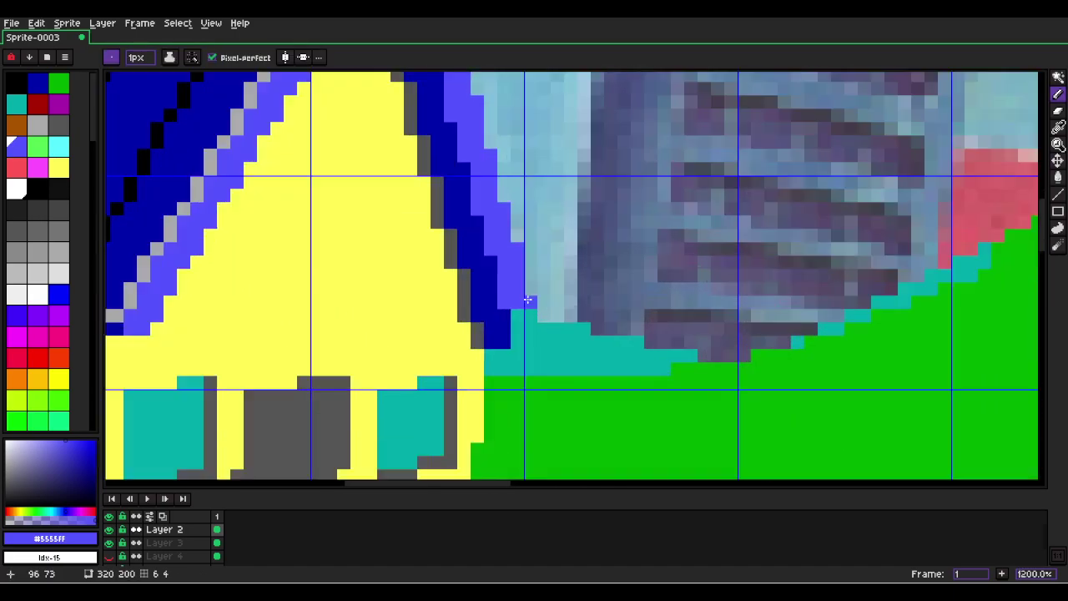
{"action": "left_click", "coordinate": [477, 335], "text": "alt"}
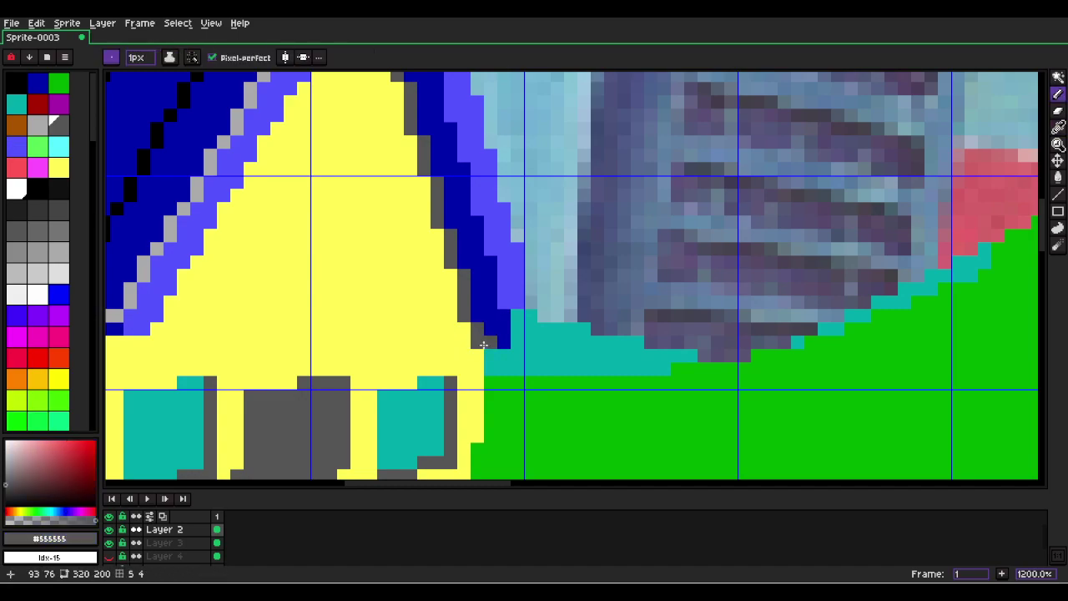
{"action": "left_click", "coordinate": [512, 300], "text": "alt"}
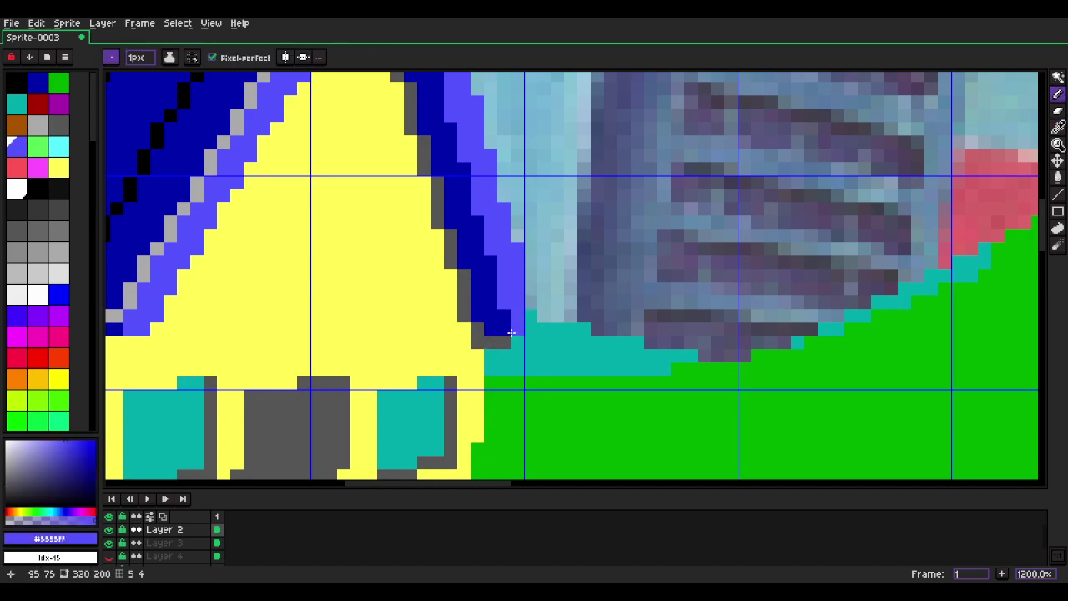
{"action": "scroll", "coordinate": [510, 330], "scroll_direction": "down", "scroll_amount": 5}
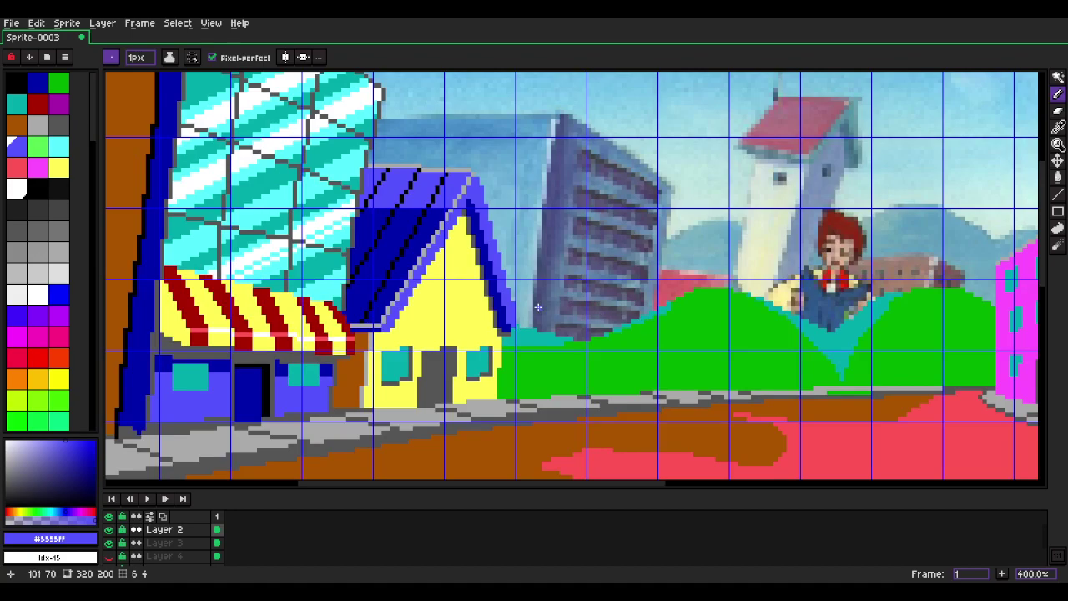
{"action": "key", "text": "ctrl+z"}
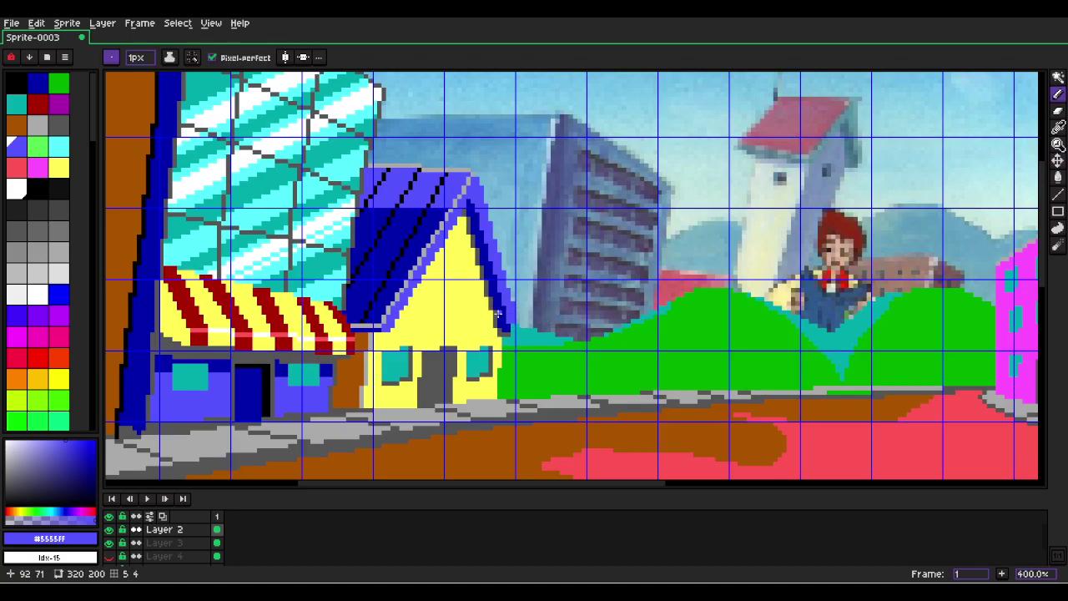
Add a 1 px high, 4 px wide #555555 row on top of the yellow house's door.
{"action": "scroll", "coordinate": [447, 327], "scroll_direction": "up", "scroll_amount": 4}
{"action": "left_click", "coordinate": [450, 392], "text": "alt"}
{"action": "left_click_drag", "start_coordinate": [472, 378], "coordinate": [434, 378]}
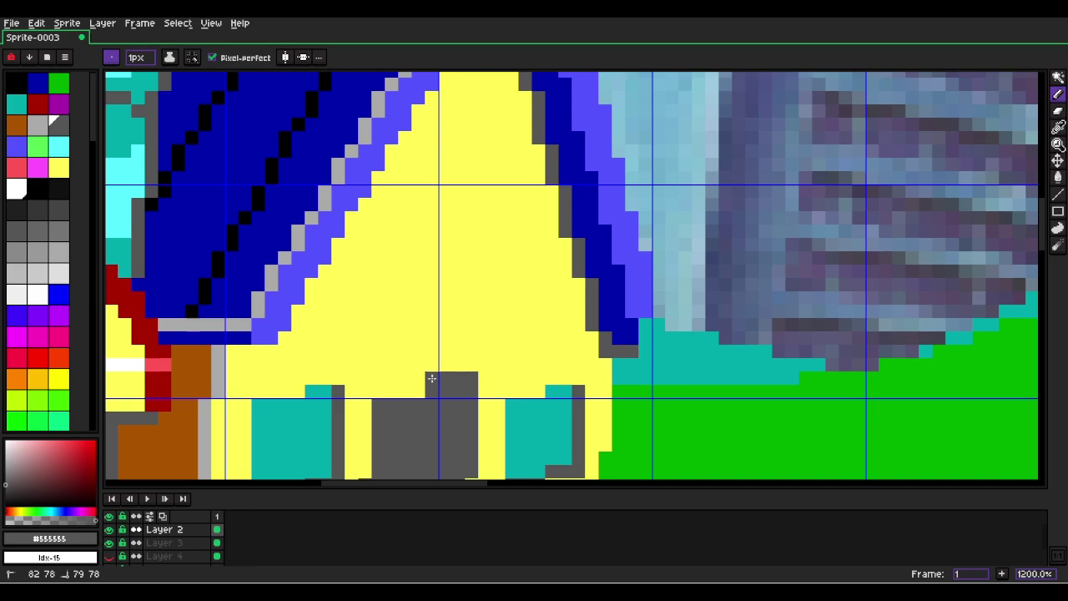
Stagger the awning shop's left window by covering its upper-left row with #0000AA and adding a #00AAAA row at its lower left.
{"action": "scroll", "coordinate": [438, 364], "scroll_direction": "down", "scroll_amount": 6}
{"action": "left_click_drag", "start_coordinate": [500, 372], "coordinate": [555, 320]}
{"action": "scroll", "coordinate": [333, 318], "scroll_direction": "up", "scroll_amount": 6}
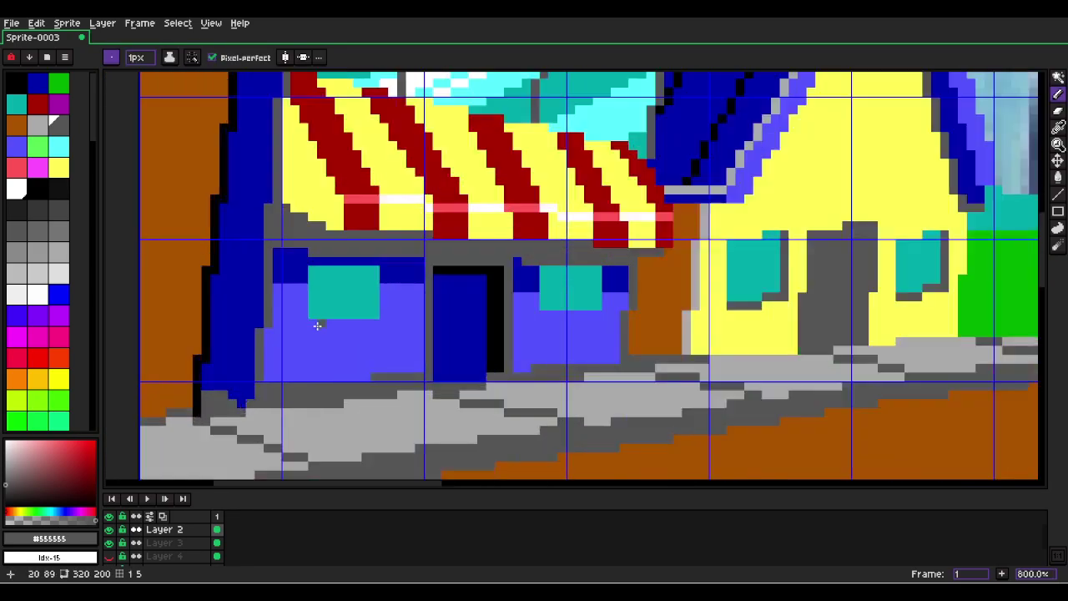
{"action": "left_click", "coordinate": [338, 321], "text": "alt"}
{"action": "left_click_drag", "start_coordinate": [317, 324], "coordinate": [305, 324]}
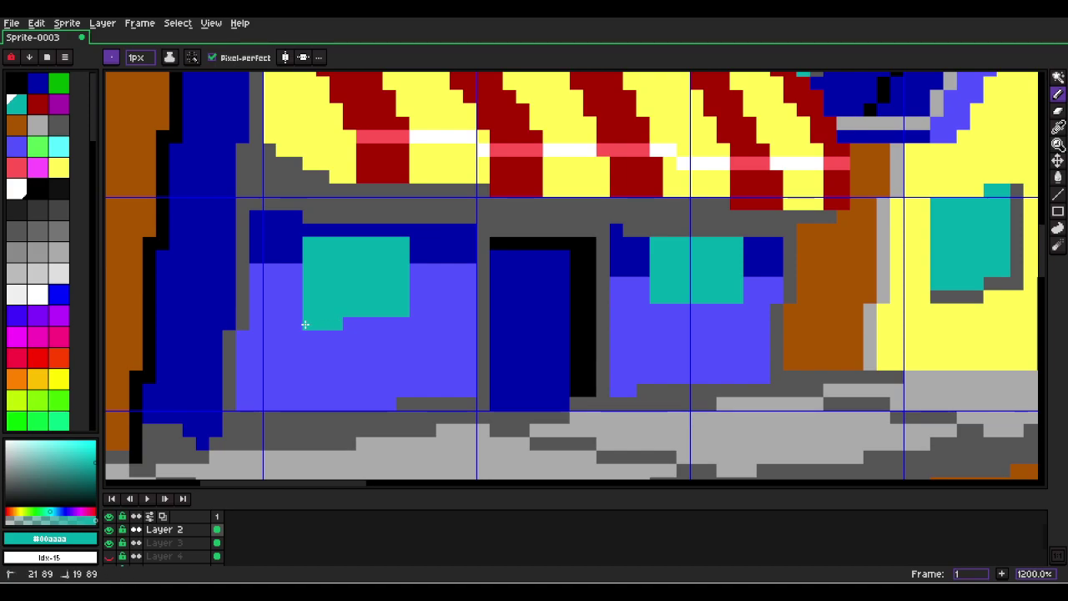
{"action": "left_click_drag", "start_coordinate": [355, 238], "coordinate": [359, 231]}
{"action": "key", "text": "ctrl+z"}
{"action": "left_click", "coordinate": [370, 228], "text": "alt"}
{"action": "key", "text": "ctrl+z"}
{"action": "mouse_move", "coordinate": [335, 244]}
{"action": "left_mouse_down"}
{"action": "mouse_move", "coordinate": [350, 243]}
{"action": "mouse_move", "coordinate": [312, 243]}
{"action": "left_mouse_up"}
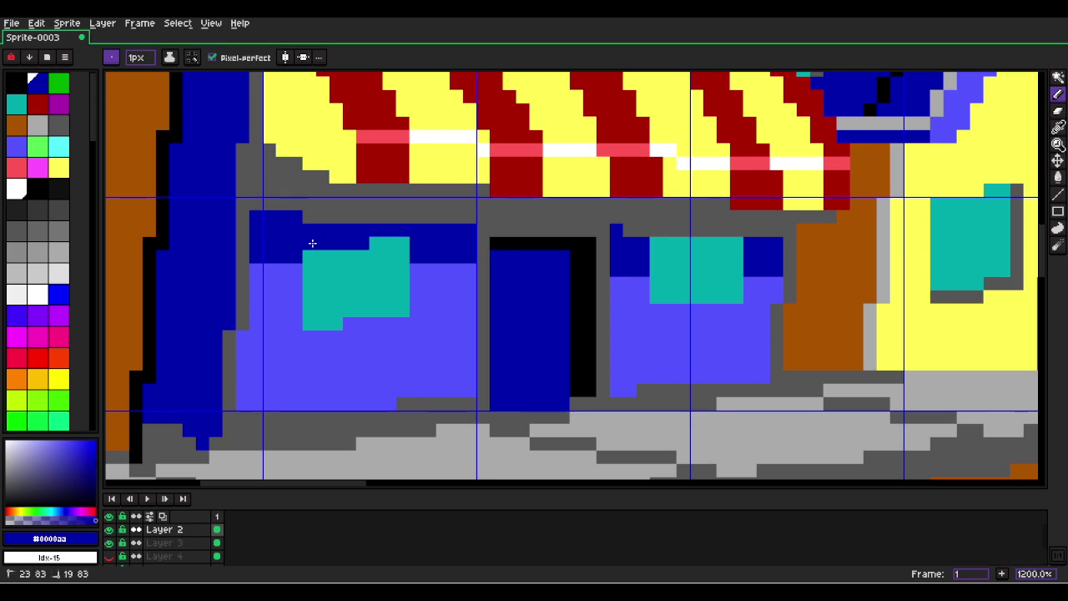
{"action": "left_click", "coordinate": [333, 322], "text": "alt"}
{"action": "left_click", "coordinate": [348, 324]}
{"action": "key", "text": "alt"}
{"action": "left_click", "coordinate": [359, 241]}
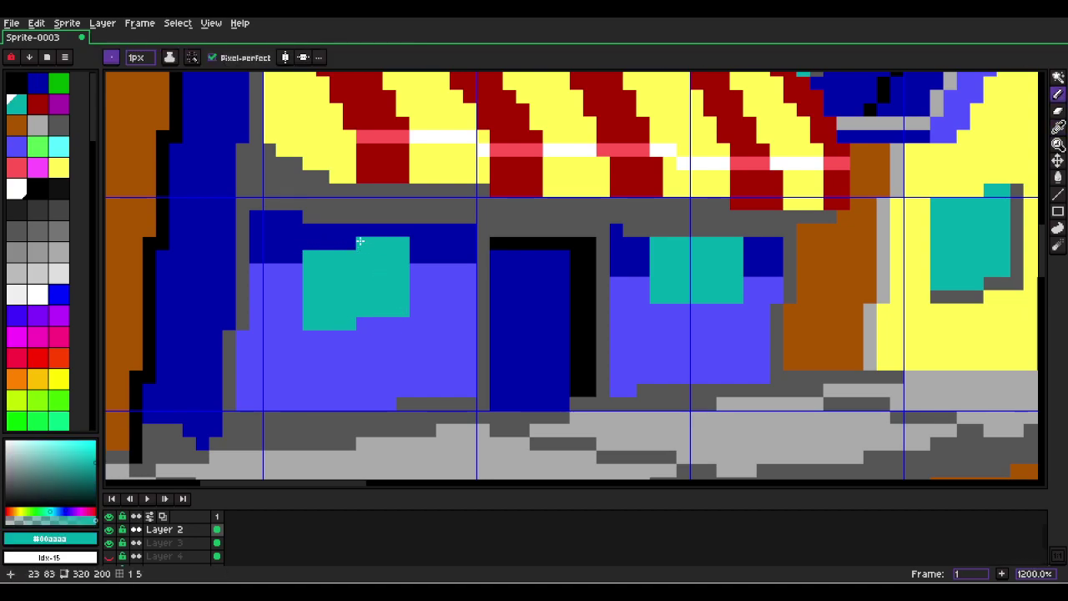
Extend the #0000AA band above the shop's right window and stagger that window with a #0000AA upper-left row and #00AAAA lower-left row.
{"action": "left_click", "coordinate": [641, 242], "text": "alt"}
{"action": "left_click", "coordinate": [654, 242]}
{"action": "key", "text": "ctrl+z"}
{"action": "key", "text": "alt"}
{"action": "left_click_drag", "start_coordinate": [625, 232], "coordinate": [770, 231]}
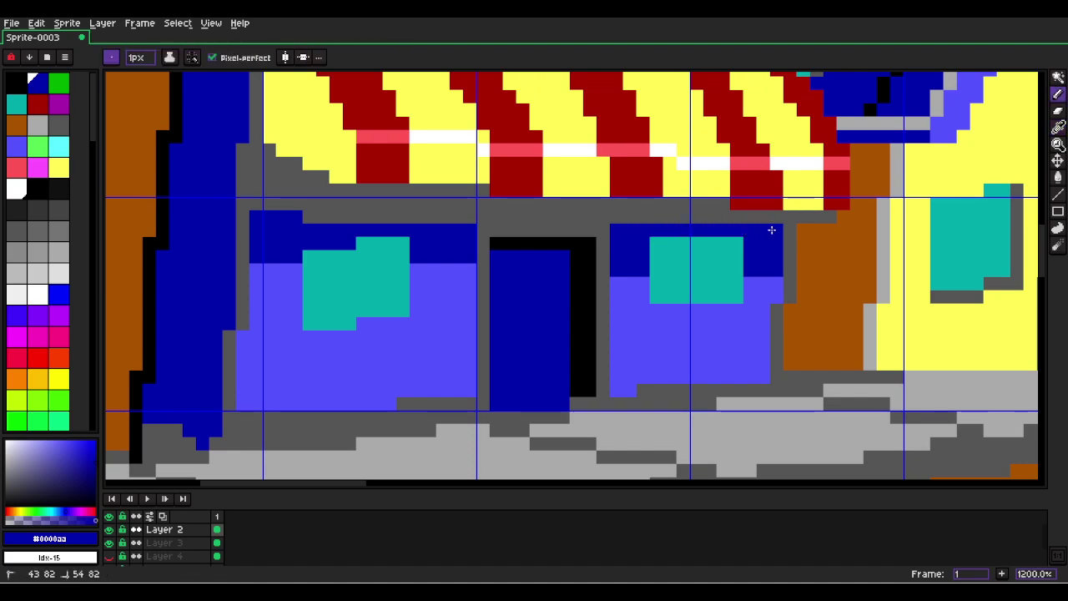
{"action": "left_click_drag", "start_coordinate": [656, 242], "coordinate": [691, 243]}
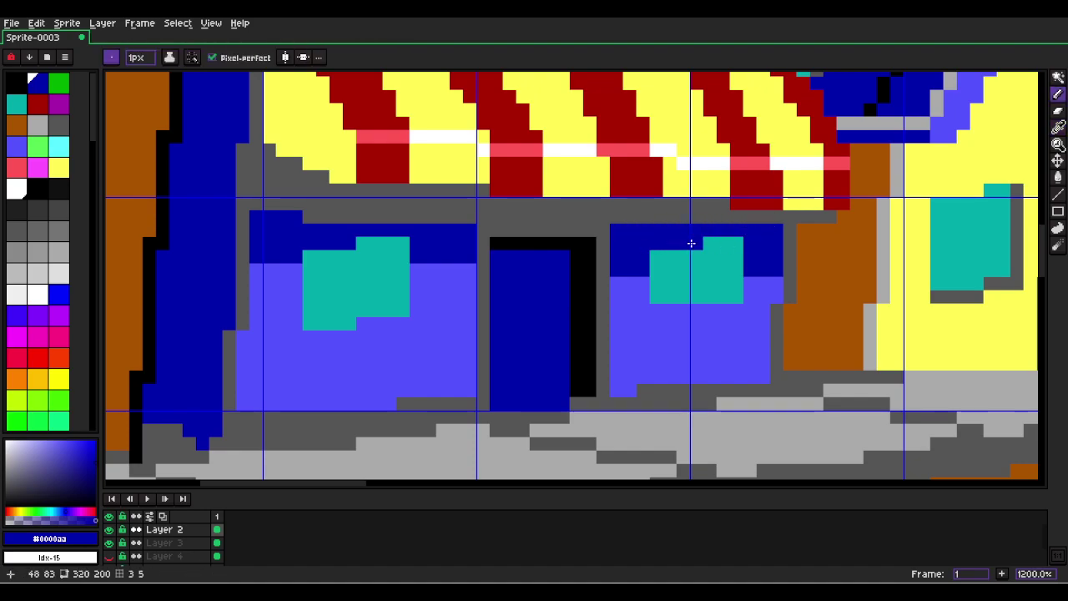
{"action": "left_click", "coordinate": [709, 297], "text": "alt"}
{"action": "left_click_drag", "start_coordinate": [747, 297], "coordinate": [655, 310]}
{"action": "key", "text": "alt"}
{"action": "left_click", "coordinate": [693, 294], "text": "alt"}
Hide the reference on Layer 1, show the sky on Layer 4 and turn off the grid.
{"action": "scroll", "coordinate": [715, 294], "scroll_direction": "down", "scroll_amount": 2}
{"action": "scroll", "coordinate": [909, 332], "scroll_direction": "down", "scroll_amount": 2}
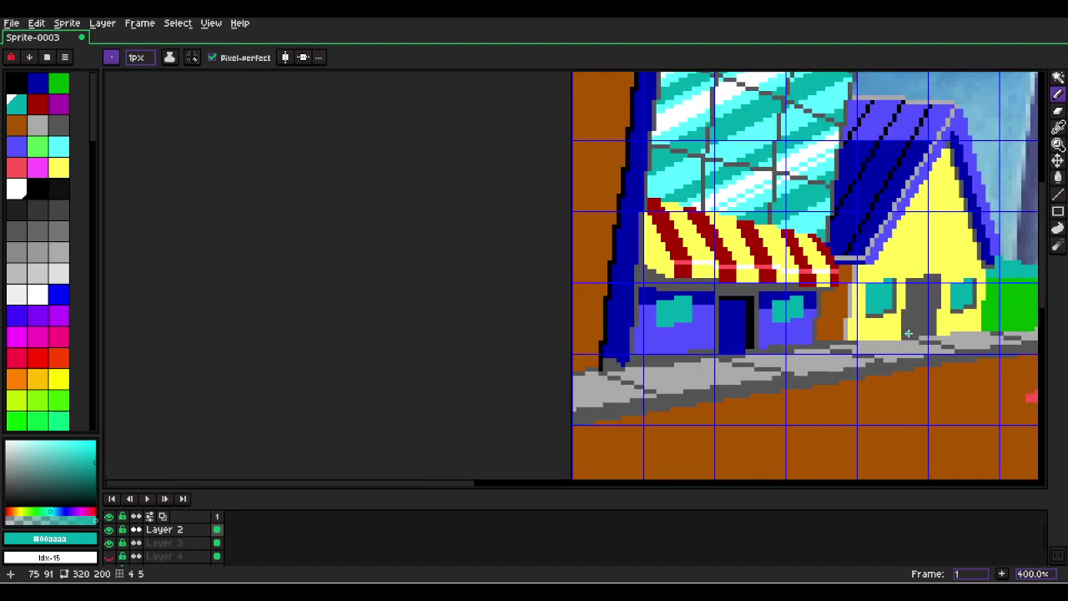
{"action": "scroll", "coordinate": [908, 334], "scroll_direction": "down", "scroll_amount": 4}
{"action": "scroll", "coordinate": [835, 342], "scroll_direction": "up", "scroll_amount": 2}
{"action": "scroll", "coordinate": [735, 350], "scroll_direction": "down", "scroll_amount": 1}
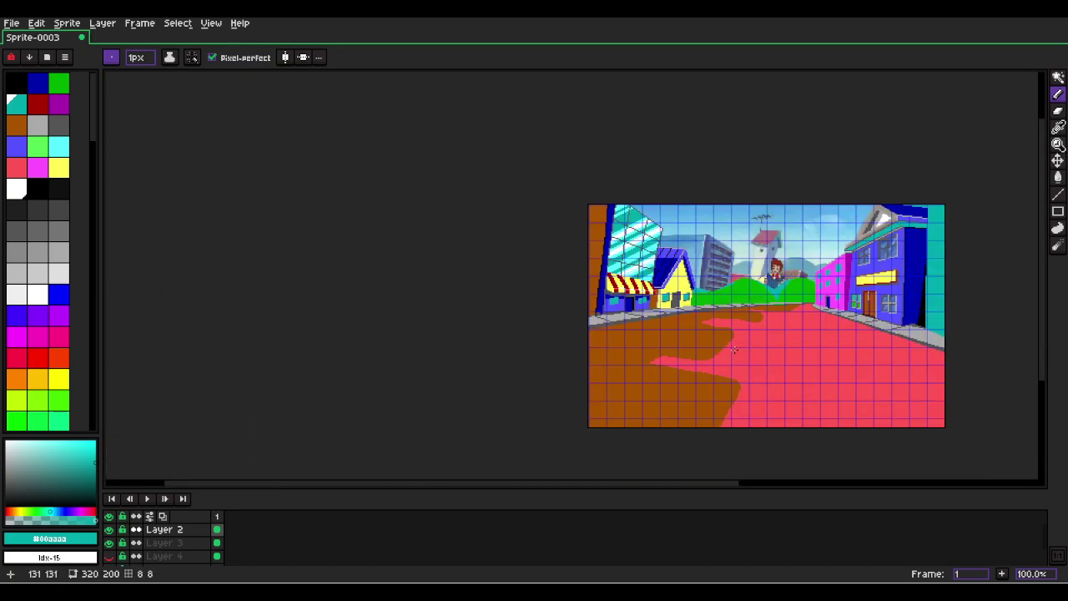
{"action": "scroll", "coordinate": [735, 351], "scroll_direction": "up", "scroll_amount": 1}
{"action": "scroll", "coordinate": [117, 547], "scroll_direction": "down", "scroll_amount": 1}
{"action": "left_click", "coordinate": [110, 542]}
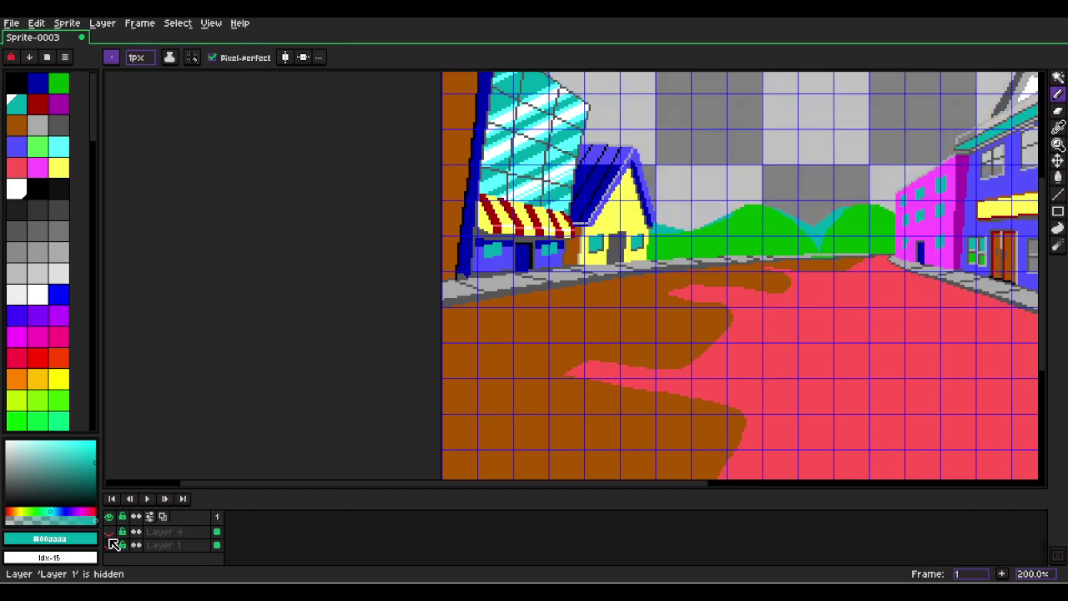
{"action": "left_click", "coordinate": [109, 531]}
{"action": "scroll", "coordinate": [830, 417], "scroll_direction": "down", "scroll_amount": 1}
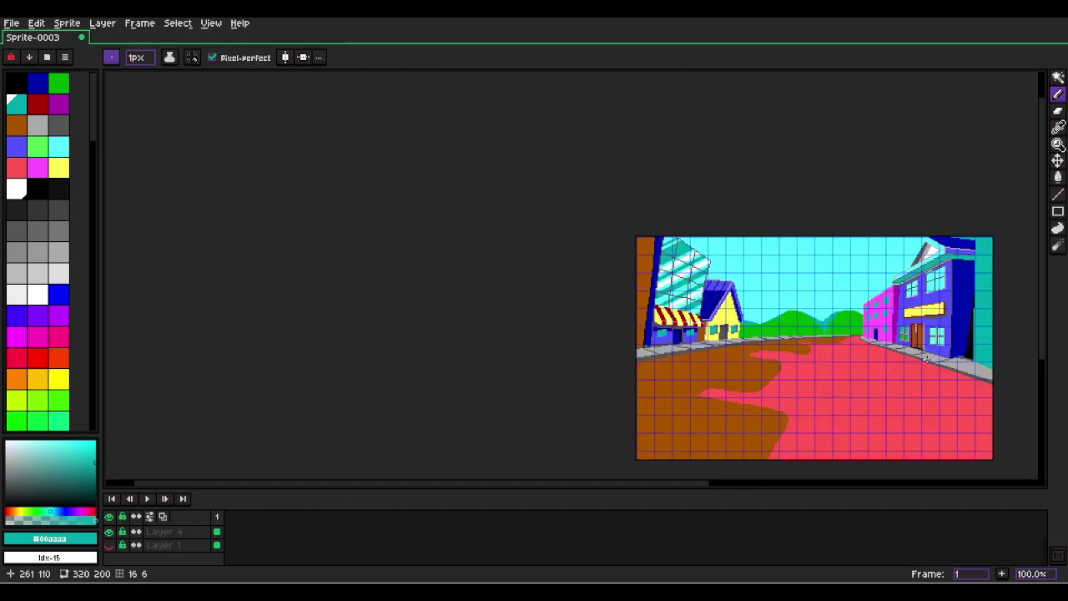
{"action": "scroll", "coordinate": [921, 360], "scroll_direction": "up", "scroll_amount": 1}
{"action": "left_click_drag", "start_coordinate": [840, 362], "coordinate": [681, 338]}
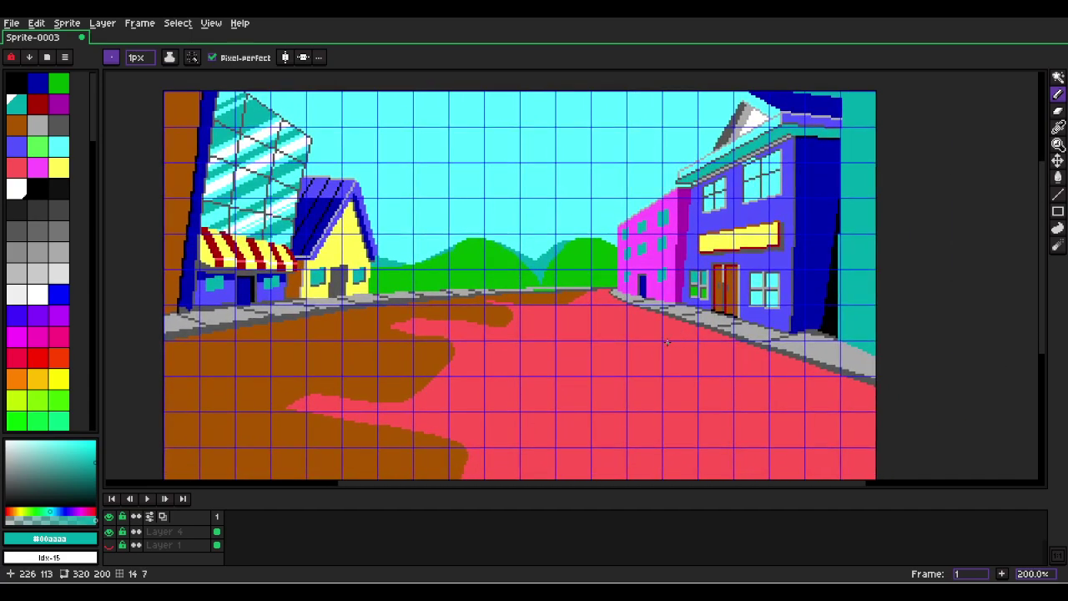
{"action": "key", "text": "ctrl+apostrophe"}
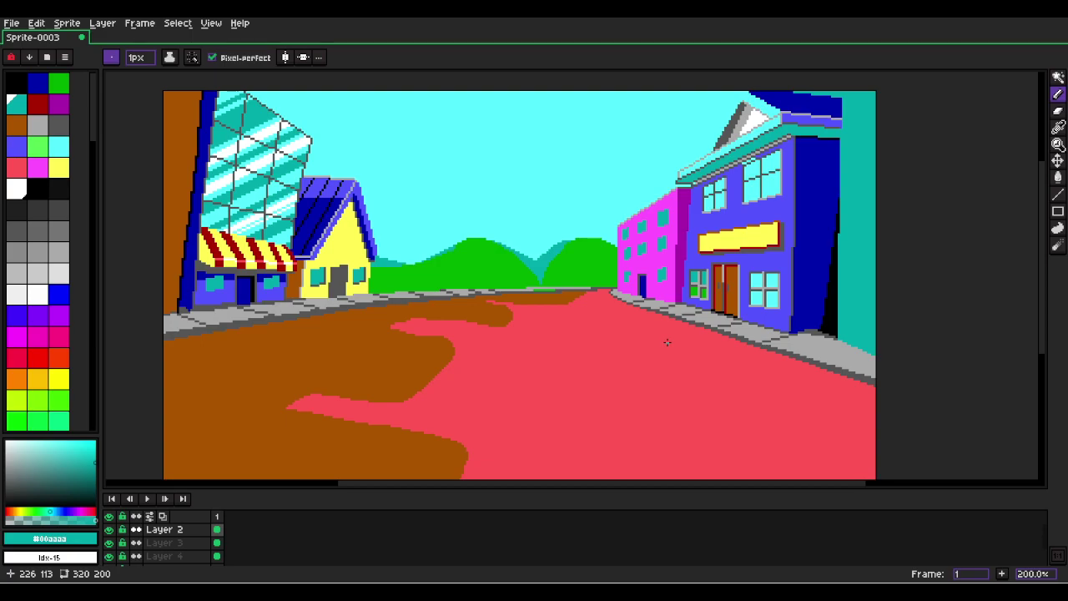
Hide the artwork layers and view the reference image on Layer 1 alone for comparison.
{"action": "left_click", "coordinate": [110, 516]}
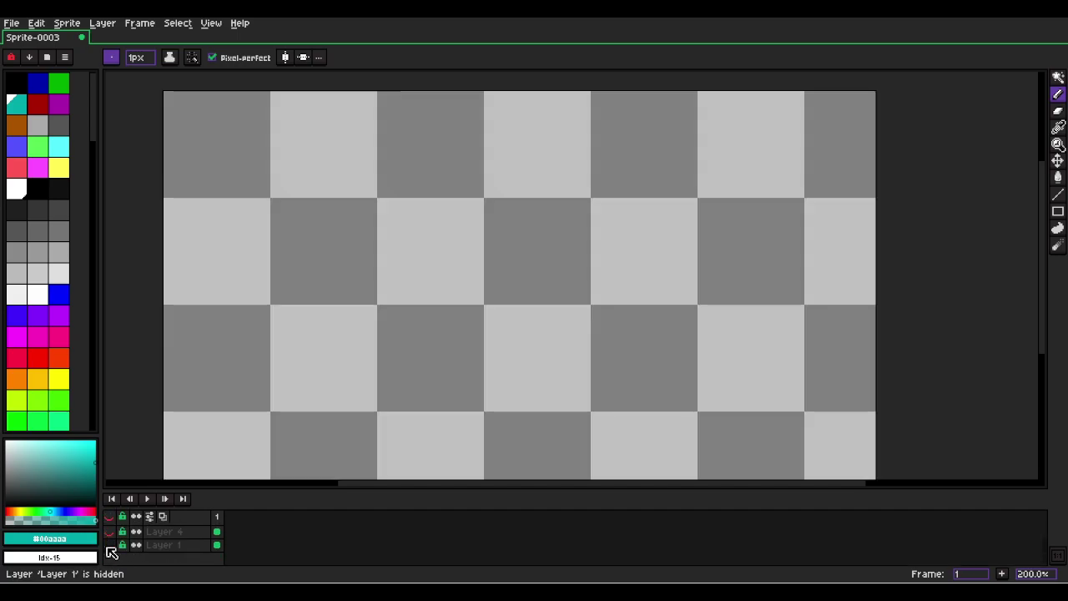
{"action": "left_click", "coordinate": [110, 532]}
{"action": "left_click", "coordinate": [108, 531]}
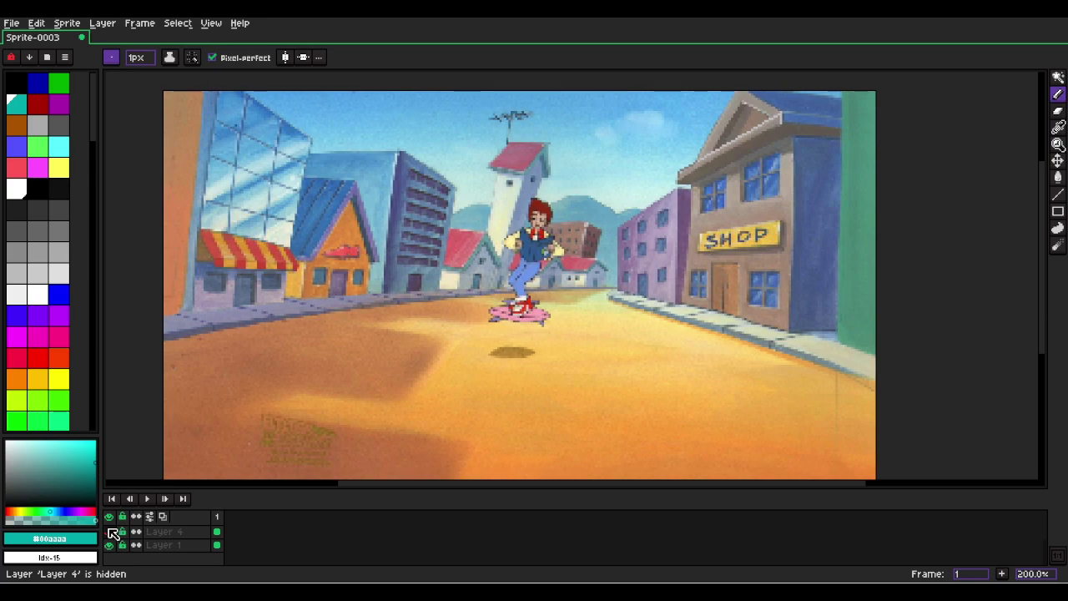
{"action": "left_click", "coordinate": [112, 531]}
{"action": "left_click", "coordinate": [109, 532]}
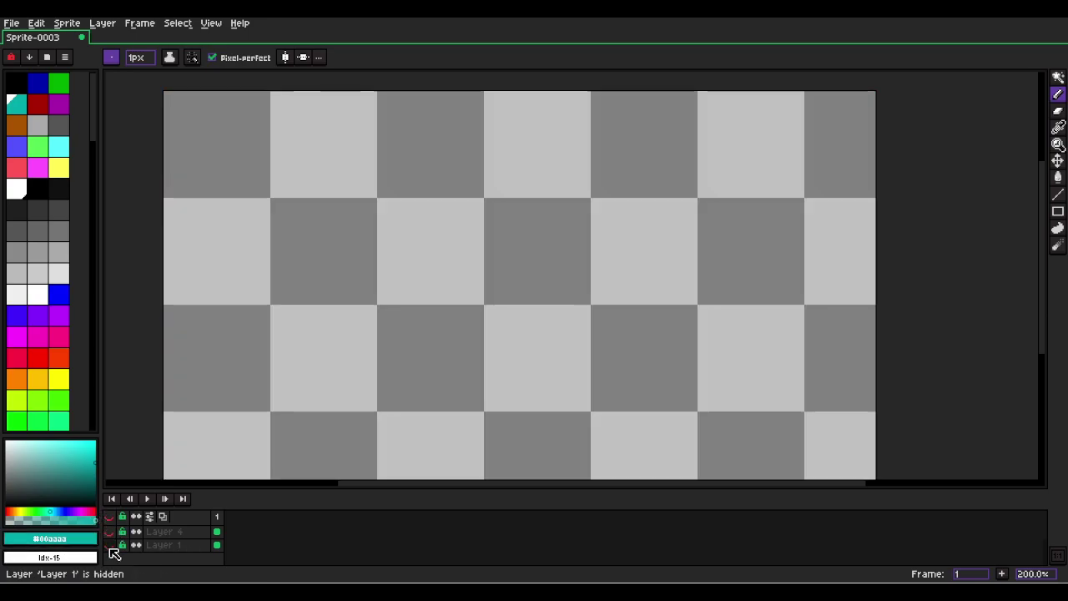
{"action": "left_click", "coordinate": [122, 533]}
Save the sprite as "Back to the Future background 01.aseprite" in the Pixel art folder, then save it again with the artwork layers visible.
{"action": "left_click", "coordinate": [12, 23]}
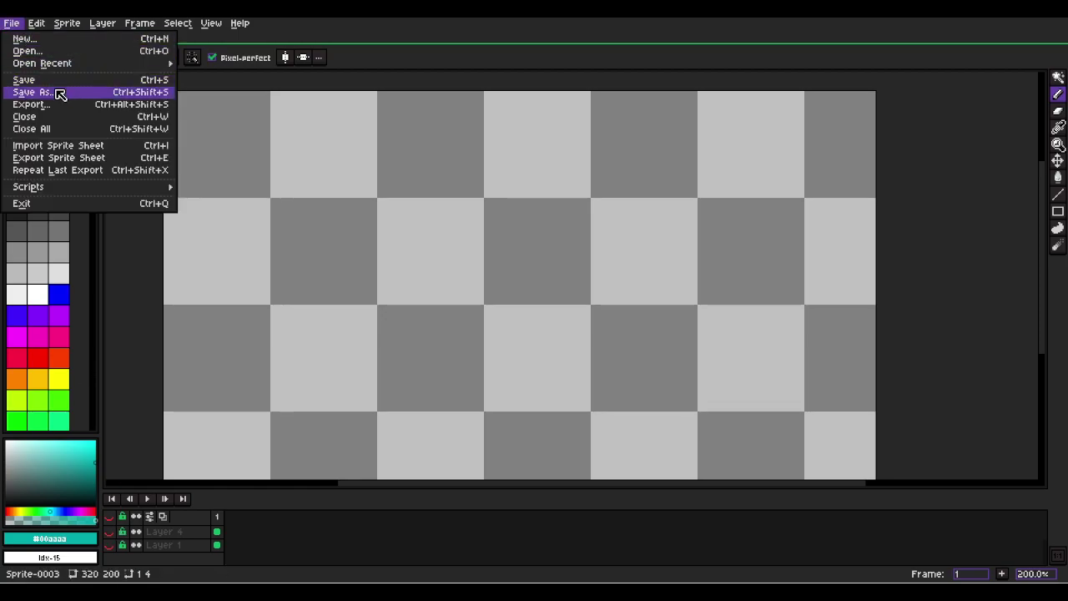
{"action": "left_click", "coordinate": [59, 93]}
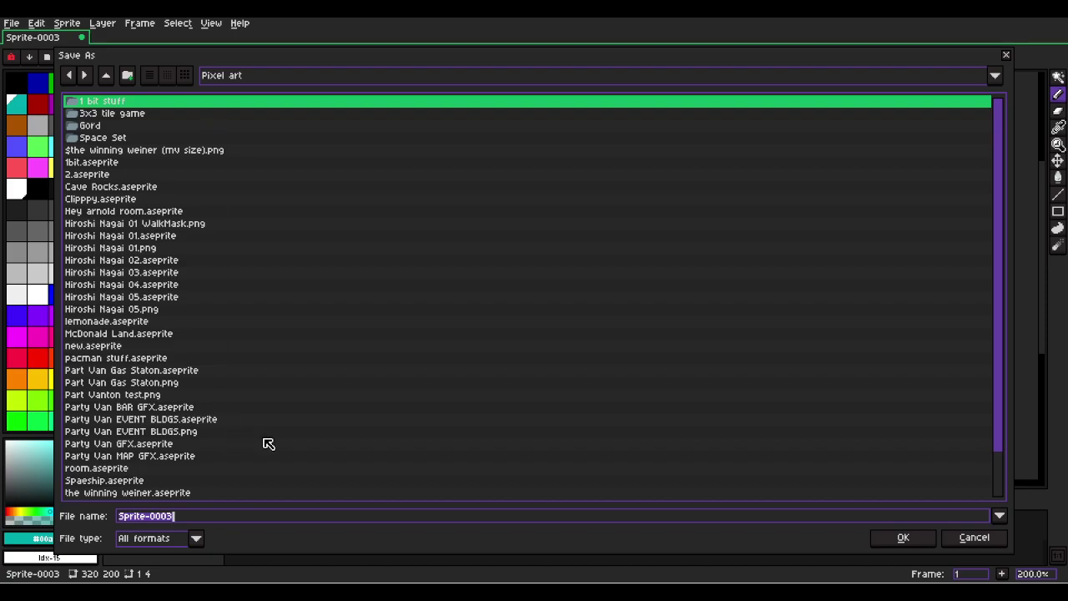
{"action": "type", "text": "Cart"}
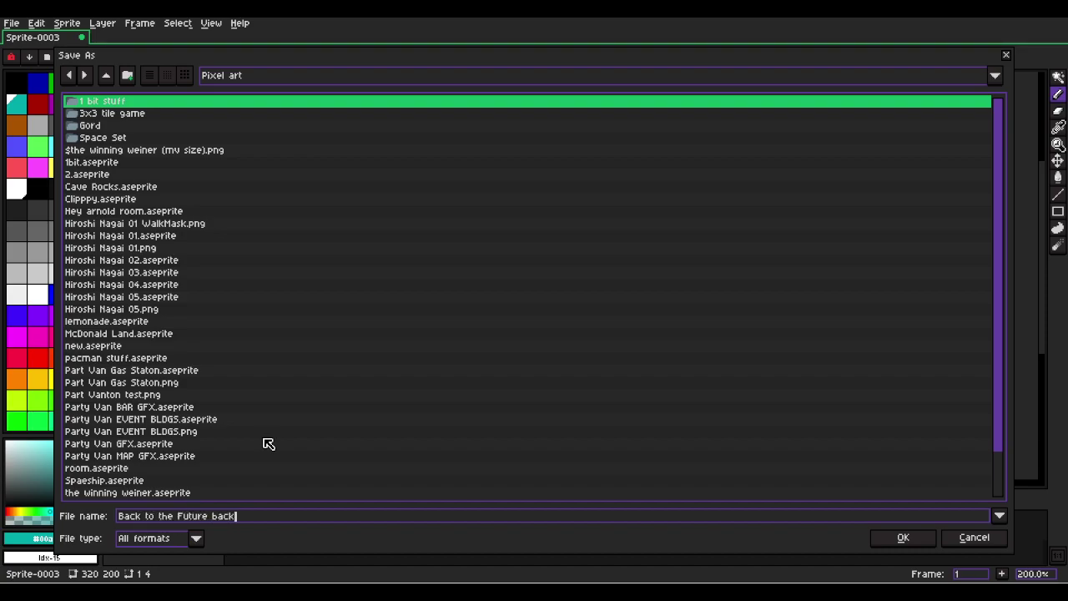
{"action": "key", "text": "Return"}
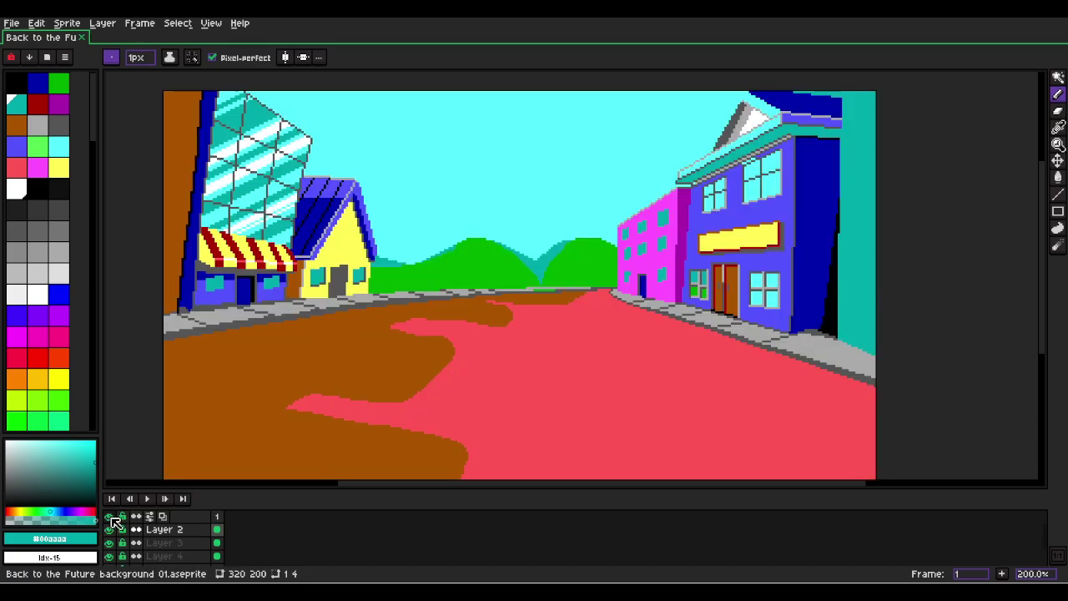
{"action": "left_click", "coordinate": [108, 517]}
{"action": "key", "text": "ctrl+s"}
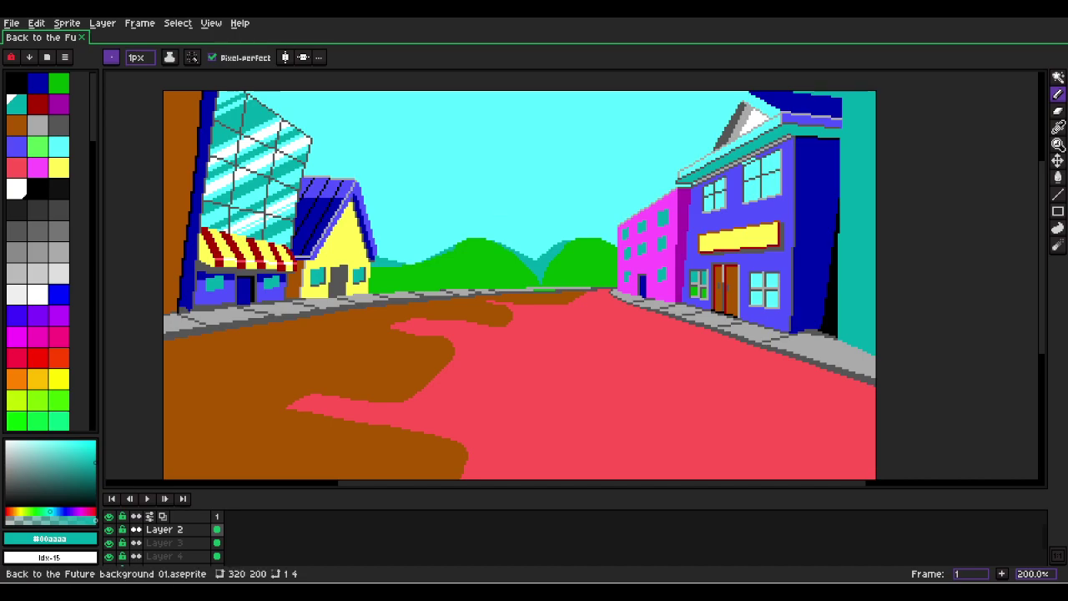